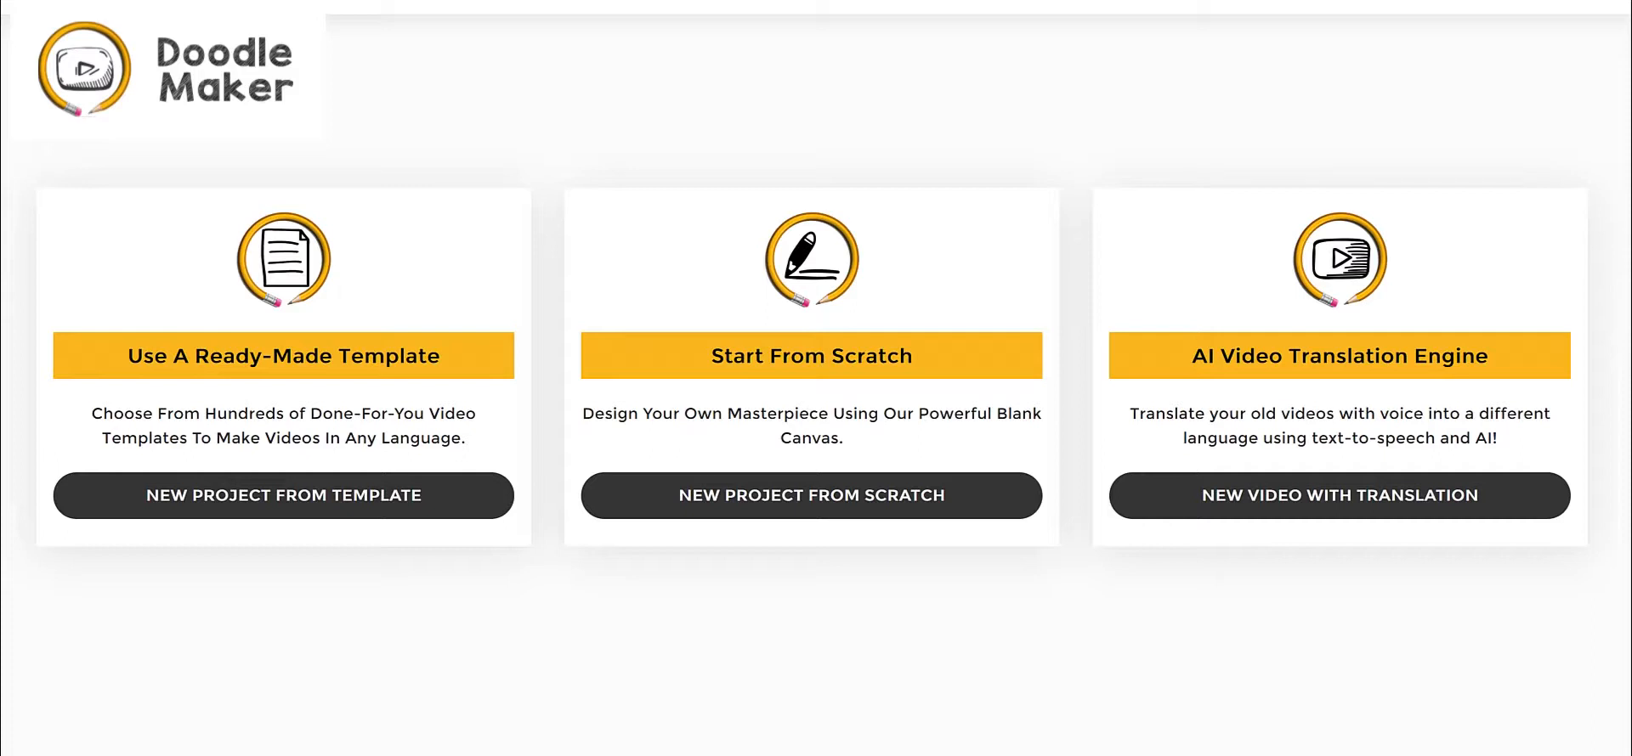
mouse_move(471, 172)
mouse_down()
mouse_move(390, 338)
mouse_move(387, 317)
mouse_move(423, 320)
mouse_up()
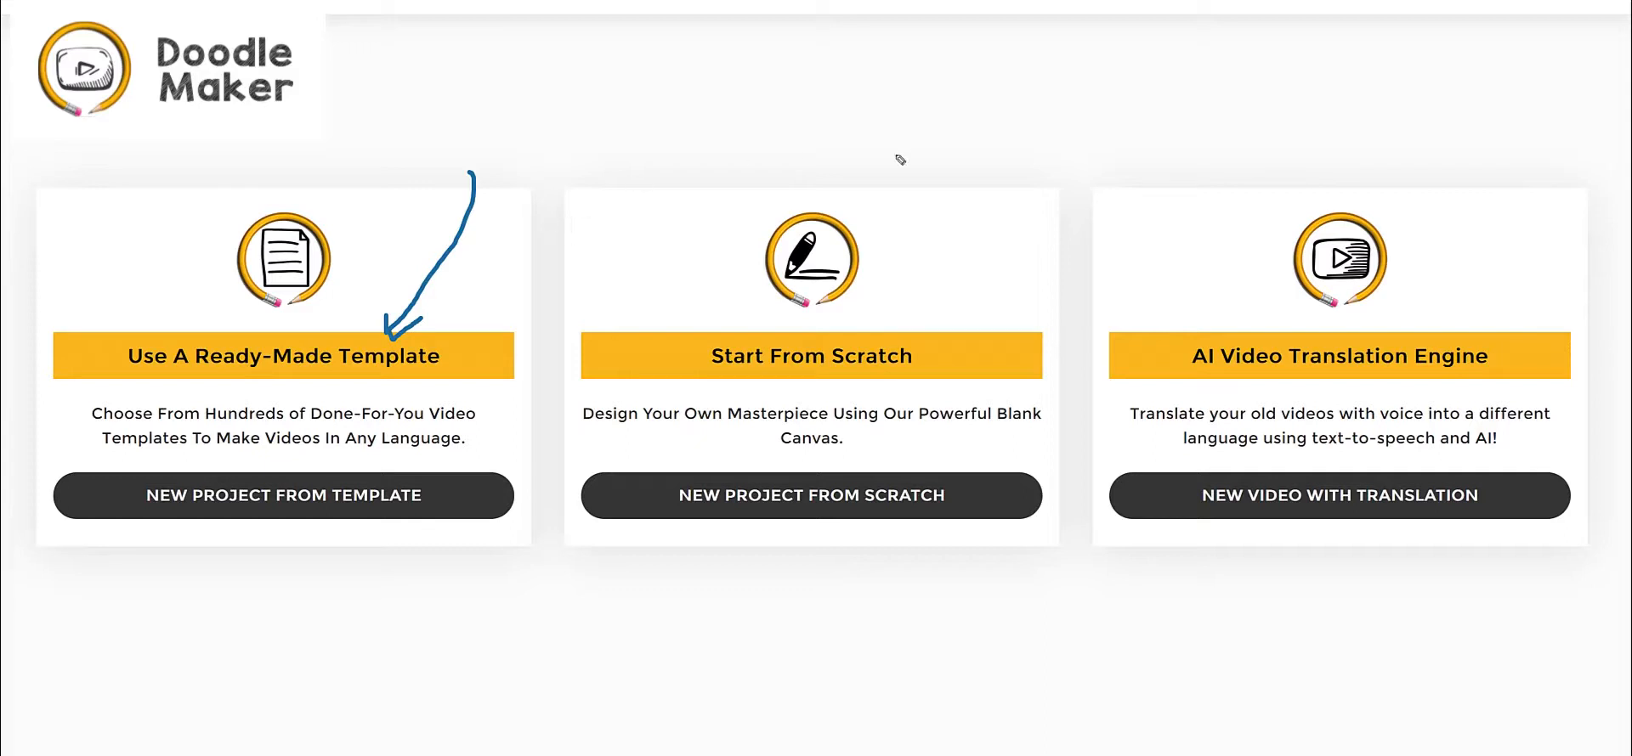
click(966, 151)
mouse_move(986, 169)
mouse_down()
mouse_move(938, 283)
mouse_move(884, 343)
mouse_move(882, 317)
mouse_move(916, 323)
mouse_up()
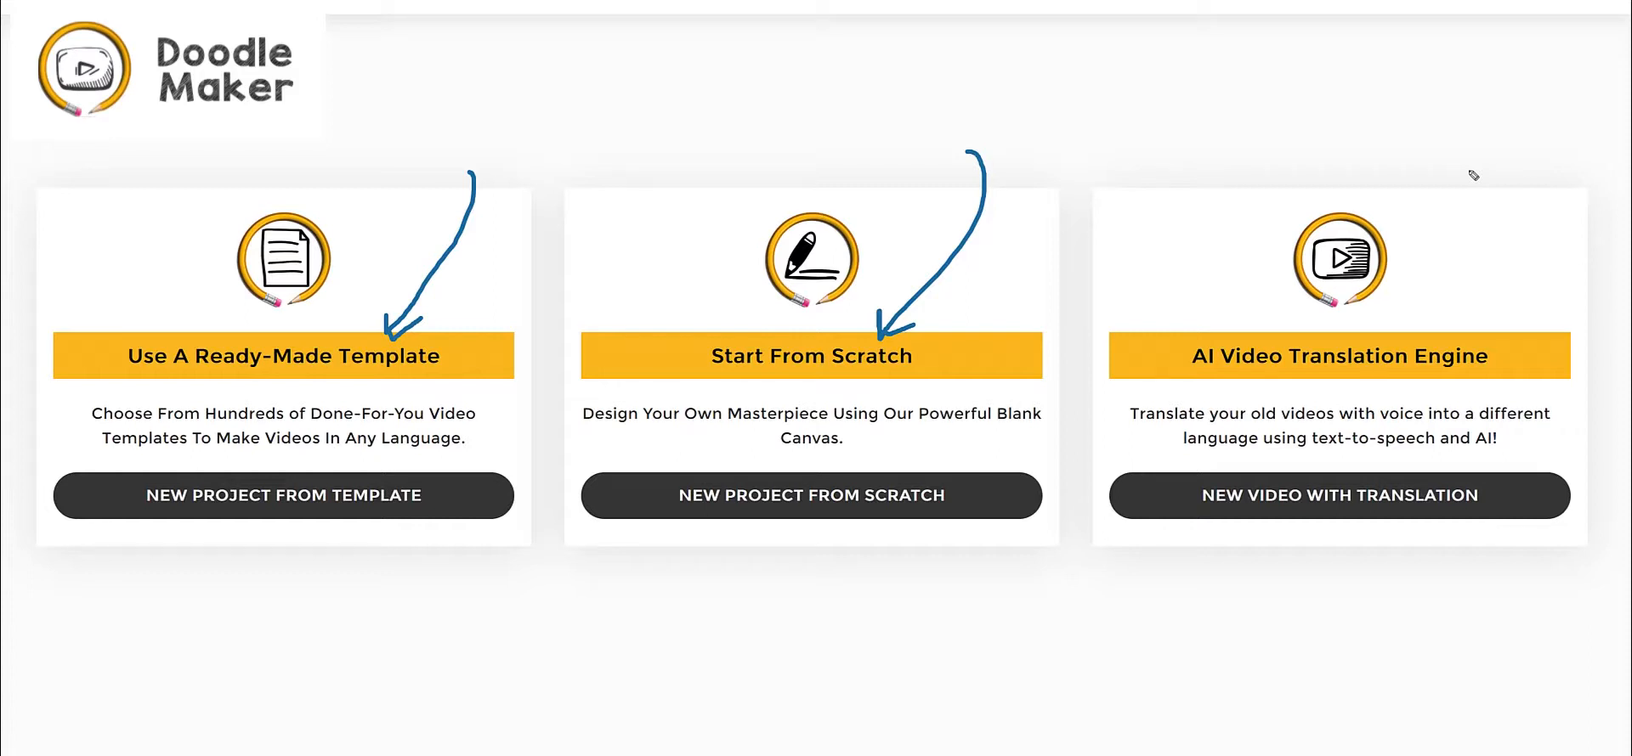
mouse_move(1476, 171)
mouse_down()
mouse_move(1456, 285)
mouse_move(1423, 319)
mouse_move(1450, 299)
mouse_up()
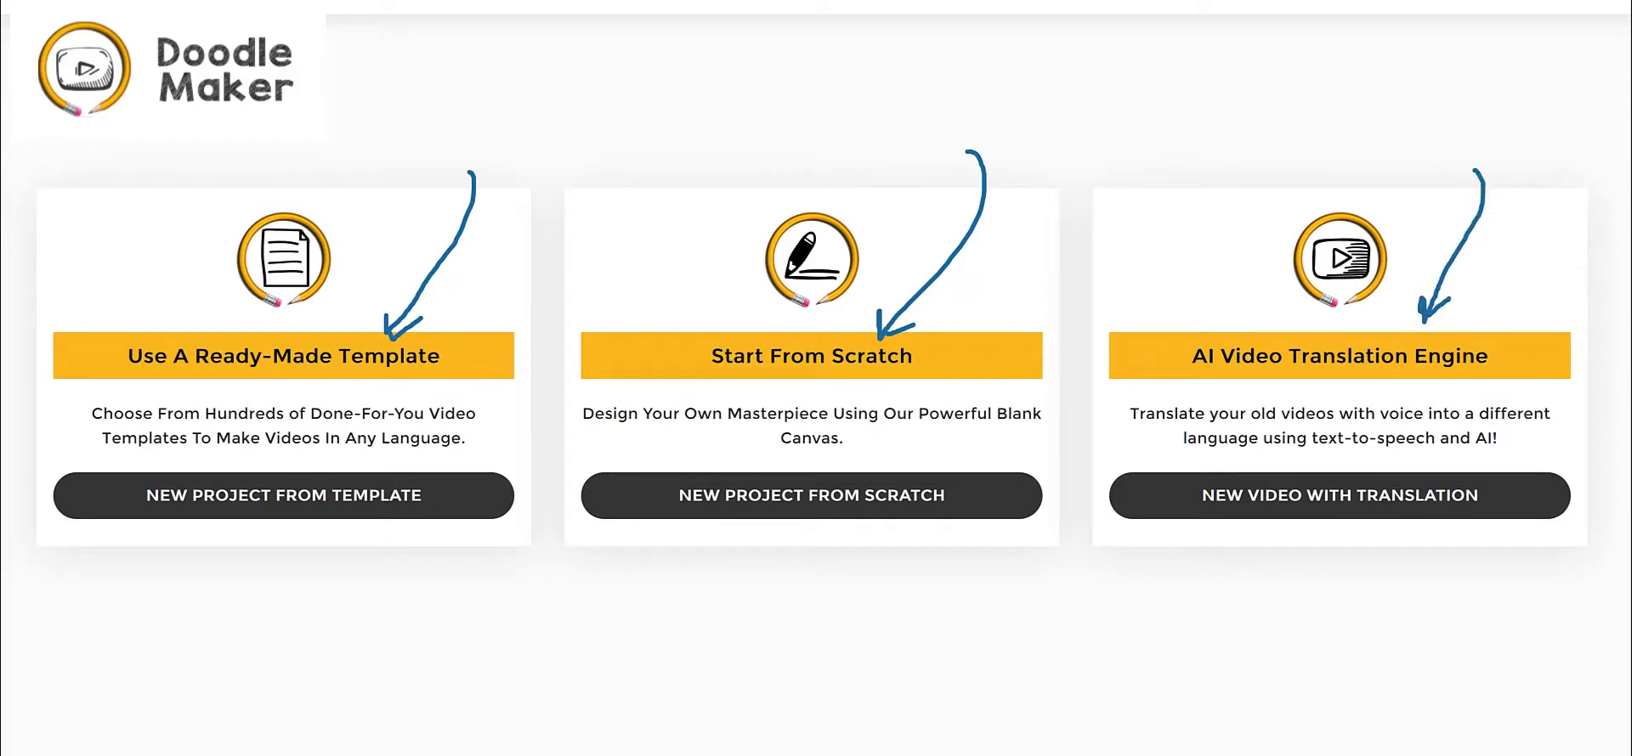
key(Escape)
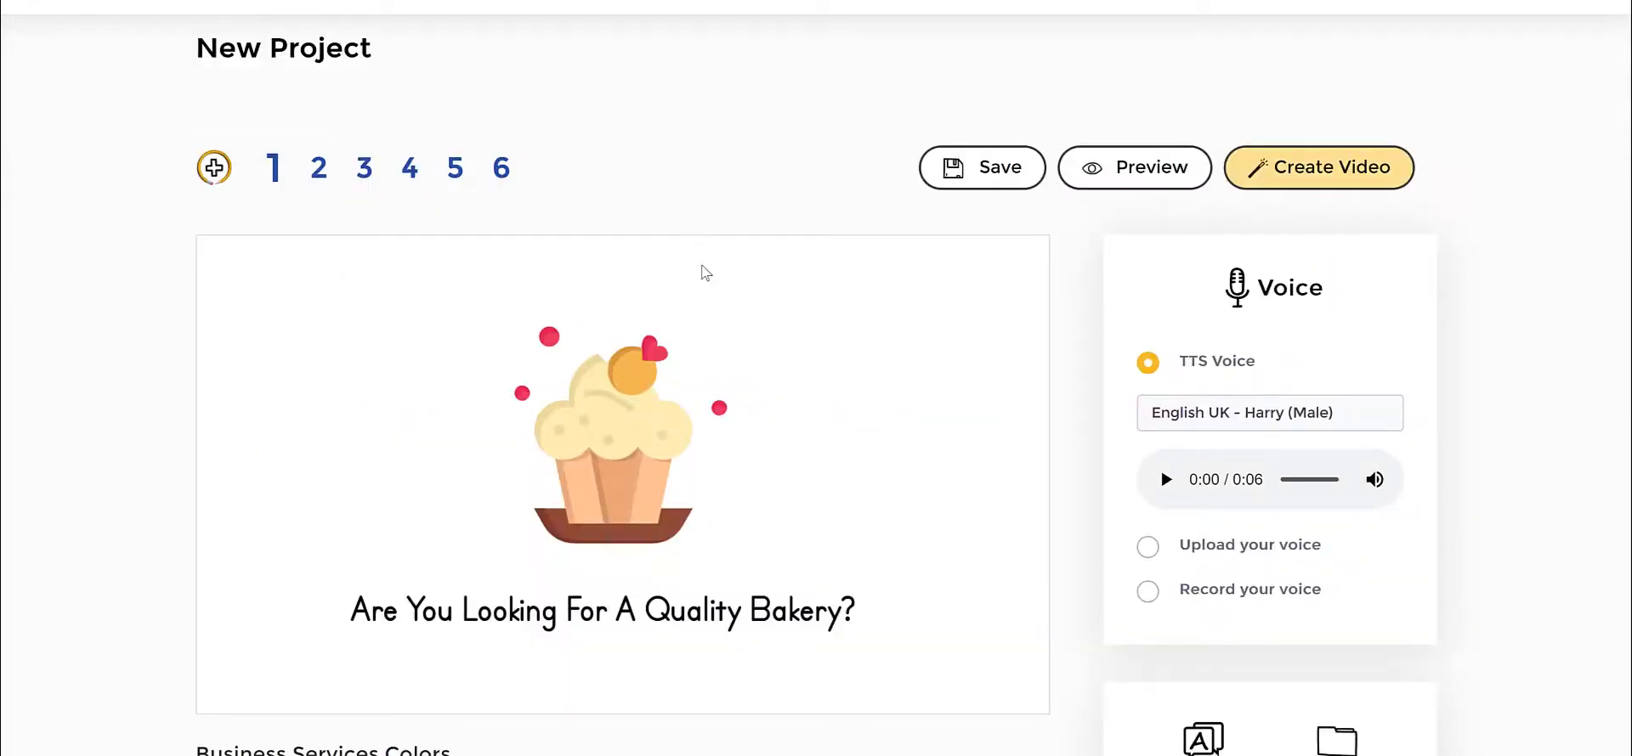
Step: Preview the bakery project's first slide, close the preview, and play and pause the finished sample video
click(1112, 184)
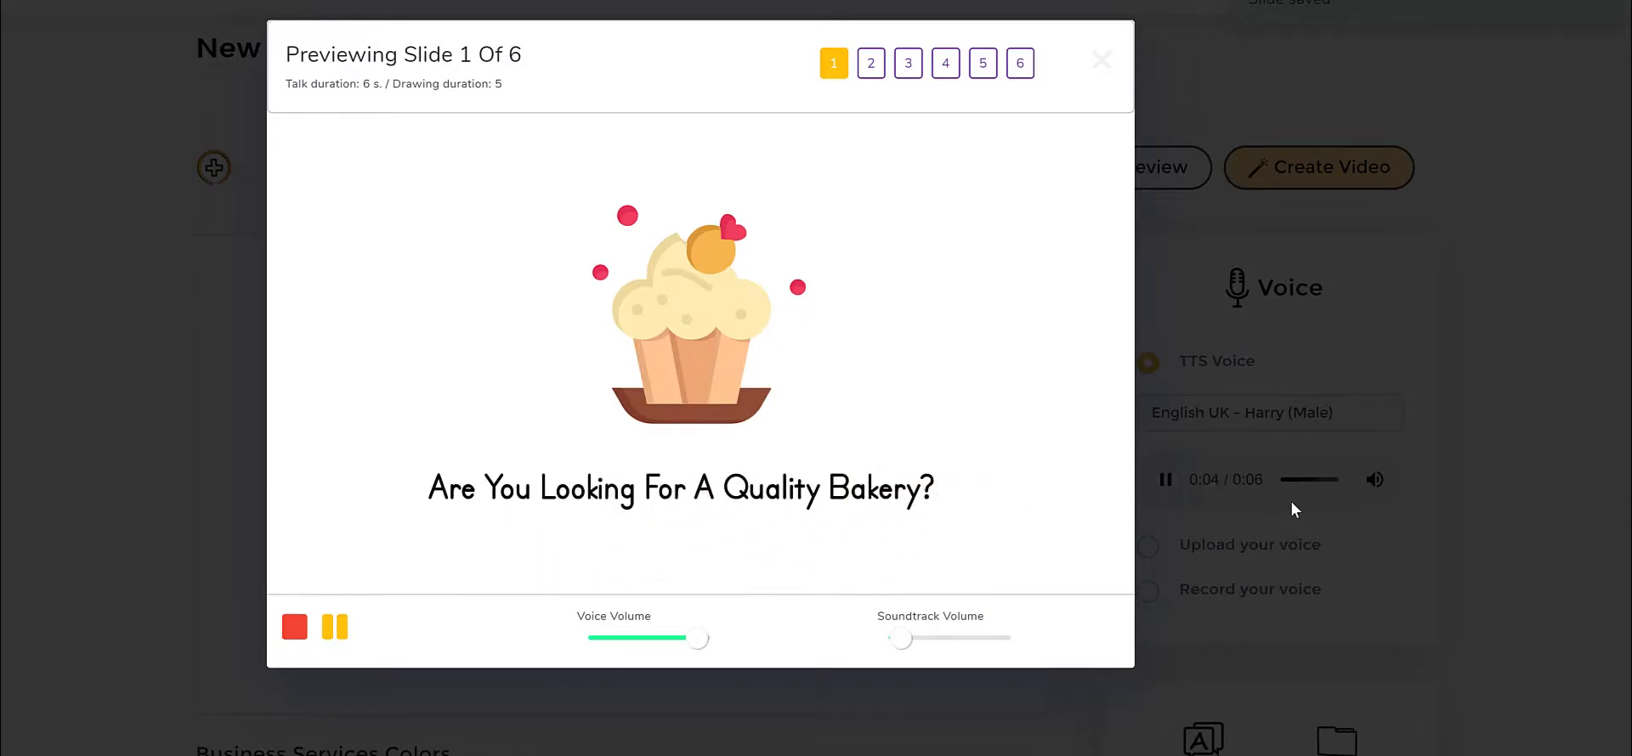
click(1213, 368)
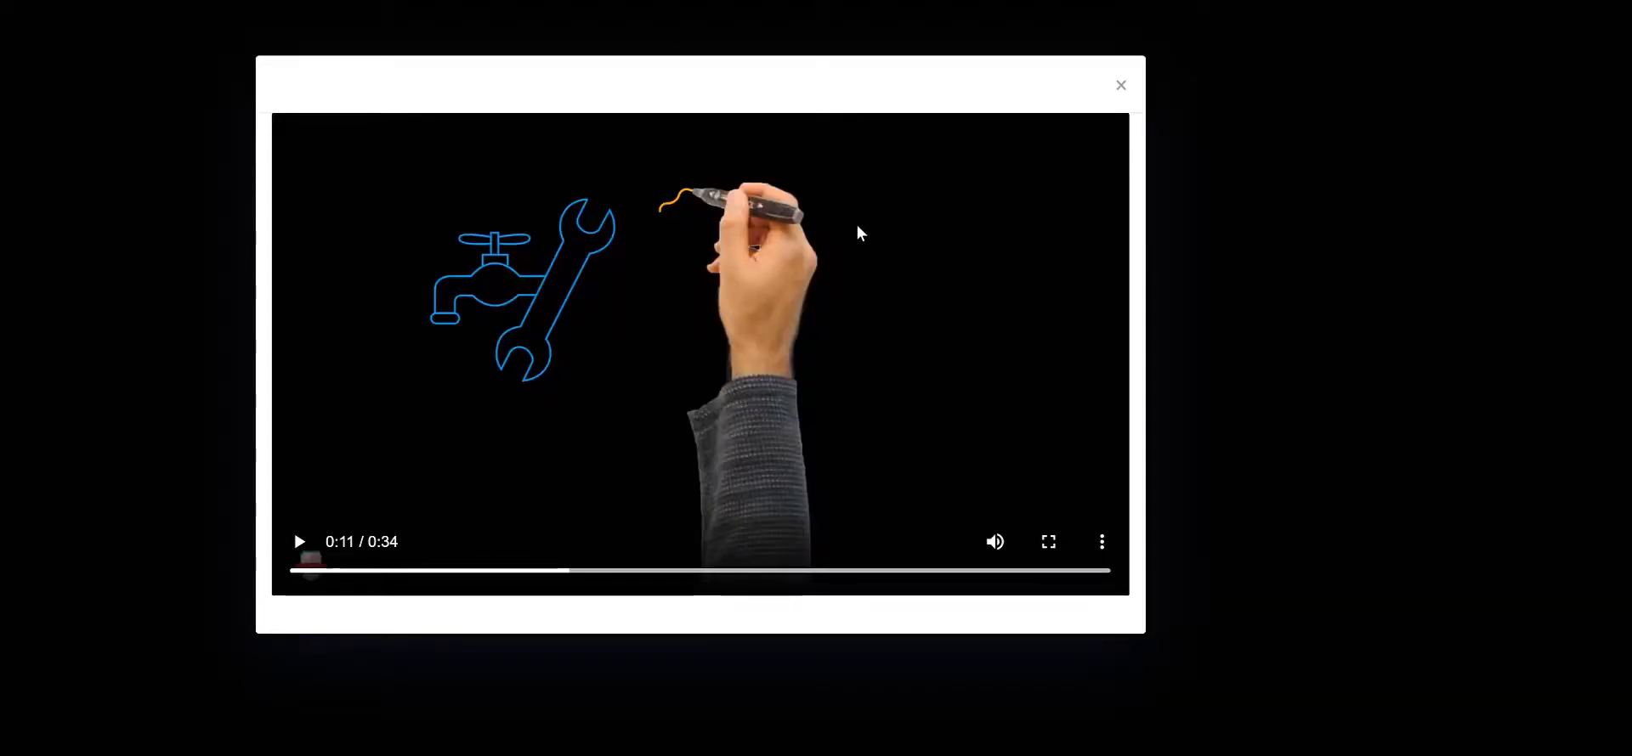
click(303, 546)
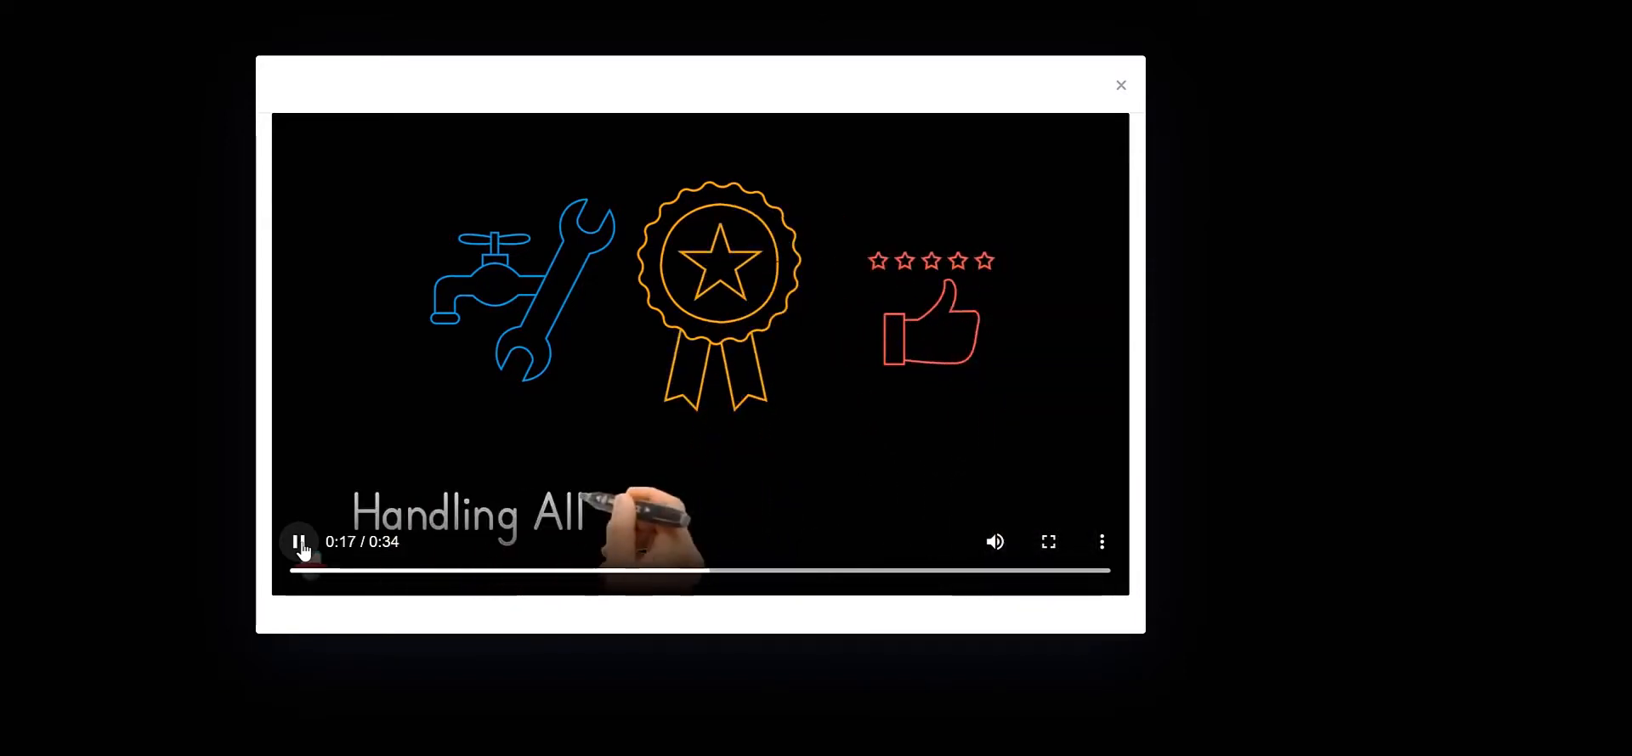
click(302, 546)
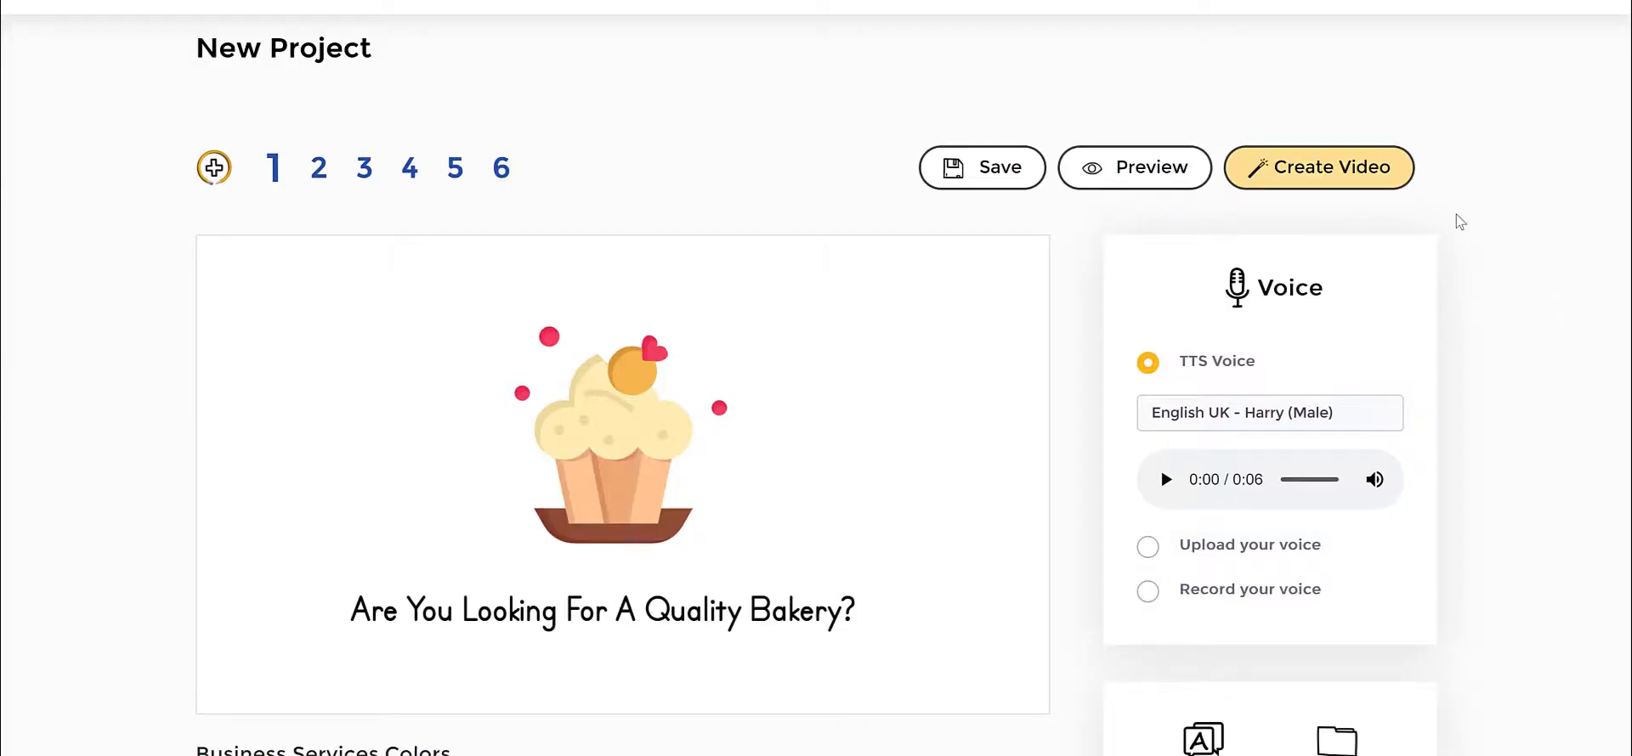
Step: Open the library's Assets collection and look through the available shapes
scroll(1442, 272, down, 1)
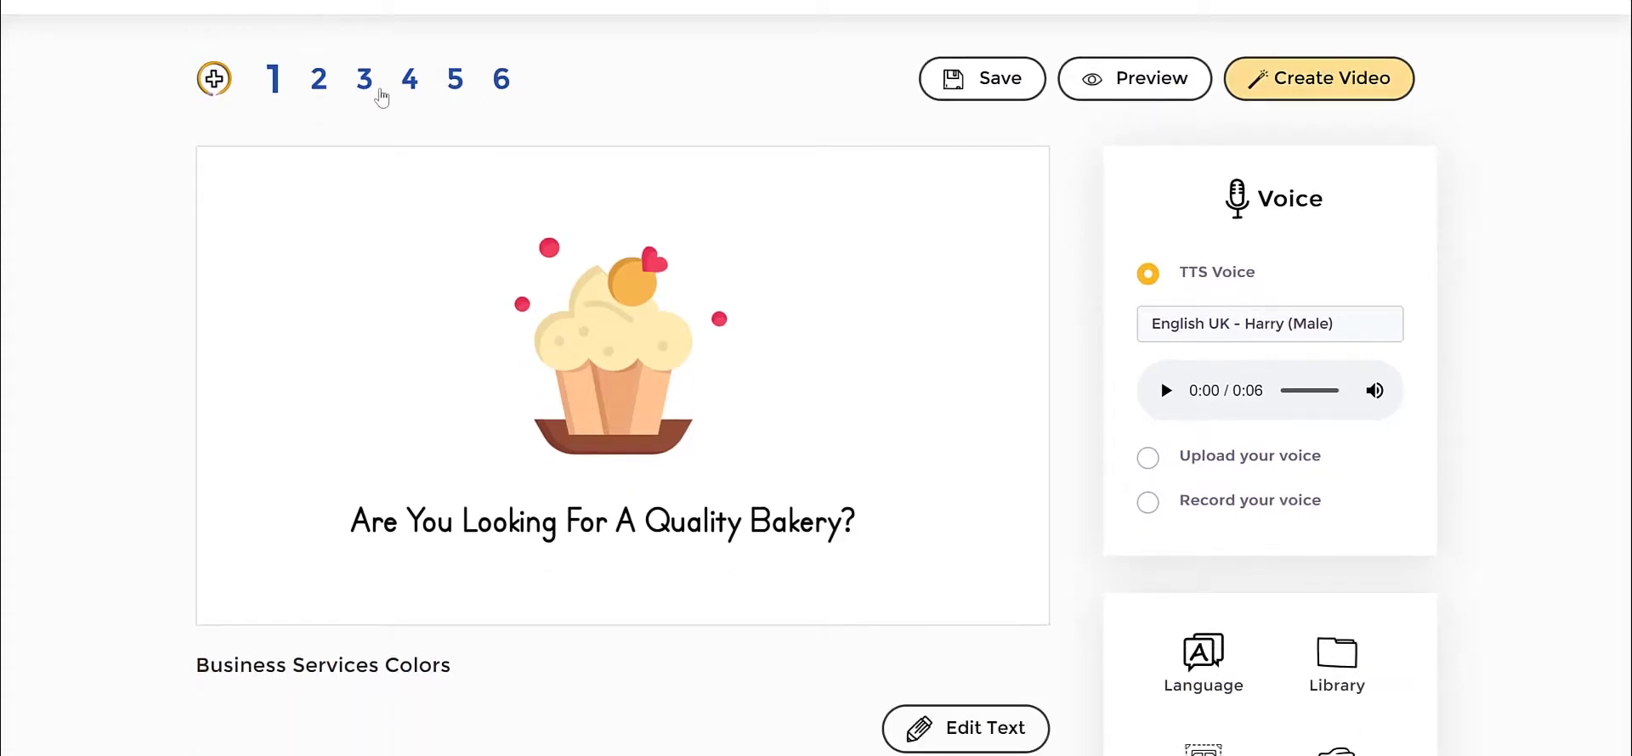
scroll(1360, 340, down, 1)
scroll(1398, 401, down, 1)
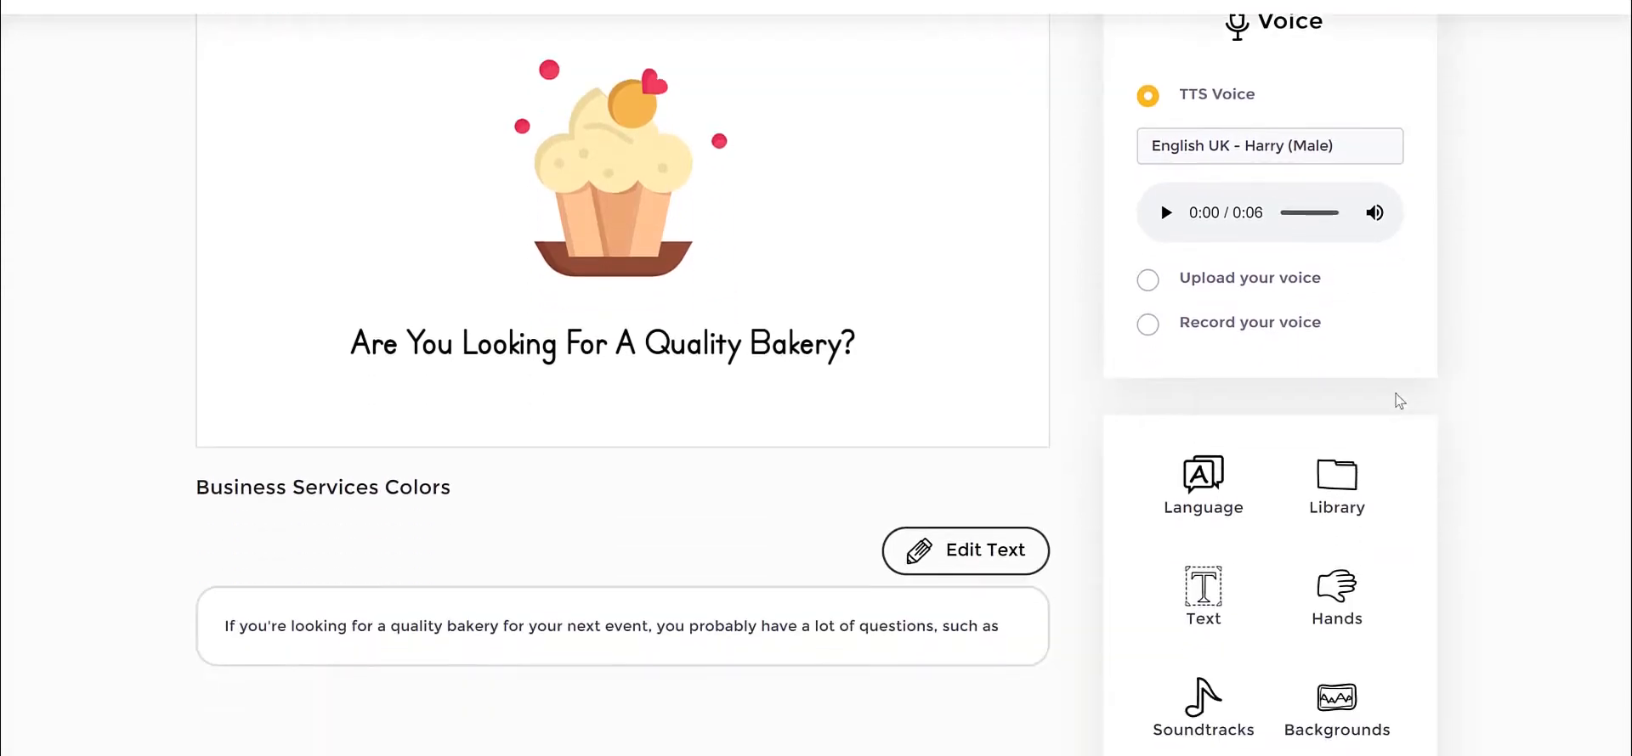
click(1350, 480)
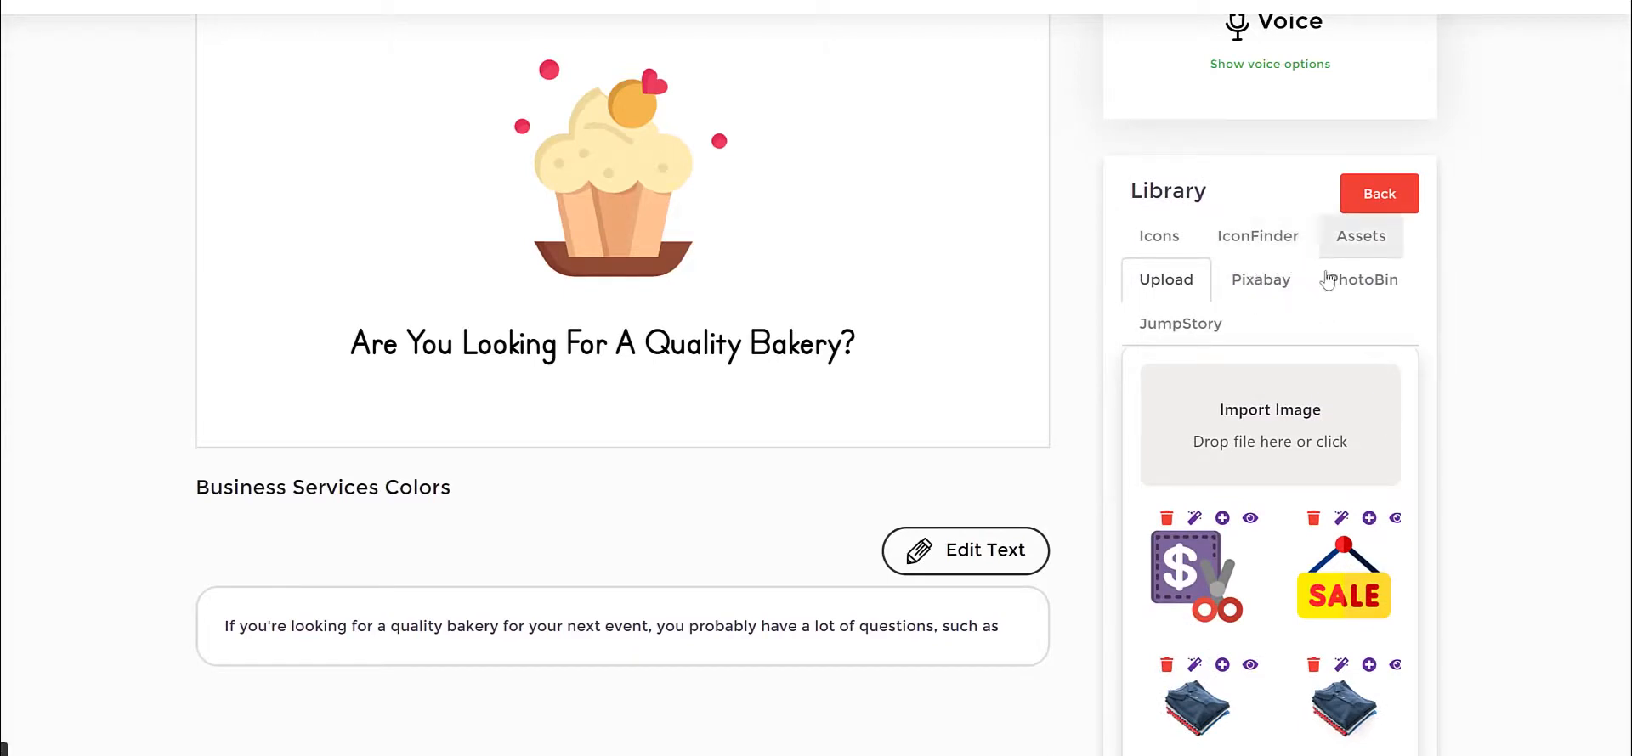
click(1365, 240)
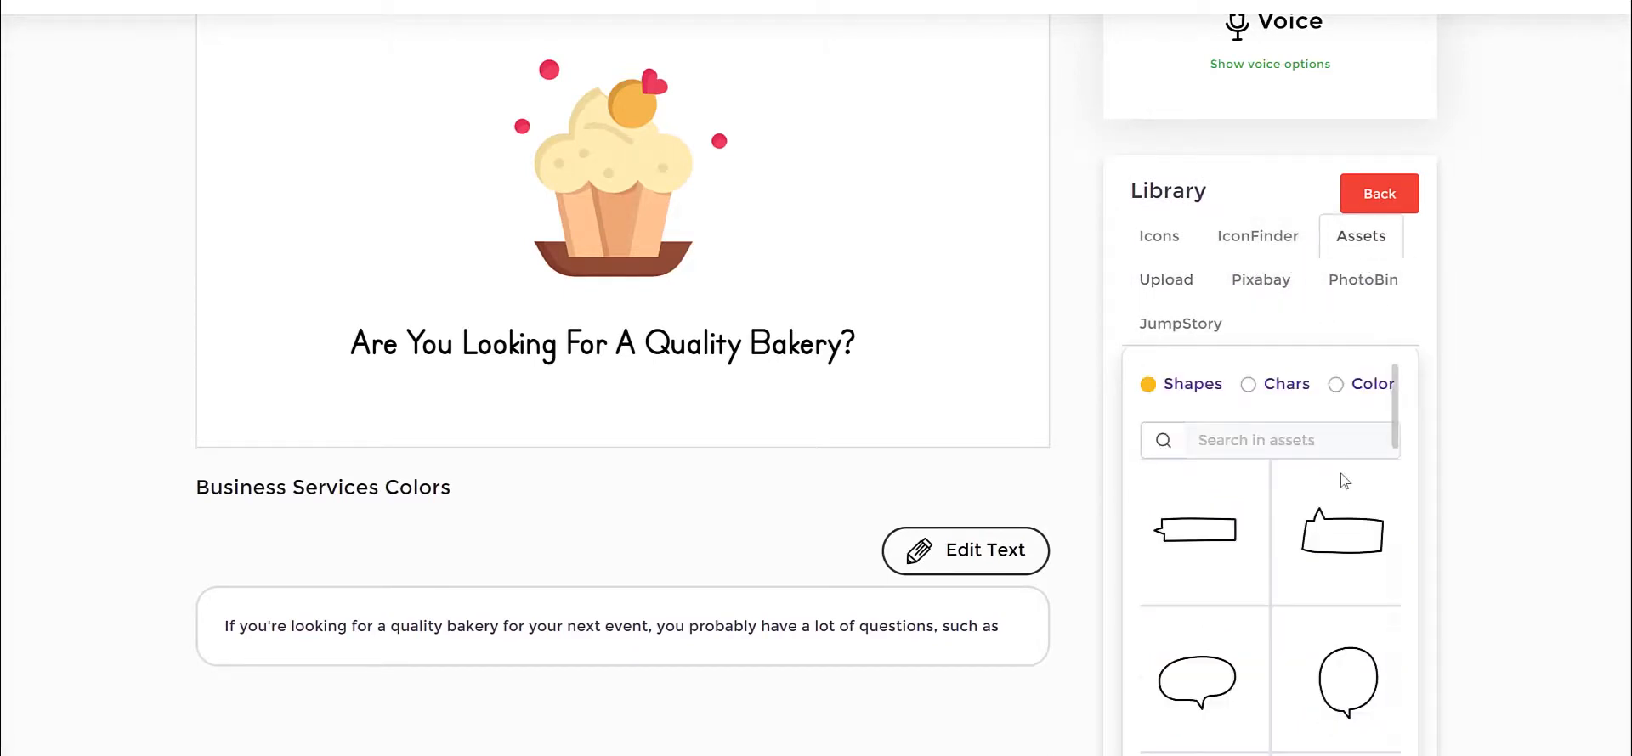
scroll(1344, 473, down, 3)
scroll(1344, 473, up, 5)
Step: Browse the Chars and Color groups of the Assets collection for character illustrations
click(1275, 481)
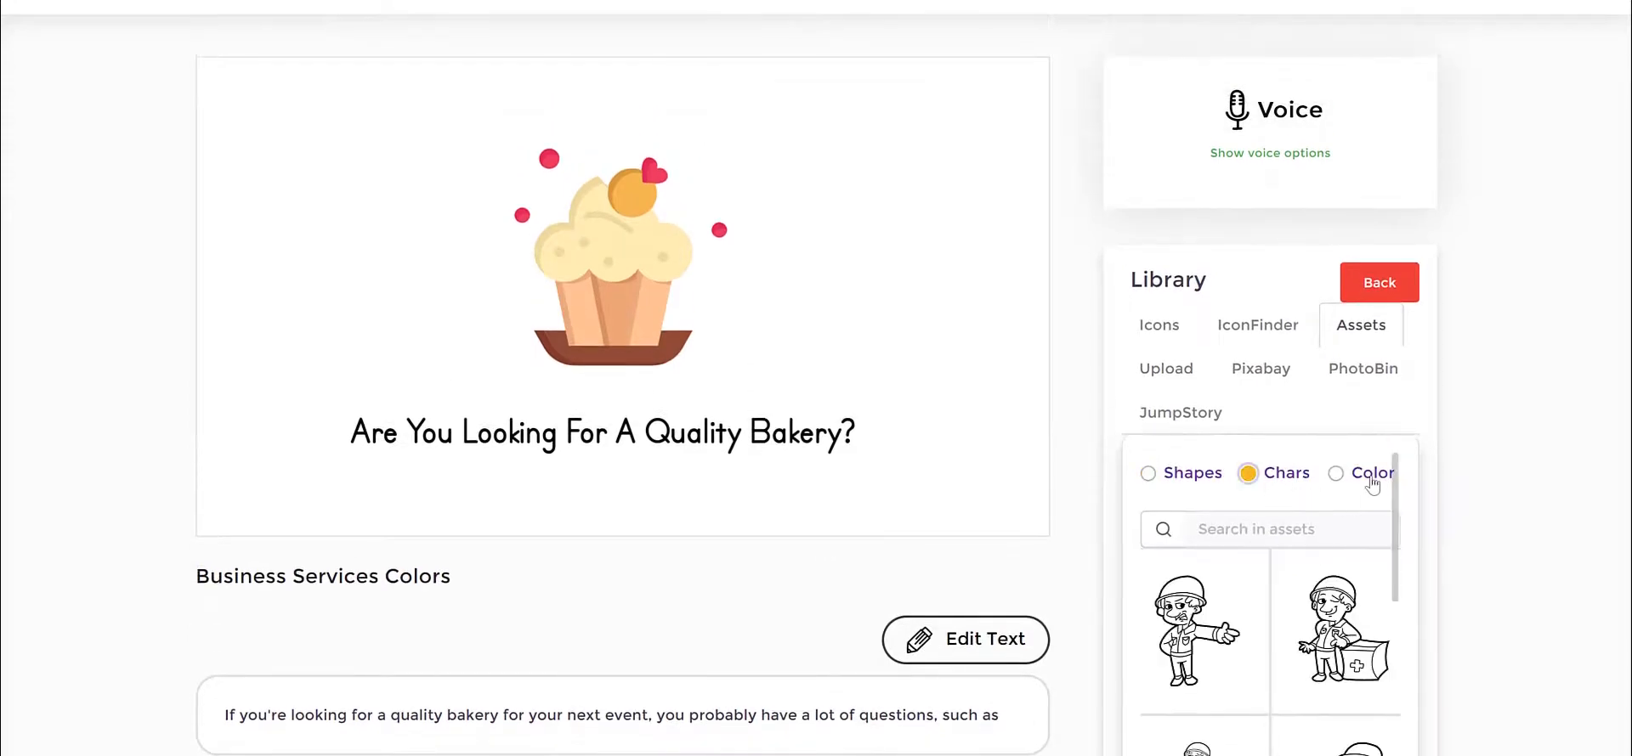
click(1370, 476)
scroll(1367, 565, down, 2)
scroll(1368, 575, down, 10)
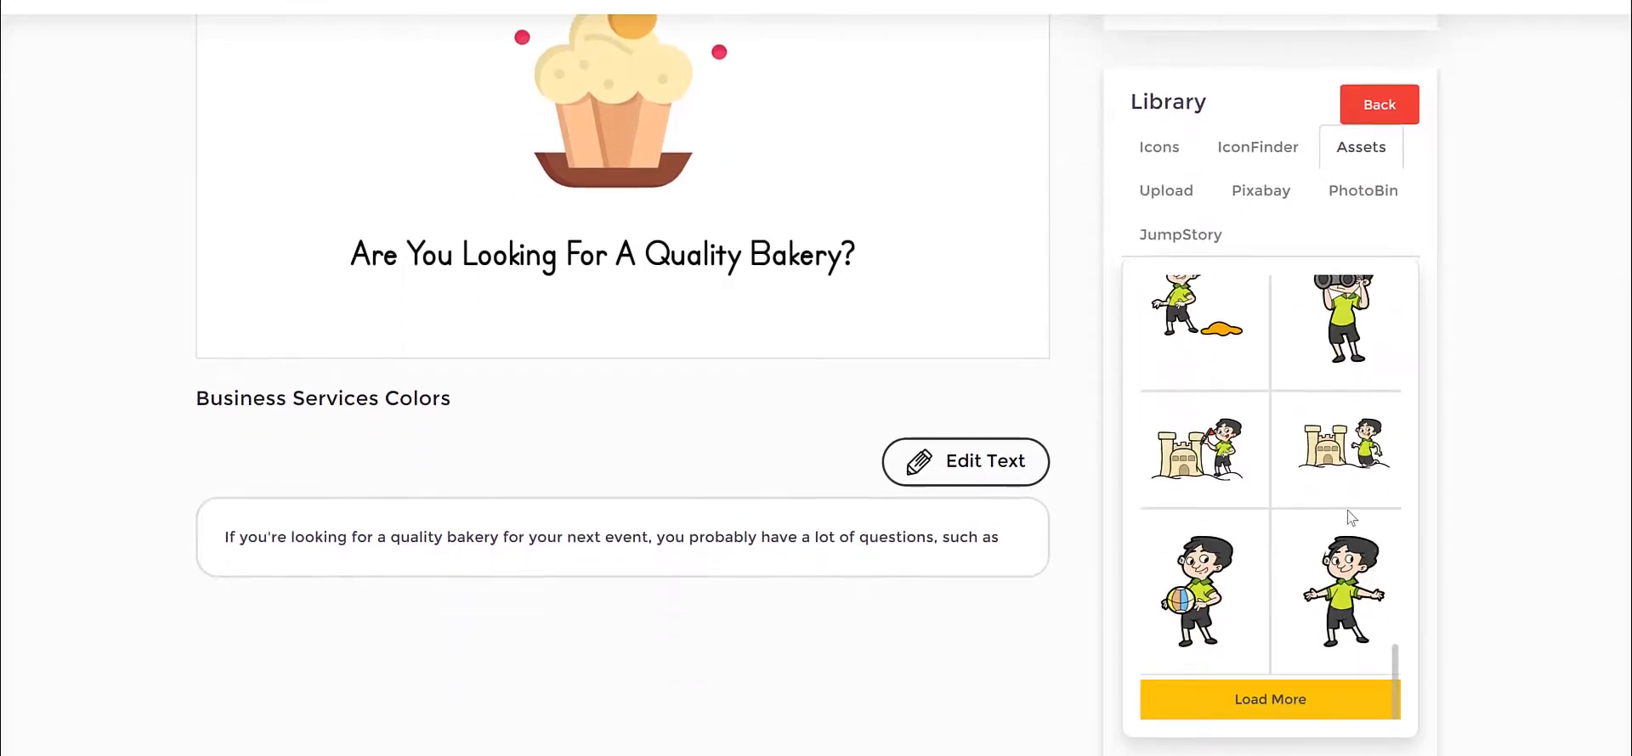
scroll(1349, 514, up, 5)
scroll(1338, 474, down, 10)
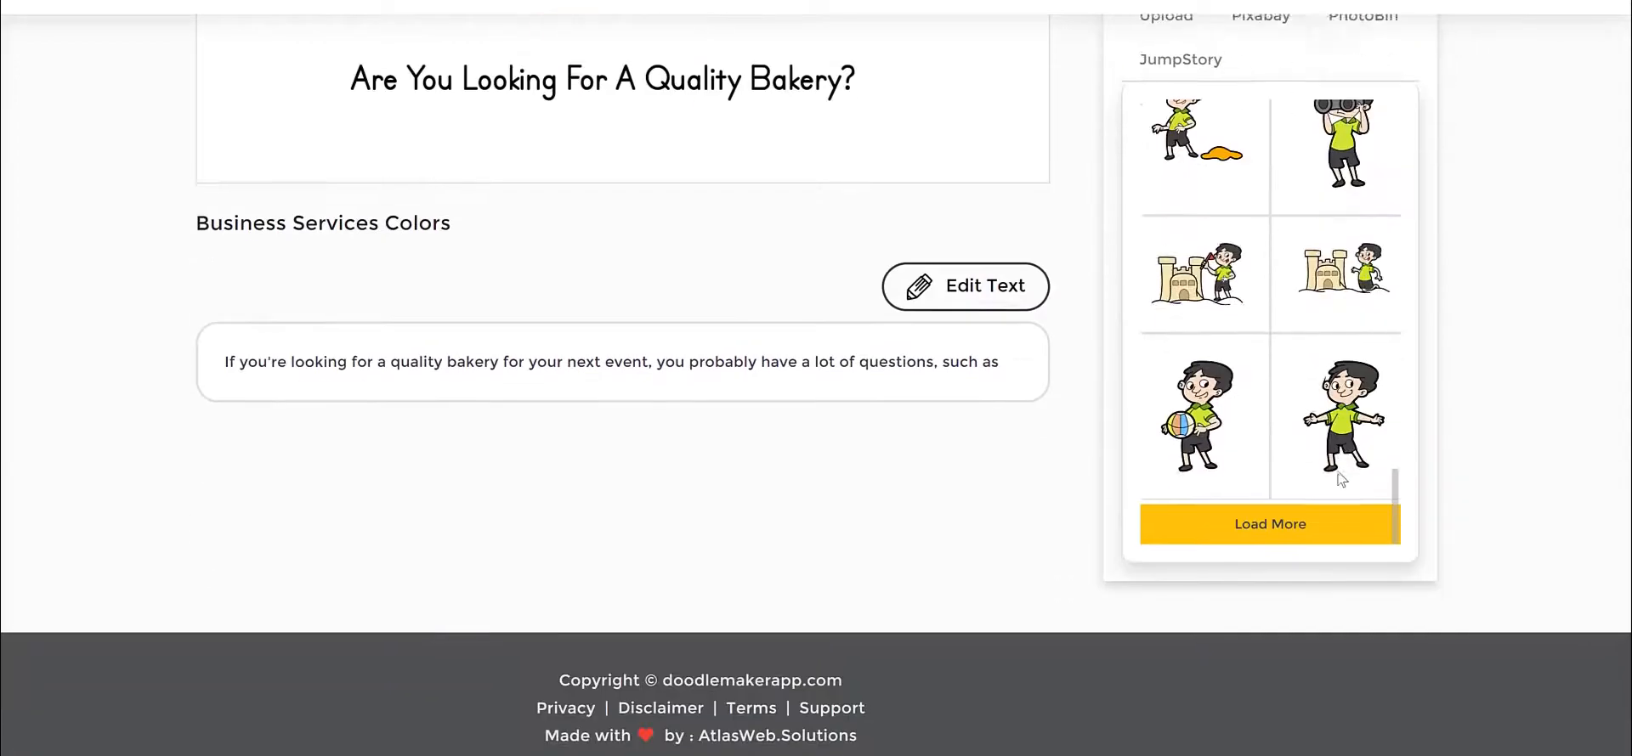
scroll(1338, 473, up, 15)
scroll(1564, 357, up, 4)
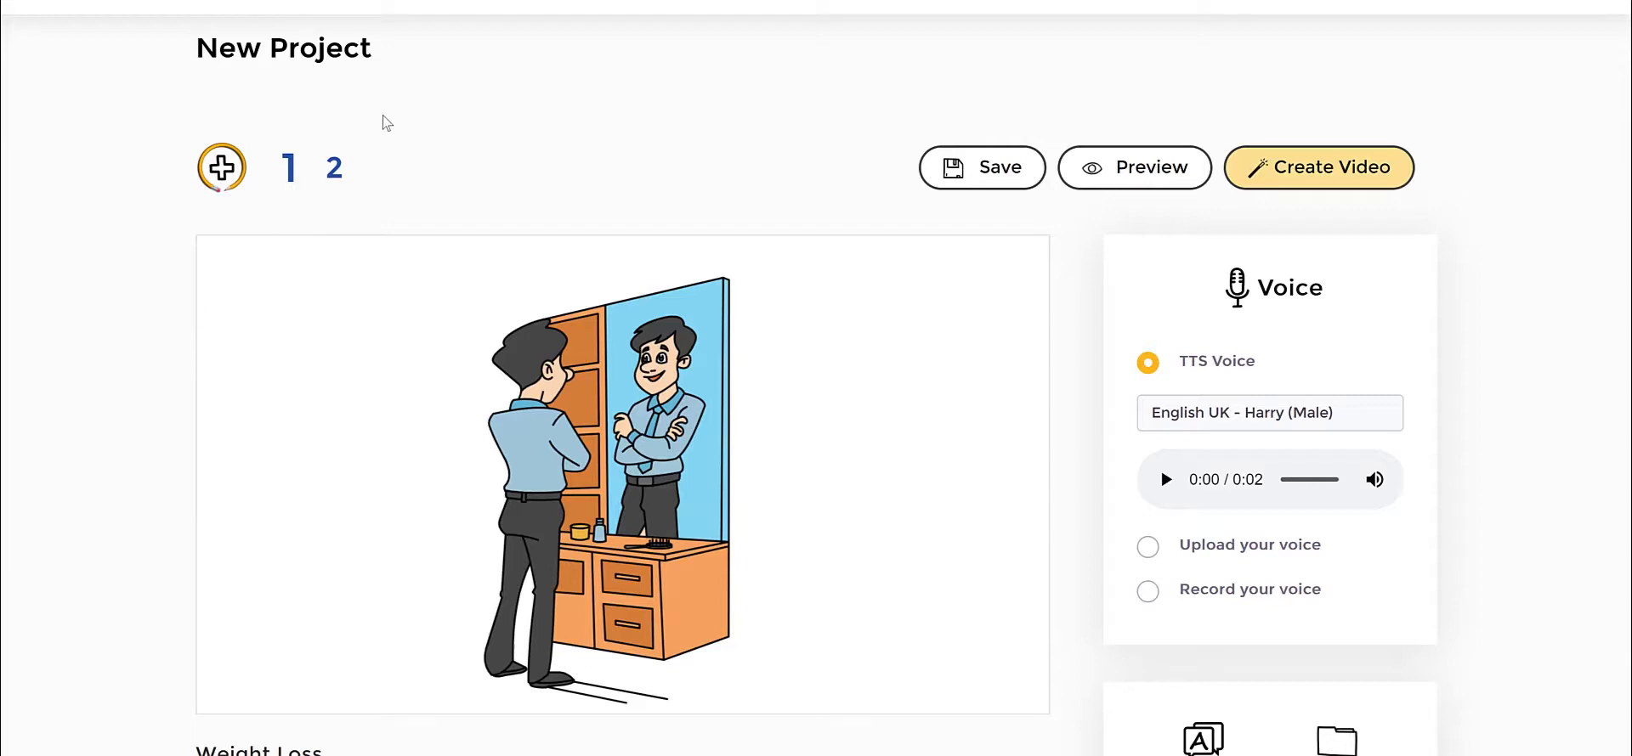
Step: Move the illustration of the man at the mirror toward the slide's left side, leaving space beside it
click(635, 377)
click(878, 391)
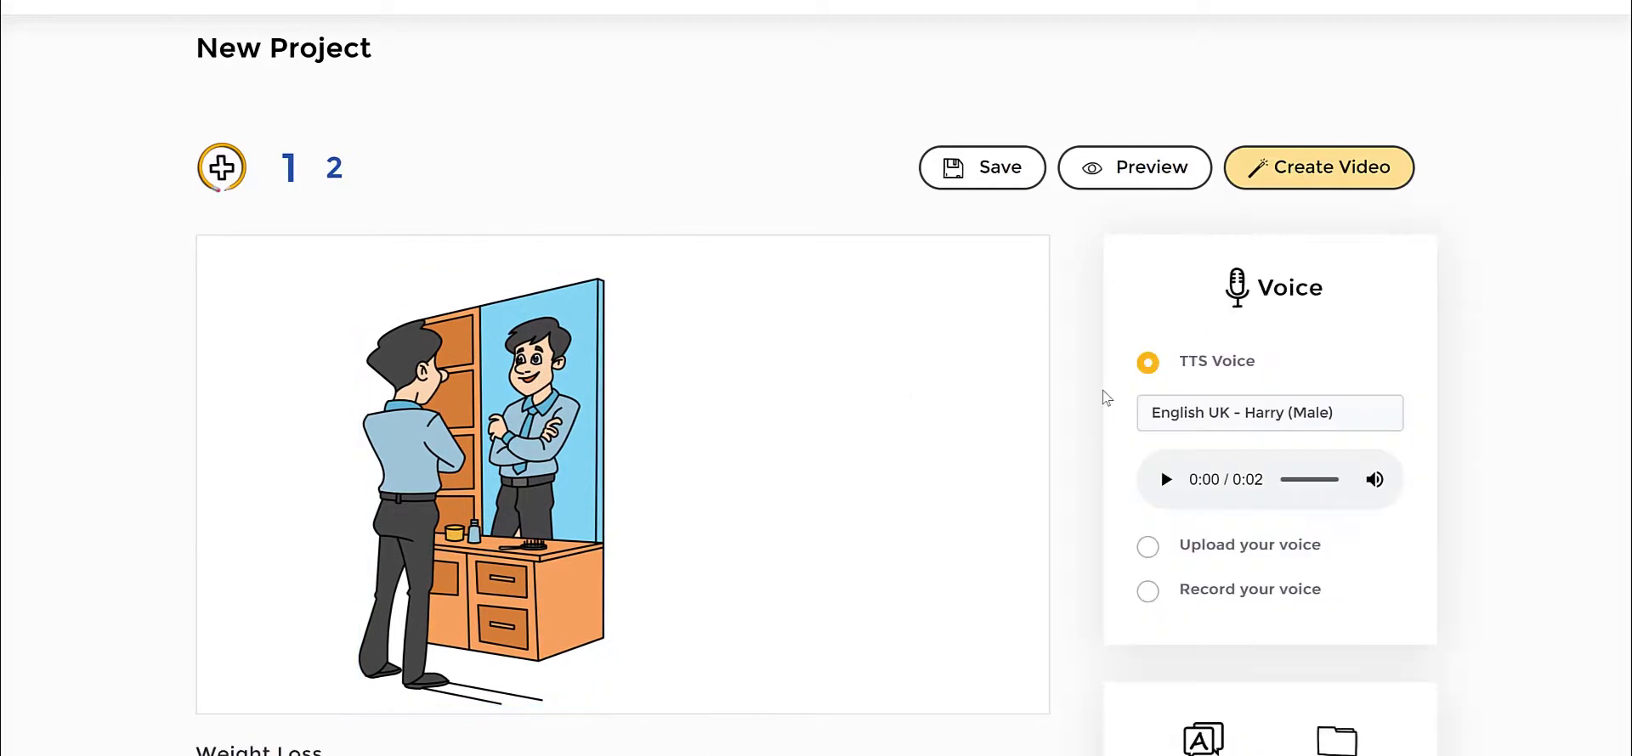
Step: Search the JumpStory image library for "shop"
scroll(1100, 401, down, 2)
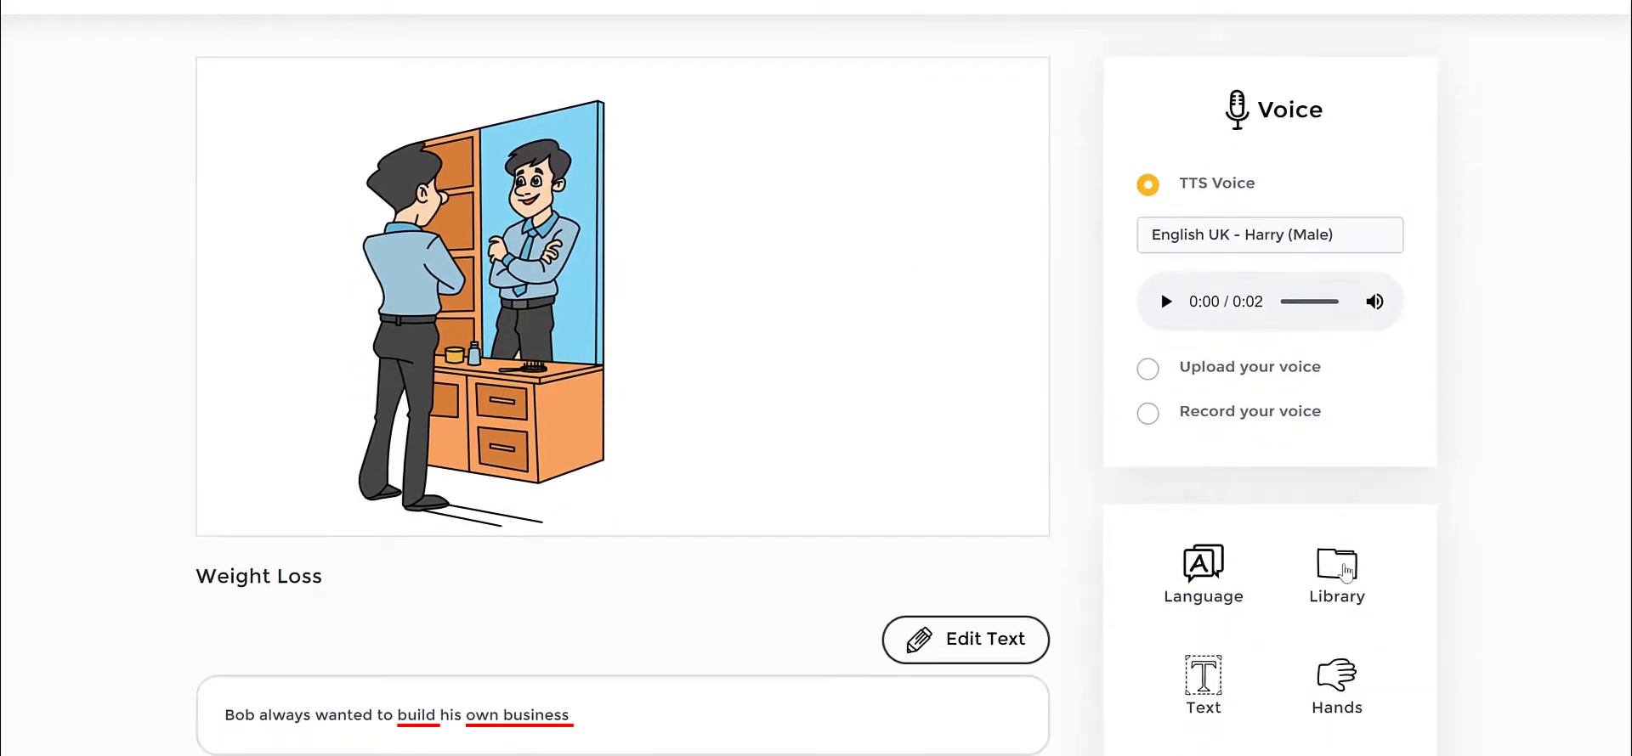
click(1345, 572)
click(1219, 417)
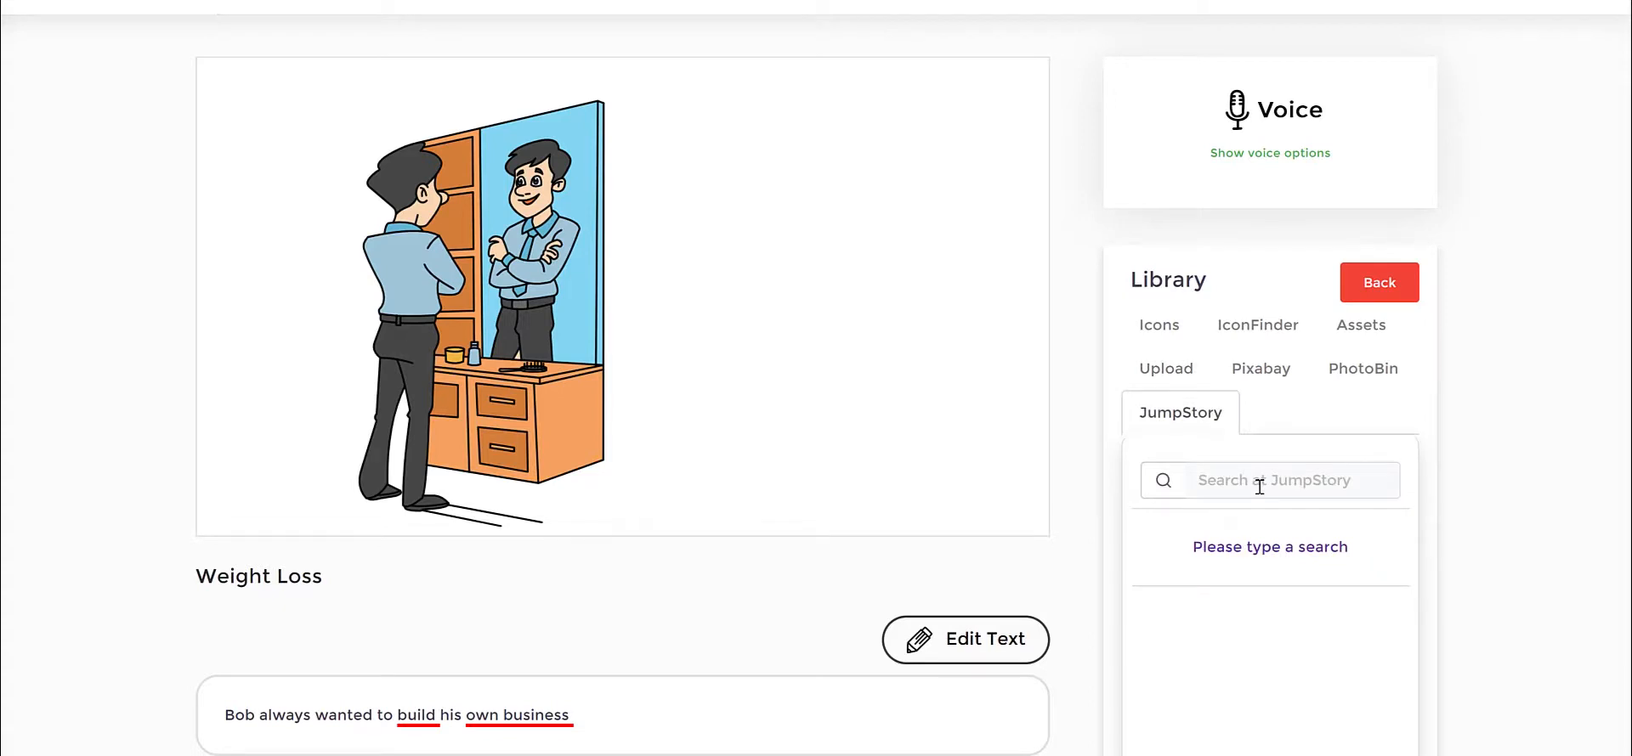
click(1260, 486)
text(shop)
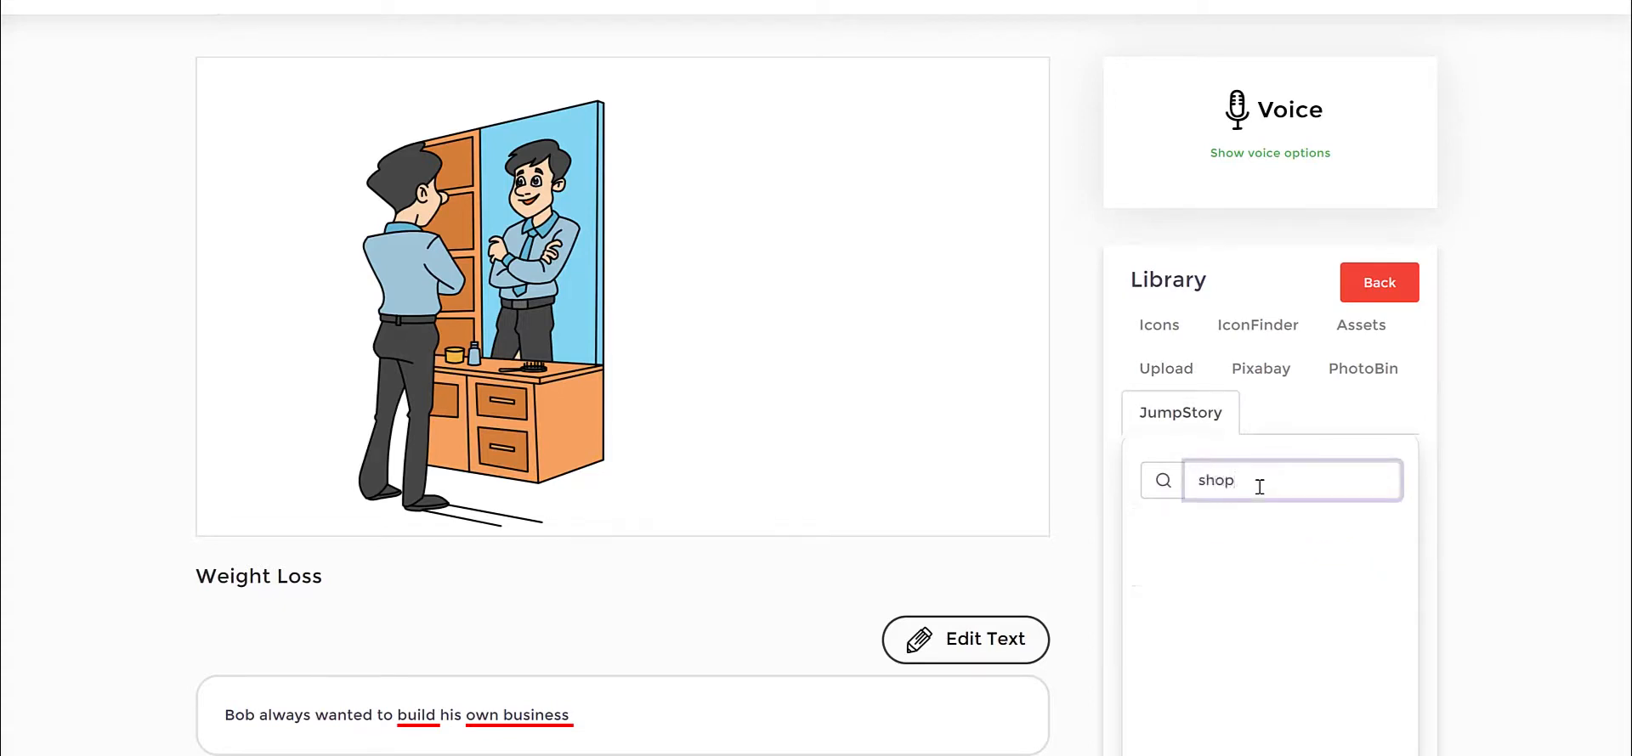
key(Return)
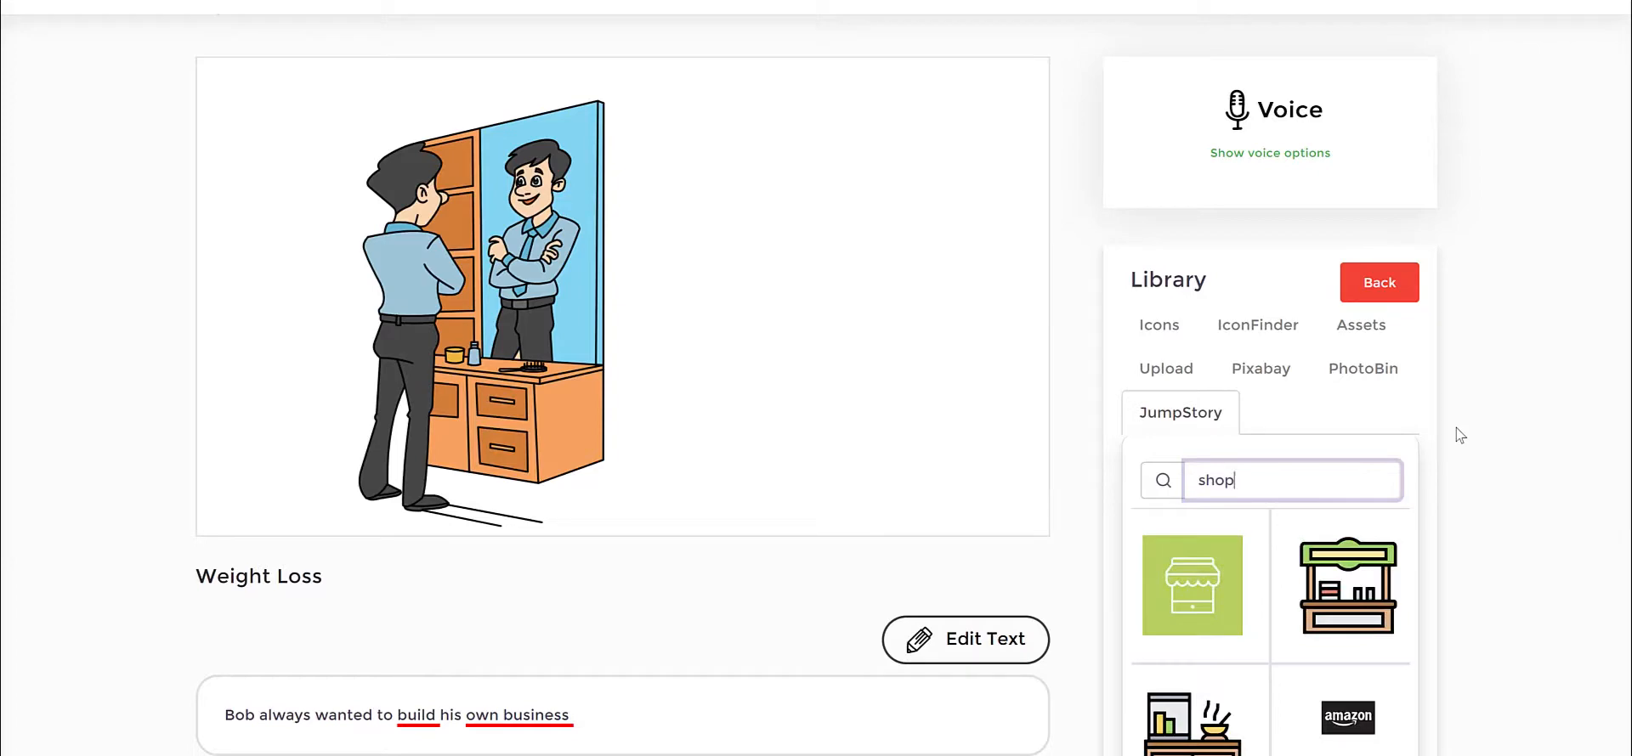
Step: Add the green-roofed market stall from the search results to the slide
scroll(1388, 574, down, 3)
scroll(1384, 581, up, 5)
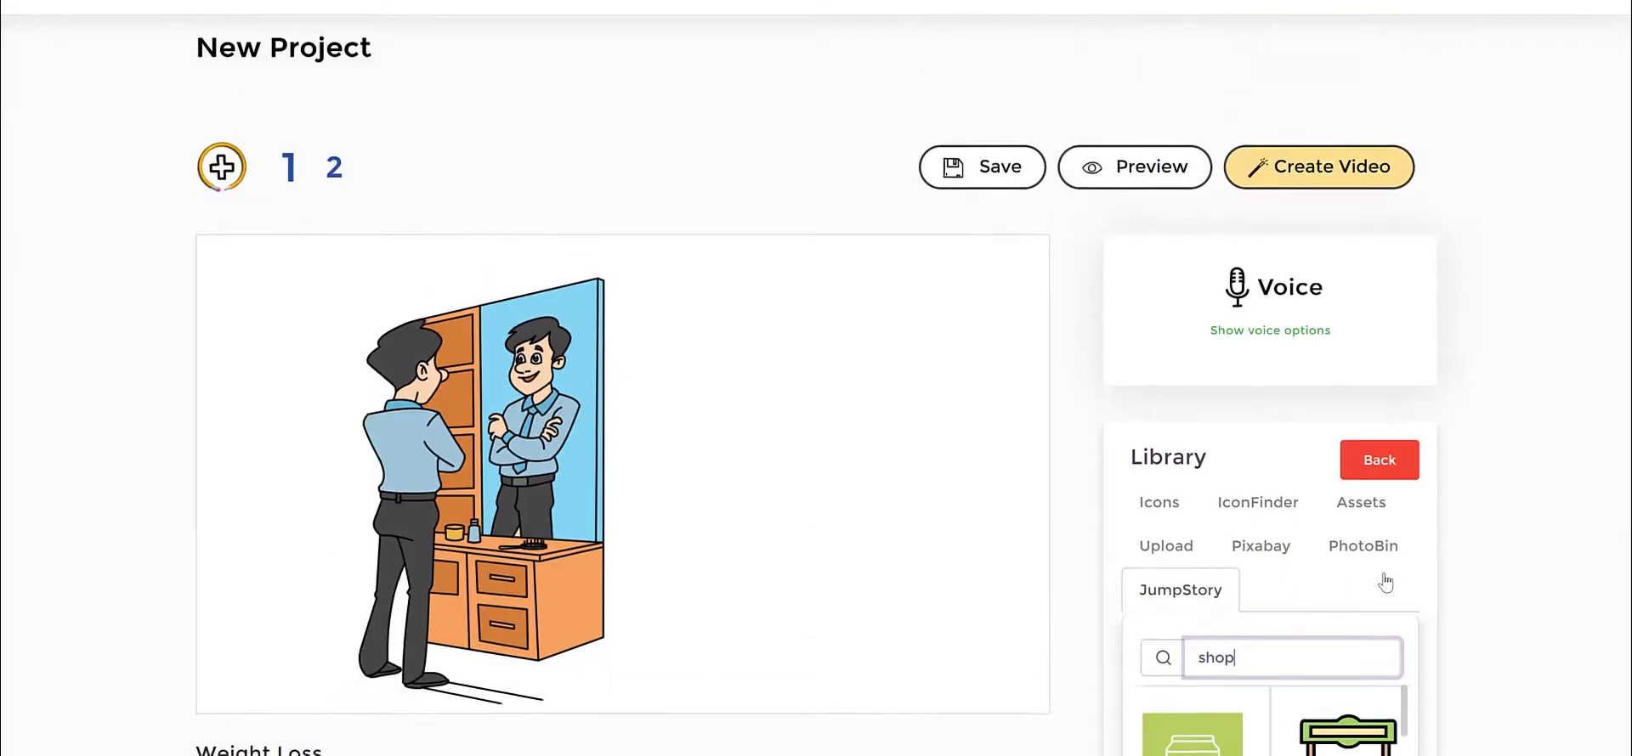
scroll(1428, 585, down, 1)
scroll(1431, 585, down, 1)
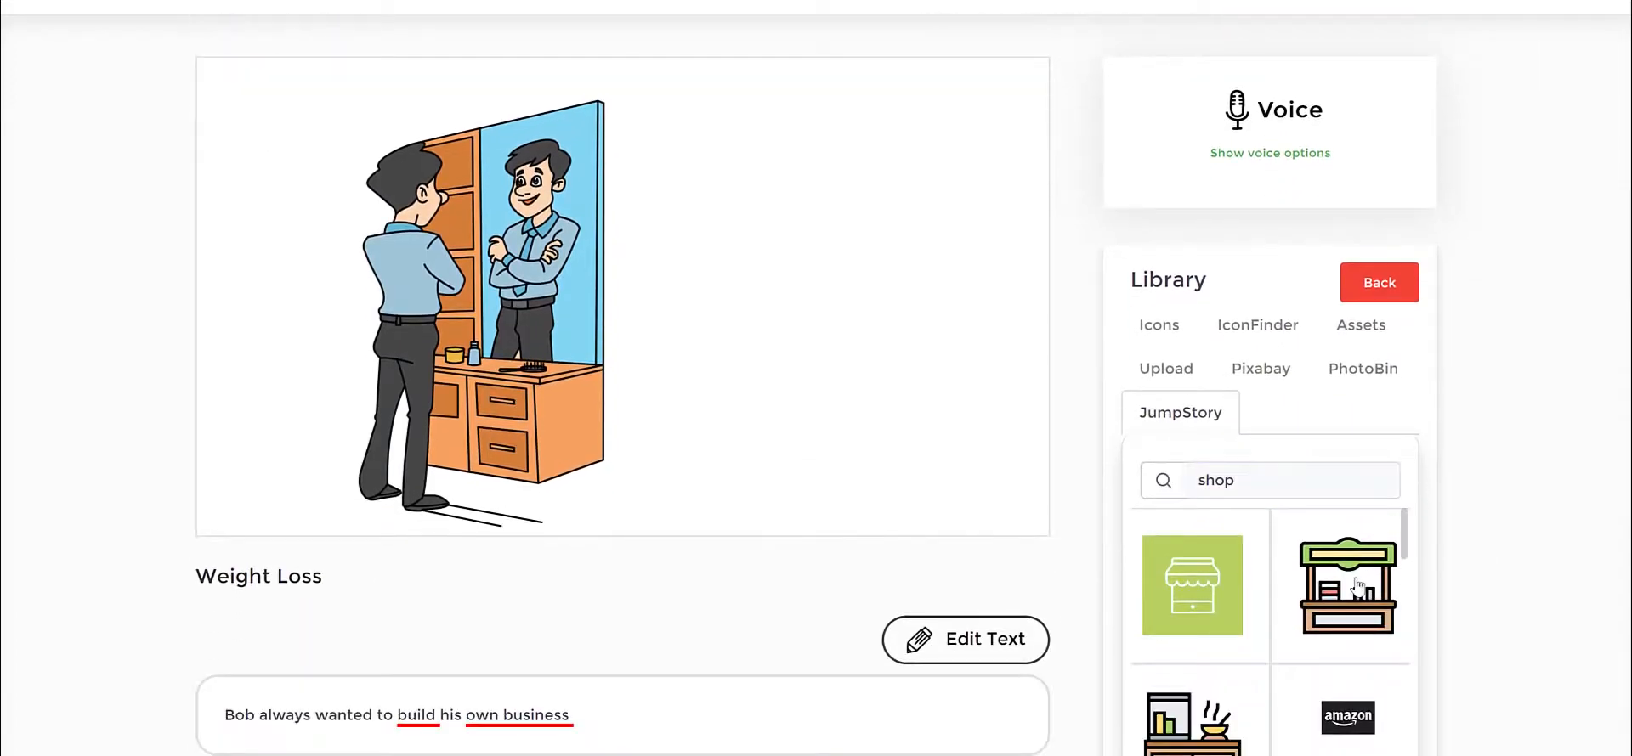
click(1357, 587)
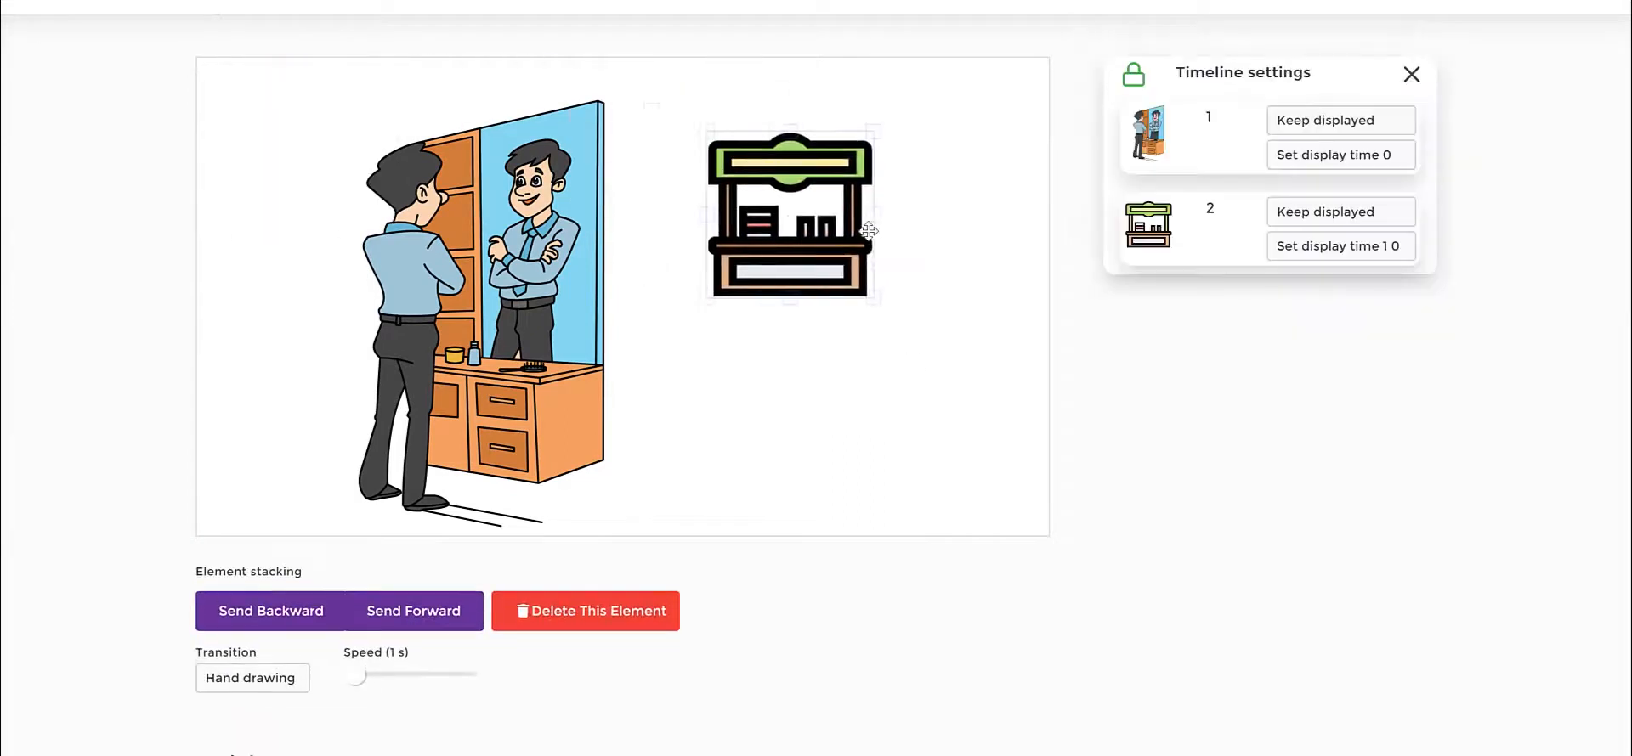
Step: Enlarge the market stall and position it in the empty space beside the man at the mirror
drag(885, 249, 831, 221)
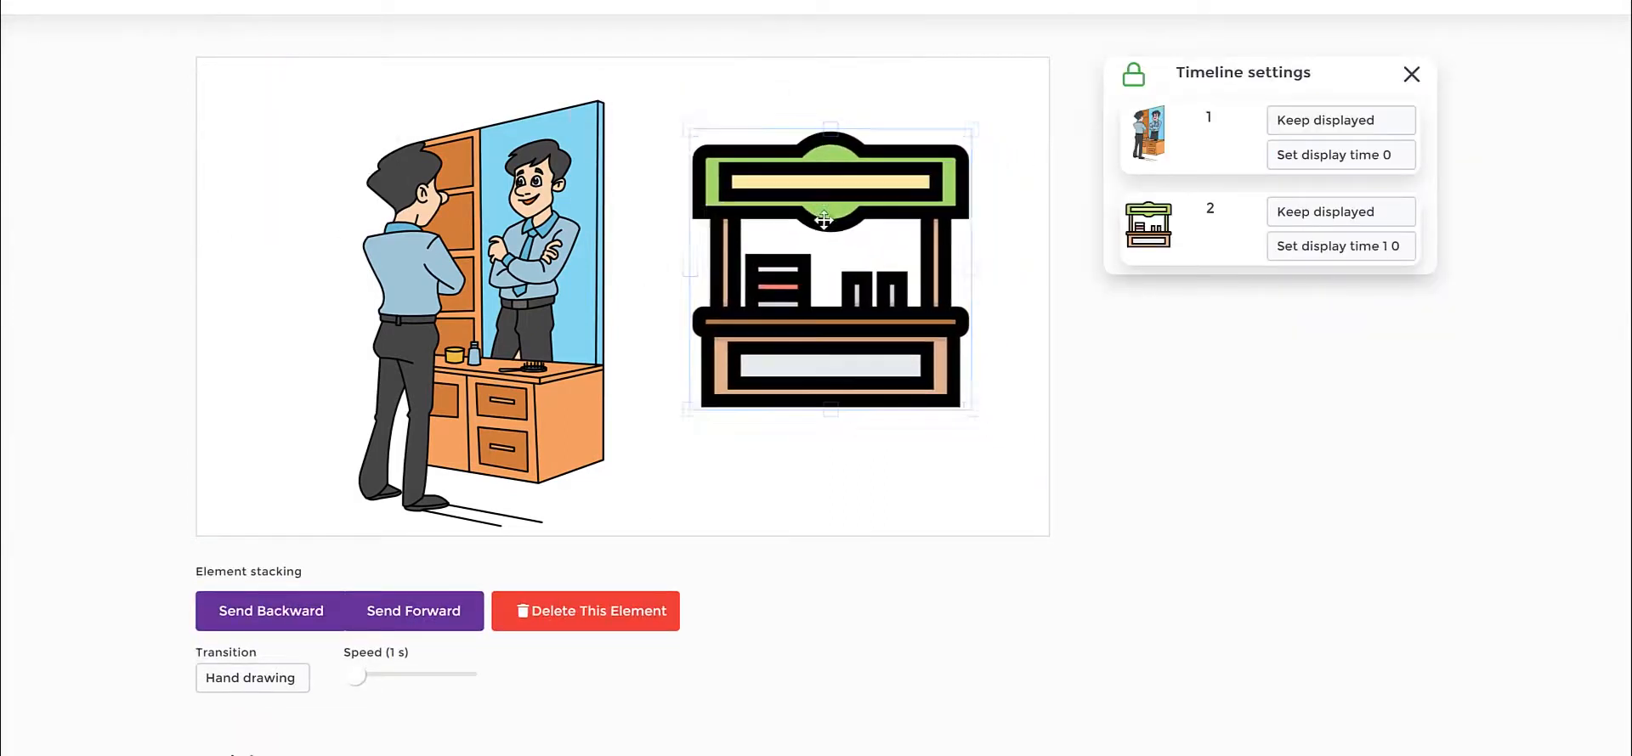
drag(971, 412, 967, 460)
drag(868, 331, 824, 346)
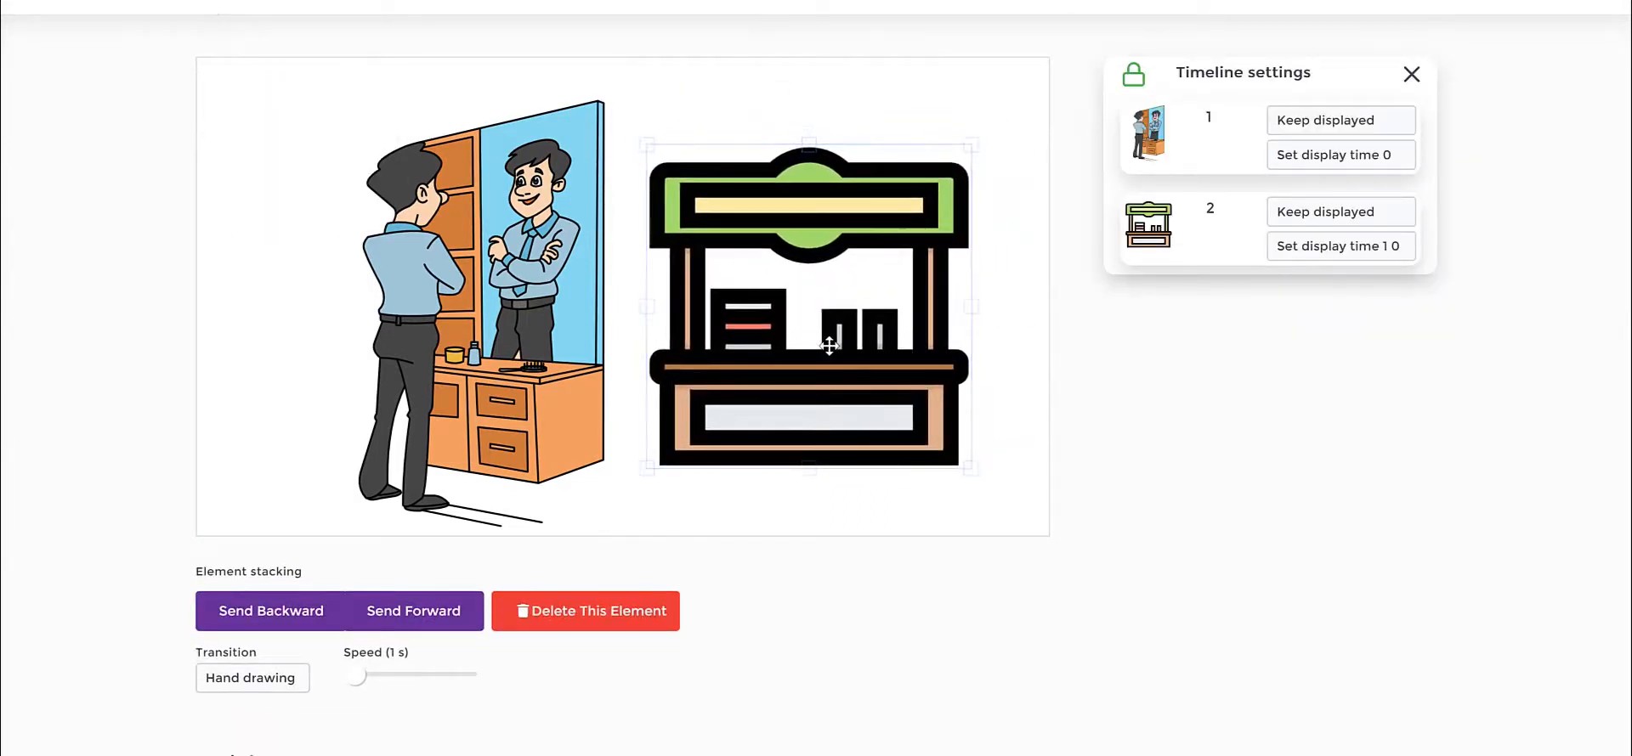
click(1013, 412)
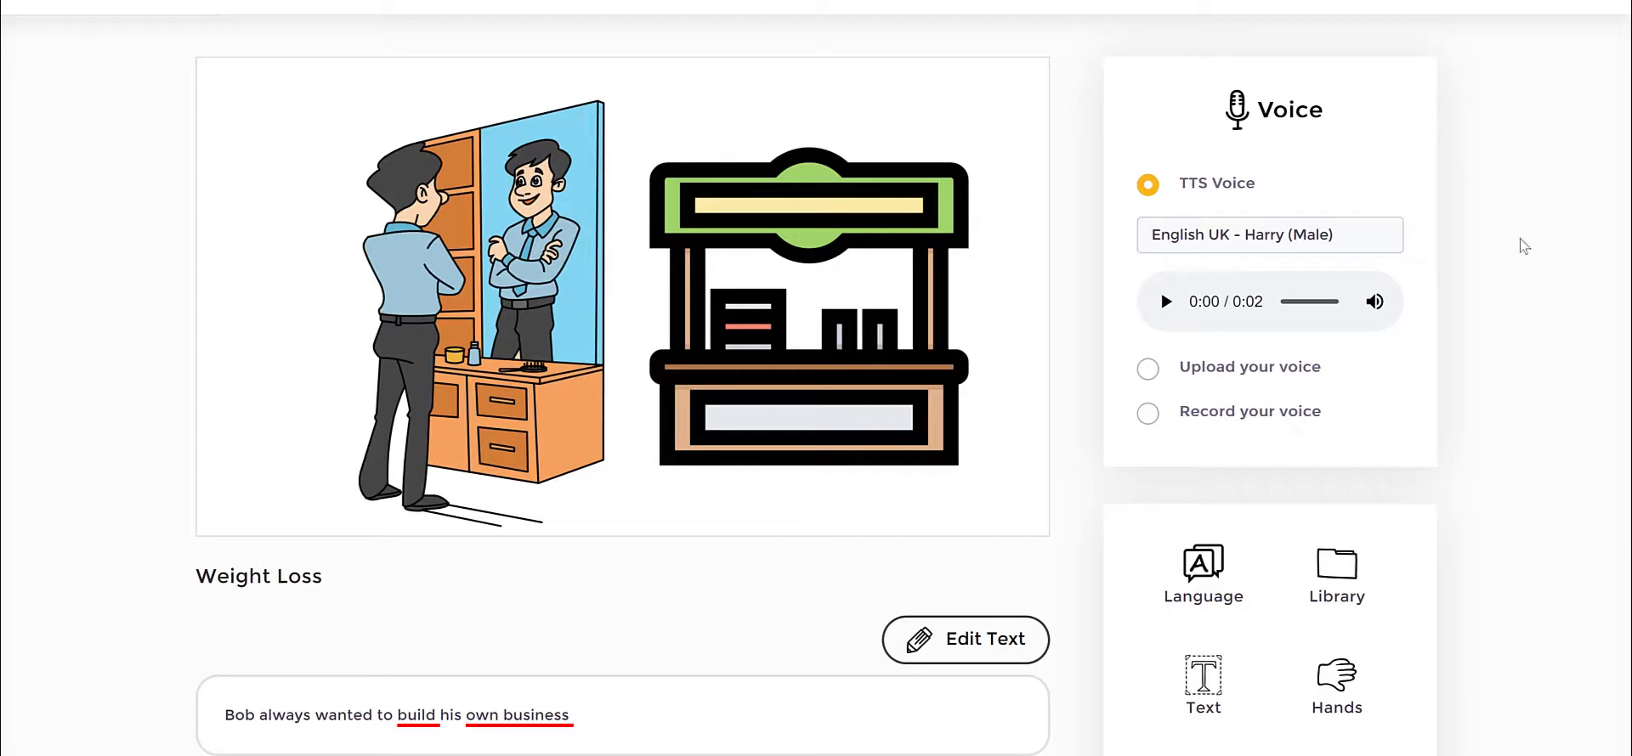
Step: Shift the man-at-the-mirror illustration slightly farther away from the market stall
scroll(1520, 247, down, 2)
scroll(1520, 247, up, 2)
drag(527, 183, 479, 194)
Step: Review the transition choices for the man-at-the-mirror illustration, keep Hand drawing, and deselect the illustration
click(285, 684)
scroll(143, 495, down, 1)
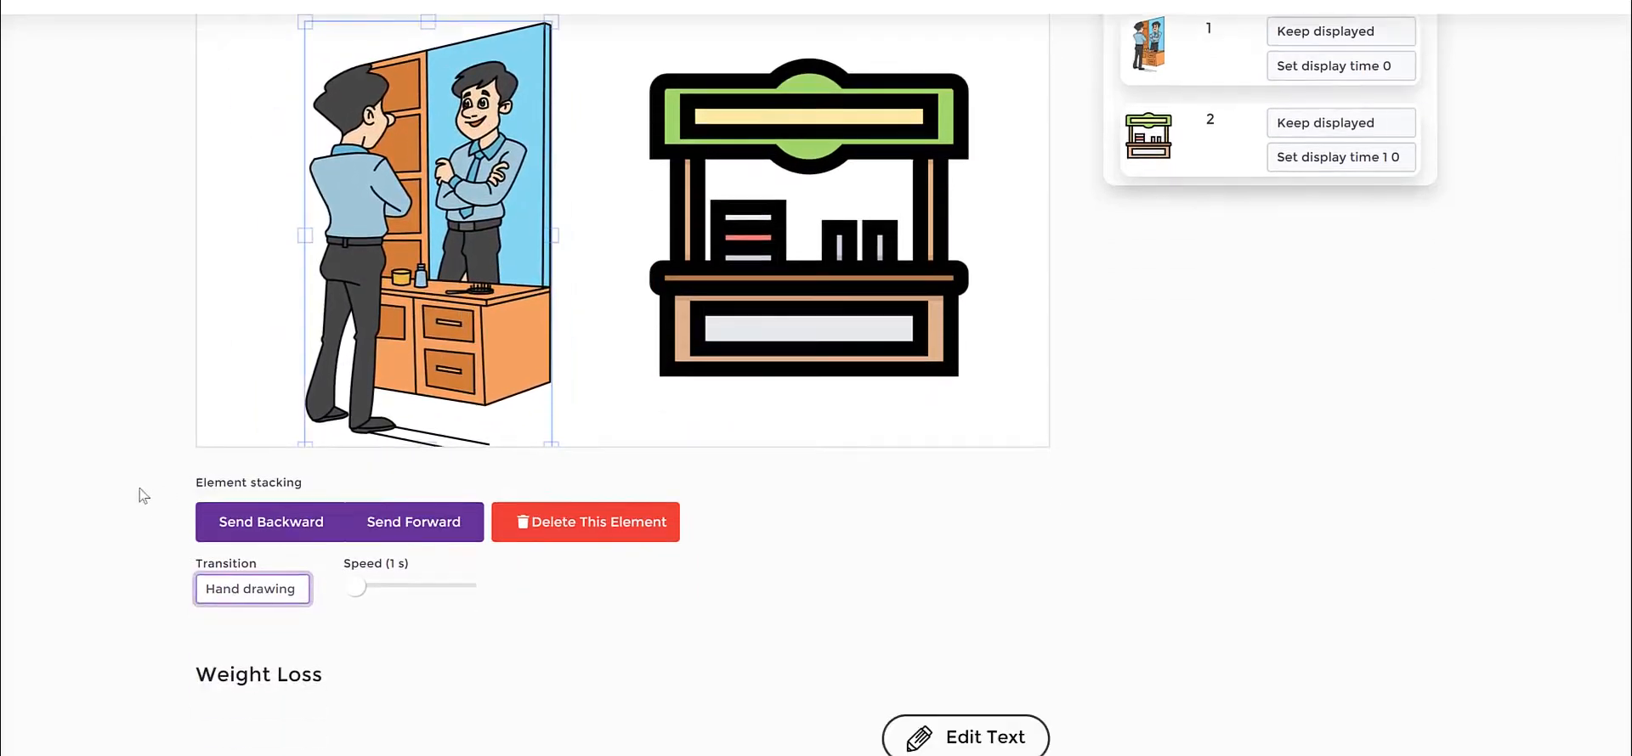
click(230, 580)
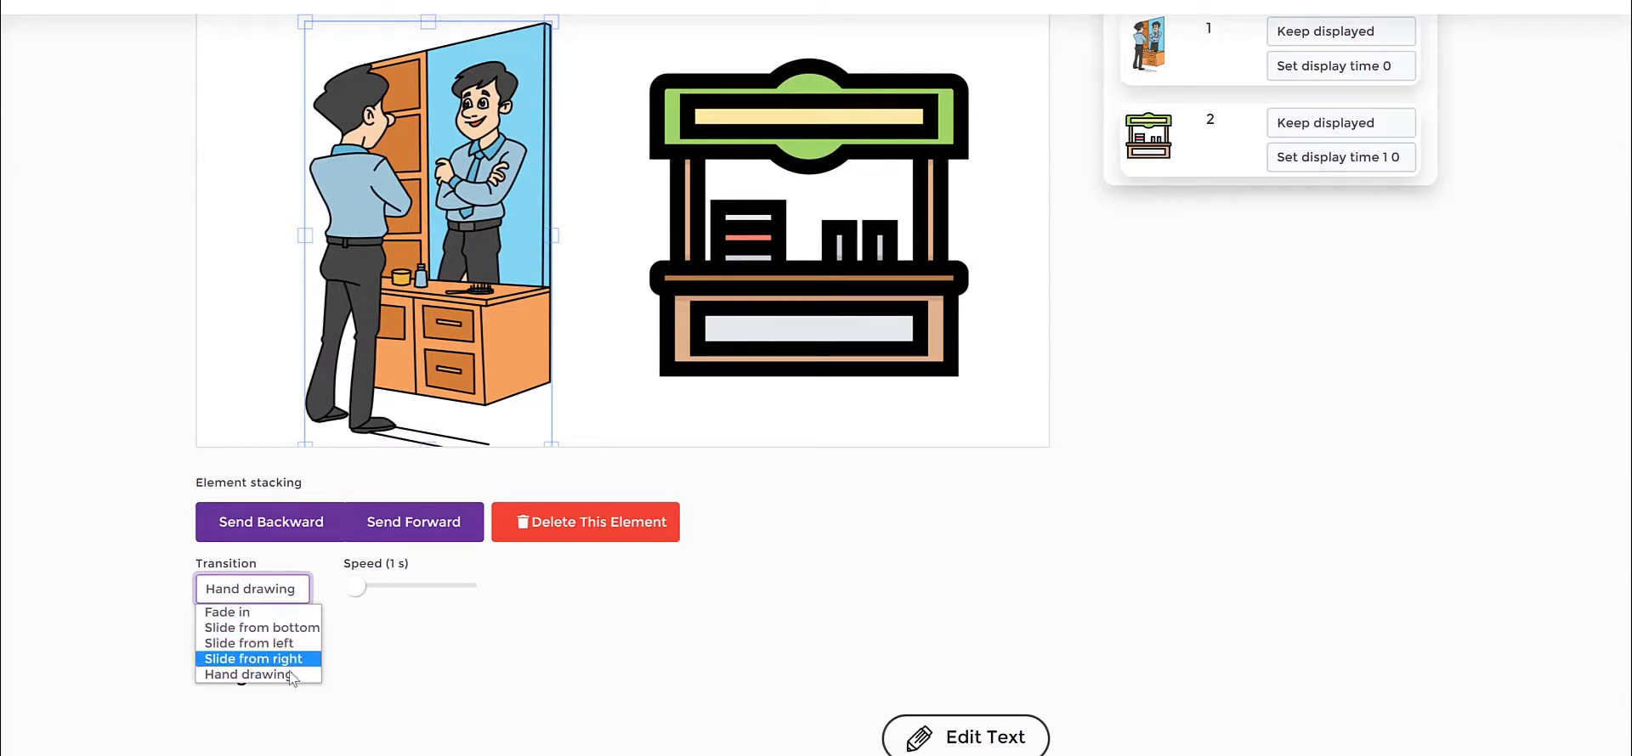
click(151, 425)
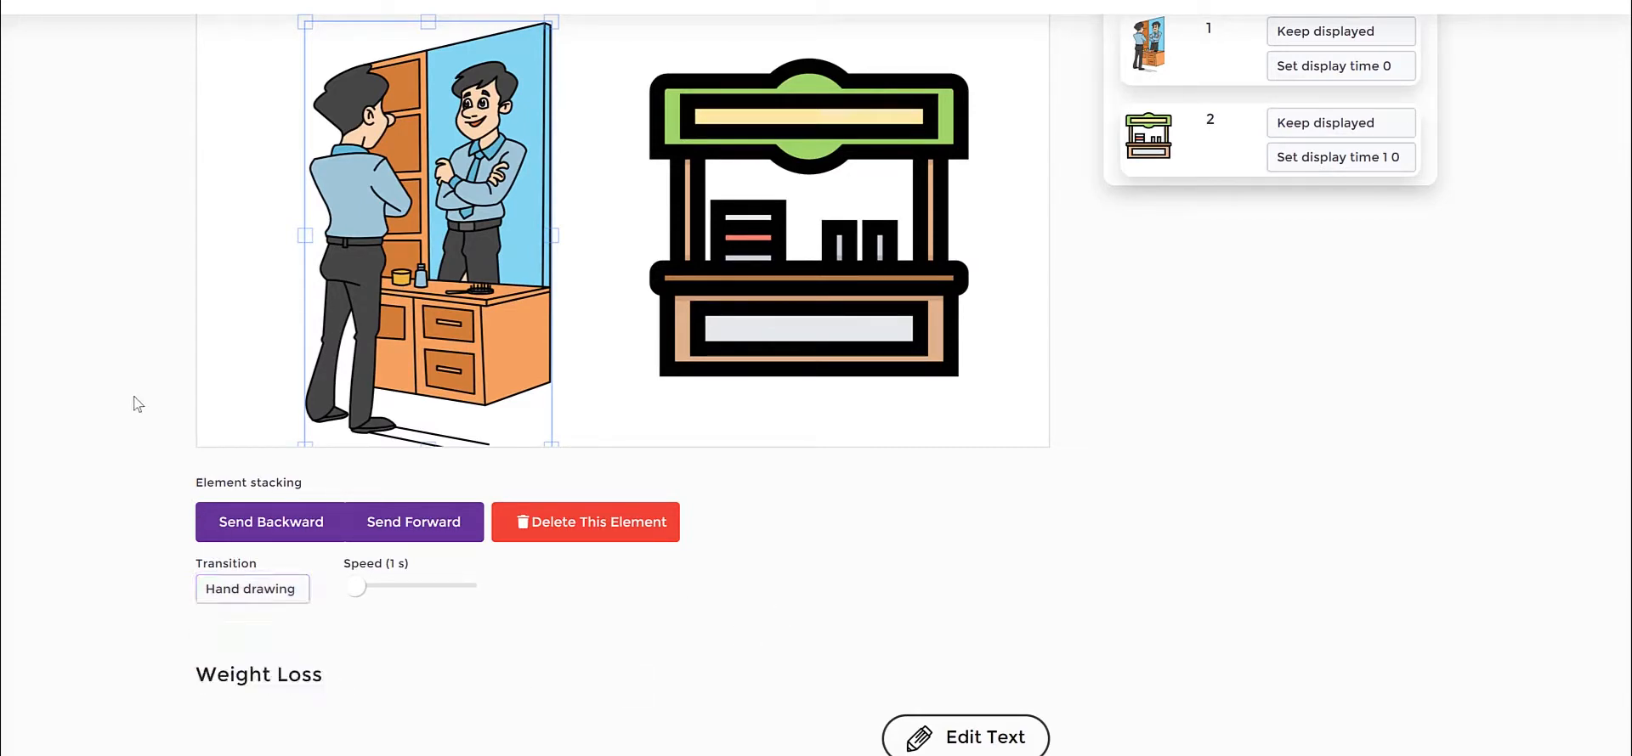
click(213, 315)
click(291, 254)
click(245, 231)
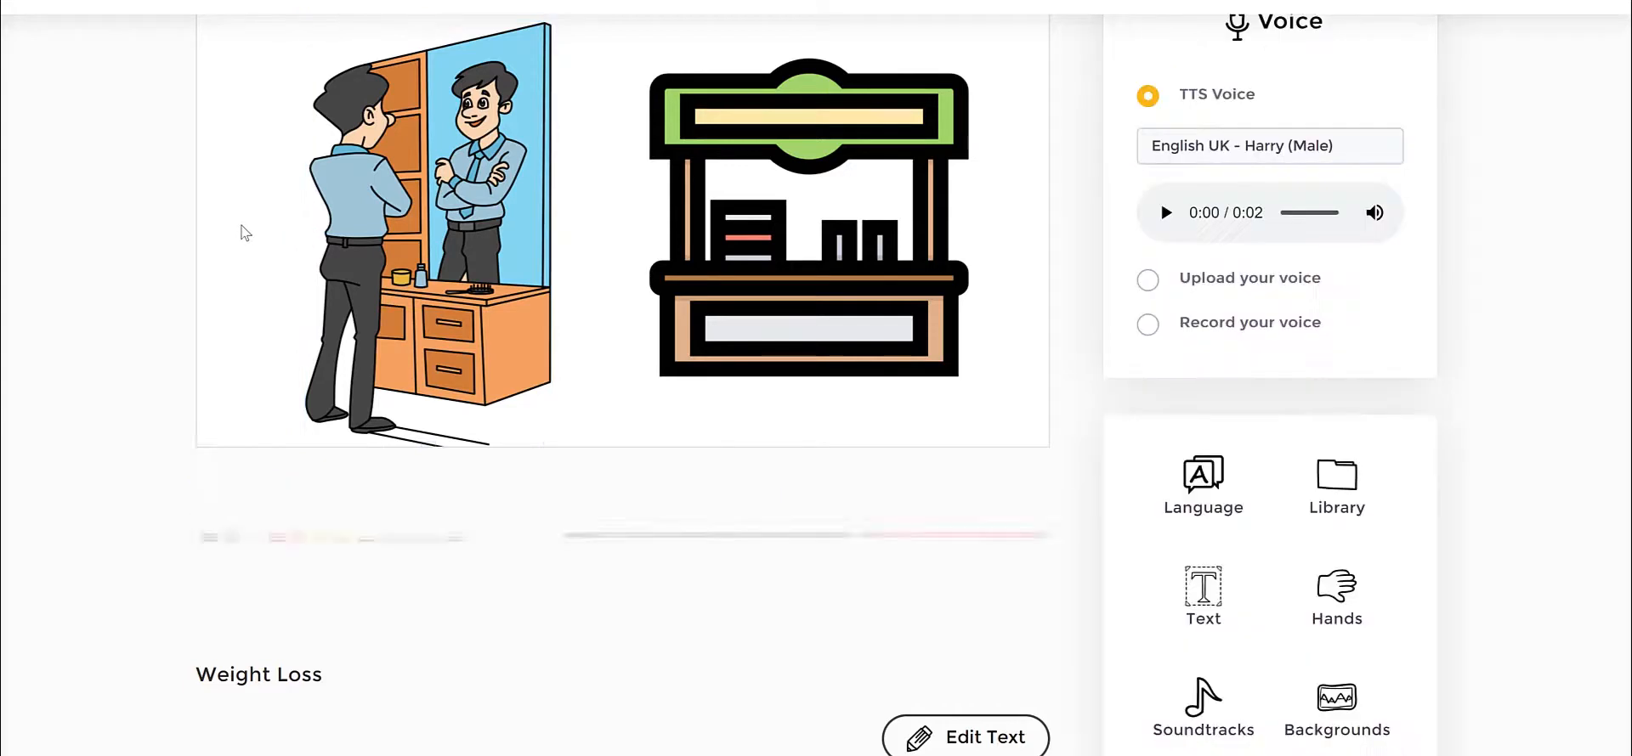
scroll(1056, 149, up, 2)
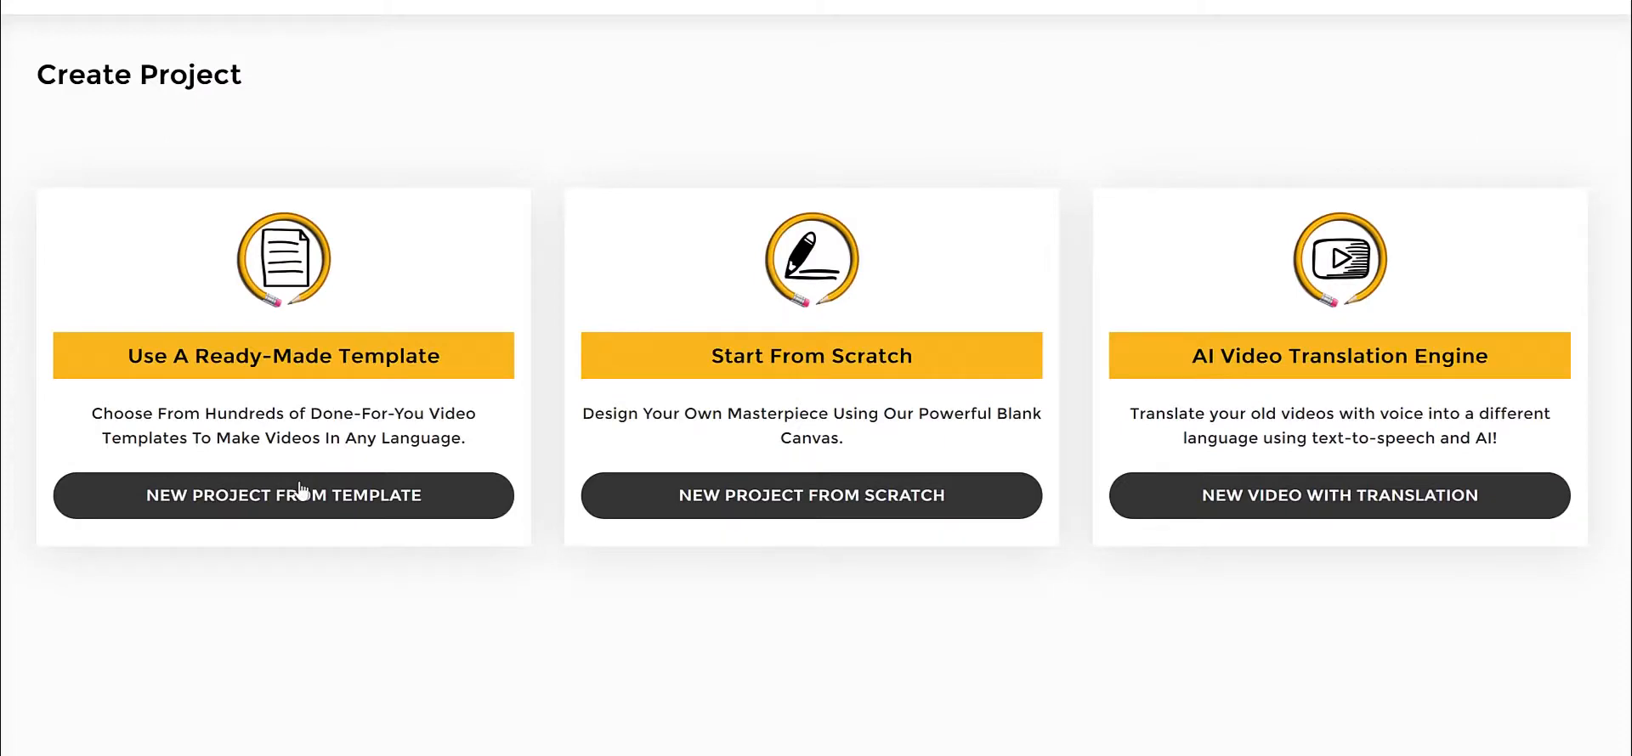
Step: Start a new project from a ready-made template and browse the Whiteboard templates
click(299, 495)
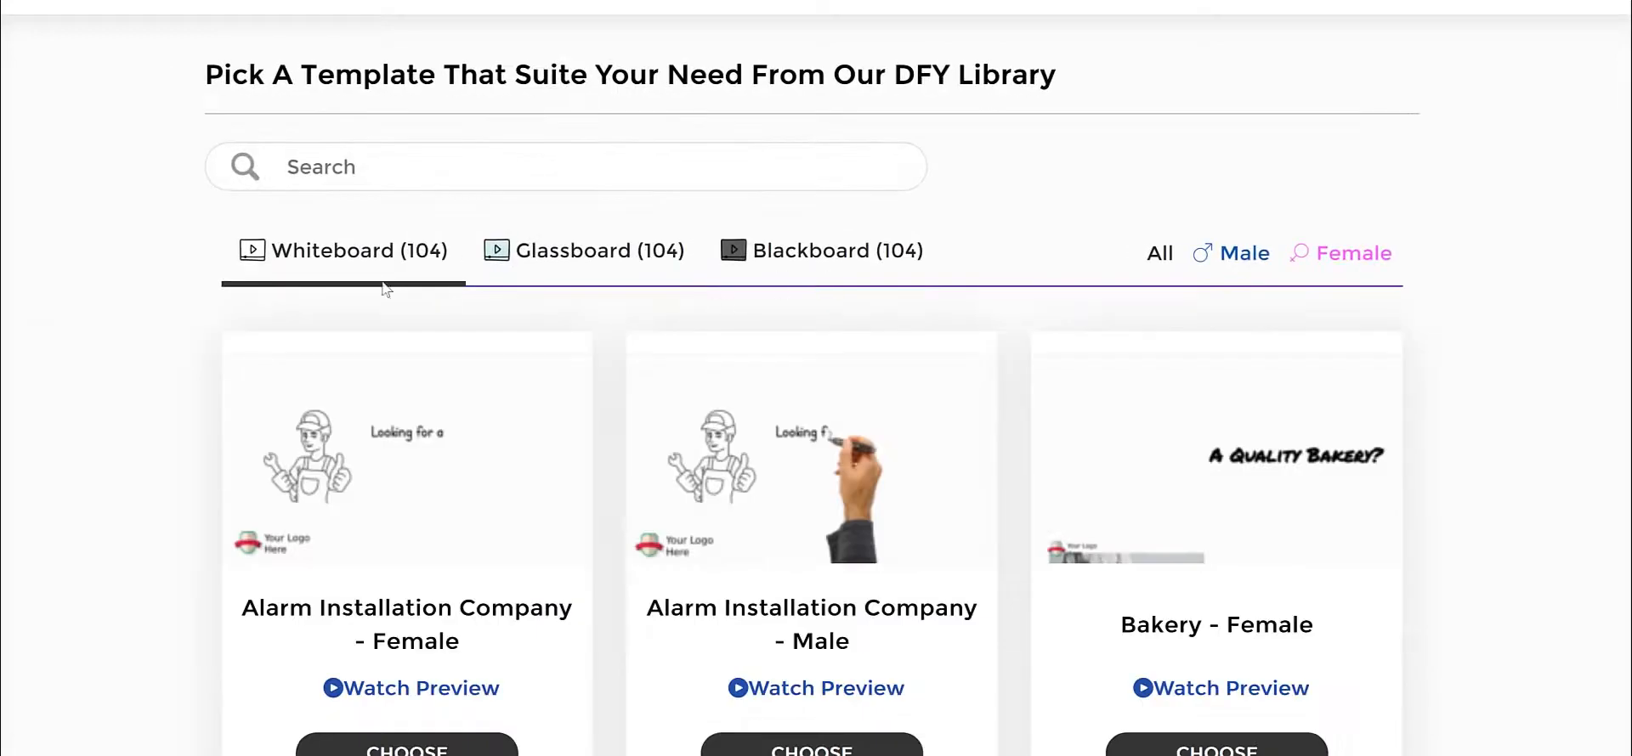
drag(988, 244, 170, 238)
click(170, 238)
scroll(816, 310, down, 3)
scroll(617, 248, up, 3)
Step: Show the Glassboard templates and scan through the list
click(617, 248)
scroll(1062, 426, down, 7)
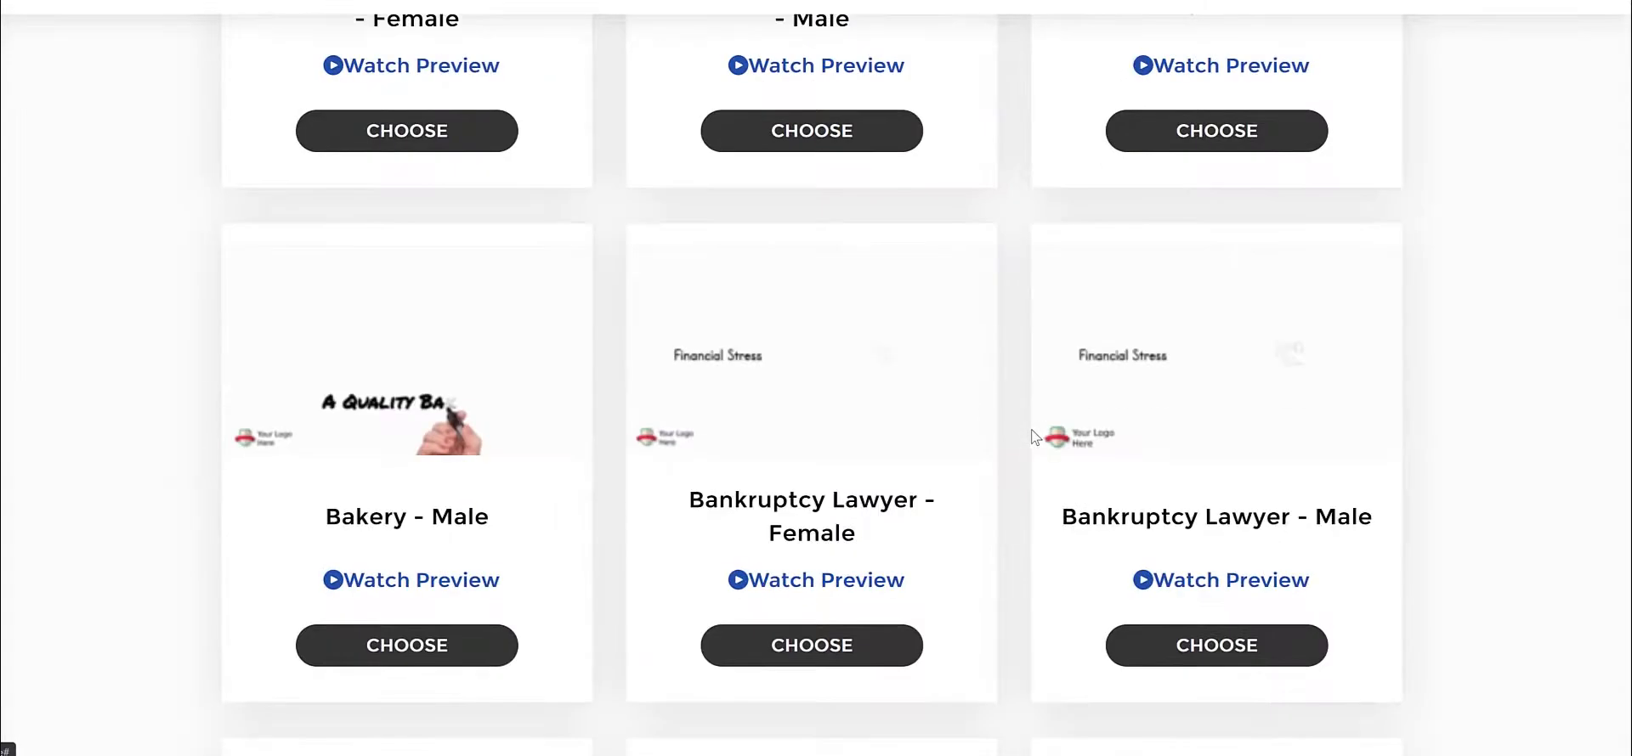
scroll(1032, 430, up, 7)
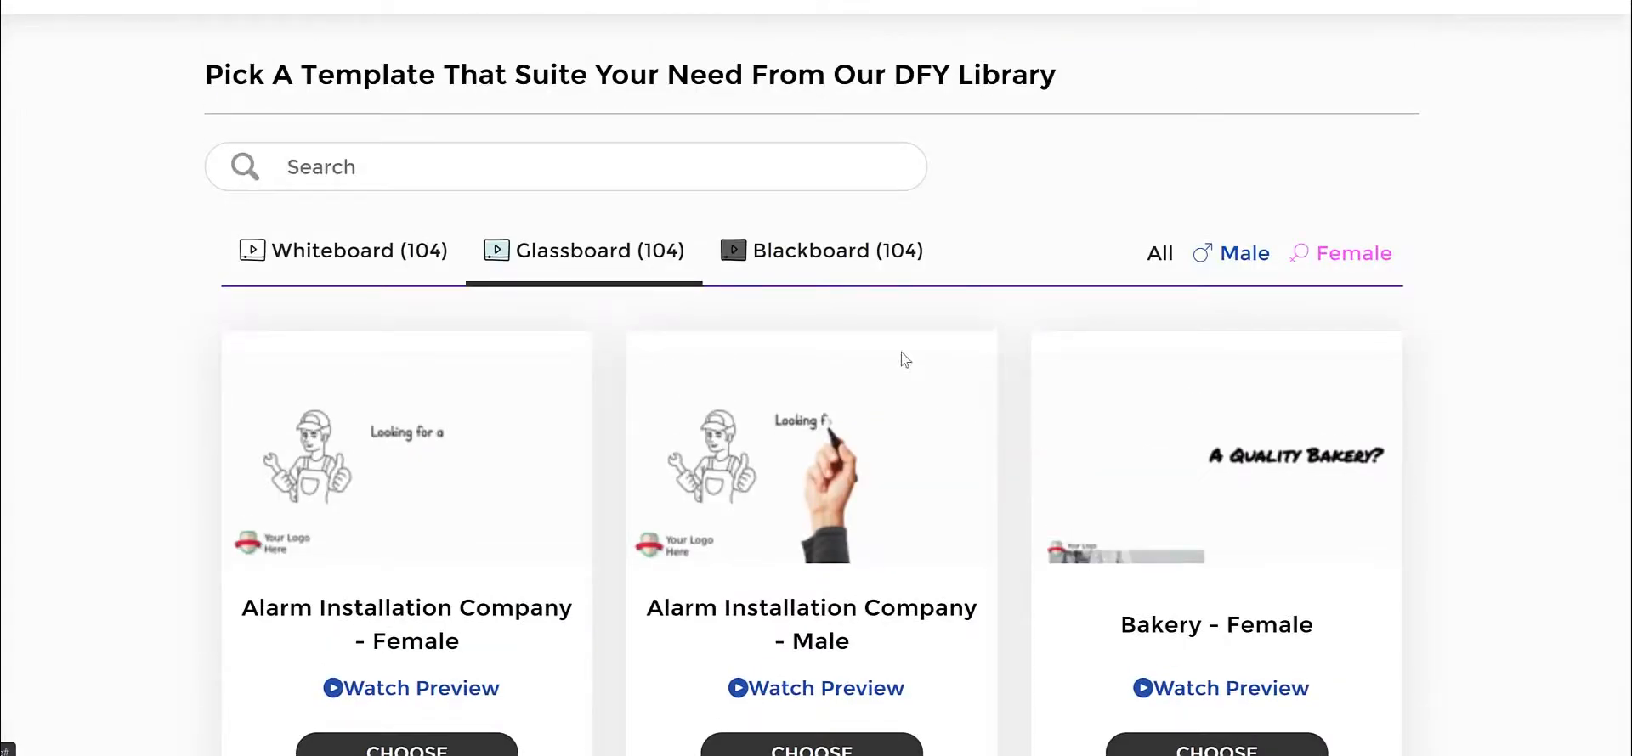
Step: Show the Blackboard templates and scan through the list
click(831, 257)
scroll(1031, 470, down, 4)
scroll(1034, 472, up, 4)
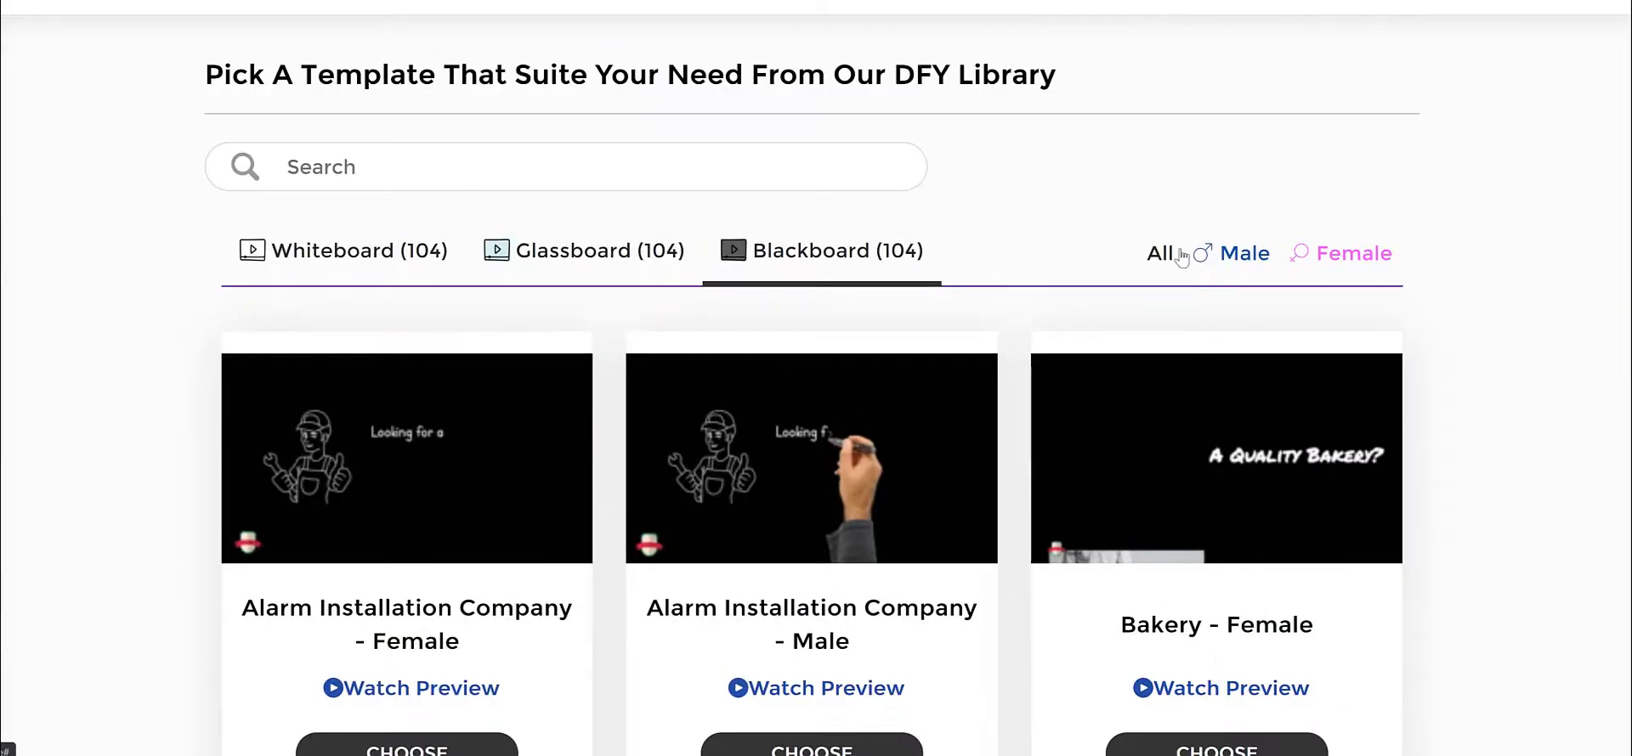
Step: Filter the Blackboard templates by Male and by Female, and scan through the Female list
click(1203, 269)
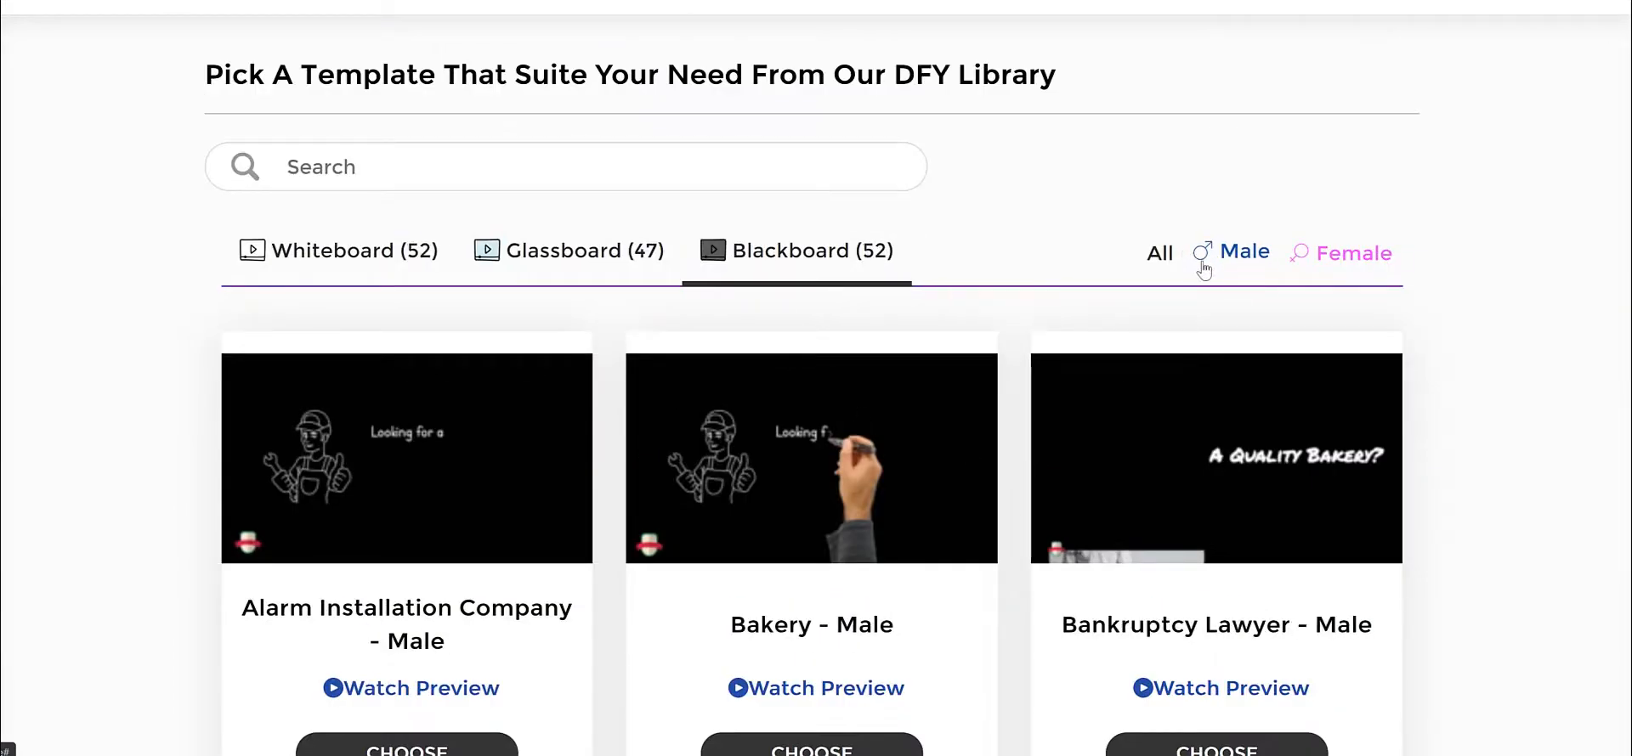
click(1303, 264)
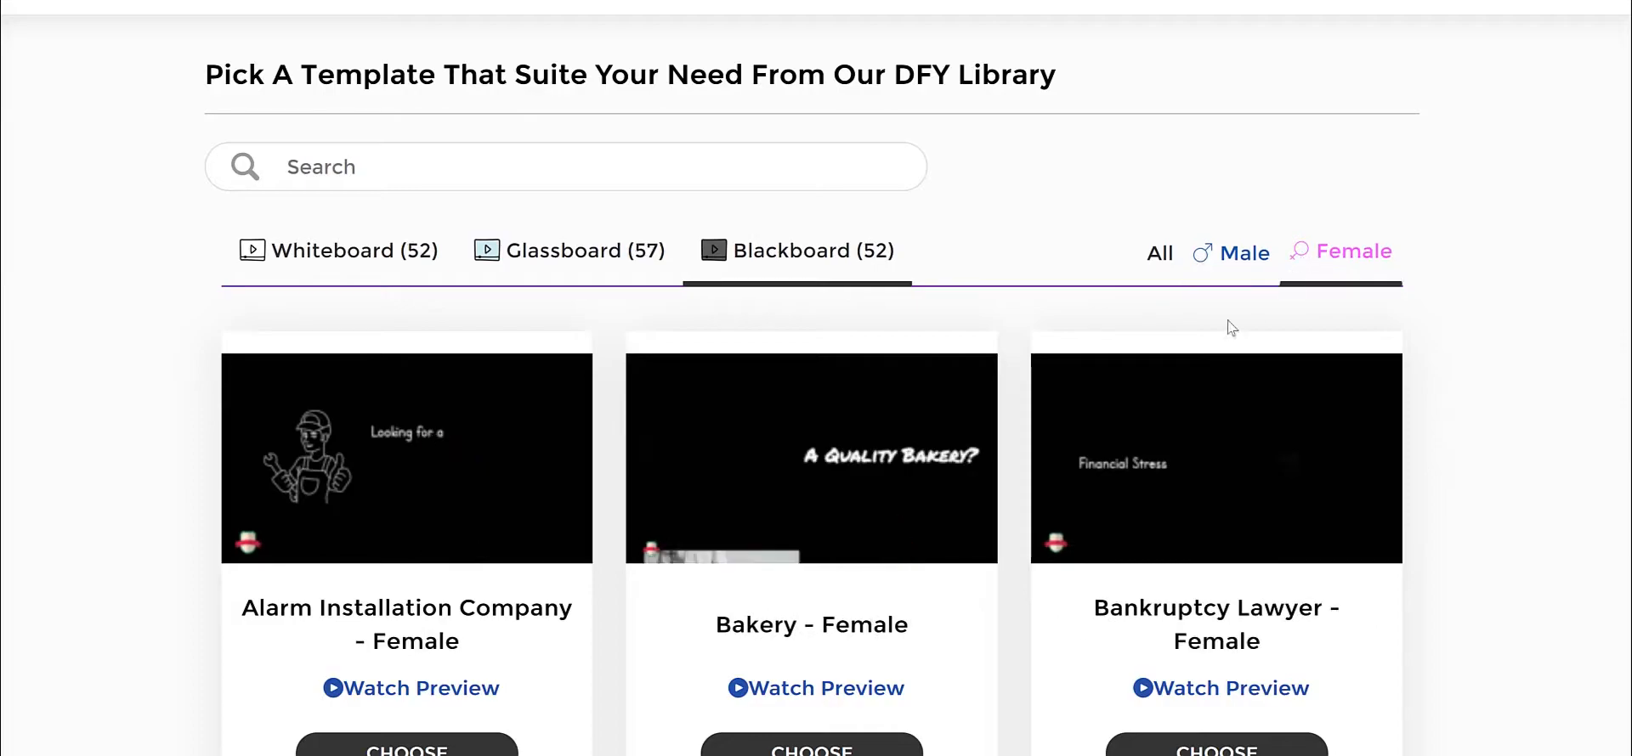
scroll(1024, 354, down, 9)
scroll(1026, 361, up, 7)
scroll(1024, 361, up, 2)
Step: Browse the female Whiteboard templates and choose the Bakery - Female template for the new project
click(339, 255)
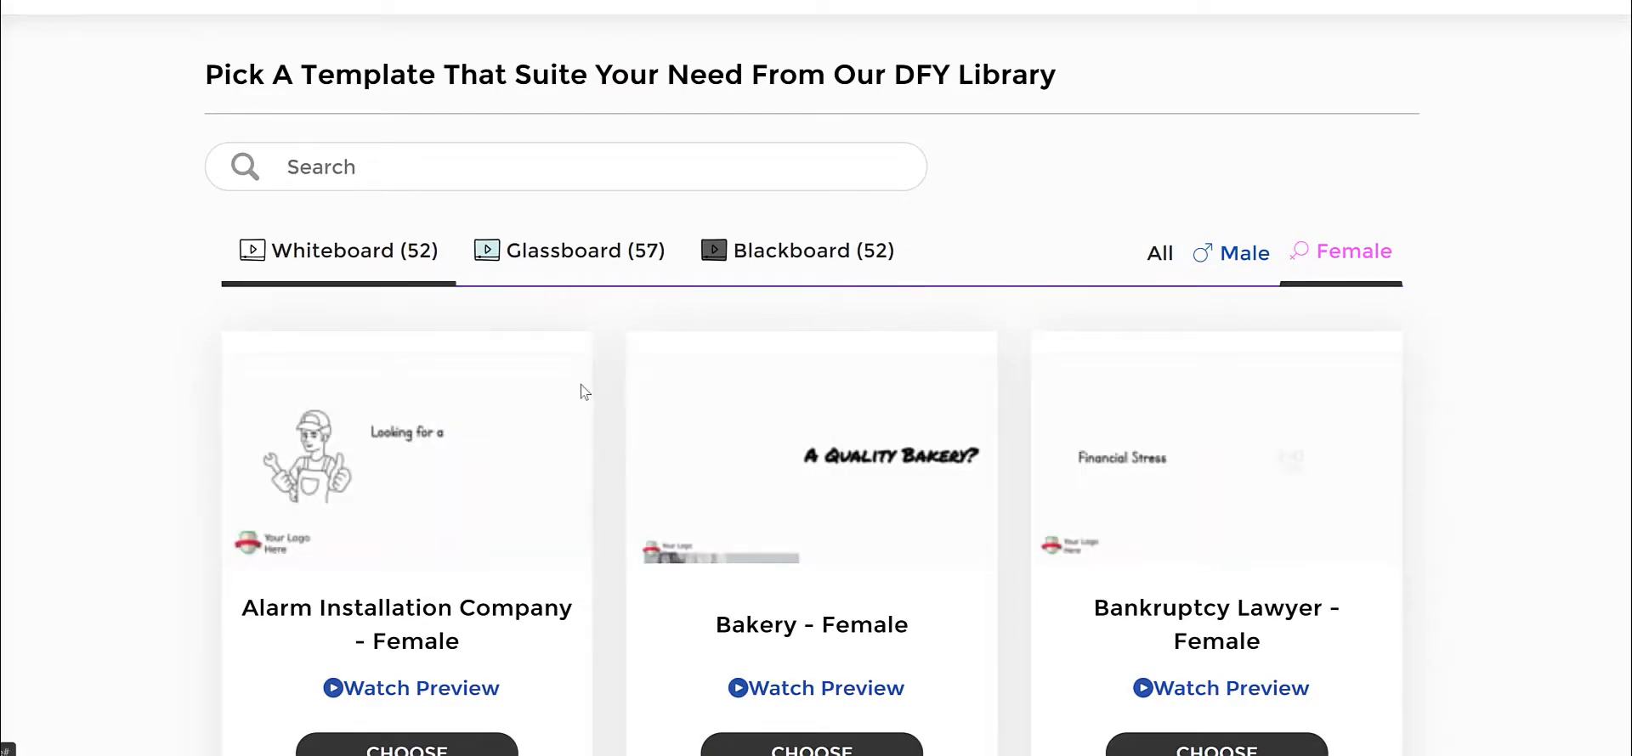
scroll(807, 487, down, 5)
scroll(842, 317, up, 2)
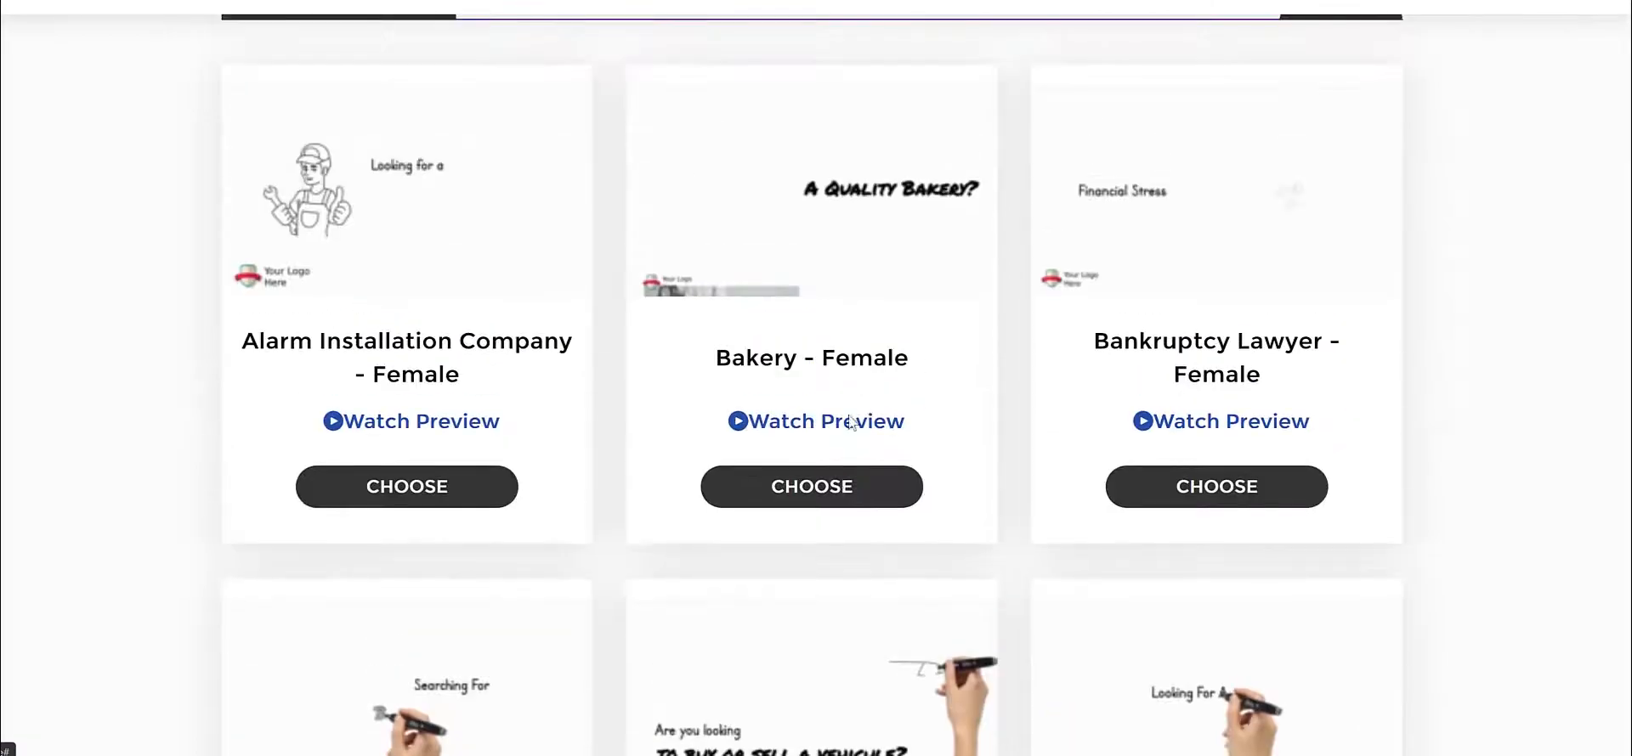
click(843, 500)
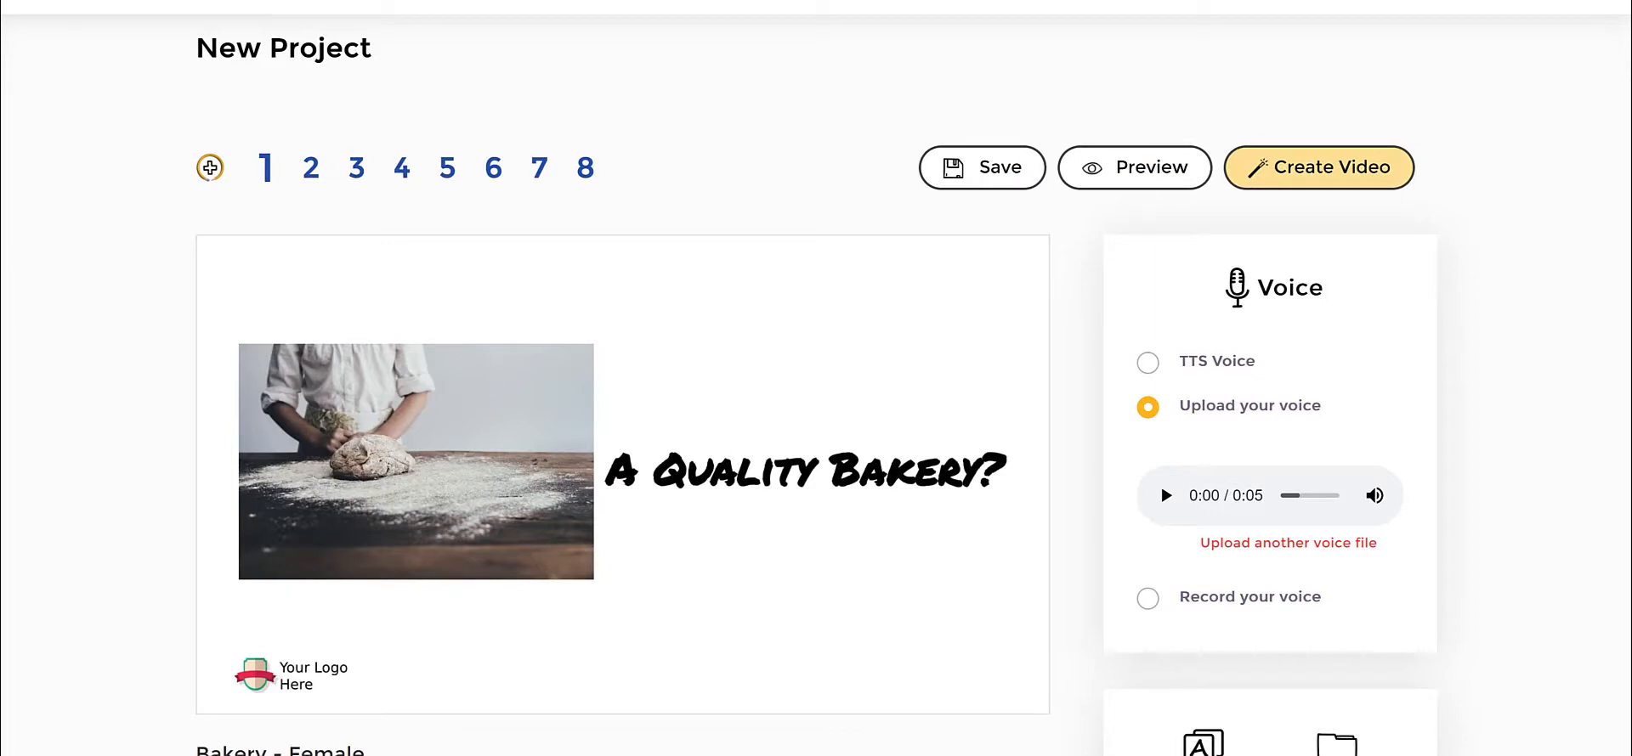
mouse_move(212, 630)
mouse_down()
mouse_move(352, 701)
mouse_move(208, 621)
mouse_up()
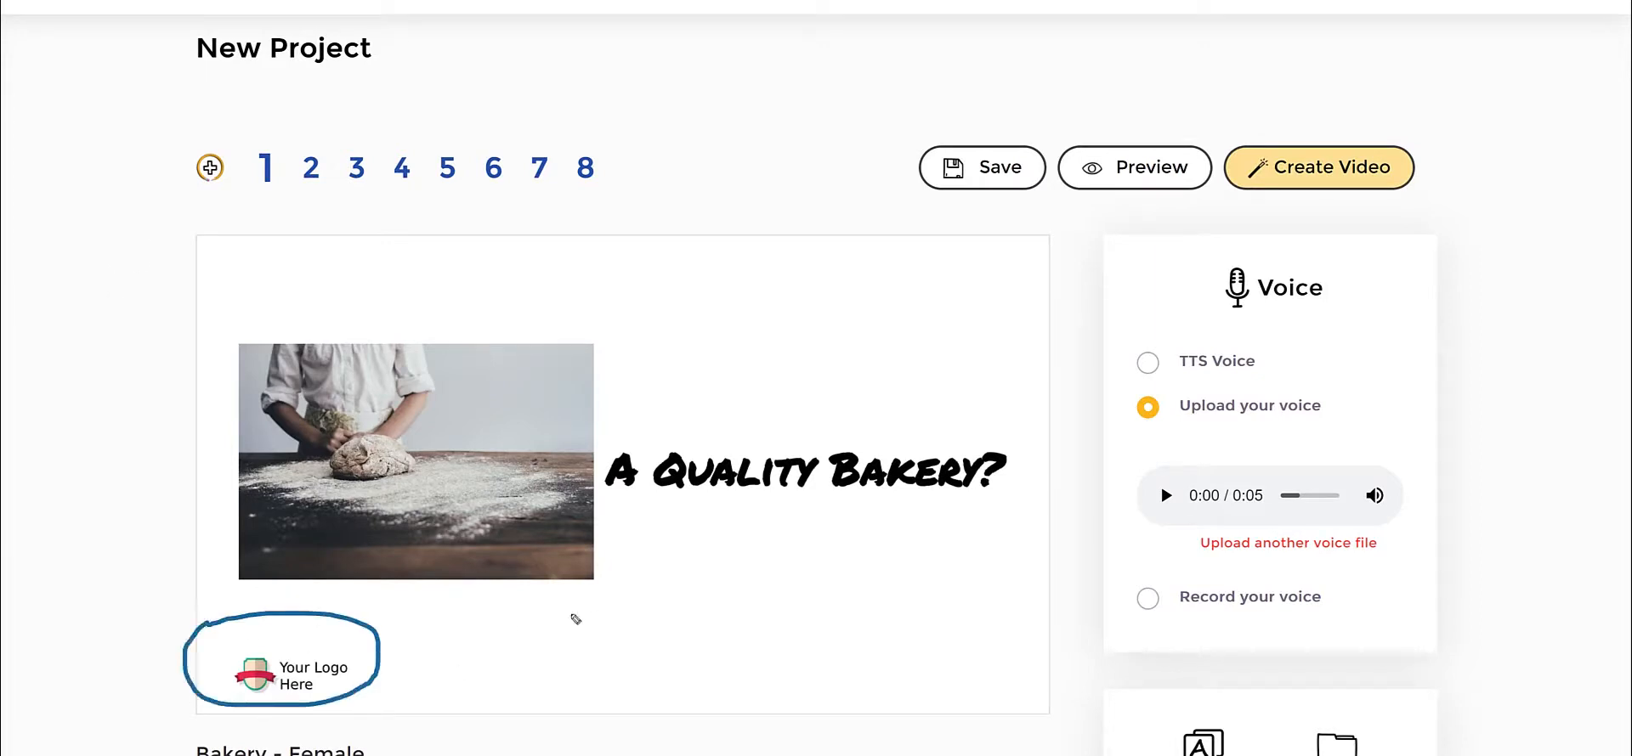
drag(419, 663, 472, 674)
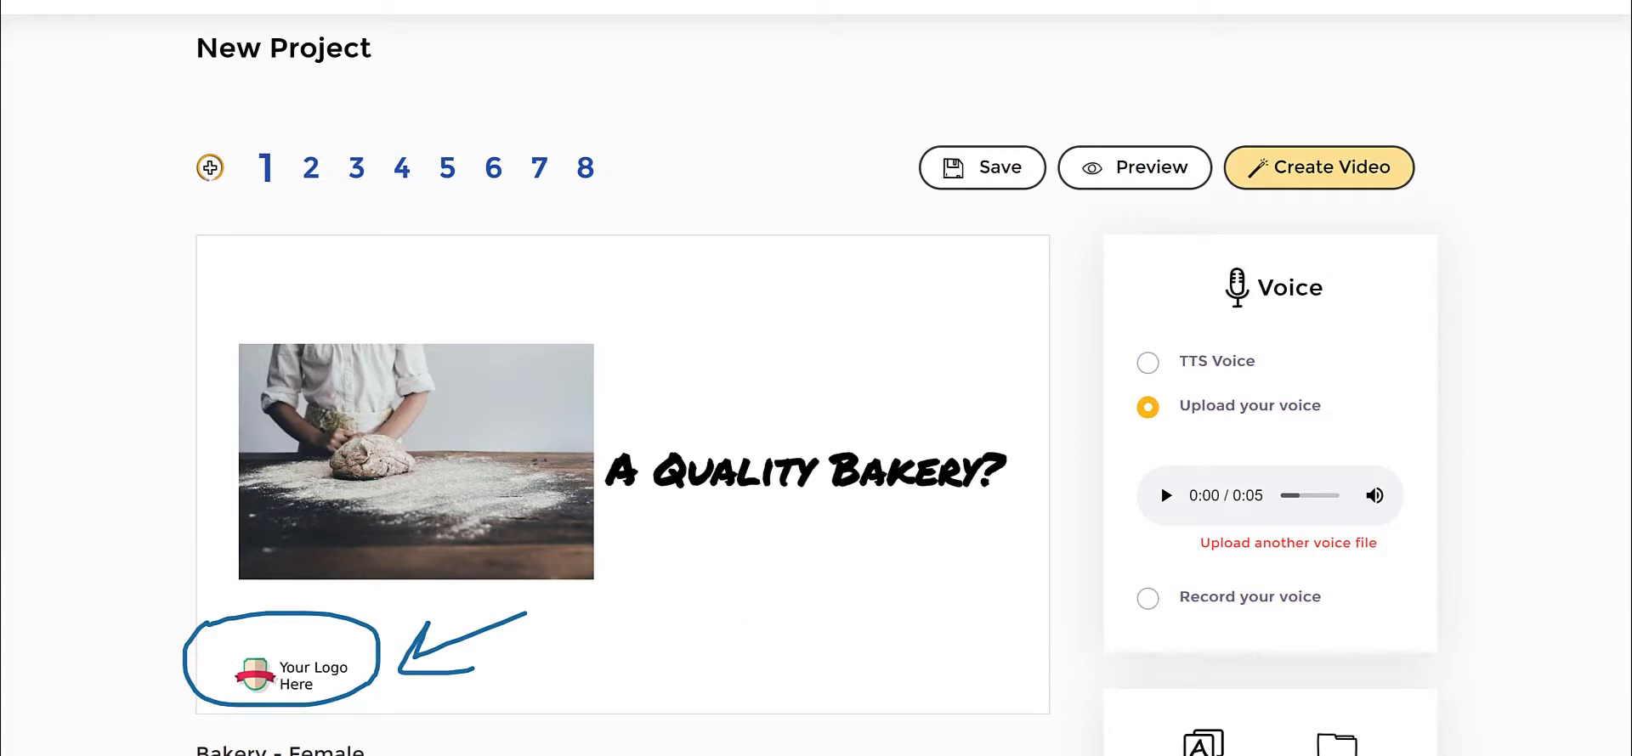
Step: Look through slides 2 to 7 of the bakery template and return to slide 1
click(311, 167)
click(356, 169)
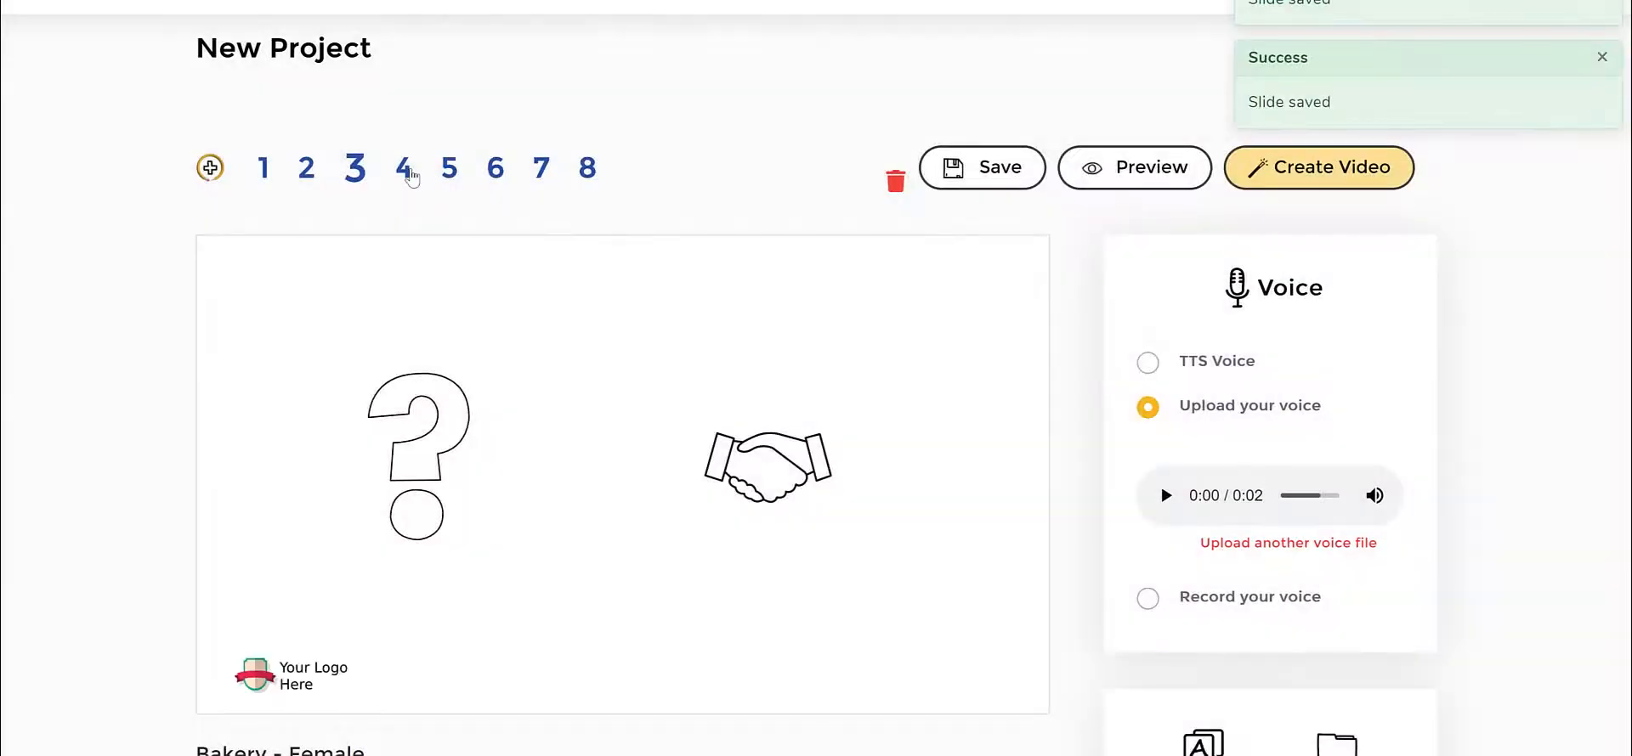
click(405, 173)
click(448, 180)
click(502, 180)
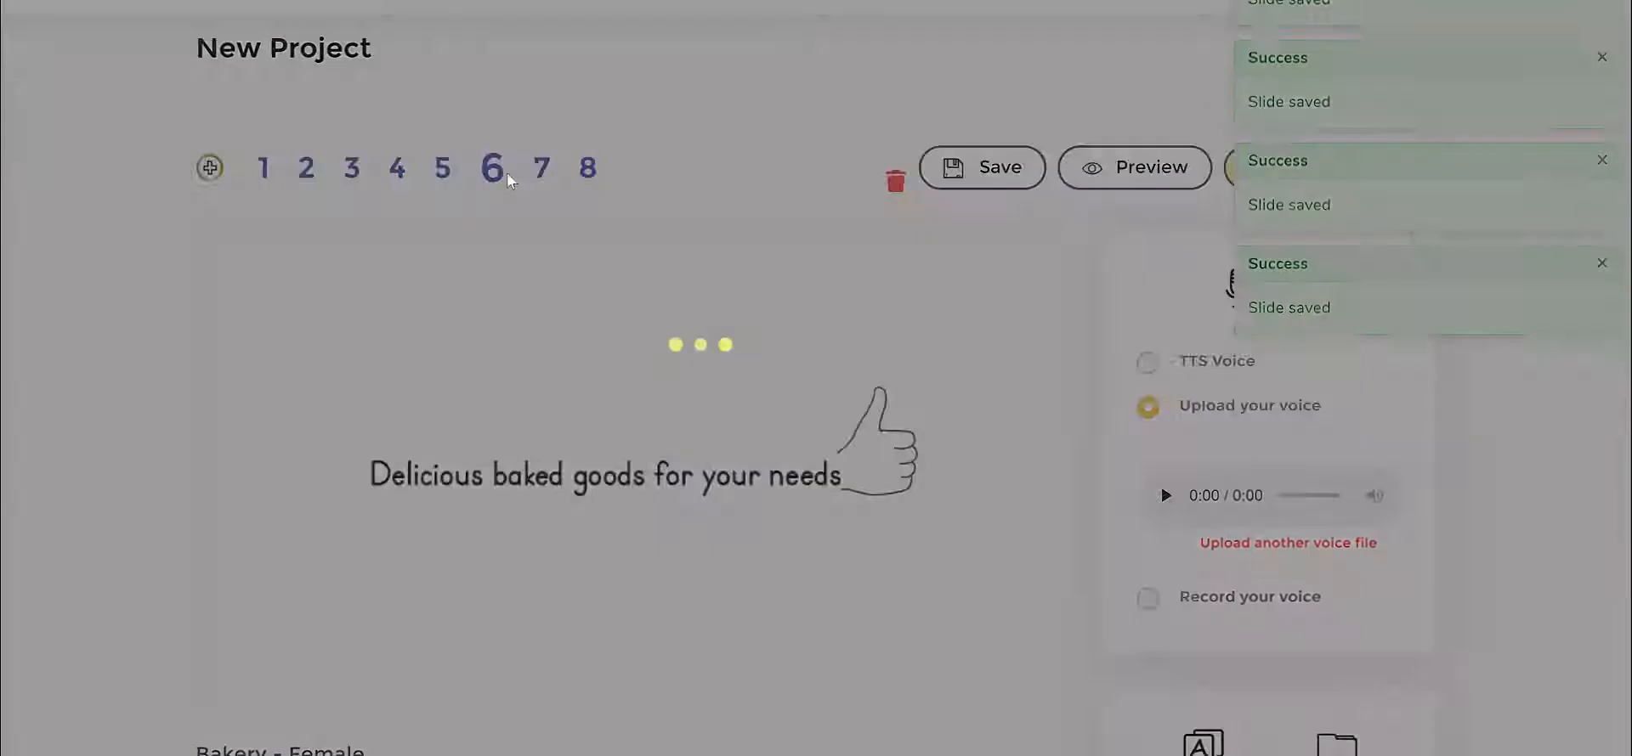
click(539, 178)
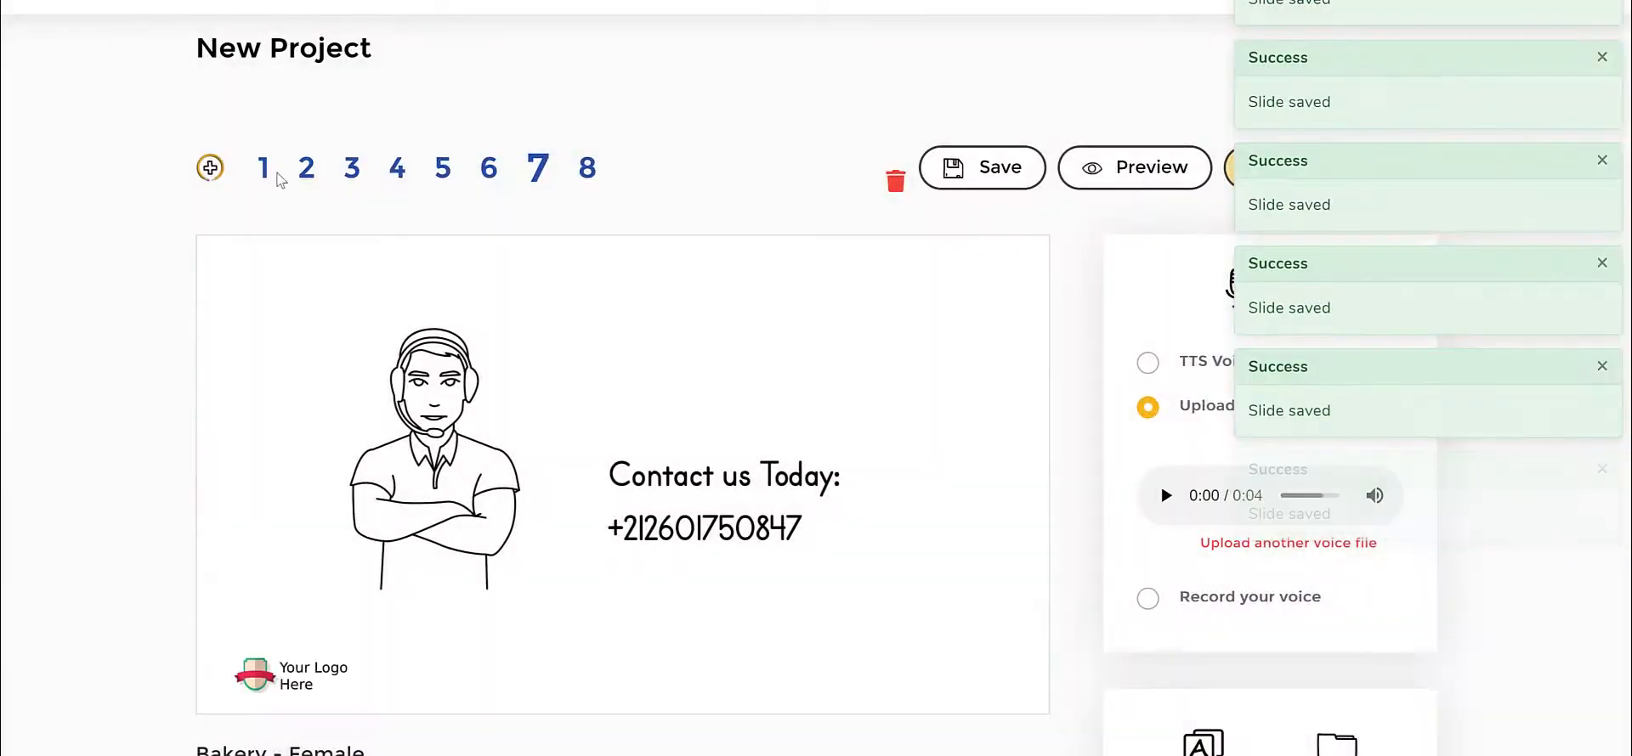
click(266, 170)
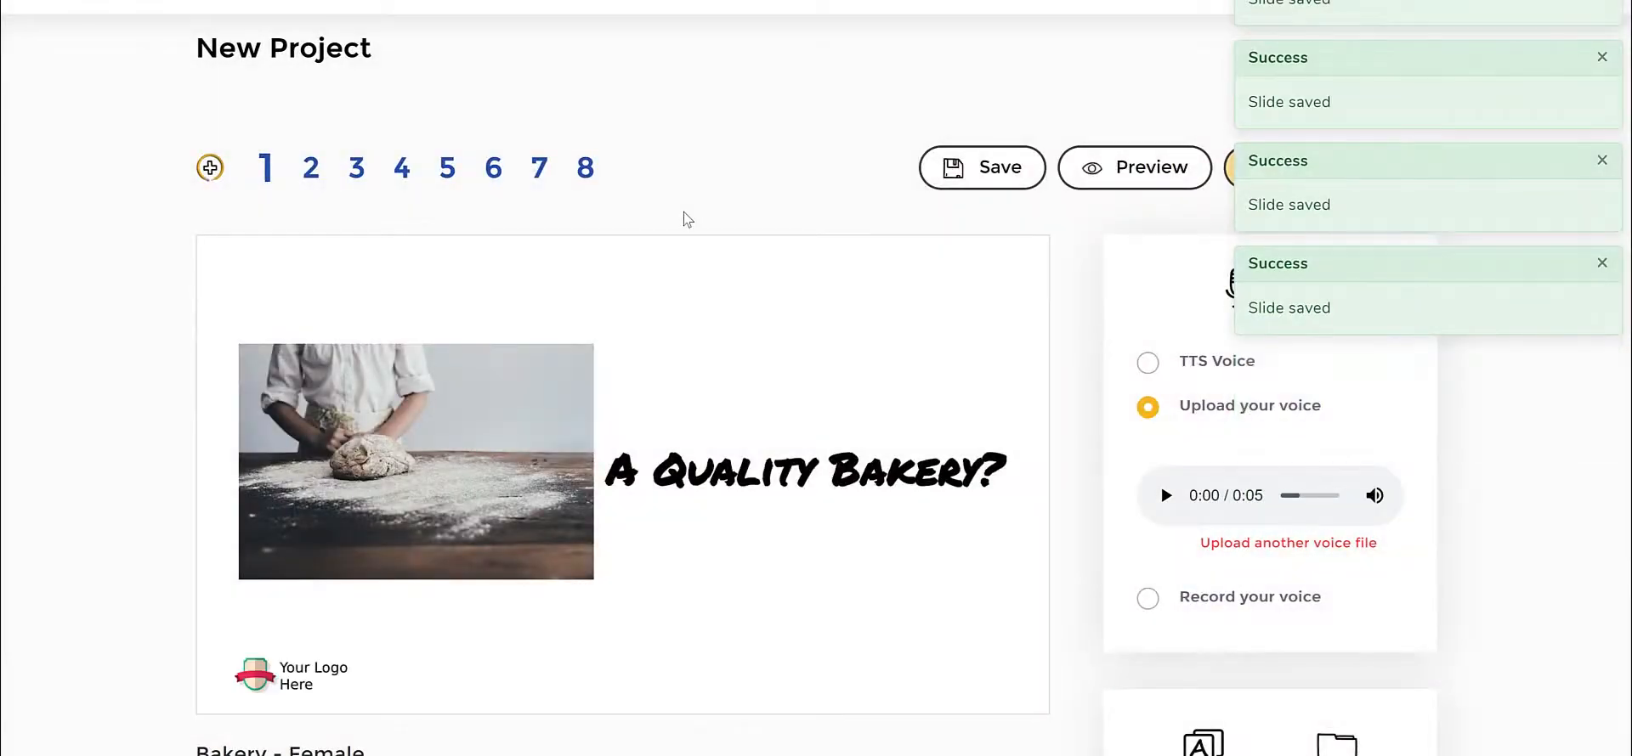
Step: Delete the photo of the baker kneading dough from slide 1
click(528, 372)
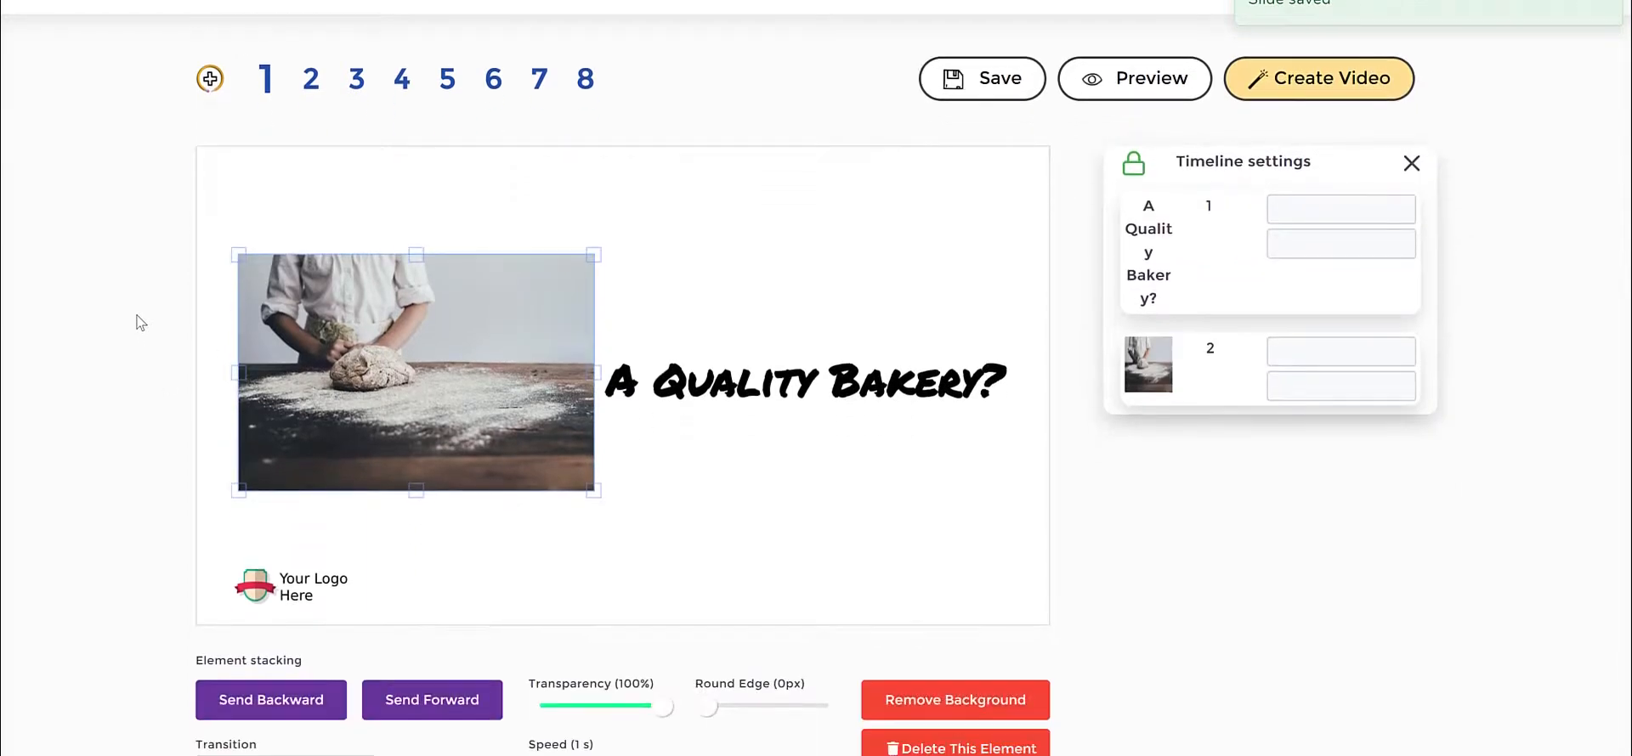
scroll(136, 327, down, 1)
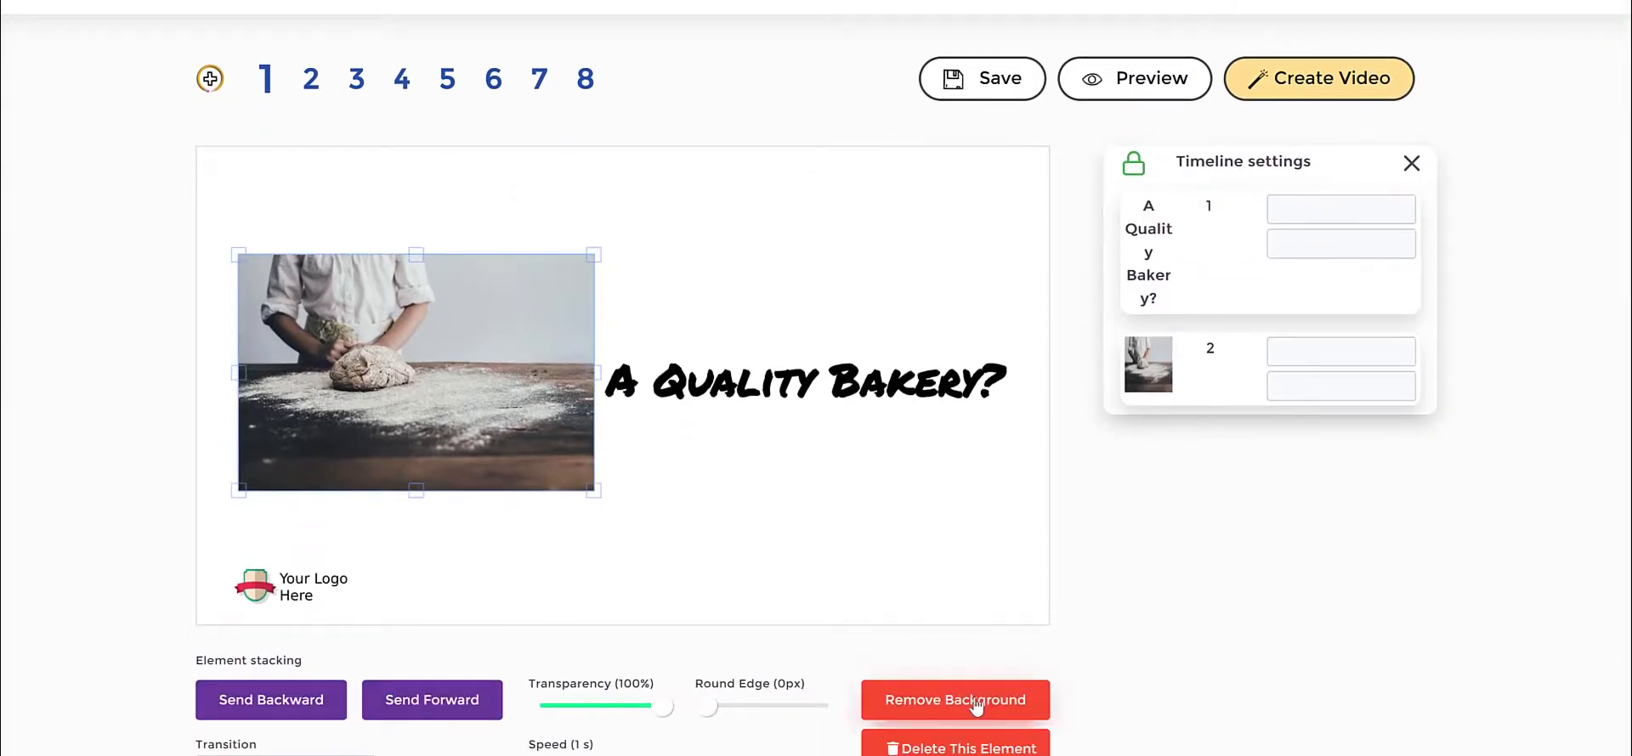
scroll(987, 476, down, 1)
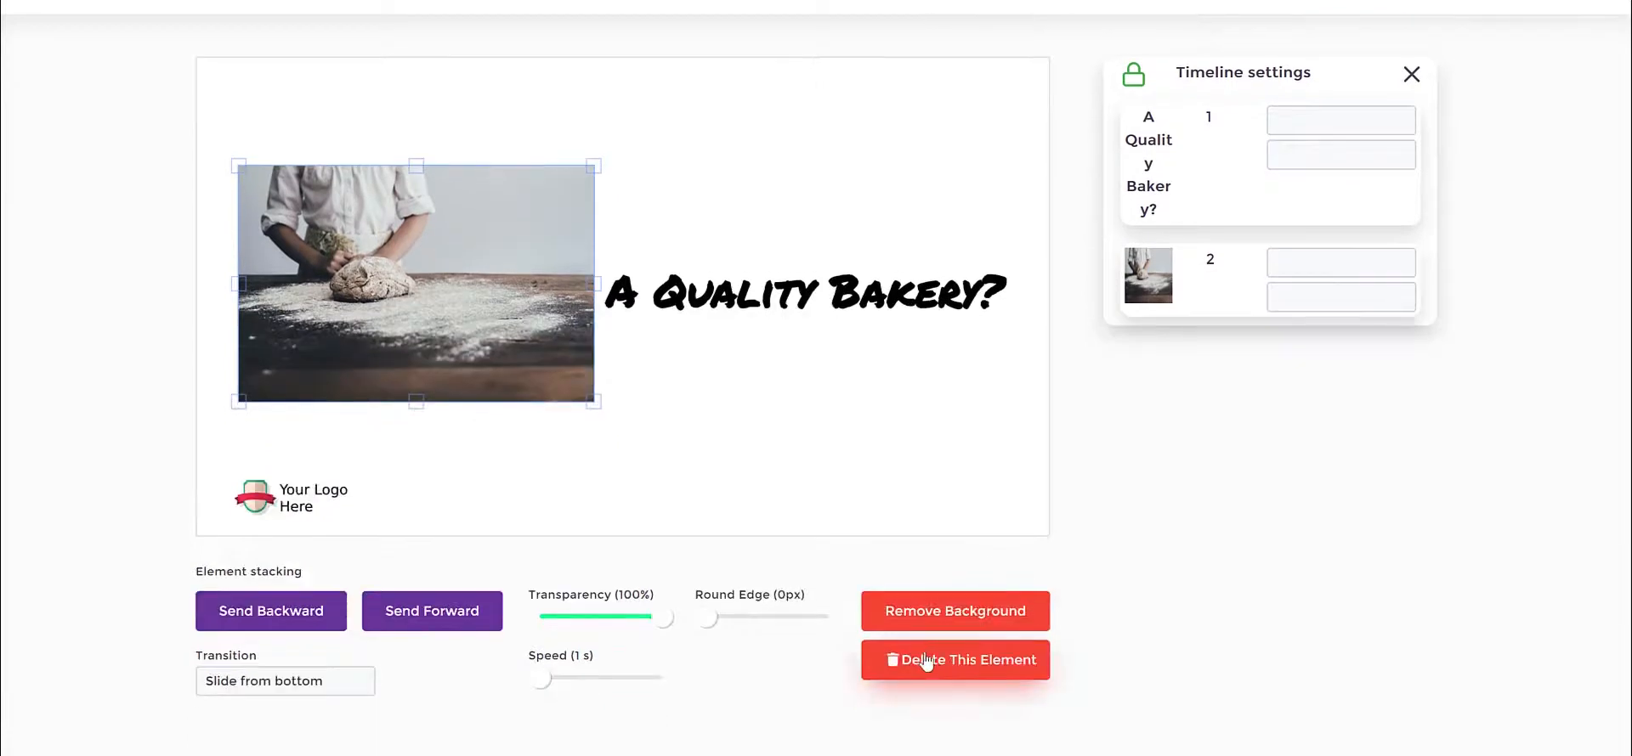
click(935, 660)
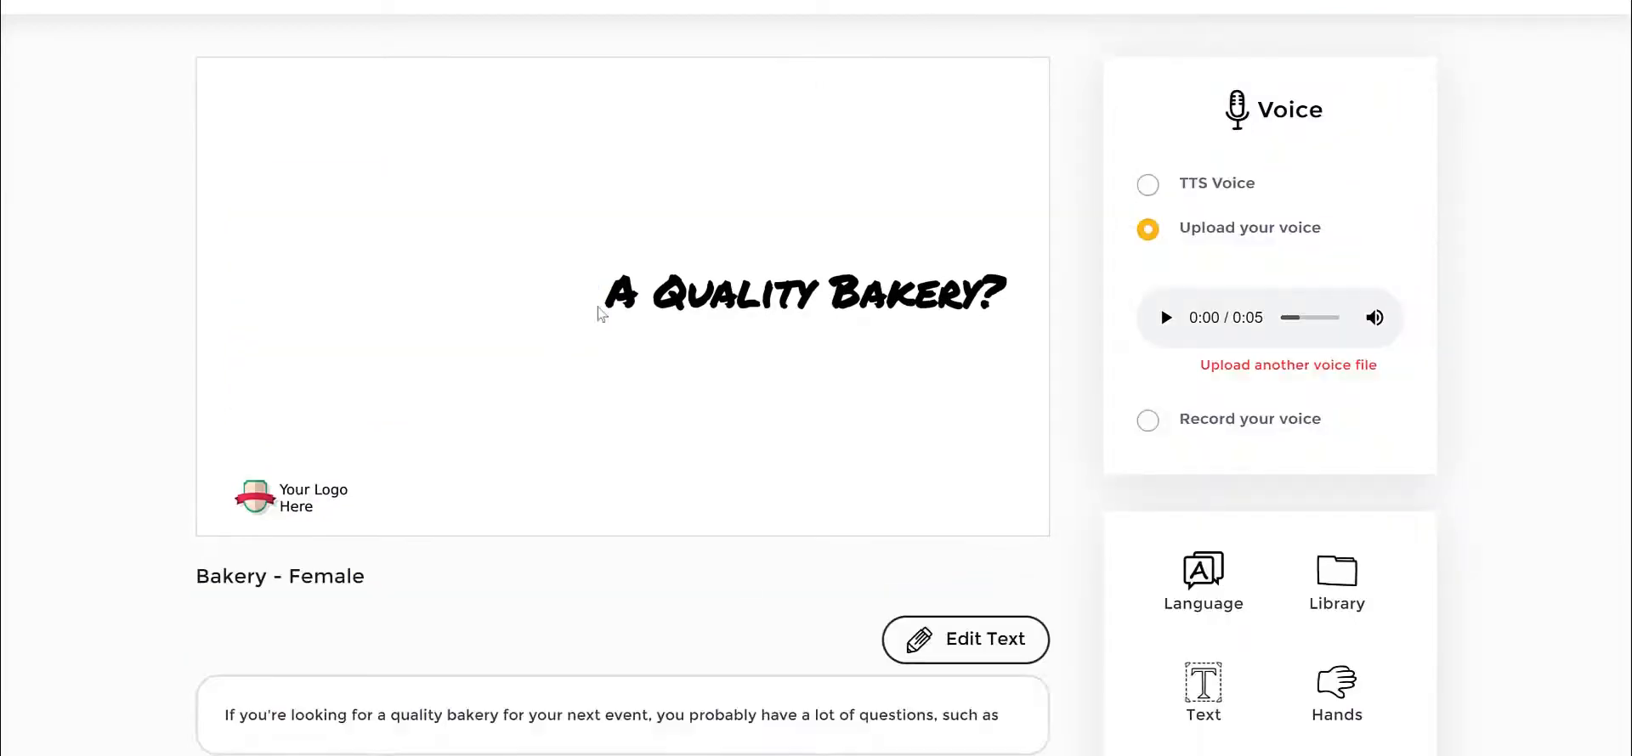
Step: Browse the library's Color assets and add the illustration of three people around a cake table to slide 1
click(1358, 578)
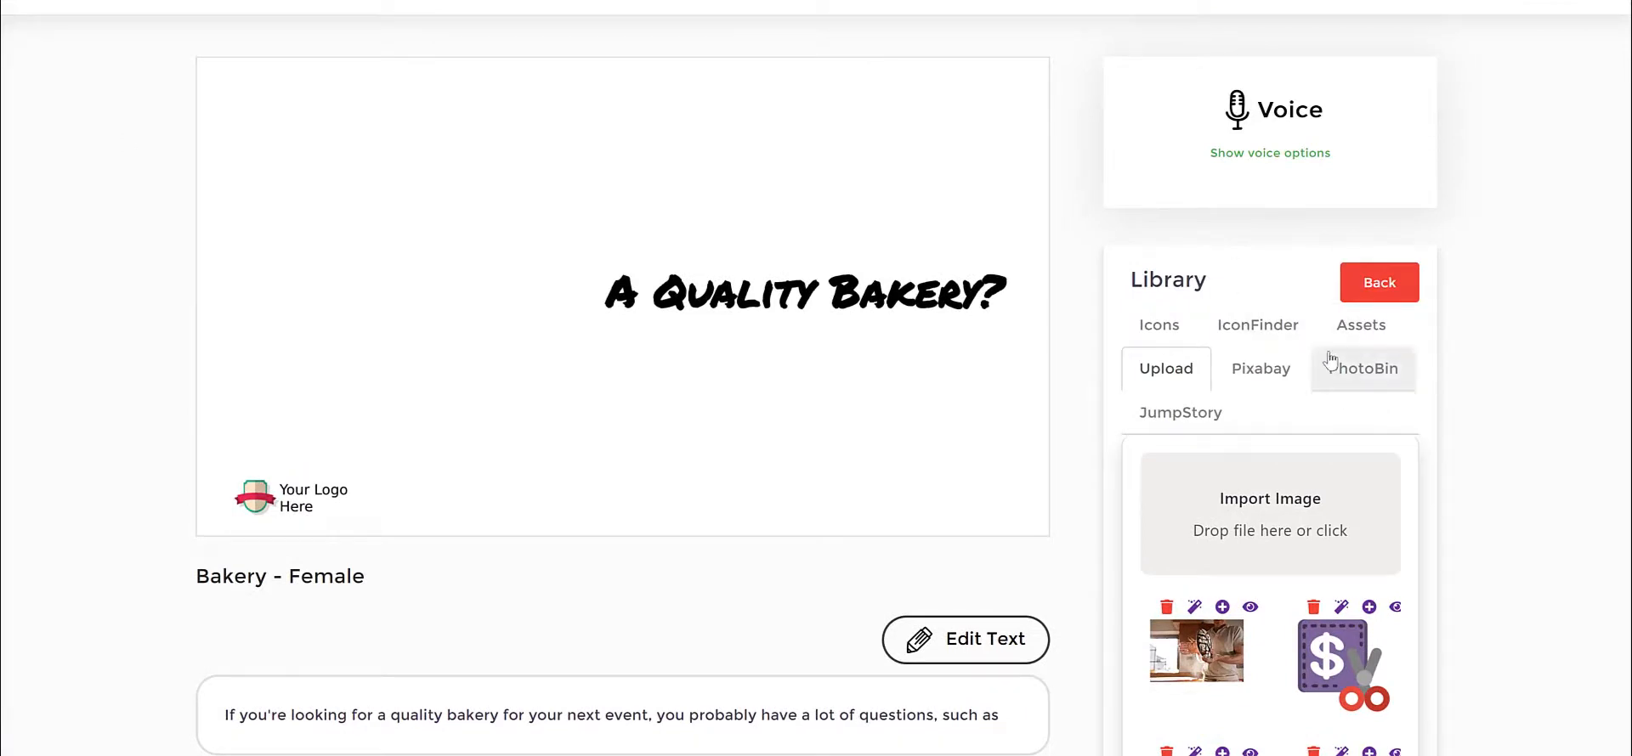
click(1368, 332)
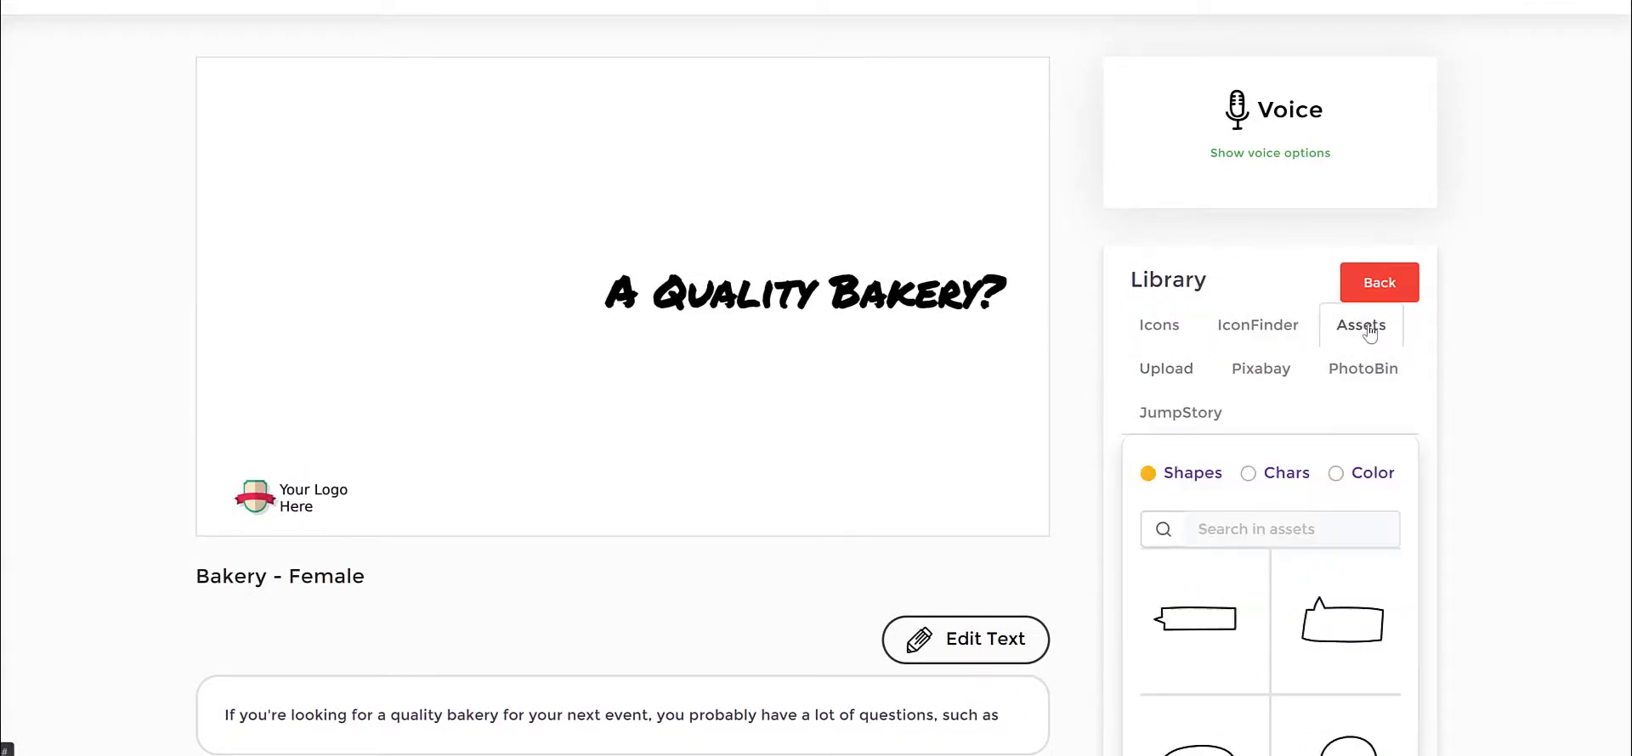
click(1337, 478)
scroll(1350, 519, down, 8)
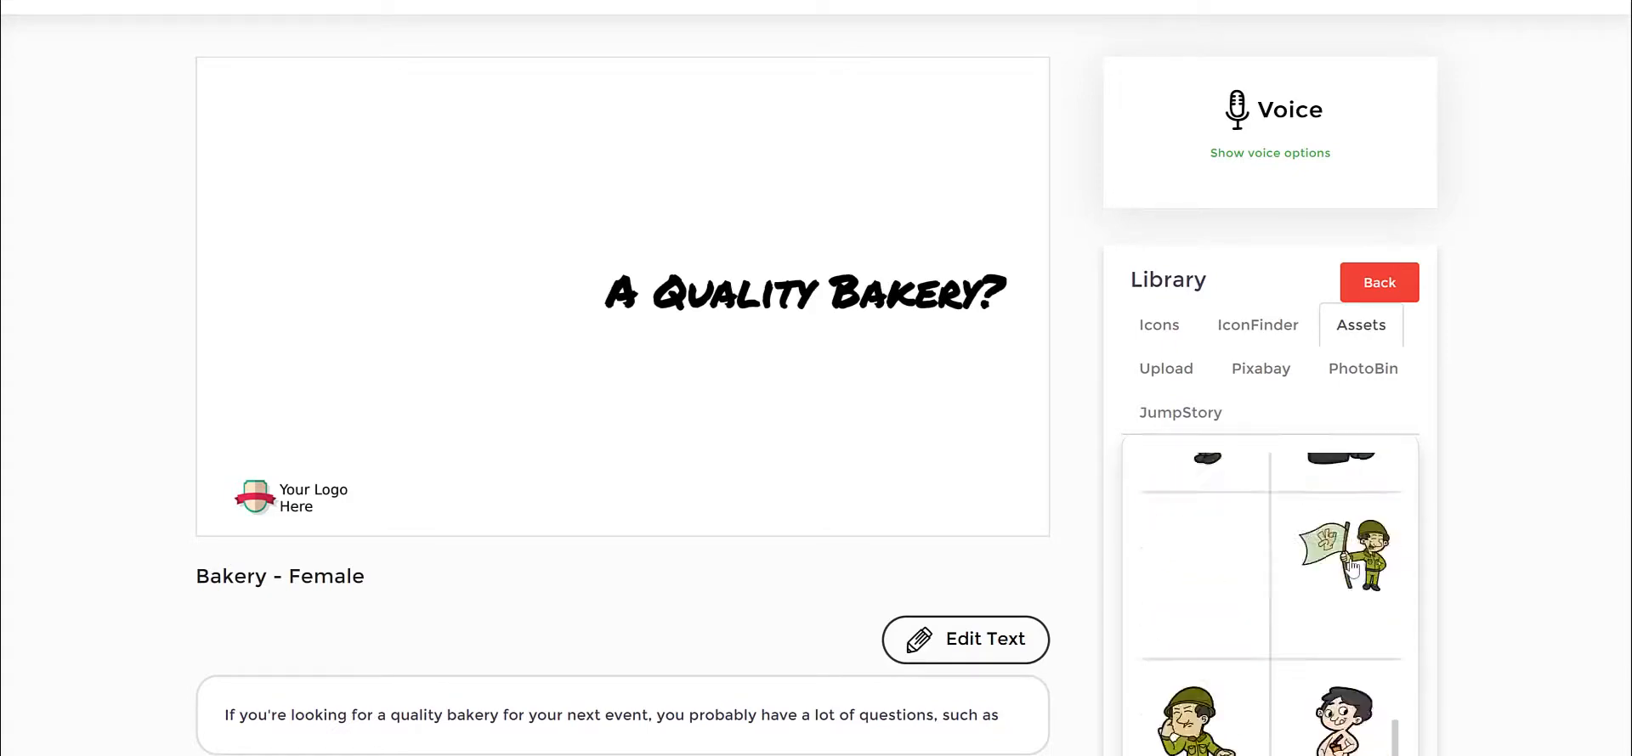
scroll(1352, 526, down, 3)
scroll(1351, 526, up, 3)
scroll(1330, 399, down, 3)
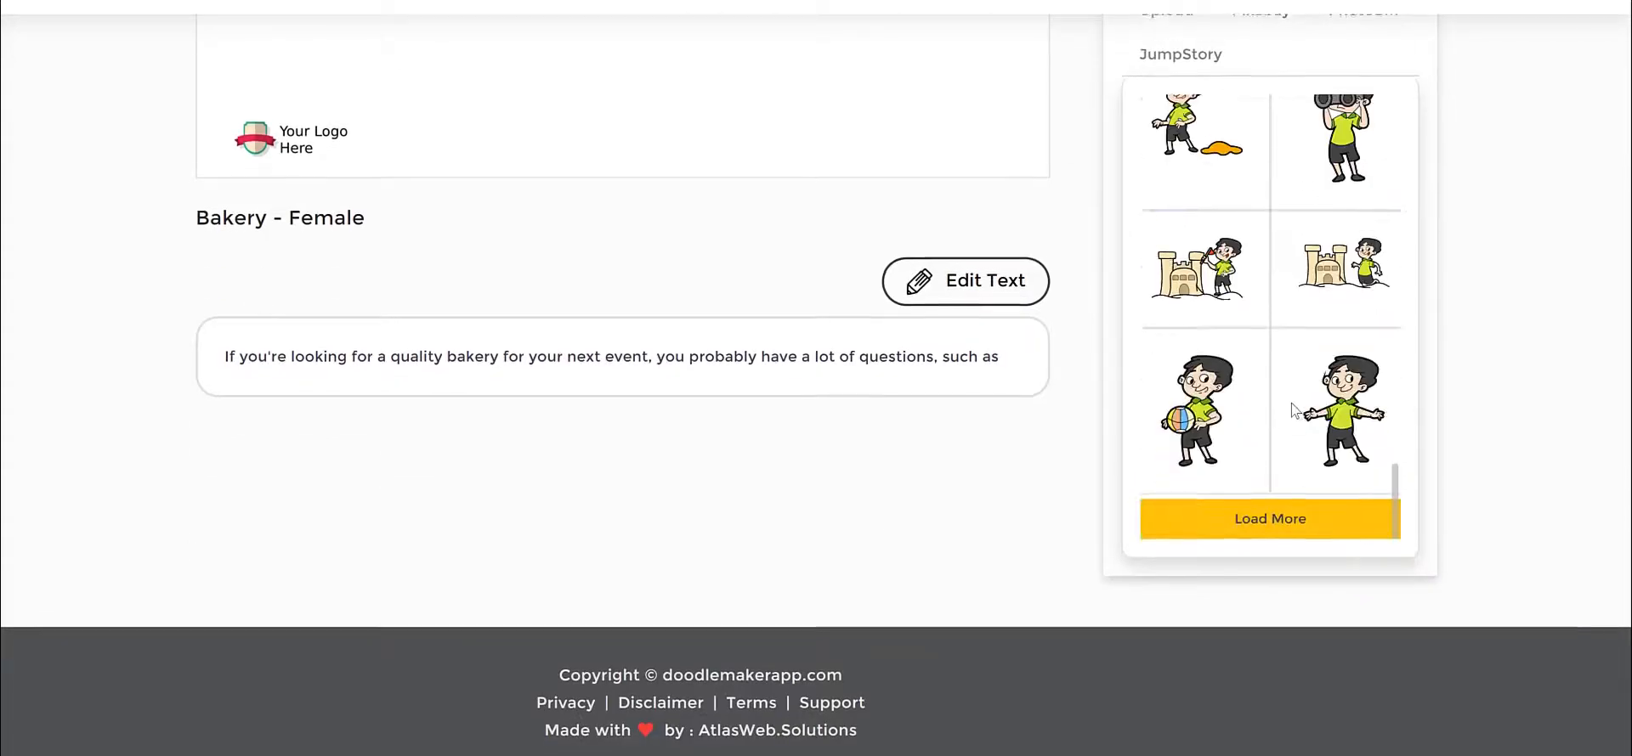
click(1296, 505)
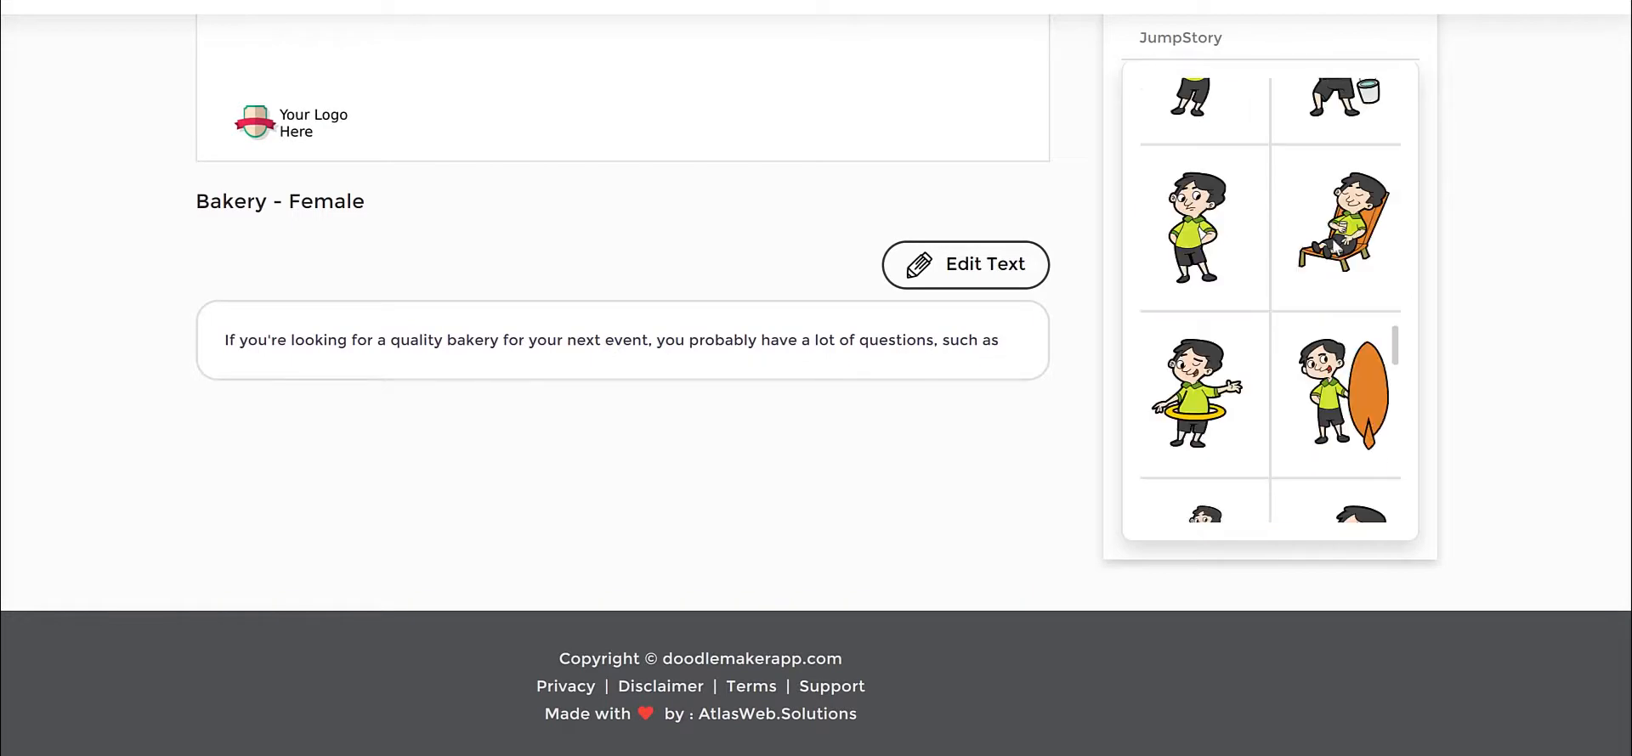
scroll(1462, 297, up, 3)
scroll(1299, 357, down, 5)
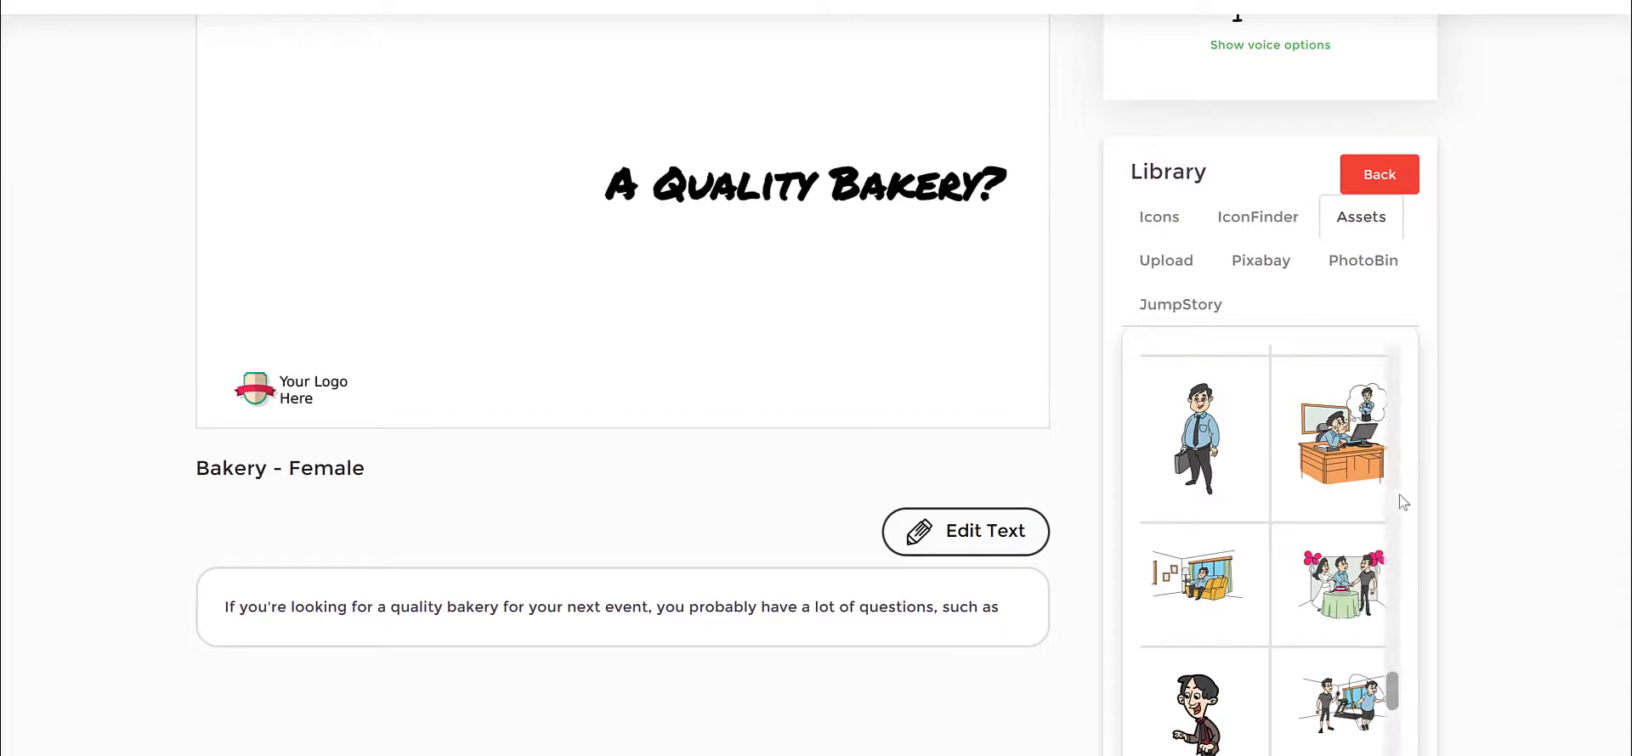
click(1358, 582)
scroll(860, 253, up, 2)
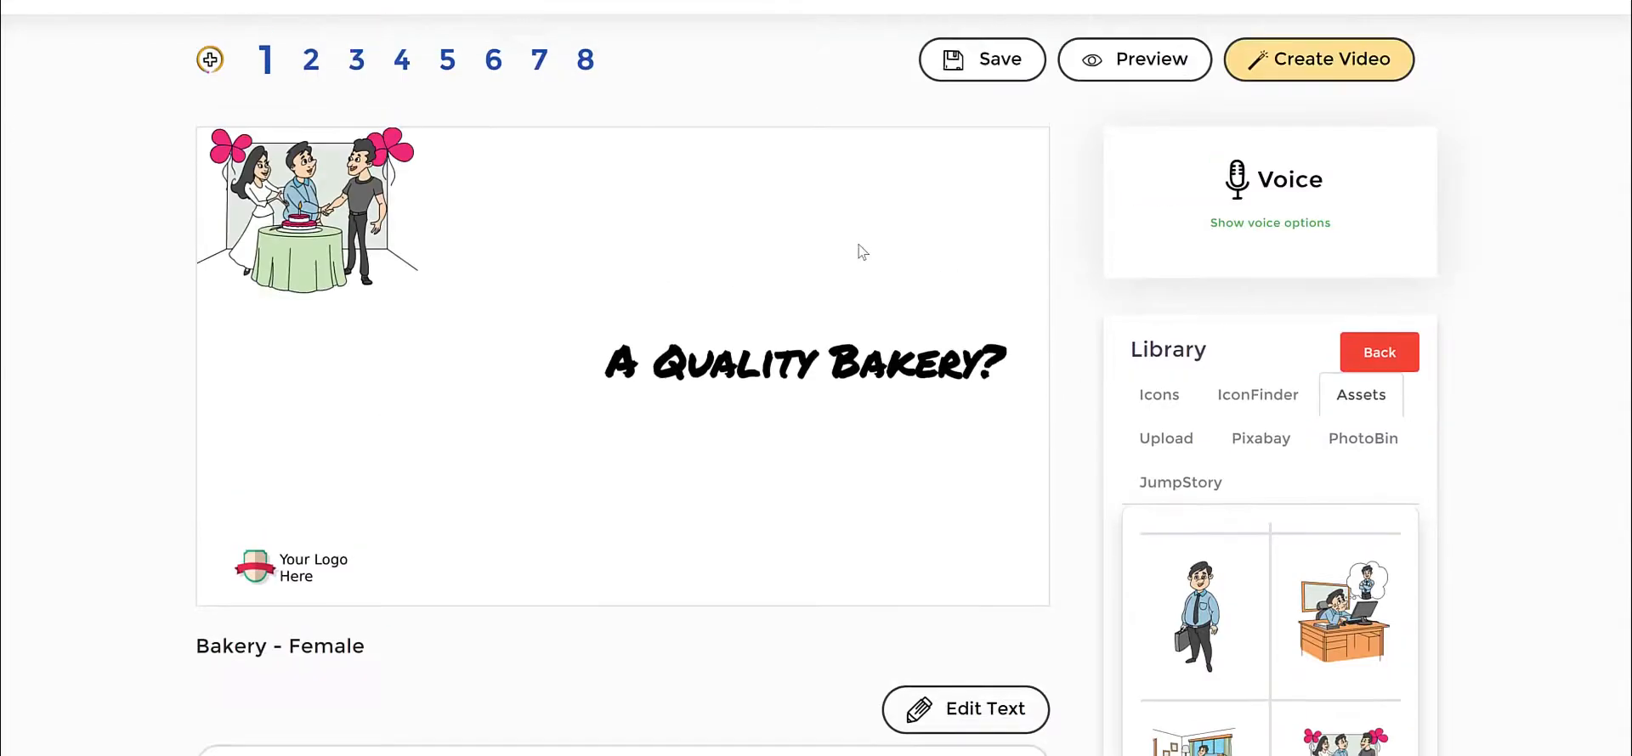
Step: Enlarge the cake party illustration to fill the space beside the "A Quality Bakery?" title, and deselect it
drag(296, 255, 326, 316)
drag(452, 362, 548, 488)
drag(439, 323, 428, 326)
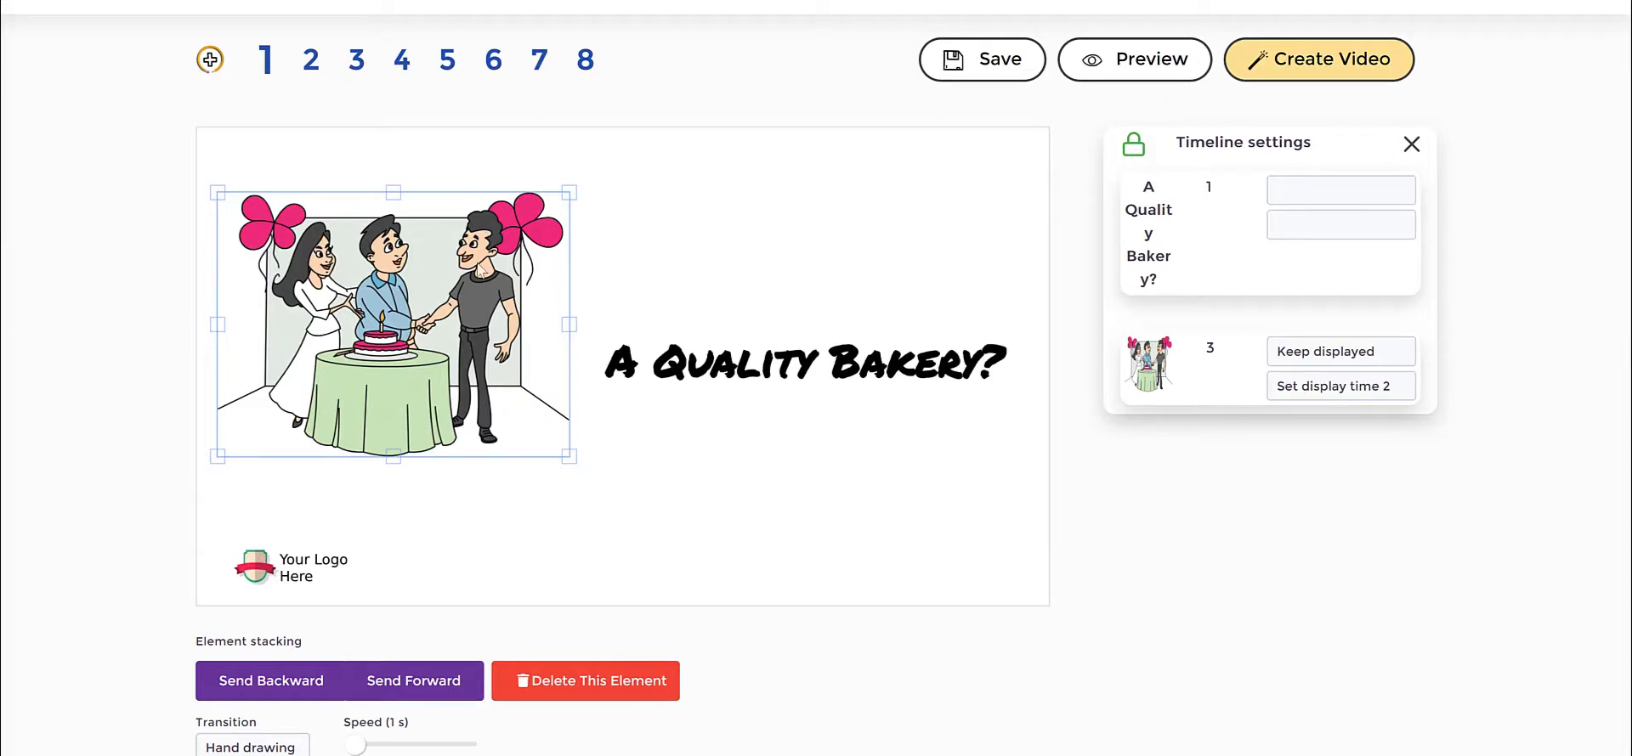
click(692, 266)
click(463, 386)
click(733, 481)
Step: Move the "A Quality Bakery?" title just below the cake party illustration and shift the illustration slightly up
click(788, 371)
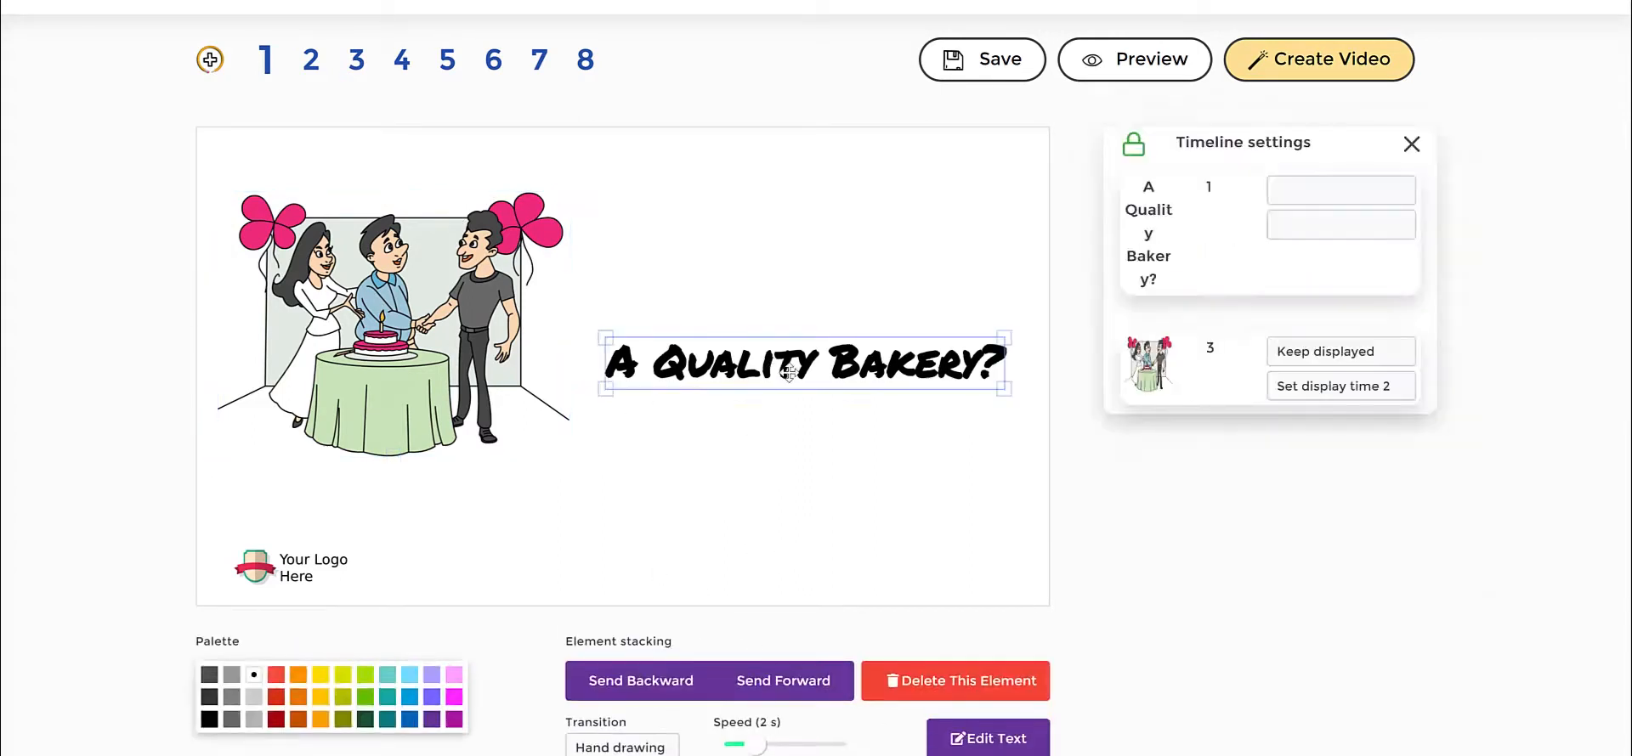
drag(803, 379, 640, 460)
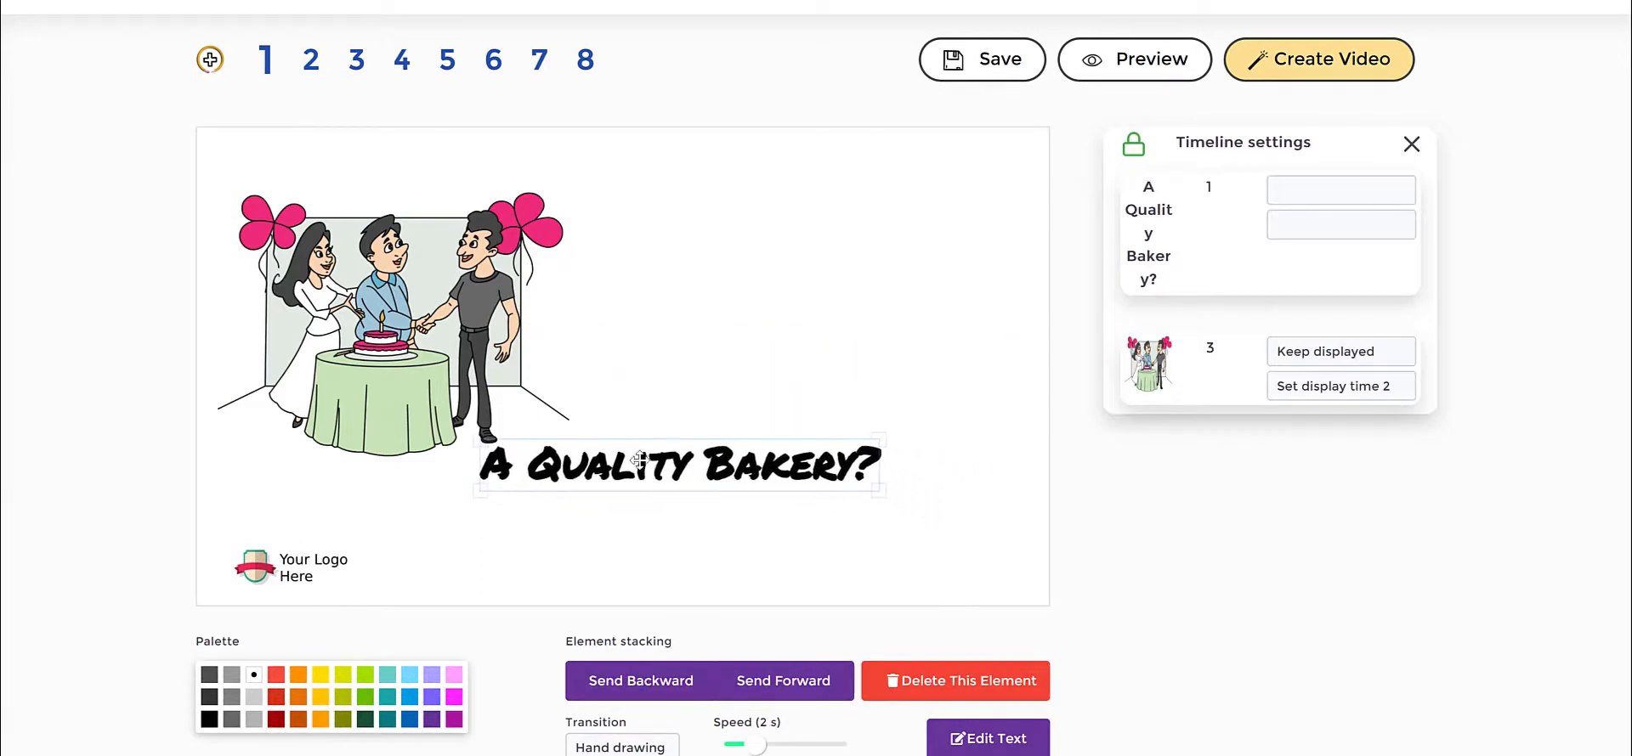
drag(459, 365, 449, 331)
drag(618, 457, 583, 458)
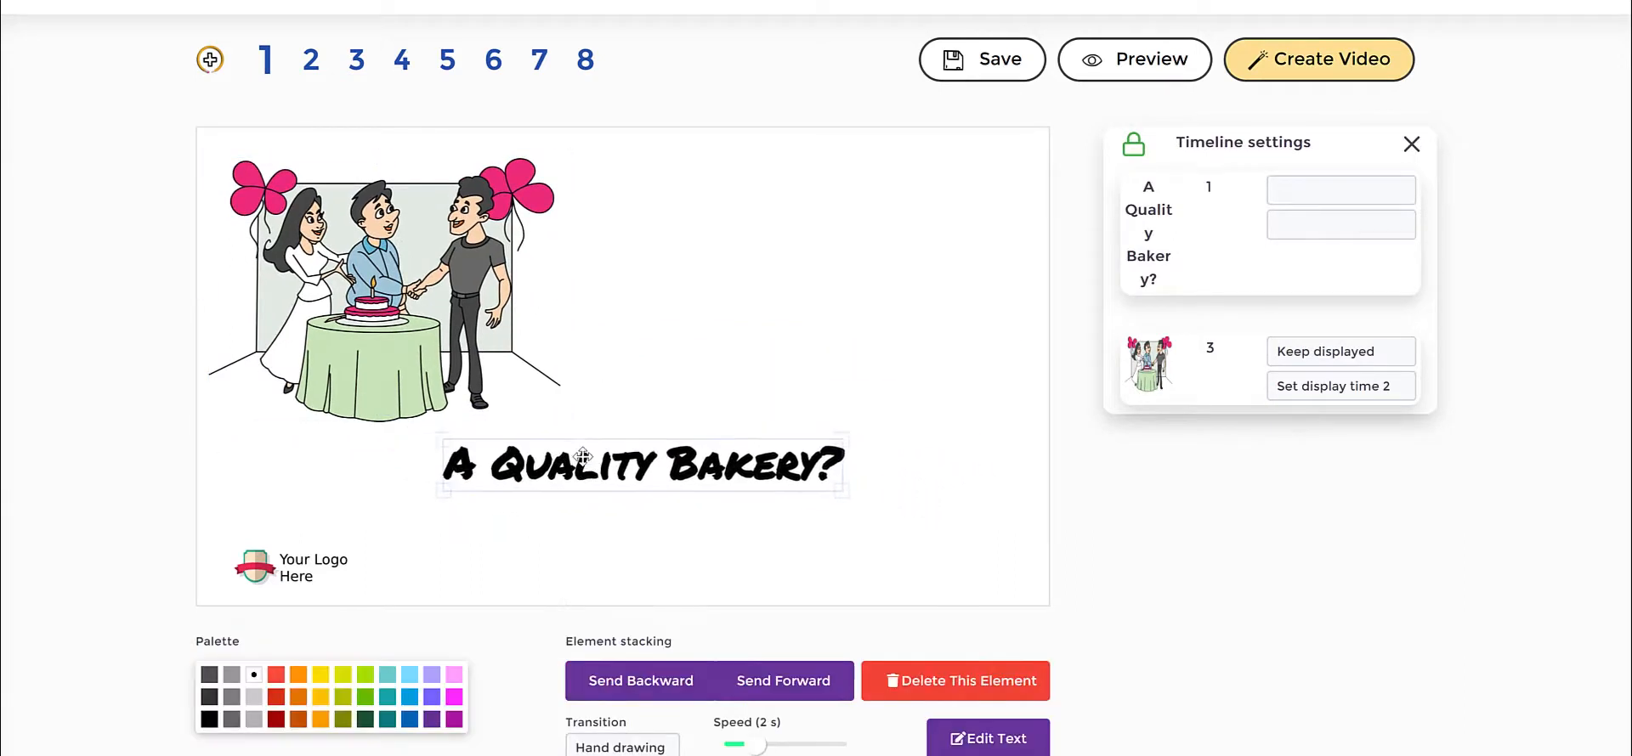
click(809, 356)
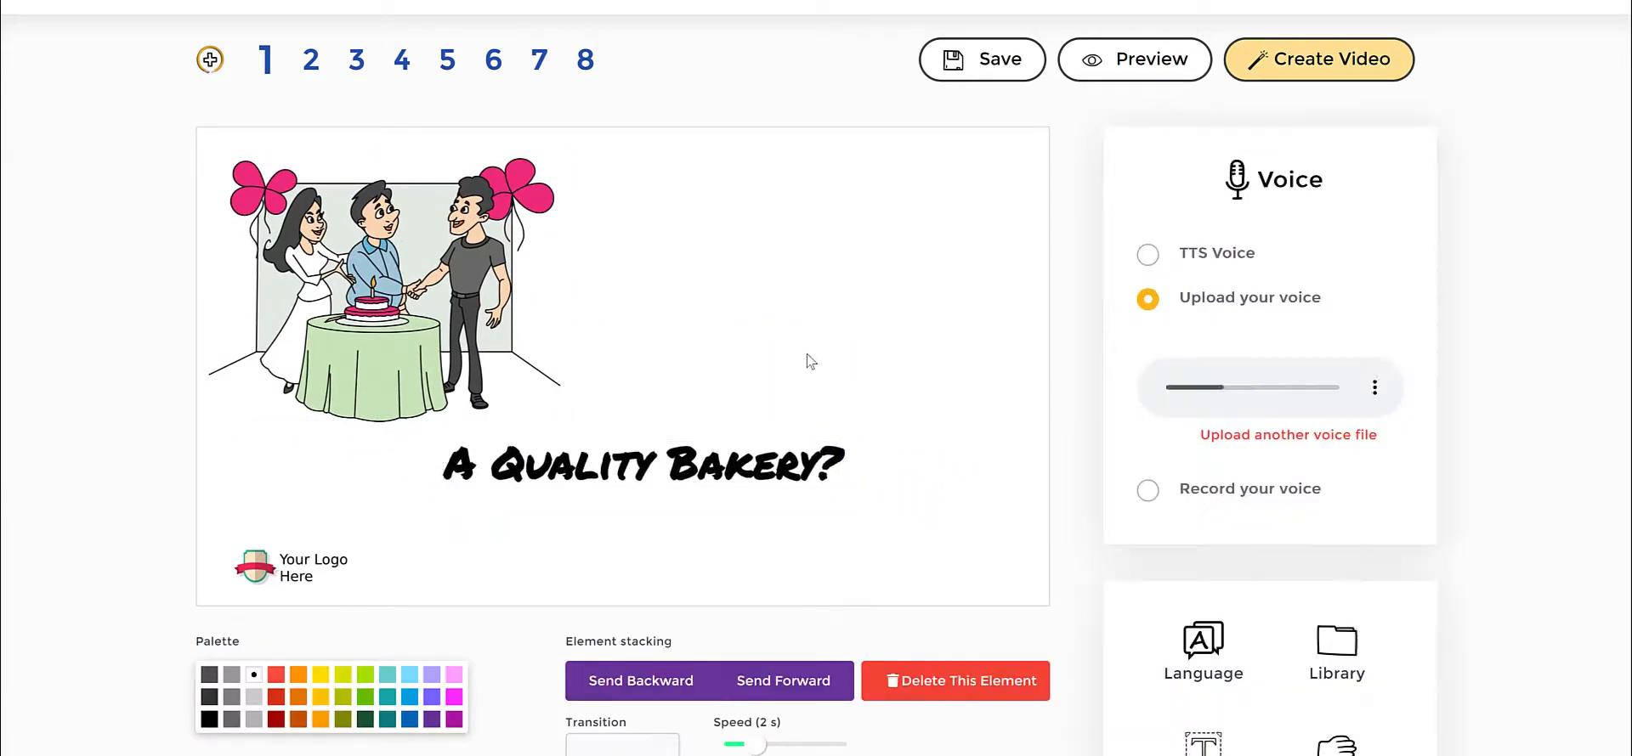
Step: Search the library's JumpStory images for "cake"
click(1339, 670)
click(1200, 481)
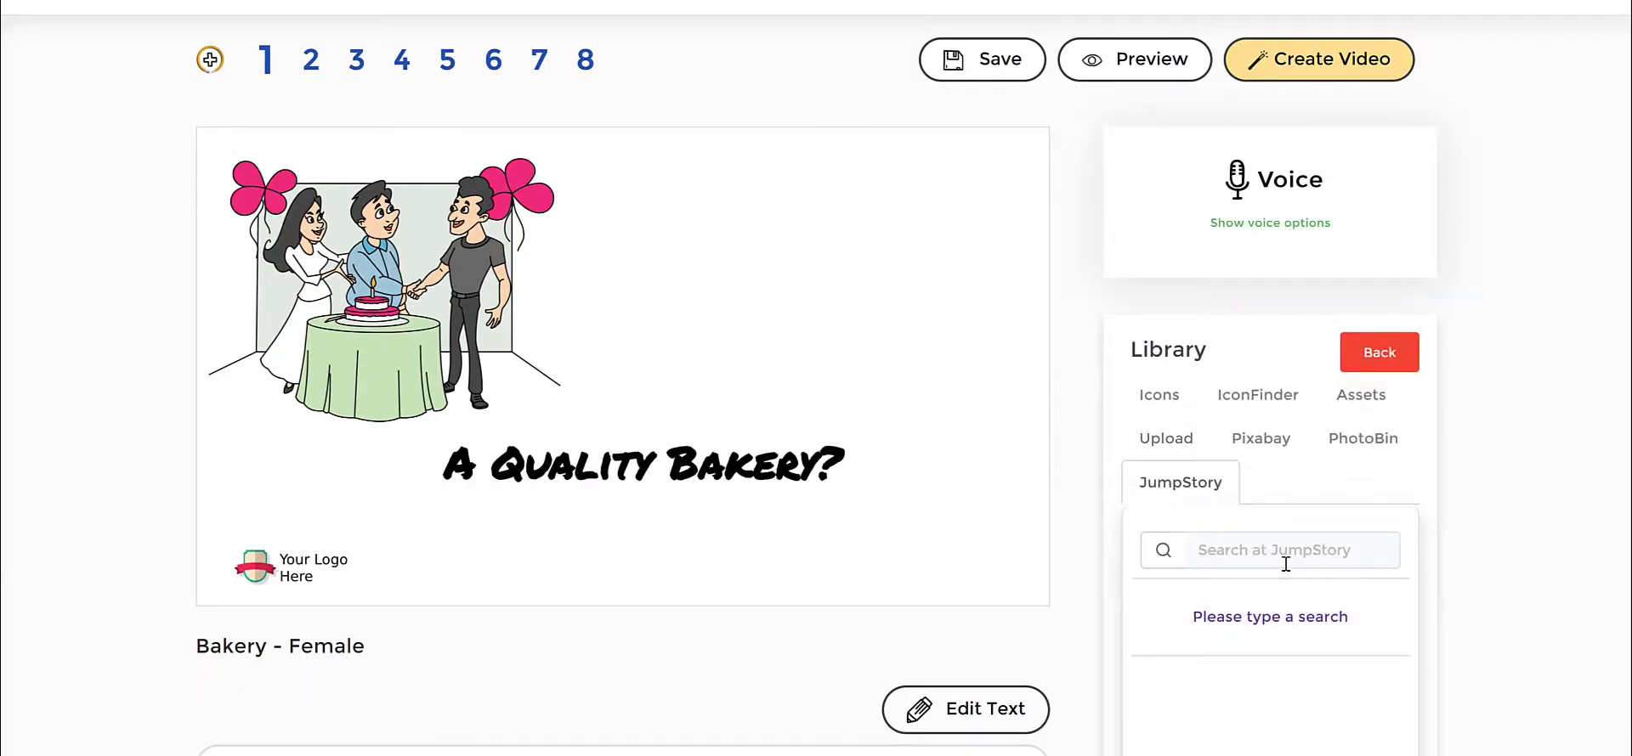
click(1286, 565)
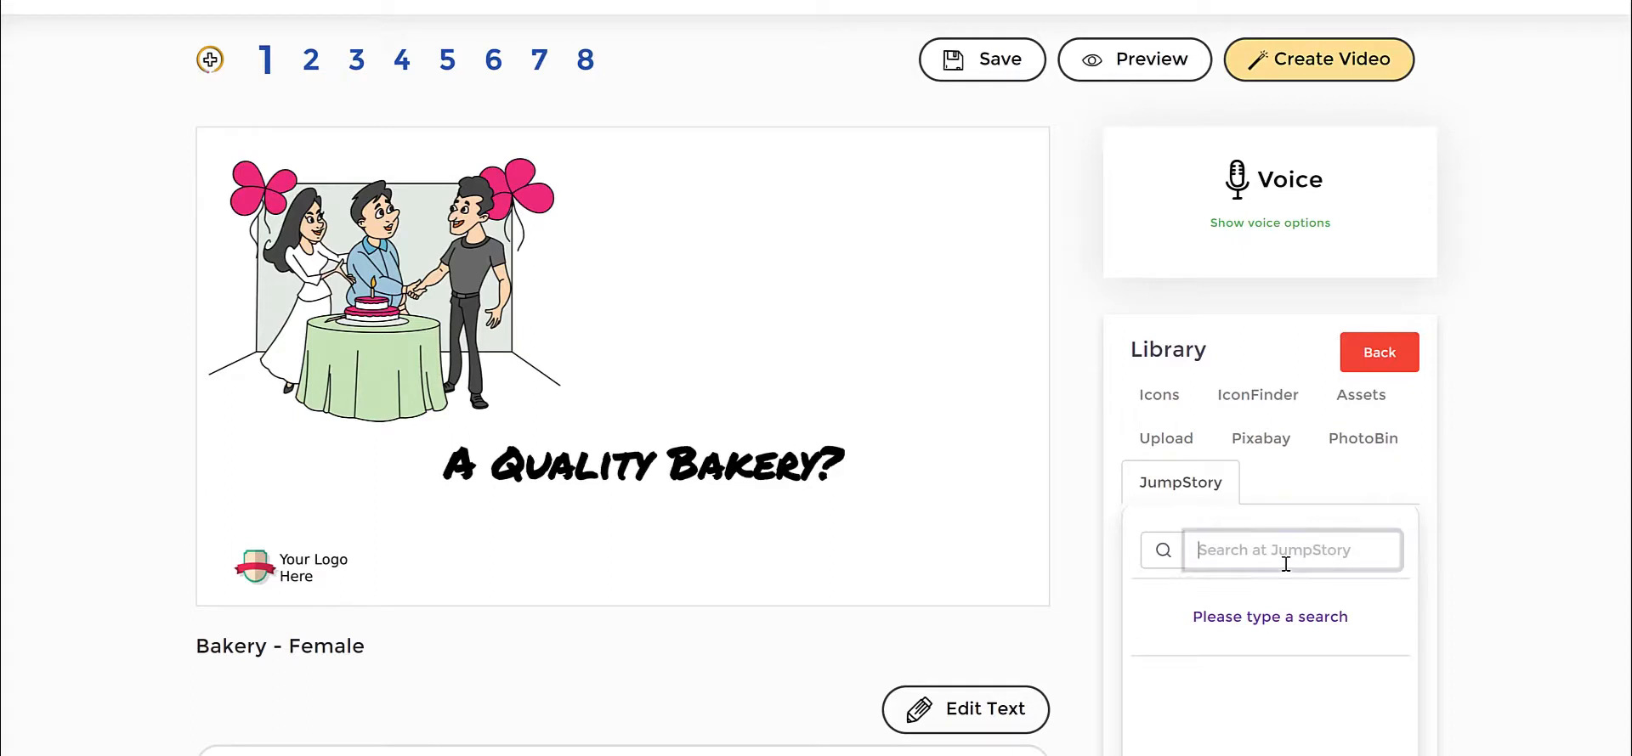
text(cake)
key(Return)
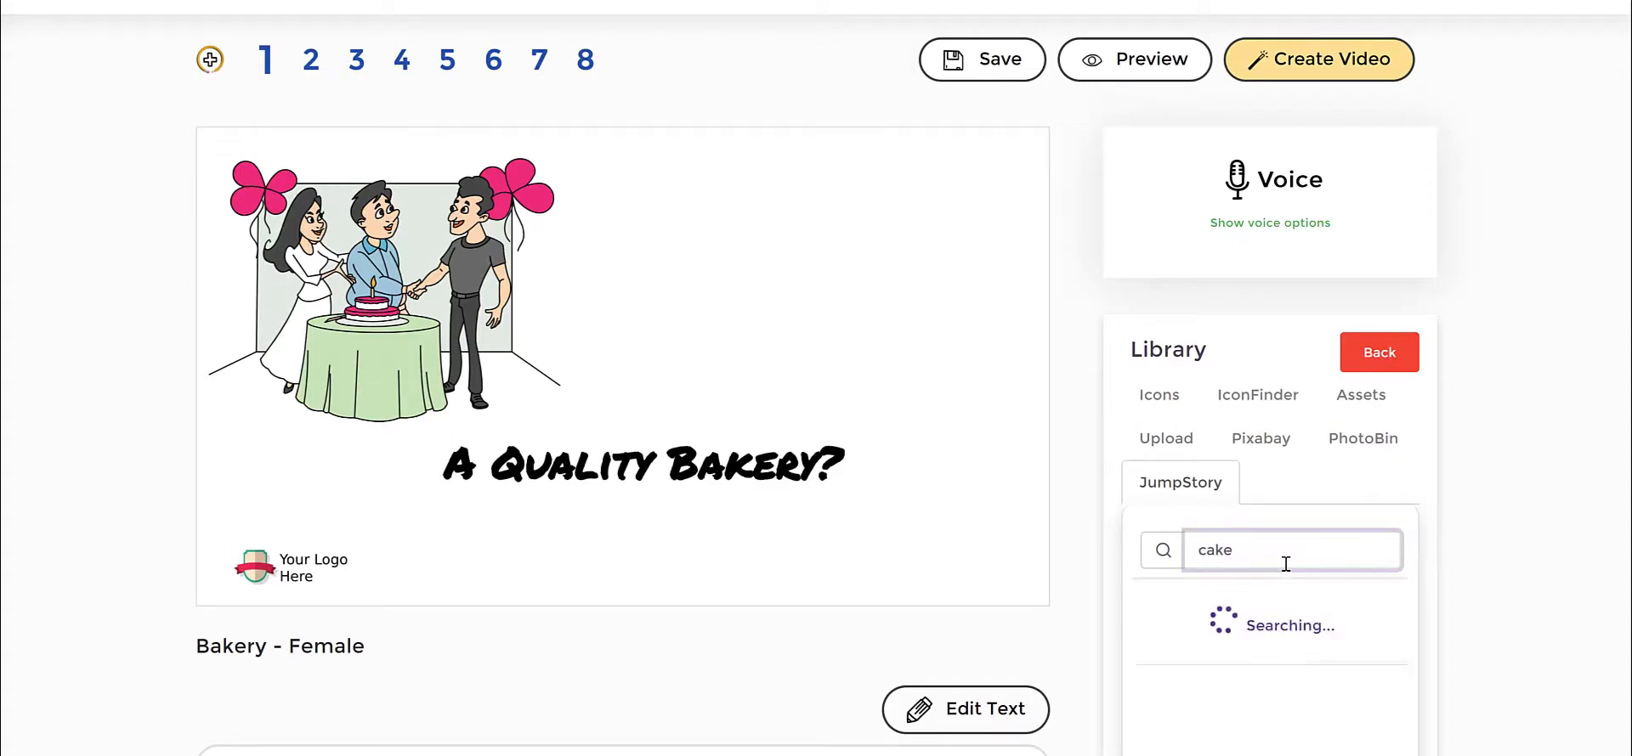
Step: Browse the cake images and add the cupcake topped with a heart to slide 1
scroll(1503, 408, down, 3)
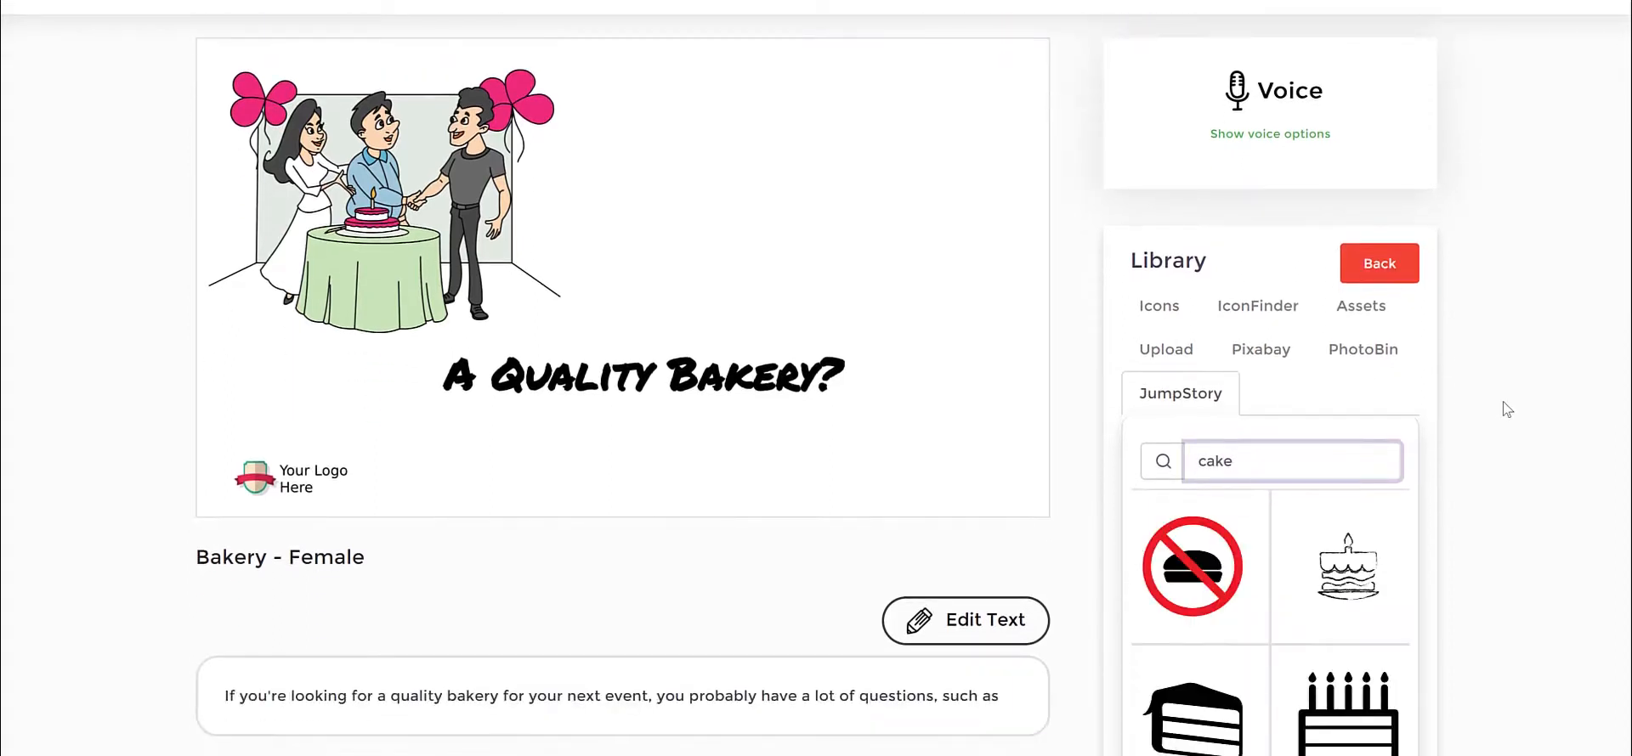
scroll(1344, 449, down, 3)
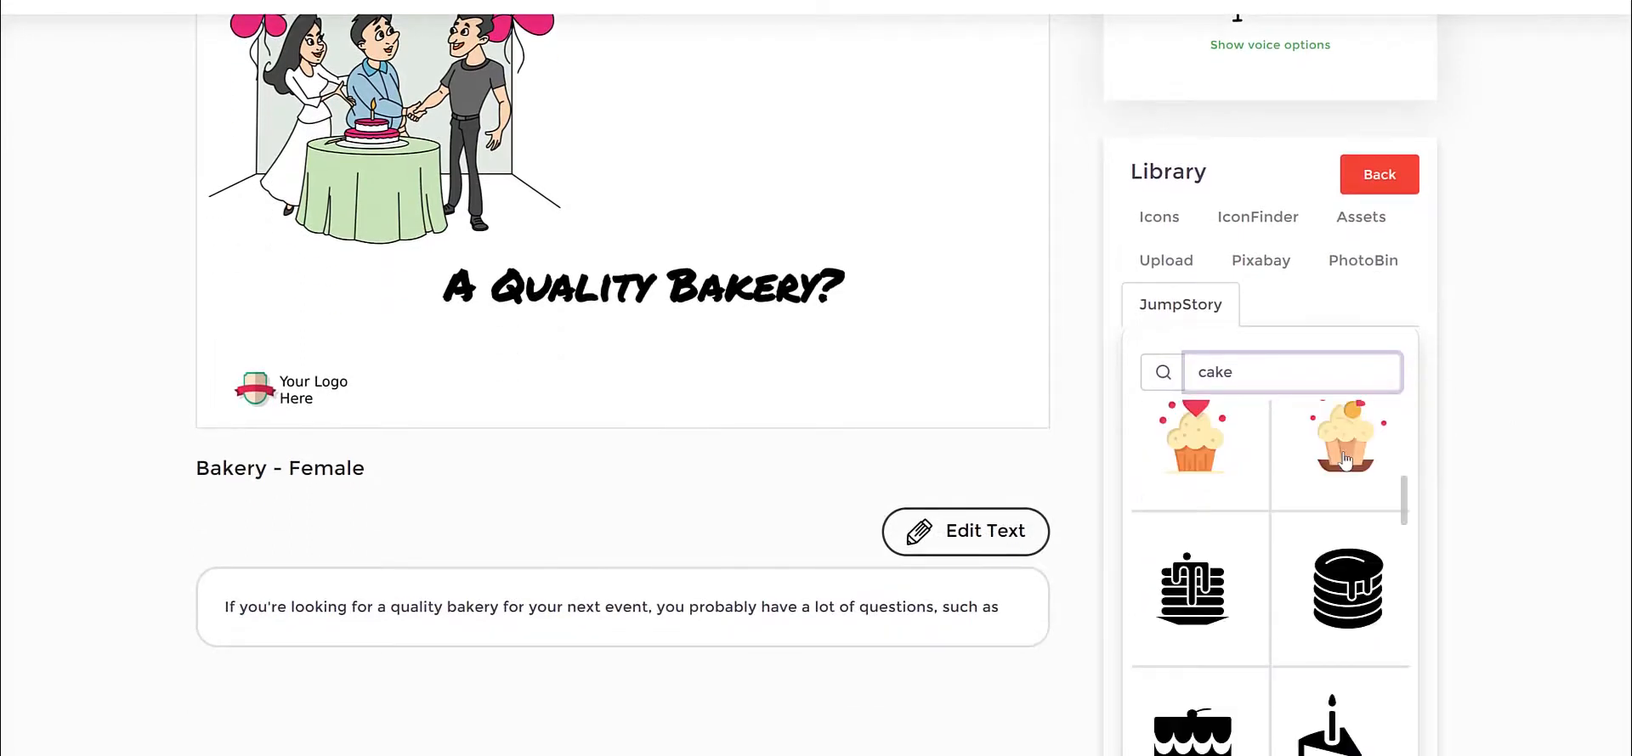
scroll(1344, 460, up, 5)
scroll(1344, 460, down, 5)
scroll(1344, 460, up, 3)
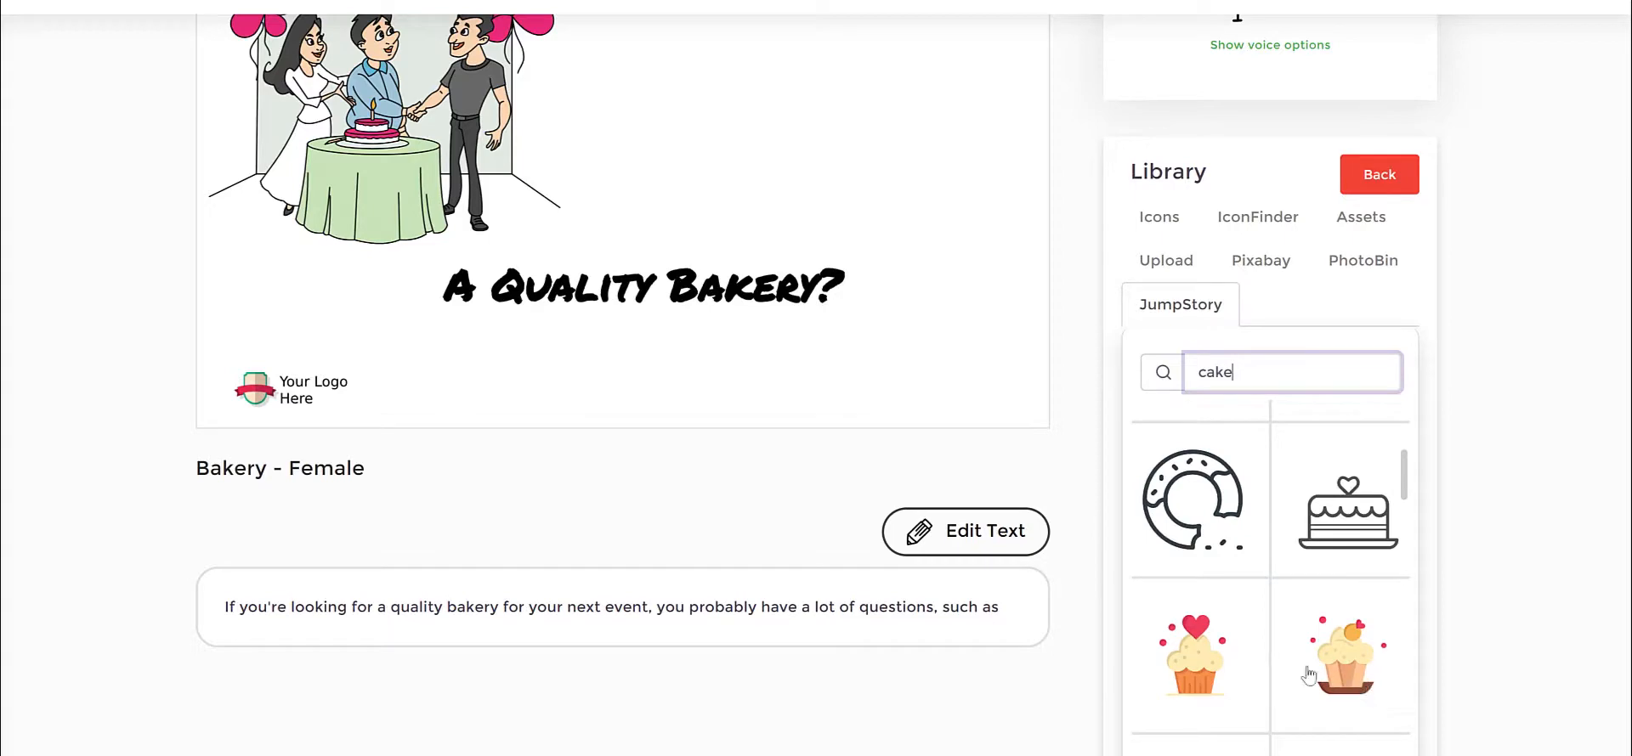
click(1205, 667)
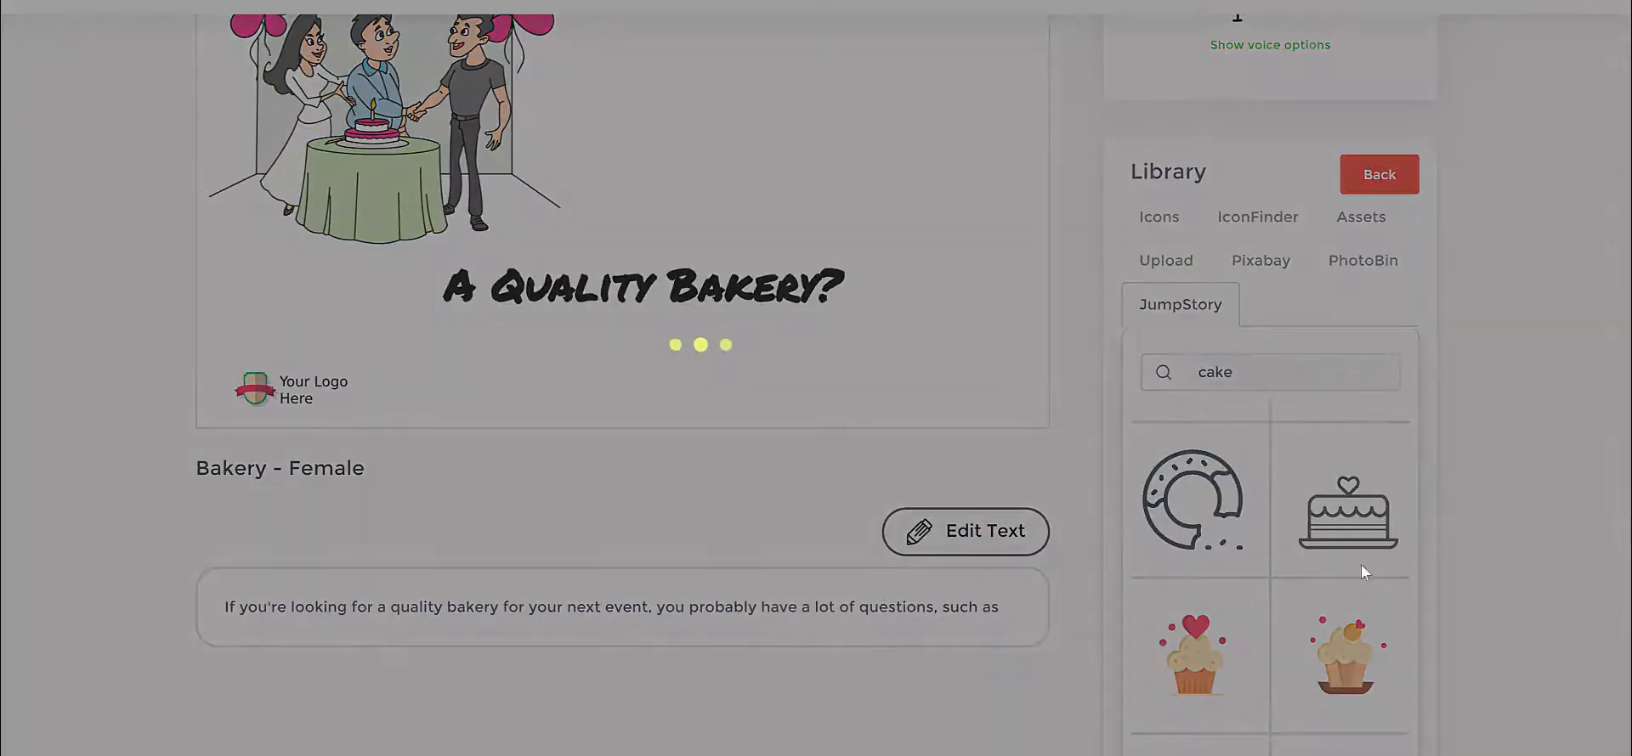
Step: Move the heart cupcake to the empty area beside the cake party illustration and enlarge it to fill that space
scroll(997, 308, up, 3)
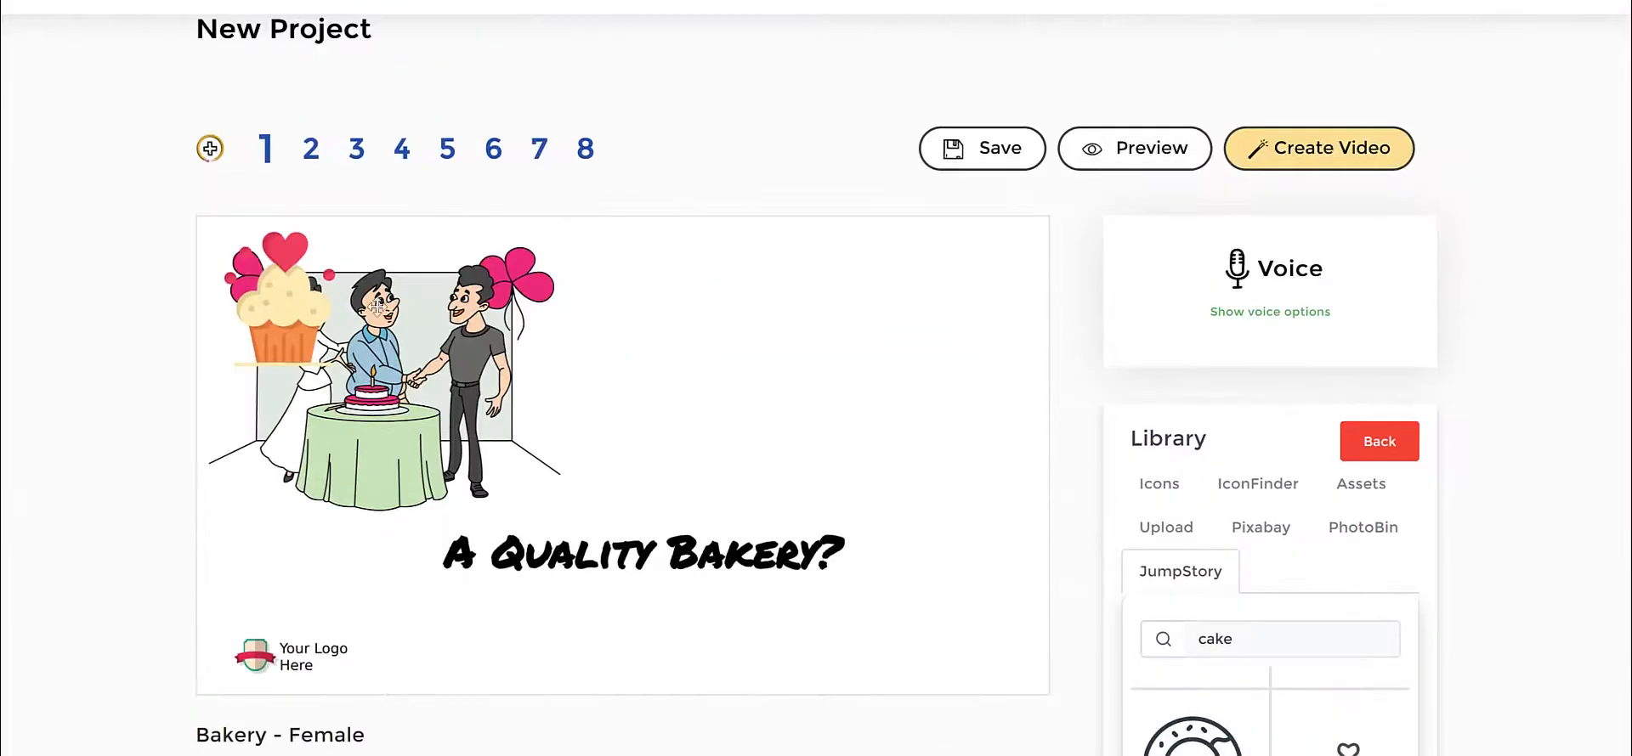
drag(279, 312, 826, 332)
drag(912, 400, 961, 501)
Step: Set the cupcake's transition to Hand drawing with a speed of 1.5 s
scroll(276, 685, down, 2)
click(270, 664)
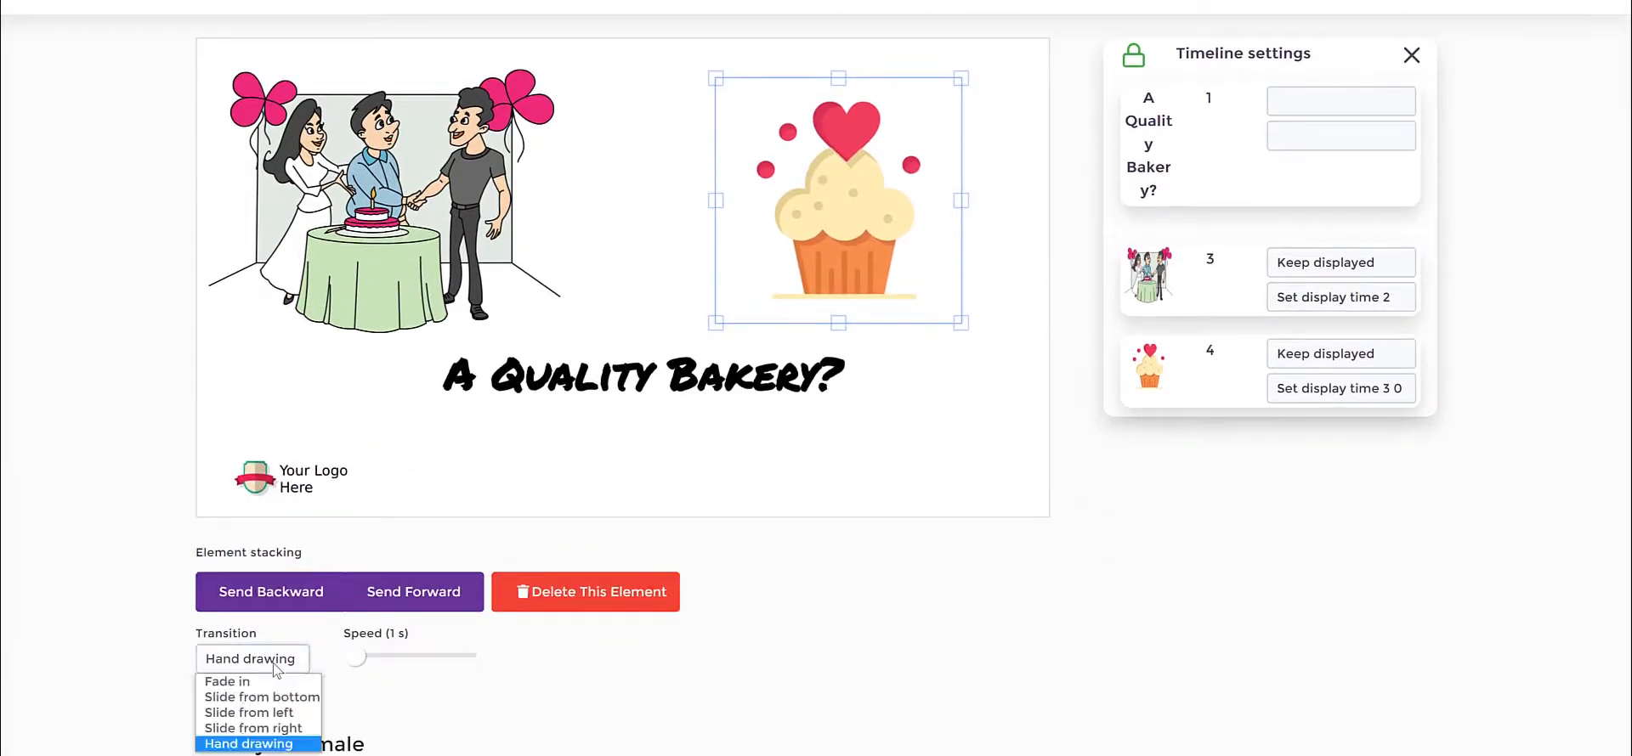
click(247, 746)
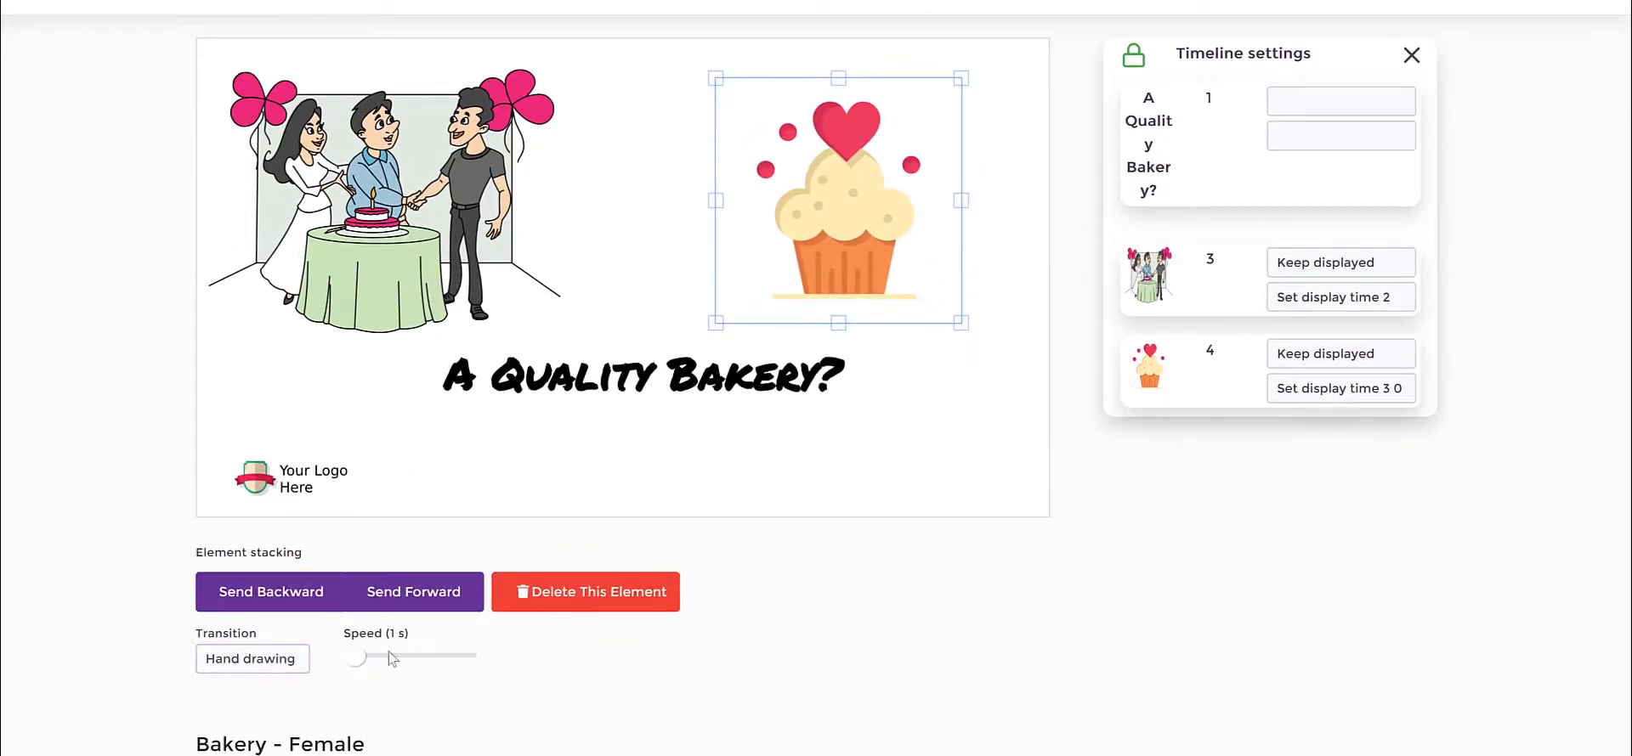
drag(361, 659, 511, 666)
drag(372, 660, 371, 658)
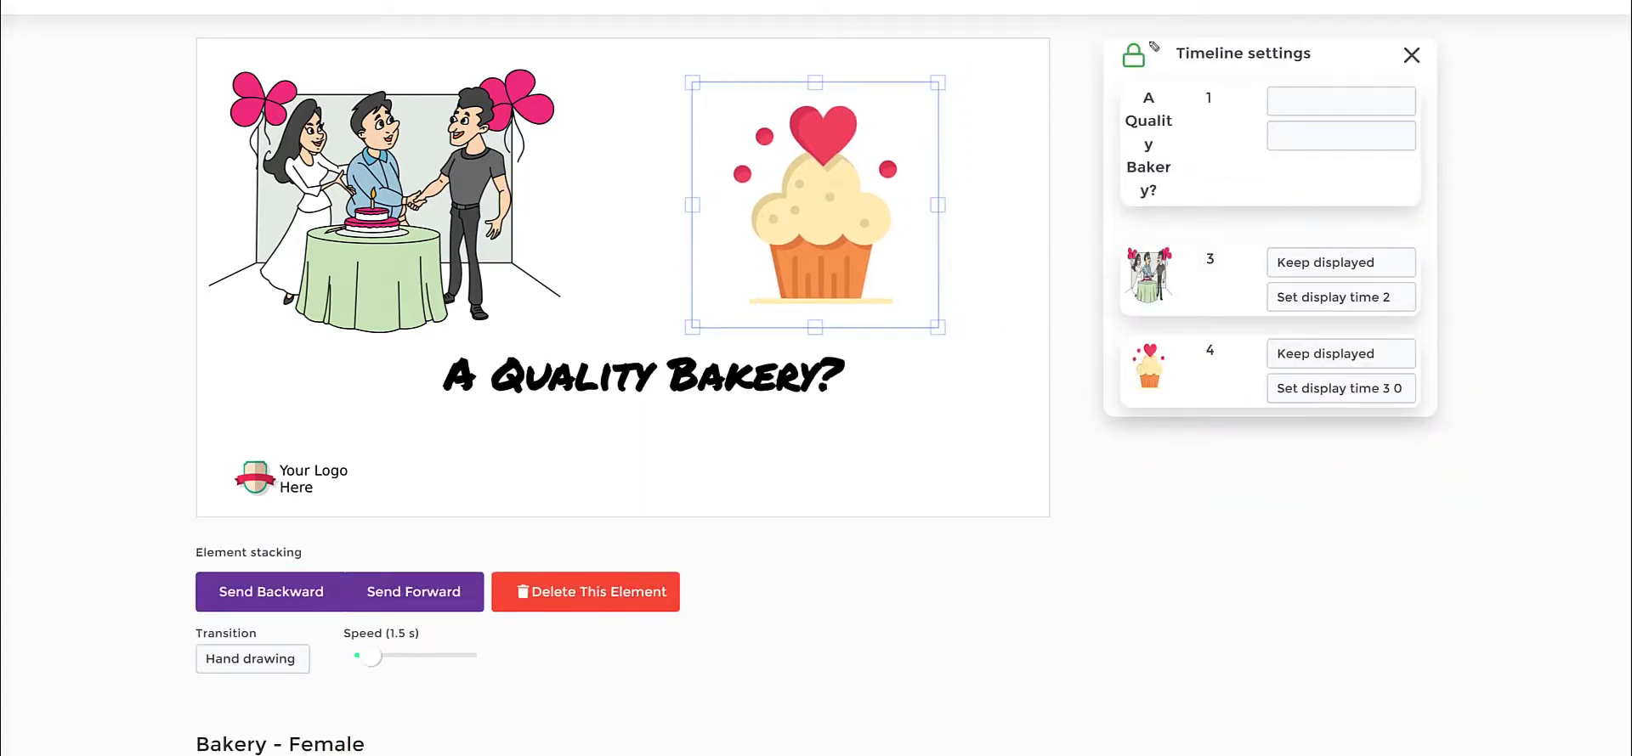
mouse_move(1166, 4)
mouse_down()
mouse_move(1511, 308)
mouse_move(1318, 476)
mouse_move(1067, 377)
mouse_move(1054, 58)
mouse_up()
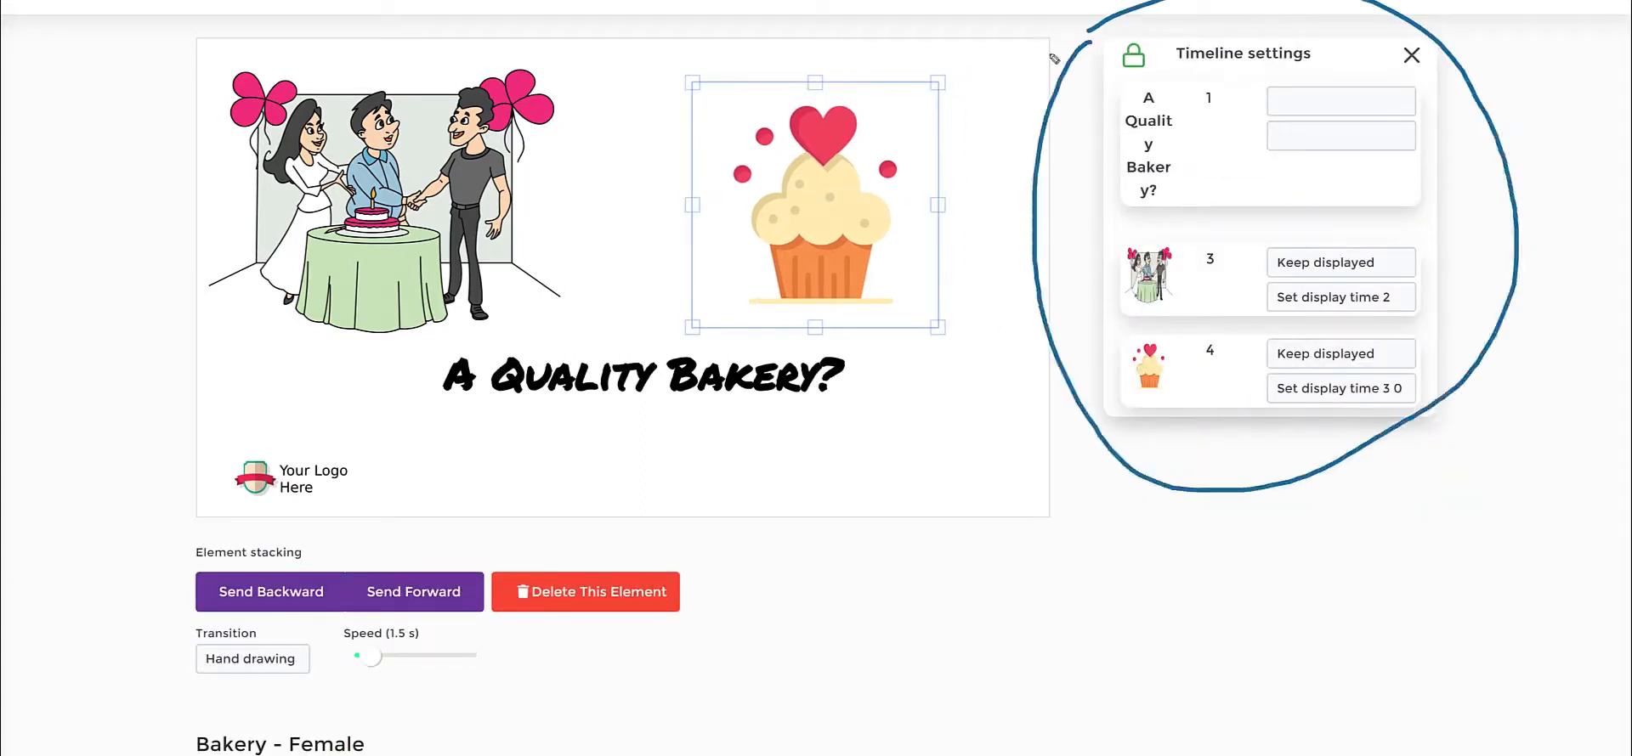
mouse_move(1131, 98)
mouse_down()
mouse_move(1172, 78)
mouse_move(1156, 43)
mouse_move(1128, 44)
mouse_move(1122, 85)
mouse_up()
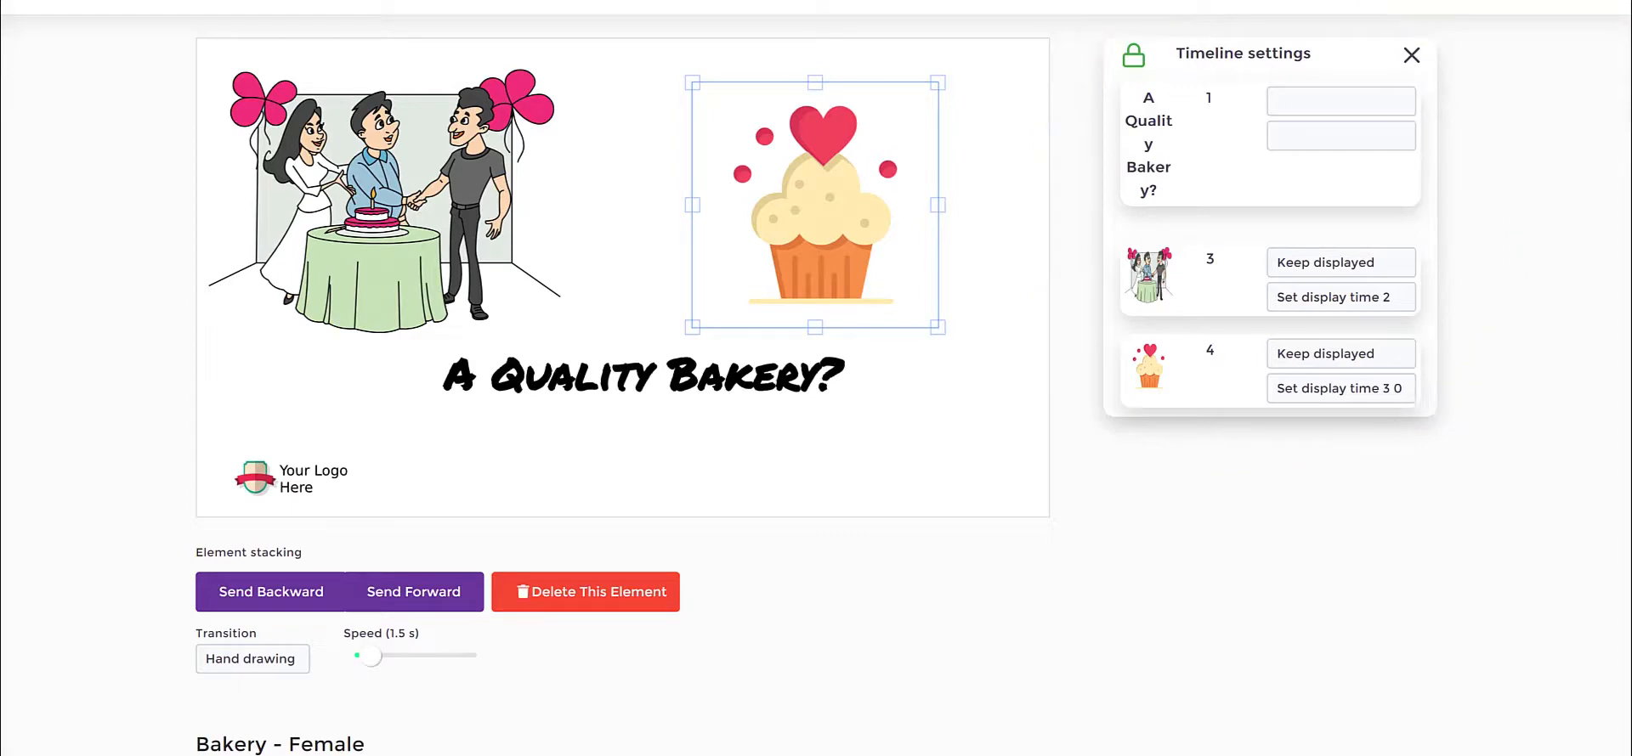
Step: Unlock the timeline settings of slide 1 so its elements can be reordered
click(1135, 55)
drag(559, 404, 924, 406)
click(678, 483)
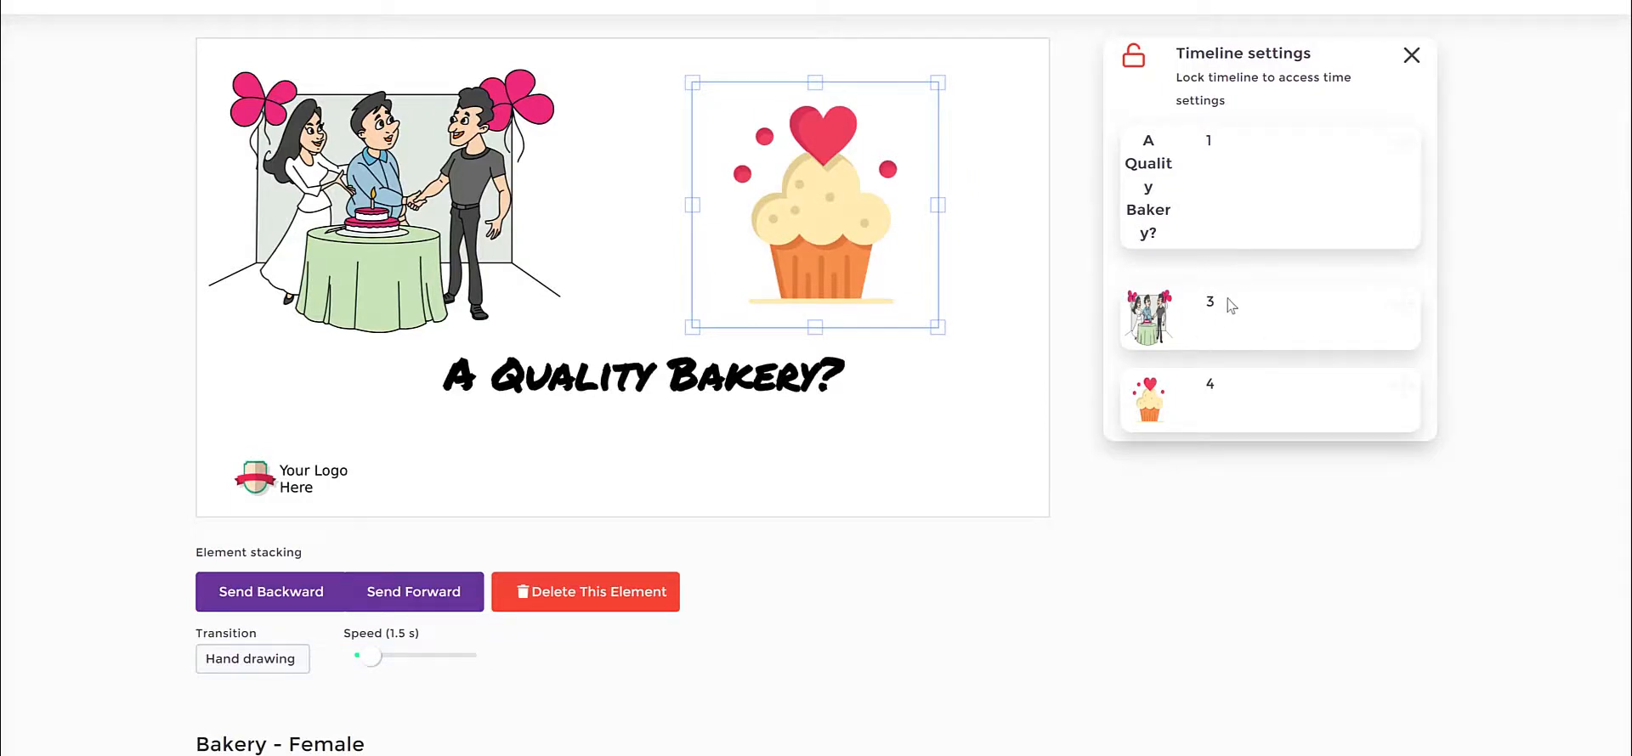
Step: Shift the "A Quality Bakery?" title slightly down, and bring the cake party illustration and a slightly enlarged cupcake closer together
click(605, 387)
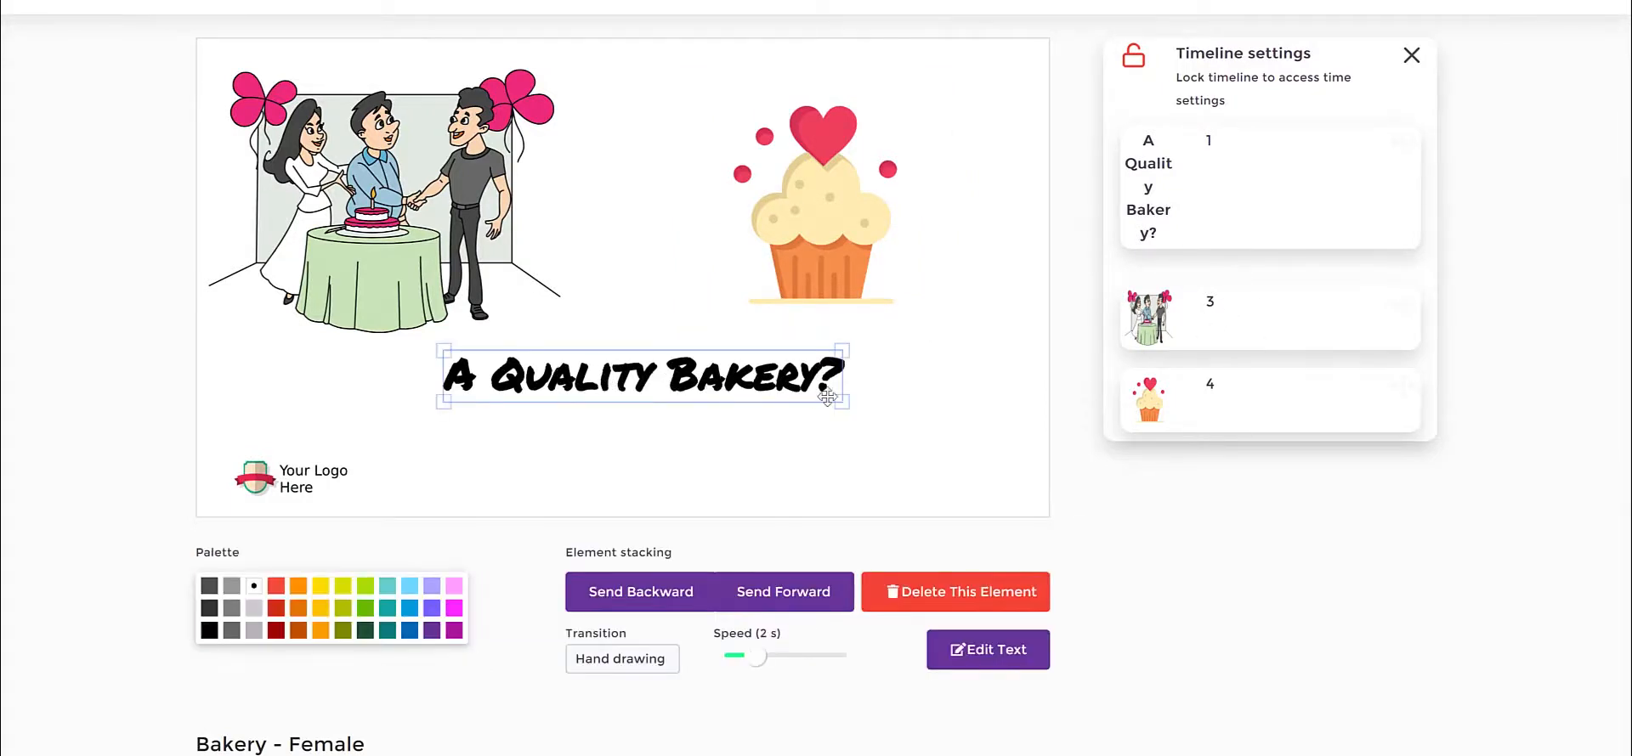
drag(627, 391, 604, 412)
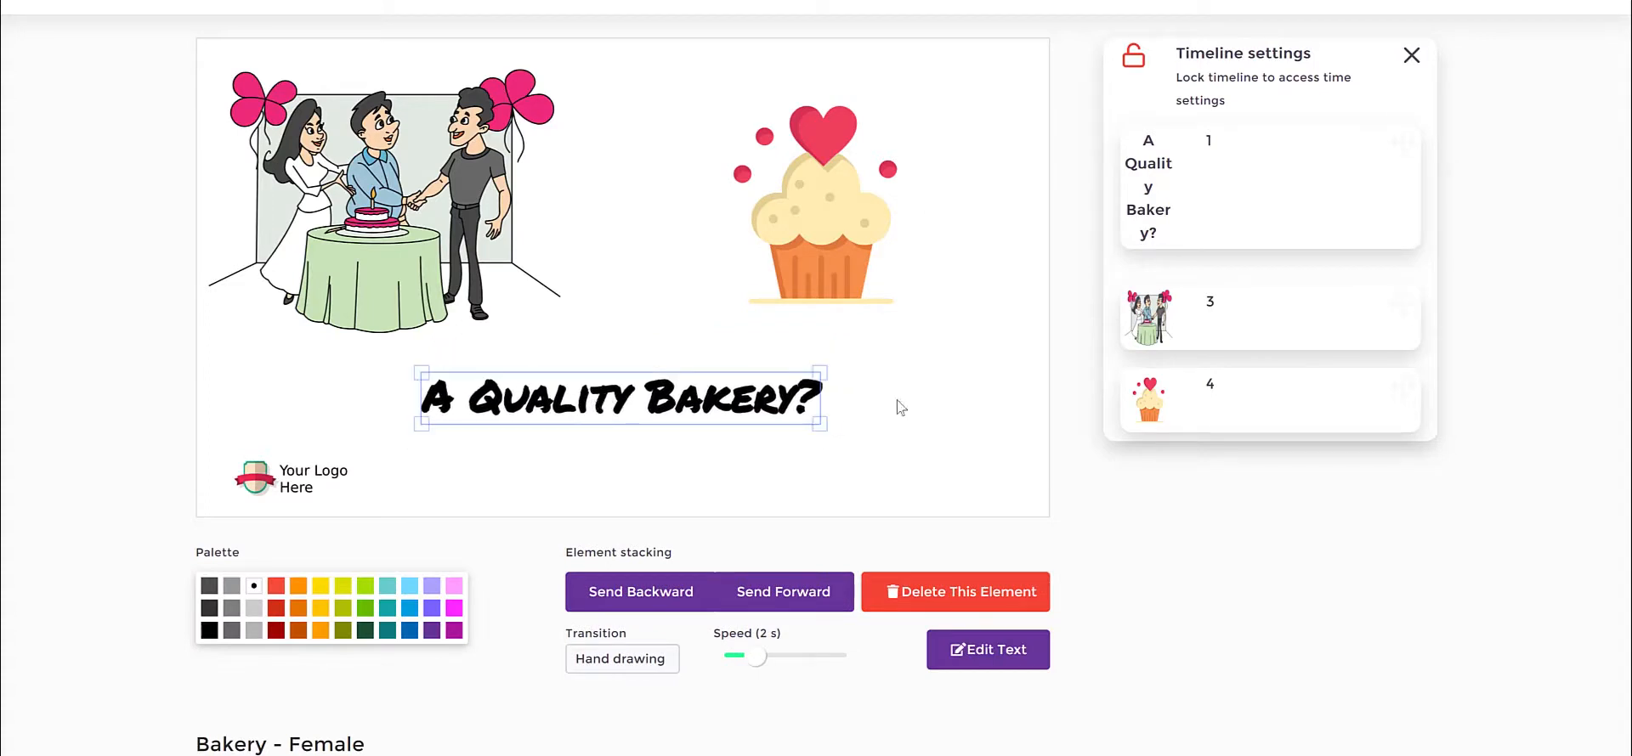
drag(1141, 136, 1135, 166)
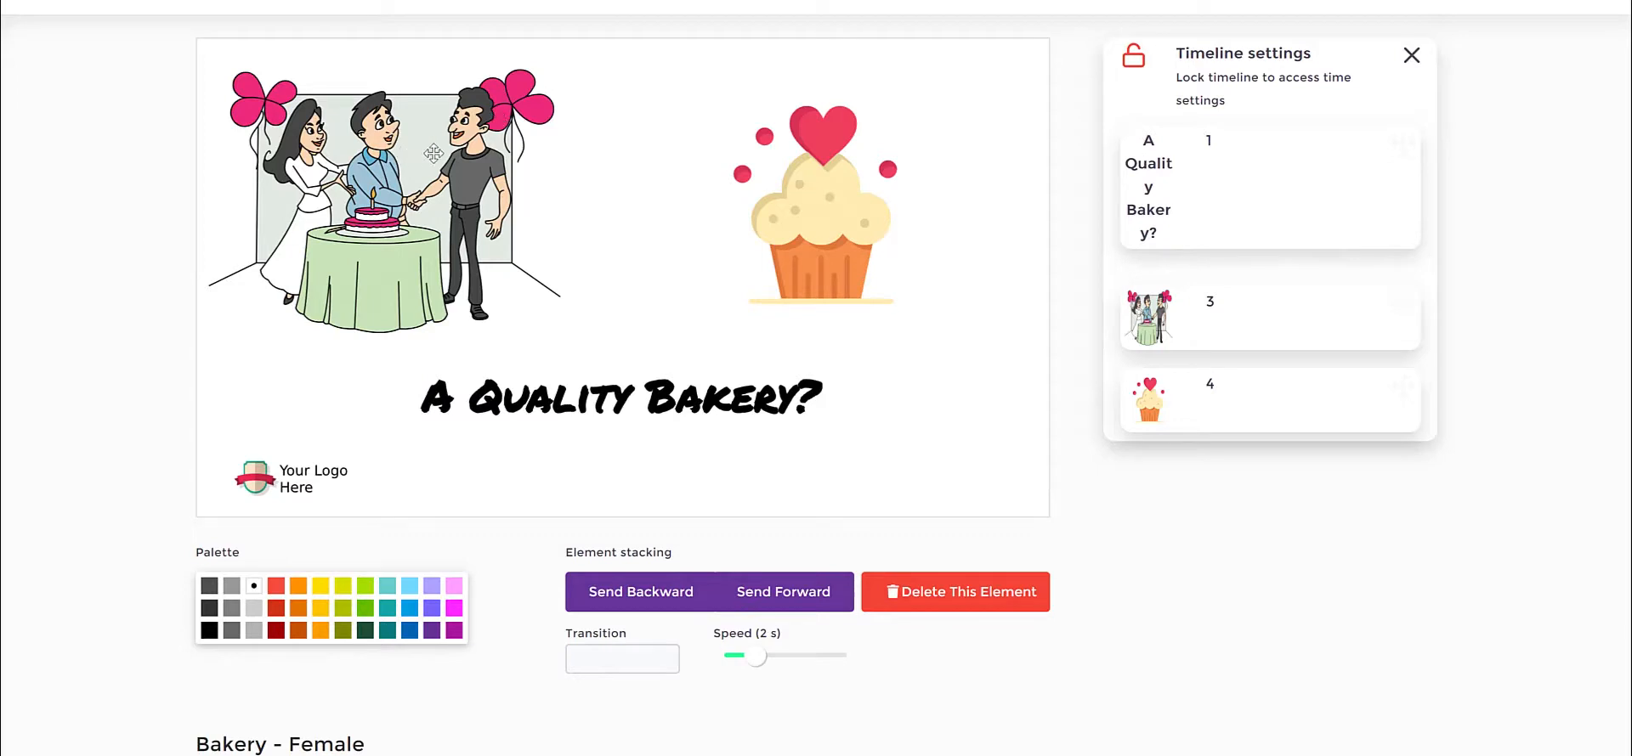
drag(421, 154, 440, 155)
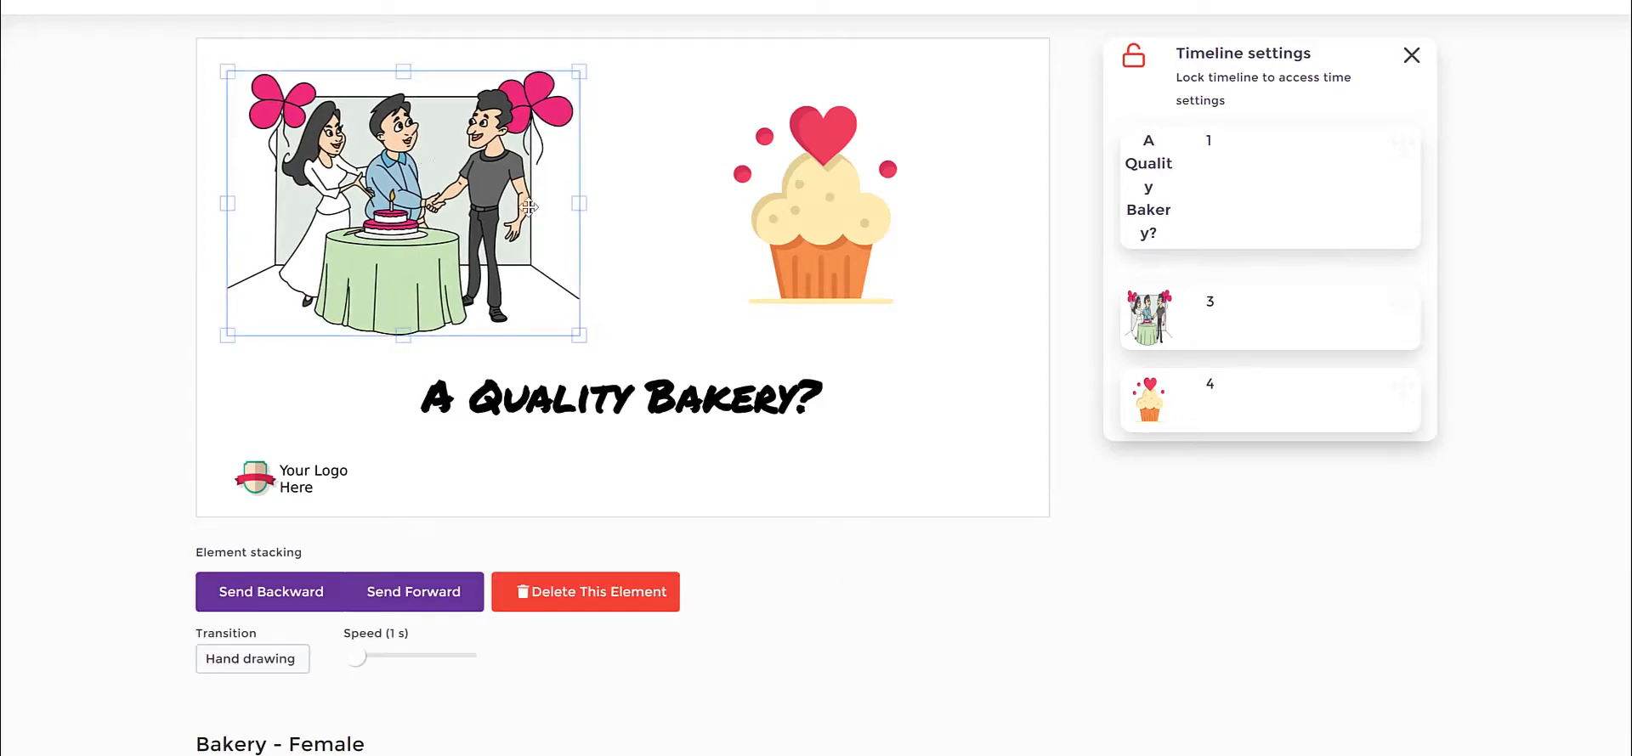
drag(822, 243, 801, 228)
drag(917, 314, 911, 289)
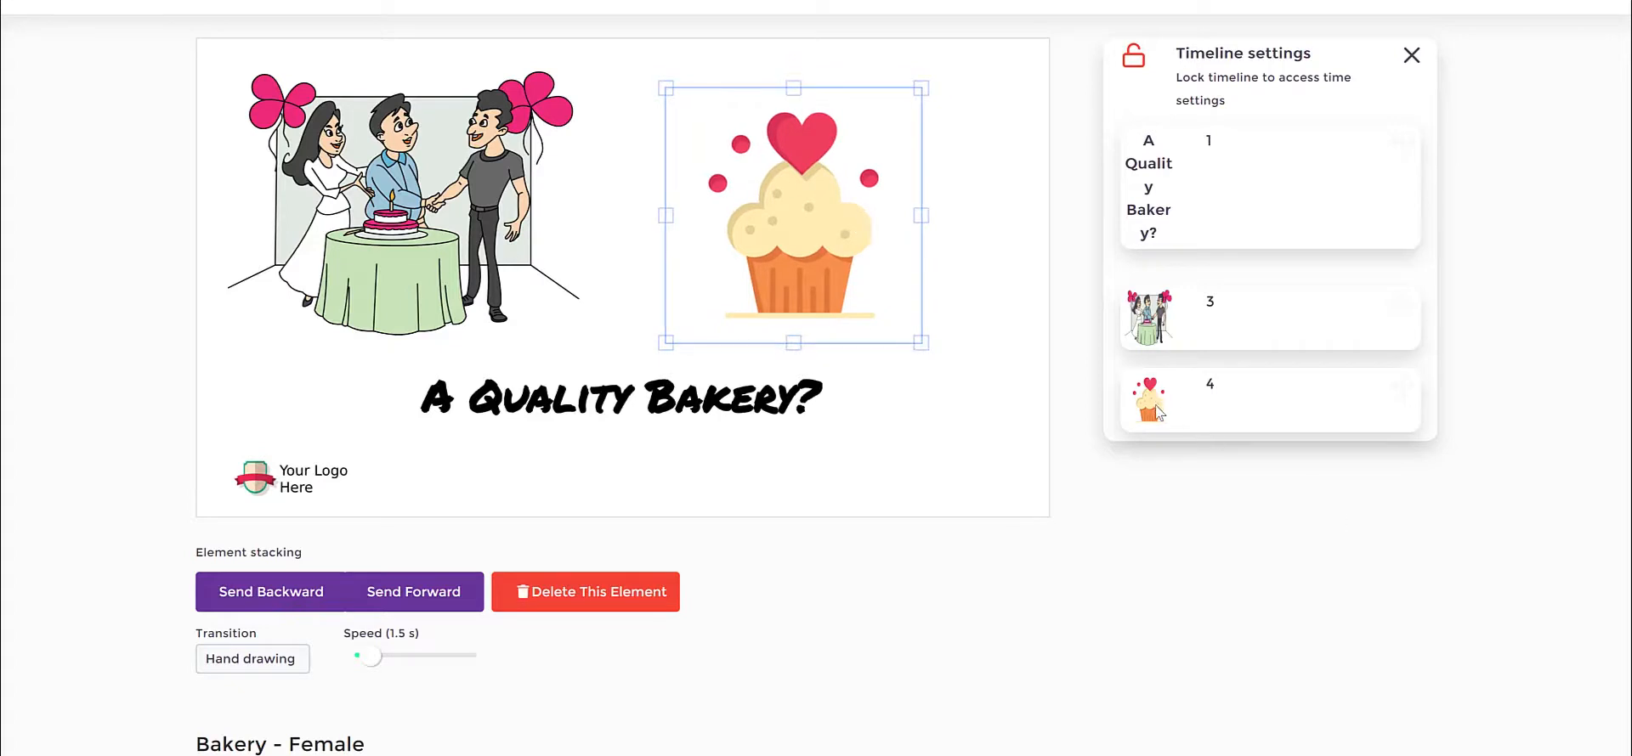
Step: Move the cupcake ahead of the cake party illustration in the timeline order and lock the timeline
drag(1158, 412, 1163, 286)
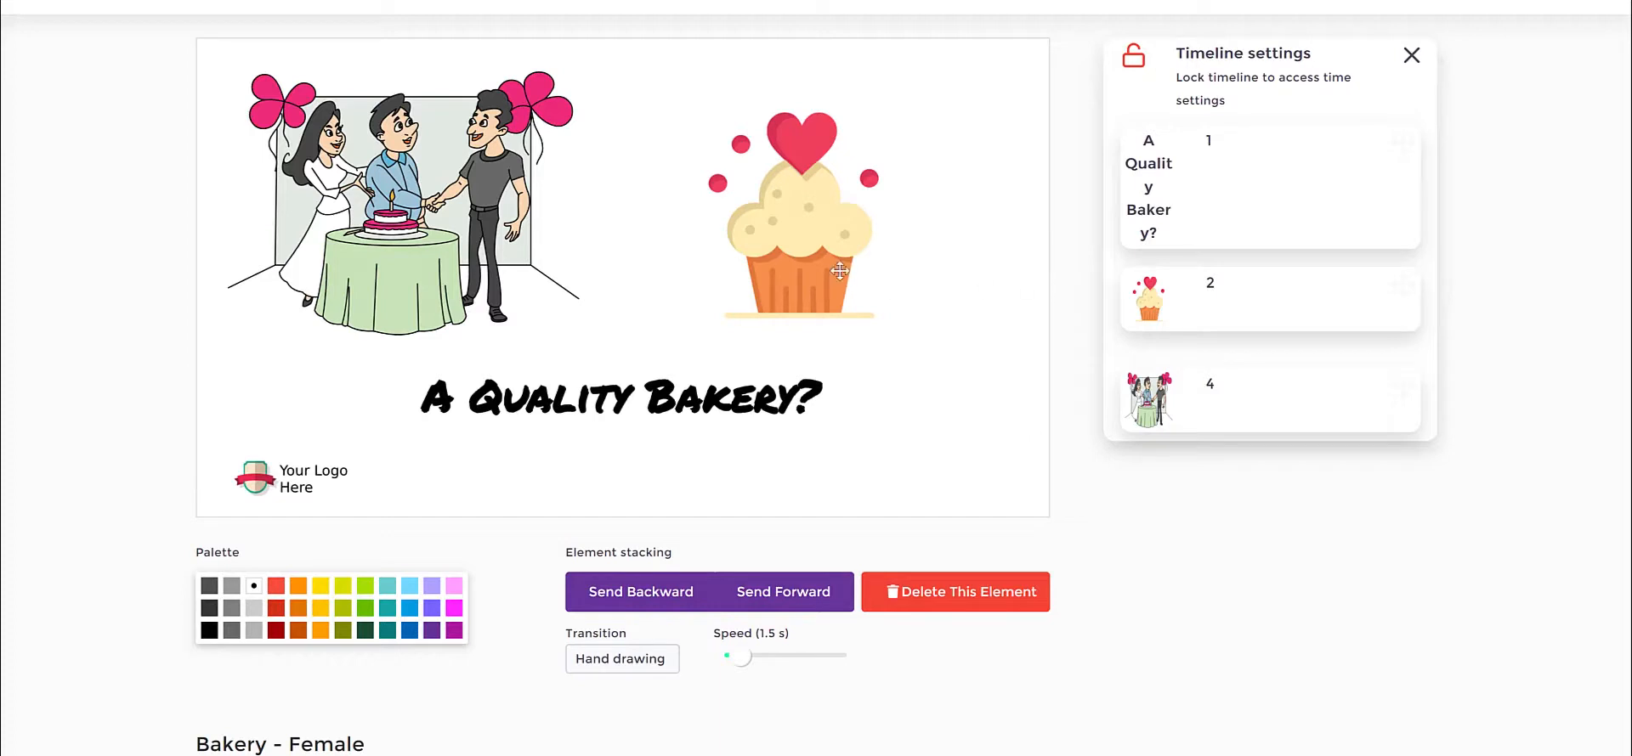
click(814, 205)
click(502, 221)
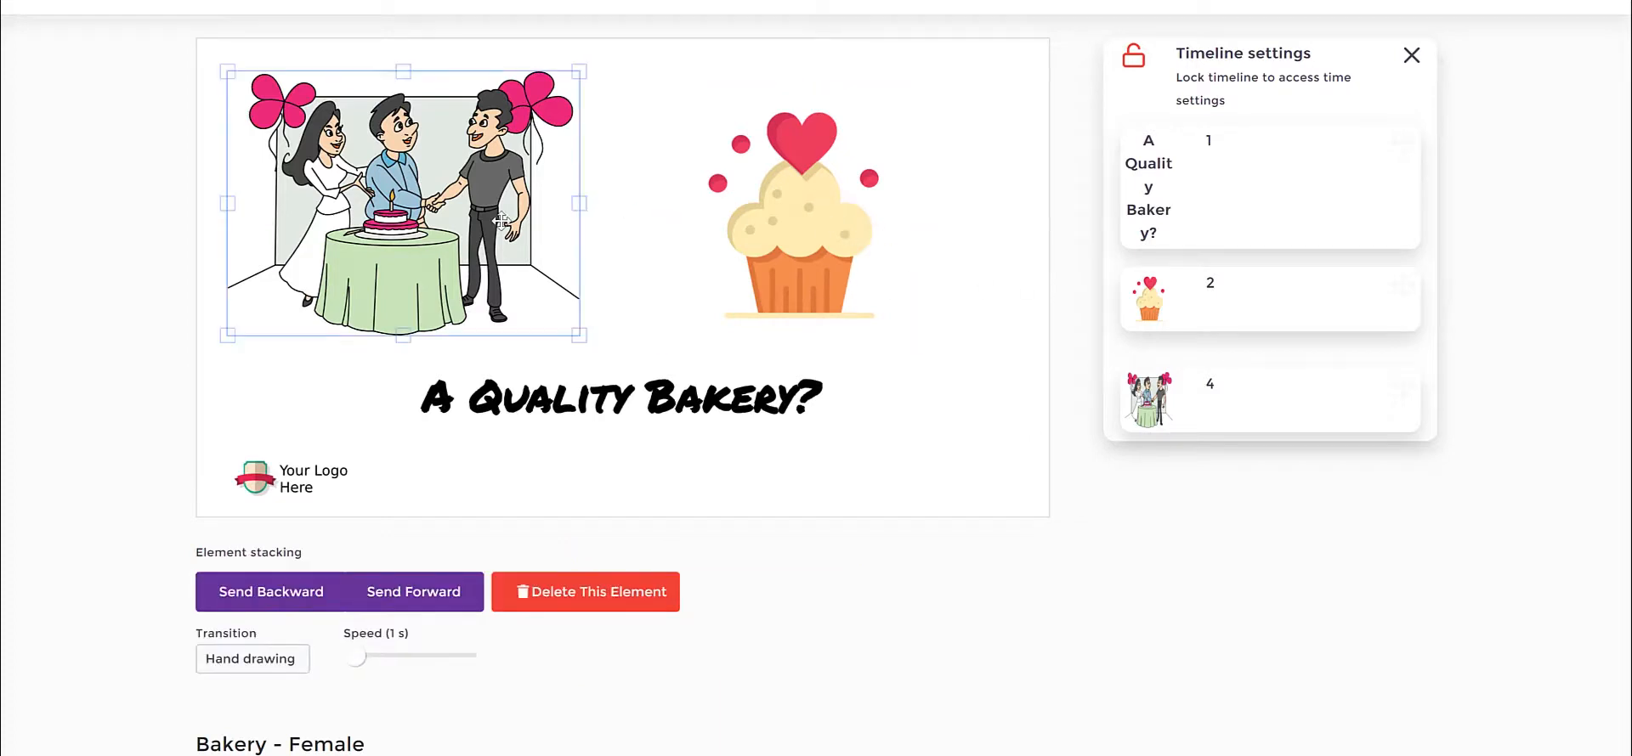
click(1038, 302)
click(816, 306)
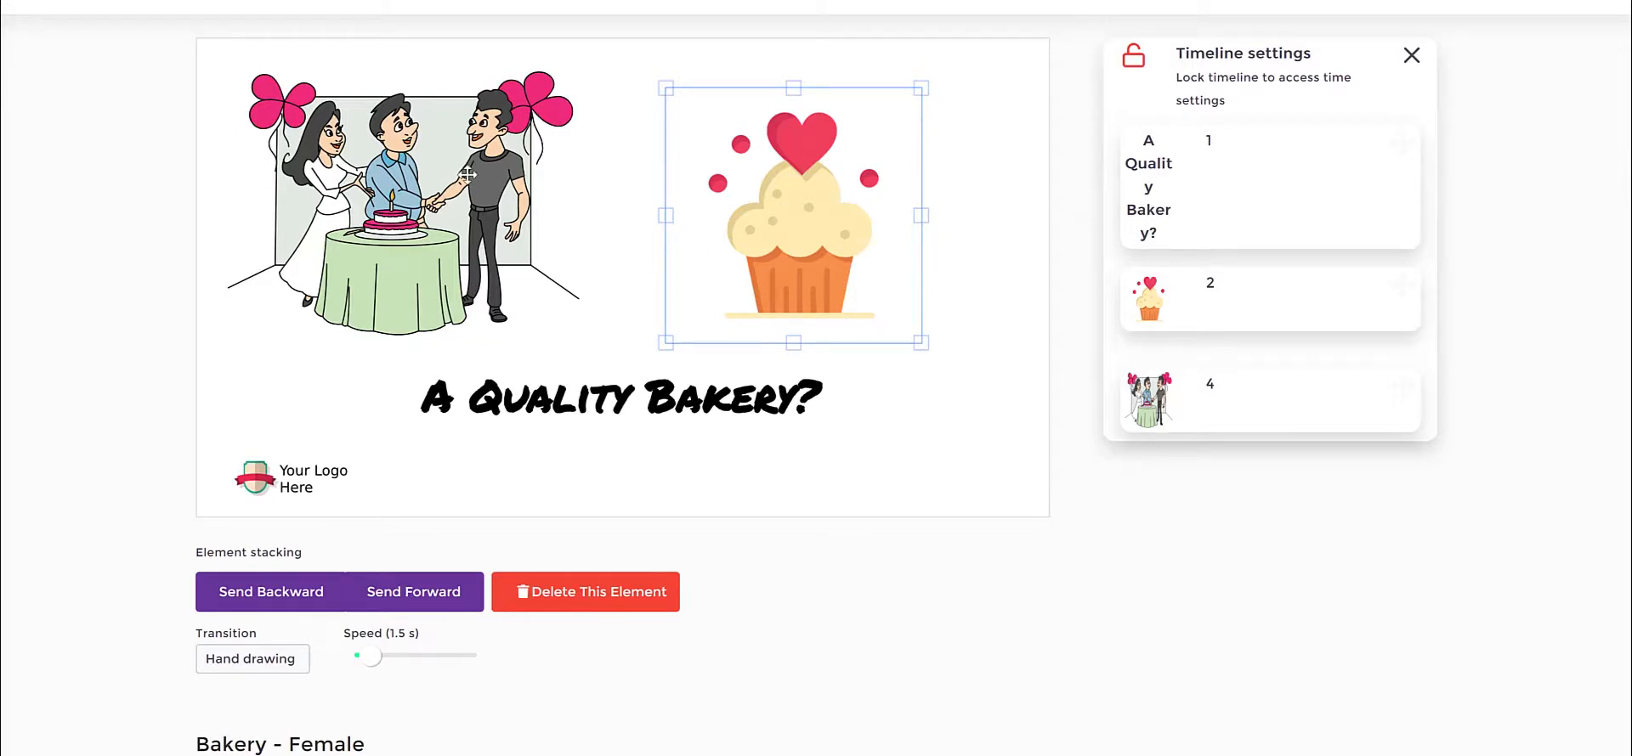
click(1141, 69)
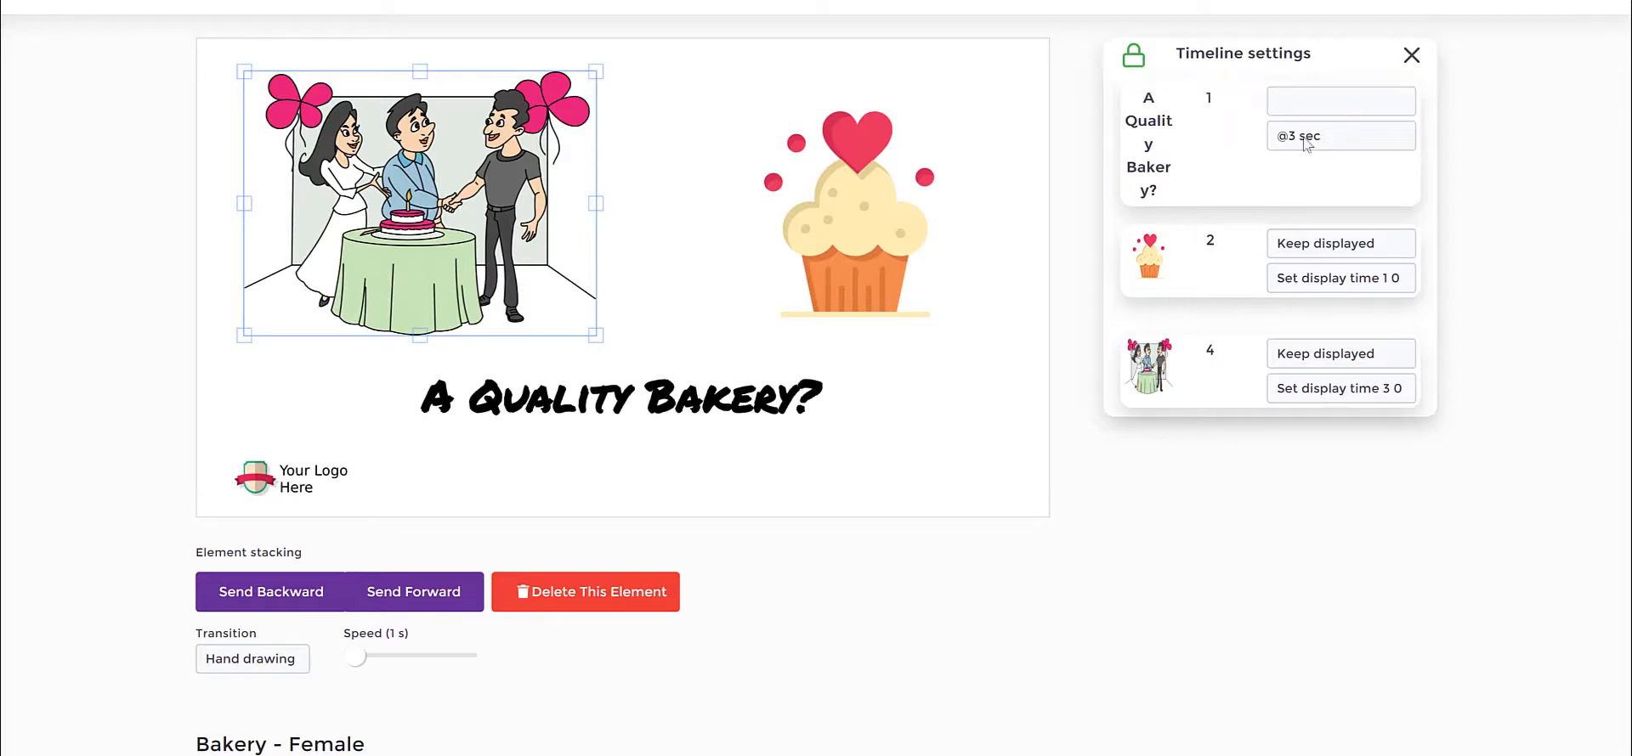
Step: Examine the keep displayed, hide and display time options of the title, cupcake and cake party illustration in the timeline
click(1312, 102)
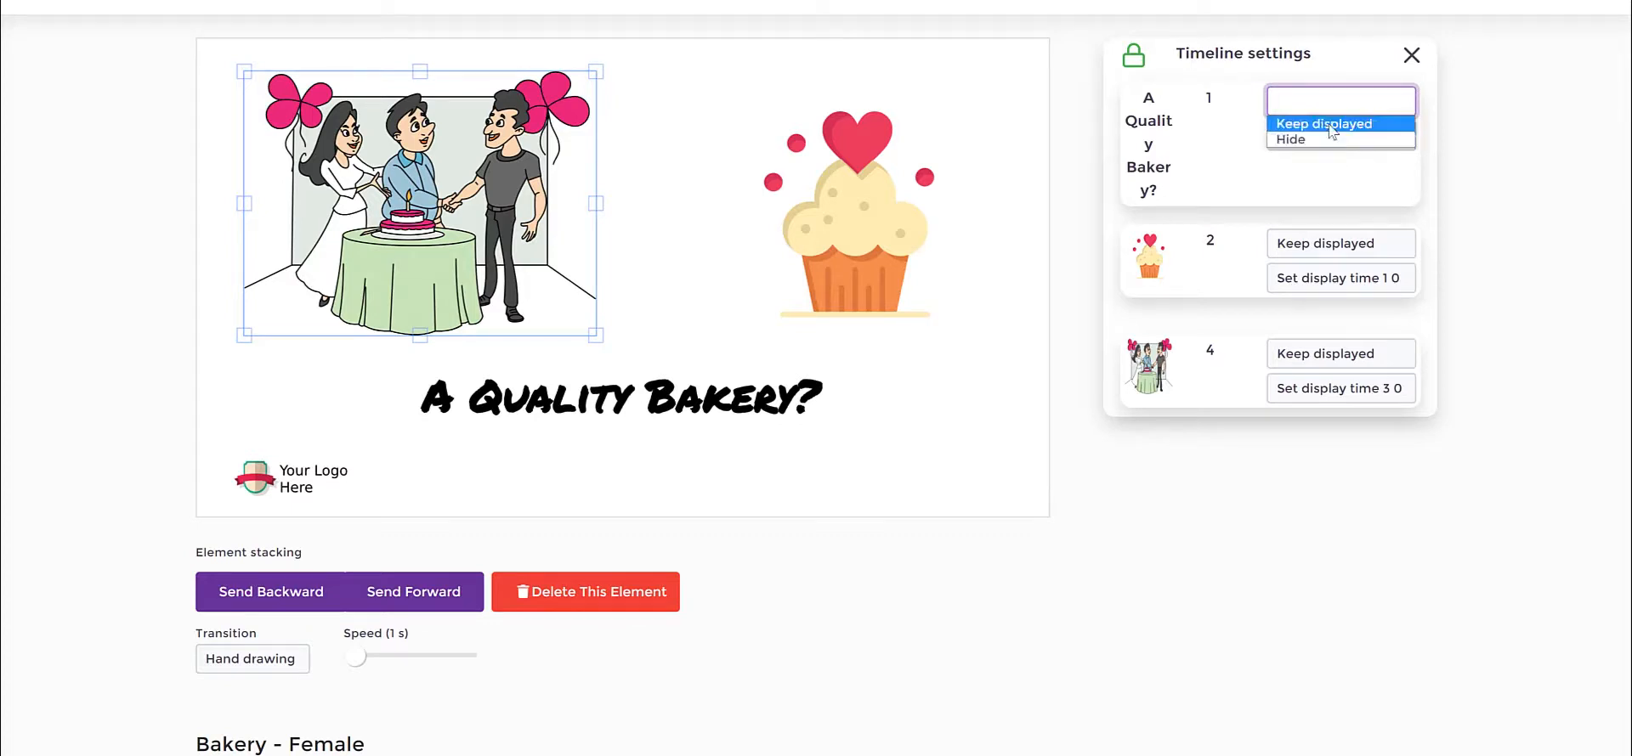
click(1333, 253)
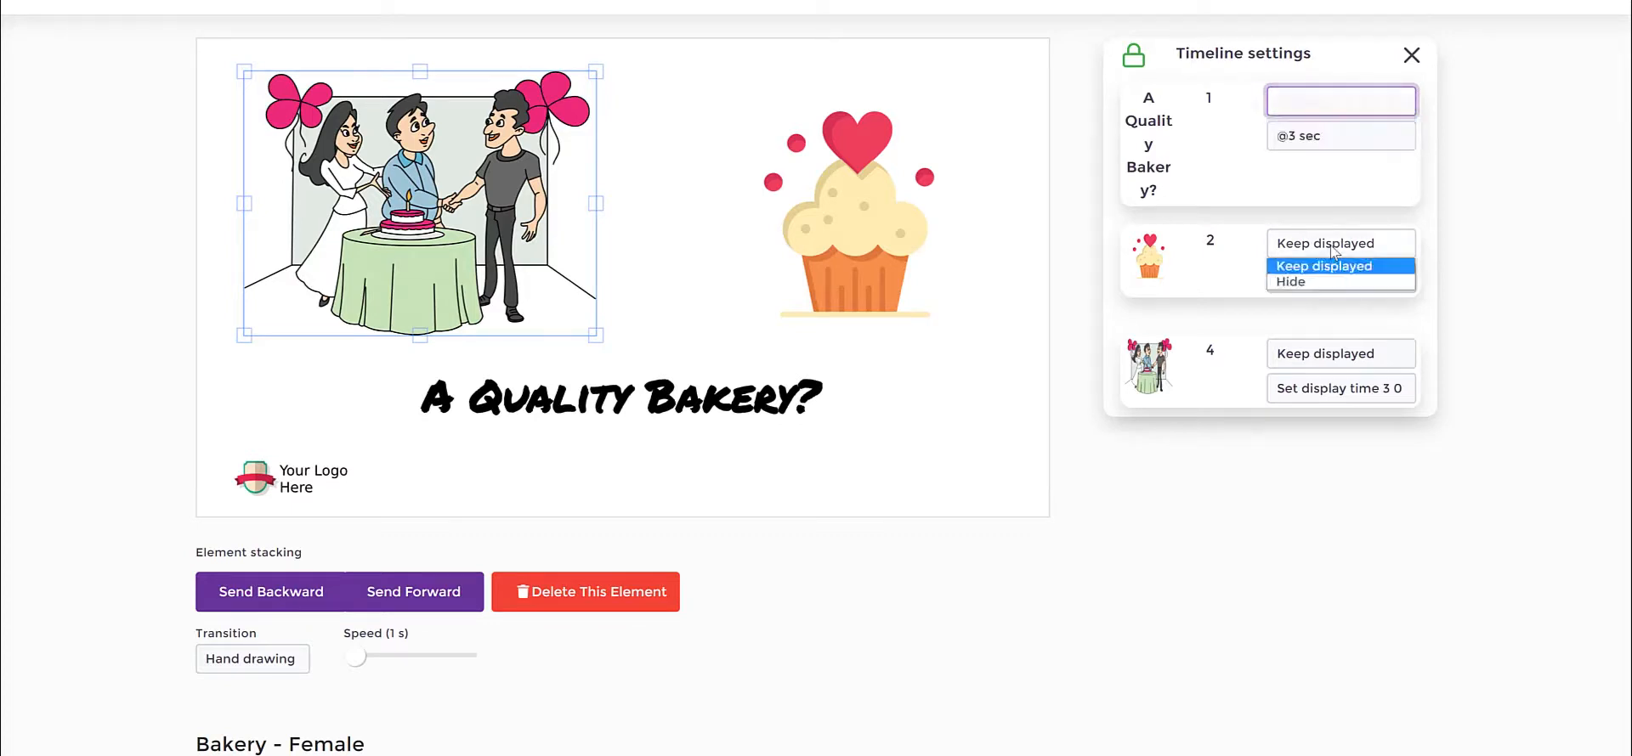
click(1351, 244)
click(1371, 281)
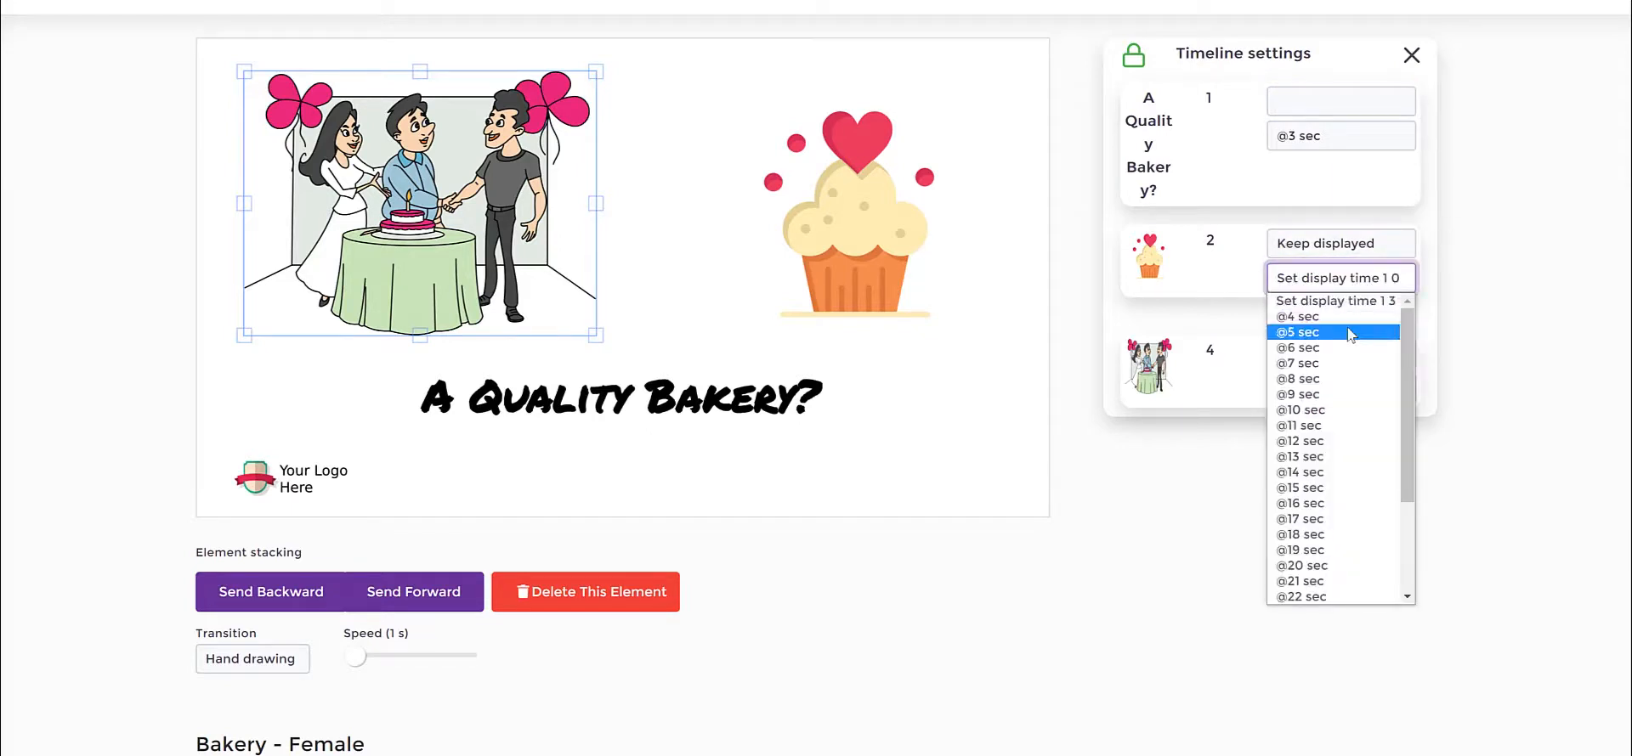
click(1414, 244)
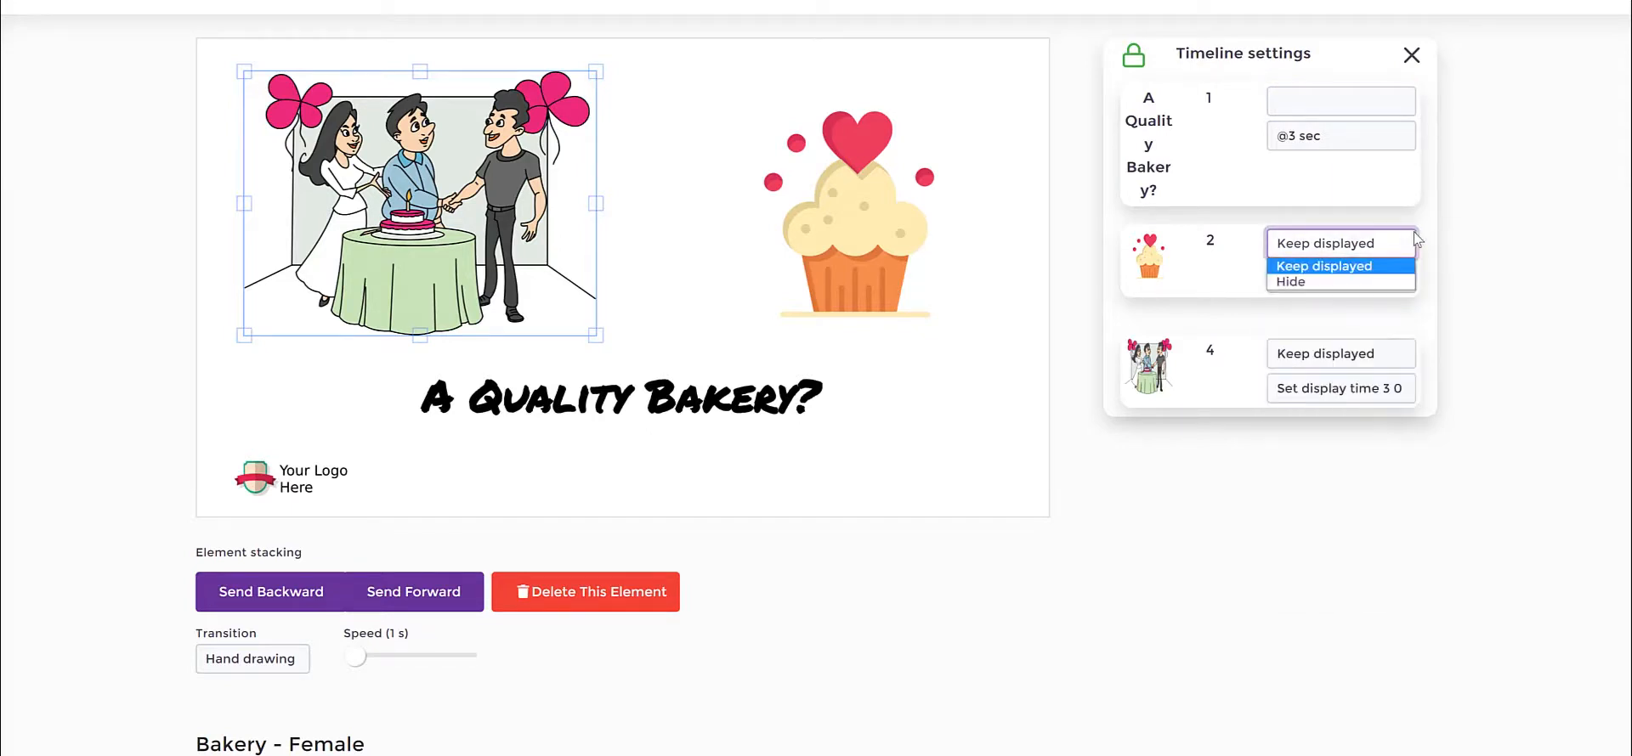
click(1415, 243)
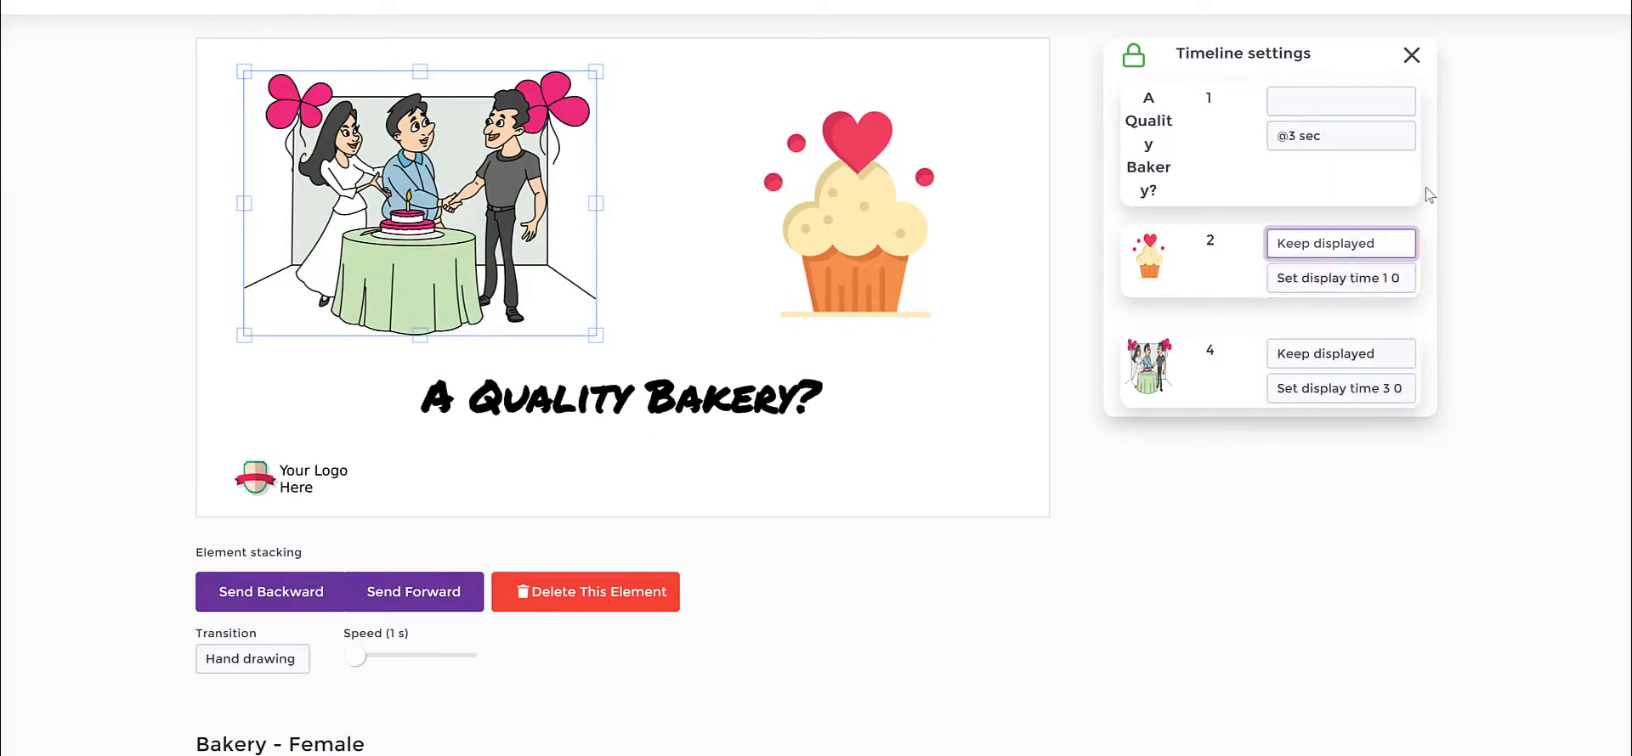
click(1347, 361)
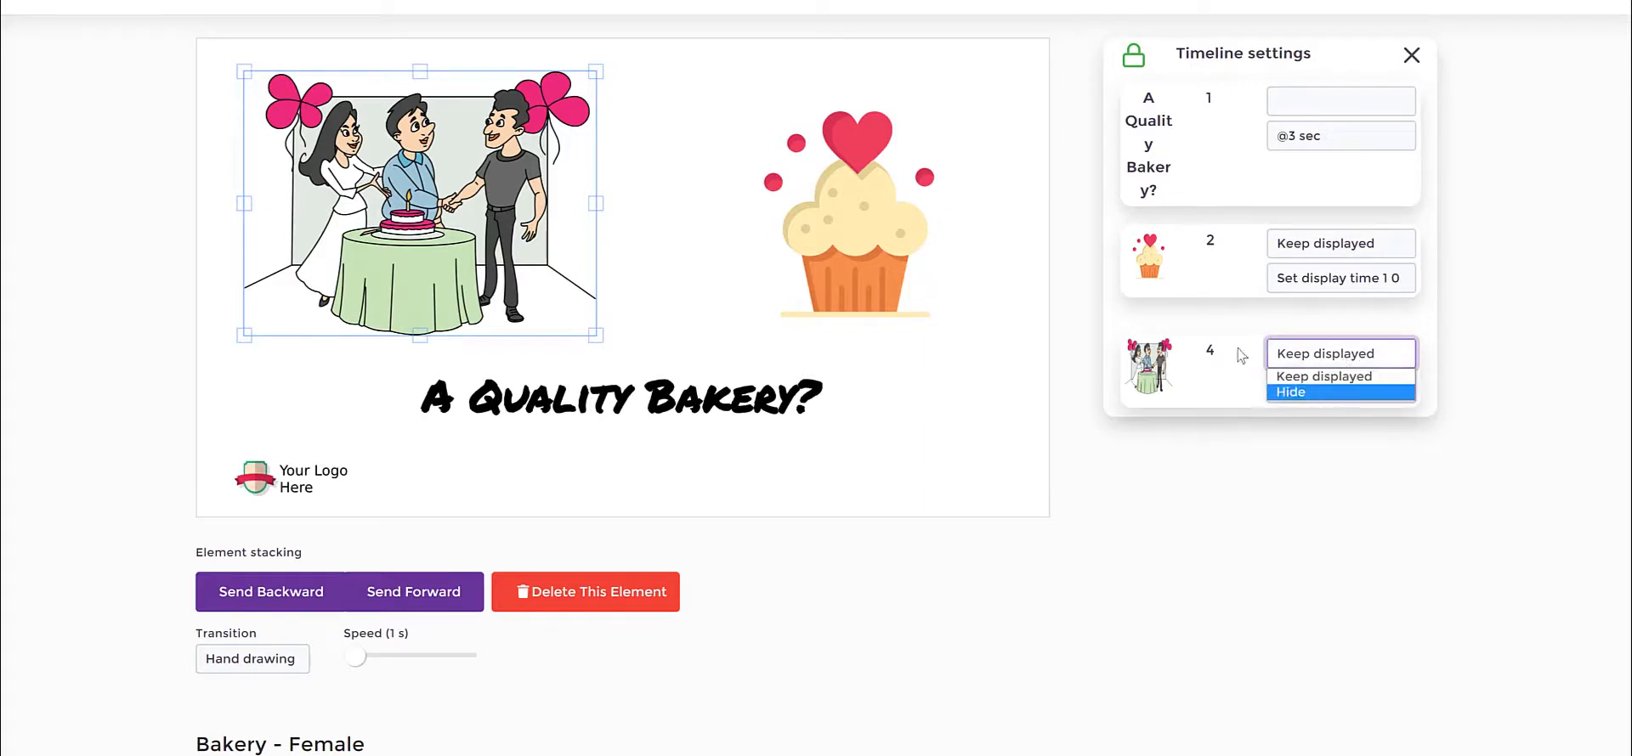
click(1305, 374)
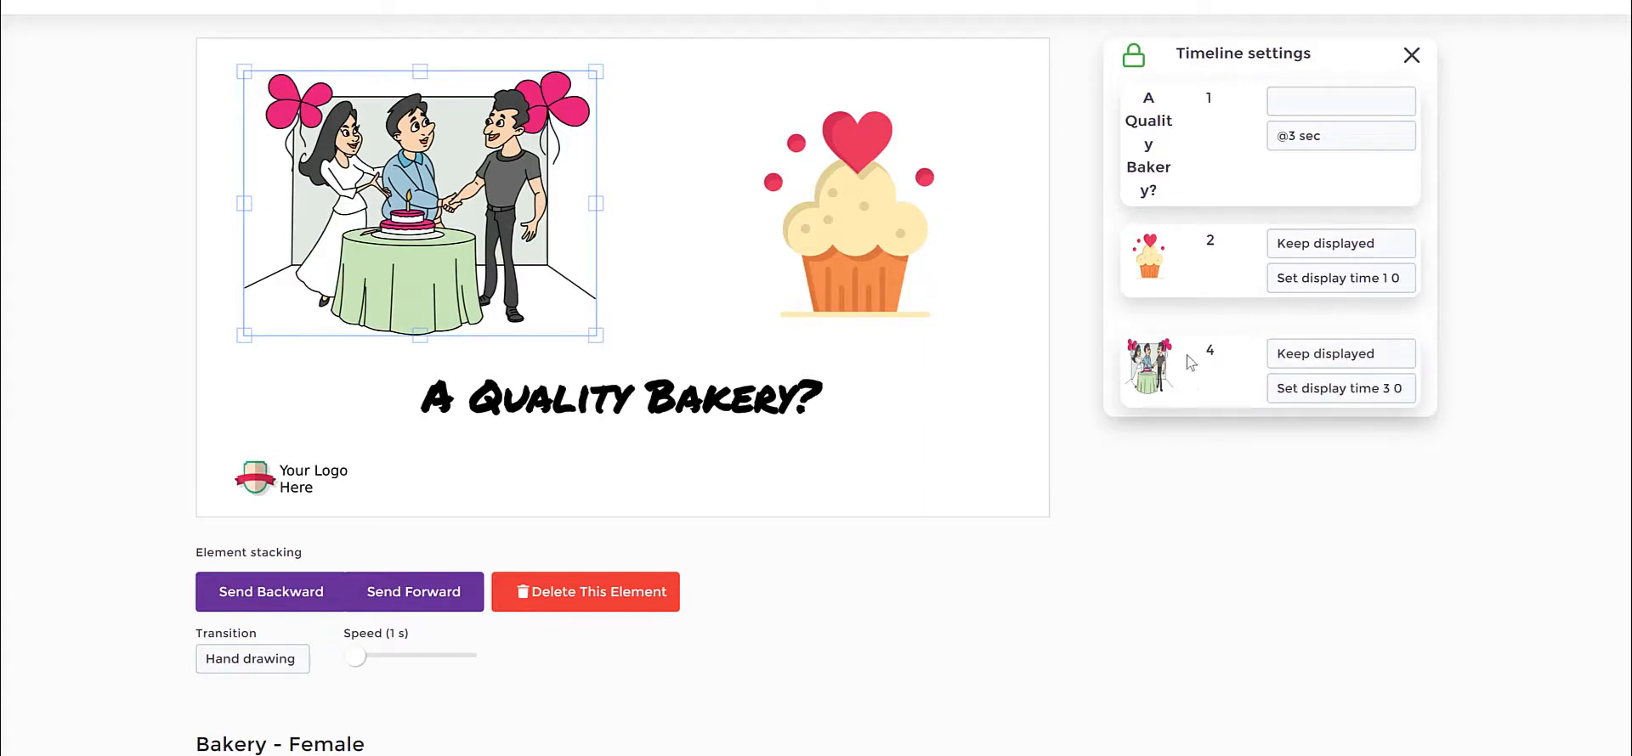
Step: Reposition the cake party illustration and the cupcake side by side above the title, and deselect them
click(857, 230)
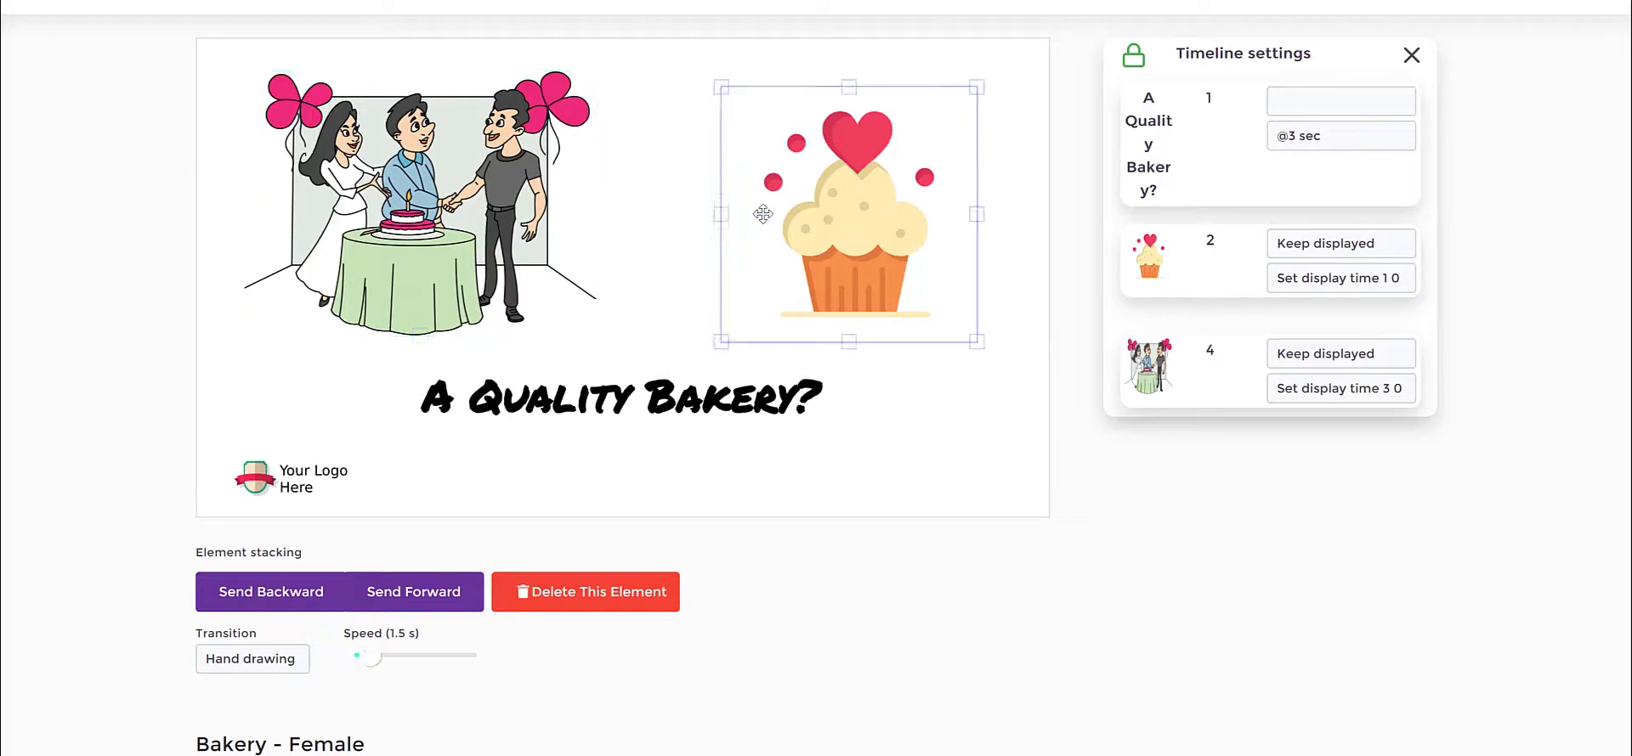
drag(381, 207, 422, 140)
drag(837, 187, 707, 198)
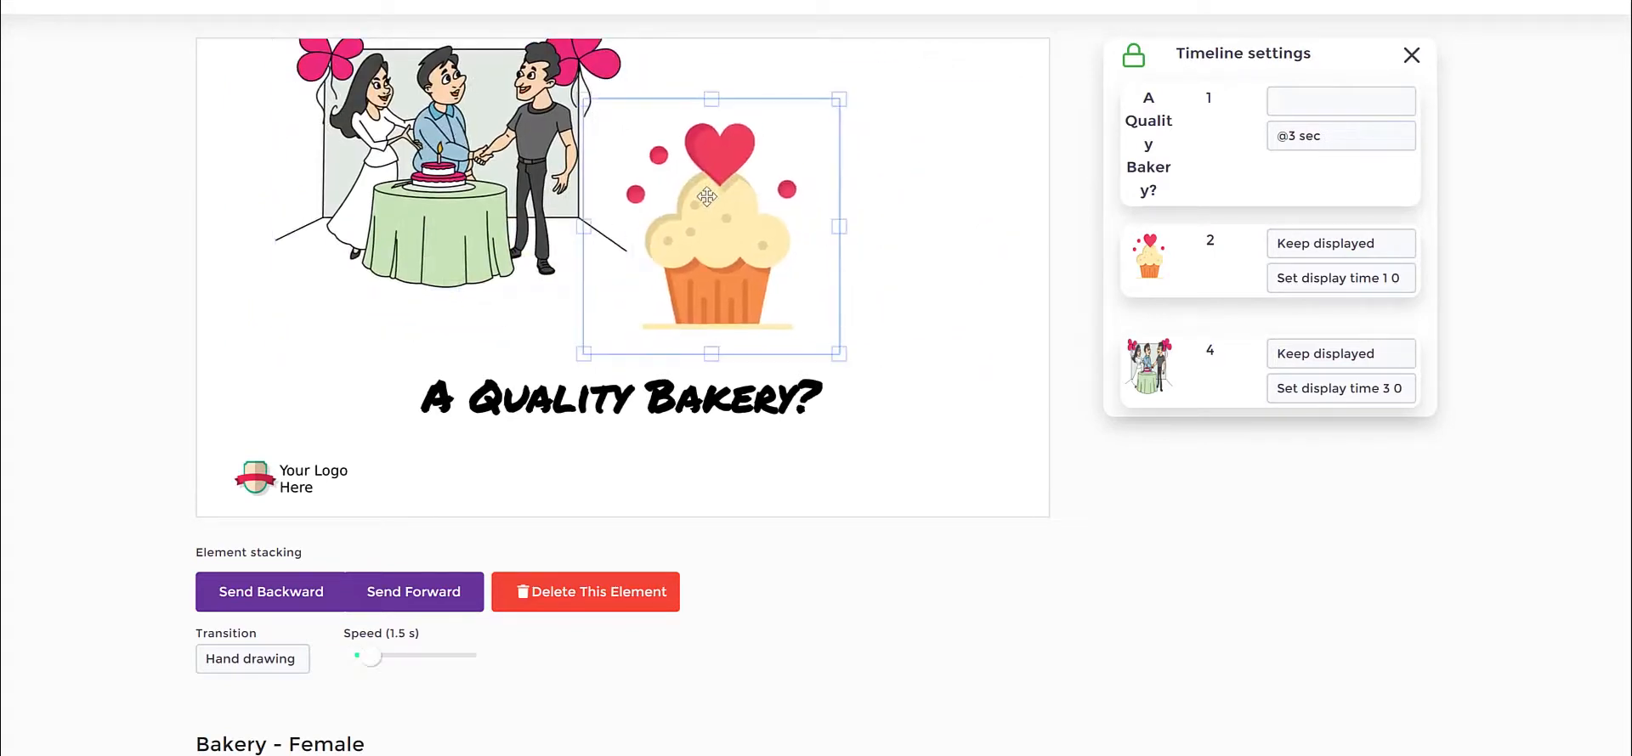
drag(468, 154, 514, 223)
drag(726, 248, 845, 251)
drag(385, 208, 421, 216)
mouse_move(792, 212)
mouse_down()
mouse_move(779, 195)
mouse_move(812, 211)
mouse_up()
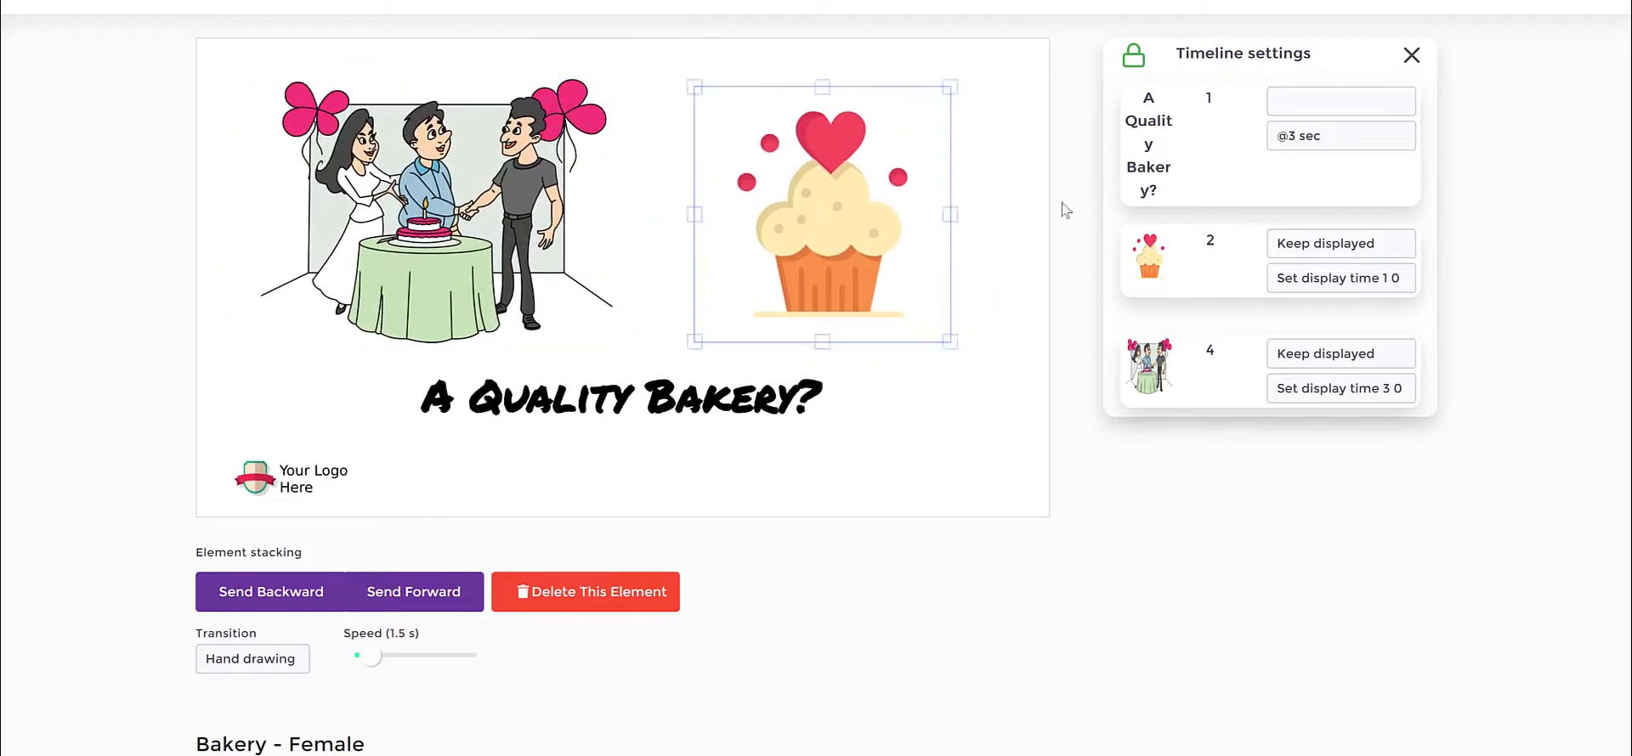
click(999, 323)
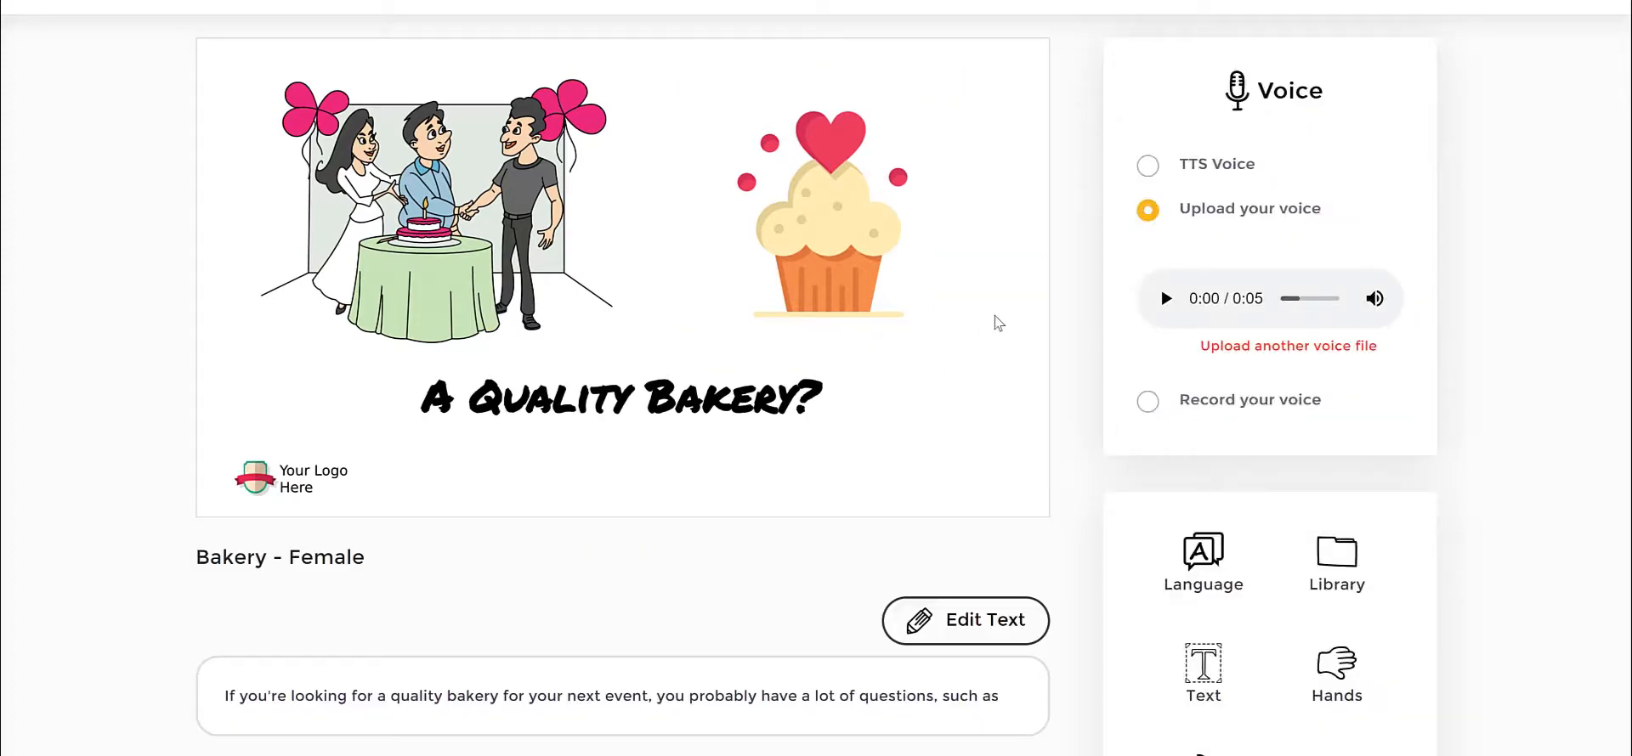
Step: Start adding a text element to slide 1 and browse the available fonts, keeping Primer
scroll(1441, 285, down, 1)
scroll(1442, 285, up, 2)
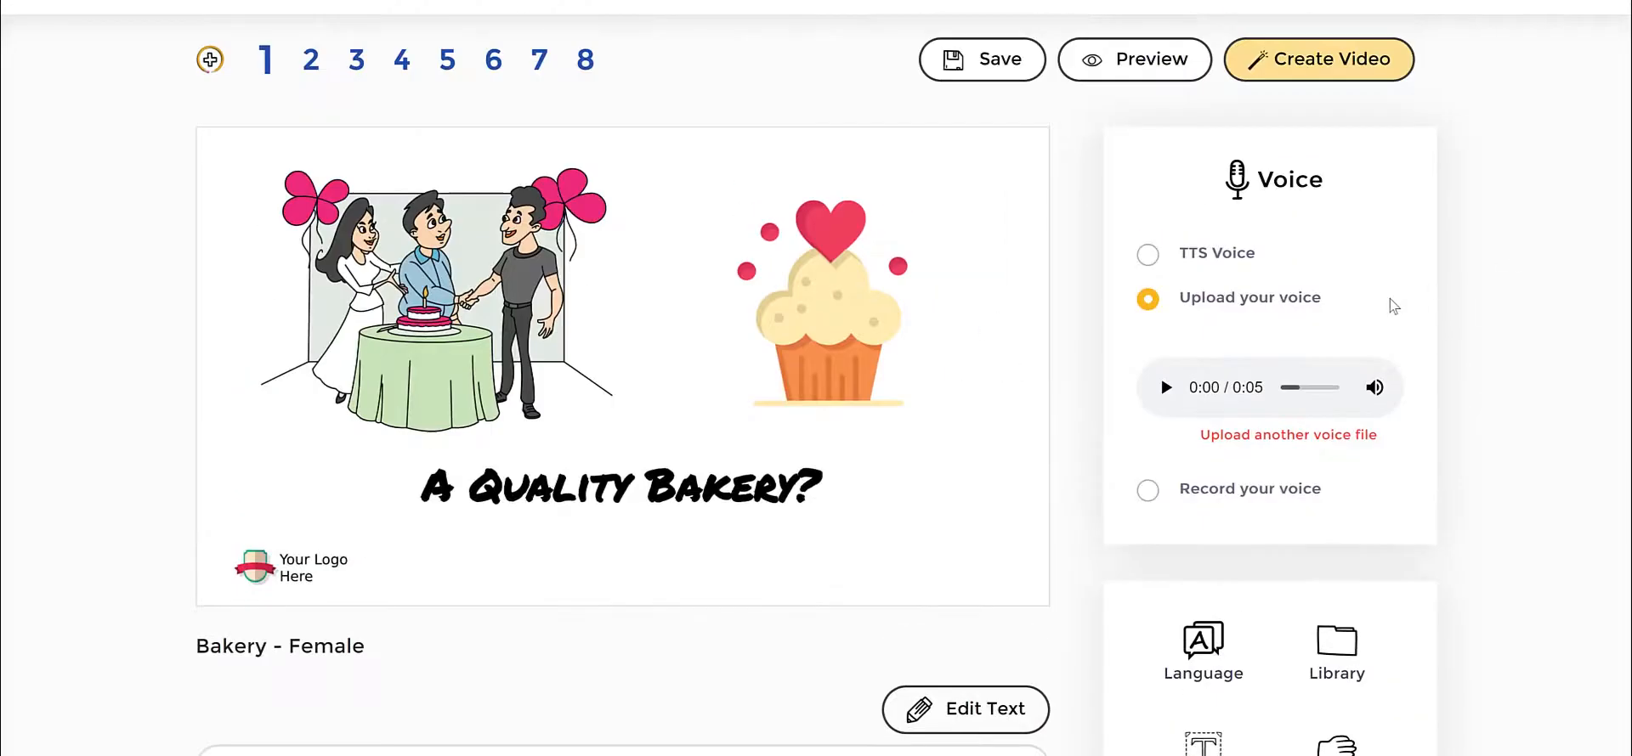
scroll(1085, 266, down, 2)
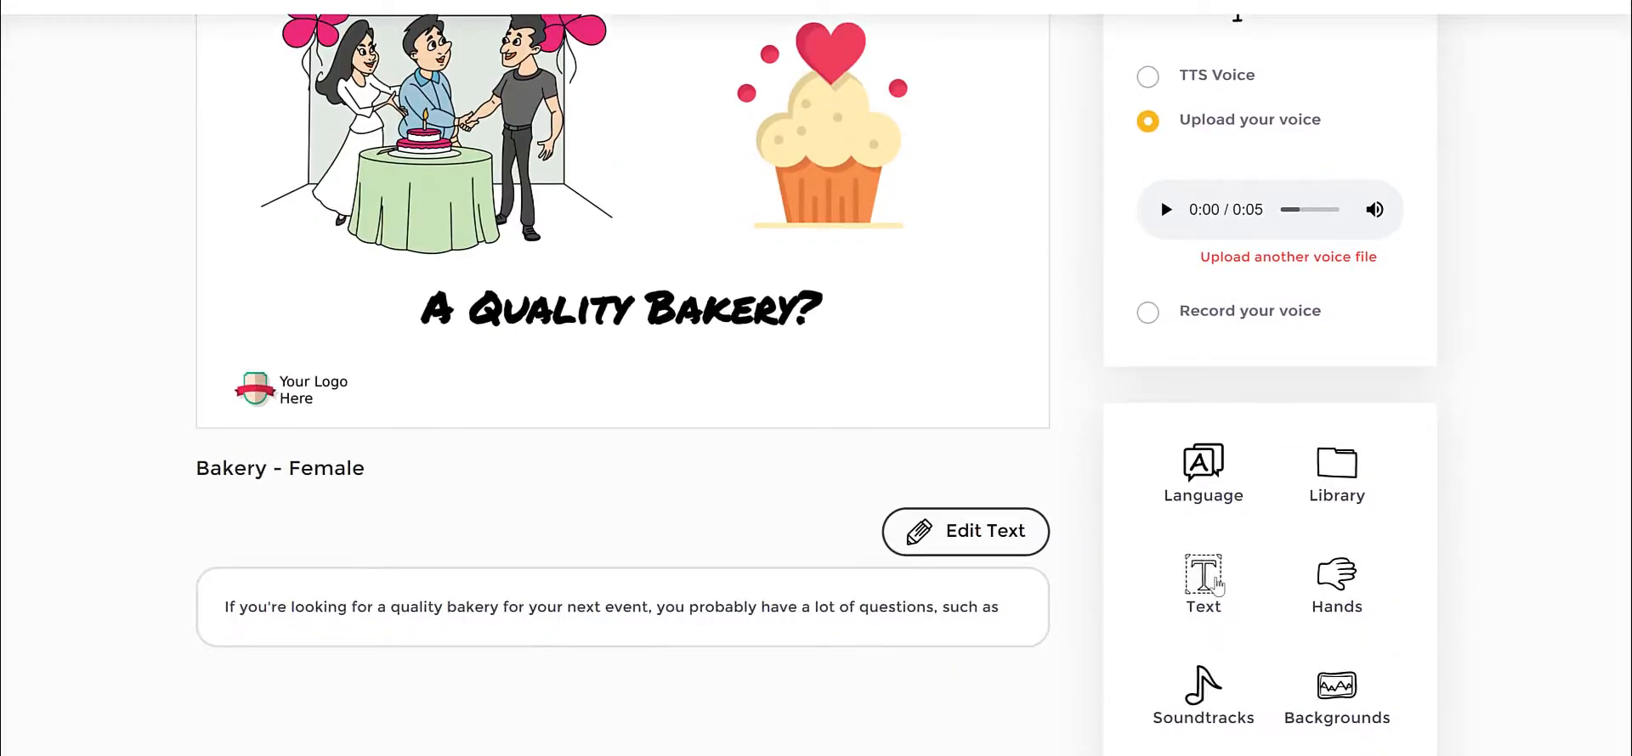
click(1216, 583)
click(570, 100)
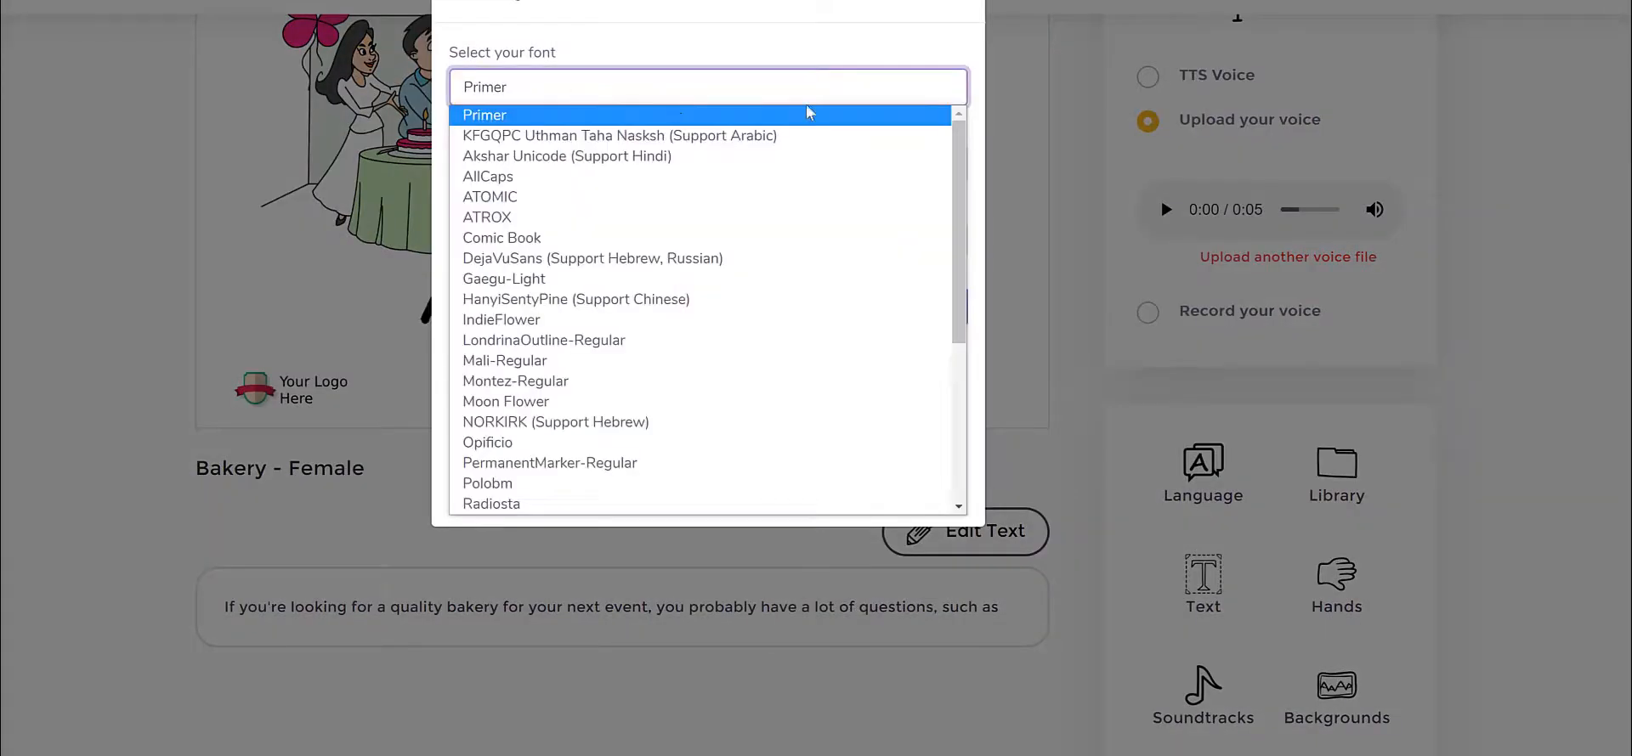
mouse_move(961, 141)
mouse_down()
mouse_move(978, 306)
mouse_move(965, 144)
mouse_up()
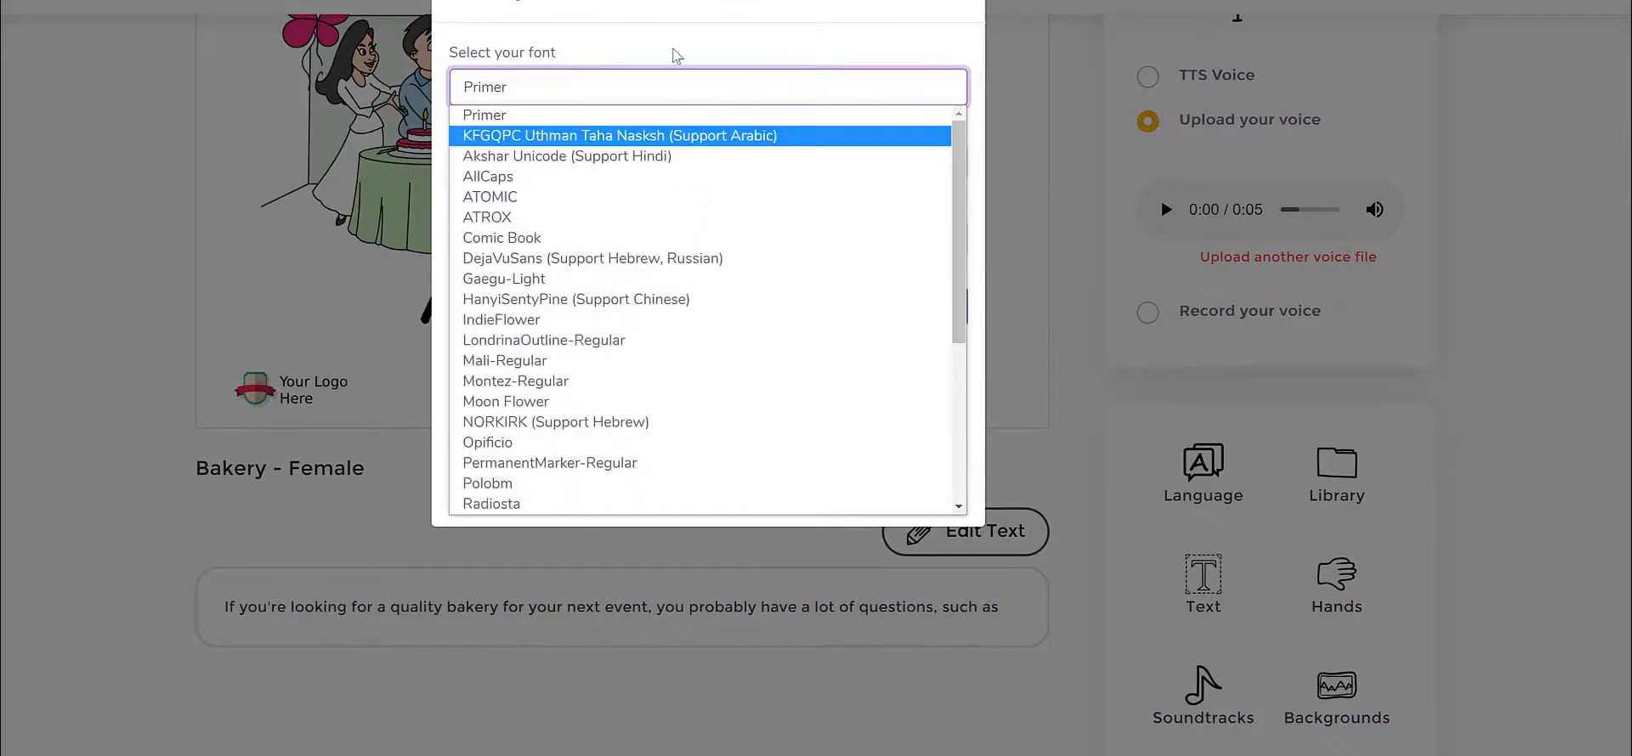
click(675, 47)
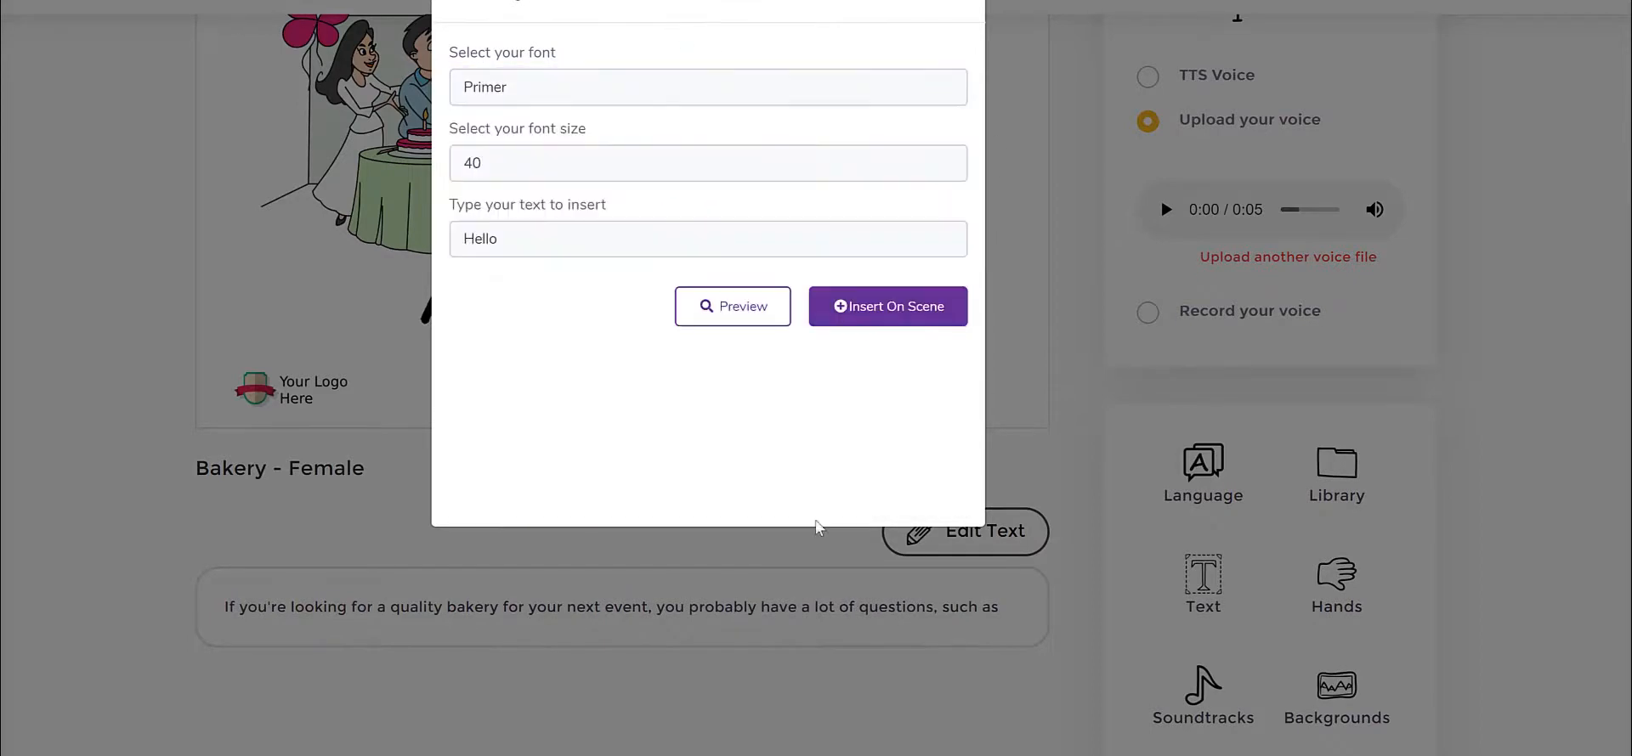
Step: Insert the text "Get A Special Discount Today" on slide 1 at font size 50
double_click(510, 244)
text(Get A Special)
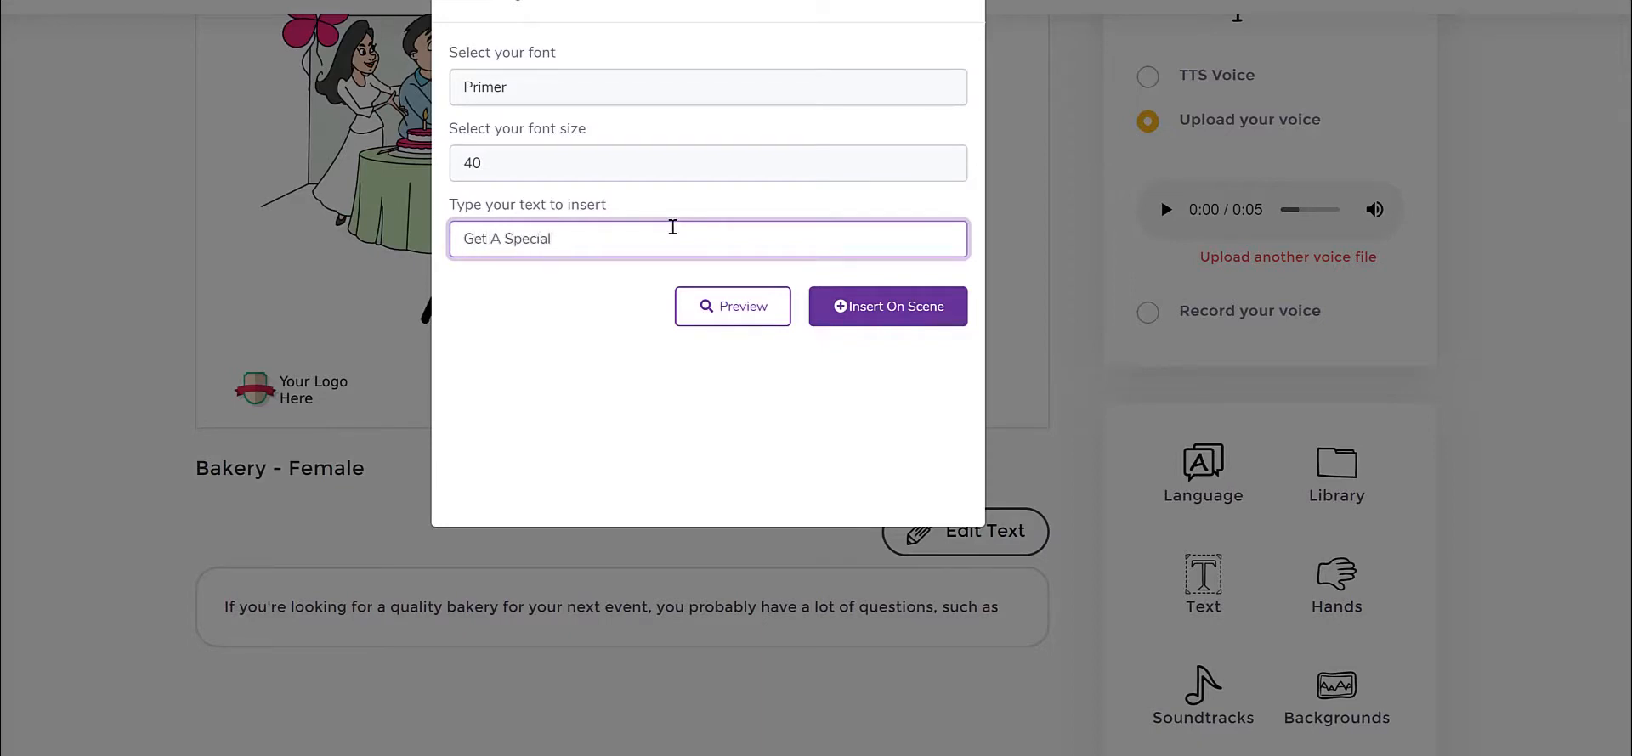
text( Discount Today)
click(568, 166)
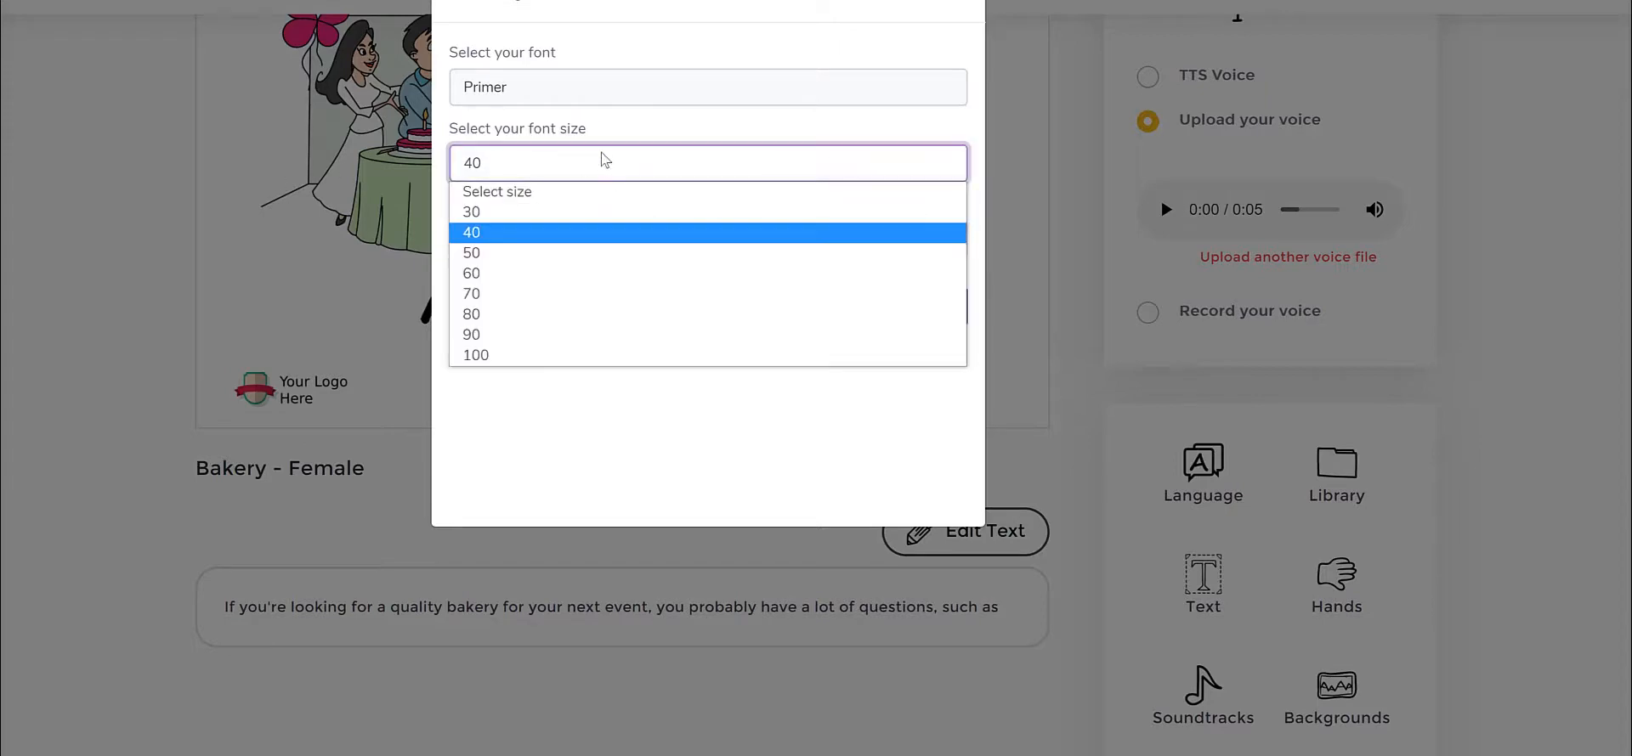
click(493, 253)
click(852, 308)
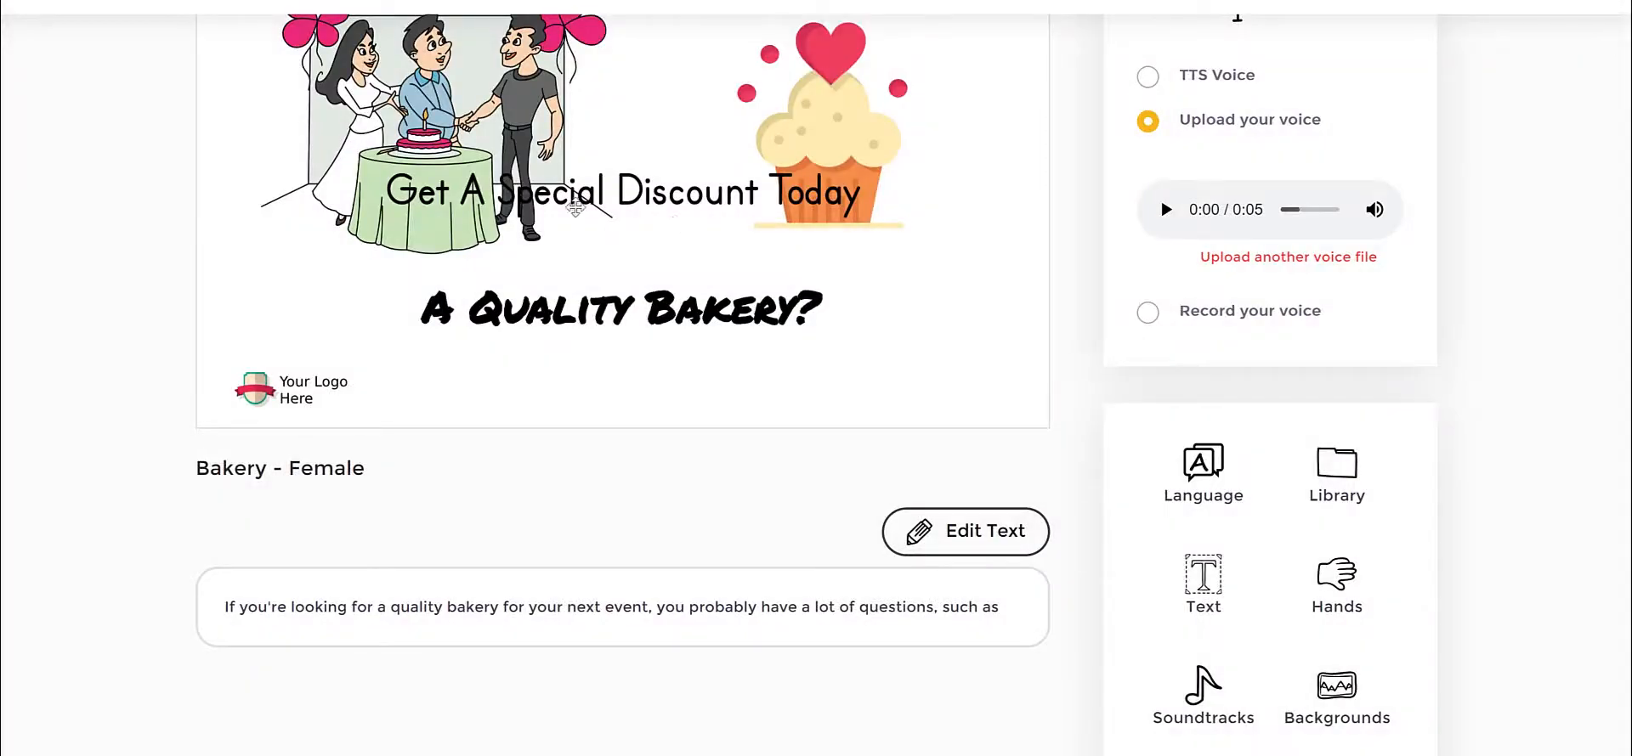
Step: Move the "Get A Special Discount Today" text to just below the title and delete the "A Quality Bakery?" title
drag(575, 206, 589, 369)
click(738, 311)
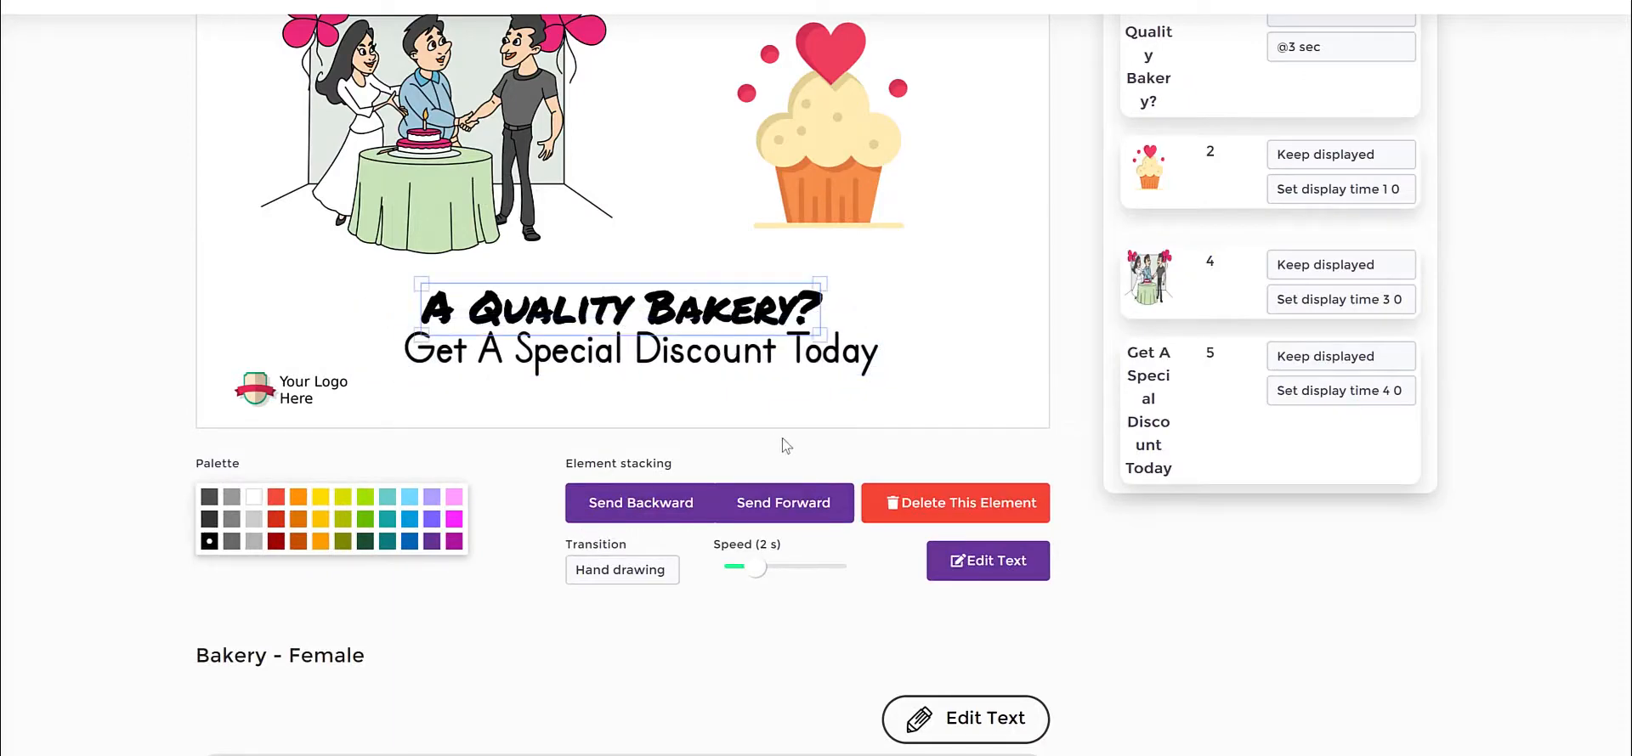
click(968, 513)
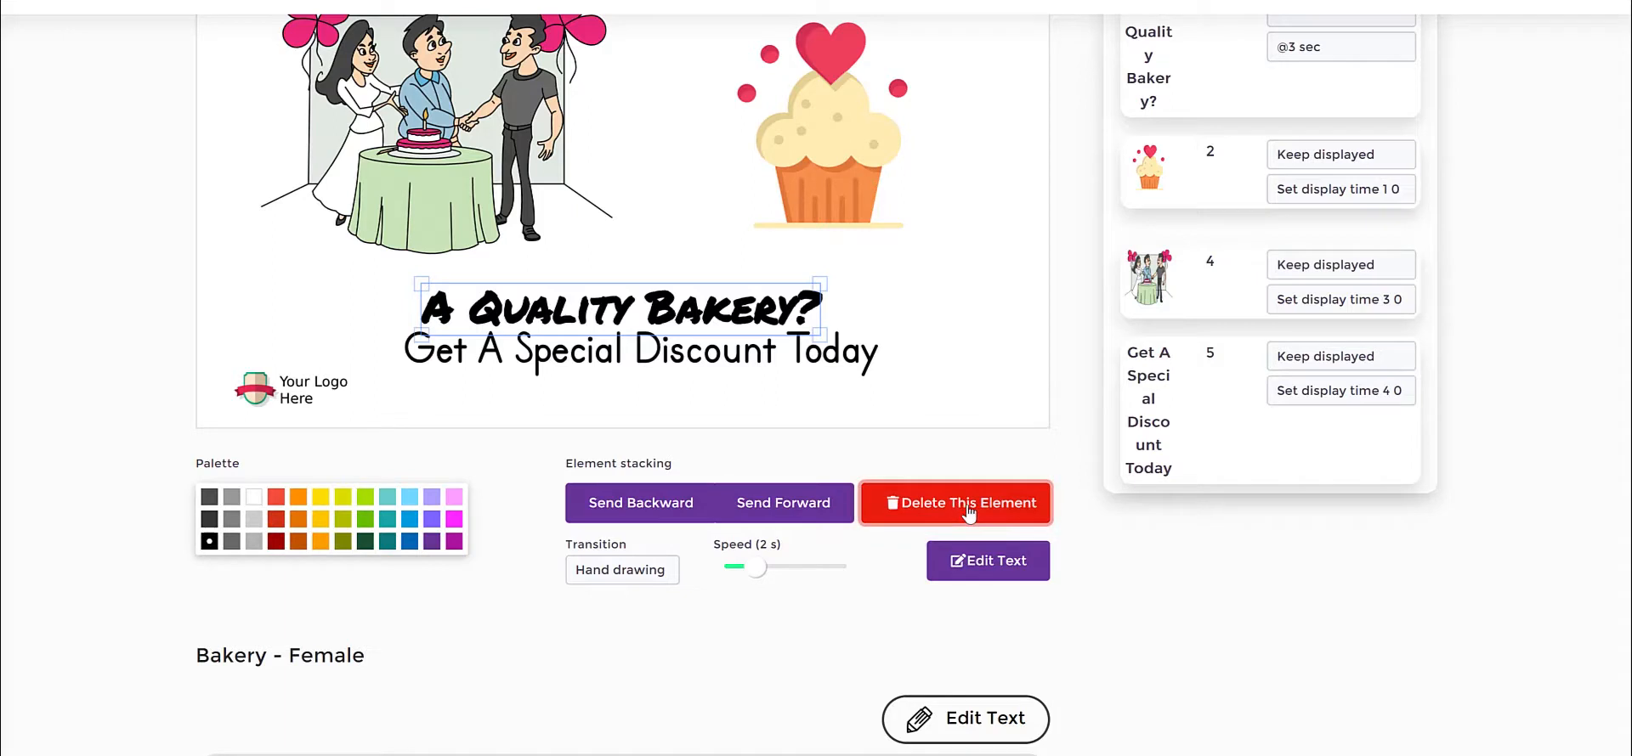
Step: Color the discount text dark red, keep its Hand drawing transition, and deselect it
click(715, 352)
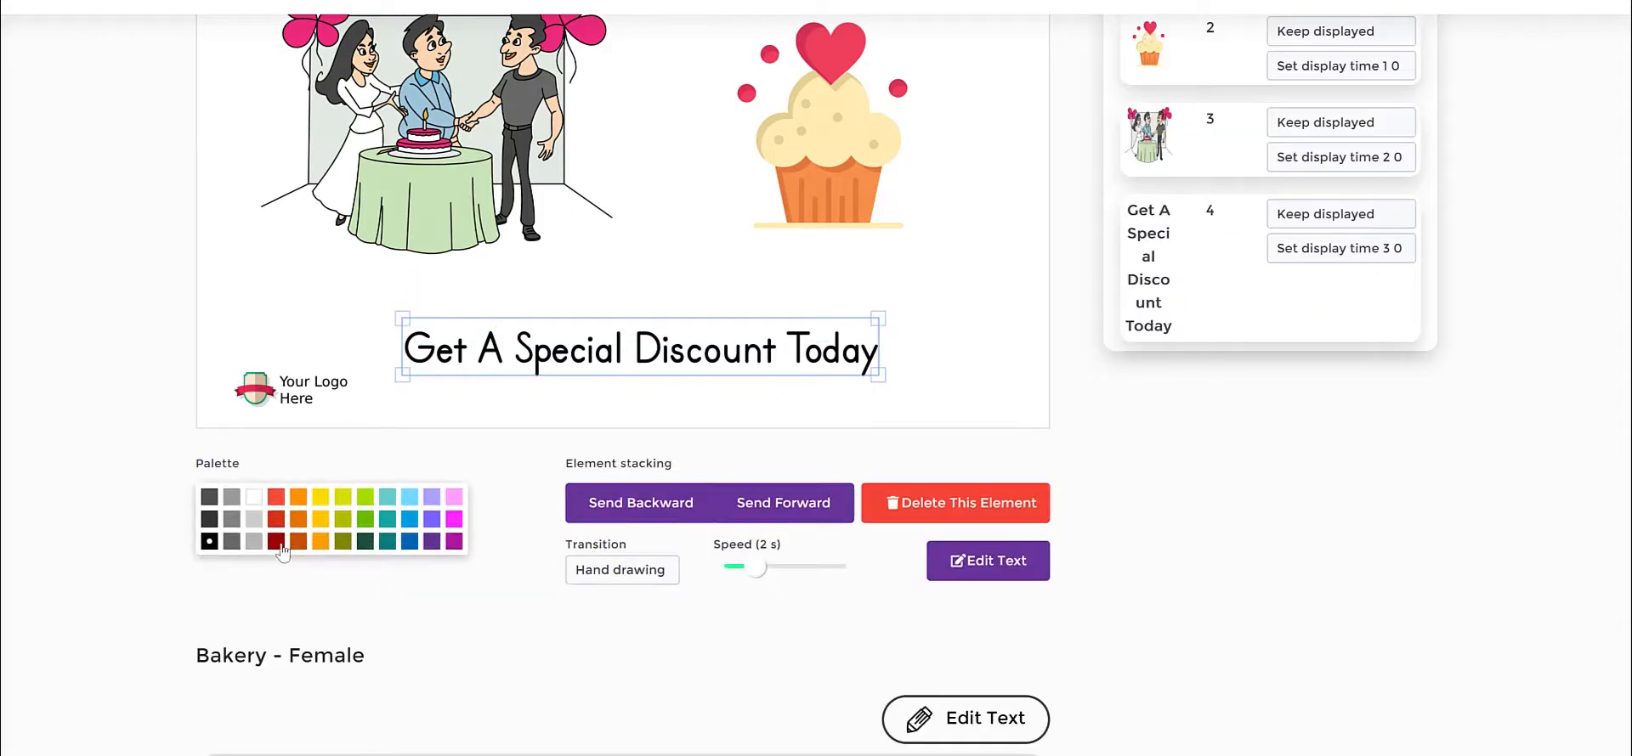
click(279, 546)
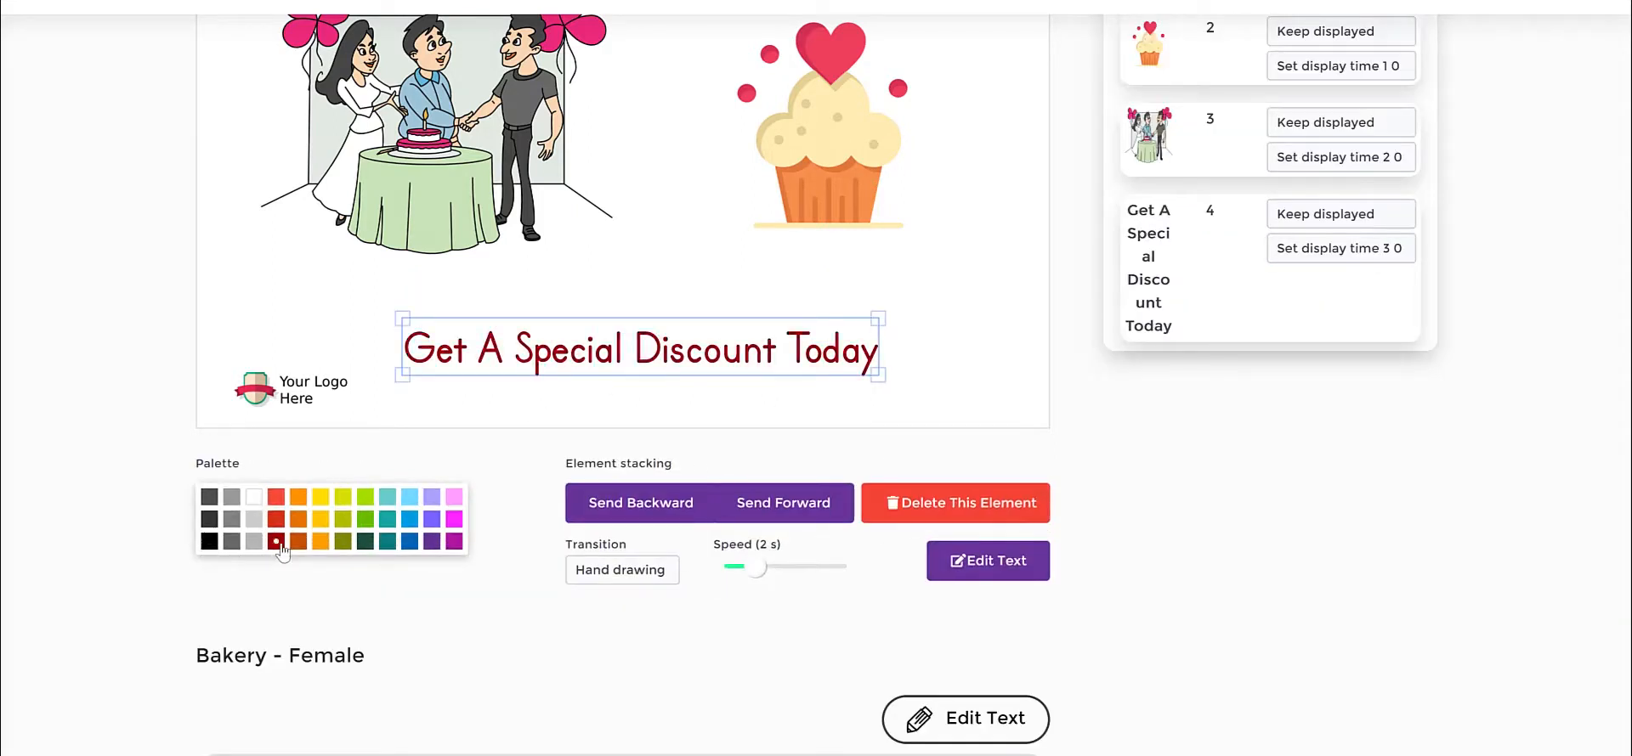
click(653, 576)
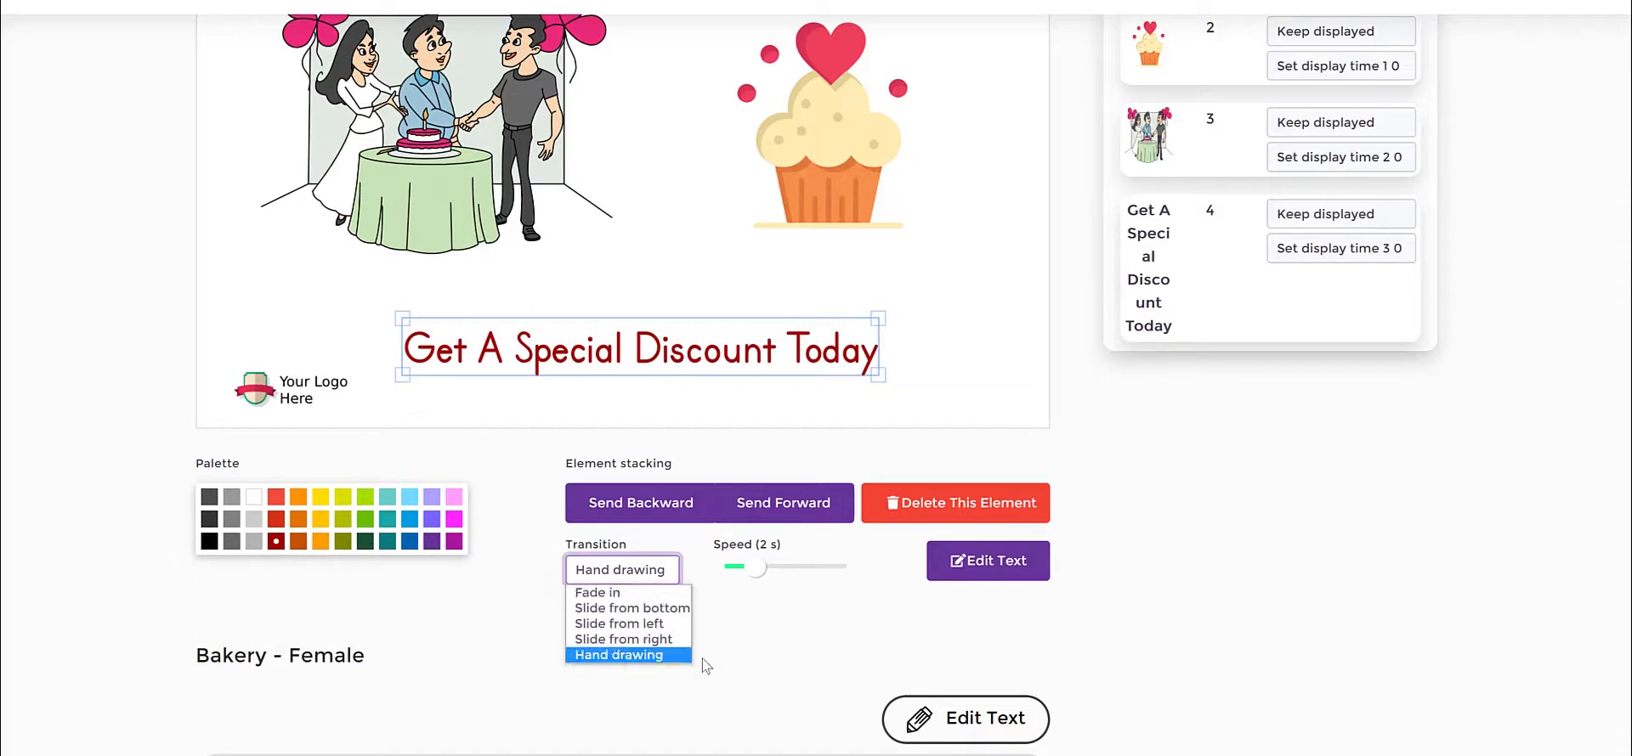
click(756, 655)
click(721, 273)
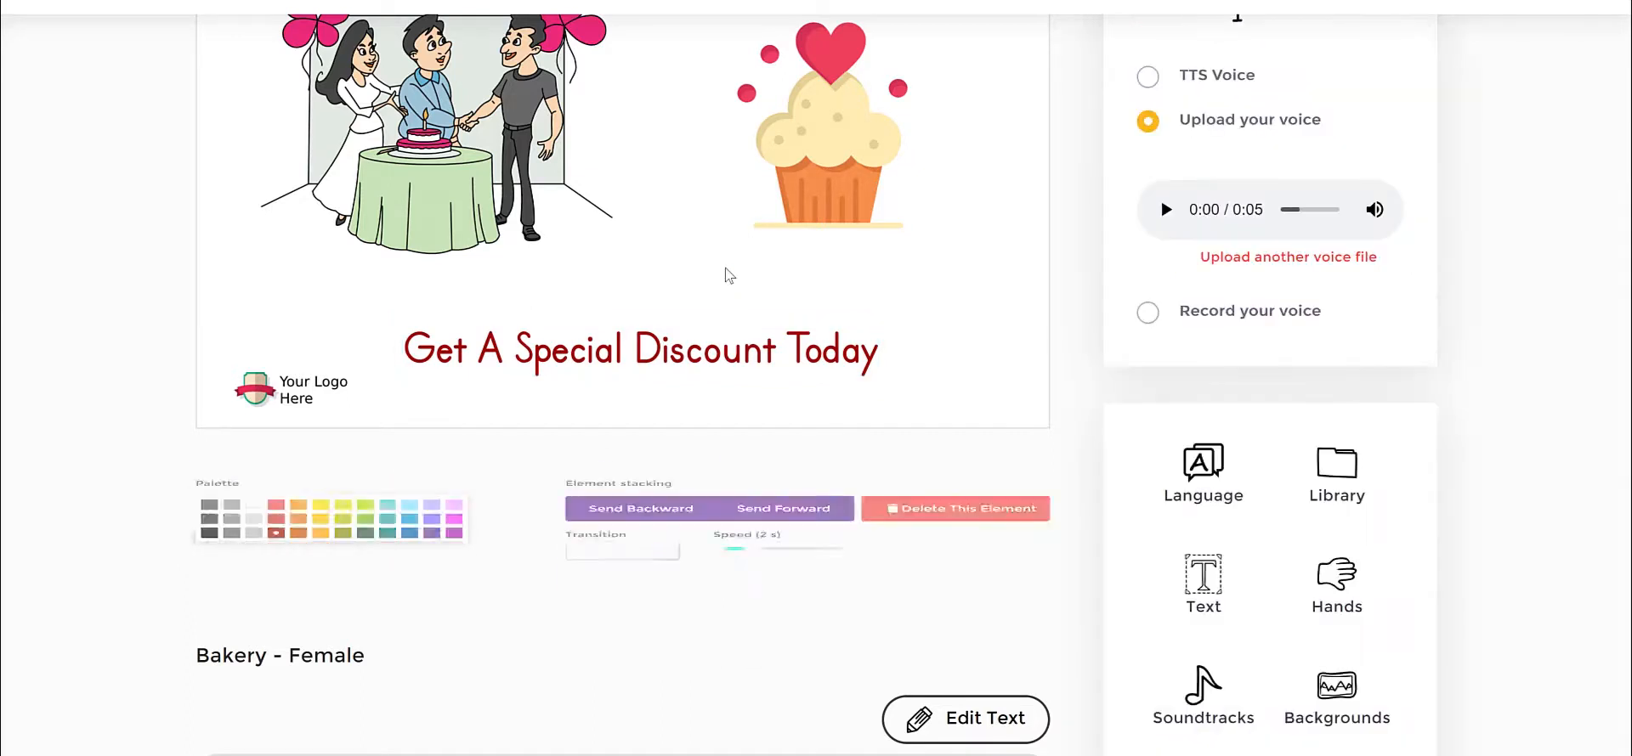
Step: Examine the transition options of the cake party illustration, keeping Hand drawing
click(474, 118)
click(251, 570)
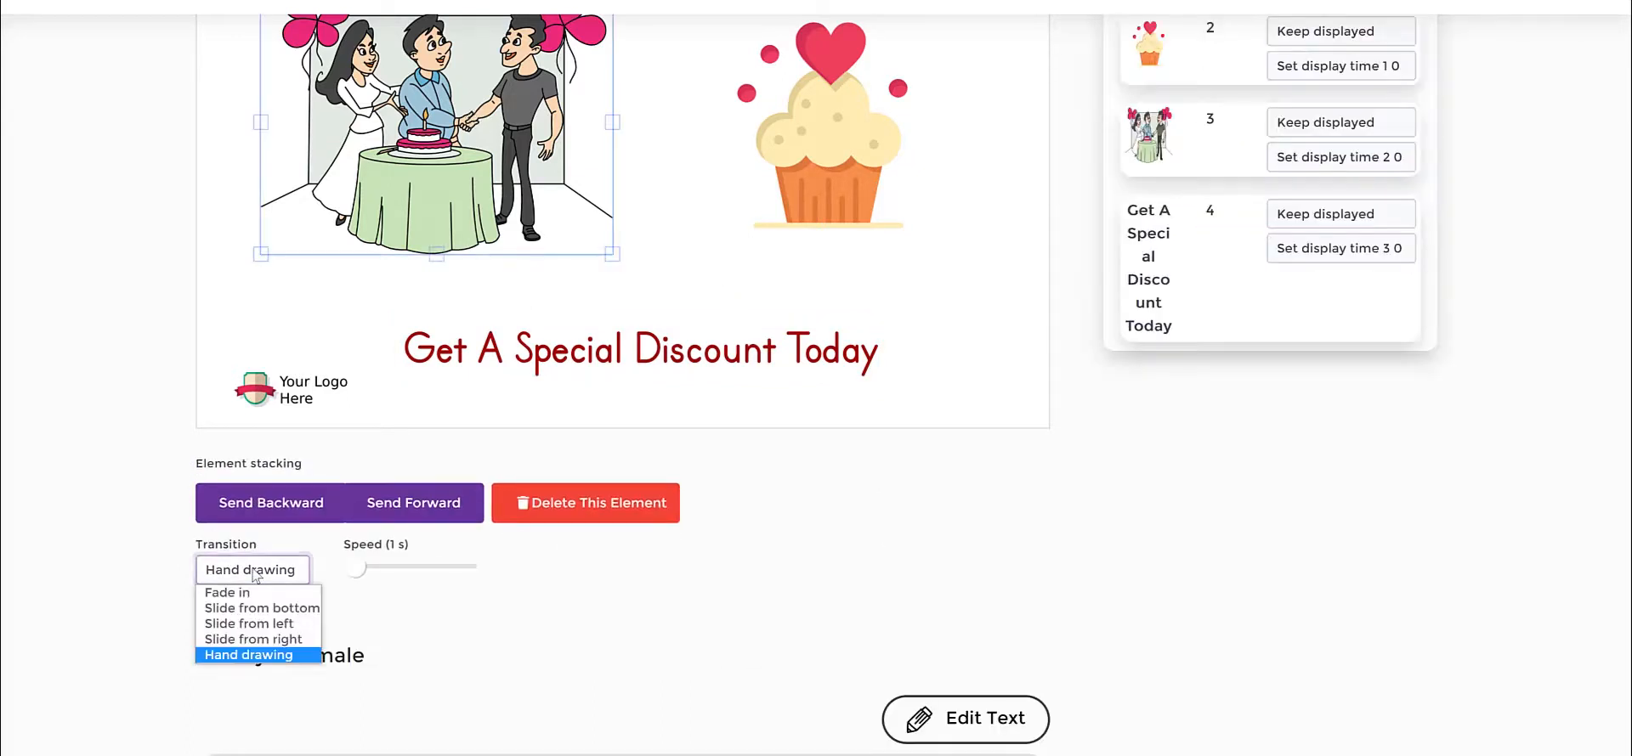
click(530, 615)
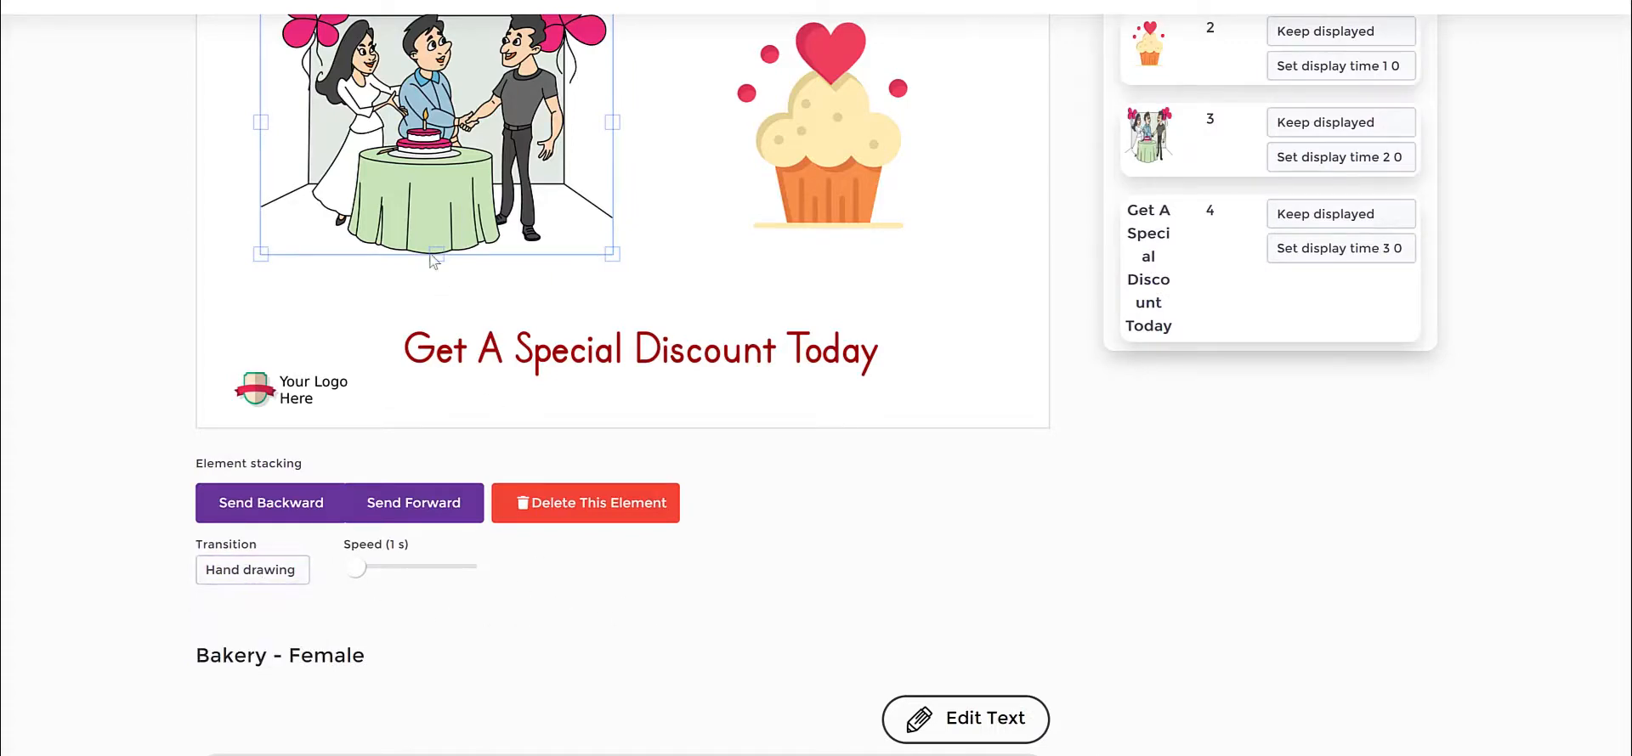
scroll(691, 227, up, 2)
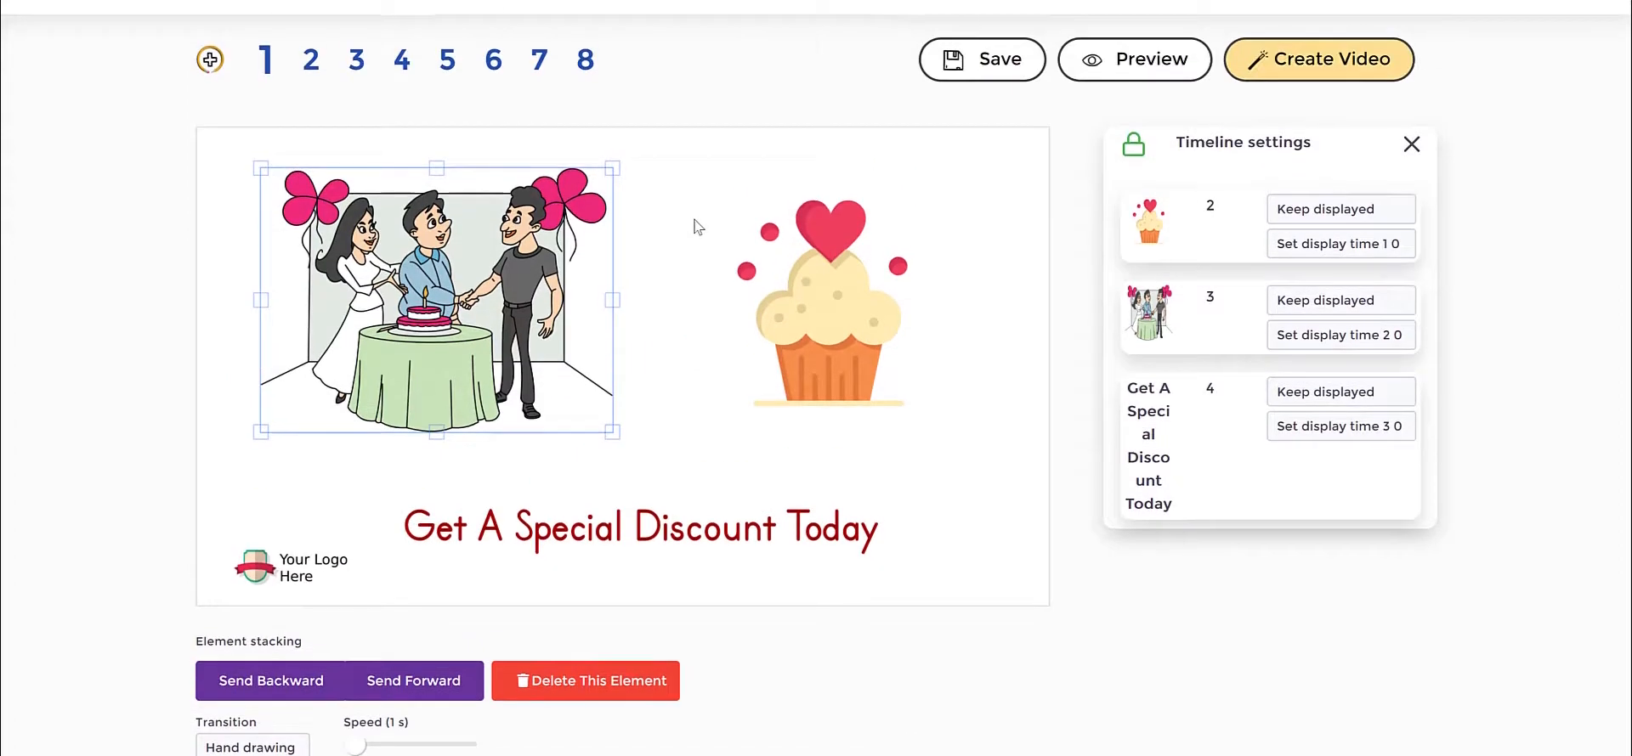
click(663, 310)
click(544, 310)
click(859, 317)
click(510, 340)
scroll(291, 492, down, 2)
Step: Delete the cake party illustration and center the cupcake above the discount text
click(790, 118)
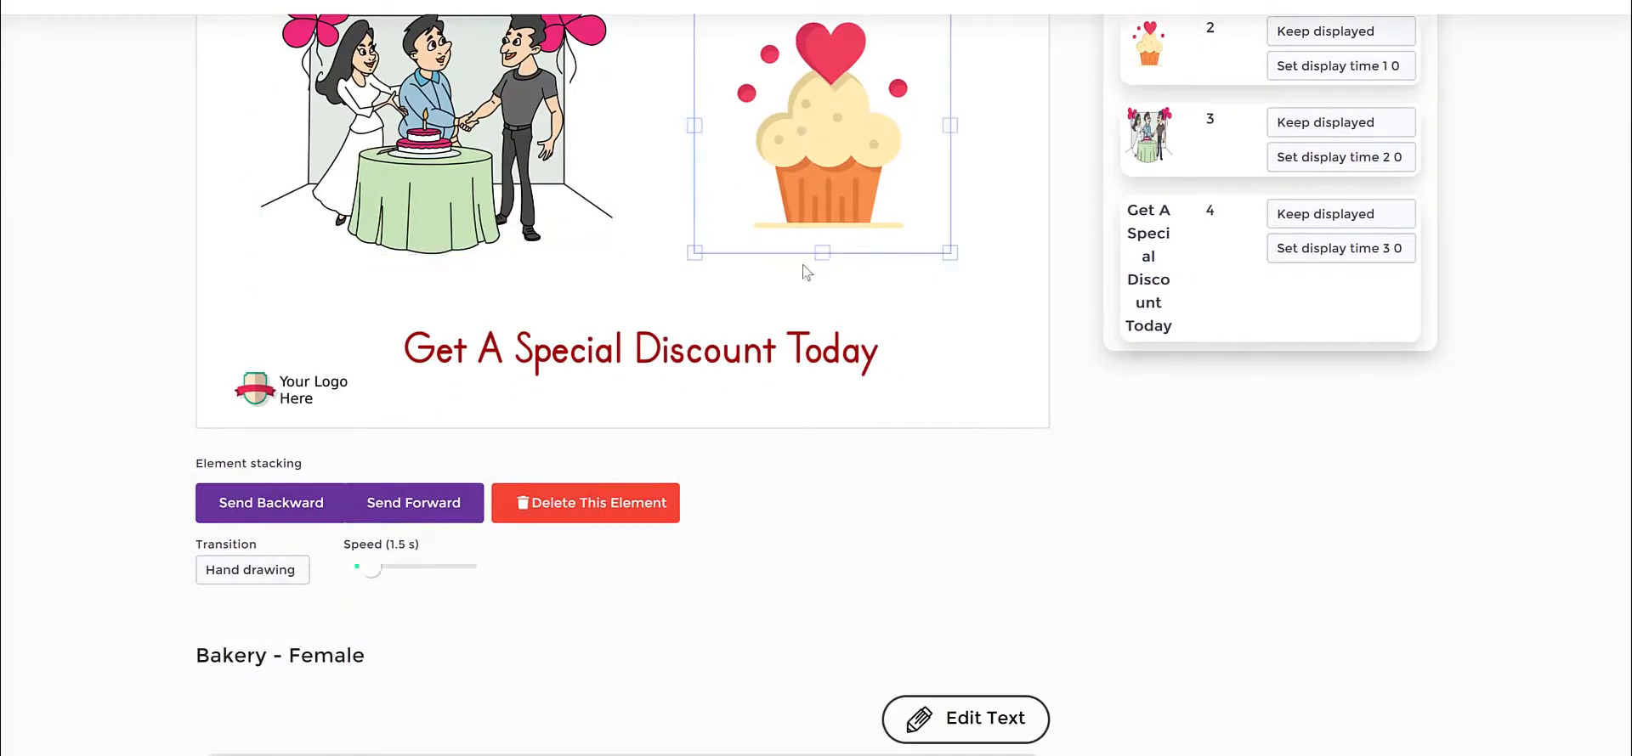
drag(842, 167, 820, 176)
scroll(820, 176, up, 1)
click(443, 235)
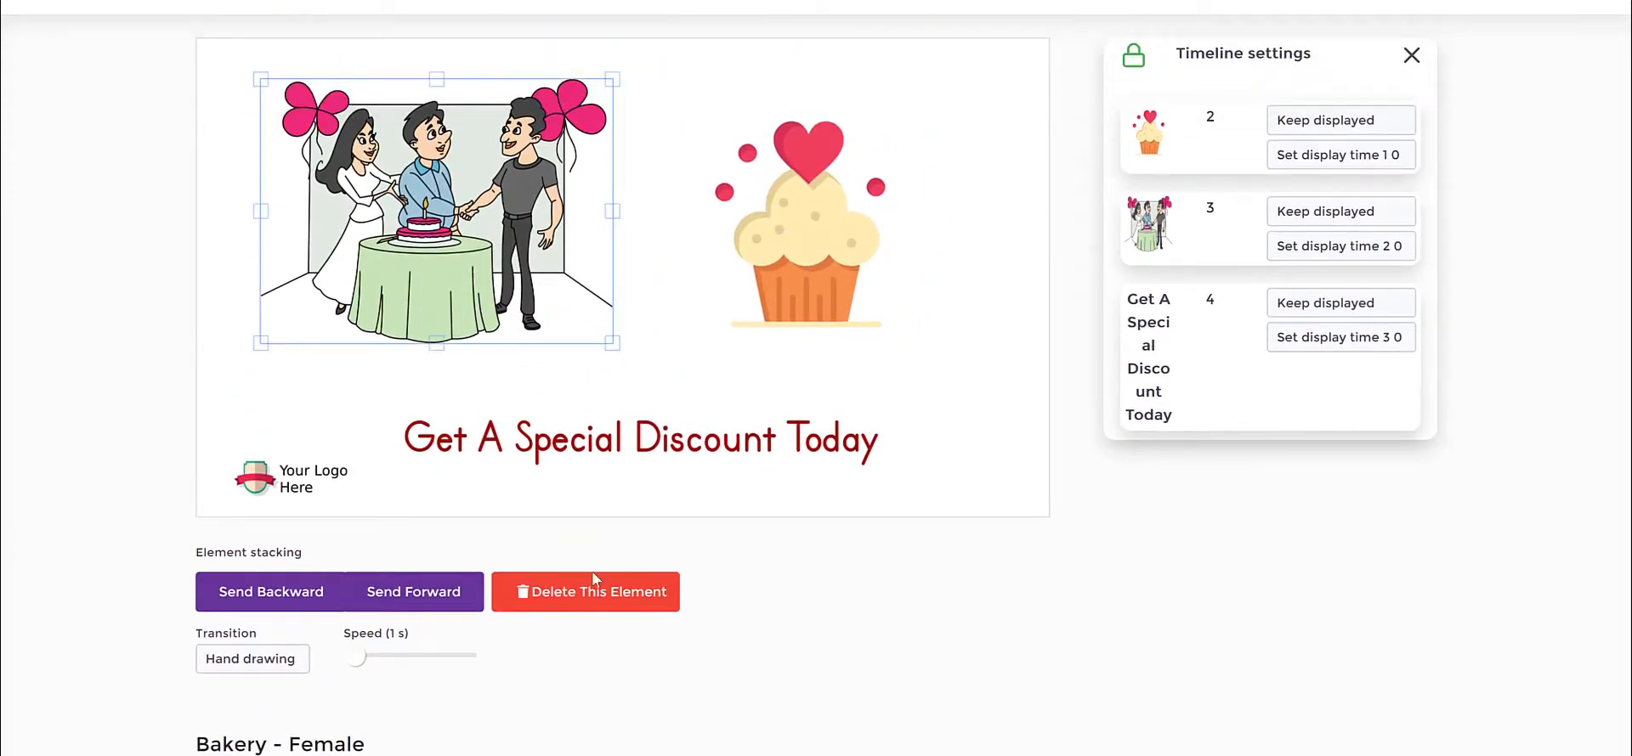
click(607, 595)
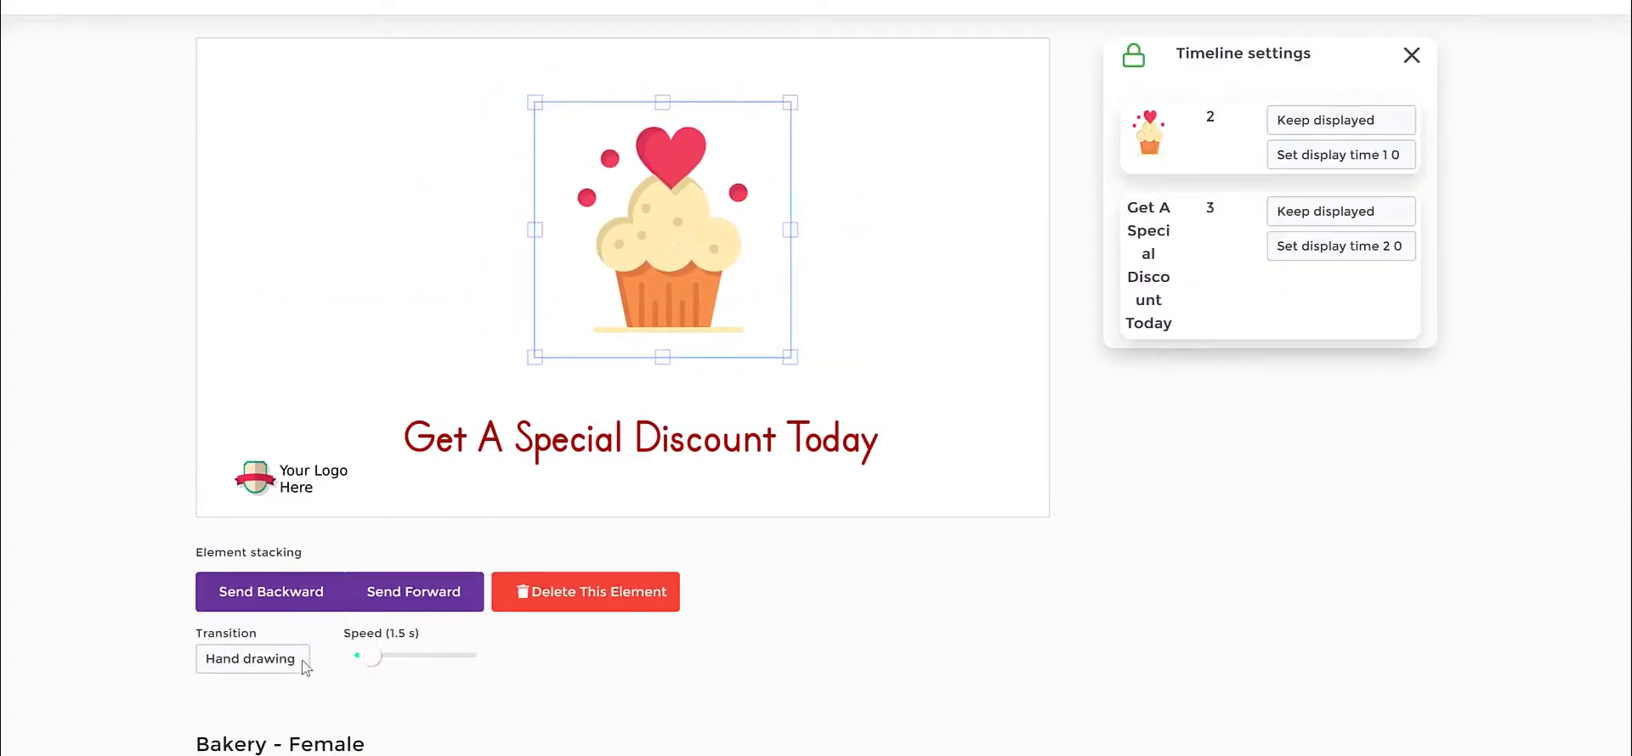
Step: Set the cupcake's transition to Slide from left, preview slide 1, and close the preview
click(304, 664)
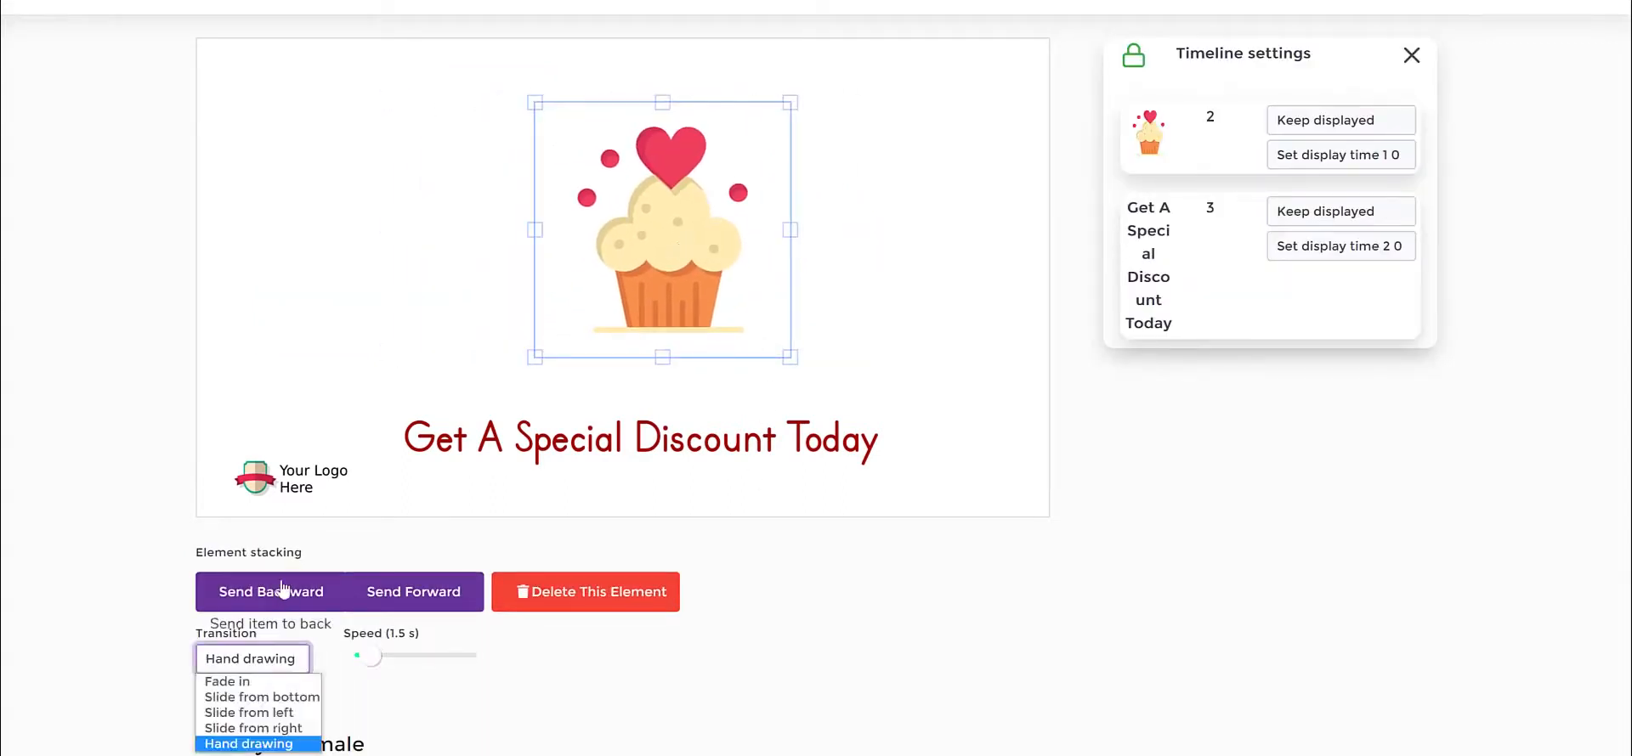
click(287, 714)
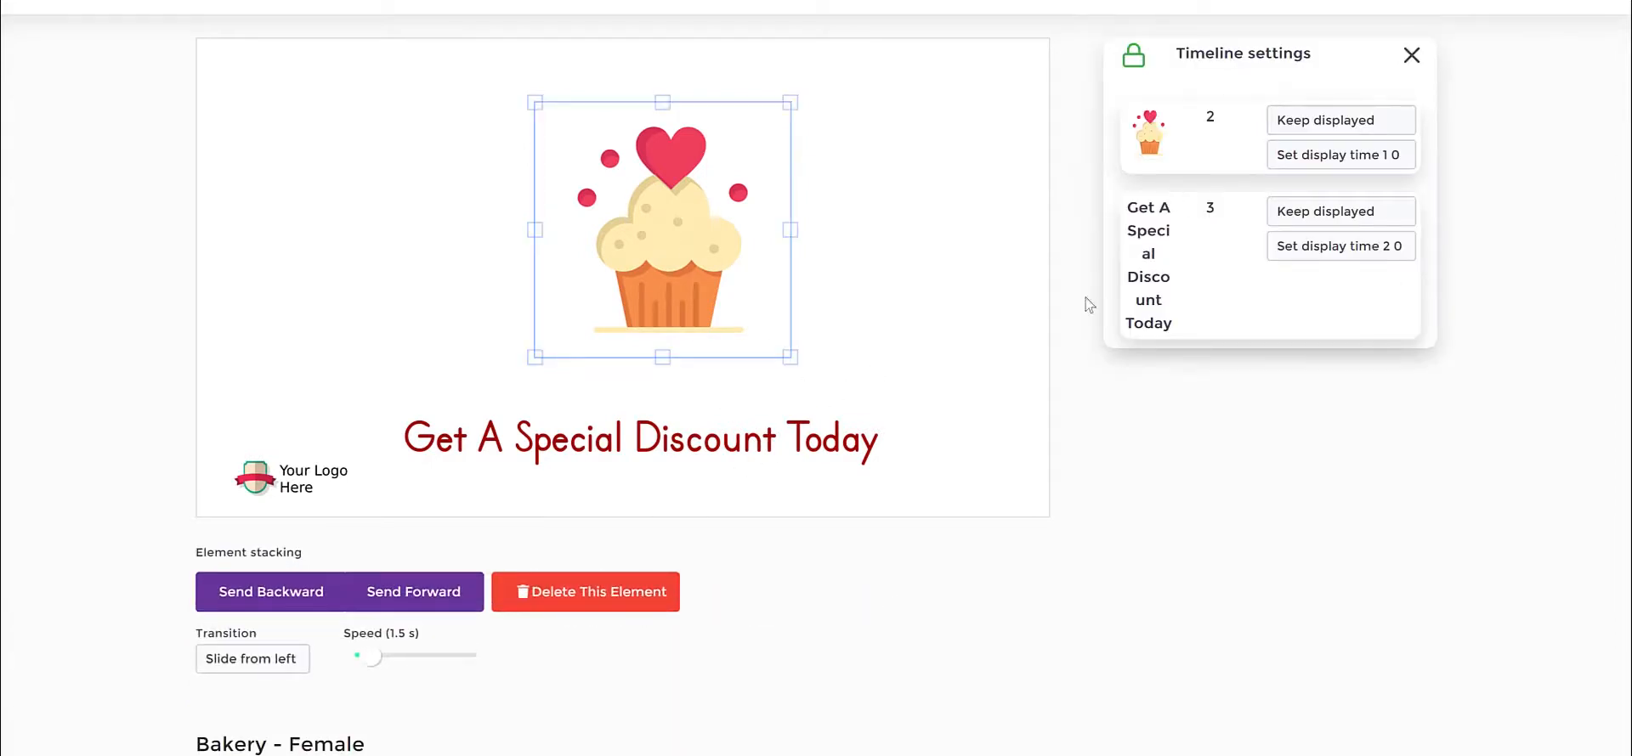
scroll(1084, 218, up, 3)
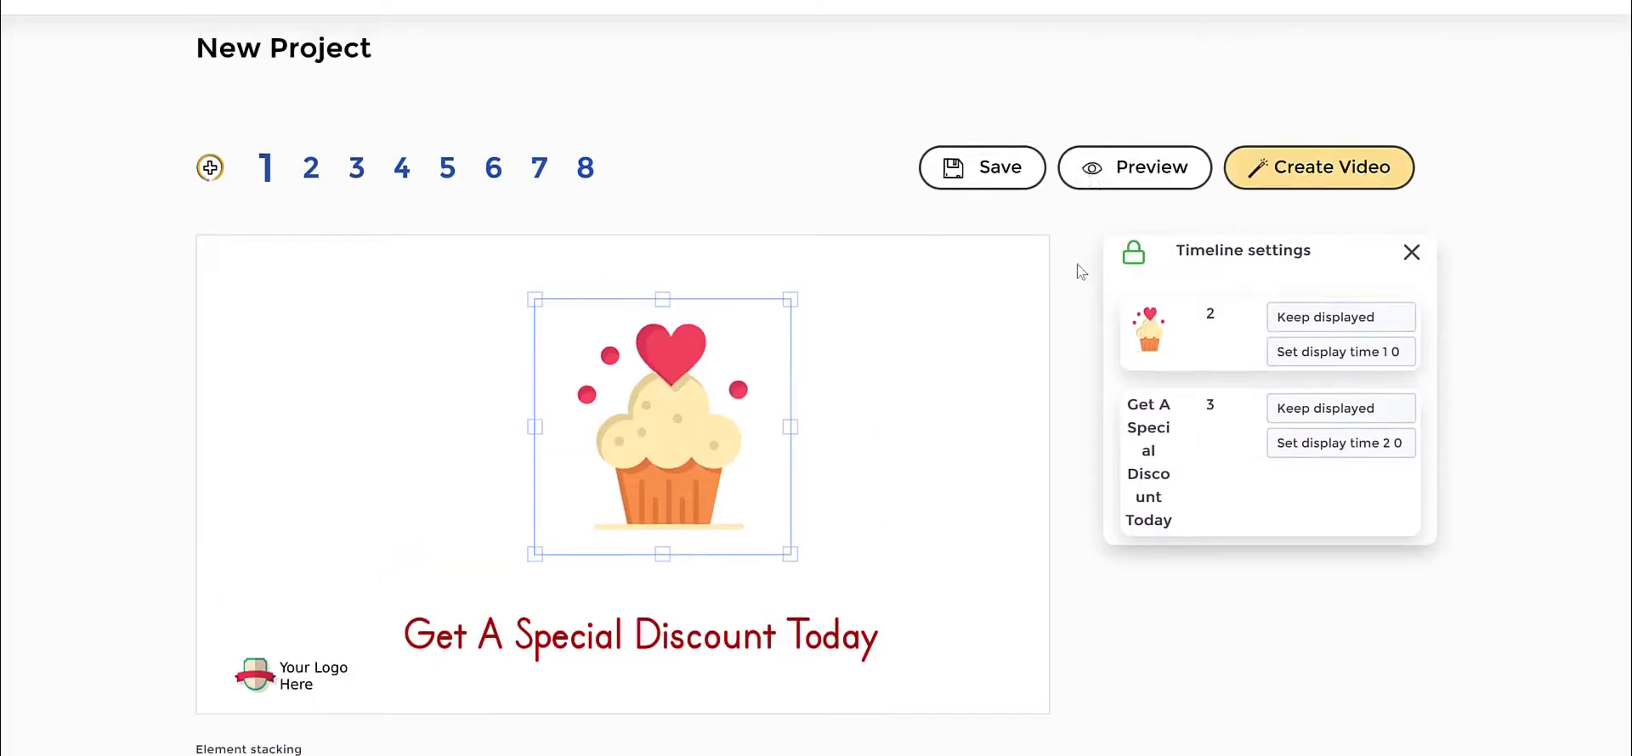
click(1126, 174)
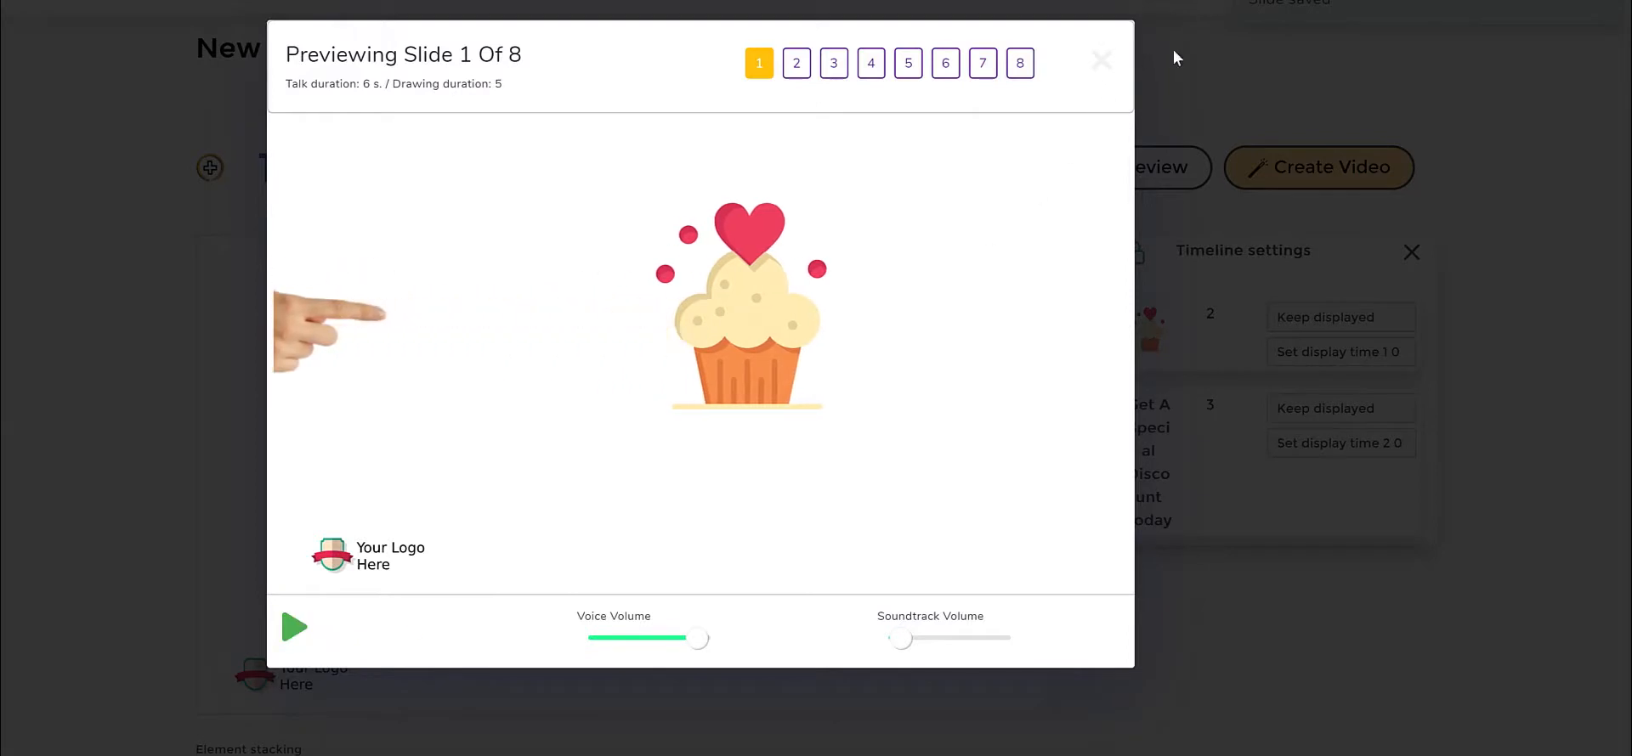
click(1103, 60)
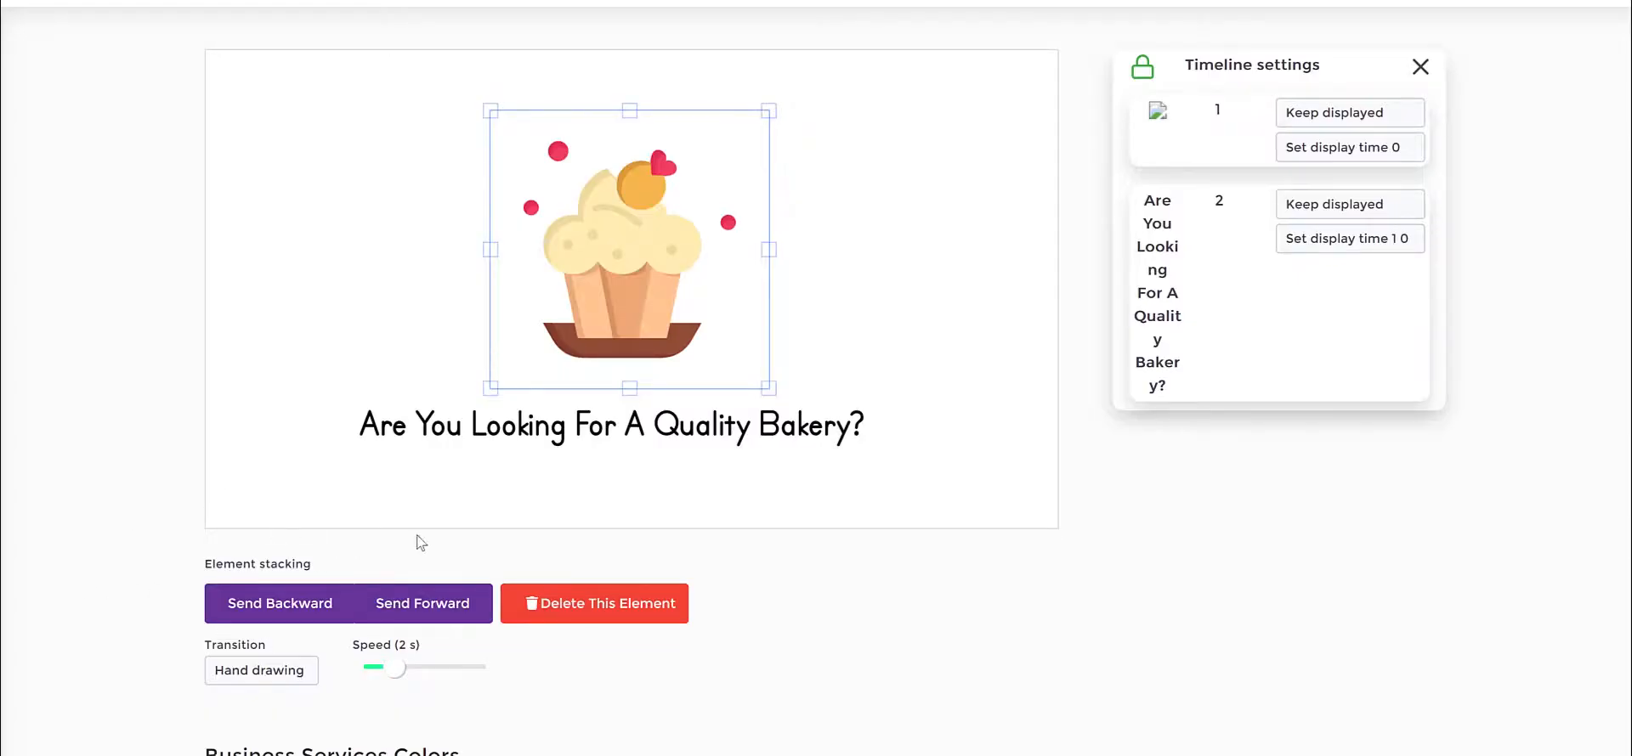
Step: Examine the transition options of the cupcake on slide 1 and read the voice-over script below the slide
click(263, 675)
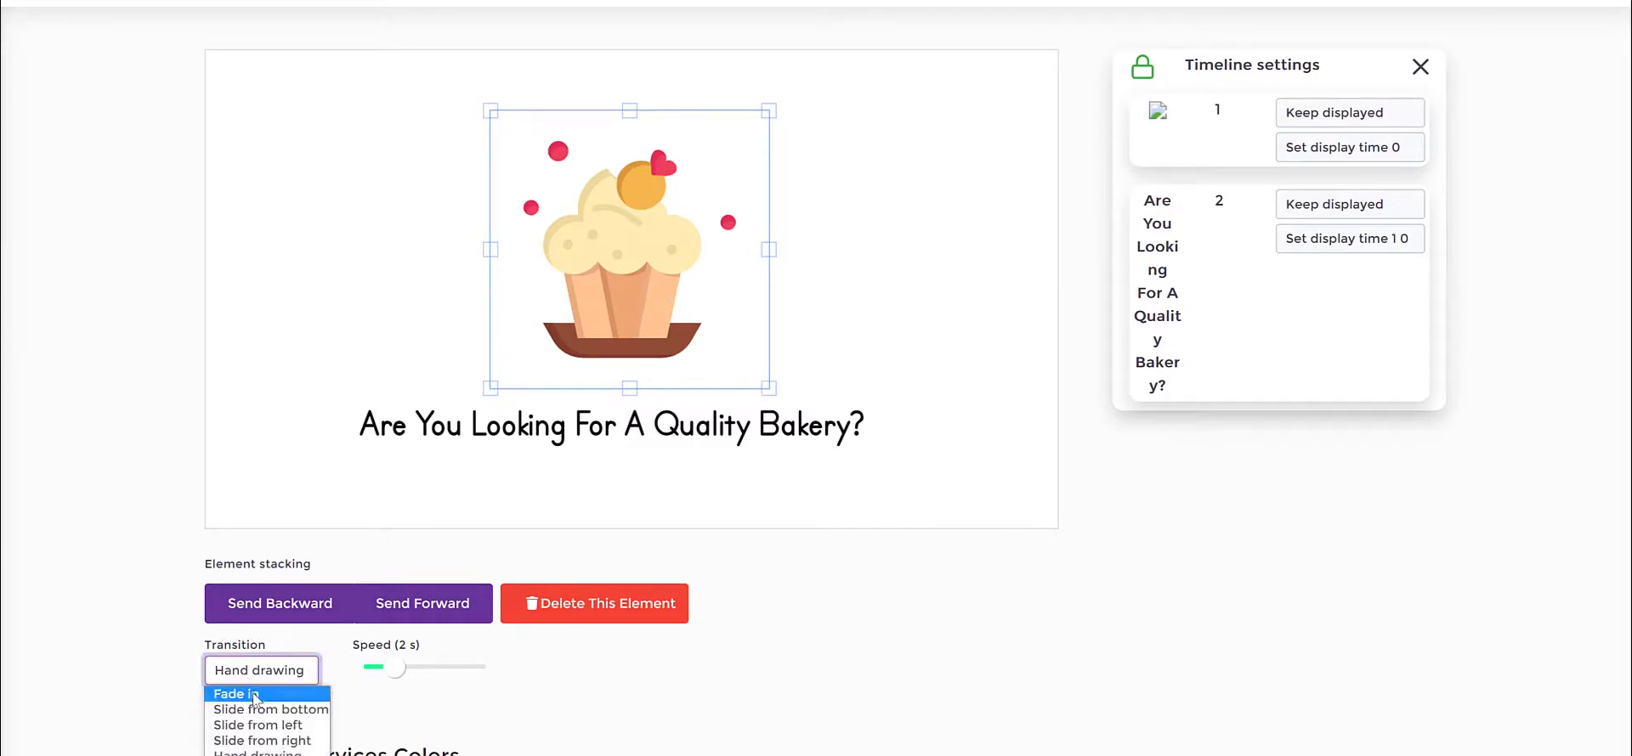
click(151, 589)
scroll(1059, 429, down, 4)
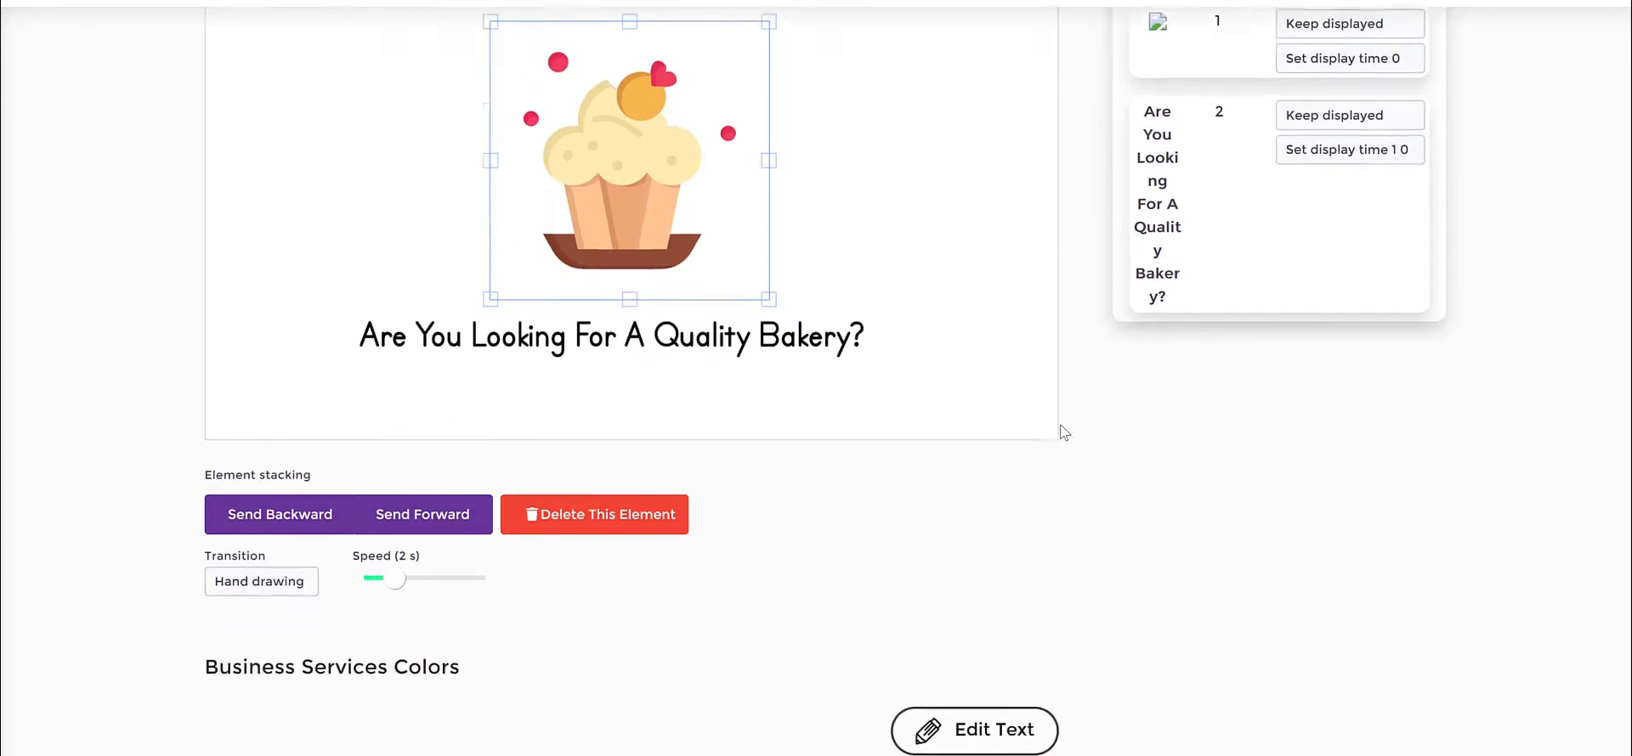
scroll(1057, 440, up, 1)
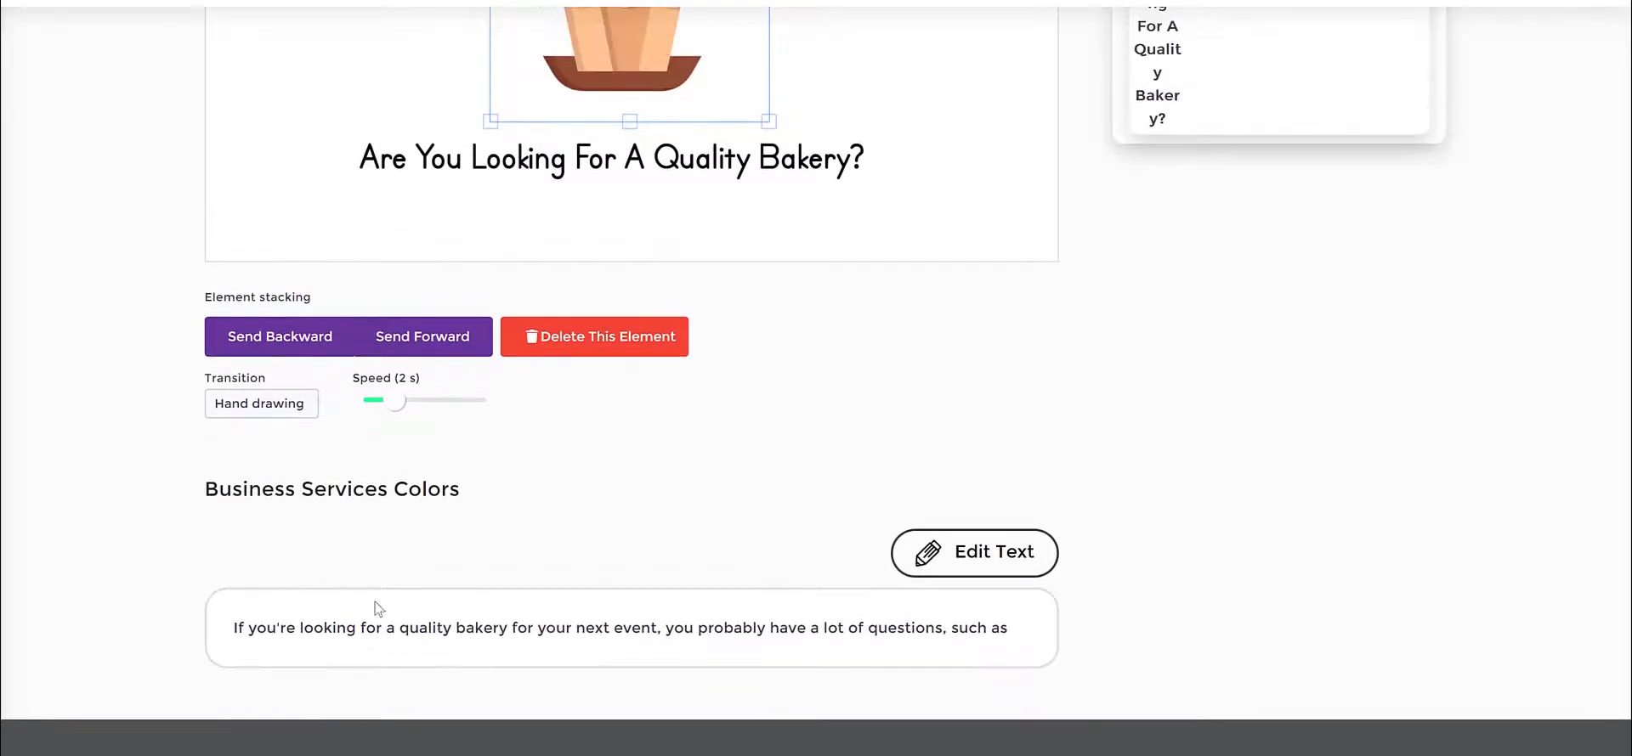
drag(213, 646, 1017, 631)
double_click(307, 627)
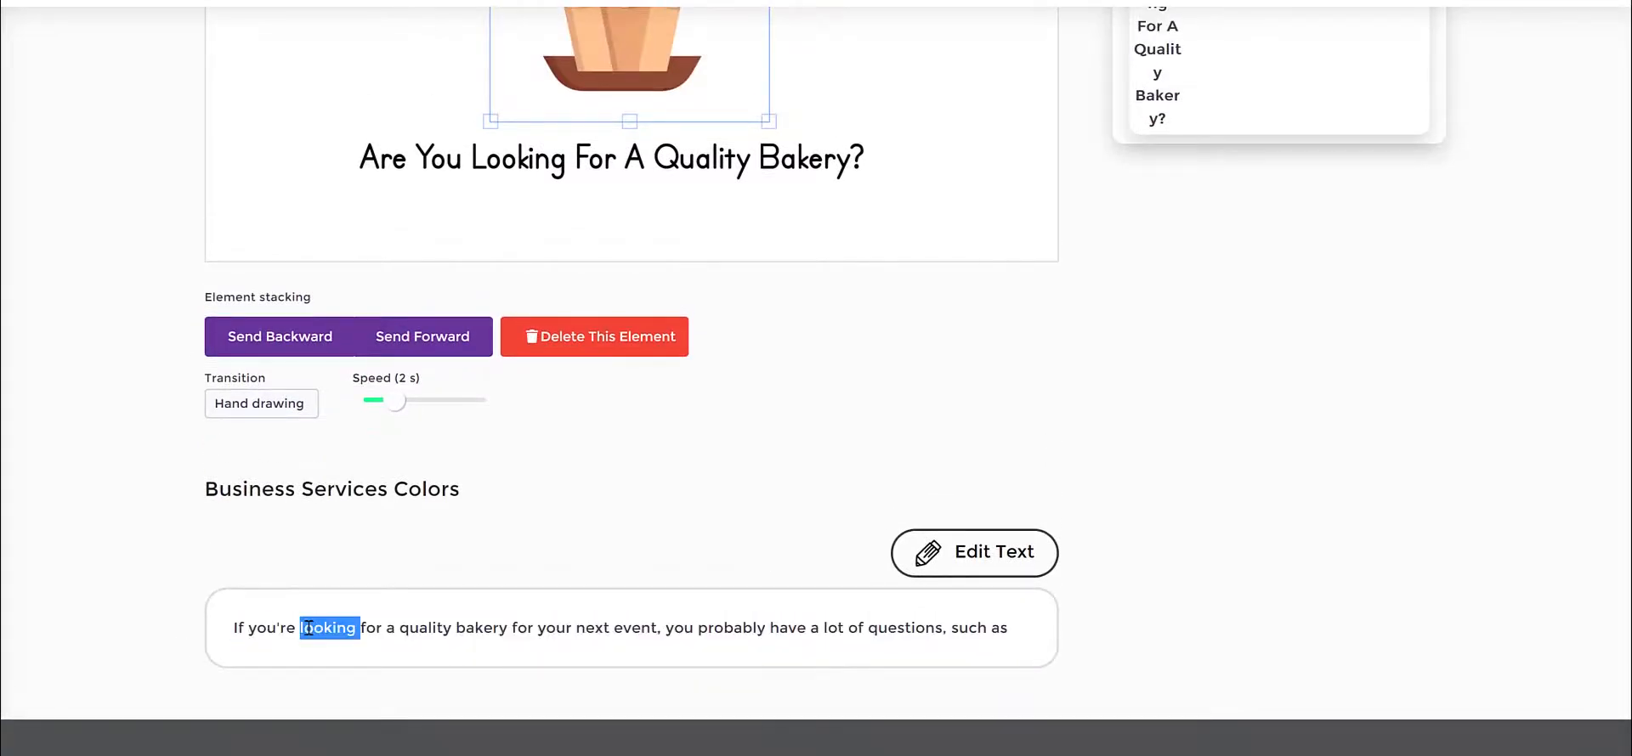
double_click(908, 629)
click(1005, 629)
drag(234, 629, 669, 630)
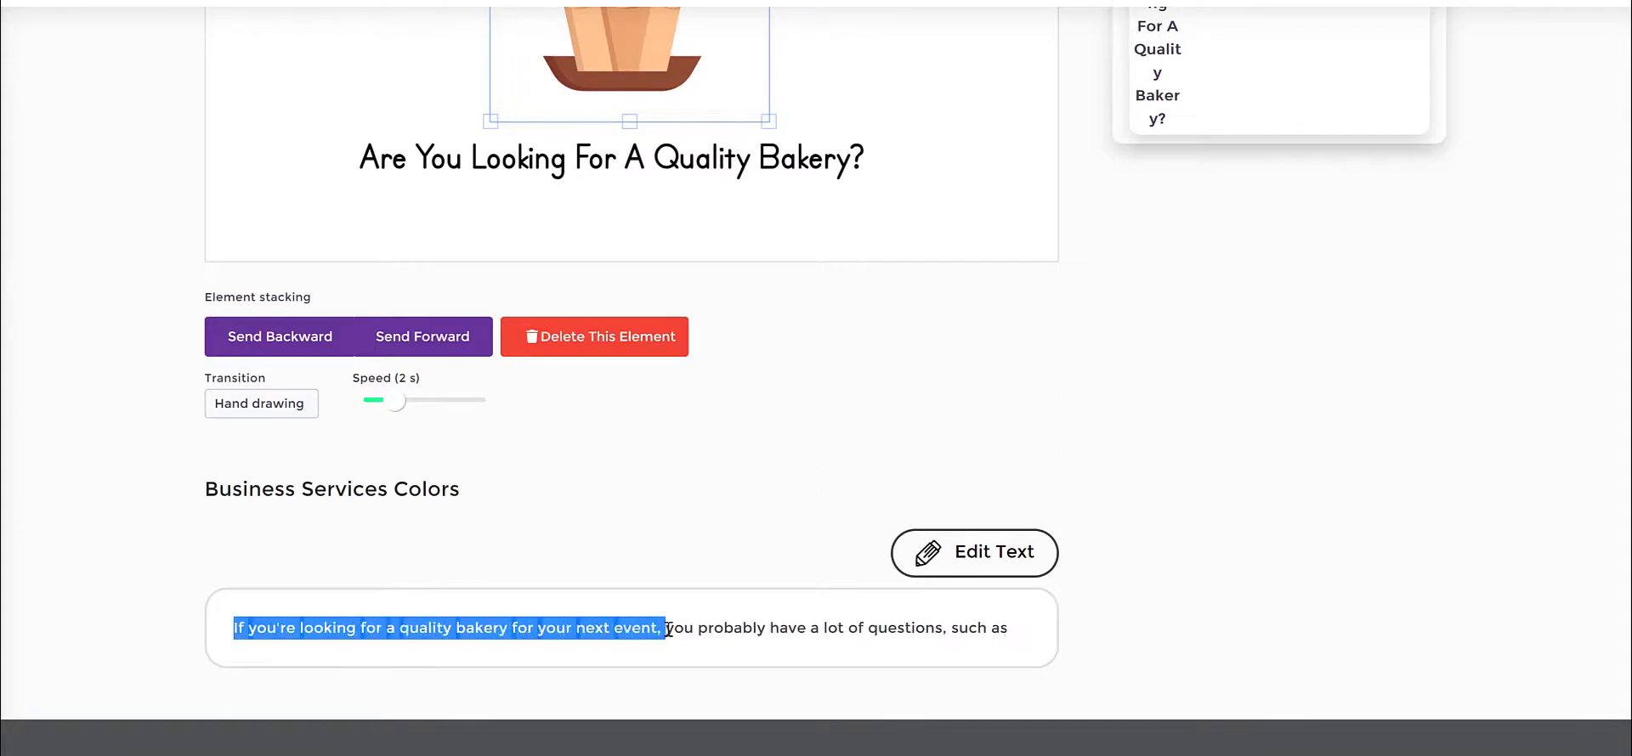
click(1132, 590)
Step: Open the slide's voice-over script for editing, look over its save and rebuild options, and cancel the edit
click(986, 564)
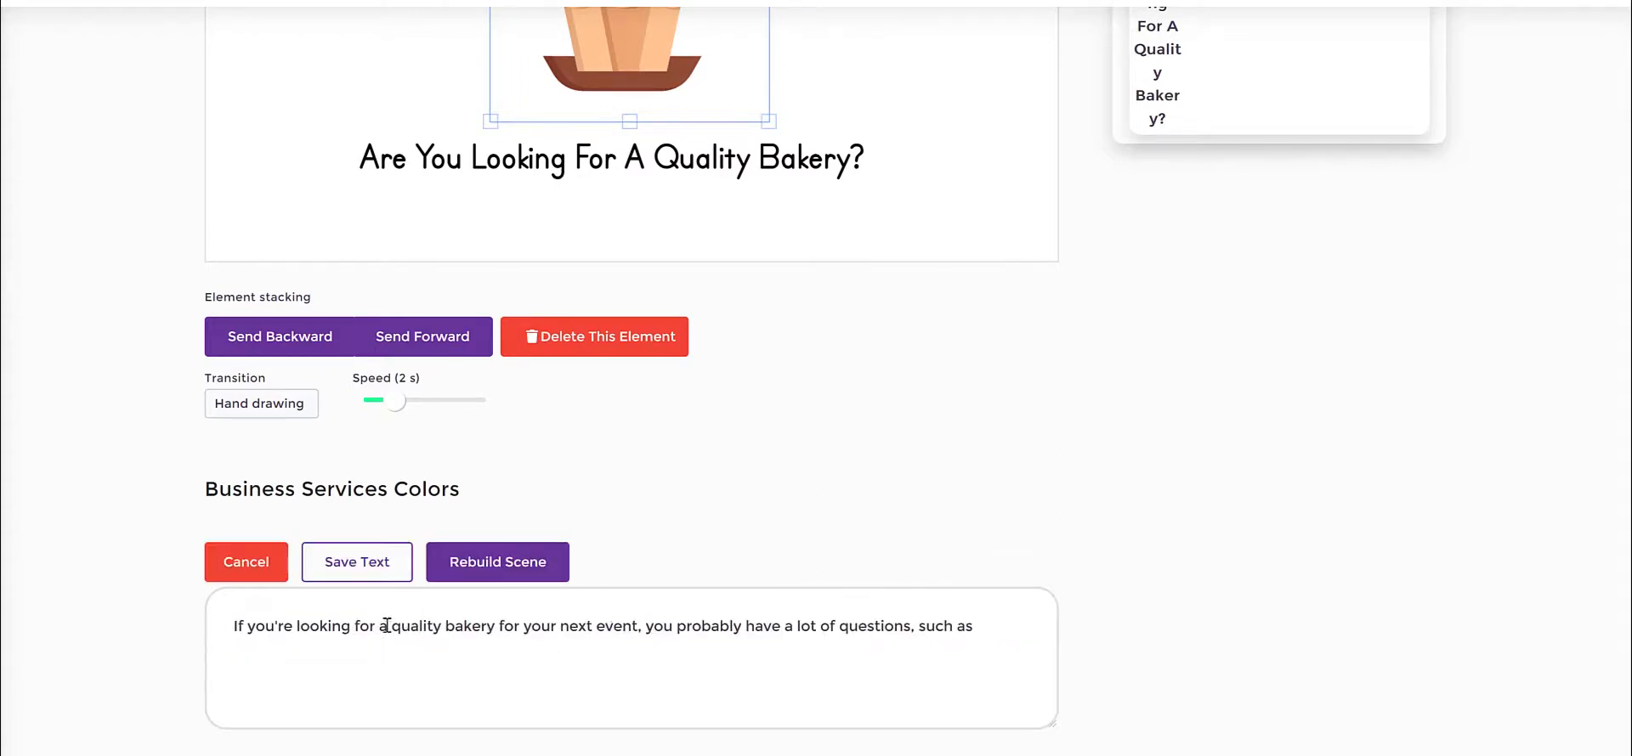
drag(277, 629, 1009, 629)
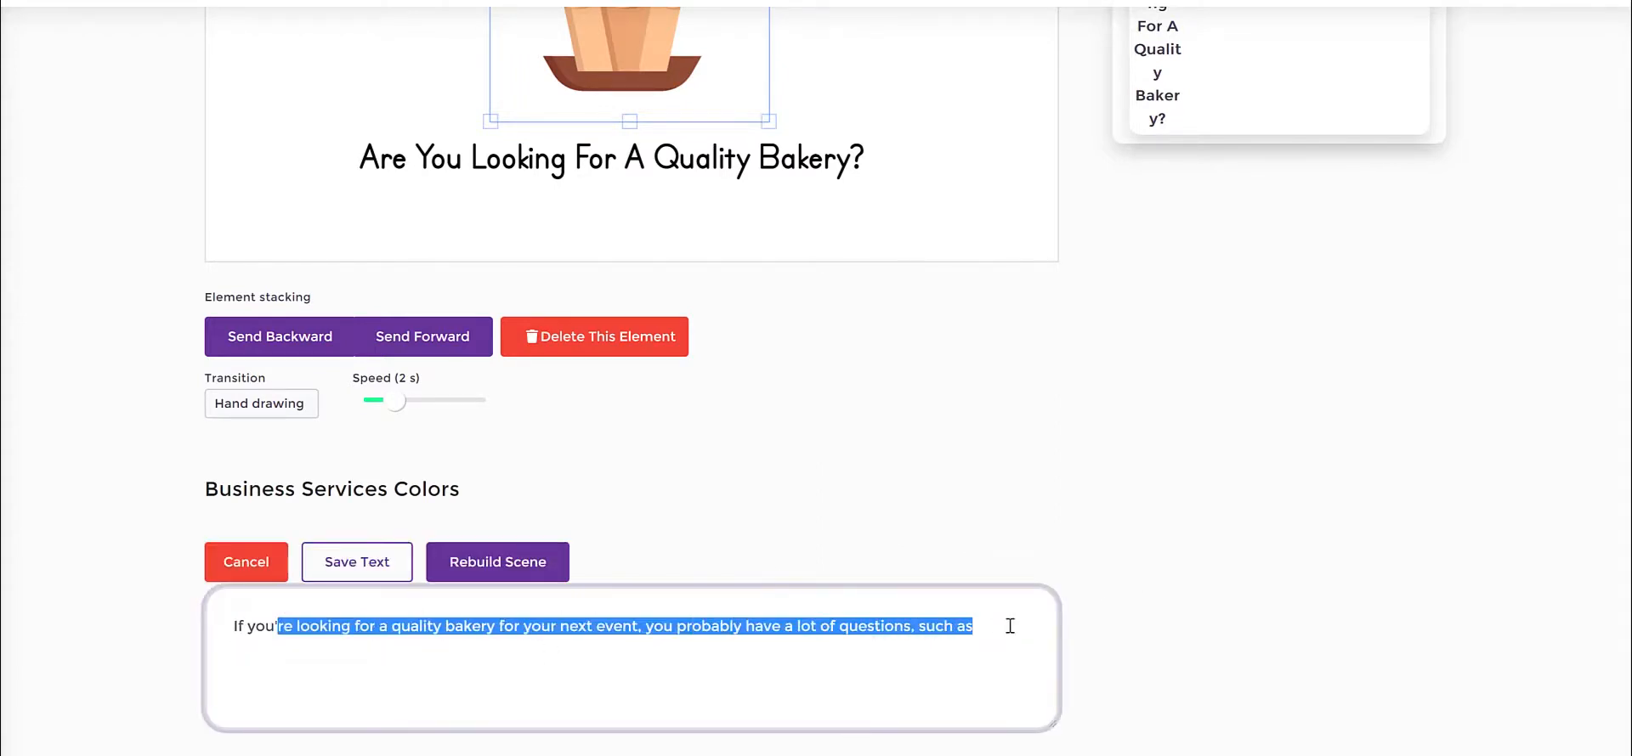
click(987, 633)
click(272, 565)
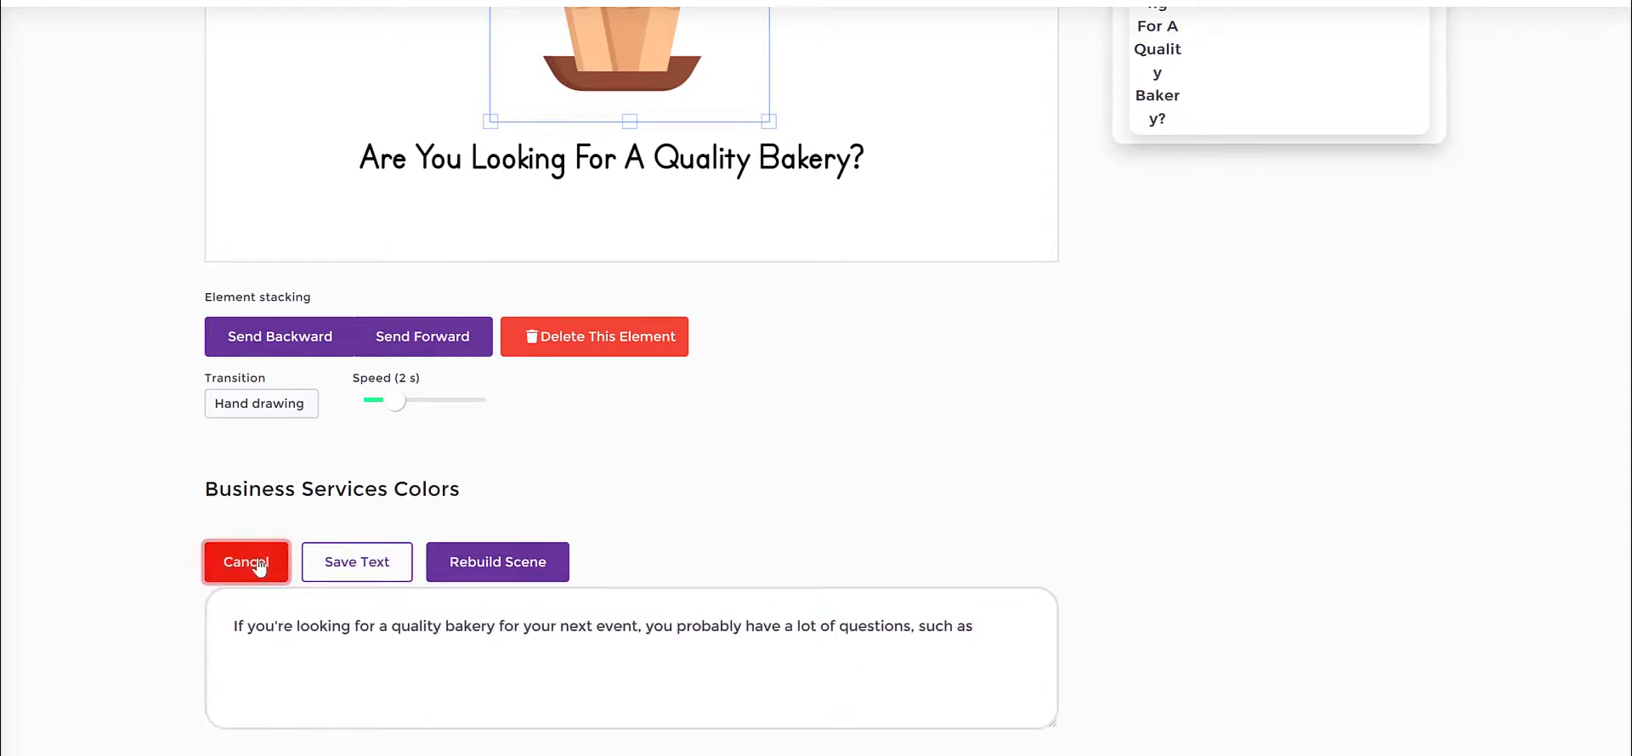
Step: Deselect the cupcake and browse the available TTS voices, keeping English UK - Harry (Male)
scroll(1121, 504, up, 4)
scroll(1116, 498, up, 2)
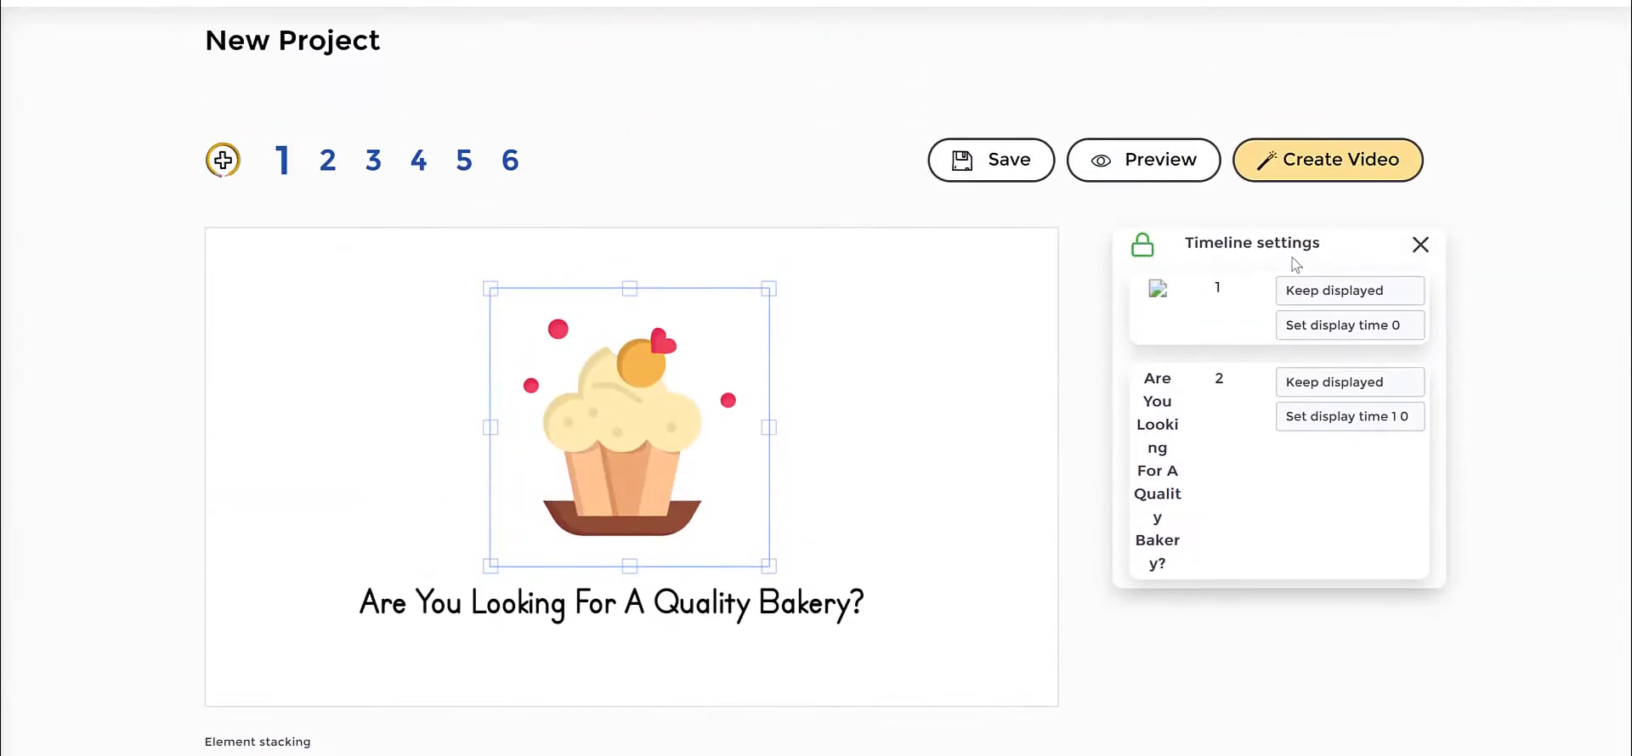
click(993, 346)
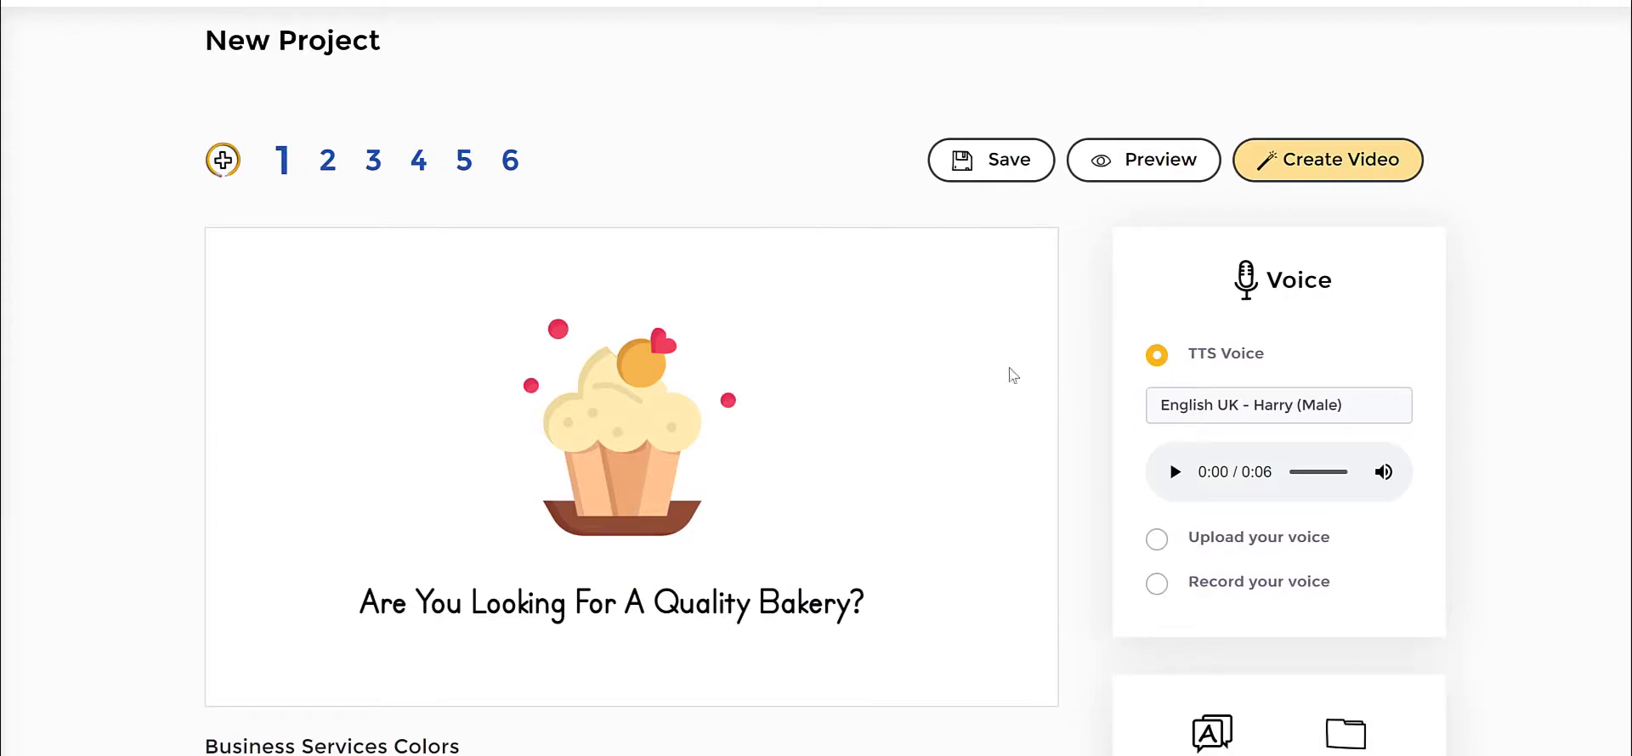
click(1267, 404)
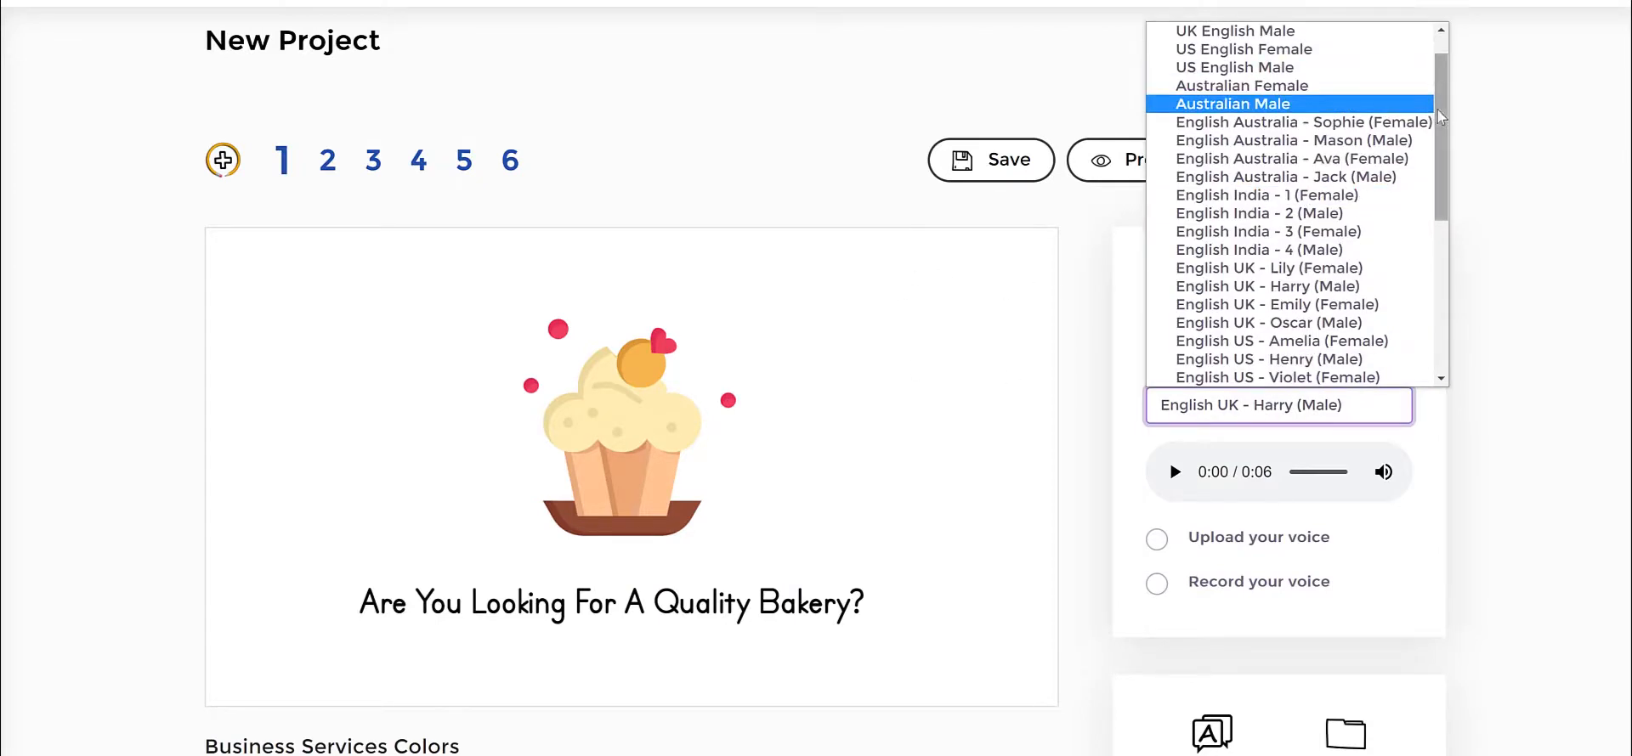
mouse_move(1437, 110)
mouse_down()
mouse_move(1438, 125)
mouse_move(1436, 79)
mouse_move(1435, 101)
mouse_up()
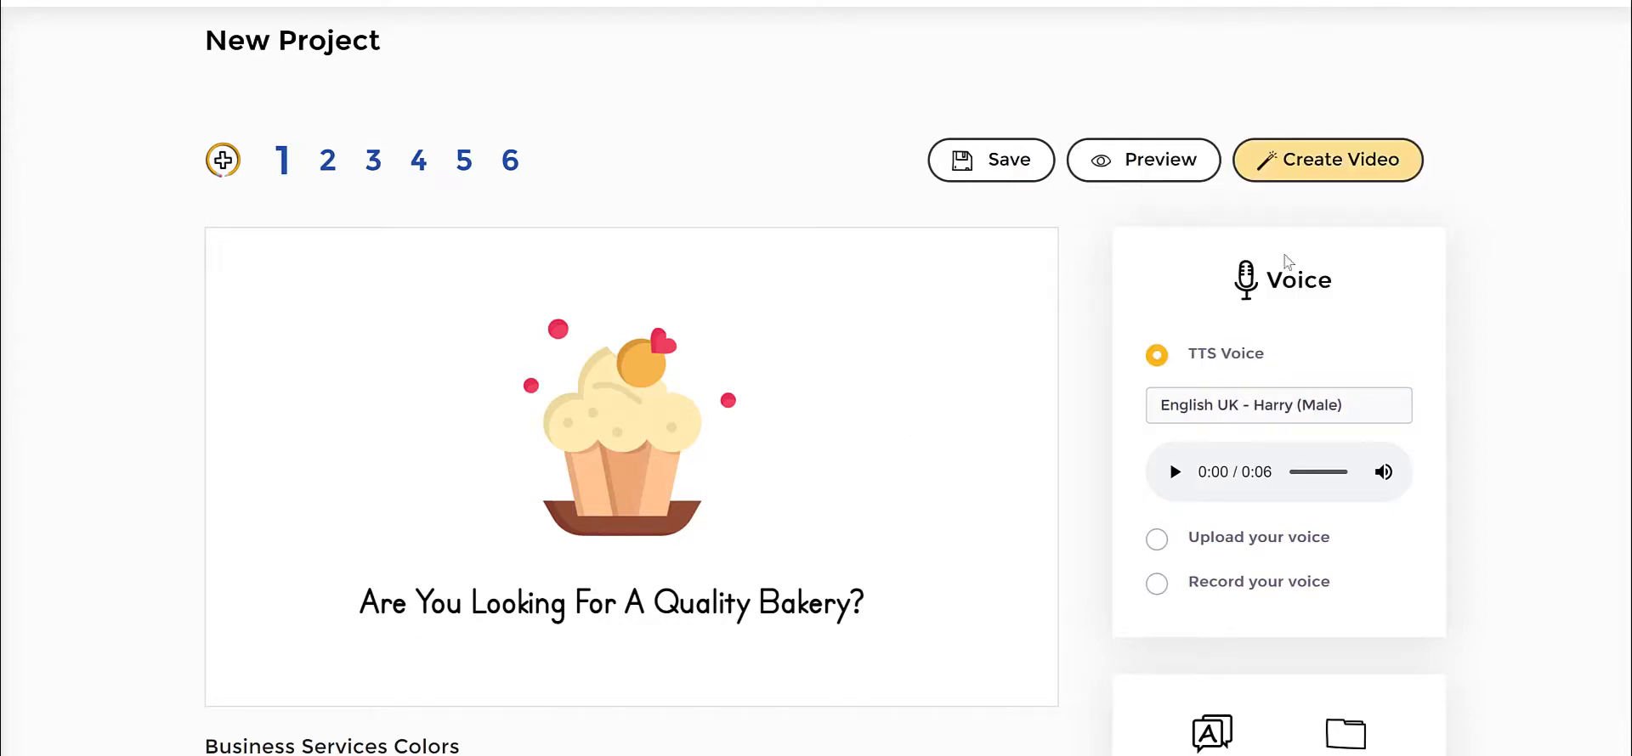
Step: Check the Upload your voice and Record your voice options, and return to TTS Voice
click(1159, 548)
click(1158, 593)
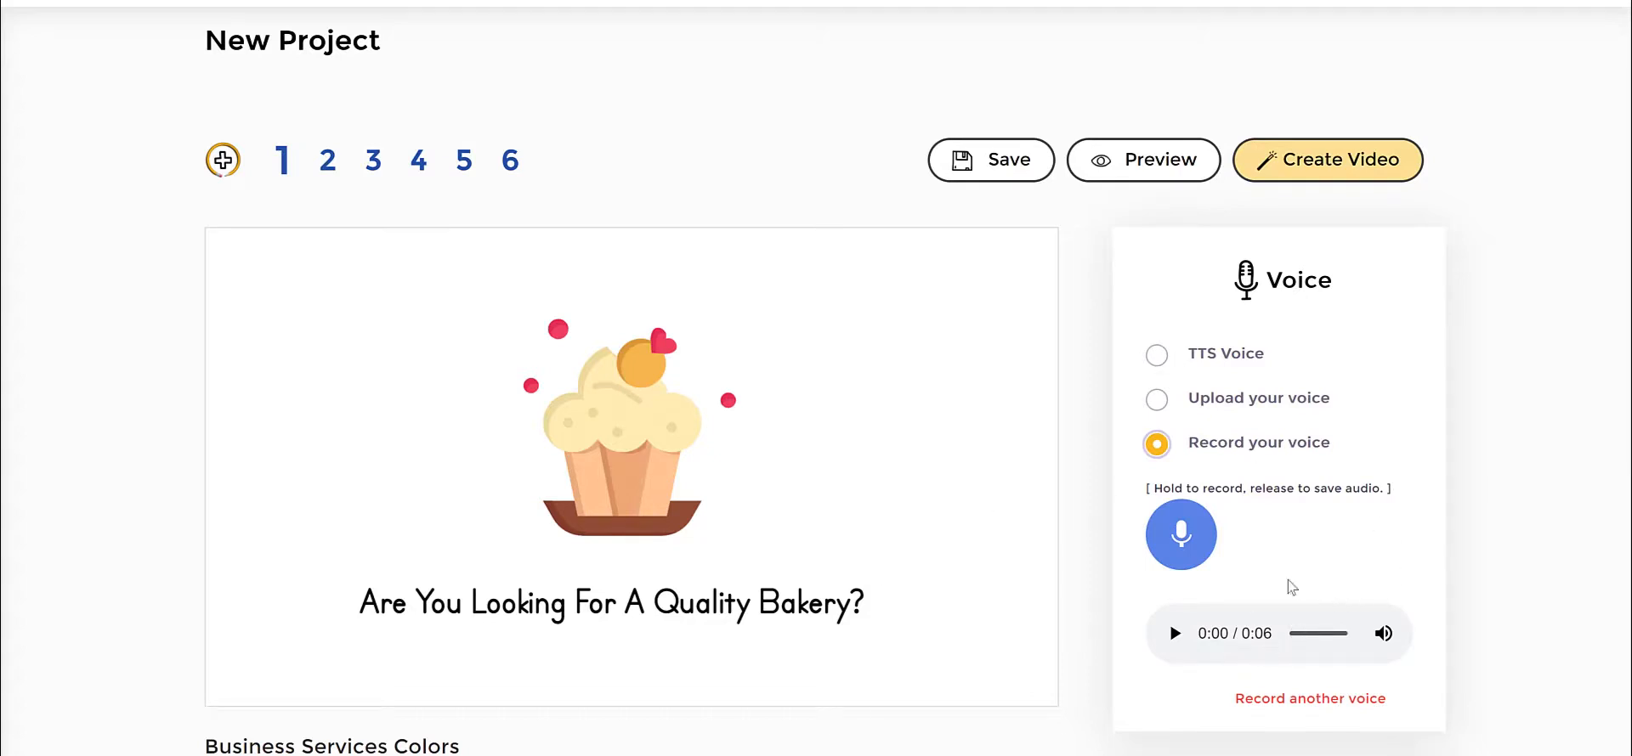
click(1156, 354)
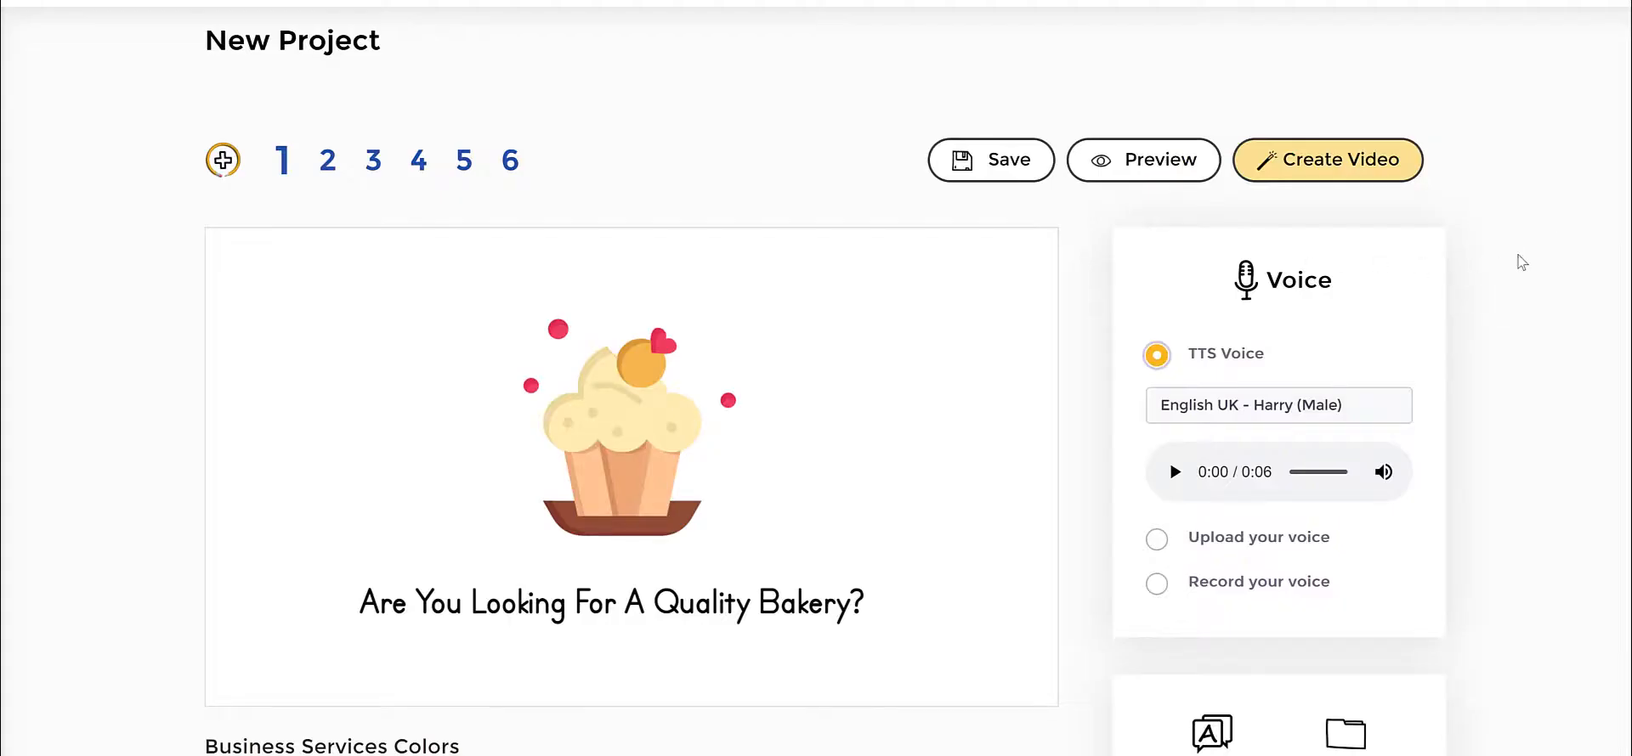
Step: Open the project's language settings and browse the available speech languages
scroll(1522, 263, down, 4)
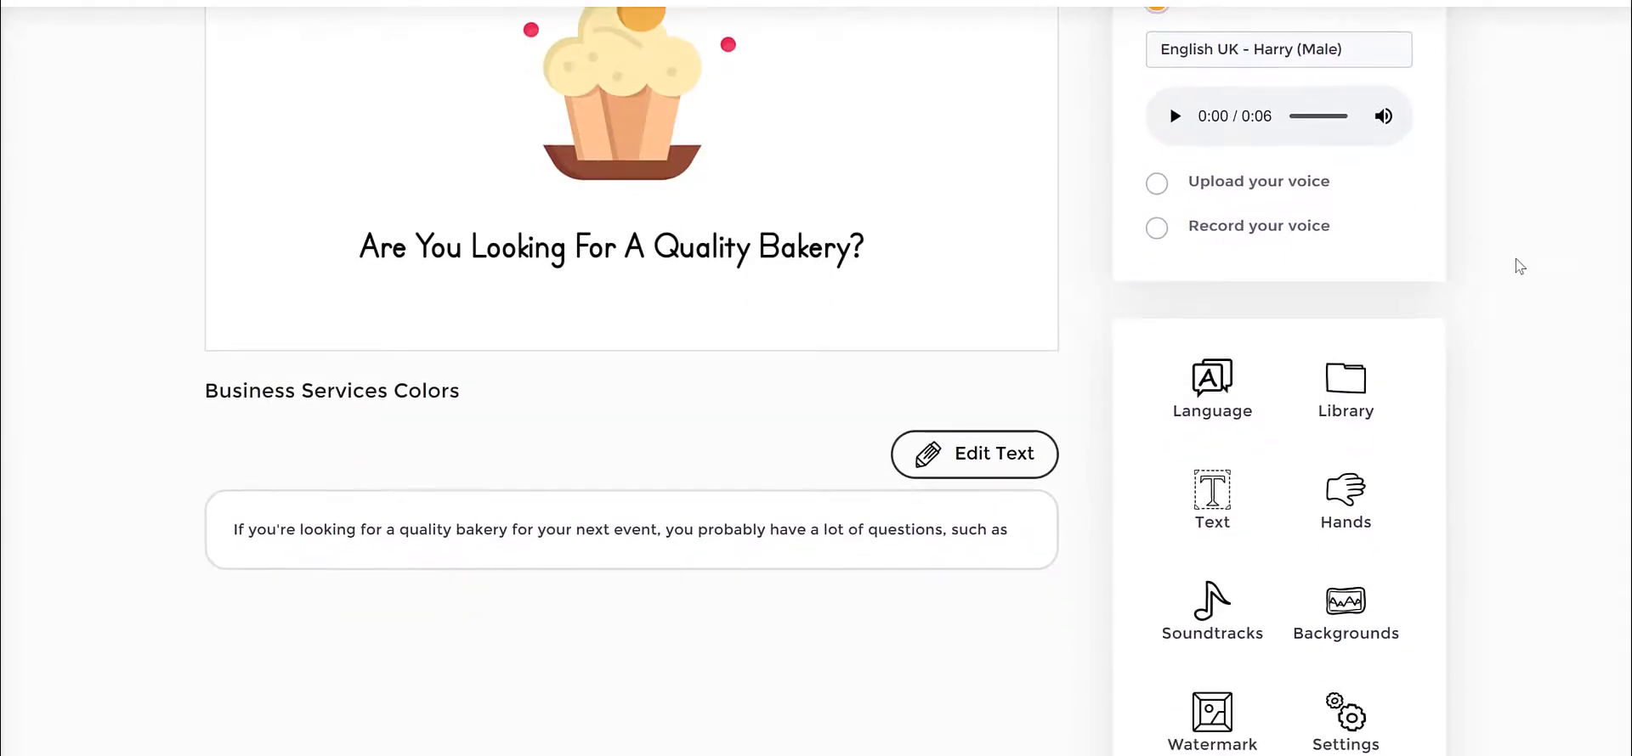
scroll(1520, 266, down, 1)
click(1220, 304)
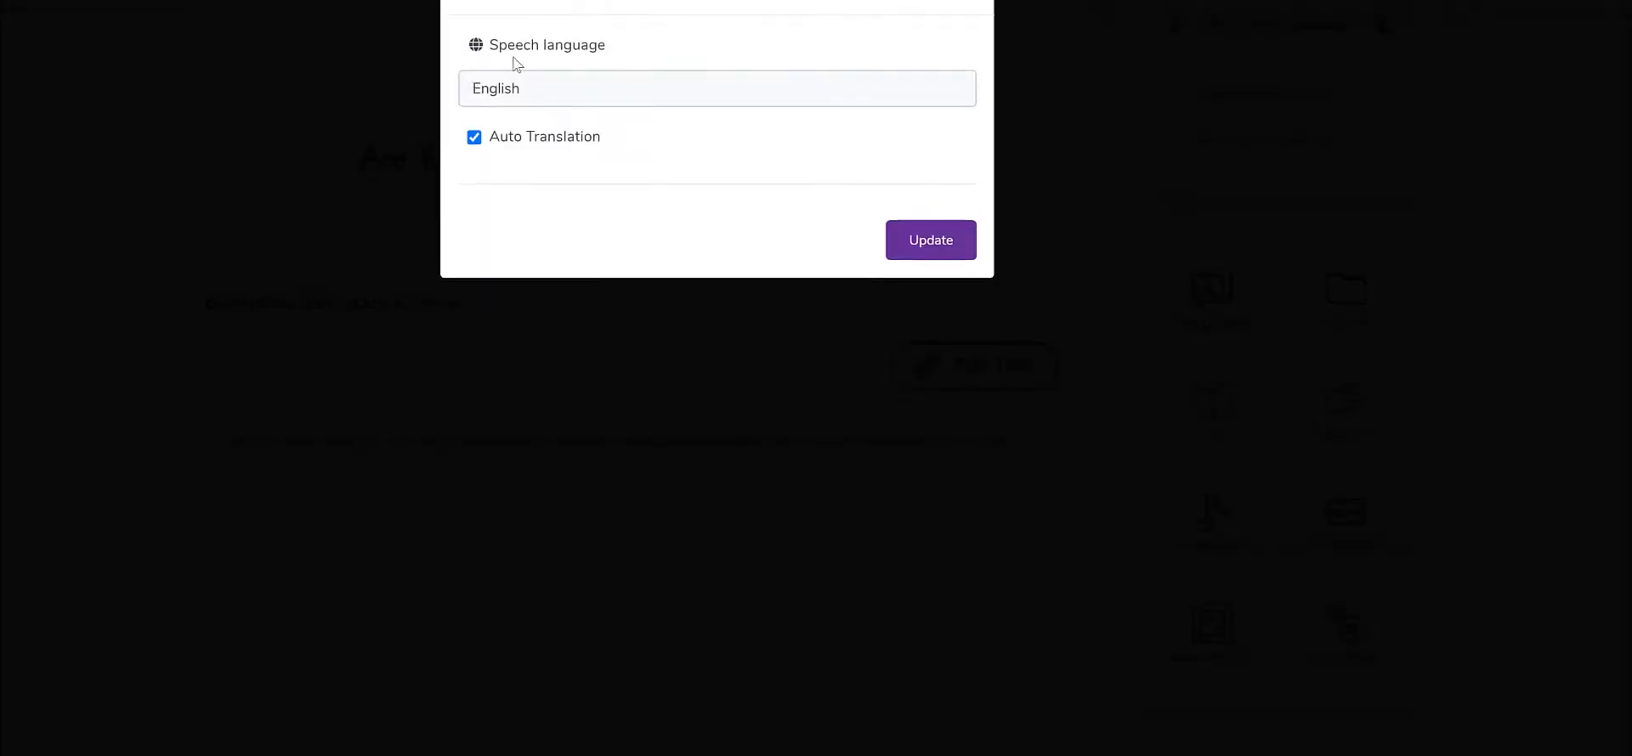
drag(499, 47, 620, 48)
click(601, 95)
scroll(611, 204, down, 2)
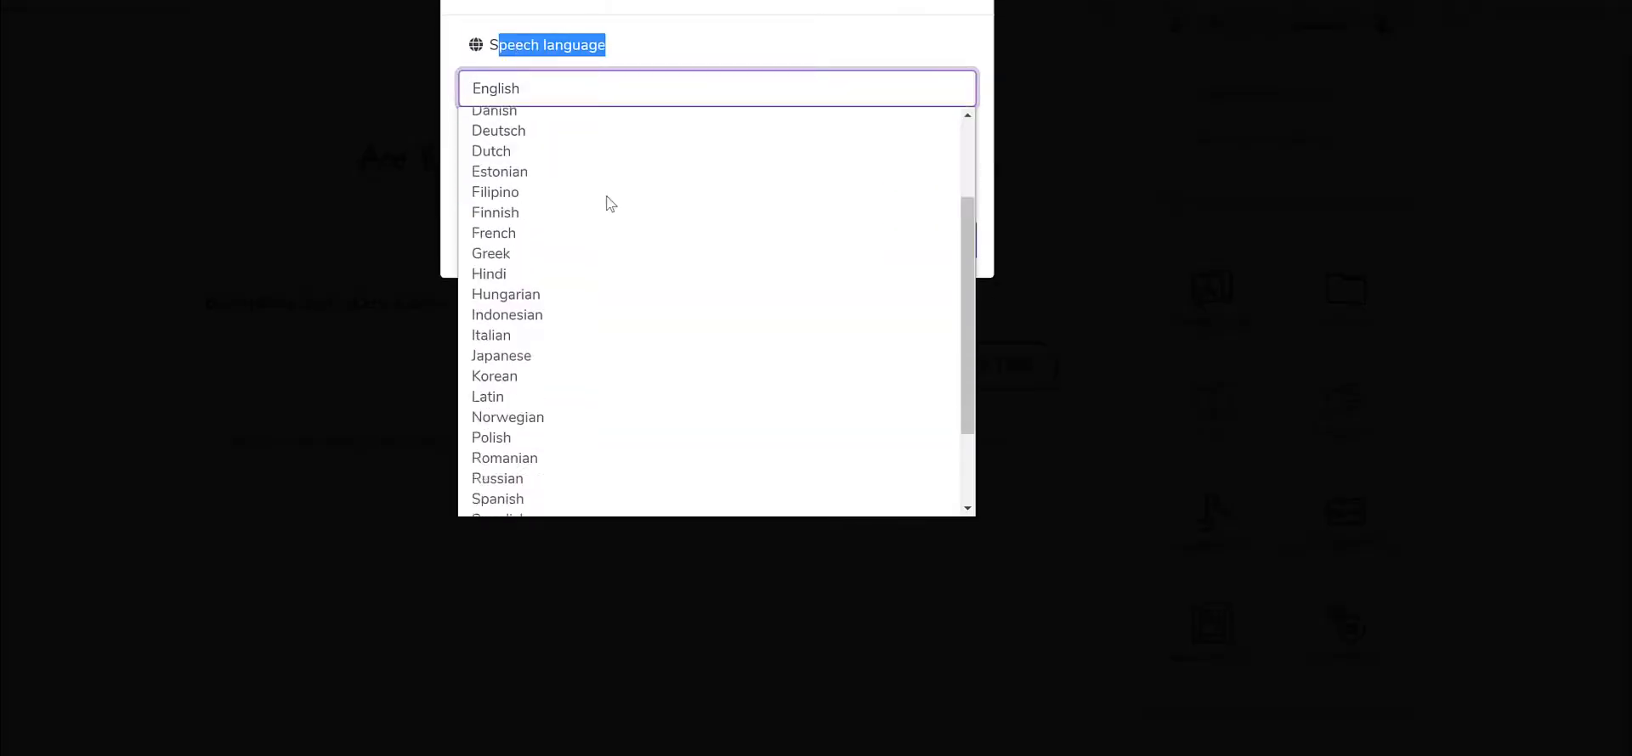
scroll(610, 204, down, 2)
scroll(594, 247, up, 4)
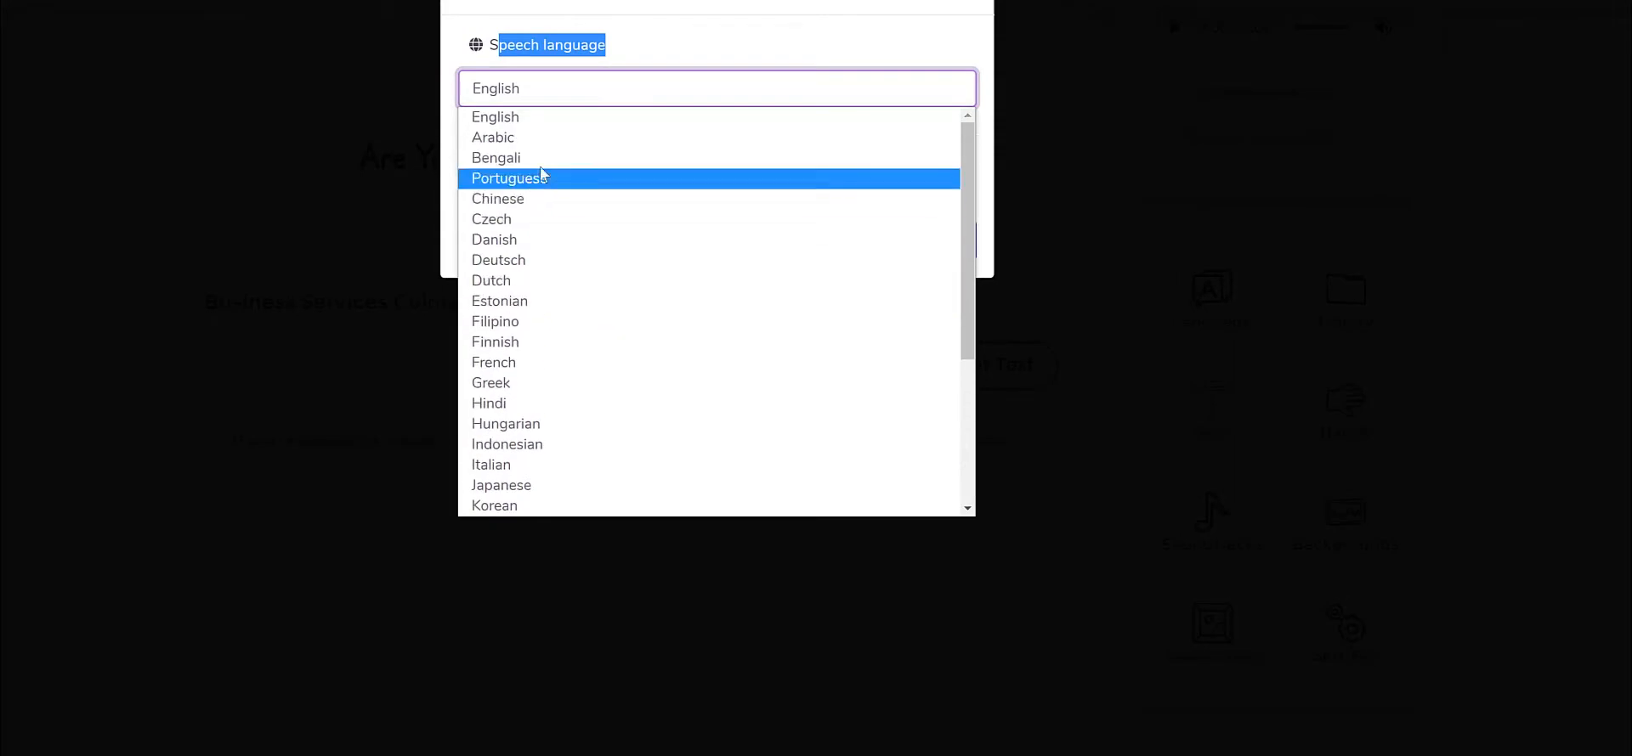
Step: Set the speech language to Spanish with Auto Translation enabled and update the settings
scroll(623, 318, down, 2)
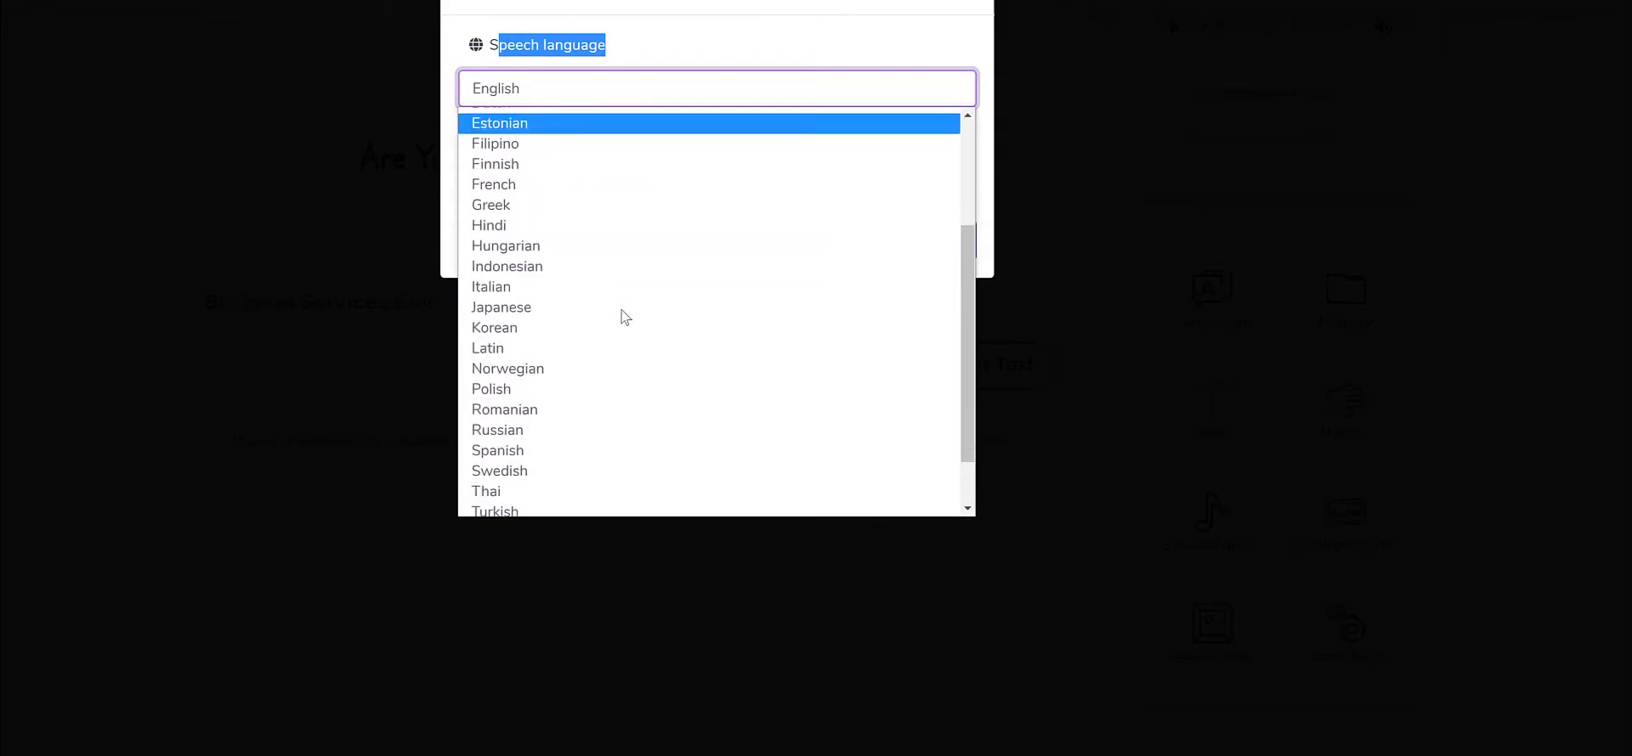
click(557, 452)
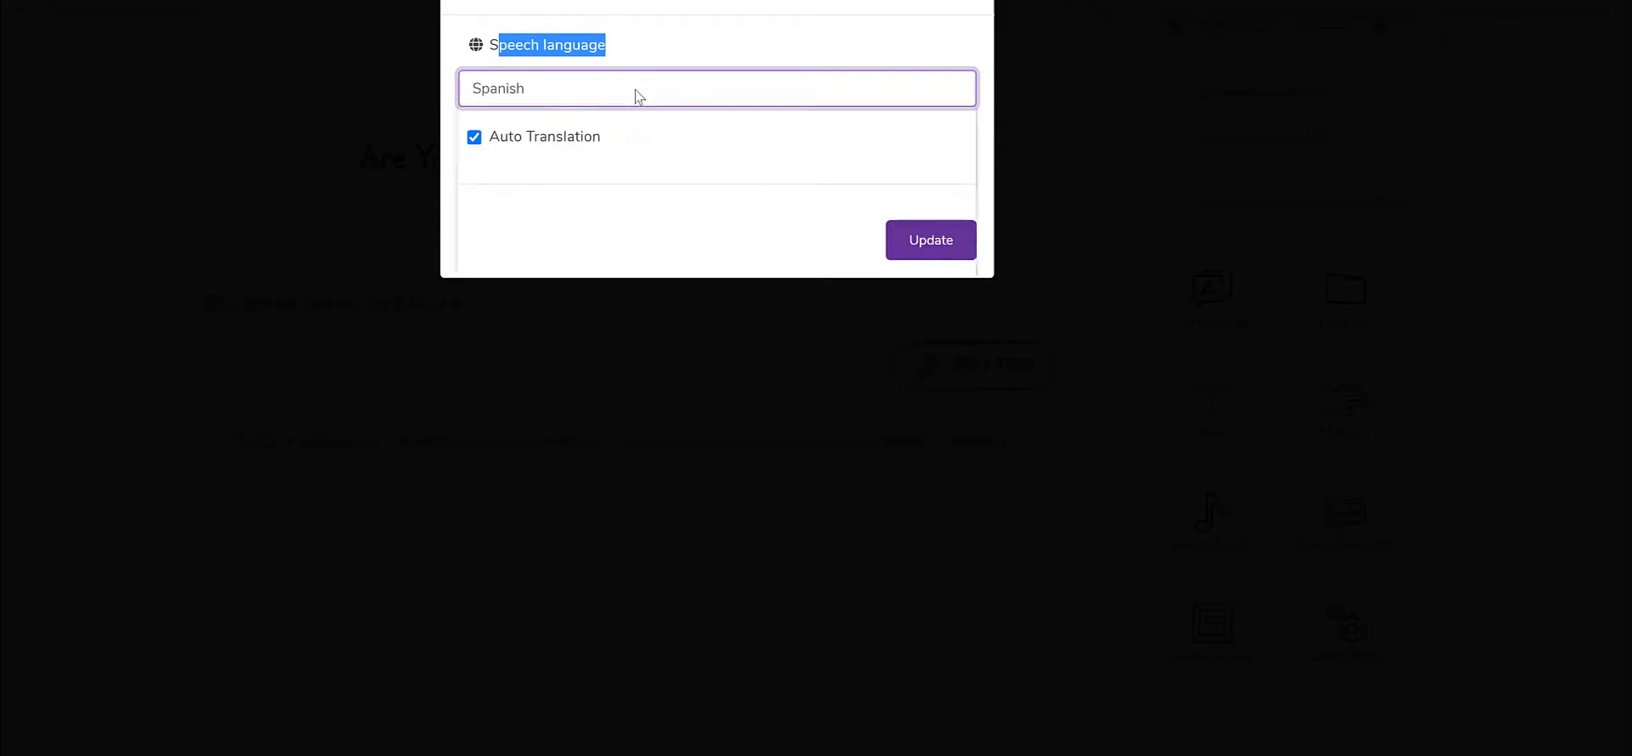
click(638, 97)
click(645, 78)
click(959, 246)
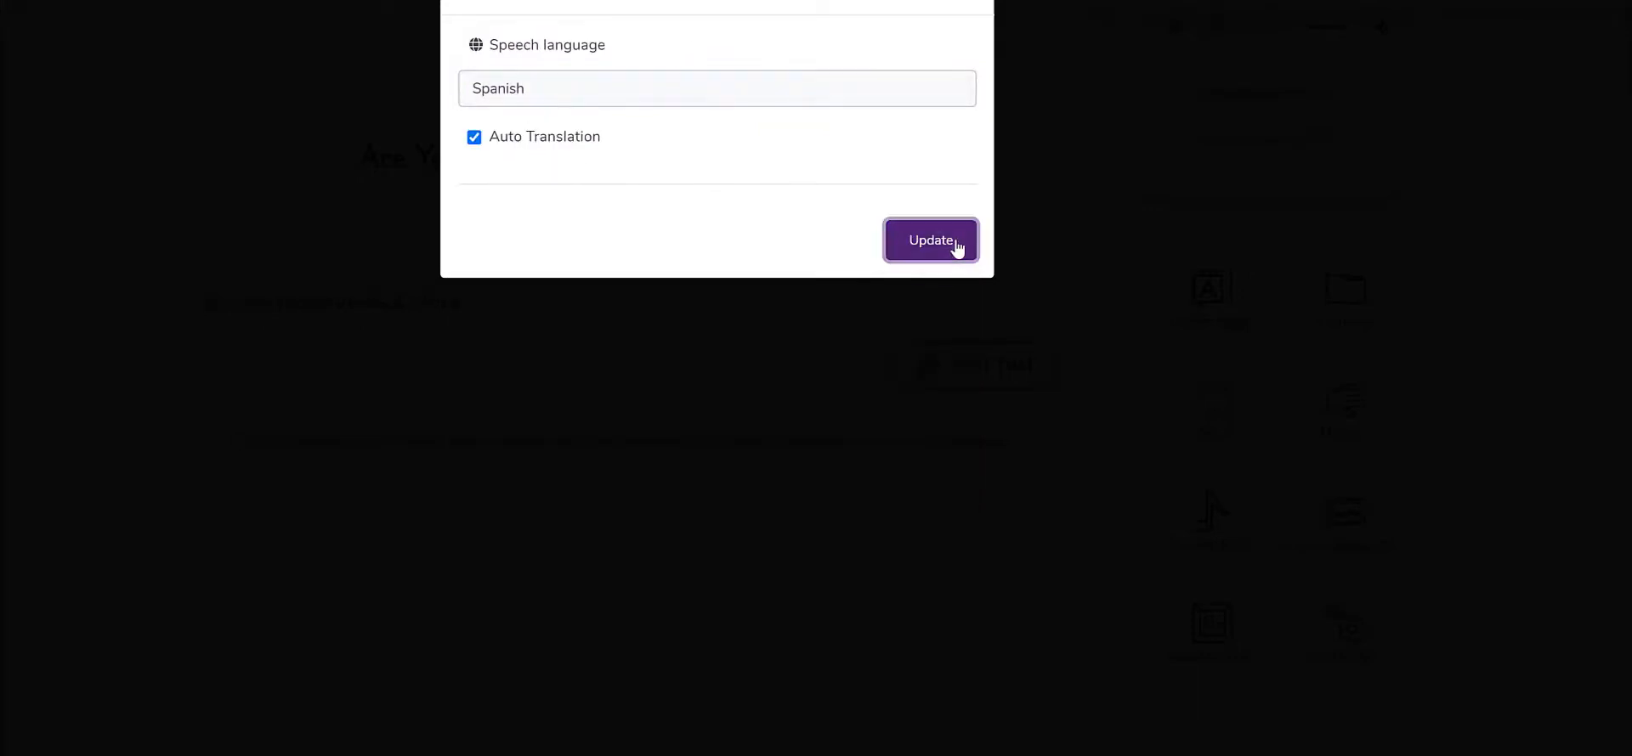
Step: Compare the Spanish translation of the slide's voice-over script with the English original
scroll(534, 557, down, 2)
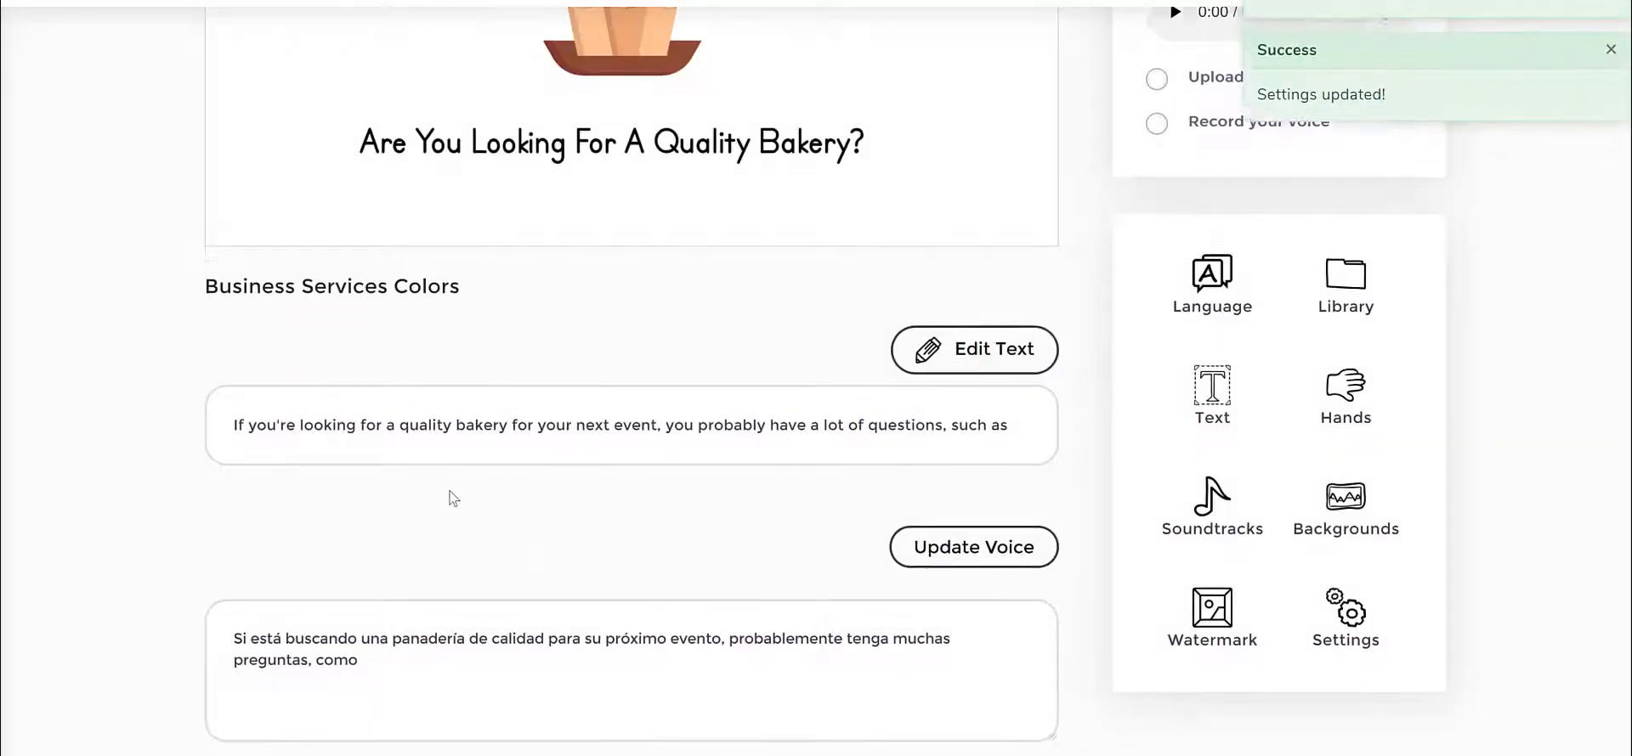
scroll(920, 442, up, 4)
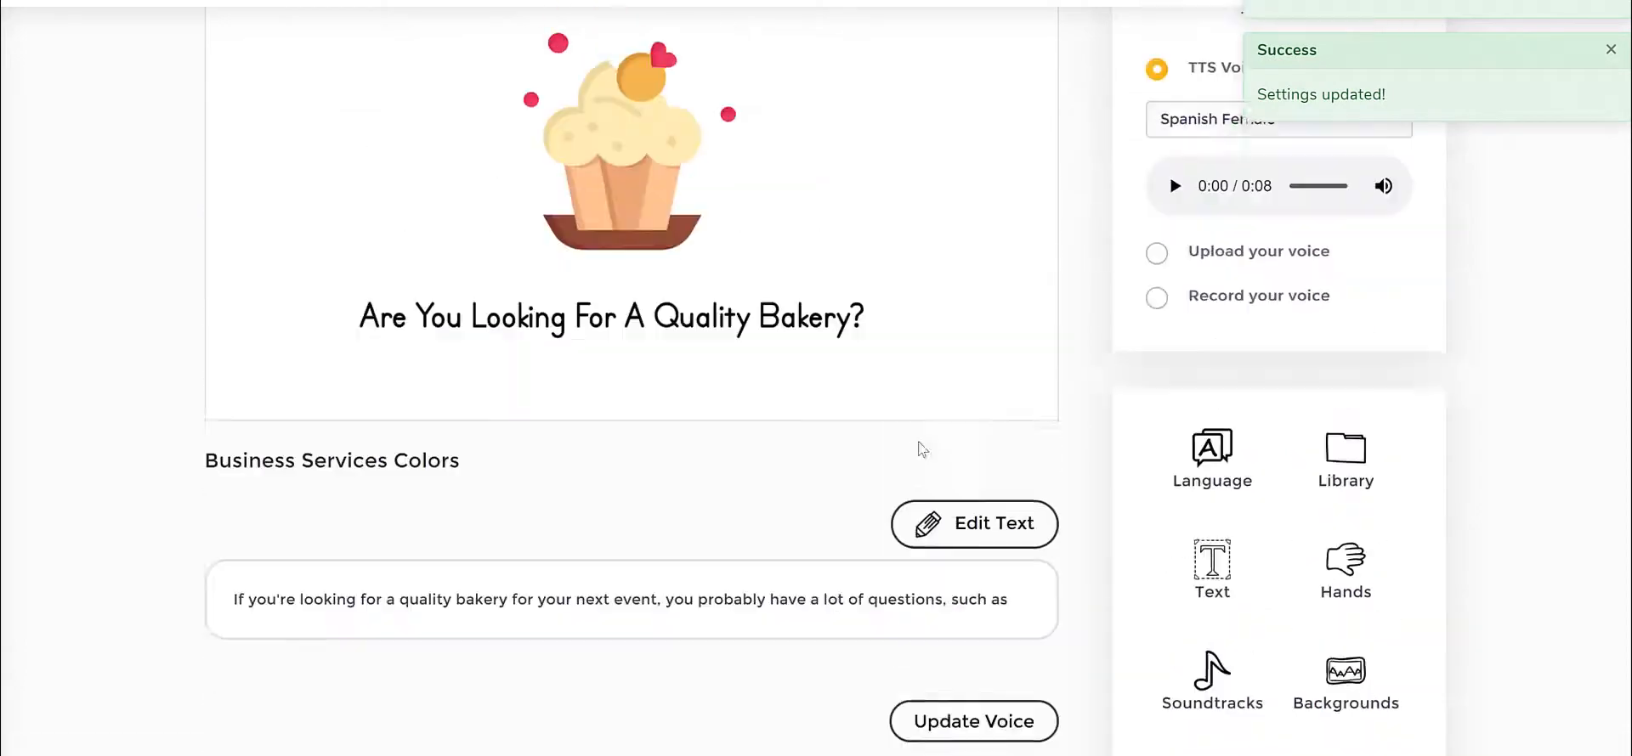
scroll(652, 593, down, 4)
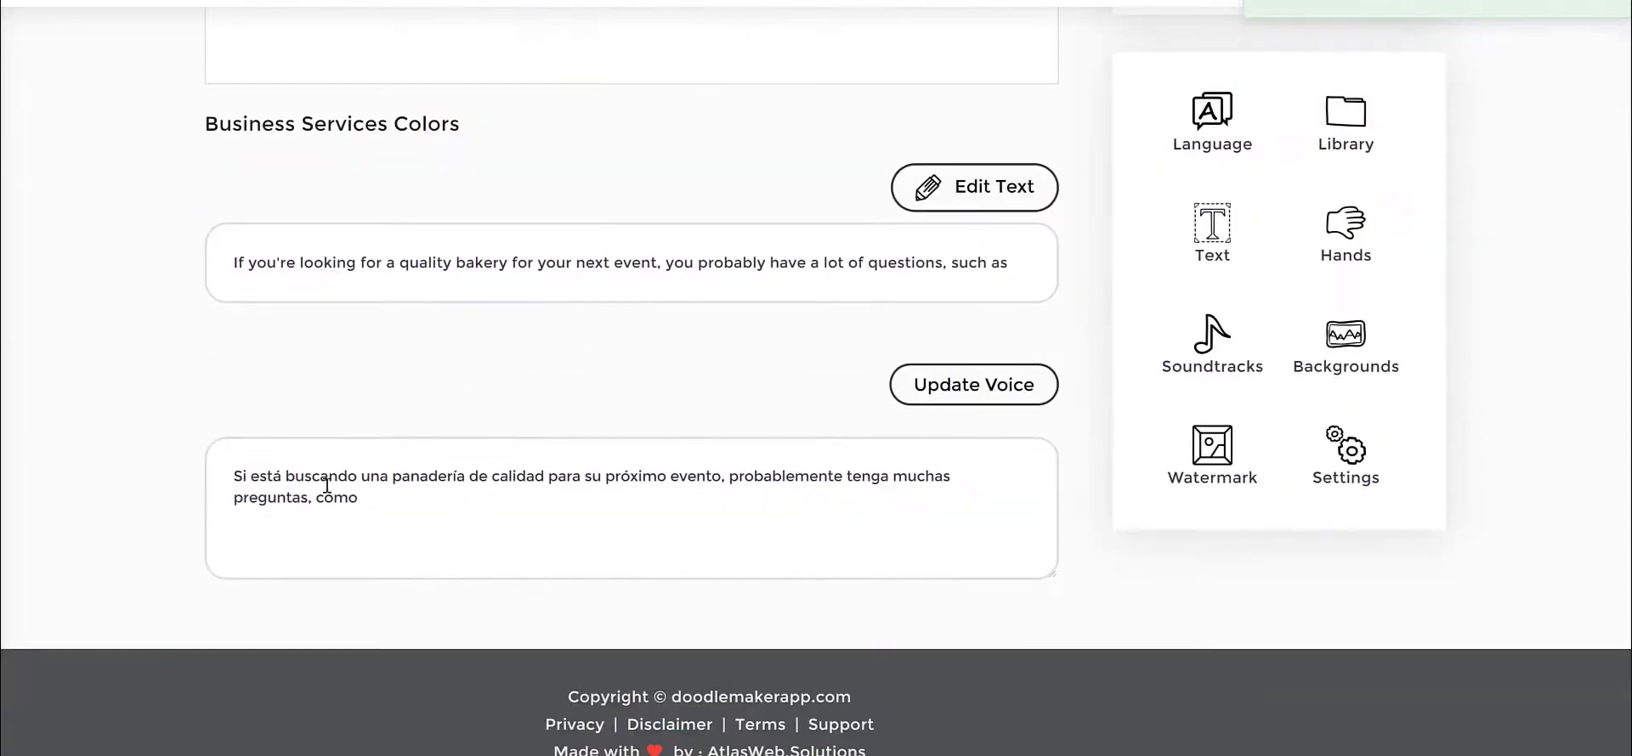
triple_click(506, 484)
Step: Browse the Spanish TTS and premium voices, keeping Spanish Female selected
scroll(1398, 423, up, 2)
scroll(1398, 423, up, 1)
click(1292, 61)
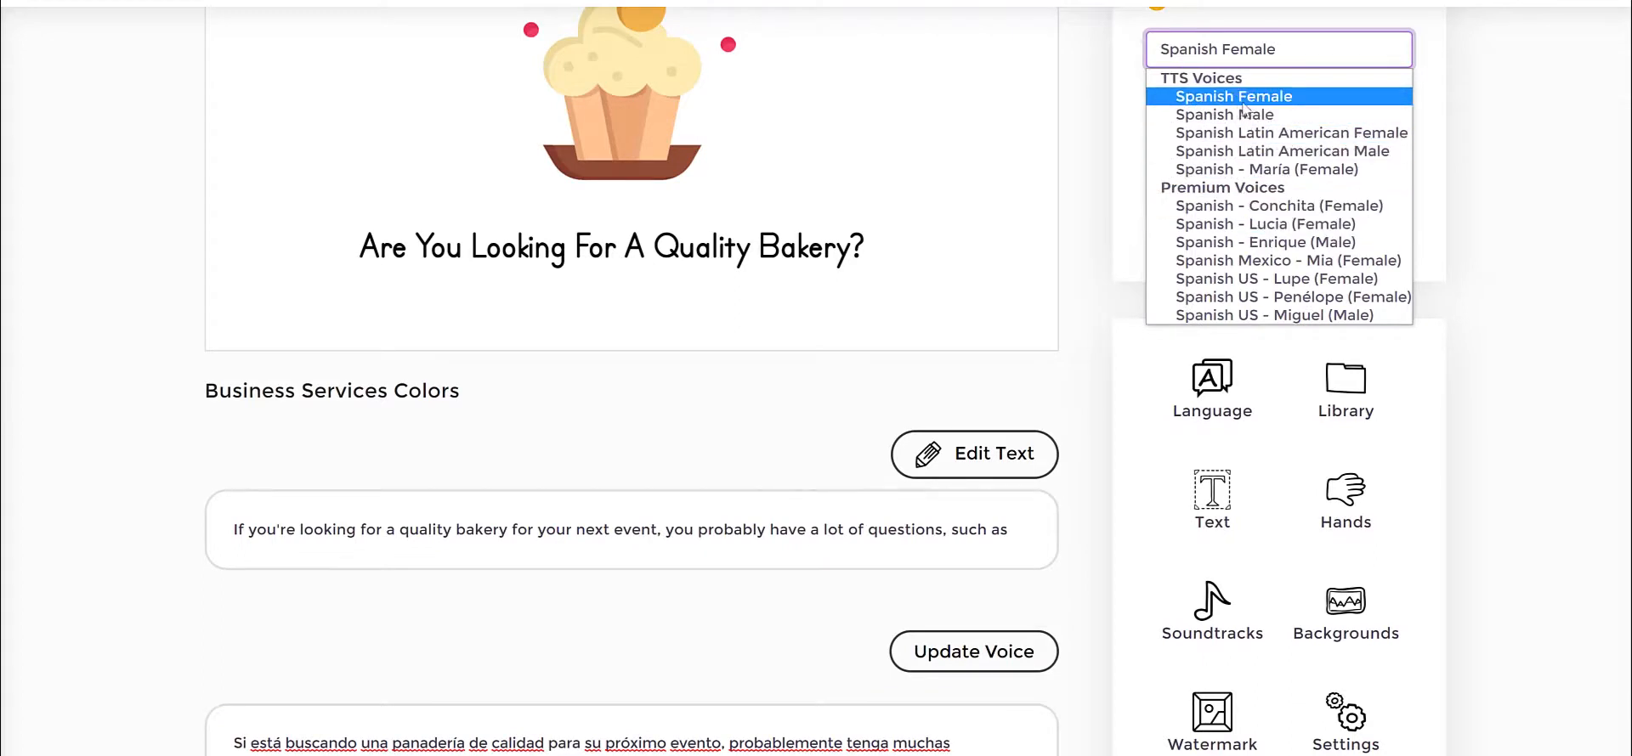
click(1509, 82)
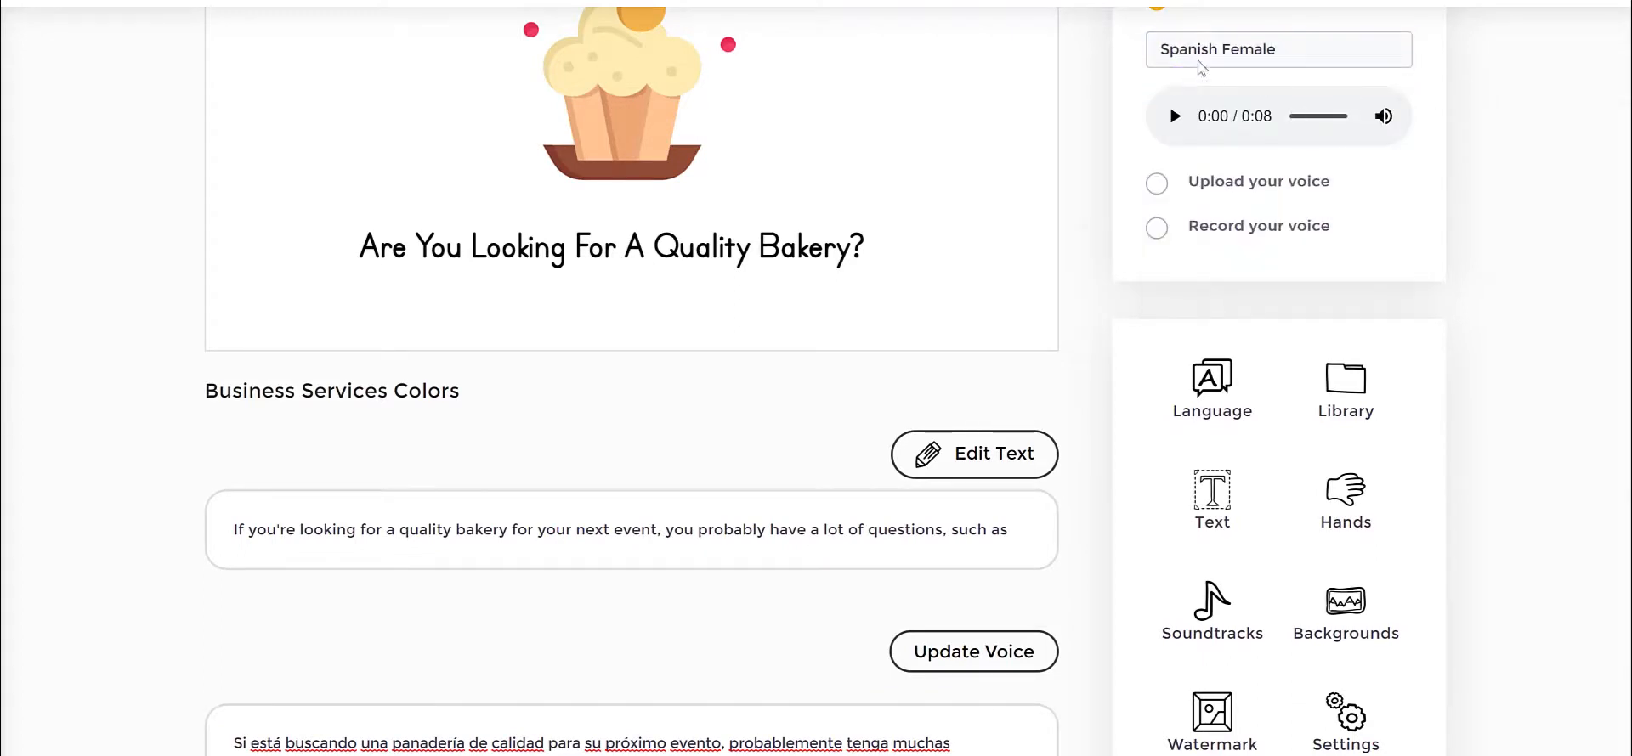
scroll(1494, 153, up, 2)
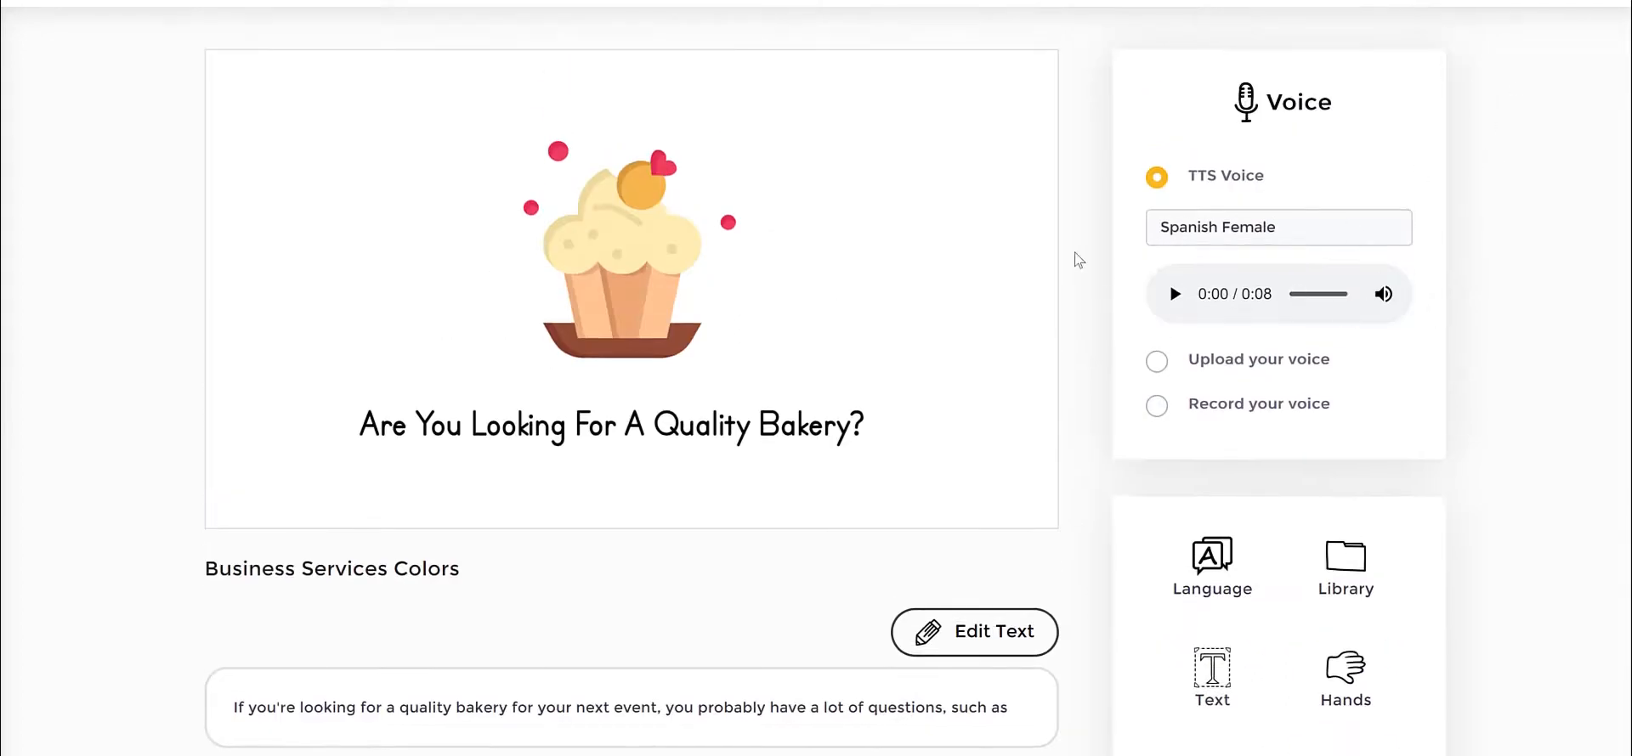
Step: View the available drawing hand styles and close them without changing the selection
scroll(1401, 395, down, 1)
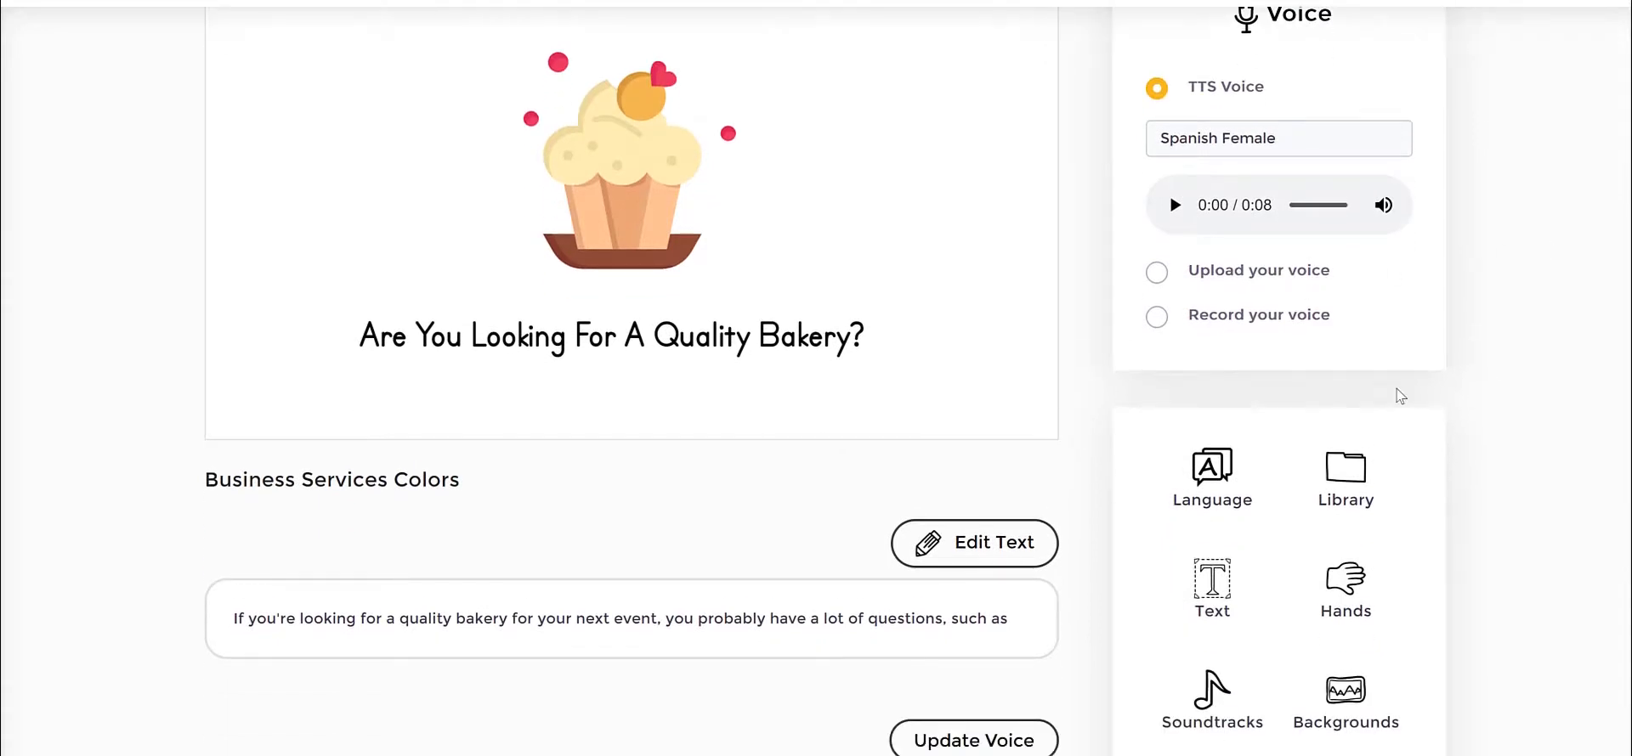
scroll(1400, 395, down, 2)
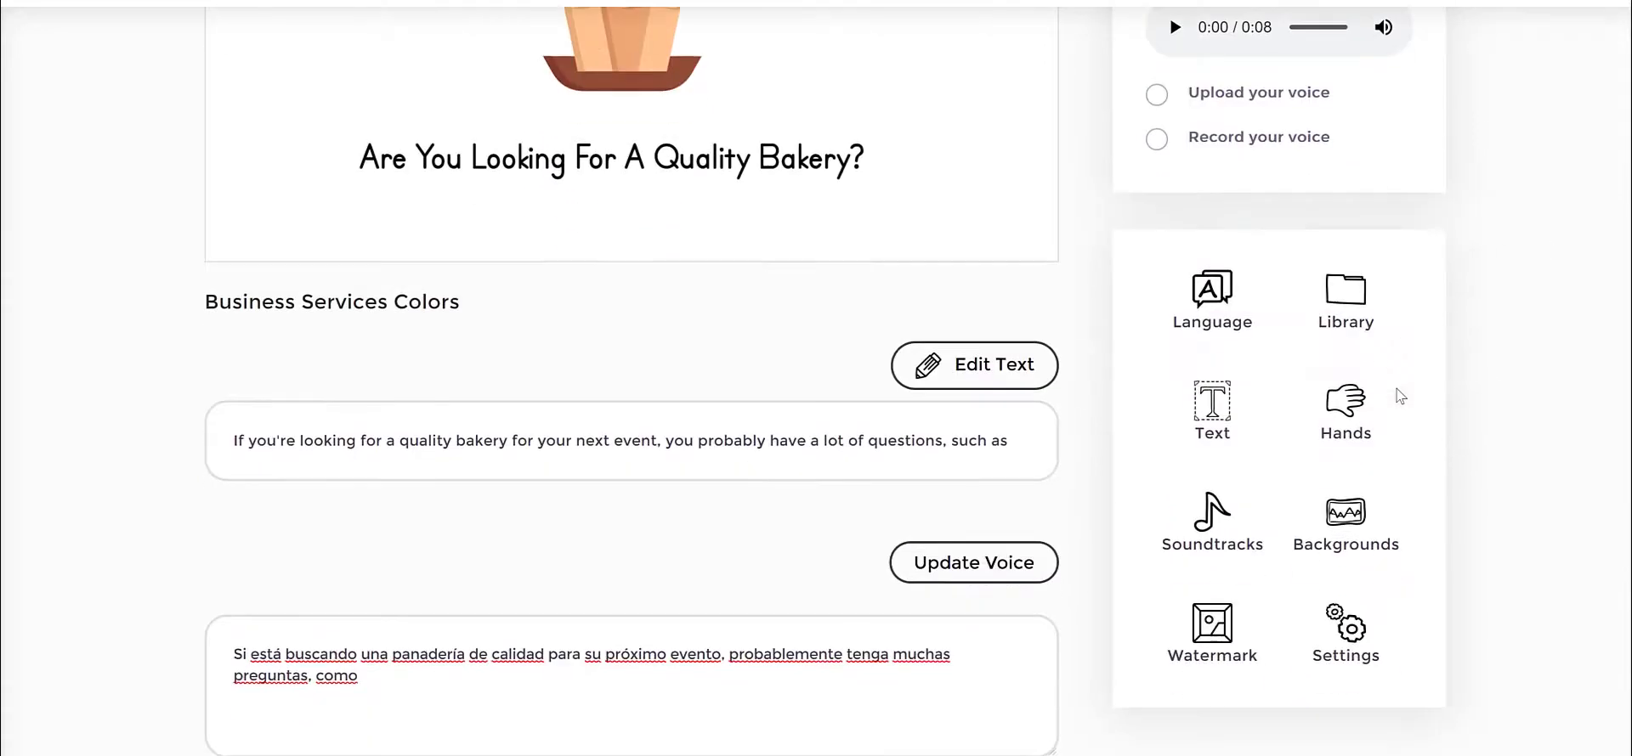
click(1346, 413)
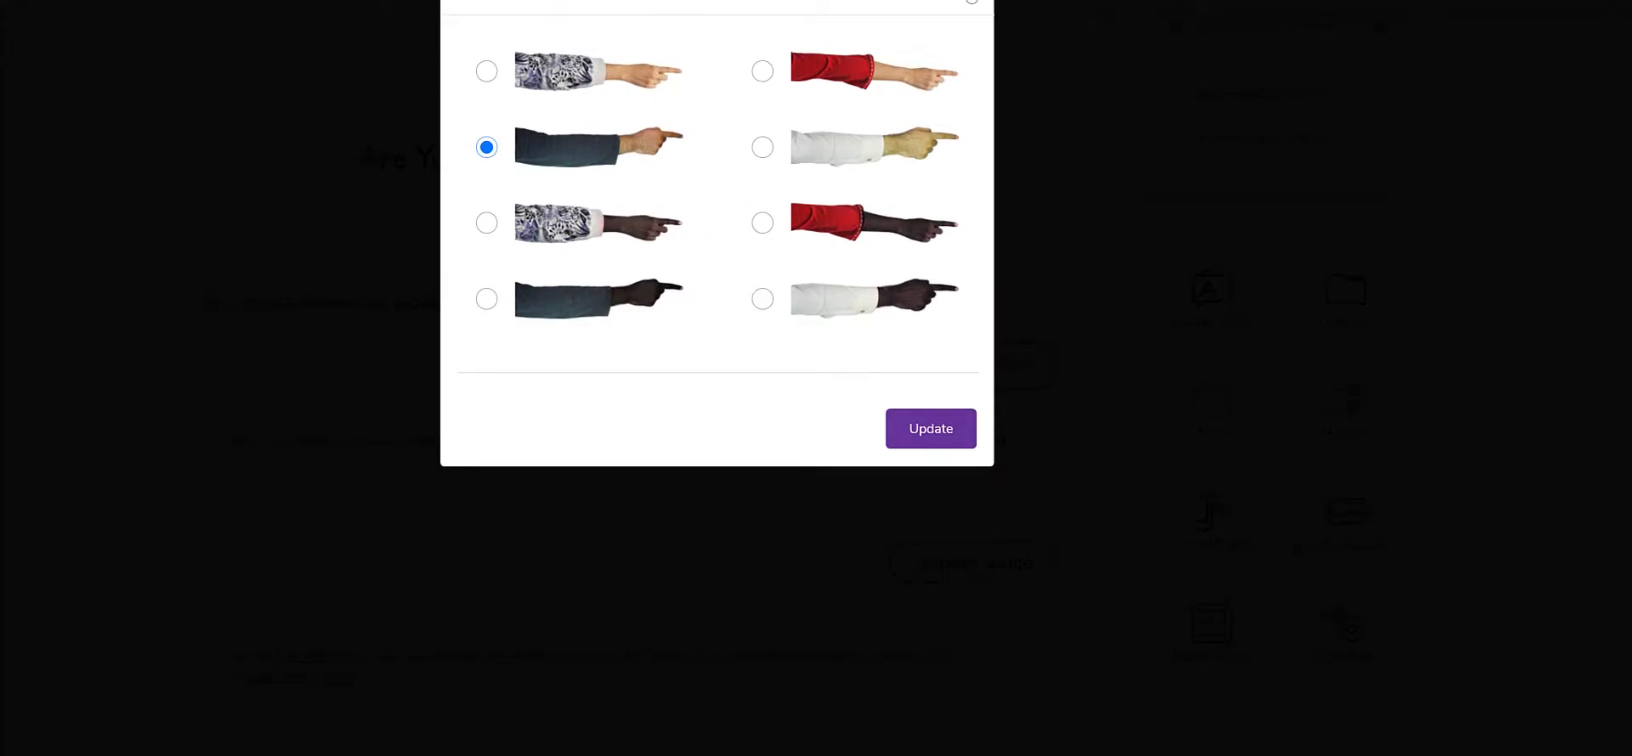
click(972, 1)
Step: Browse the list of background soundtracks and leave the project on No soundtrack
click(1198, 512)
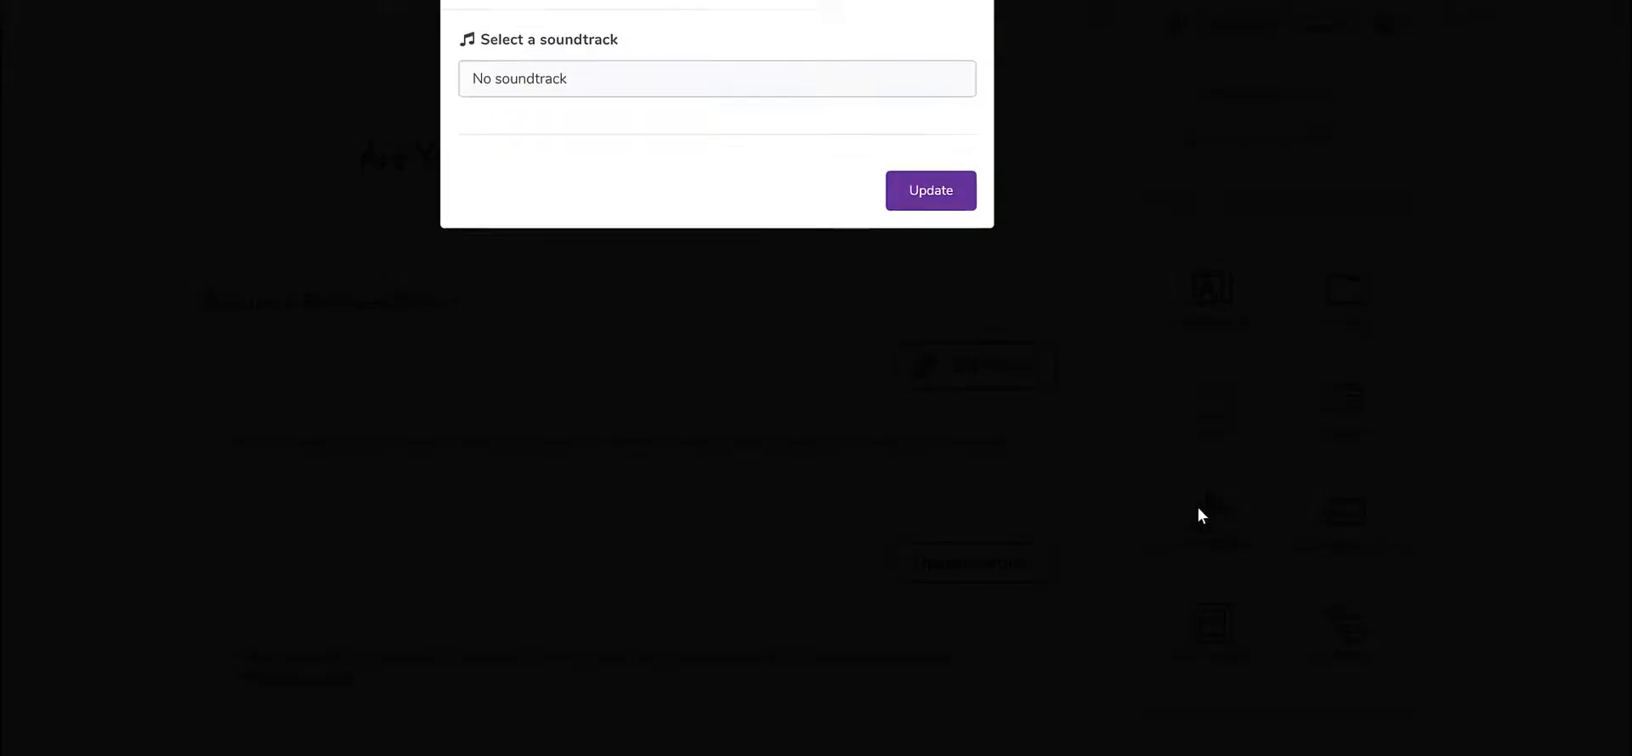
click(598, 80)
scroll(601, 335, down, 5)
scroll(605, 332, up, 5)
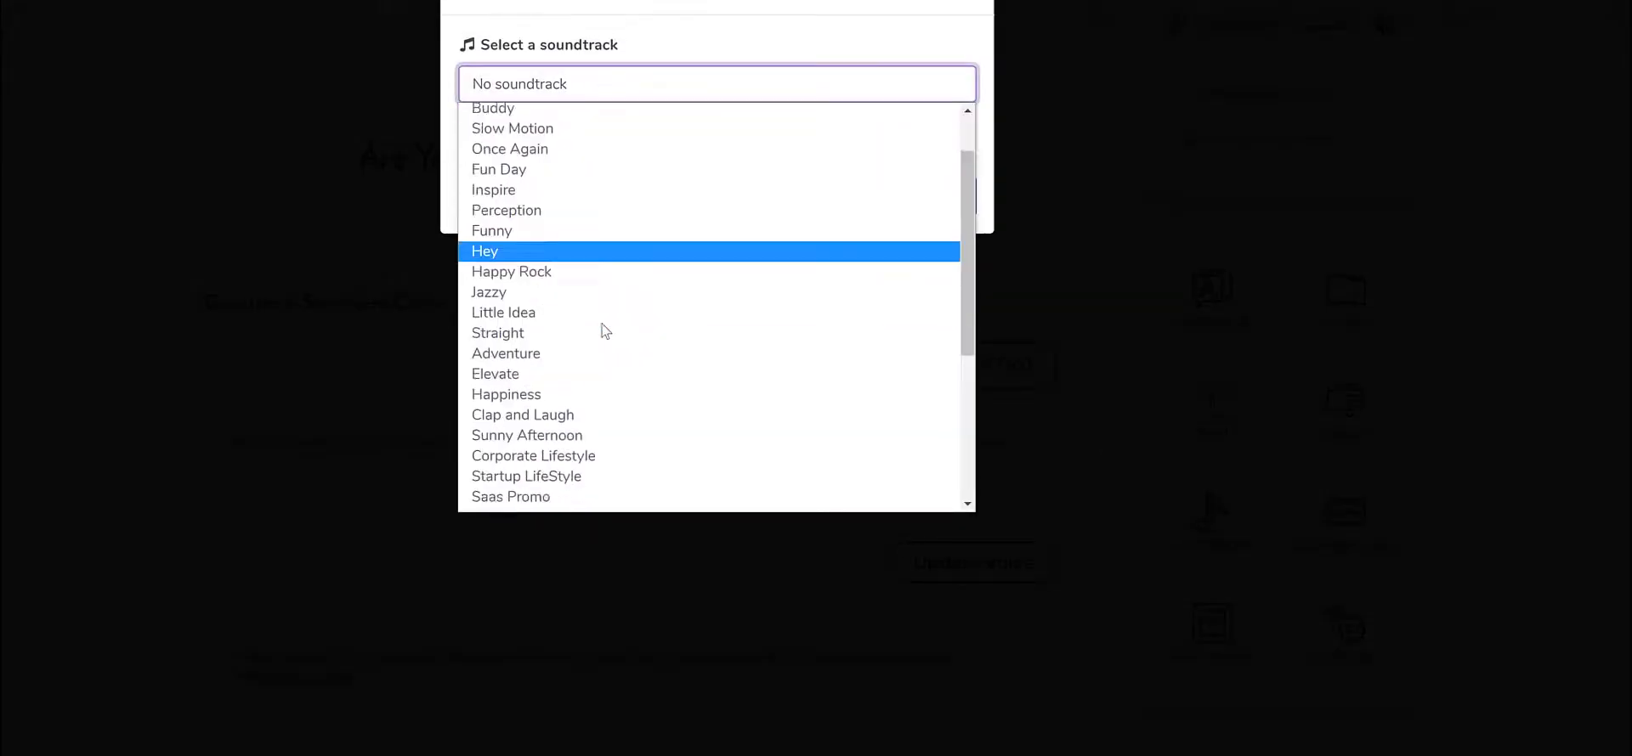
scroll(605, 332, up, 2)
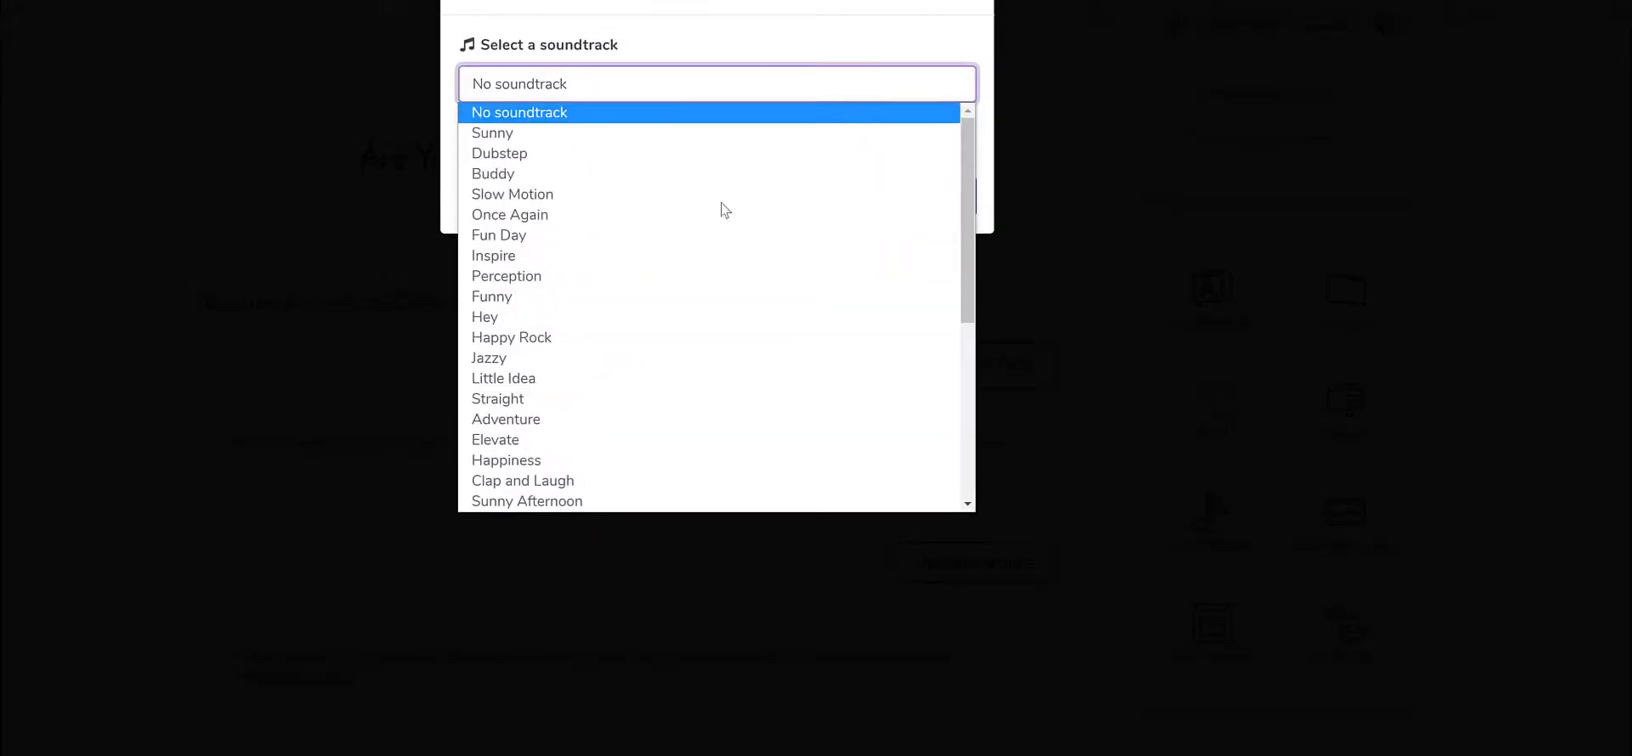
scroll(666, 277, down, 6)
click(1543, 394)
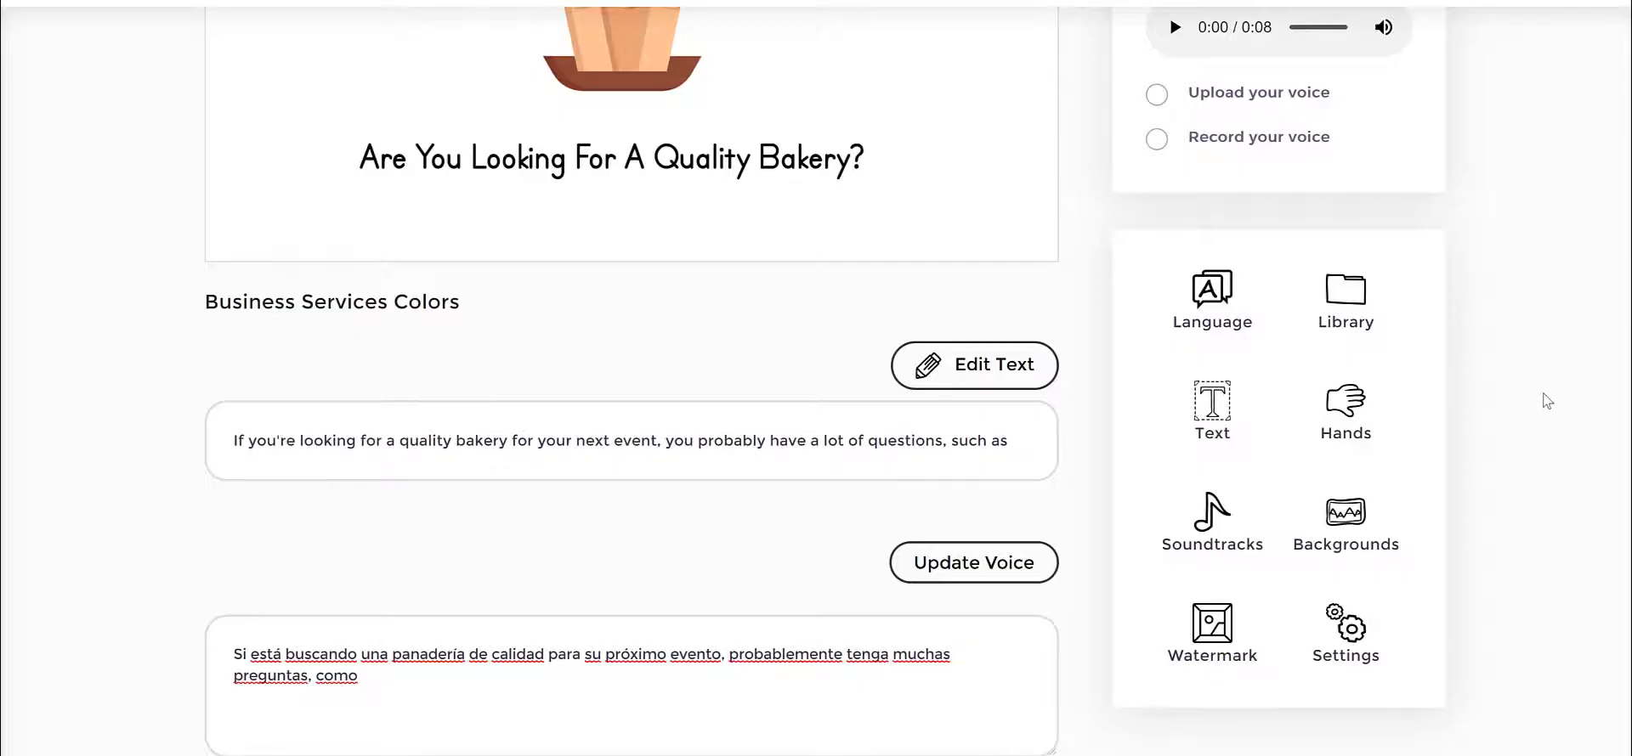
Step: Examine the background options from White to Image and return to the tool list, keeping White
click(1351, 525)
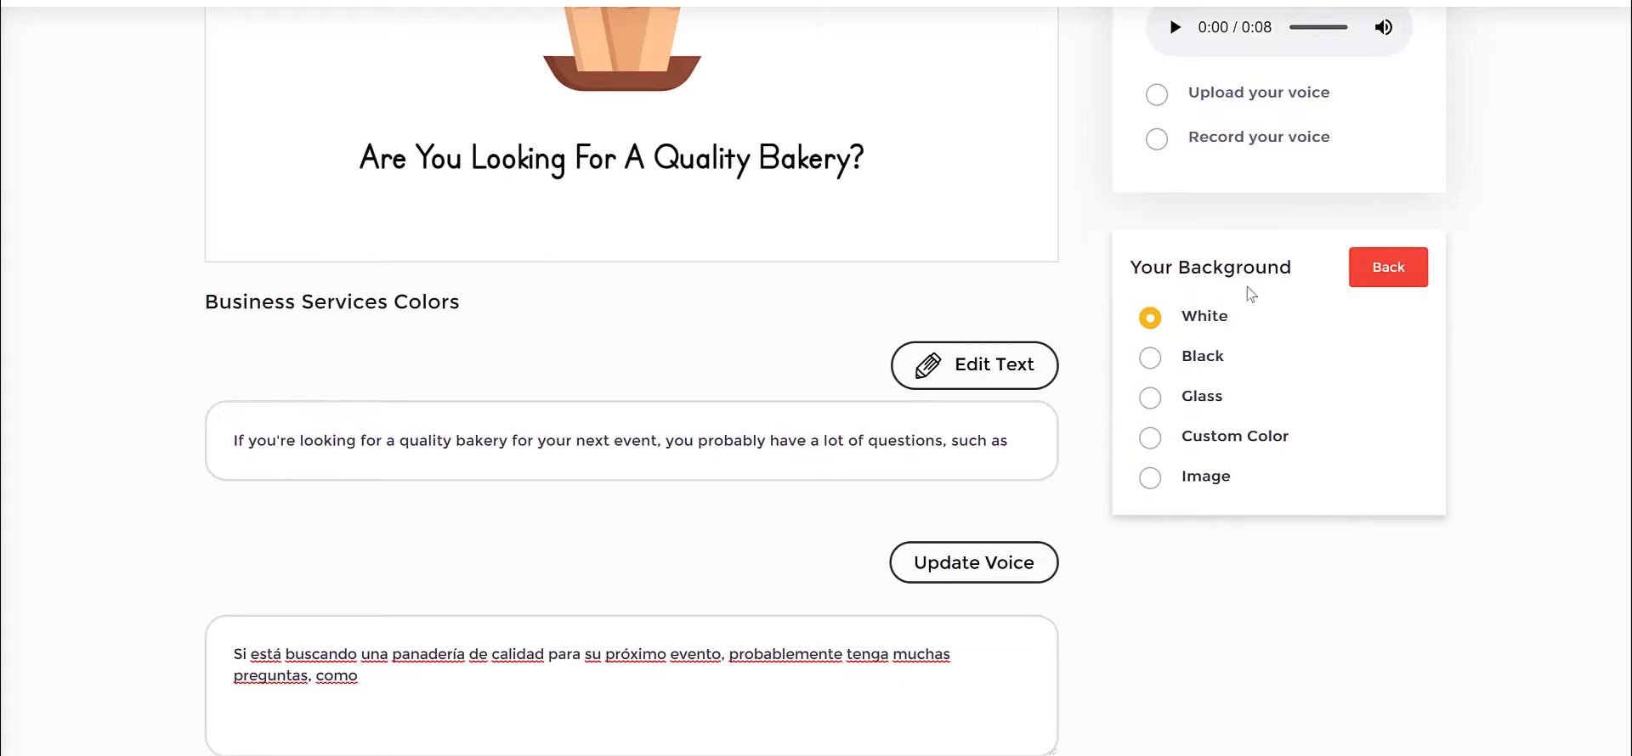
drag(1166, 278, 1261, 280)
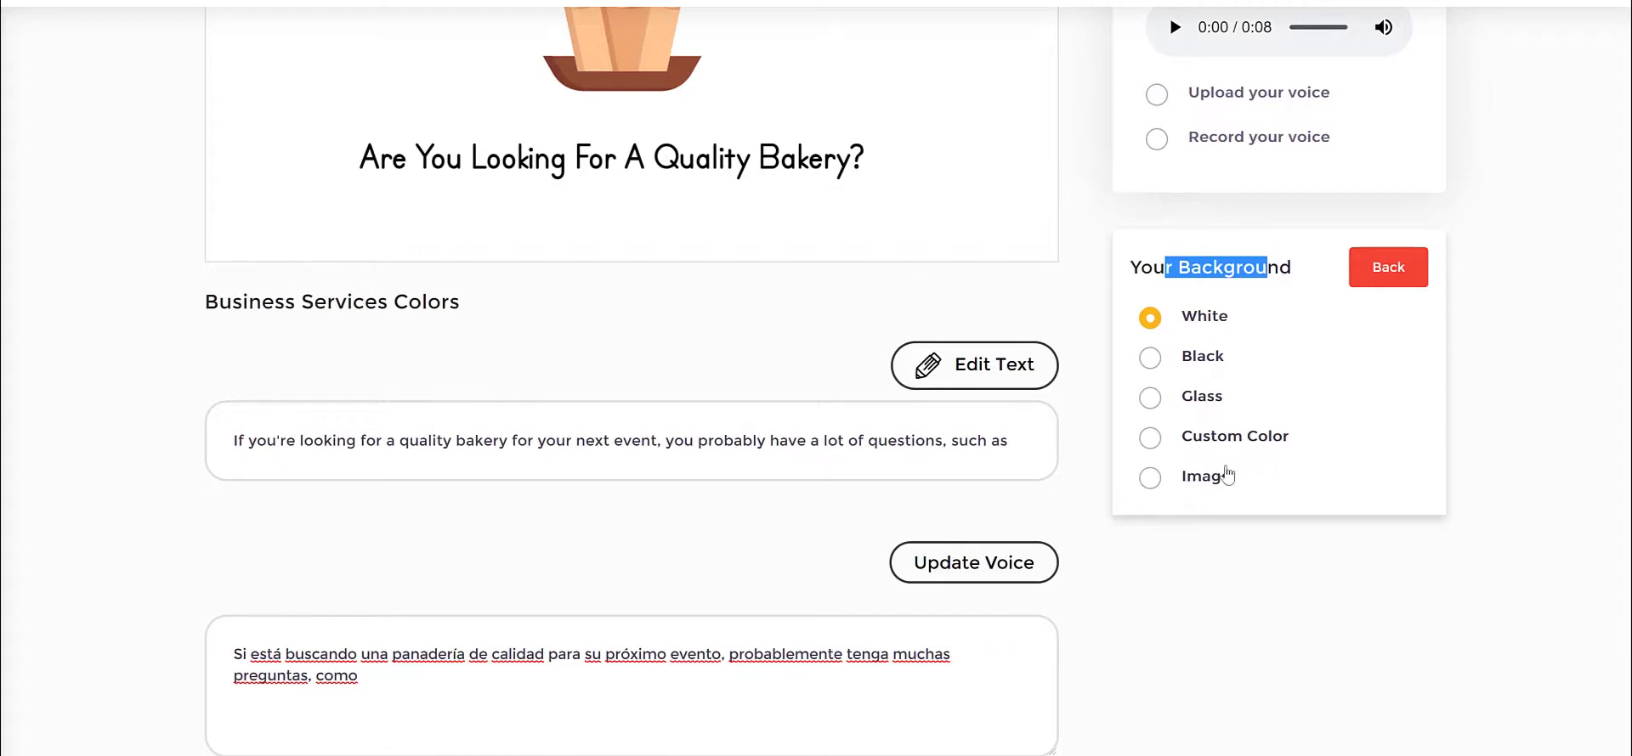
drag(1260, 498, 1172, 493)
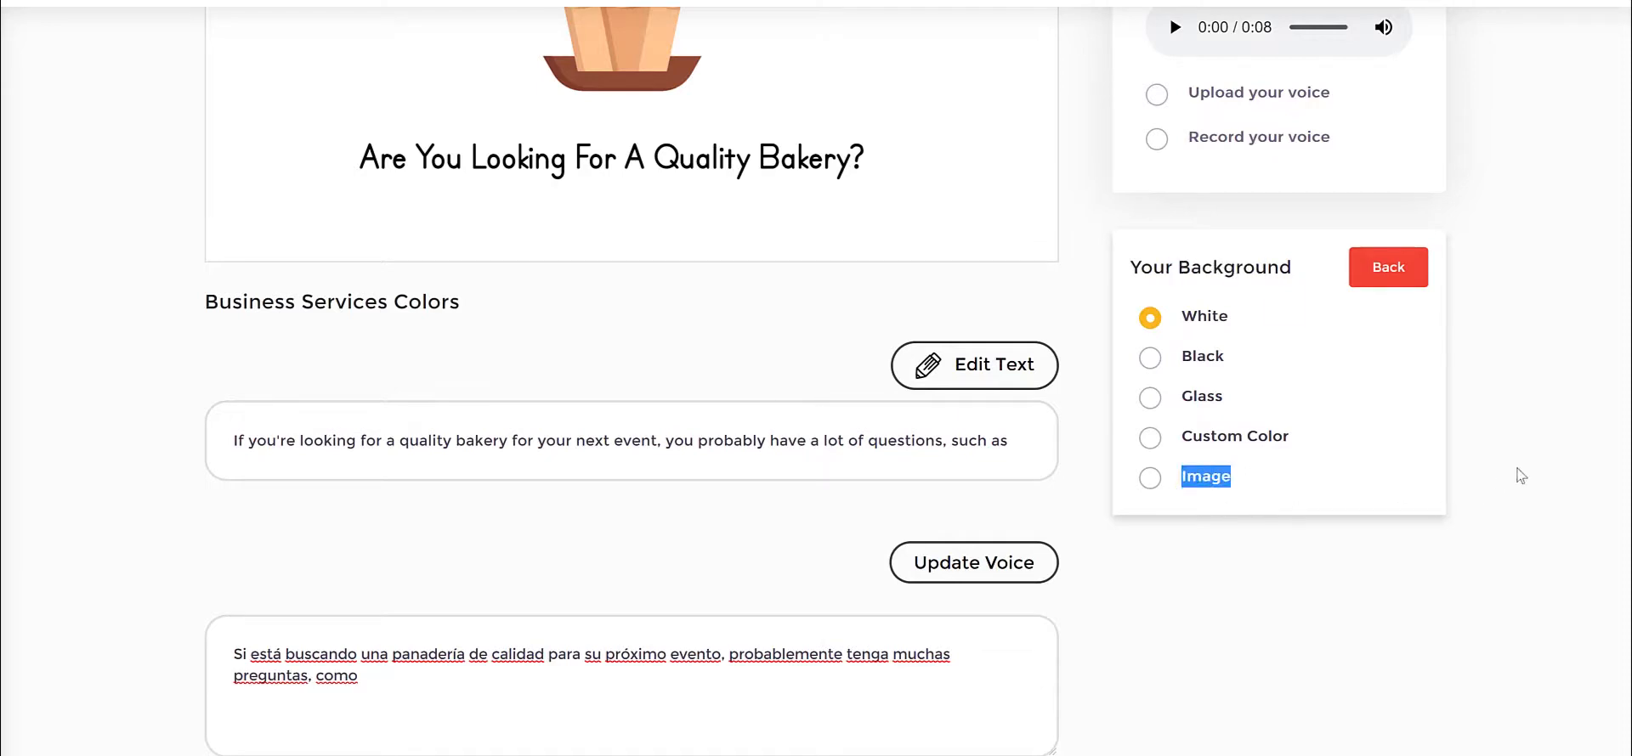
click(1517, 434)
scroll(1463, 416, up, 1)
click(1398, 356)
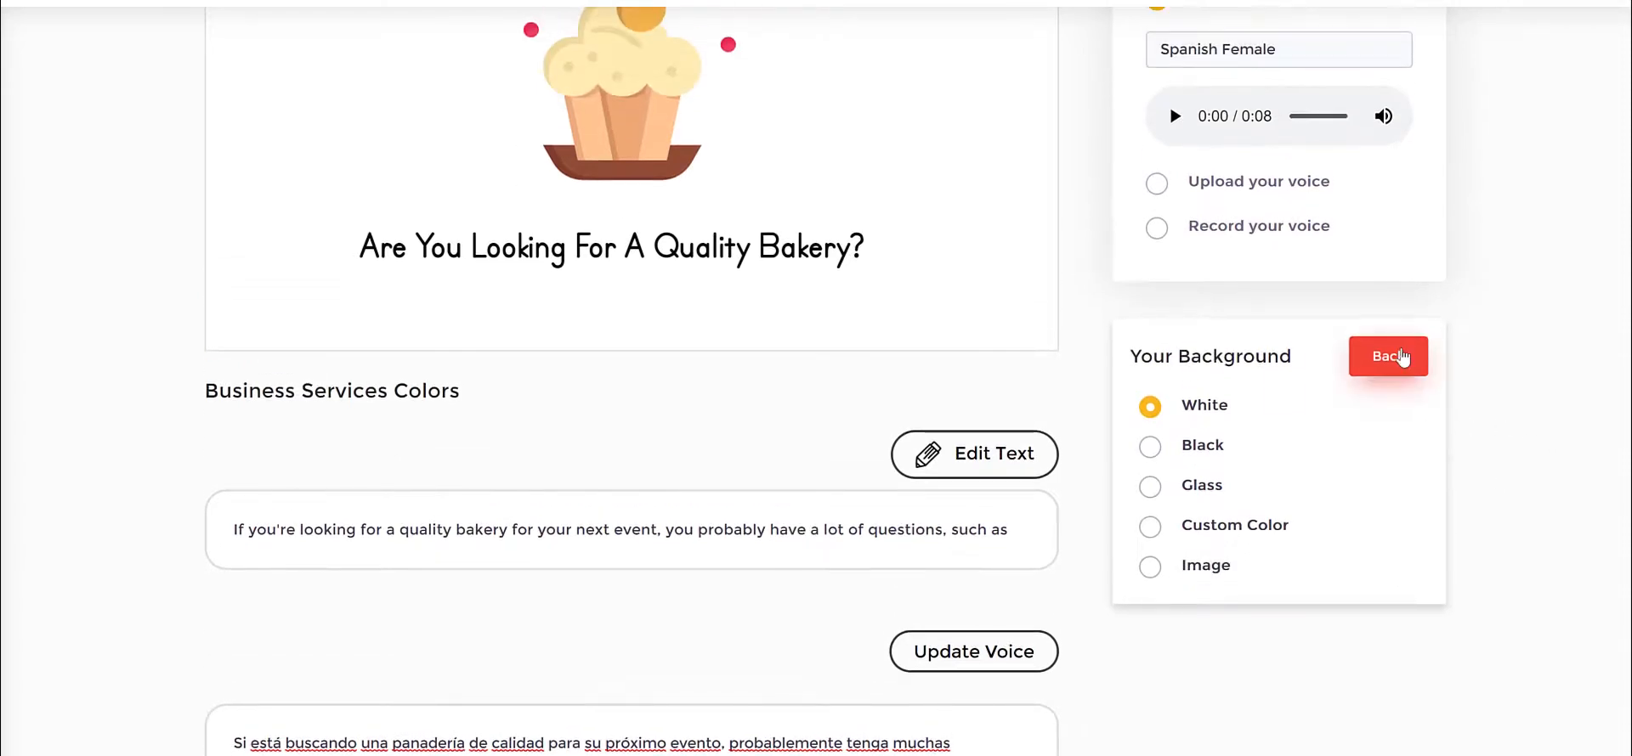
scroll(1470, 459, down, 1)
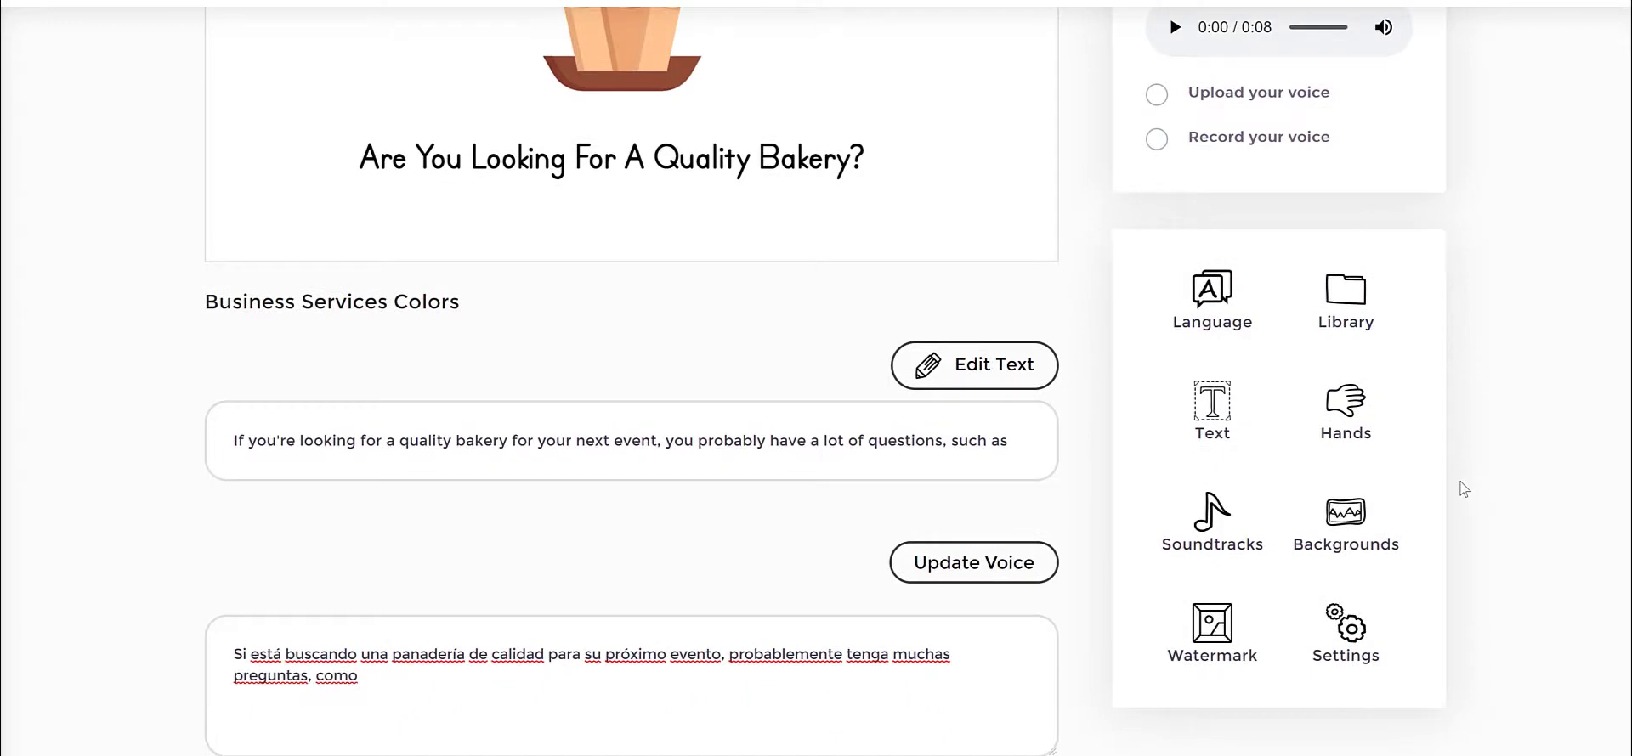
Step: Upload the "Your Logo Here" image as a watermark and shrink it into the slide's lower-left corner
click(1207, 629)
scroll(1111, 586, up, 3)
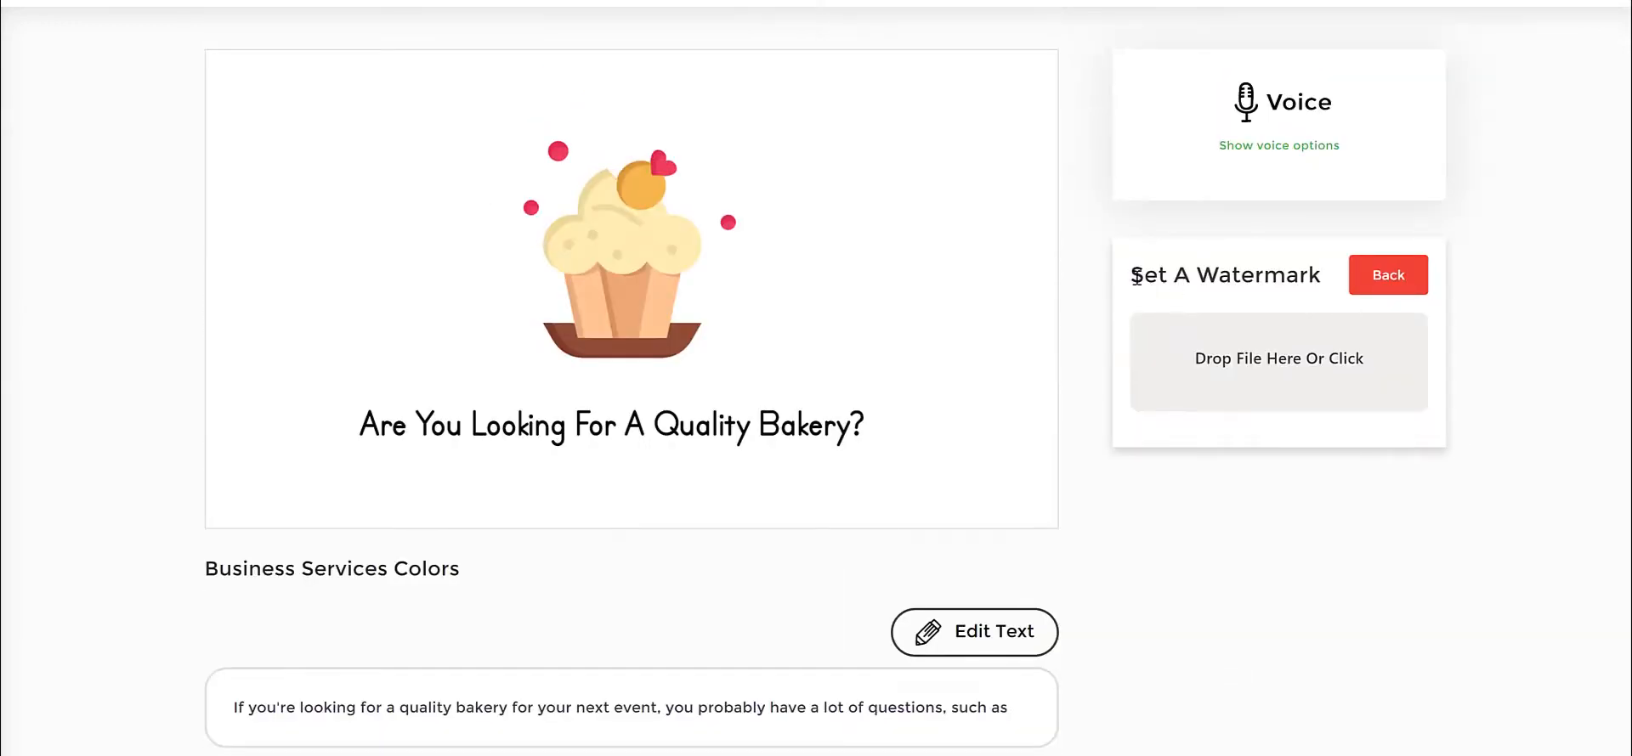
drag(1136, 277, 1322, 275)
click(1322, 275)
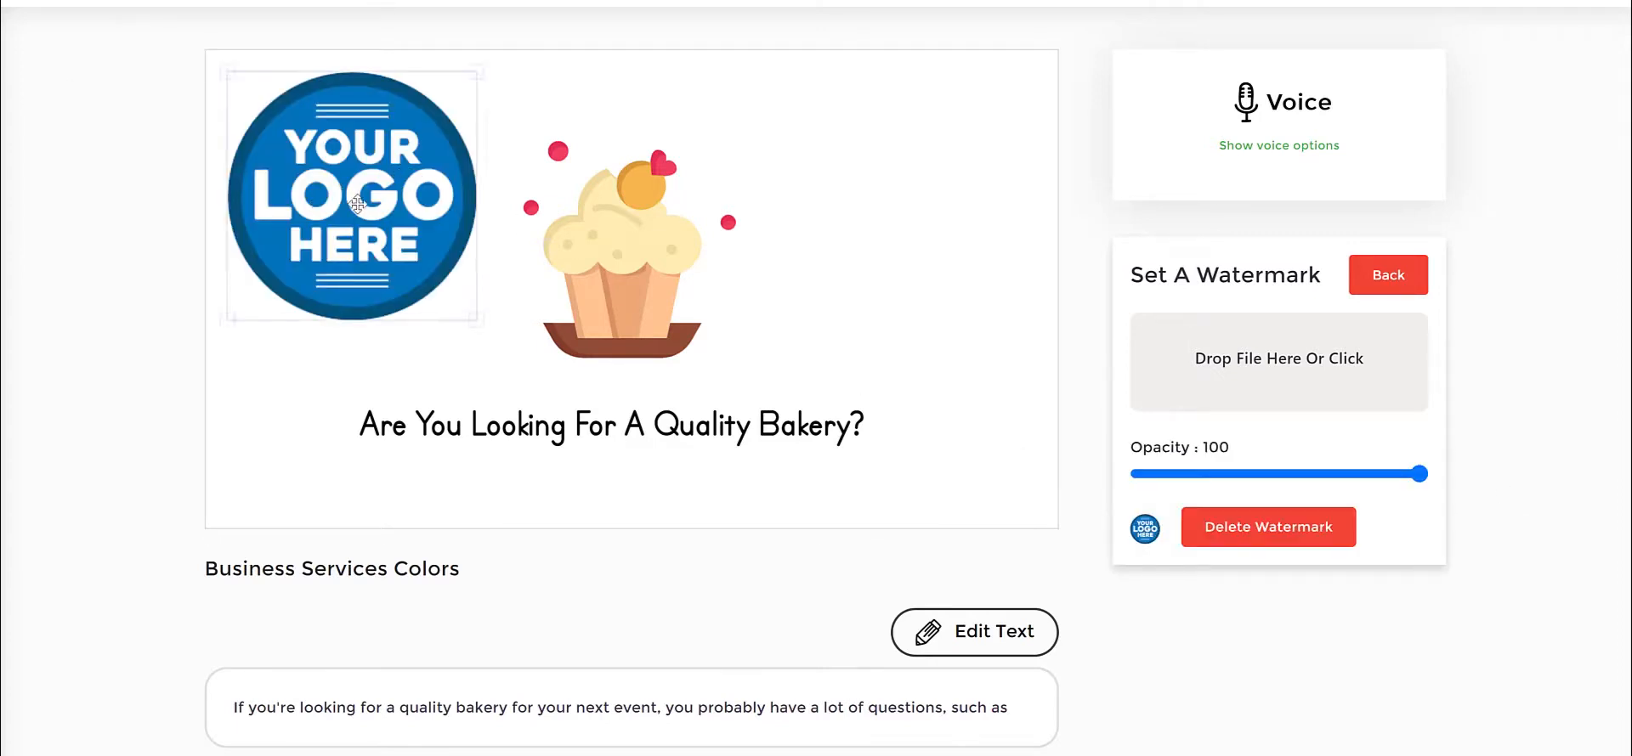
drag(357, 204, 385, 241)
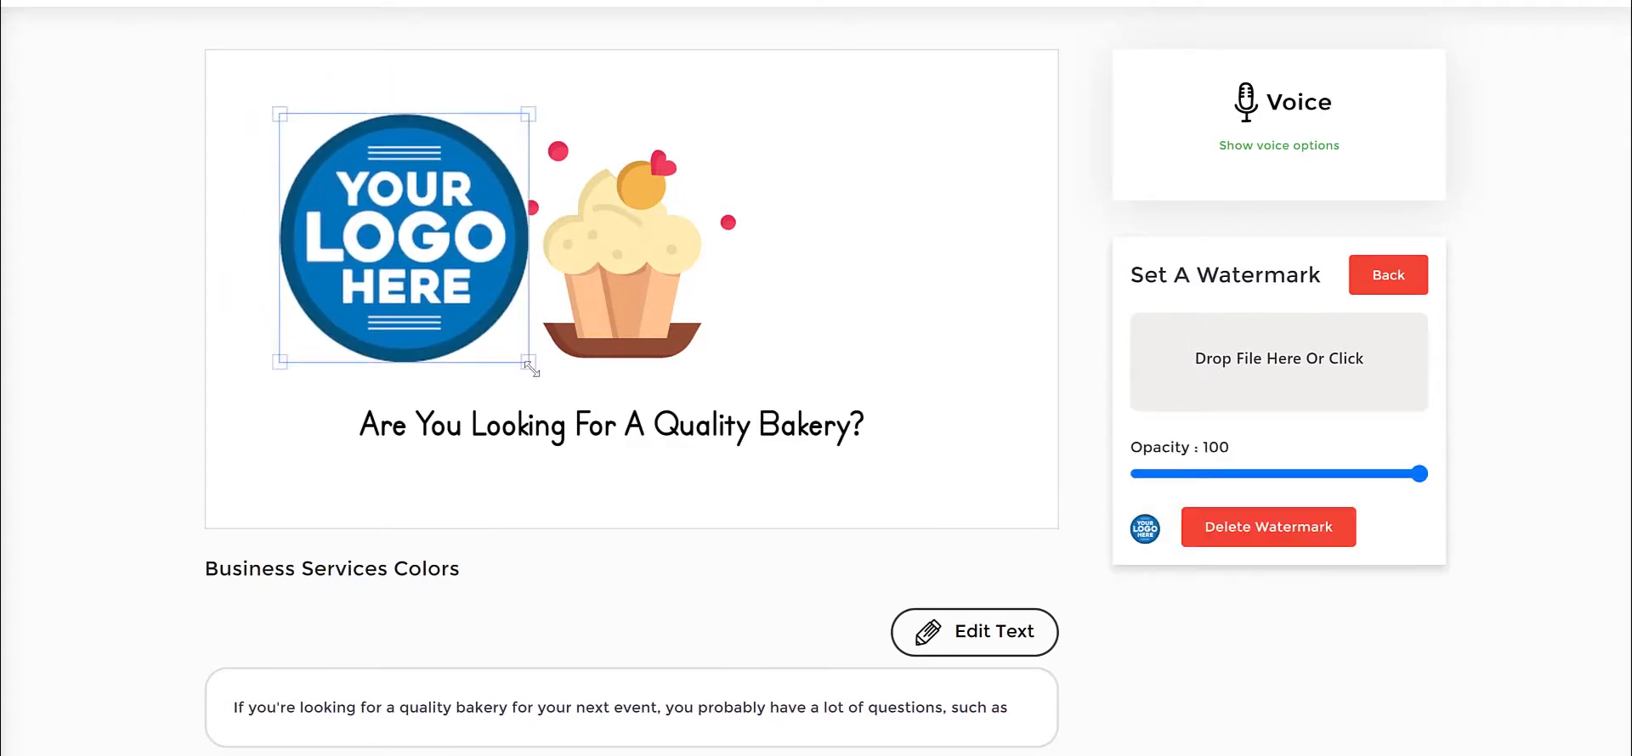
drag(529, 361, 294, 483)
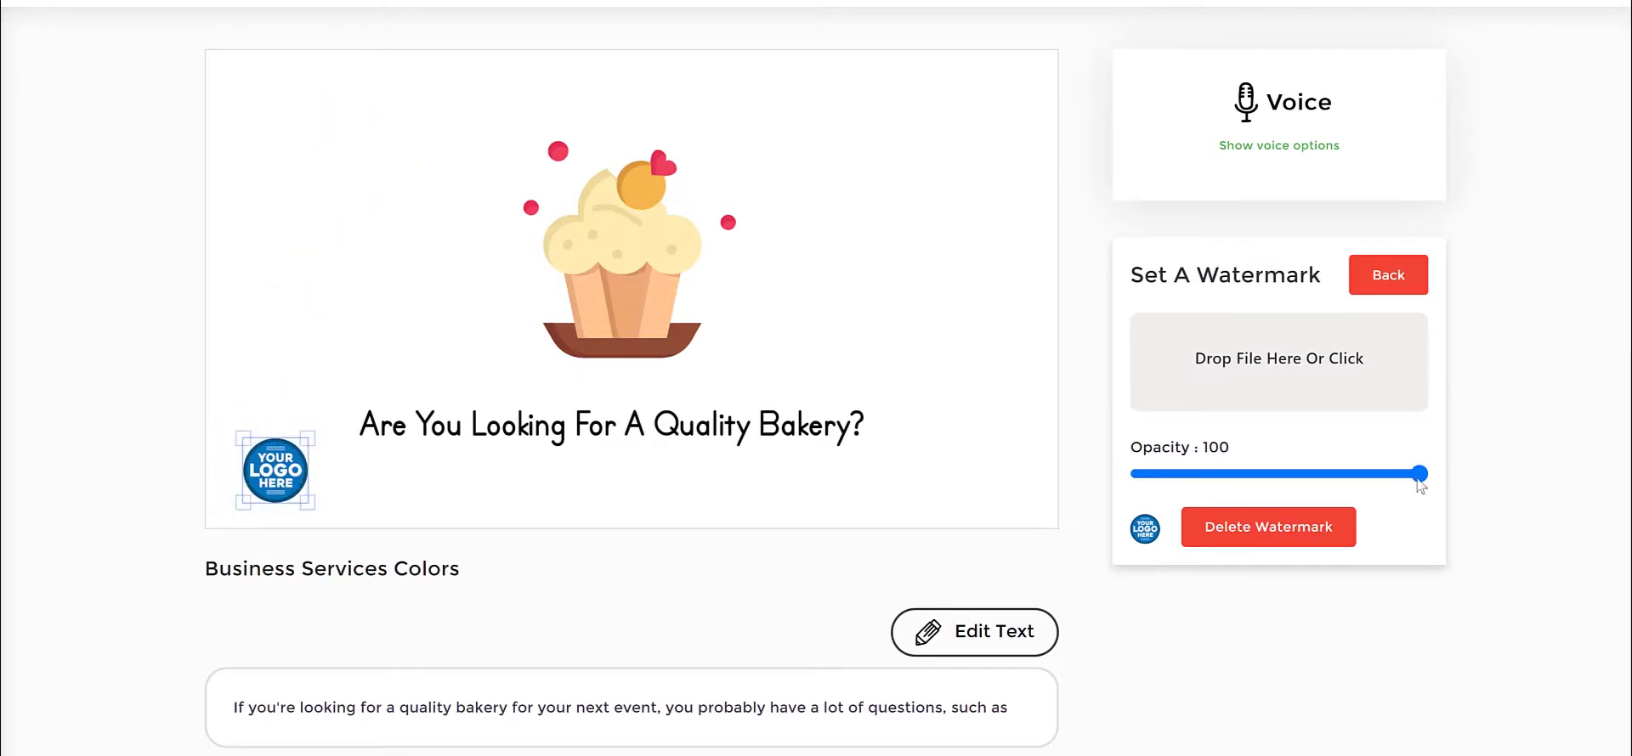
Step: Lower the watermark's opacity to about 28 and move it to the left of the cupcake
drag(1417, 480, 1218, 488)
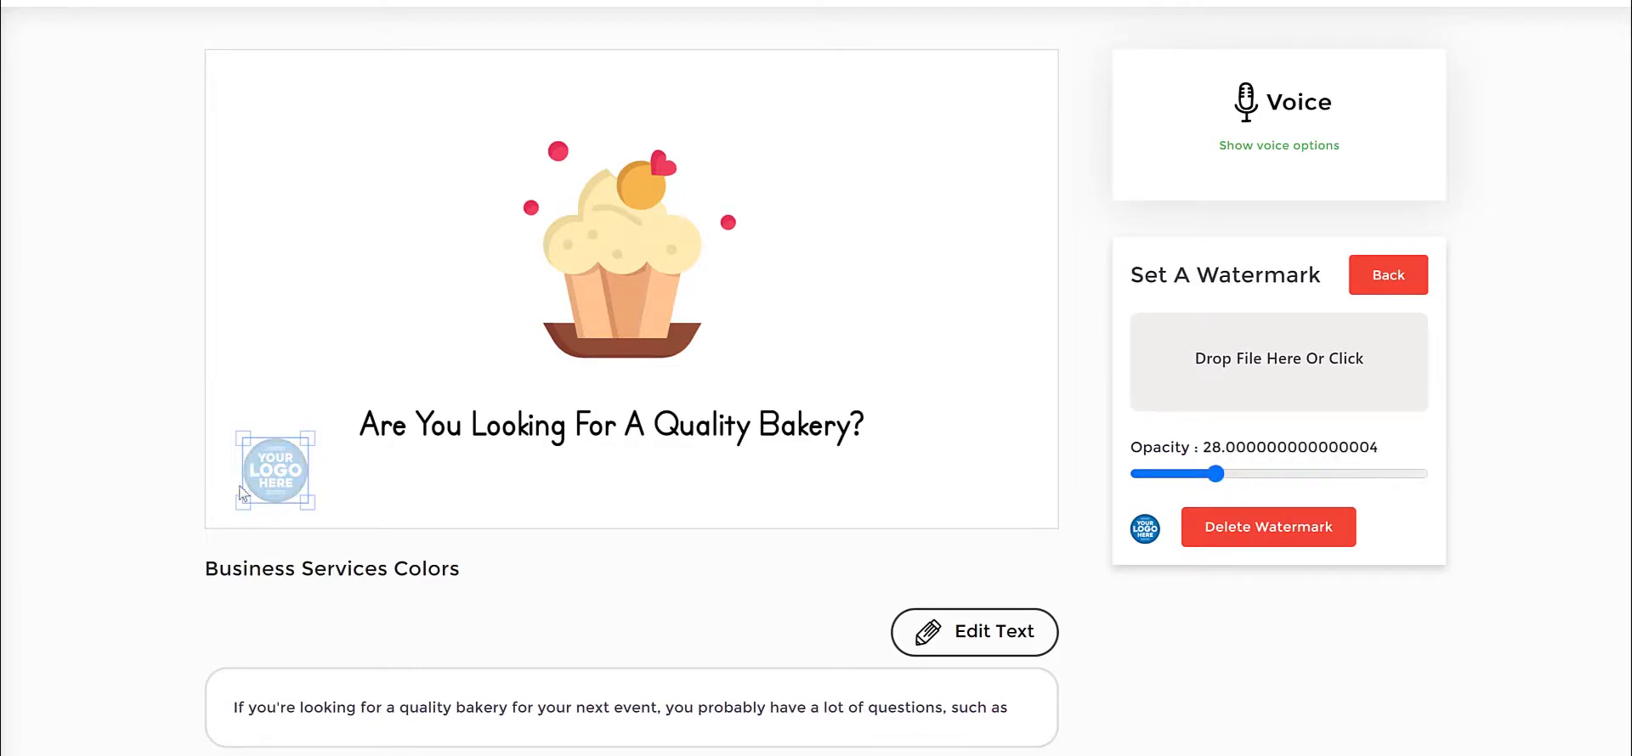
drag(262, 471, 398, 314)
click(864, 334)
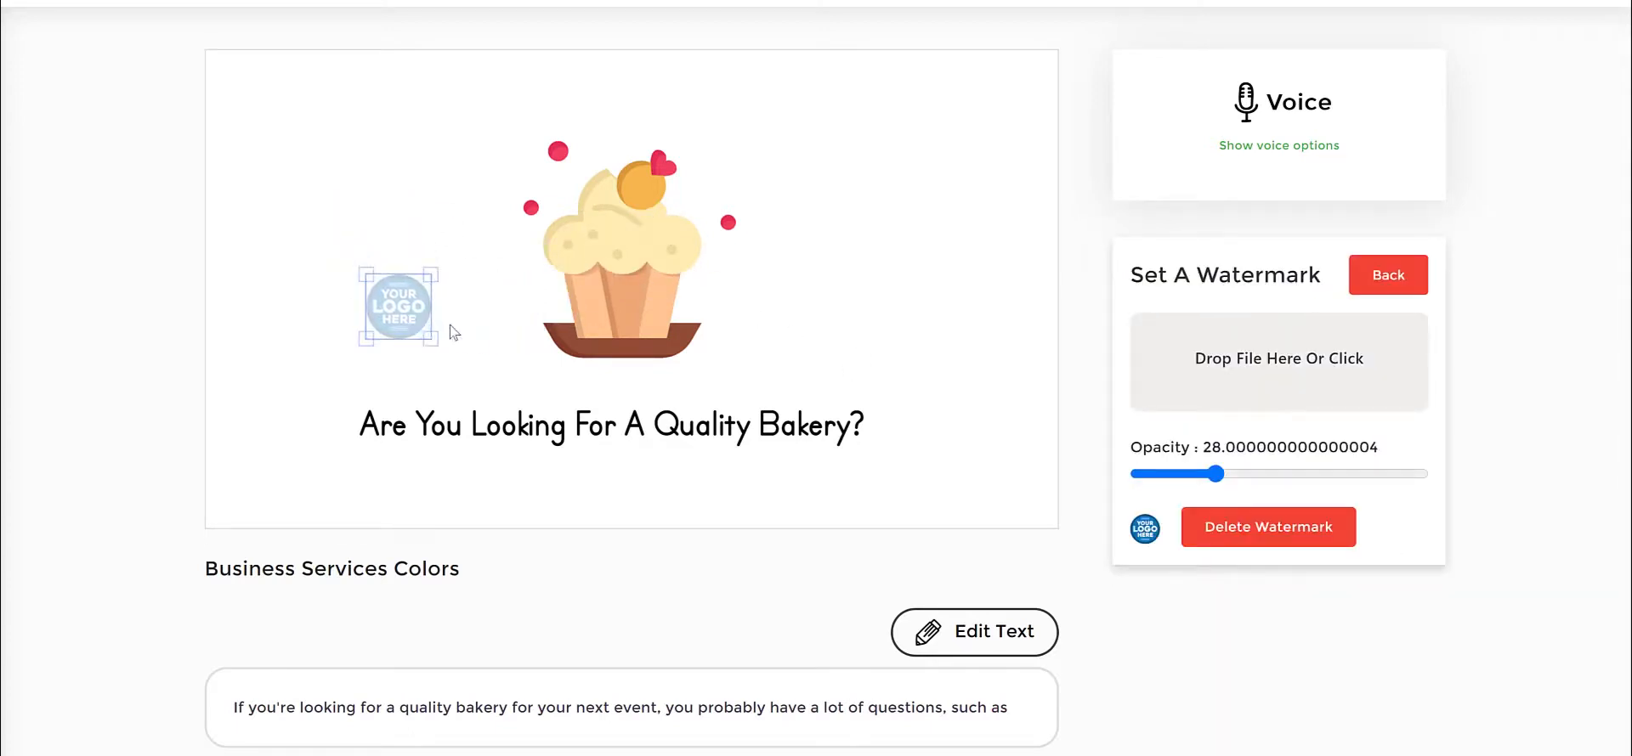
Step: Raise the watermark's opacity to 100 and move it to the slide's lower-left corner
click(451, 361)
click(418, 333)
drag(1217, 474, 1462, 476)
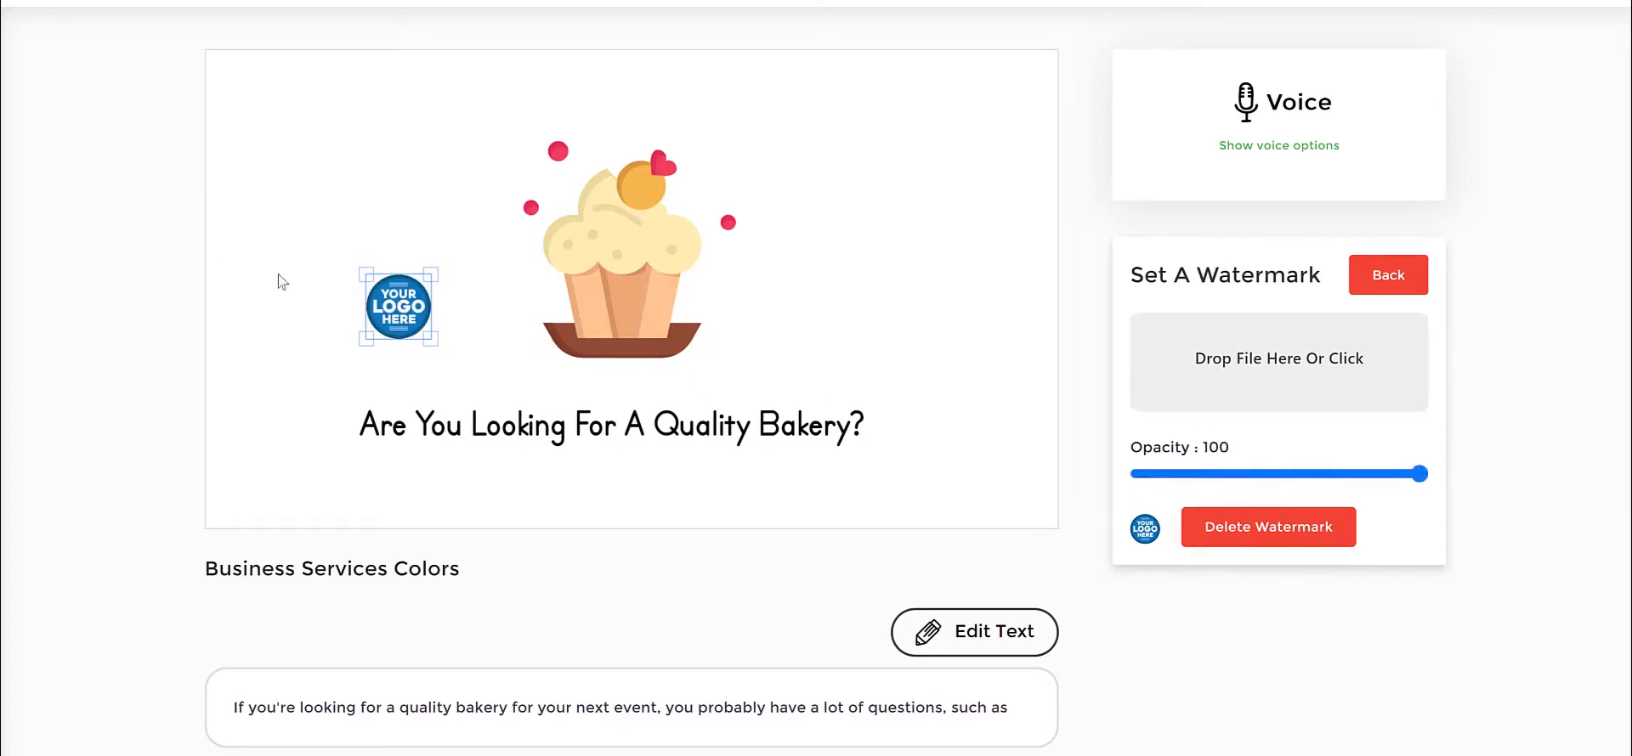
drag(410, 298, 272, 455)
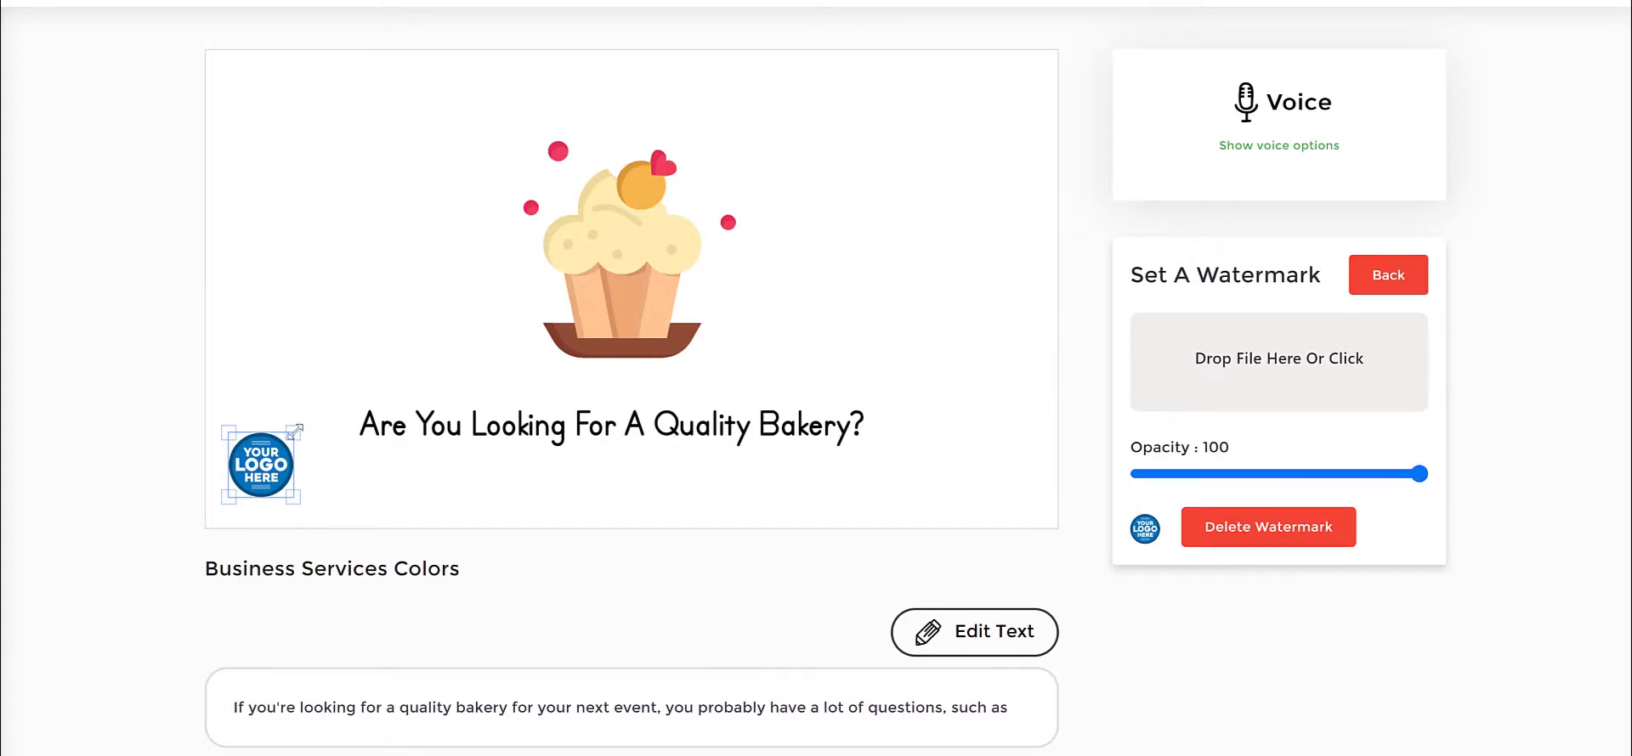
Step: Delete the logo watermark from the slide and return to the main editing tools
click(1328, 541)
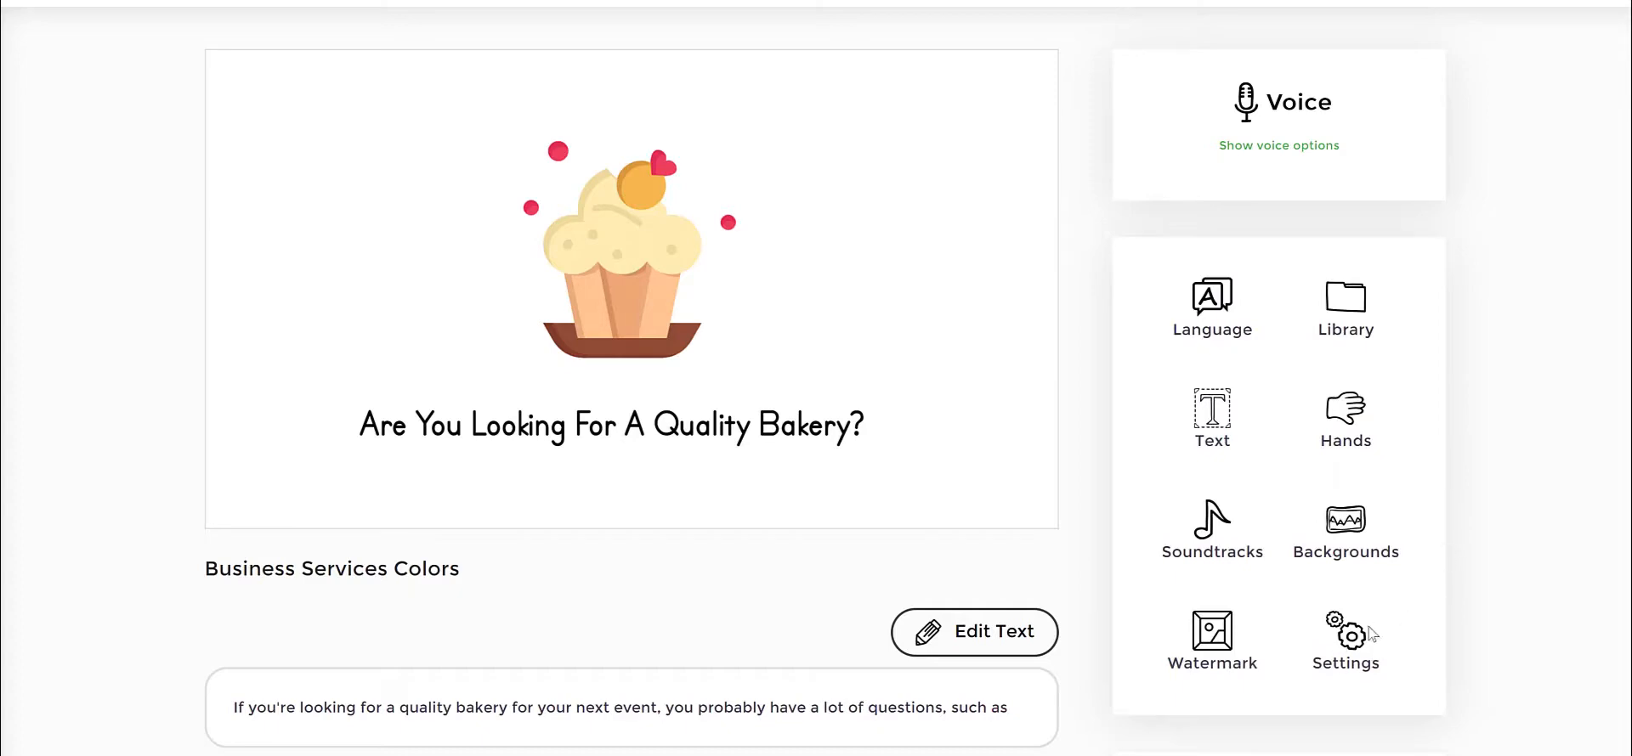
scroll(1063, 182, up, 3)
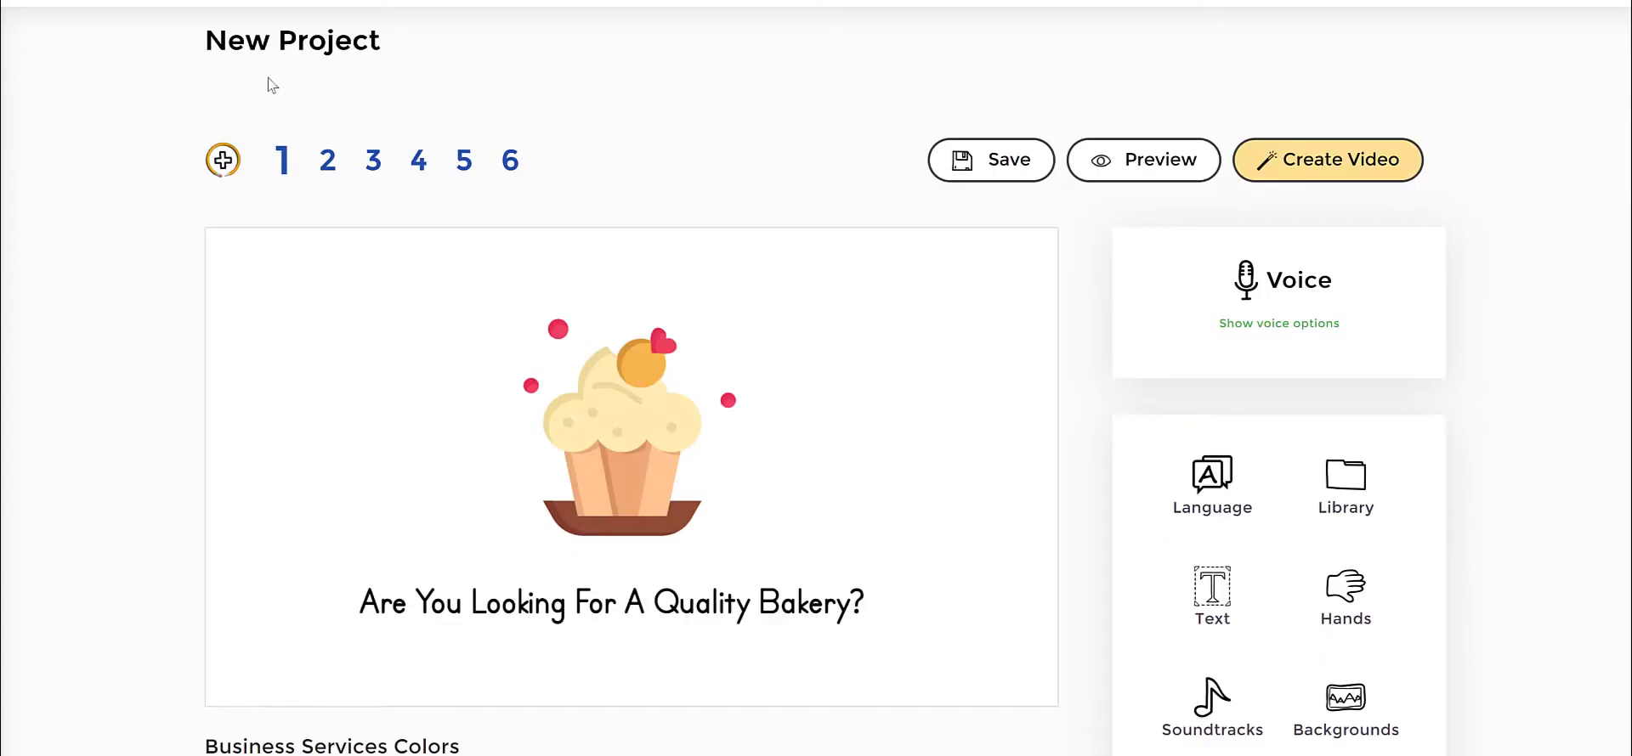
Step: Rename the project as "bakery business video"
drag(206, 41, 480, 44)
scroll(1222, 380, down, 2)
click(1357, 608)
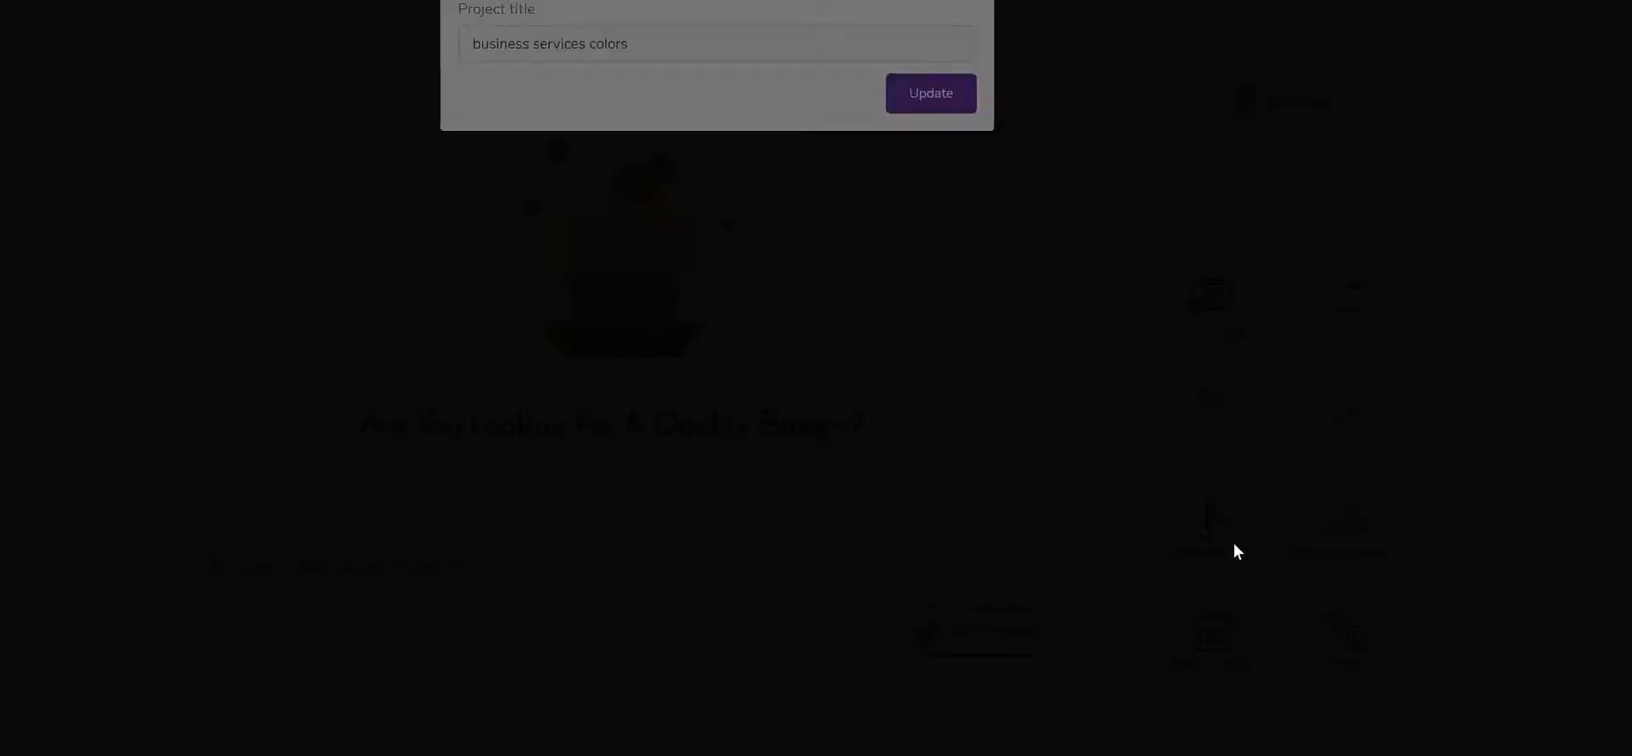
drag(721, 89, 299, 87)
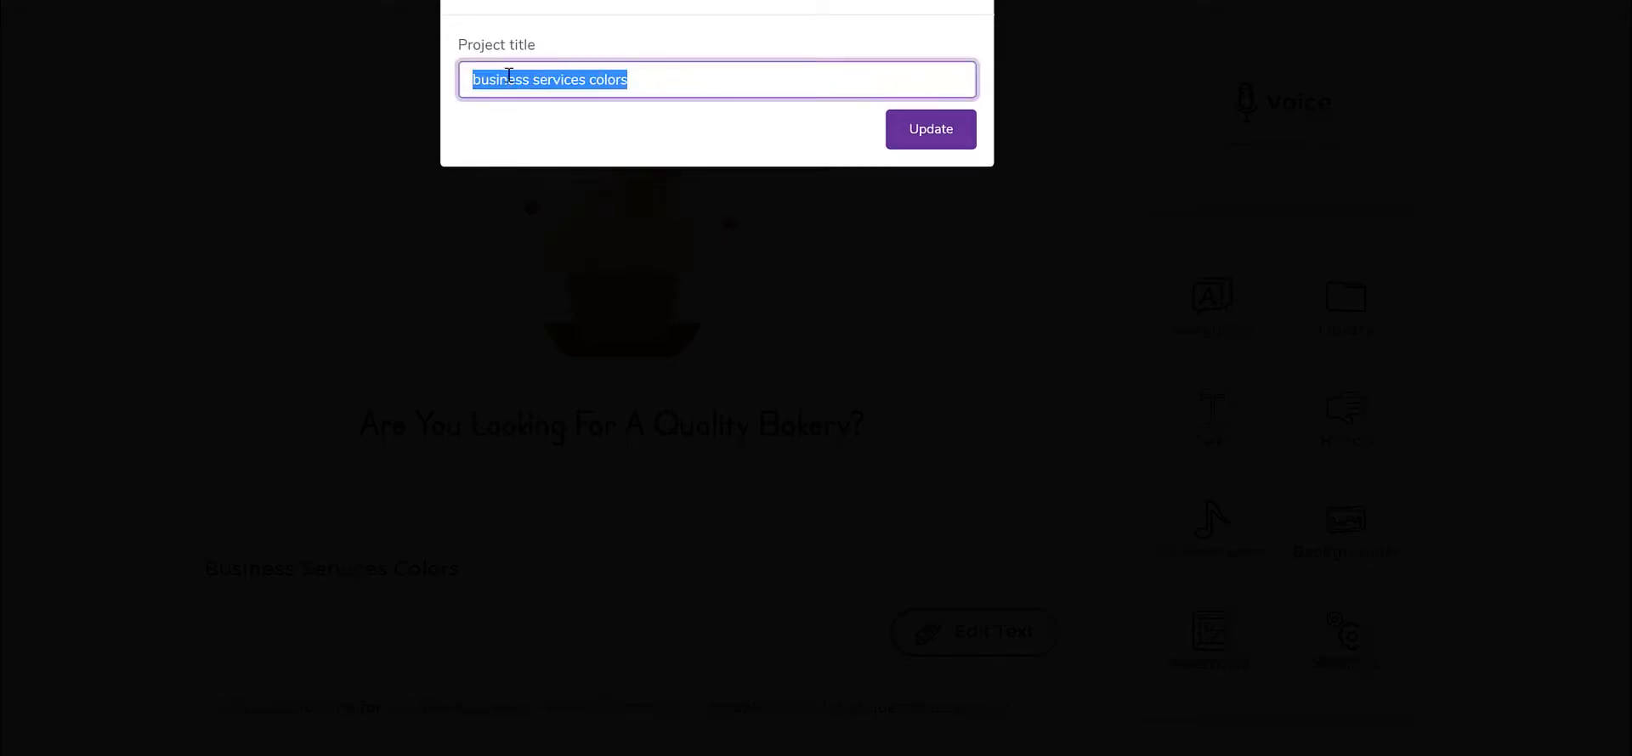
click(687, 79)
drag(687, 80, 272, 82)
text(bakery)
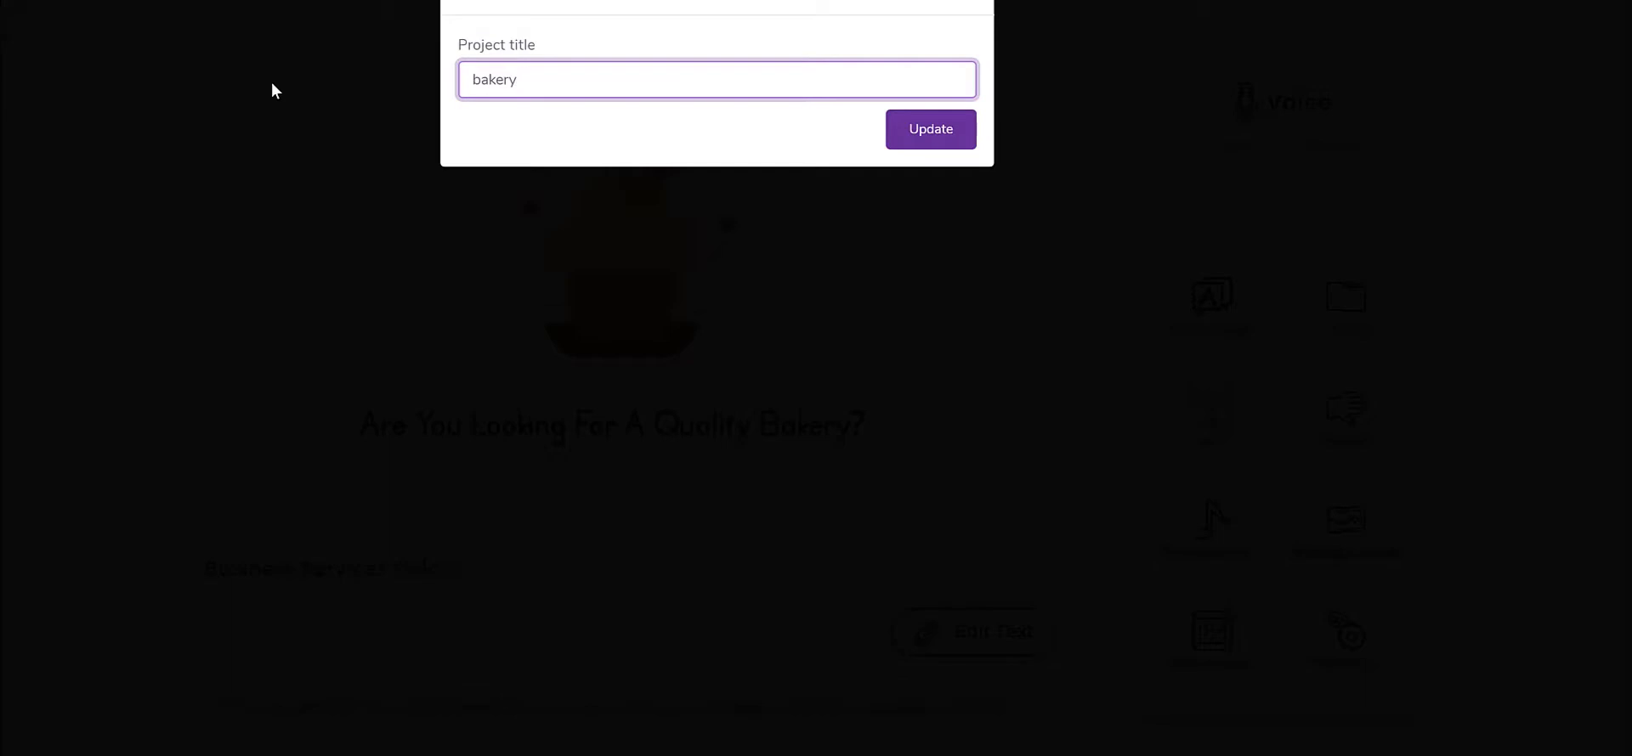
text( business video)
click(891, 132)
scroll(1526, 257, up, 2)
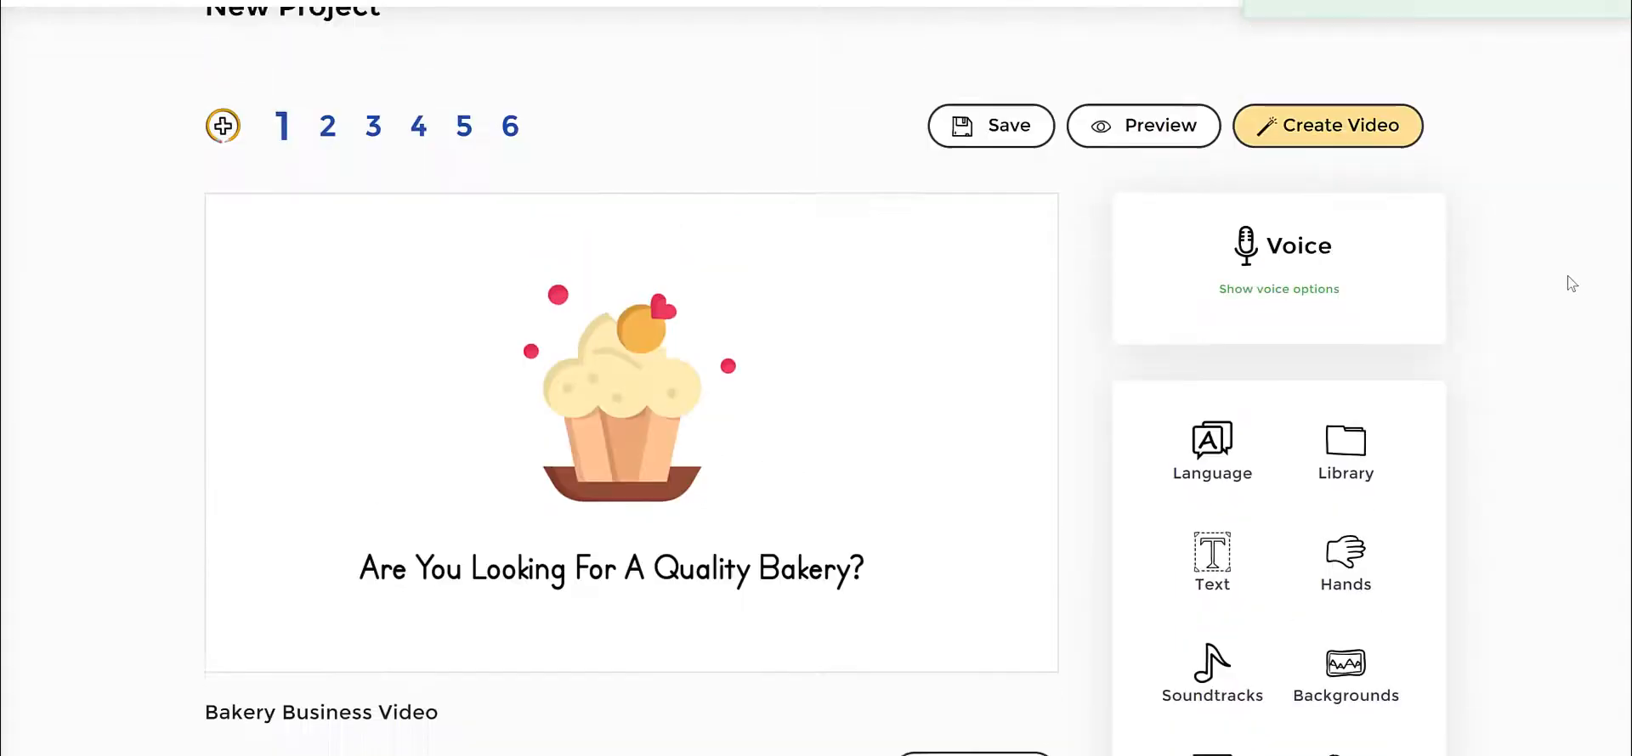
Step: Open the image library and browse its built-in icons collection
scroll(1129, 278, down, 3)
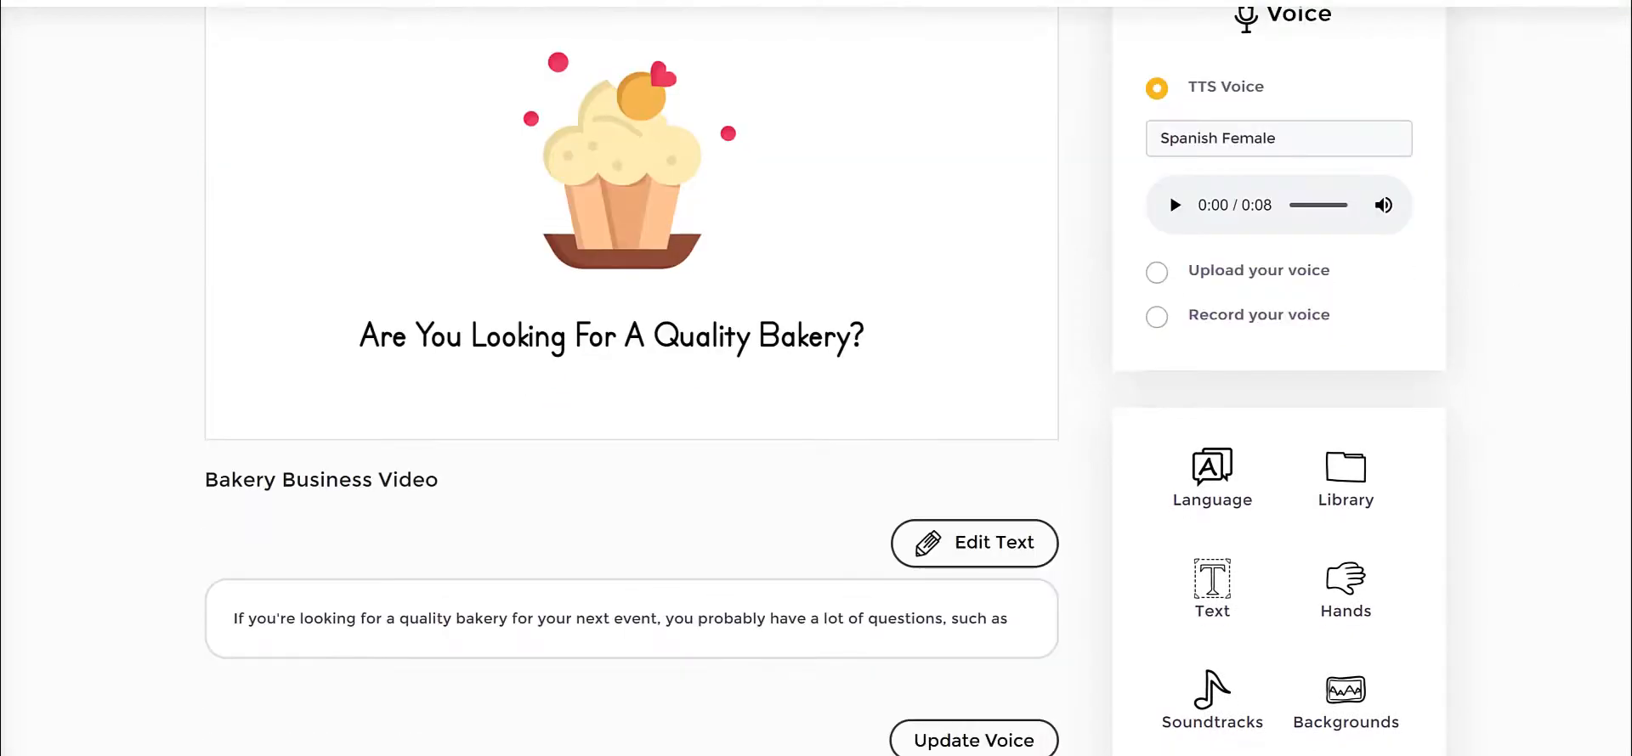
click(1341, 479)
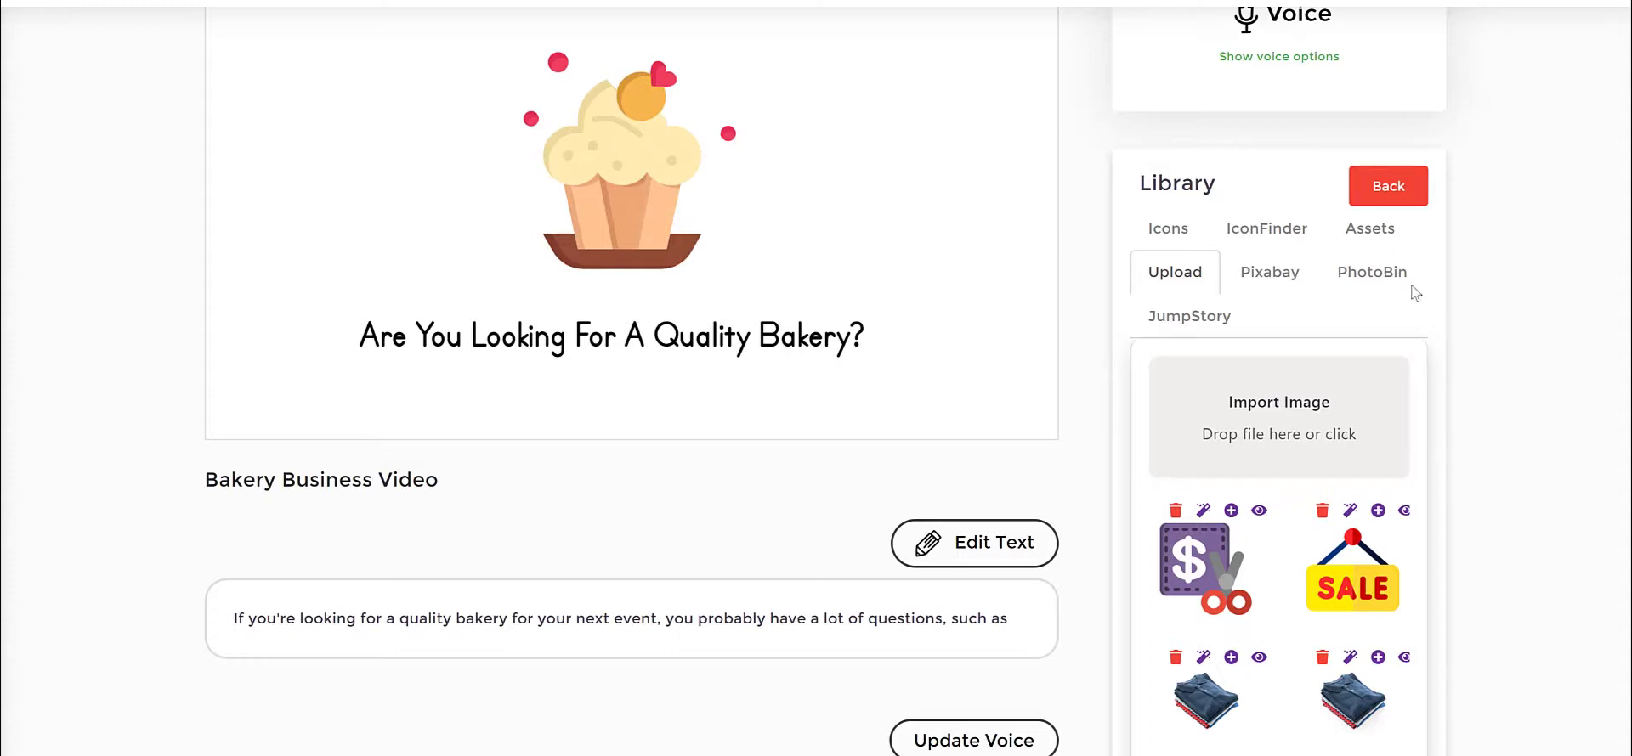
click(1189, 236)
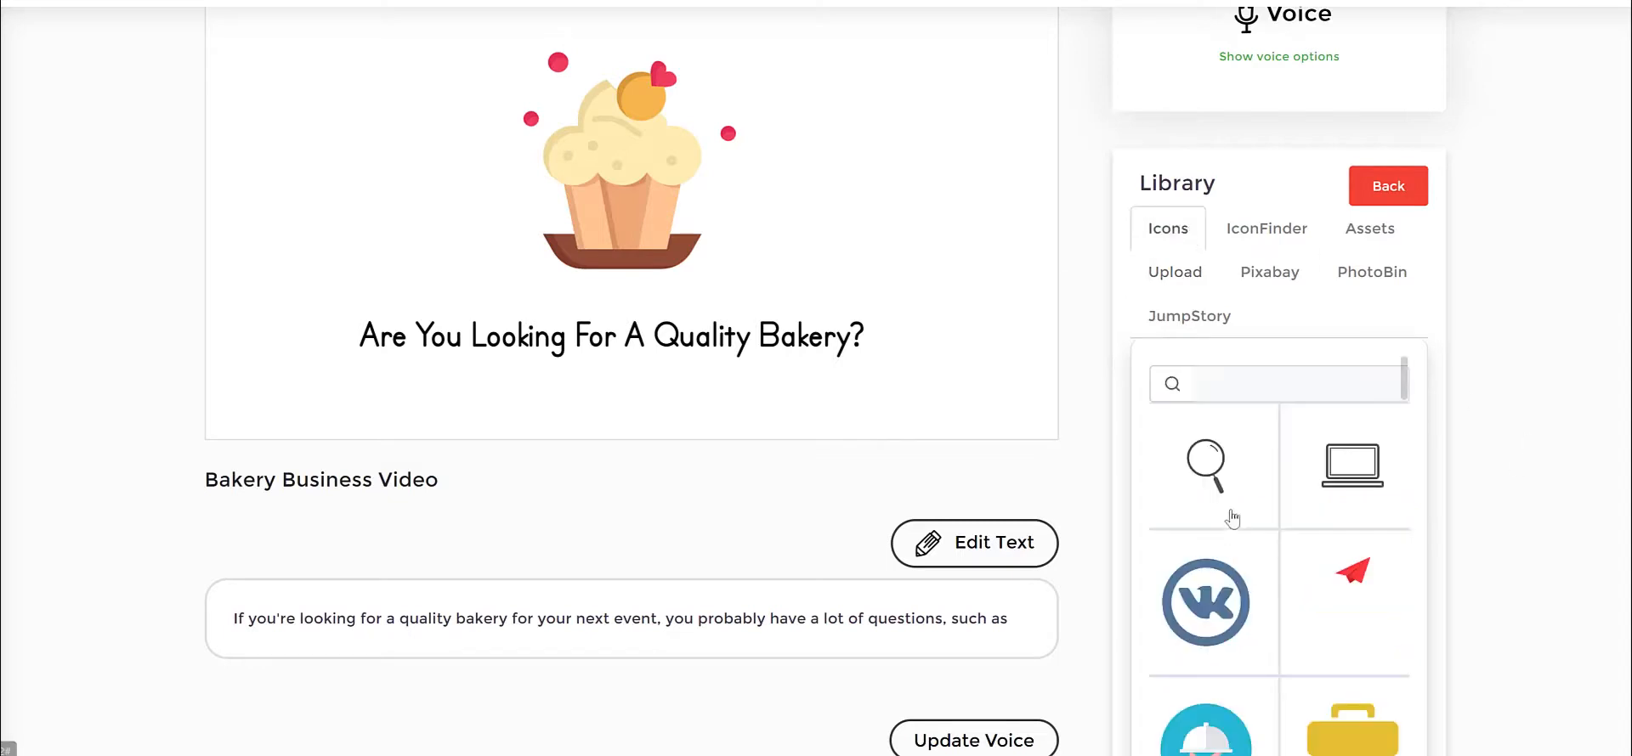
scroll(1275, 510, down, 5)
Step: Search IconFinder for "doctor" and look through the icons
click(1266, 227)
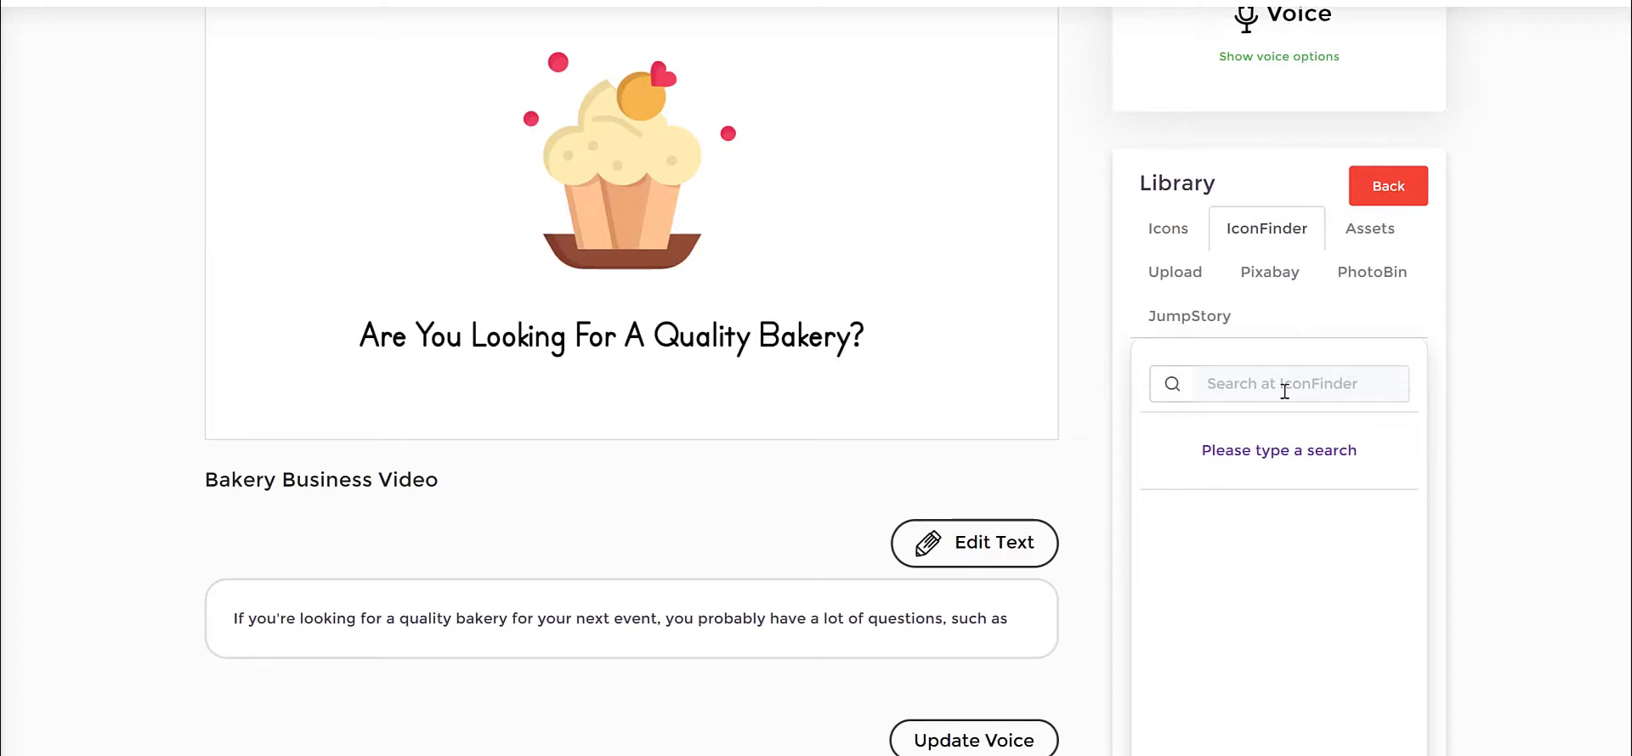
click(1284, 391)
text(doctor)
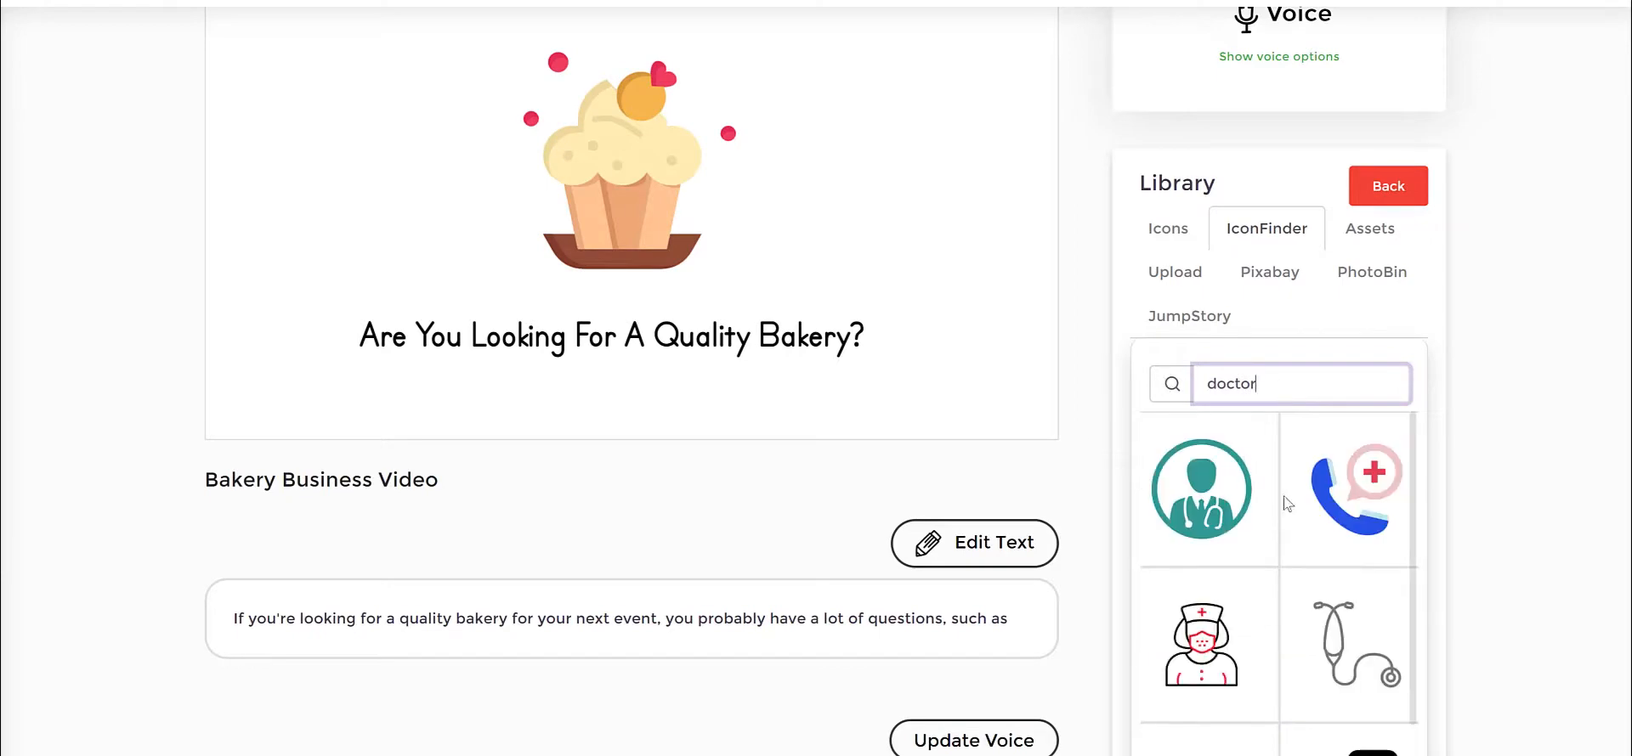
scroll(1239, 563, down, 10)
scroll(1308, 527, up, 10)
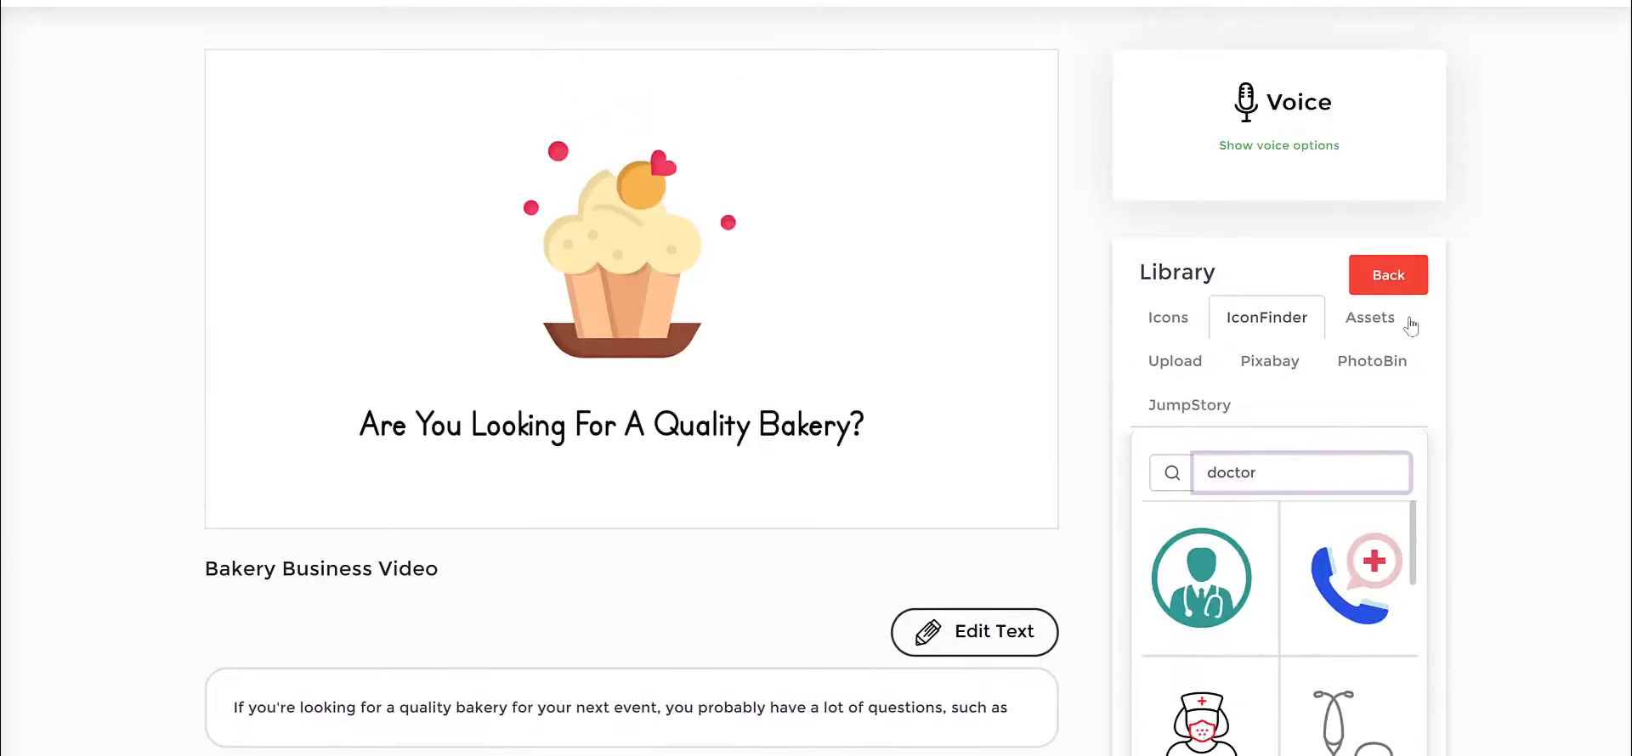
Step: Browse the library's color character assets and add the soldier leaning on a first-aid box to the slide
click(1385, 330)
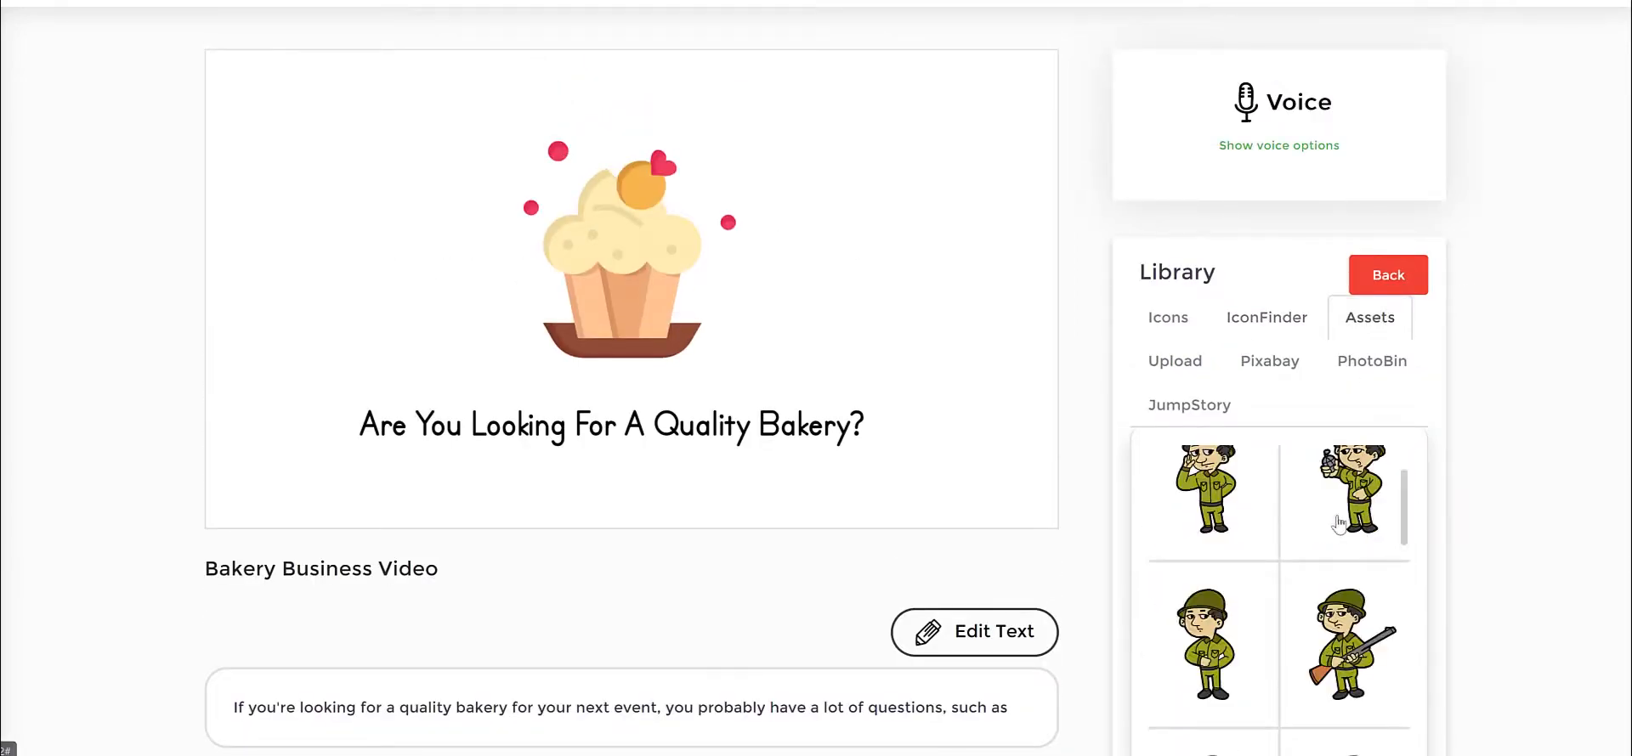
scroll(1337, 519, down, 4)
scroll(1323, 501, up, 7)
scroll(1487, 480, down, 2)
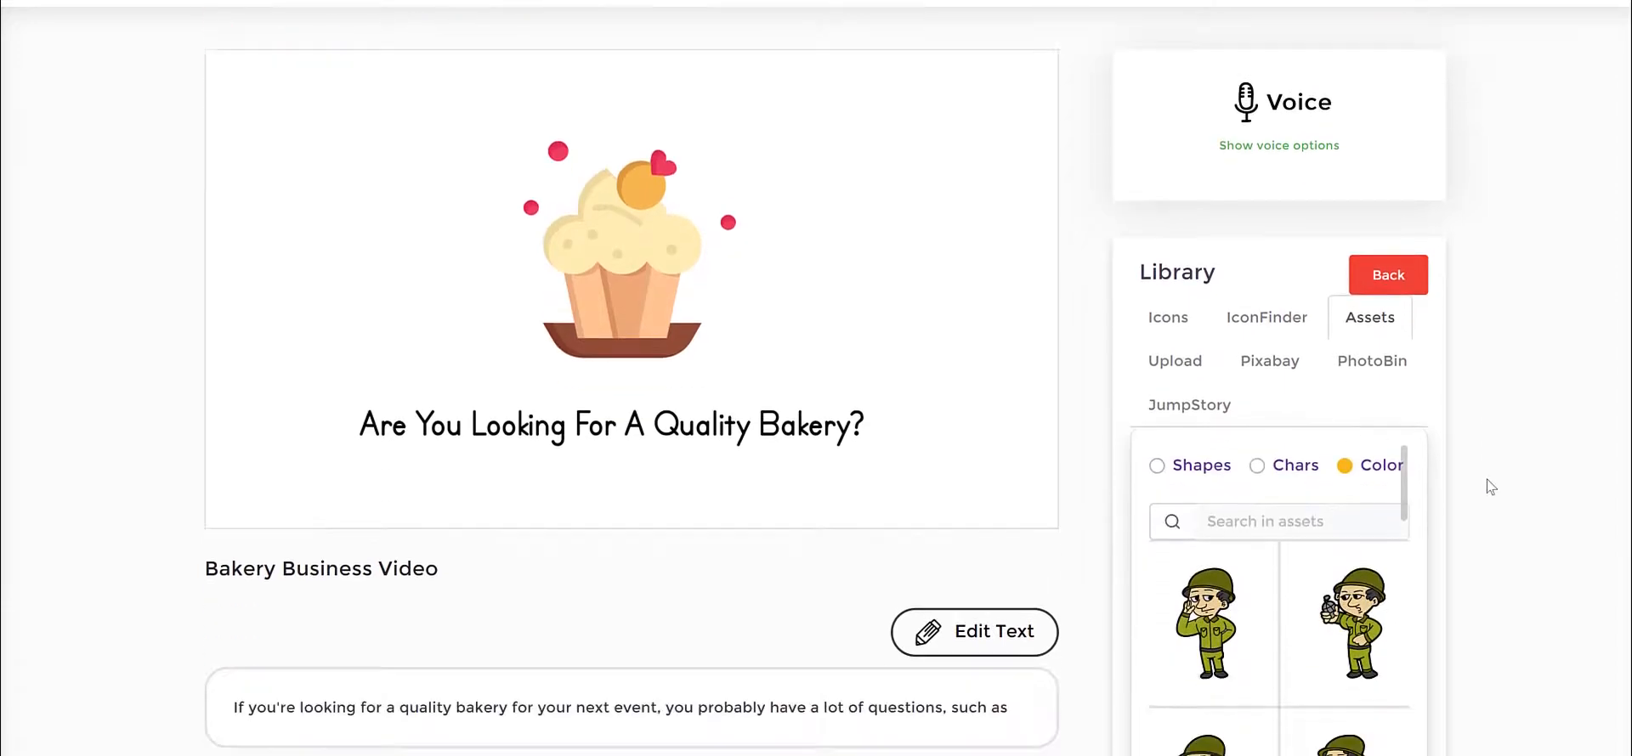
scroll(1349, 533, down, 3)
scroll(1349, 534, down, 4)
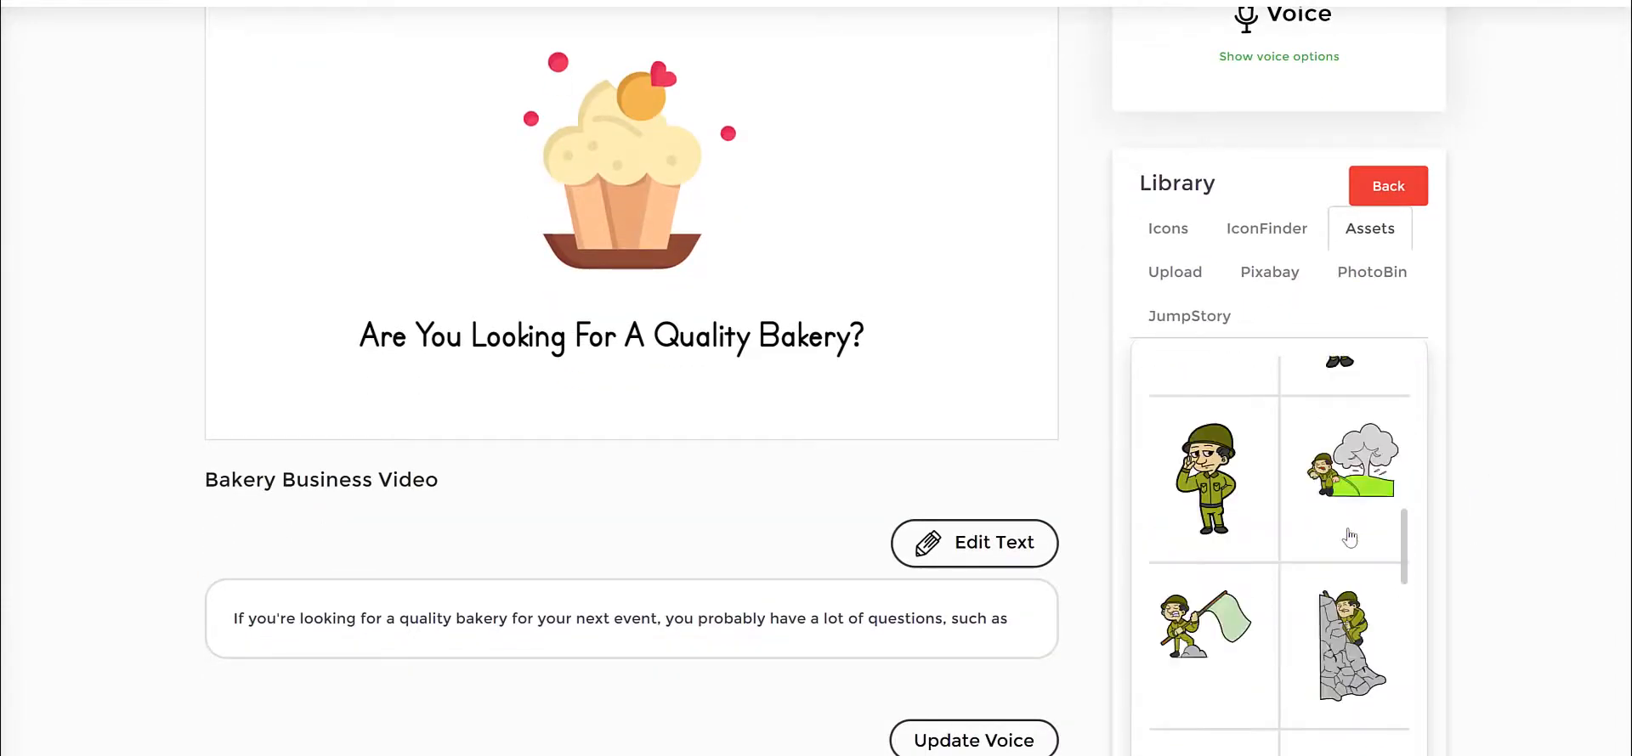
scroll(1352, 510, up, 2)
click(1360, 402)
Step: Replace the cupcake with the enlarged soldier, placing him centrally above the headline text
scroll(651, 266, up, 1)
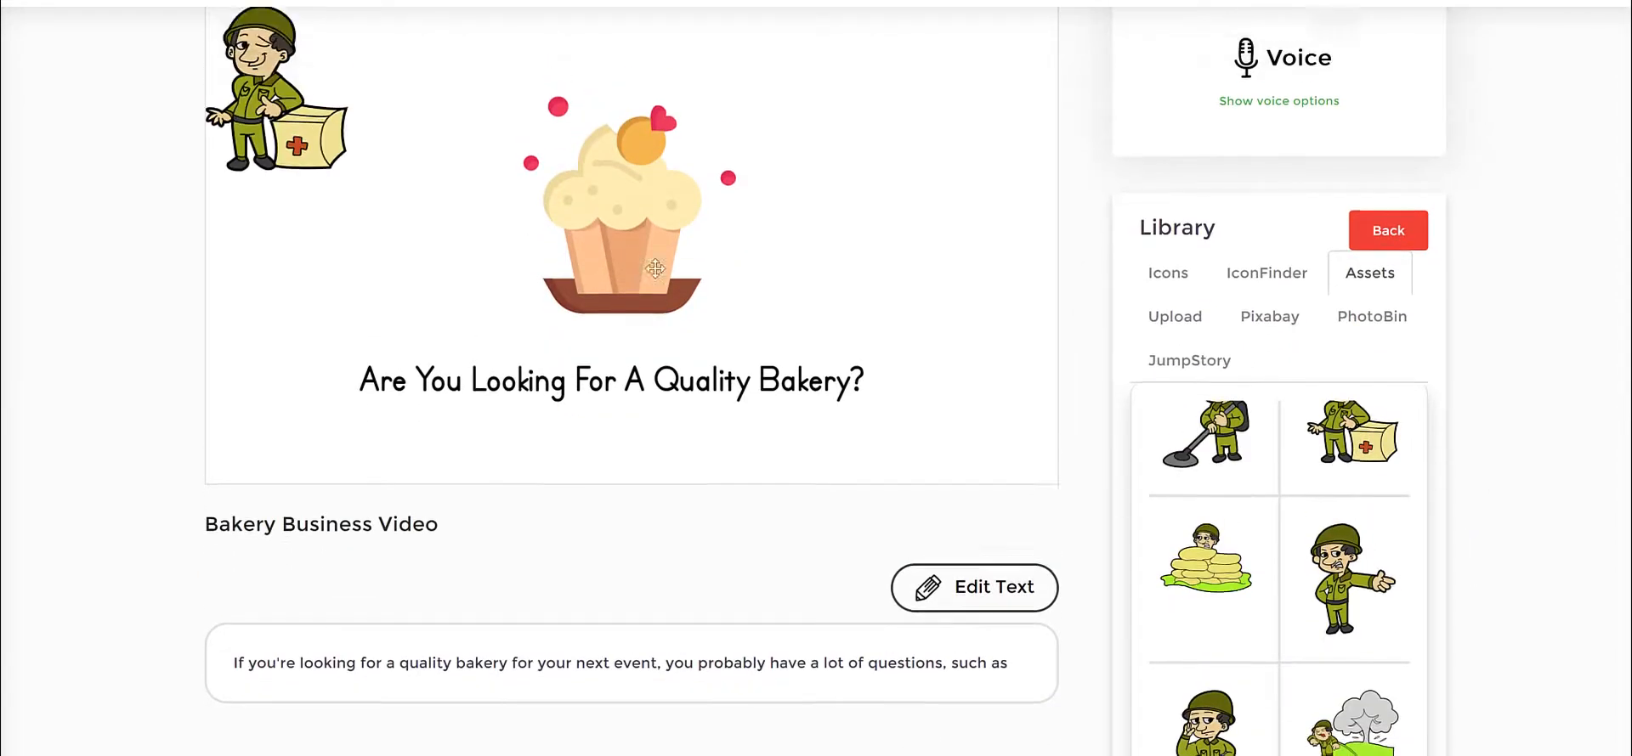
drag(268, 133, 358, 171)
drag(447, 255, 553, 390)
drag(740, 249, 885, 241)
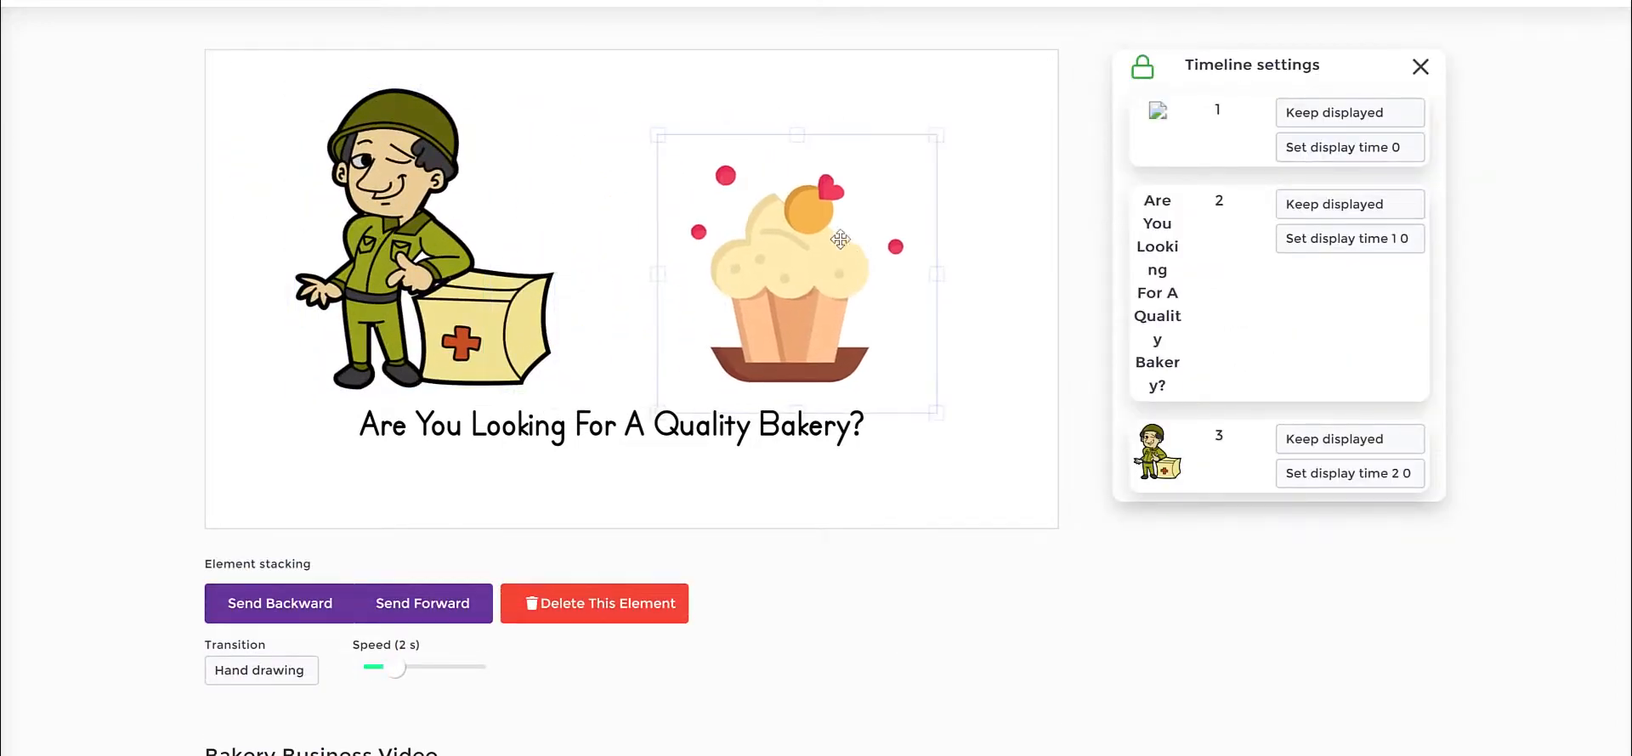
drag(374, 262, 660, 278)
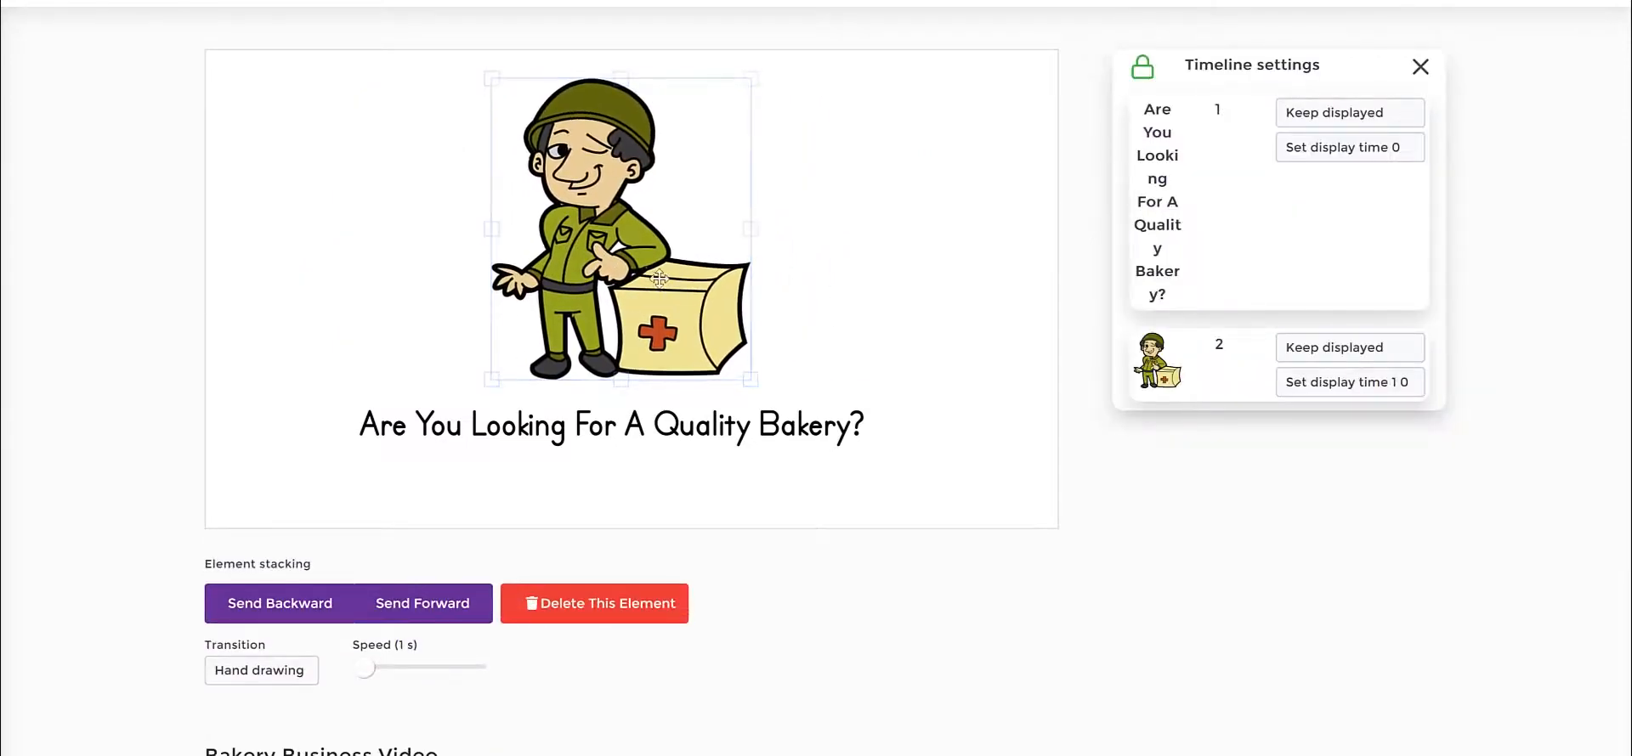
Step: Unlock the slide's timeline and move the soldier ahead of the headline text in the drawing order
click(703, 430)
click(613, 265)
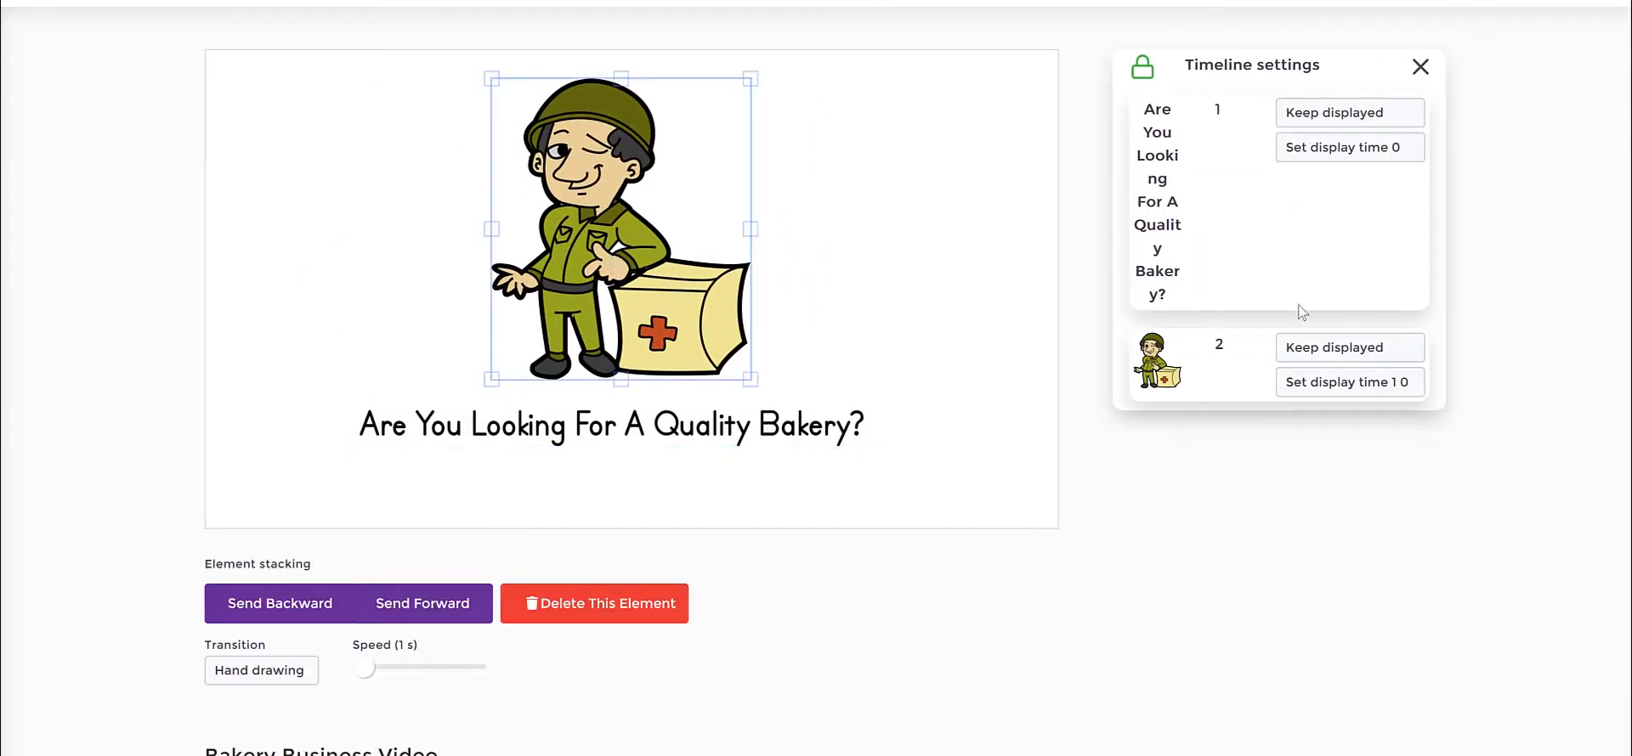
click(1142, 66)
click(641, 467)
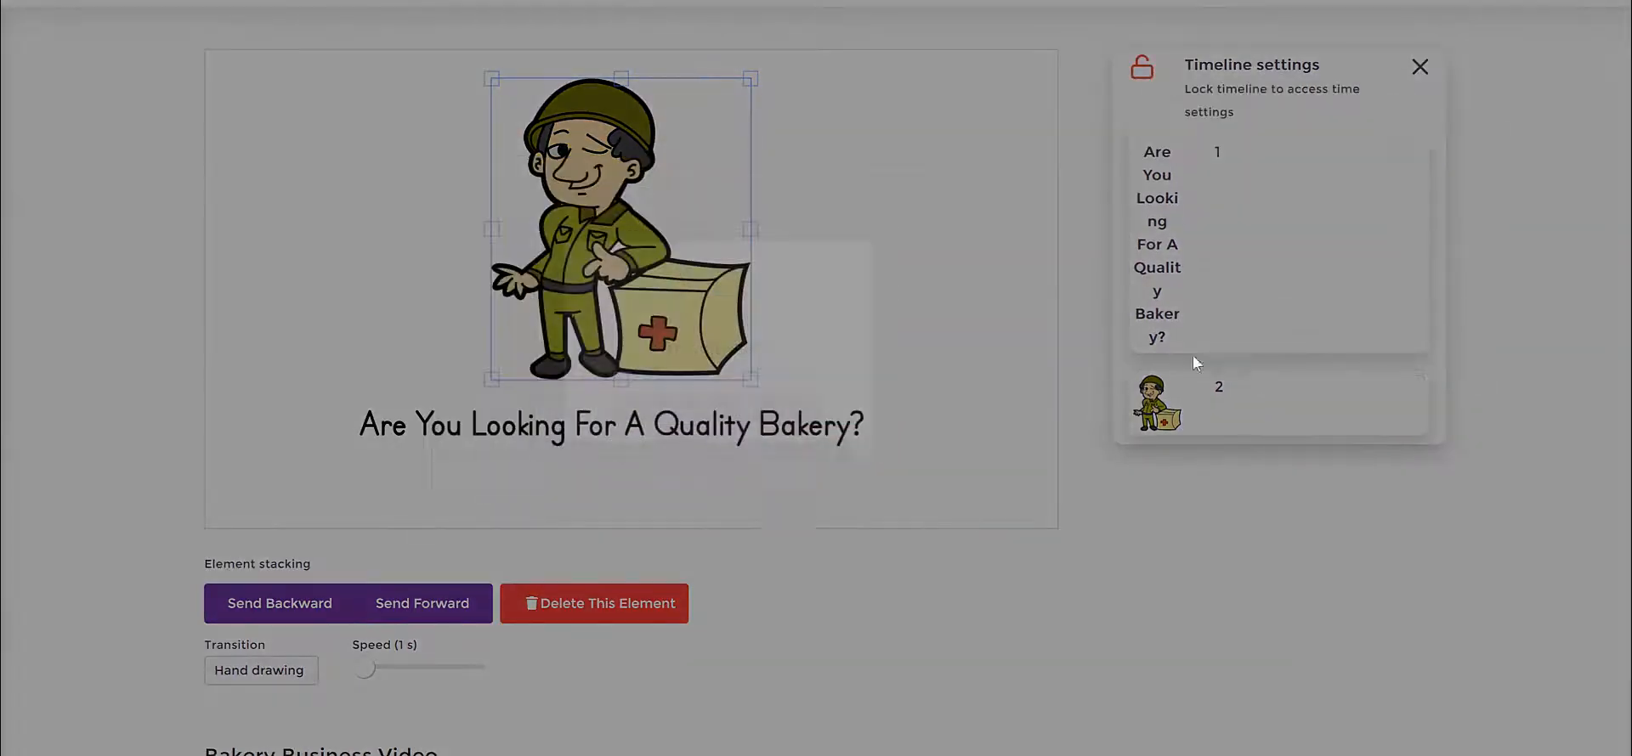
drag(1192, 355, 1199, 198)
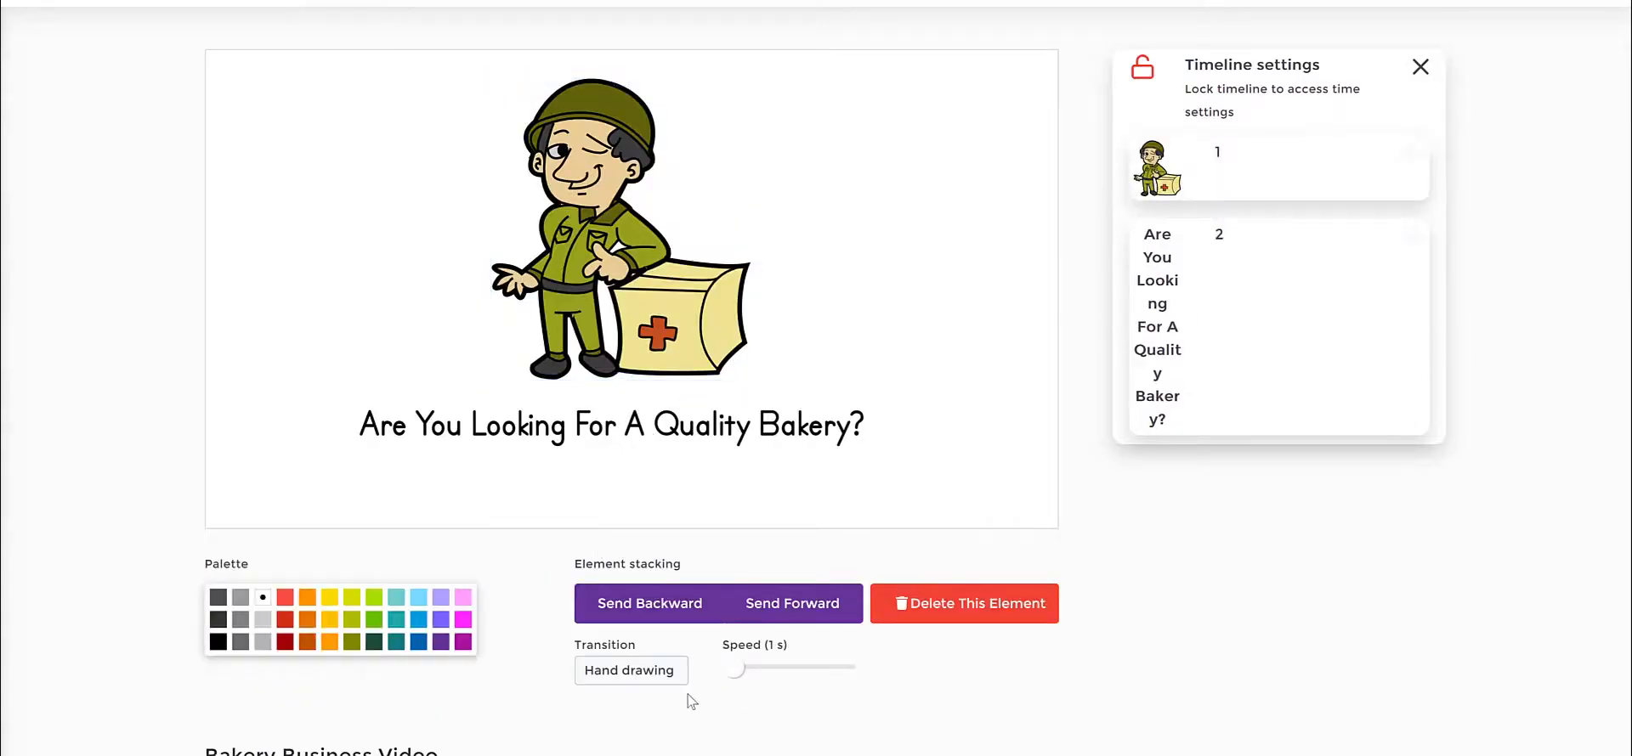
Step: Adjust the headline text's drawing speed slightly and preview the slide
drag(744, 678, 754, 678)
click(595, 245)
click(831, 335)
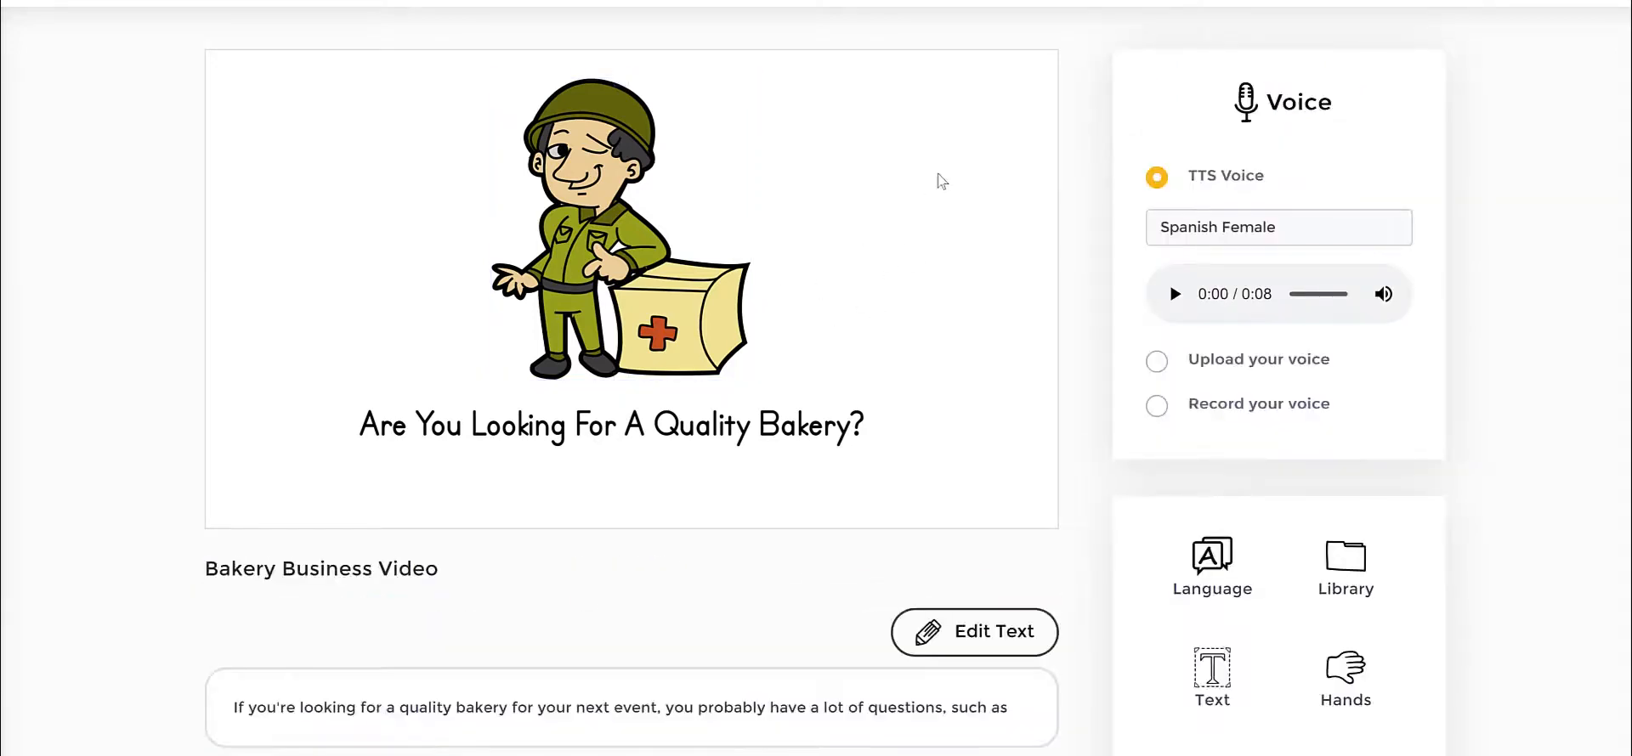
scroll(1117, 324, up, 2)
click(1146, 160)
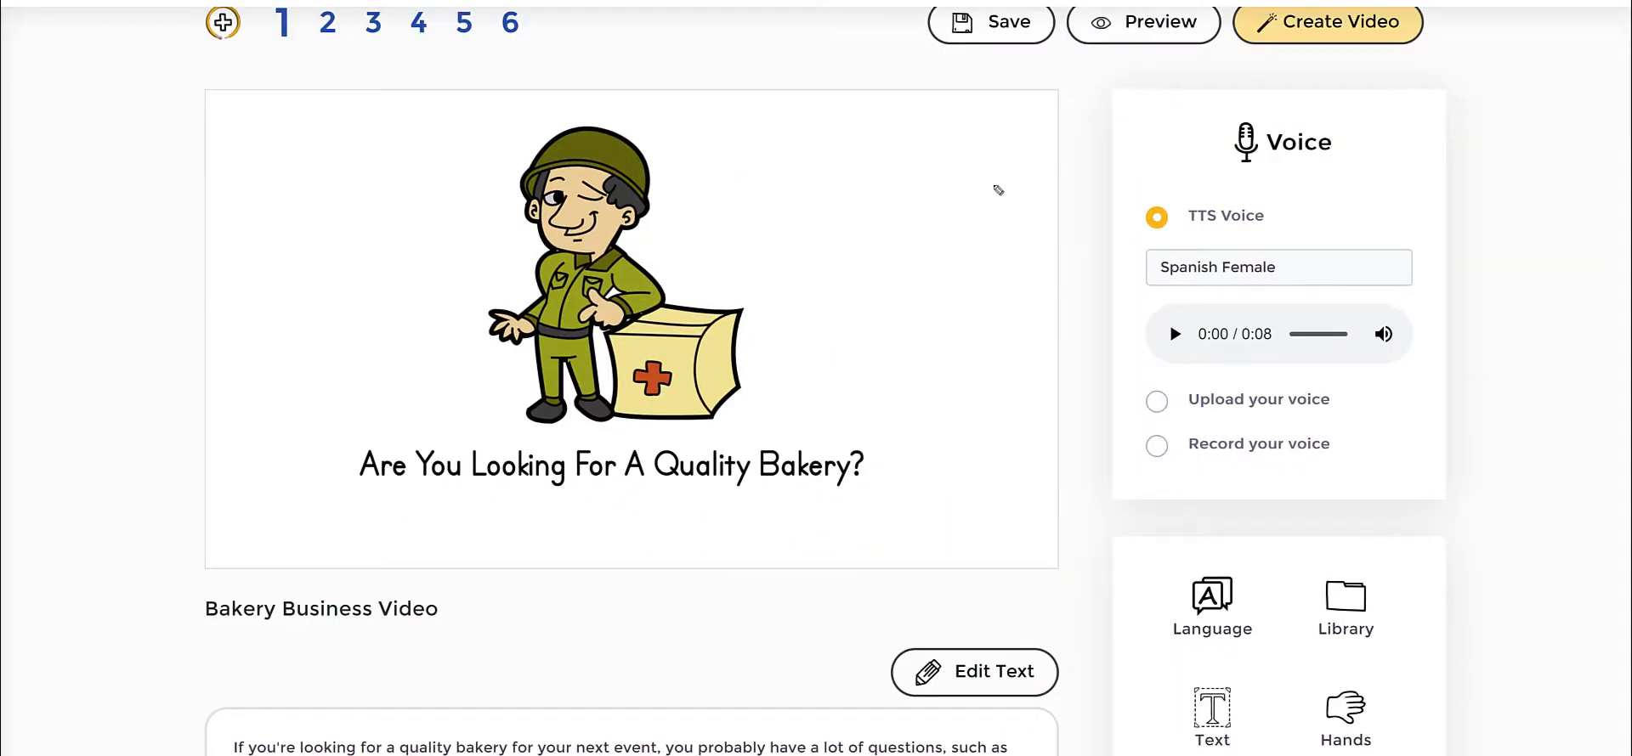
mouse_move(1104, 172)
mouse_down()
mouse_move(1483, 255)
mouse_move(1127, 197)
mouse_up()
Step: Search the library's Pixabay images for "happy" and look through the photos
click(1375, 597)
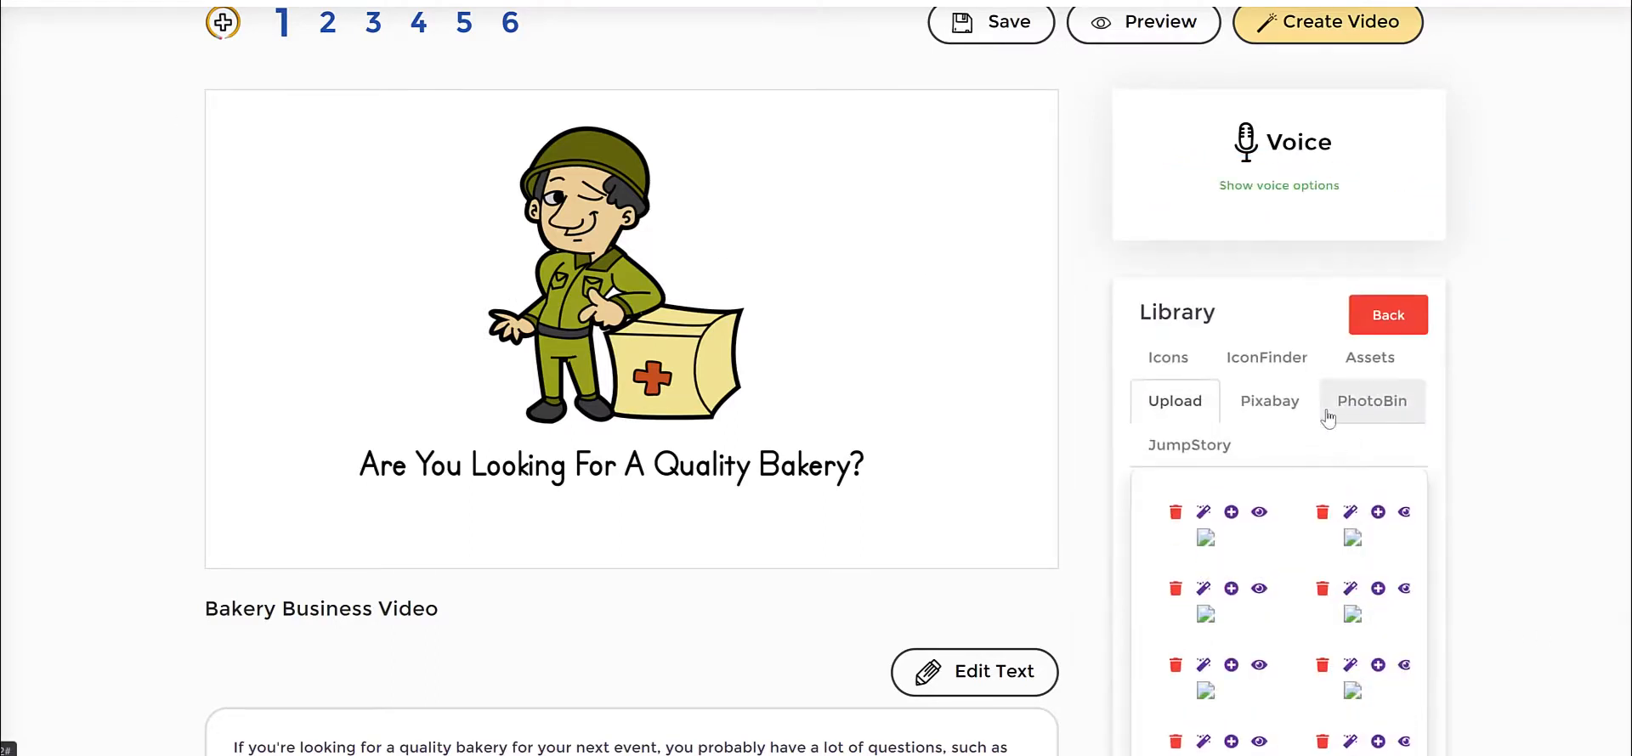
click(1275, 408)
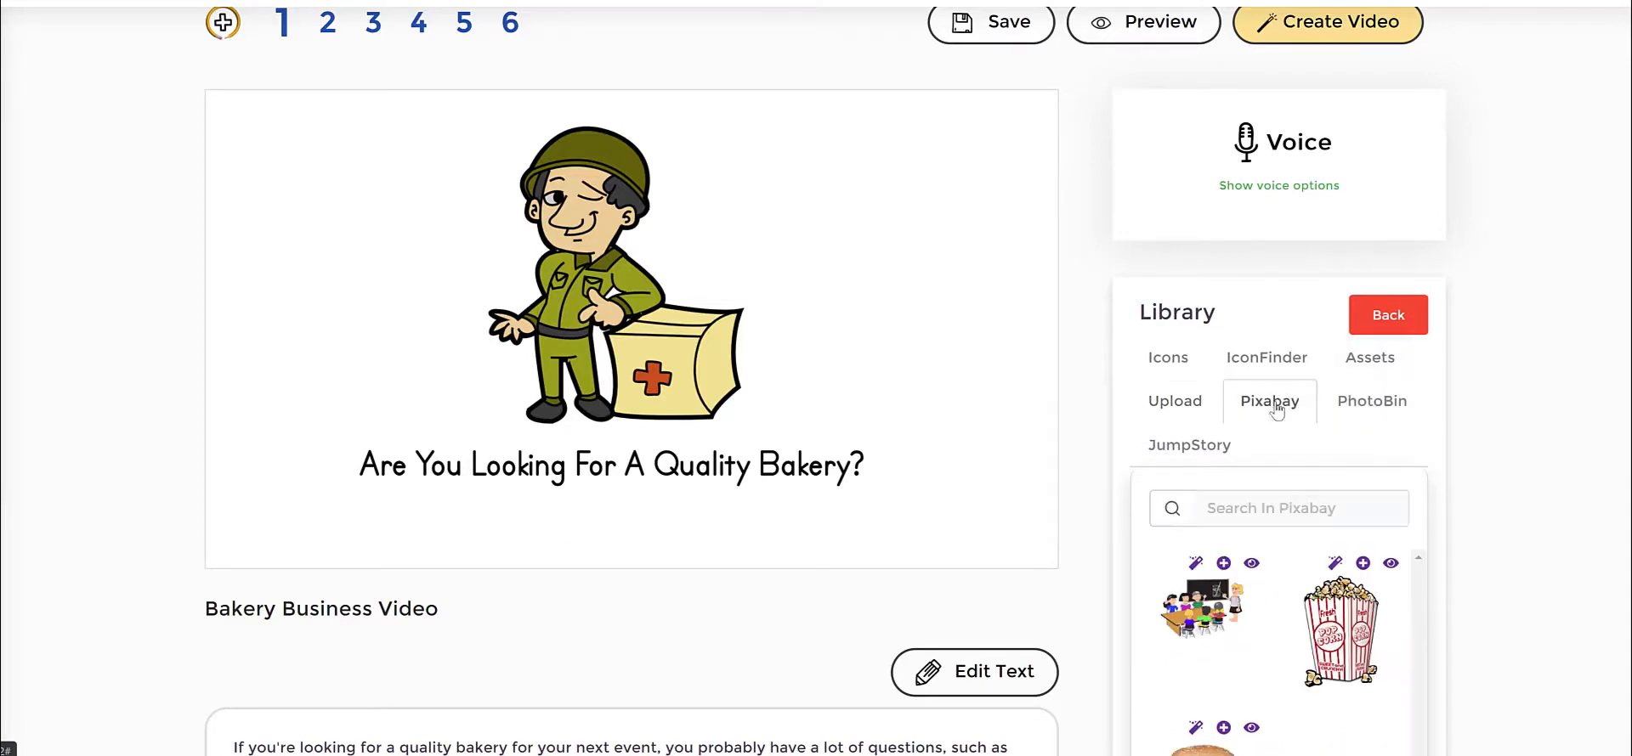
click(1284, 510)
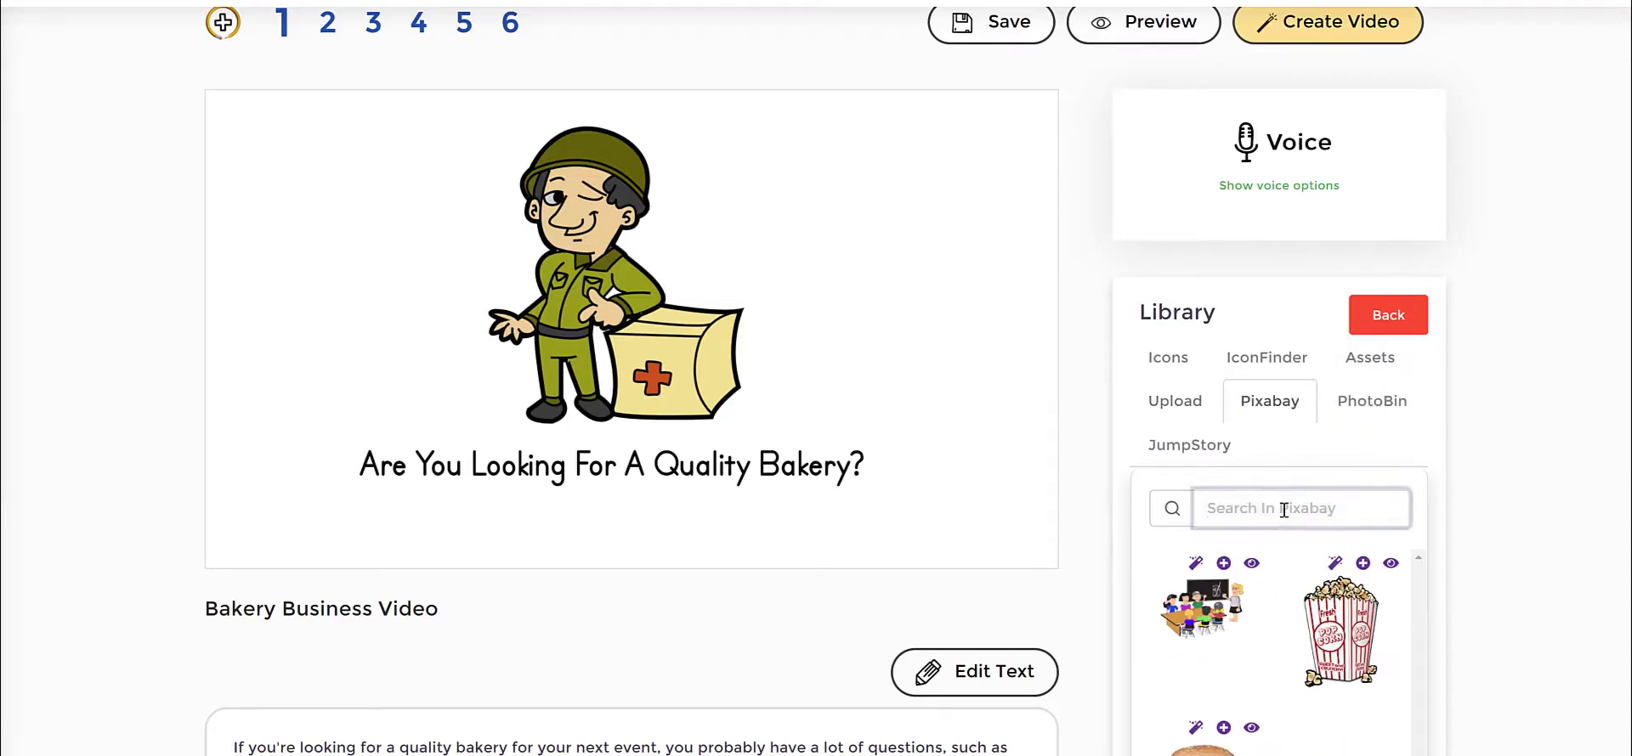
text(happy)
key(Return)
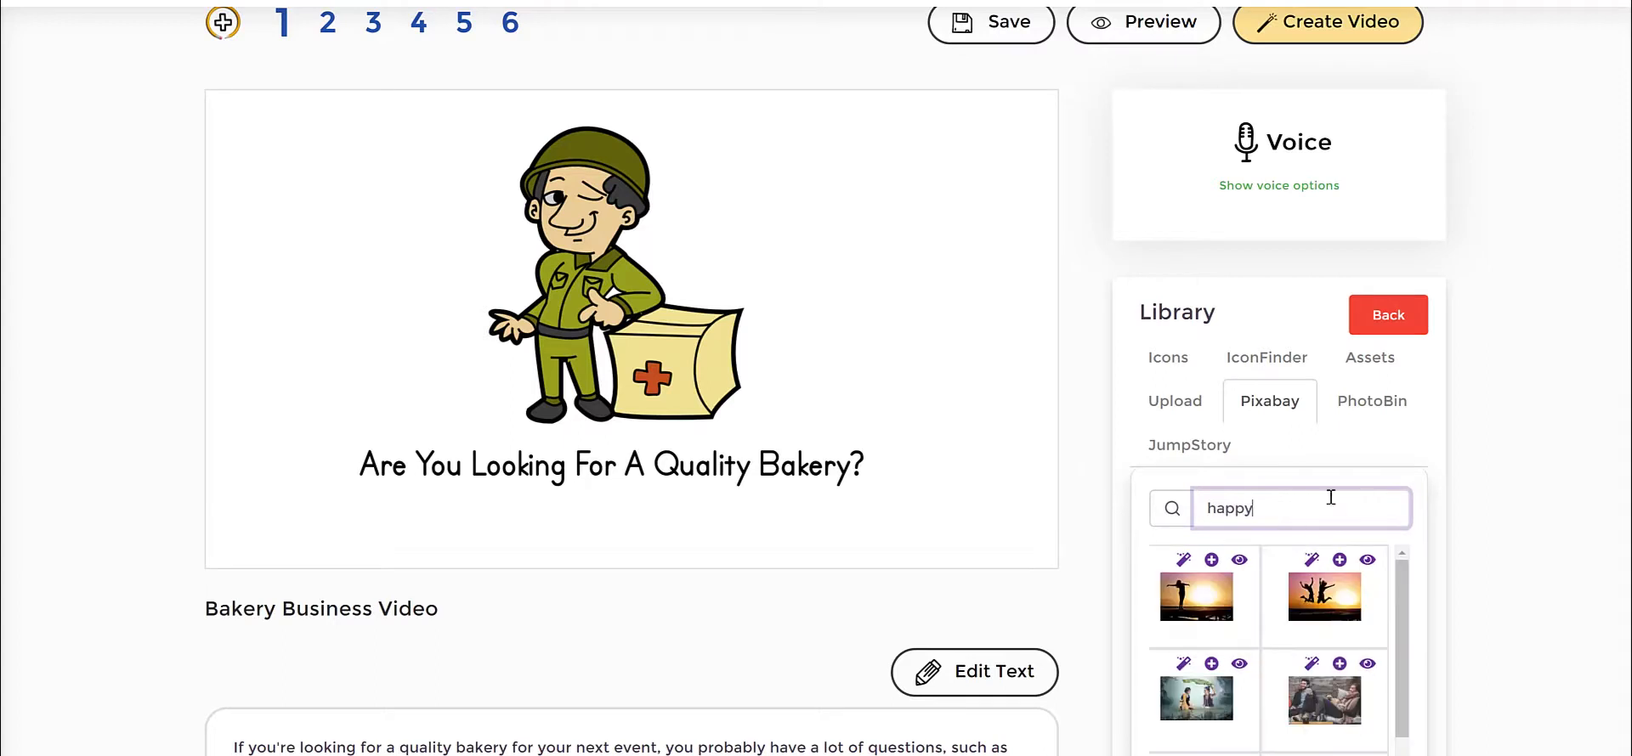
scroll(1370, 668, down, 5)
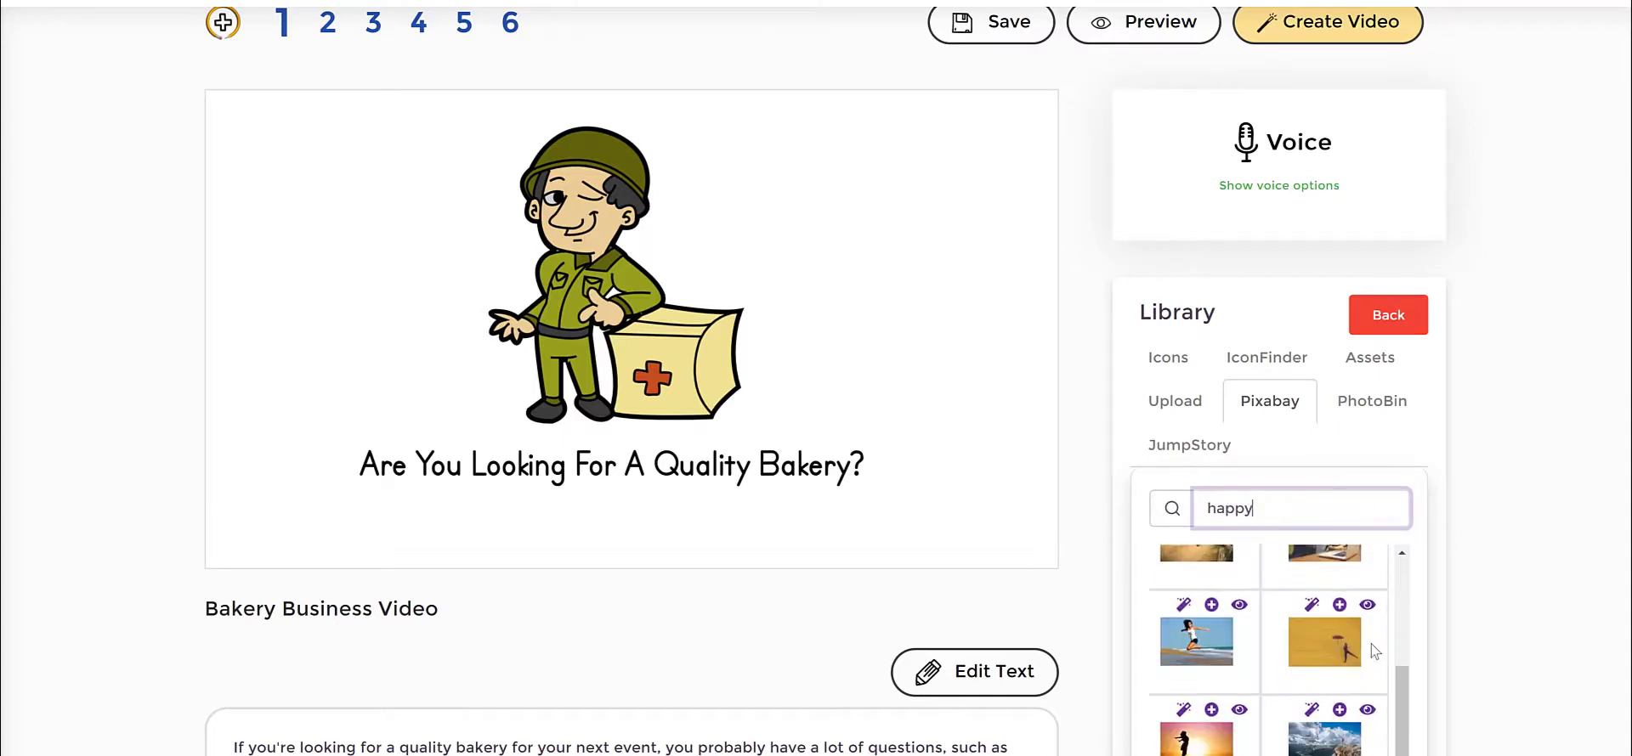
Step: View the photo of the woman jumping on the beach full size, add it to the slide and place it above the headline
click(1205, 650)
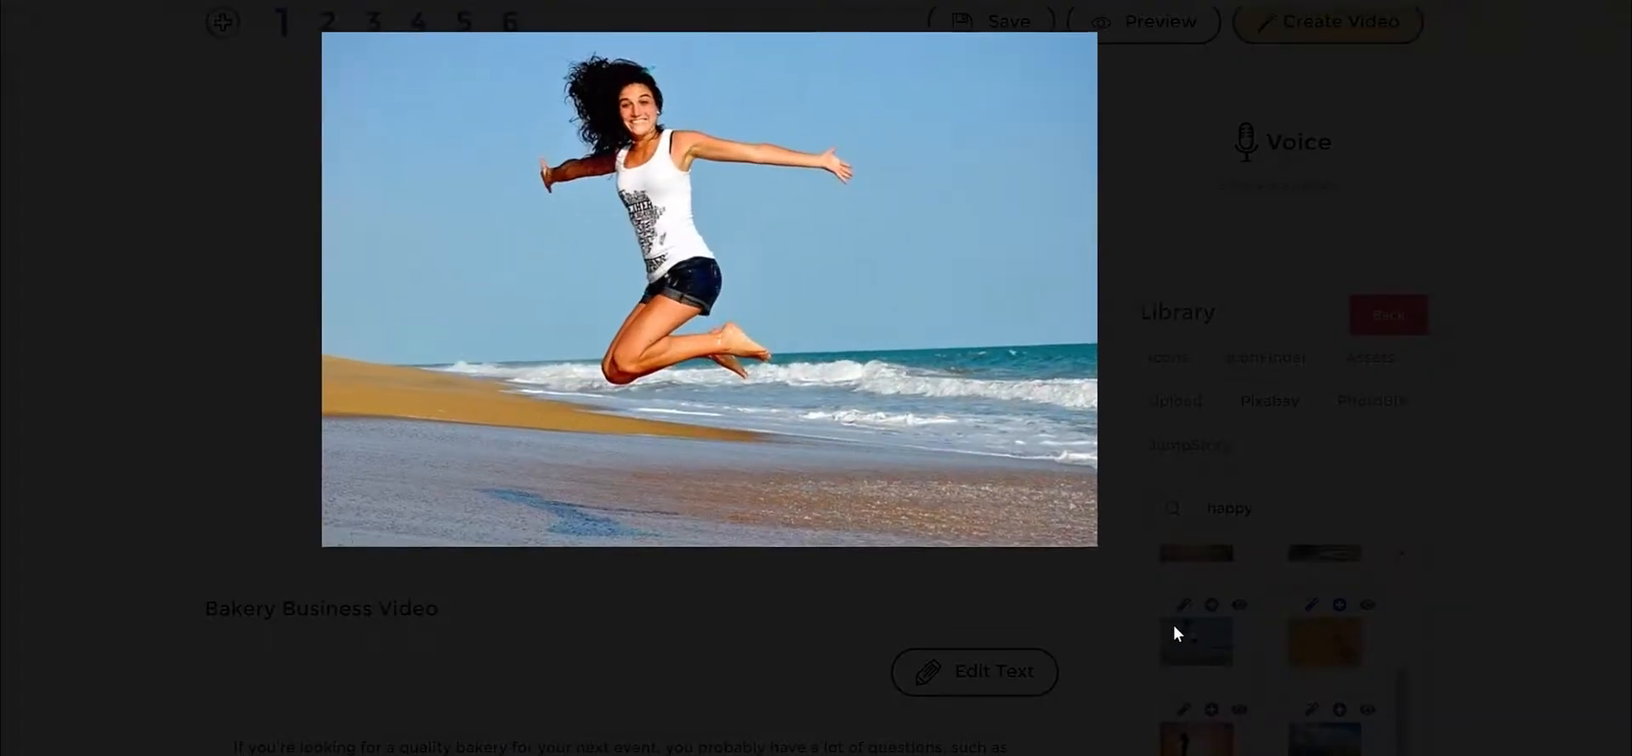
click(1580, 12)
click(1212, 606)
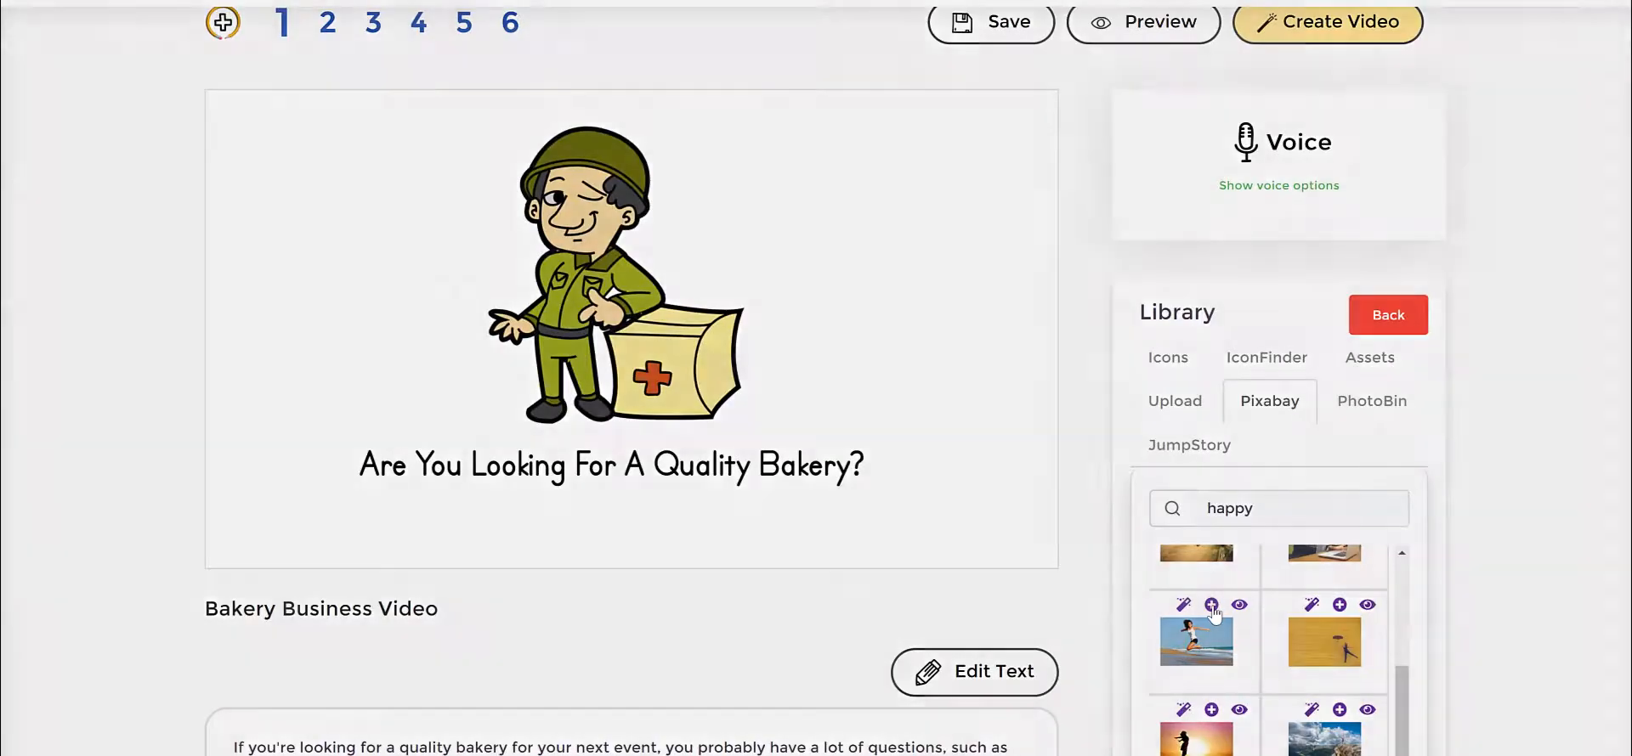
drag(560, 216, 620, 234)
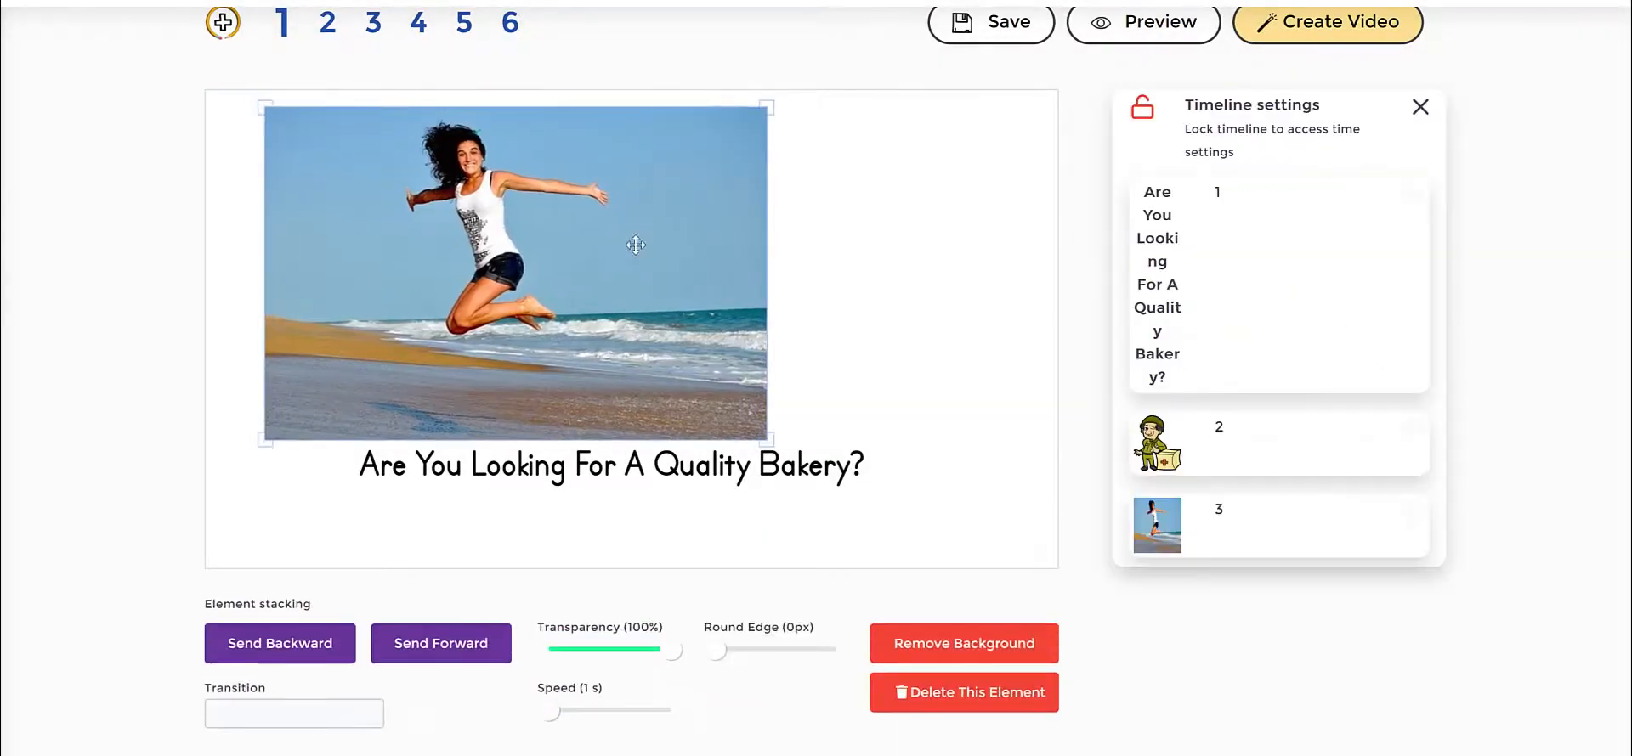
Step: Remove the beach photo's background and move the woman's cutout beside the soldier's first-aid box
click(947, 646)
click(659, 467)
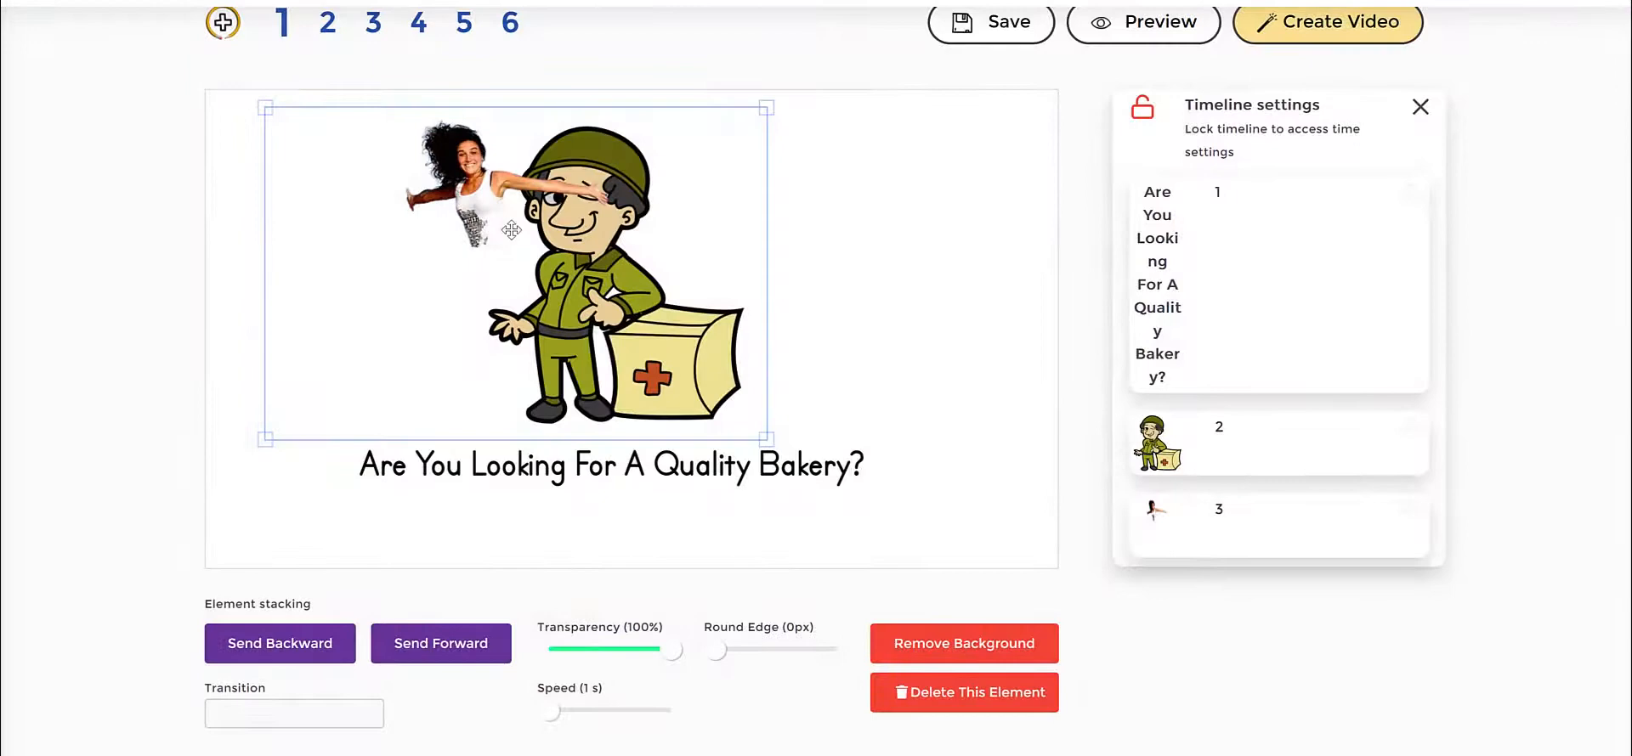
drag(480, 218, 868, 283)
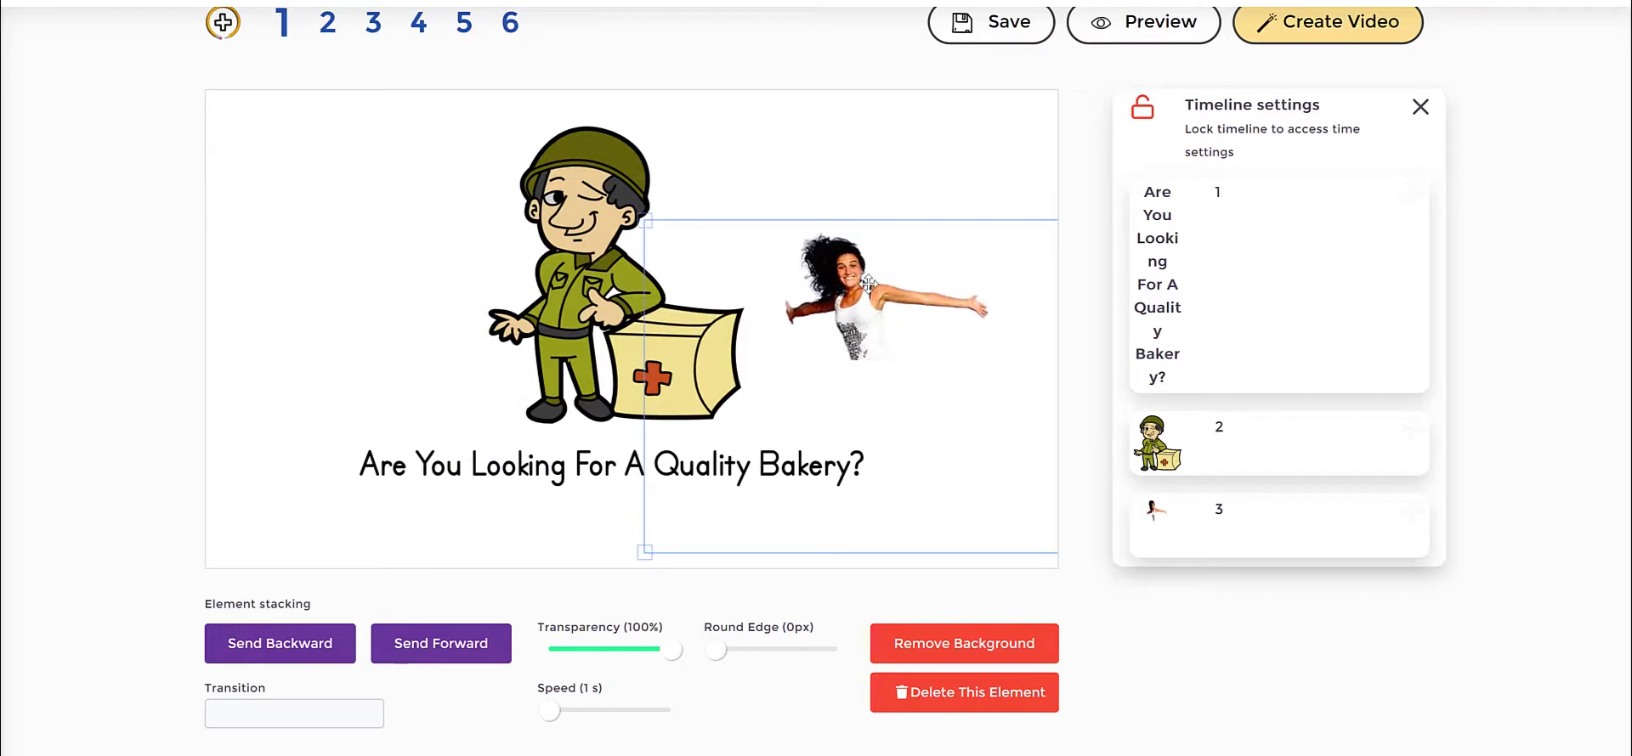
Step: View the transition options for the woman's cutout and delete the cutout from the slide
click(236, 719)
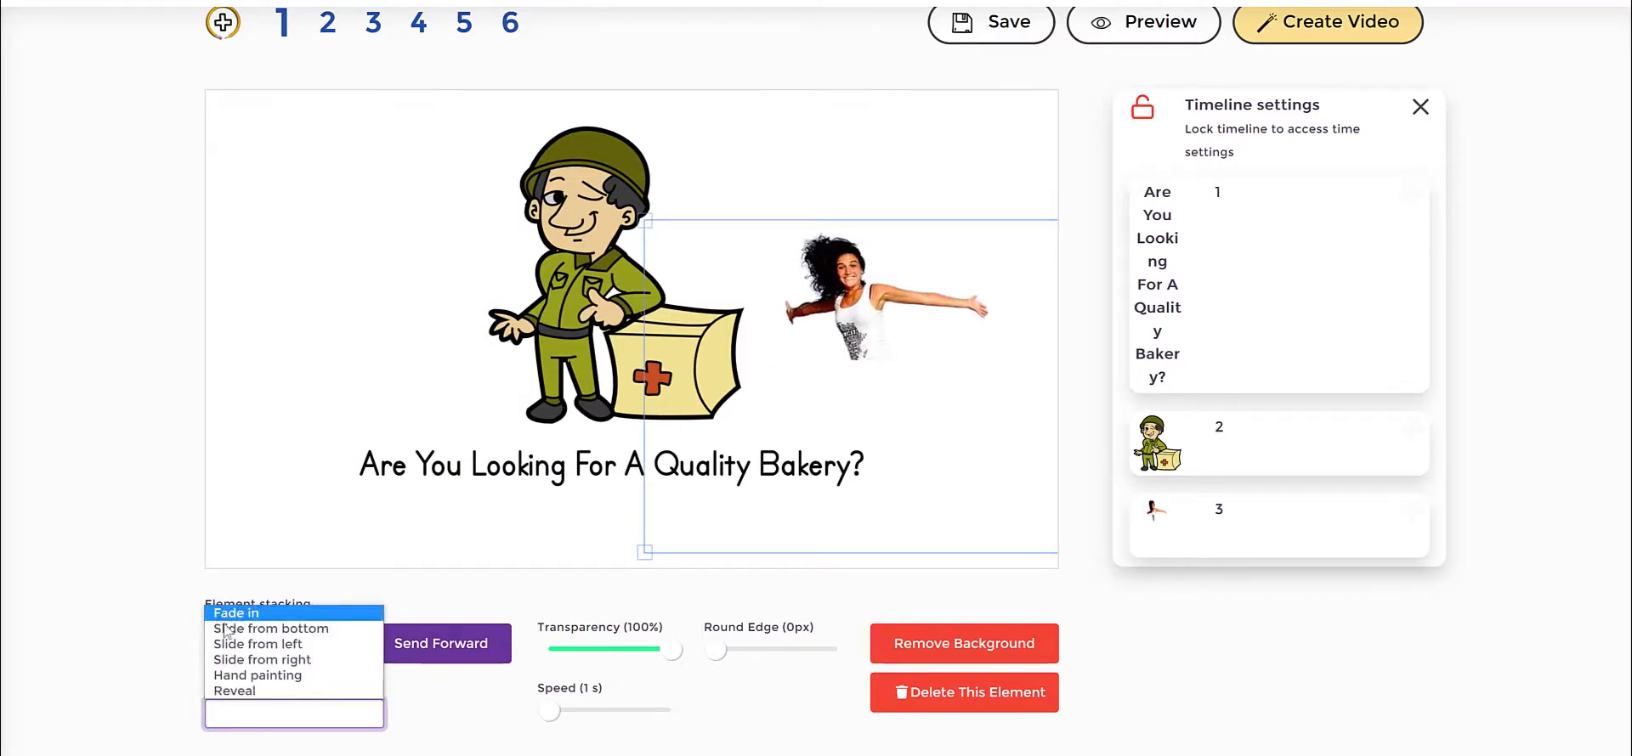
click(795, 270)
drag(841, 293, 834, 286)
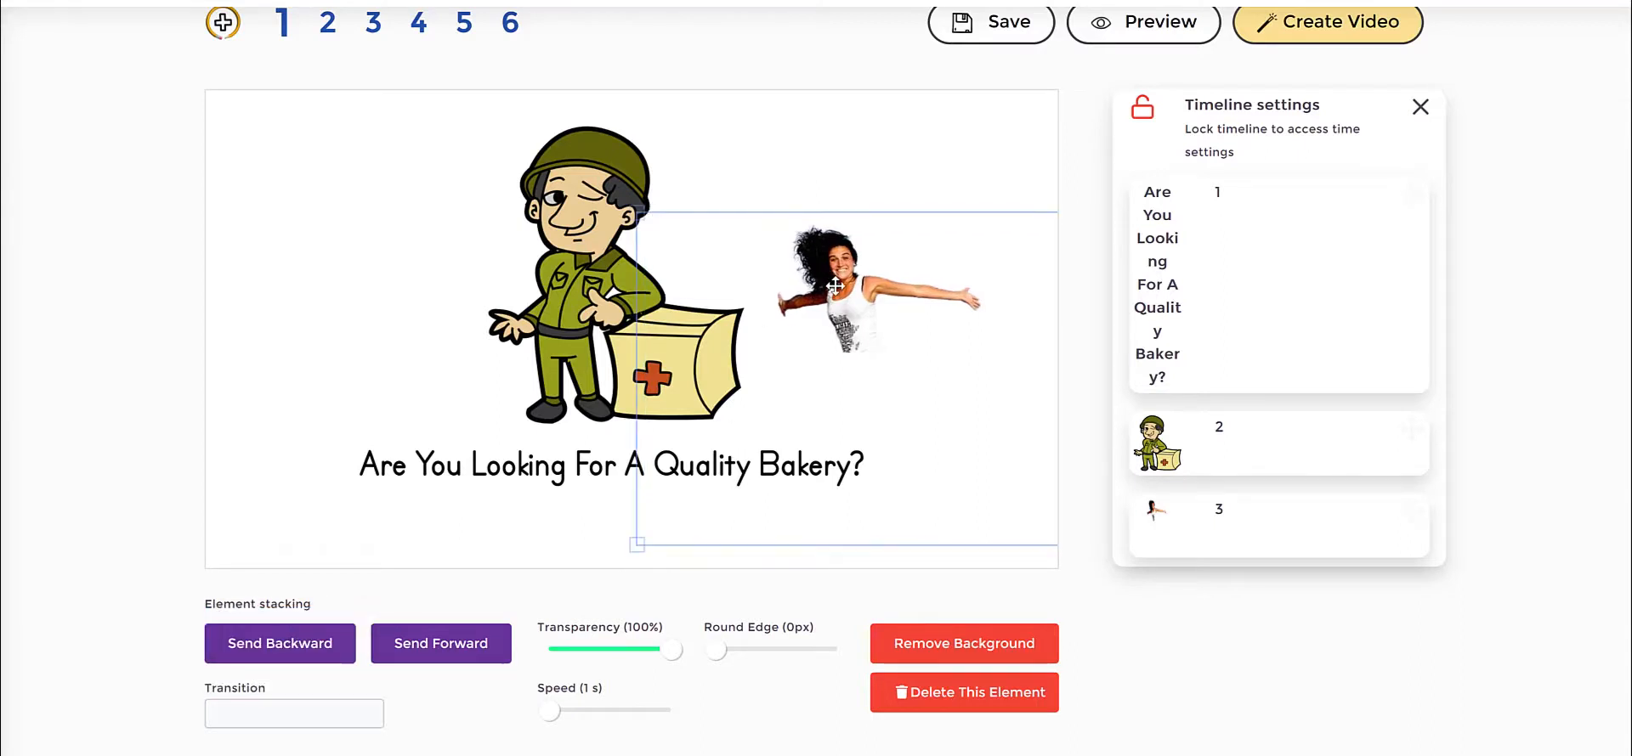
click(978, 701)
Step: Browse the library's Pixabay "happy" photos and view the picture of the couple on the bicycle full size
click(1347, 598)
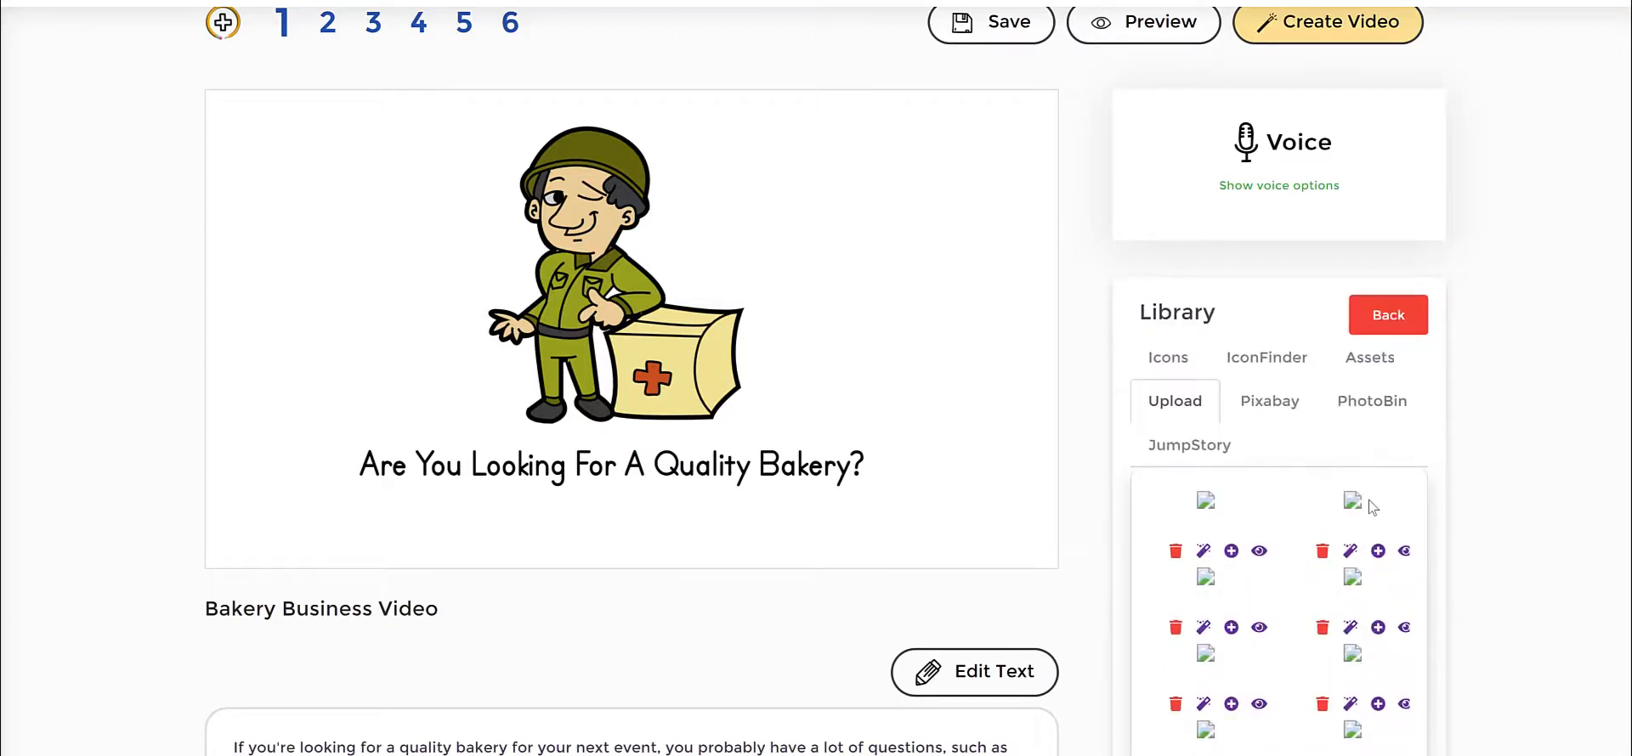
click(1275, 406)
scroll(1353, 586, down, 5)
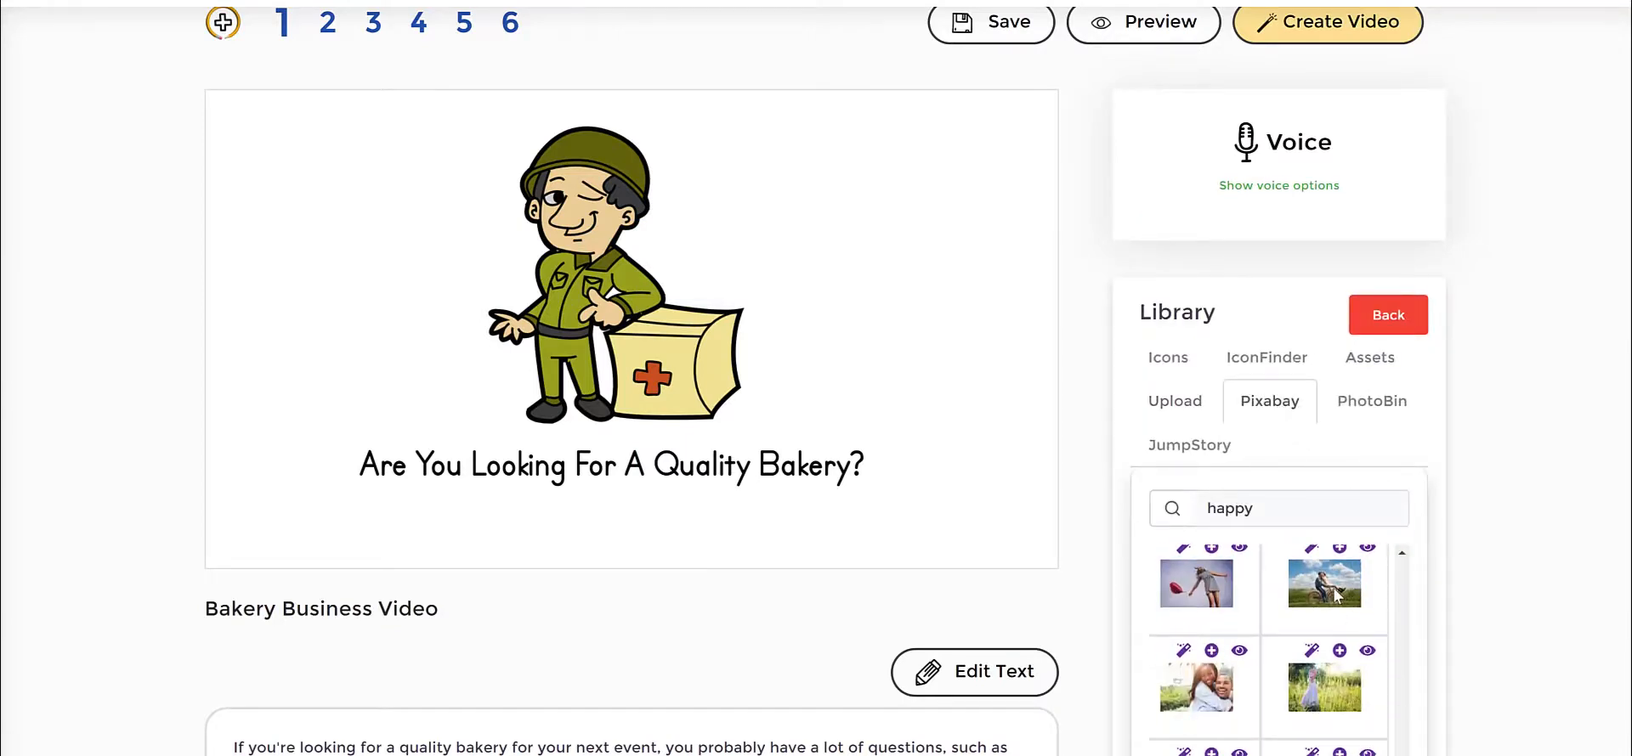
click(1327, 592)
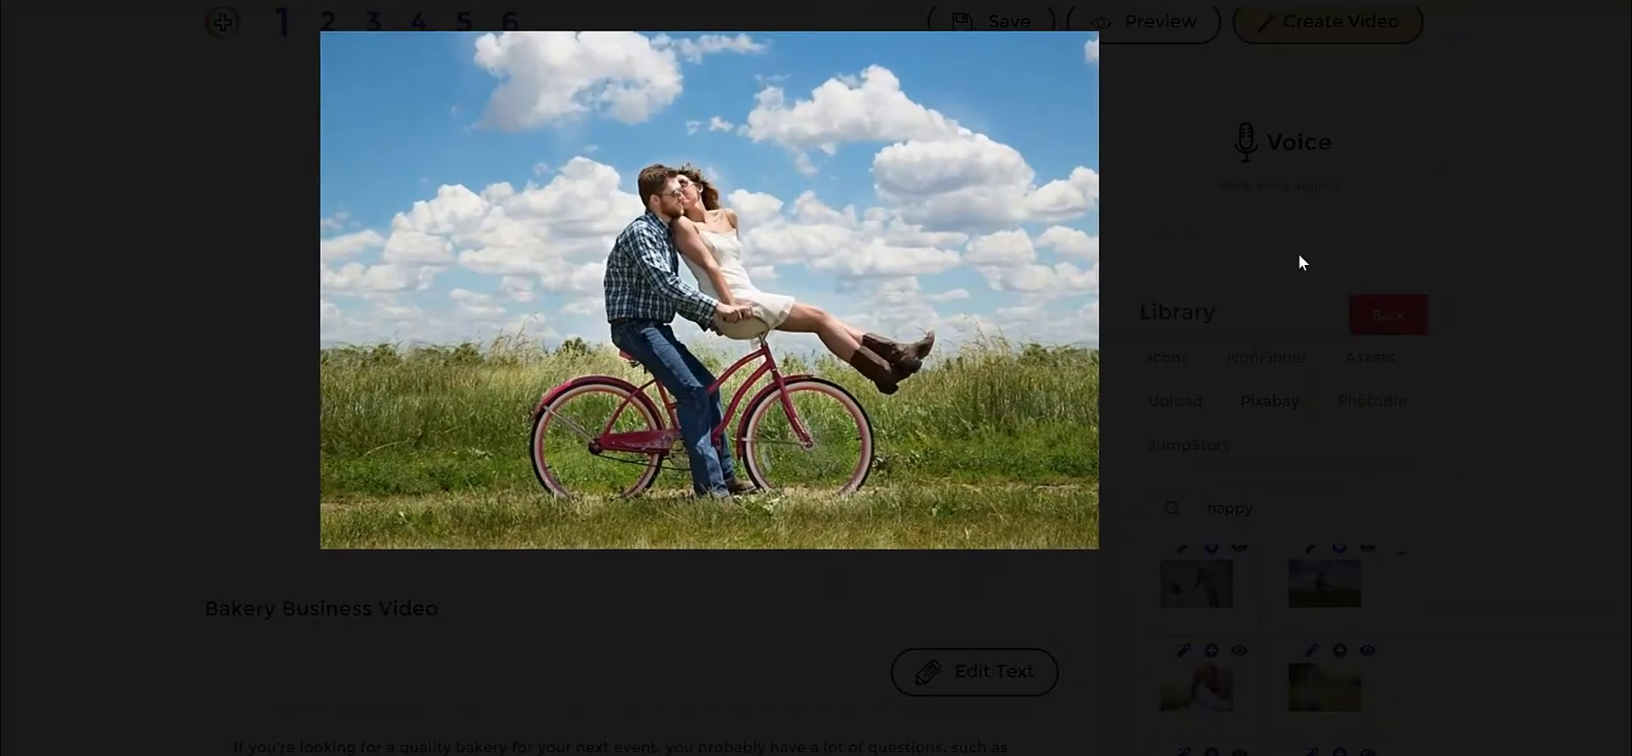
click(1293, 631)
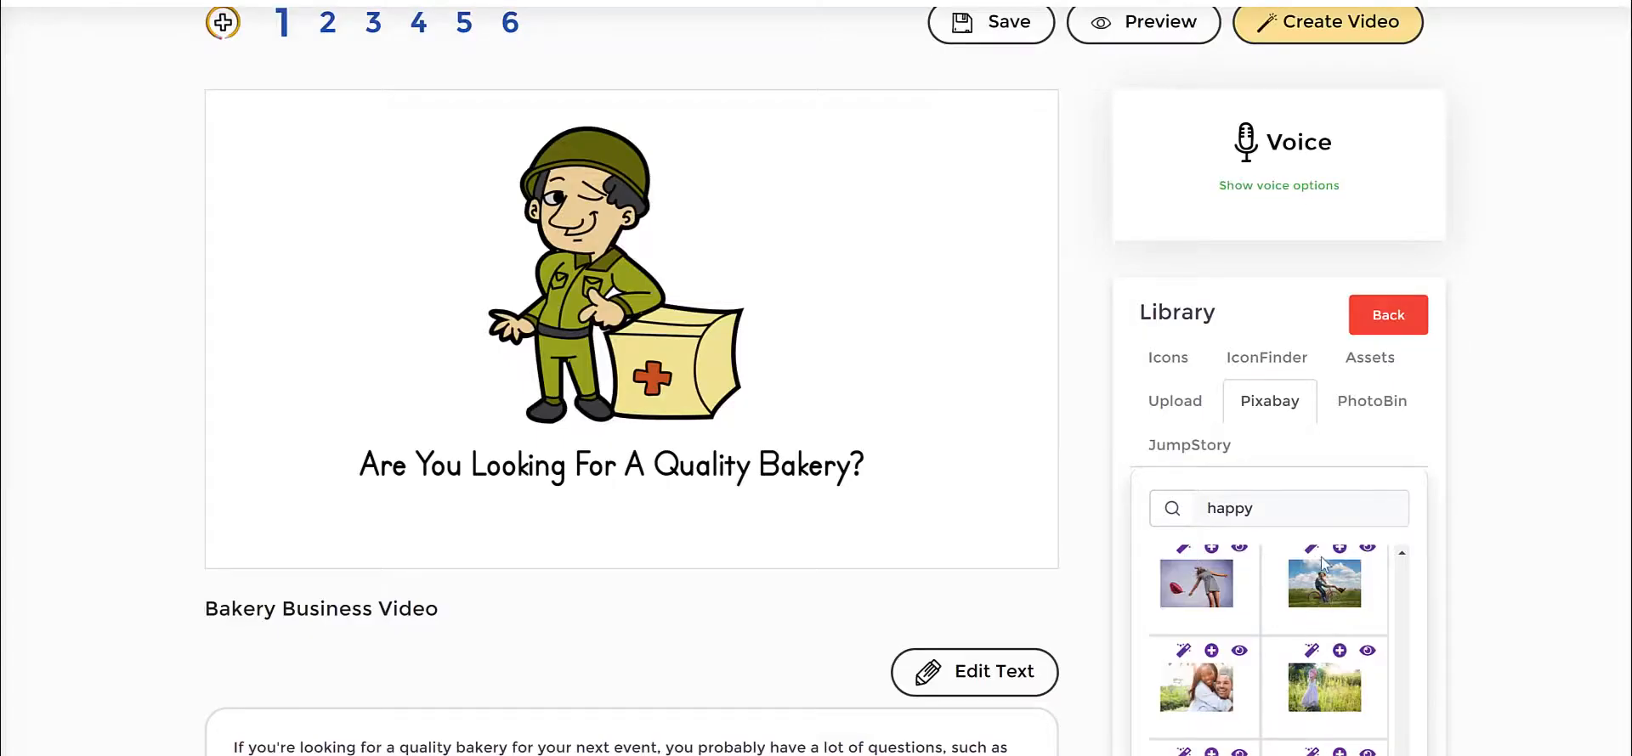
Step: Generate painted versions of the bicycle couple photo and add the colour version to the slide
scroll(1326, 604, up, 1)
click(1311, 637)
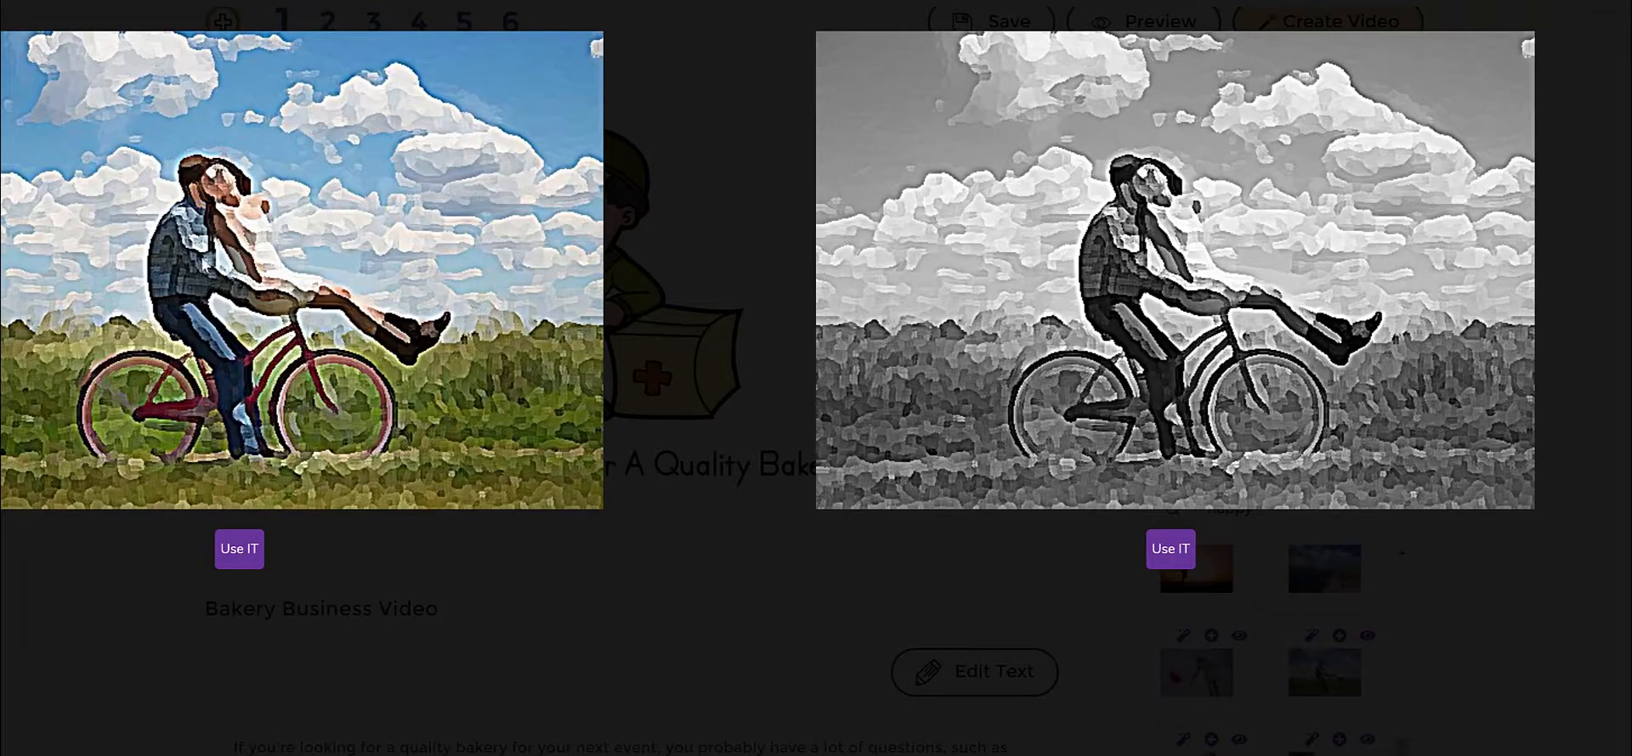
click(241, 558)
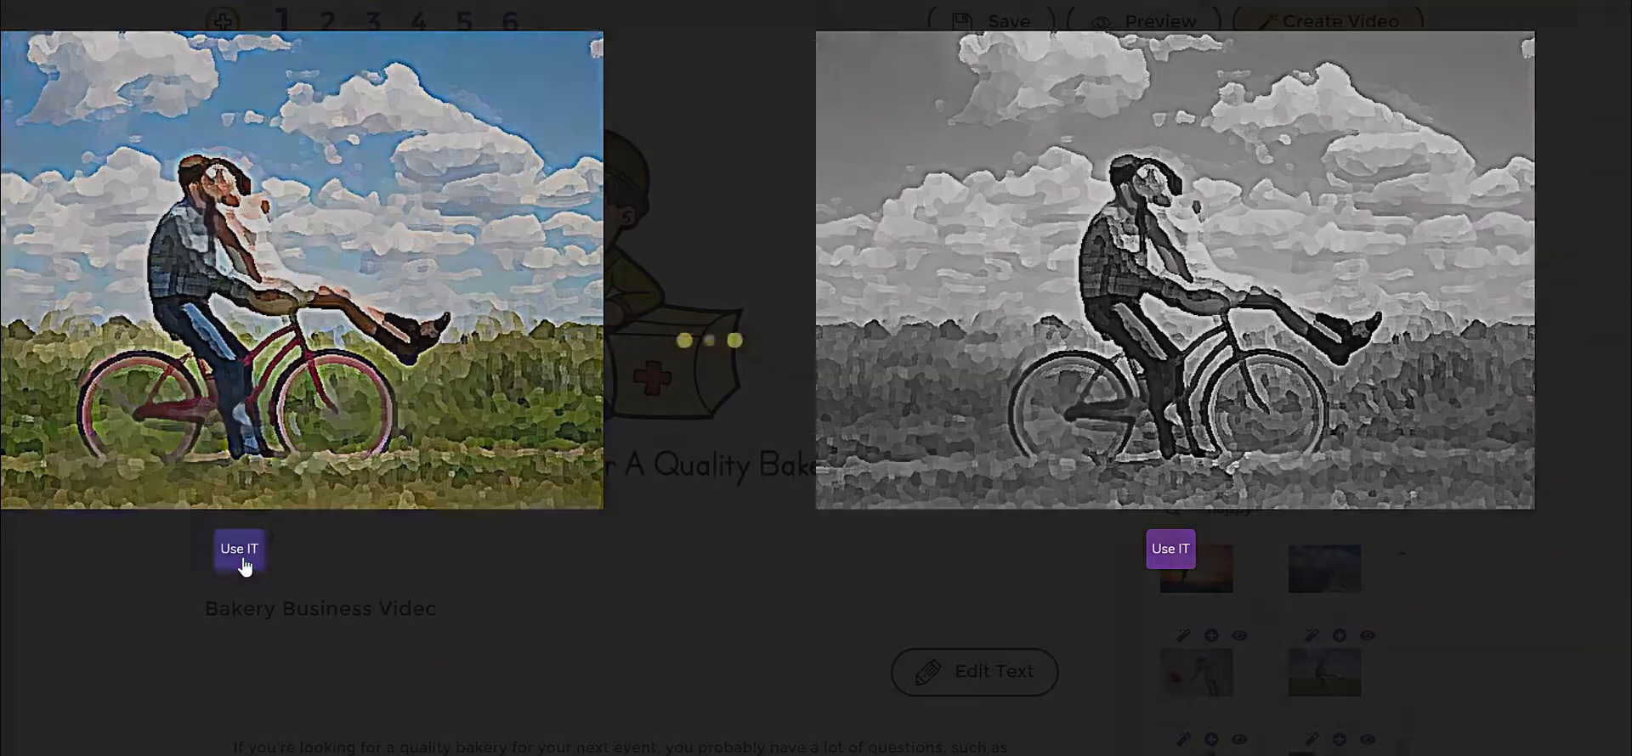
Step: Remove the painted photo's background and place the couple's cutout on the slide's left half with the soldier on the right
click(552, 311)
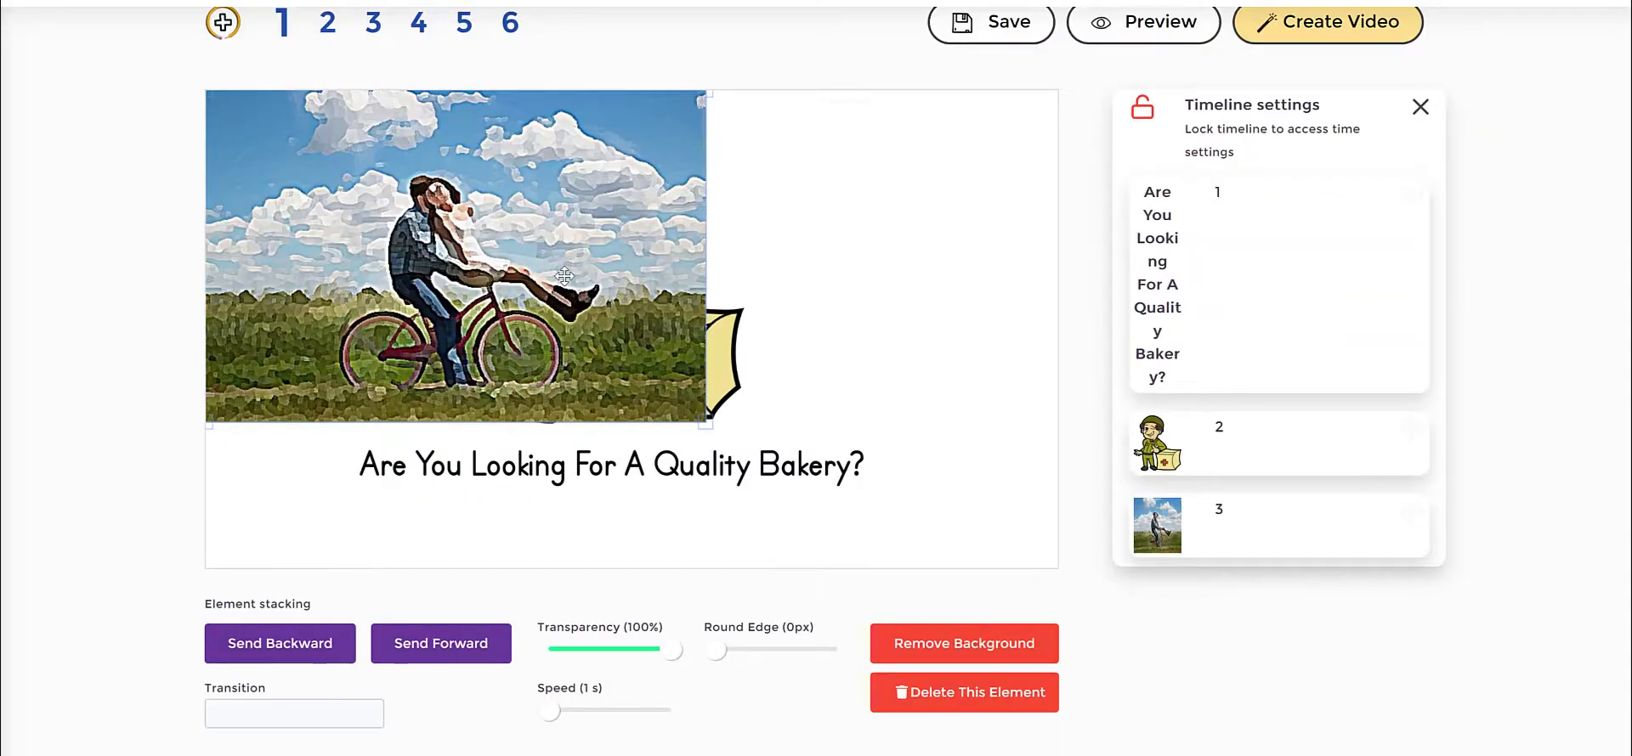
click(962, 651)
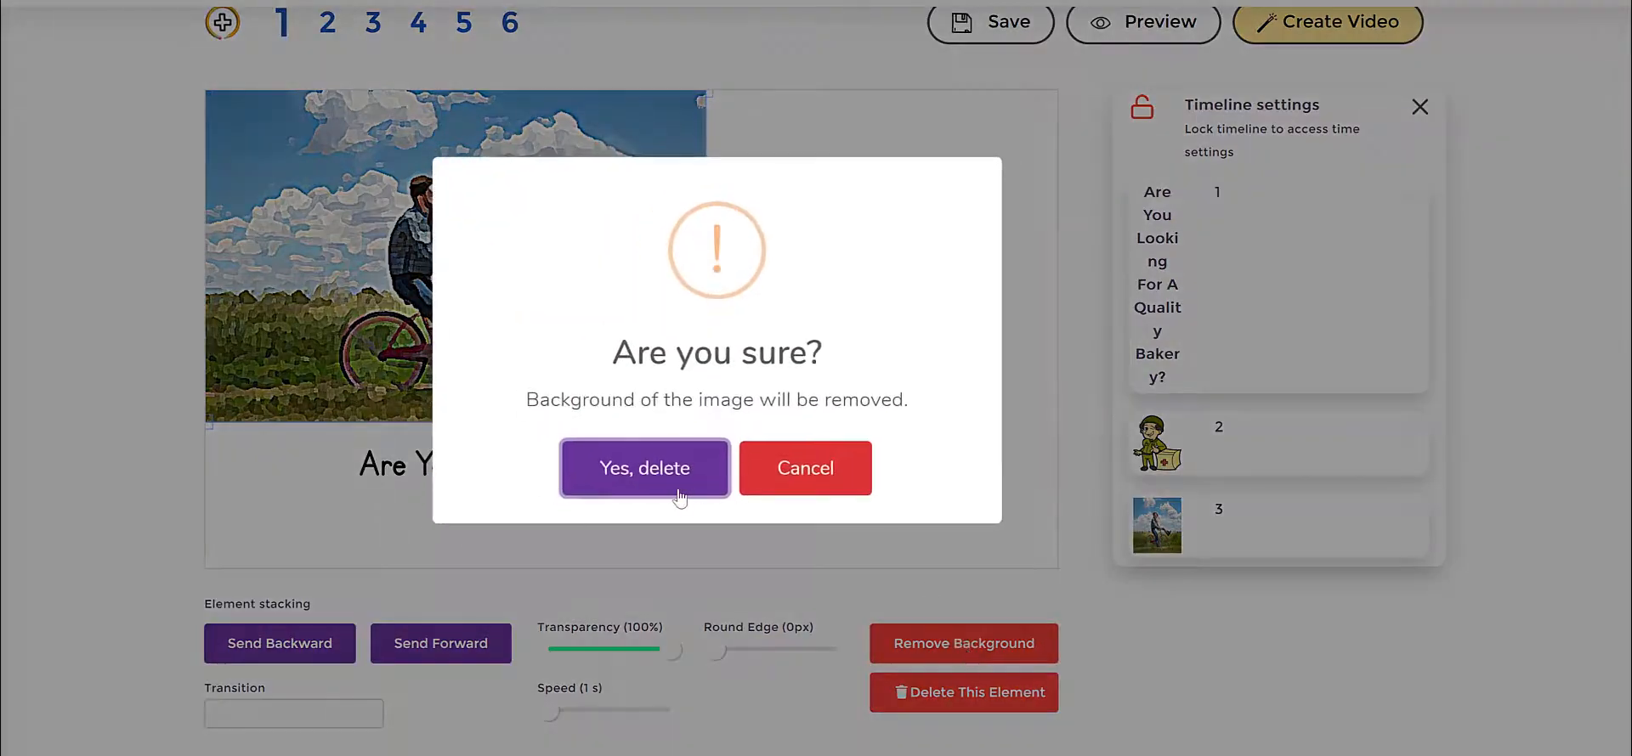
click(670, 478)
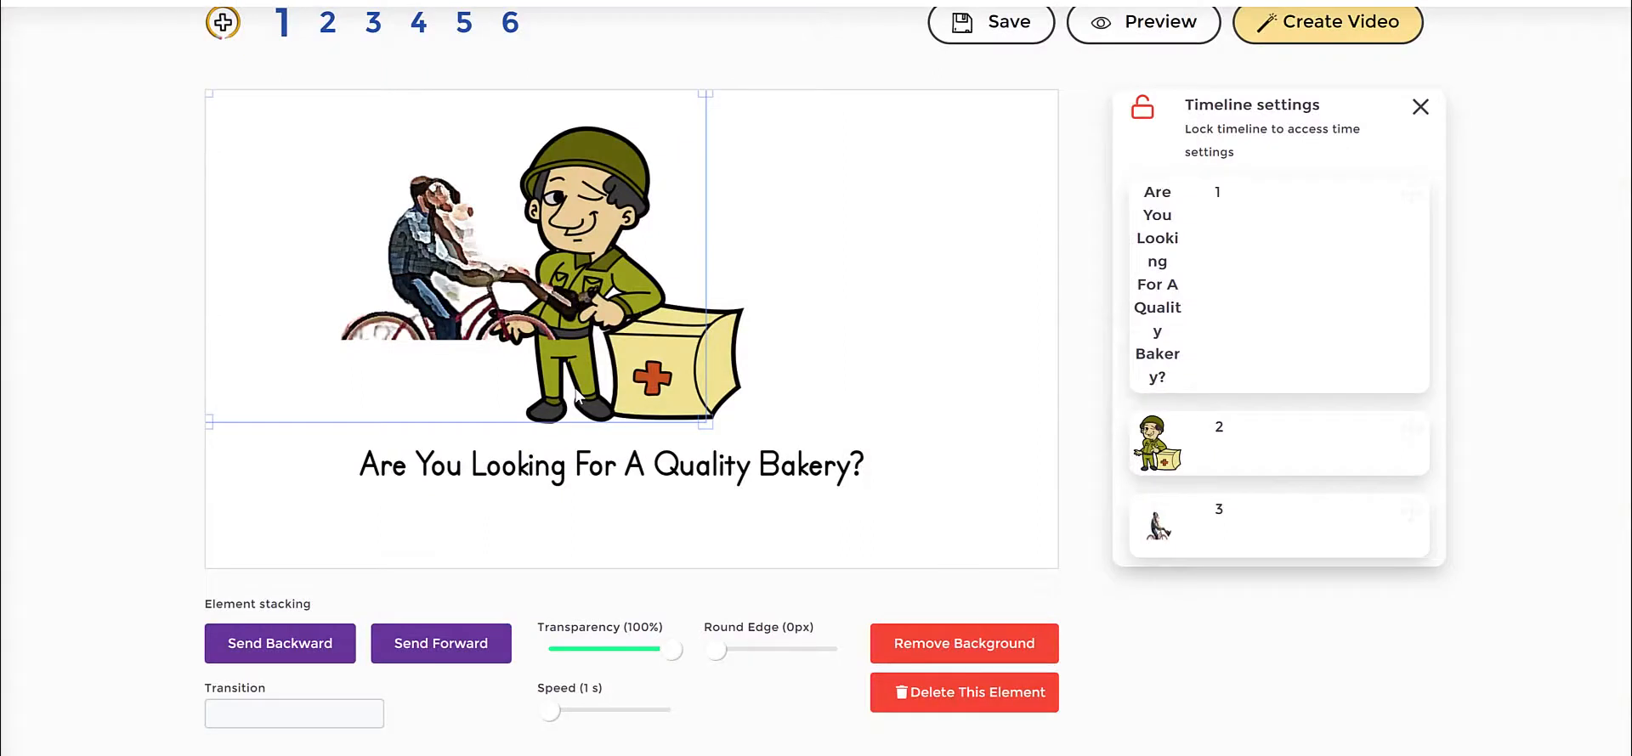
drag(430, 223, 333, 227)
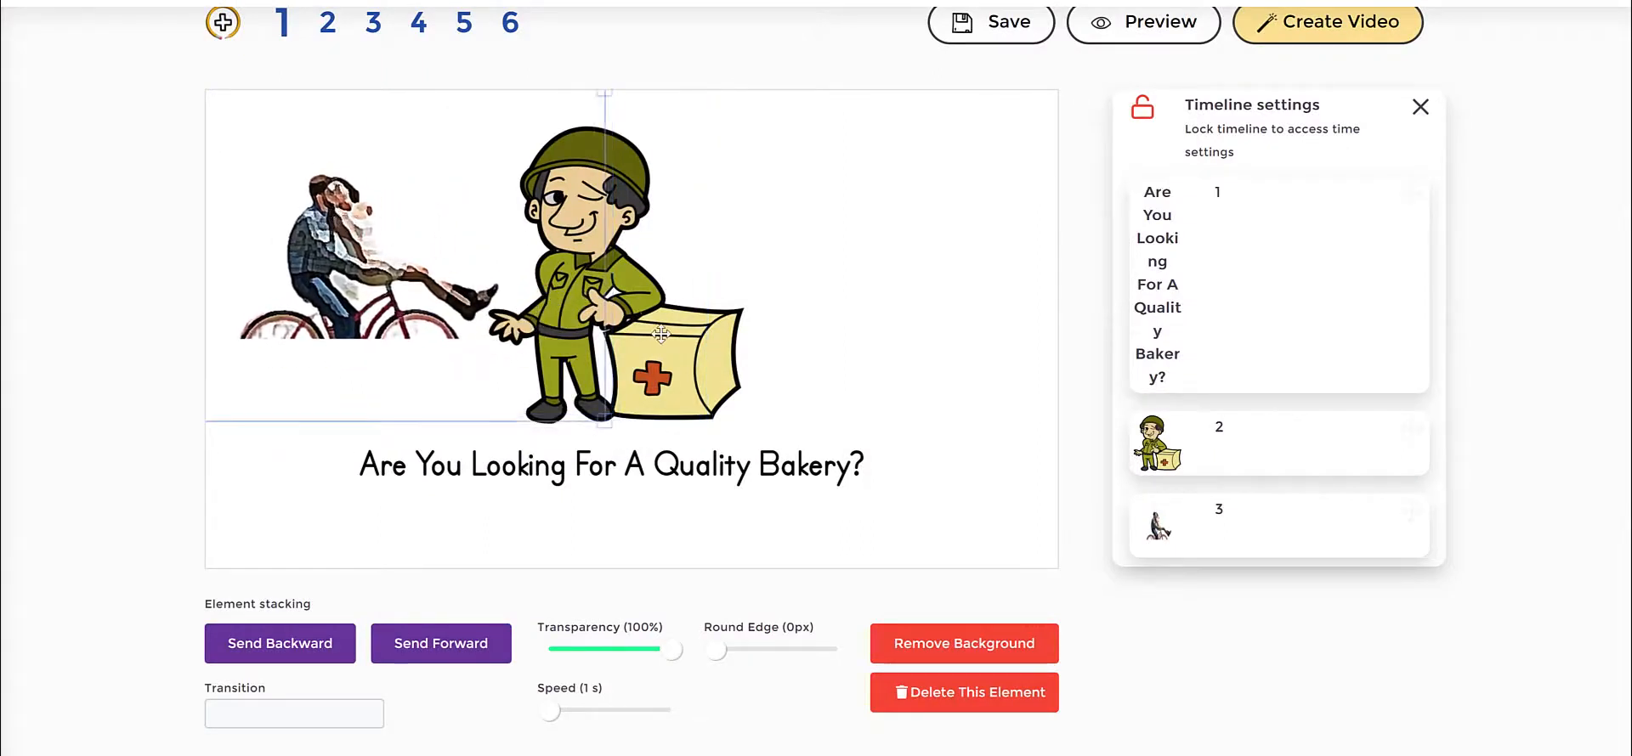
drag(661, 336, 903, 310)
drag(420, 294, 496, 295)
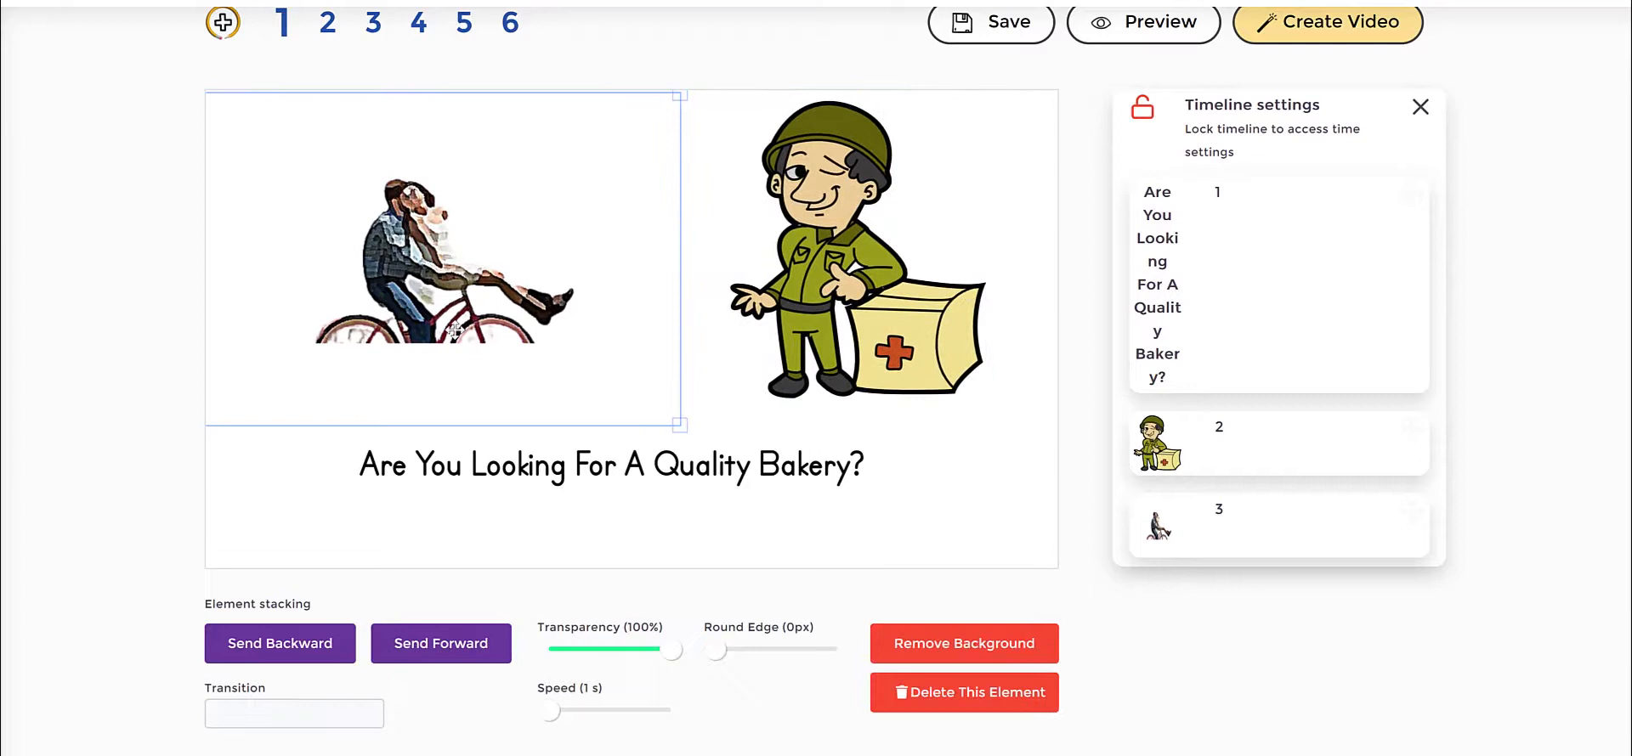
Step: Set the couple cutout's transition to Slide from left and move it to first place in the timeline
click(306, 720)
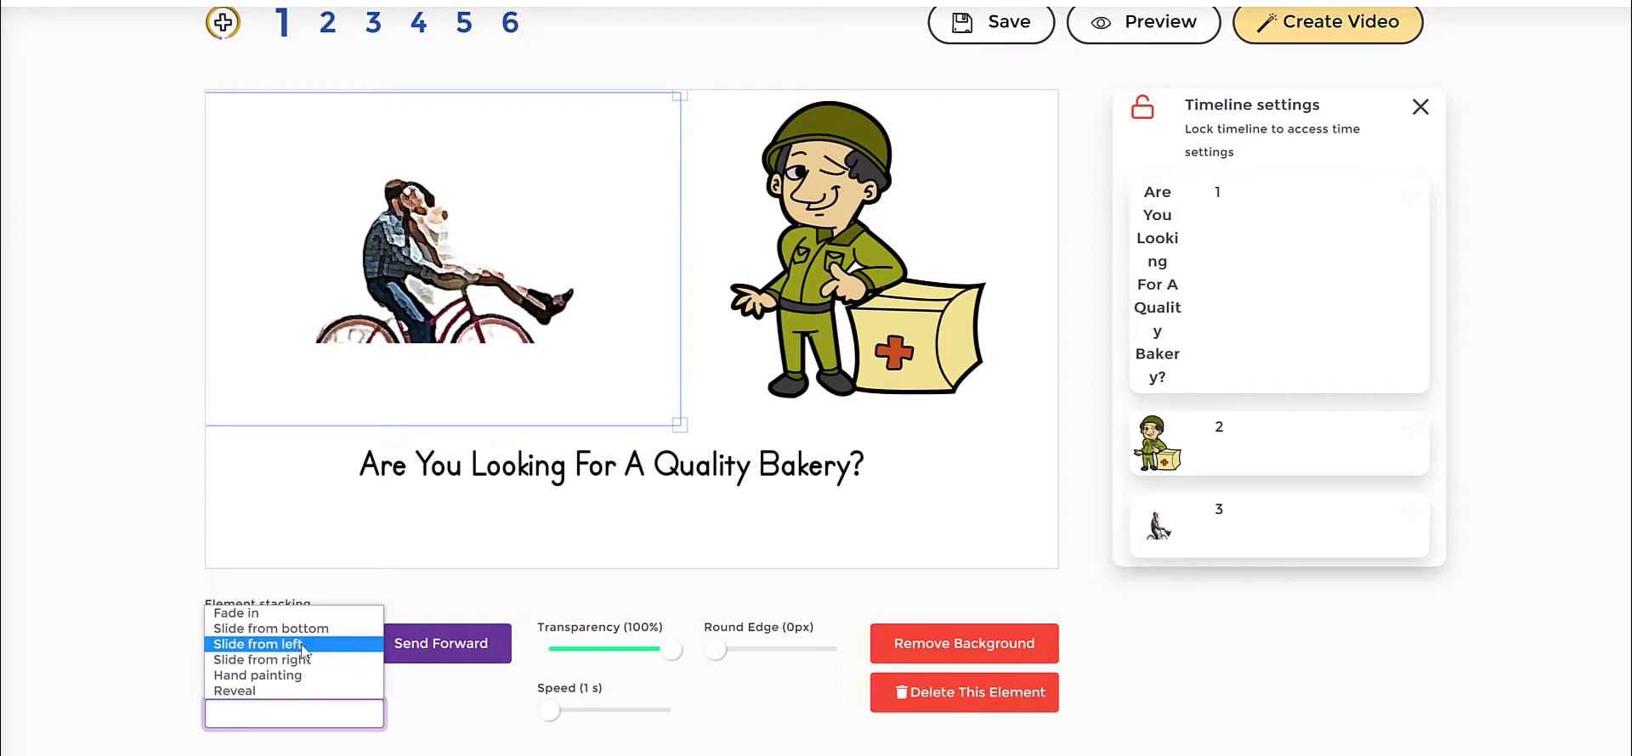
click(304, 646)
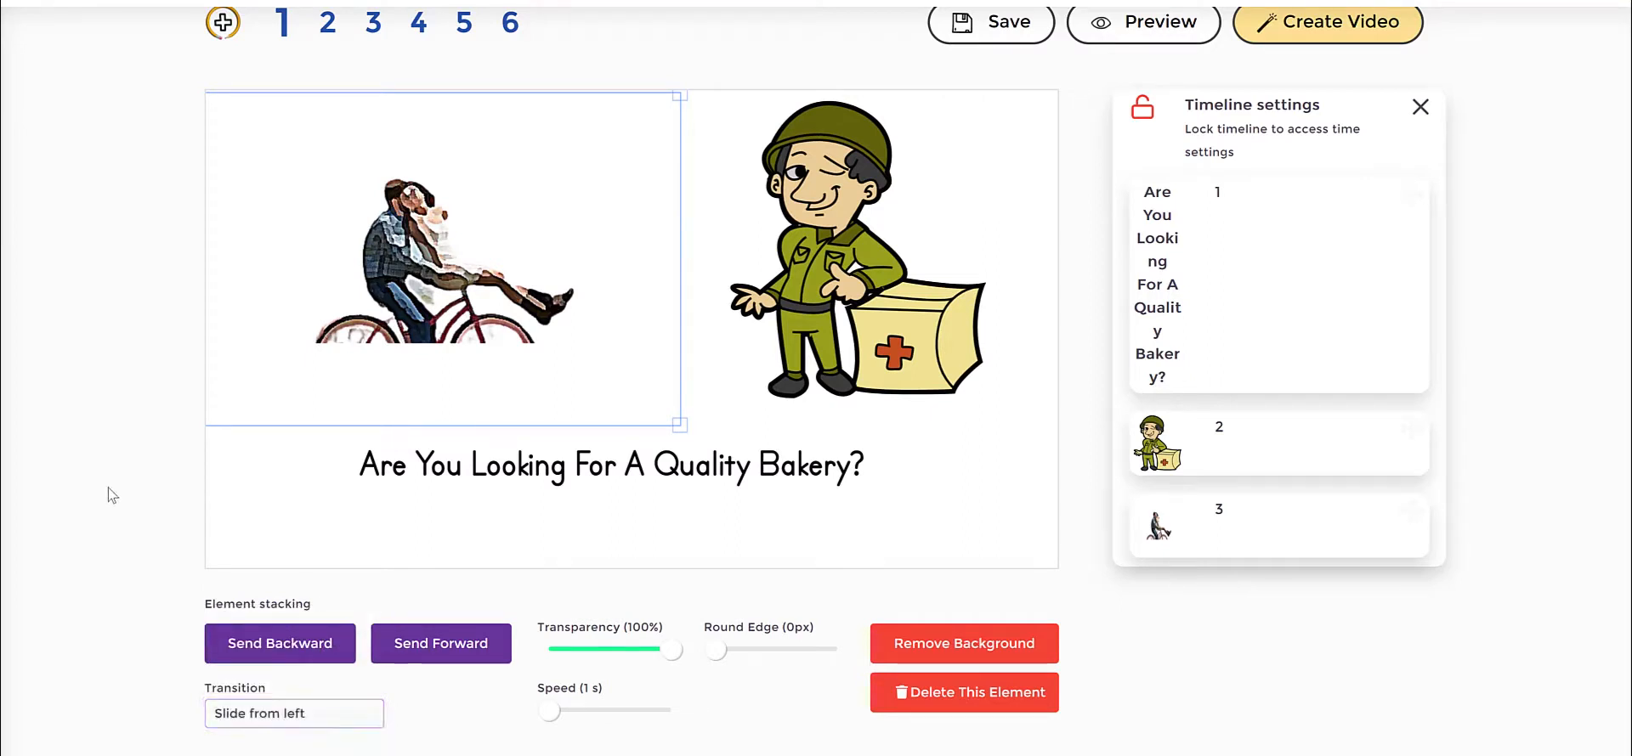
drag(1165, 503, 1180, 196)
click(881, 513)
click(408, 265)
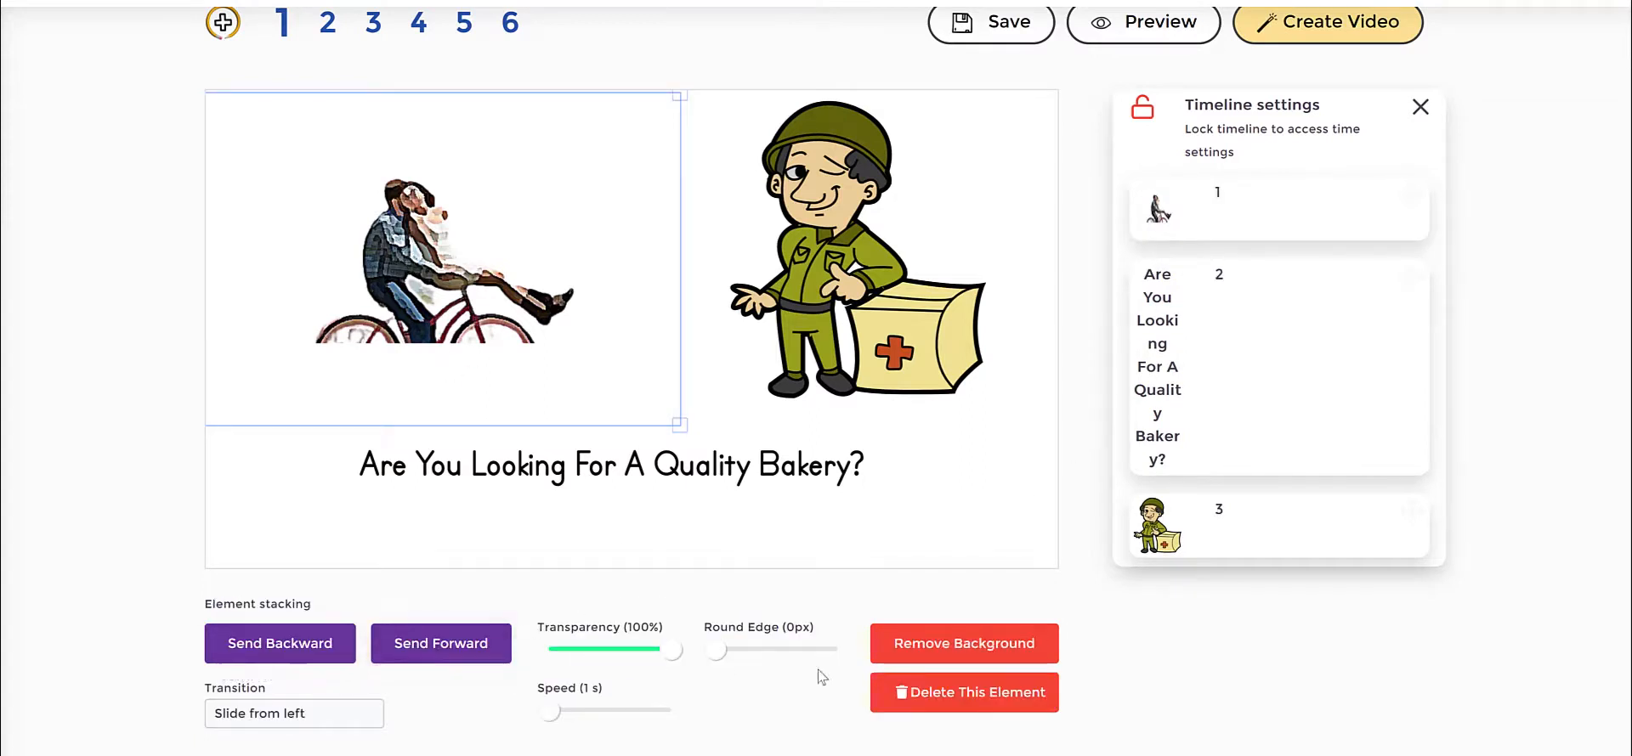
Step: Delete the soldier from the slide and centre the couple's cutout above the headline
click(839, 319)
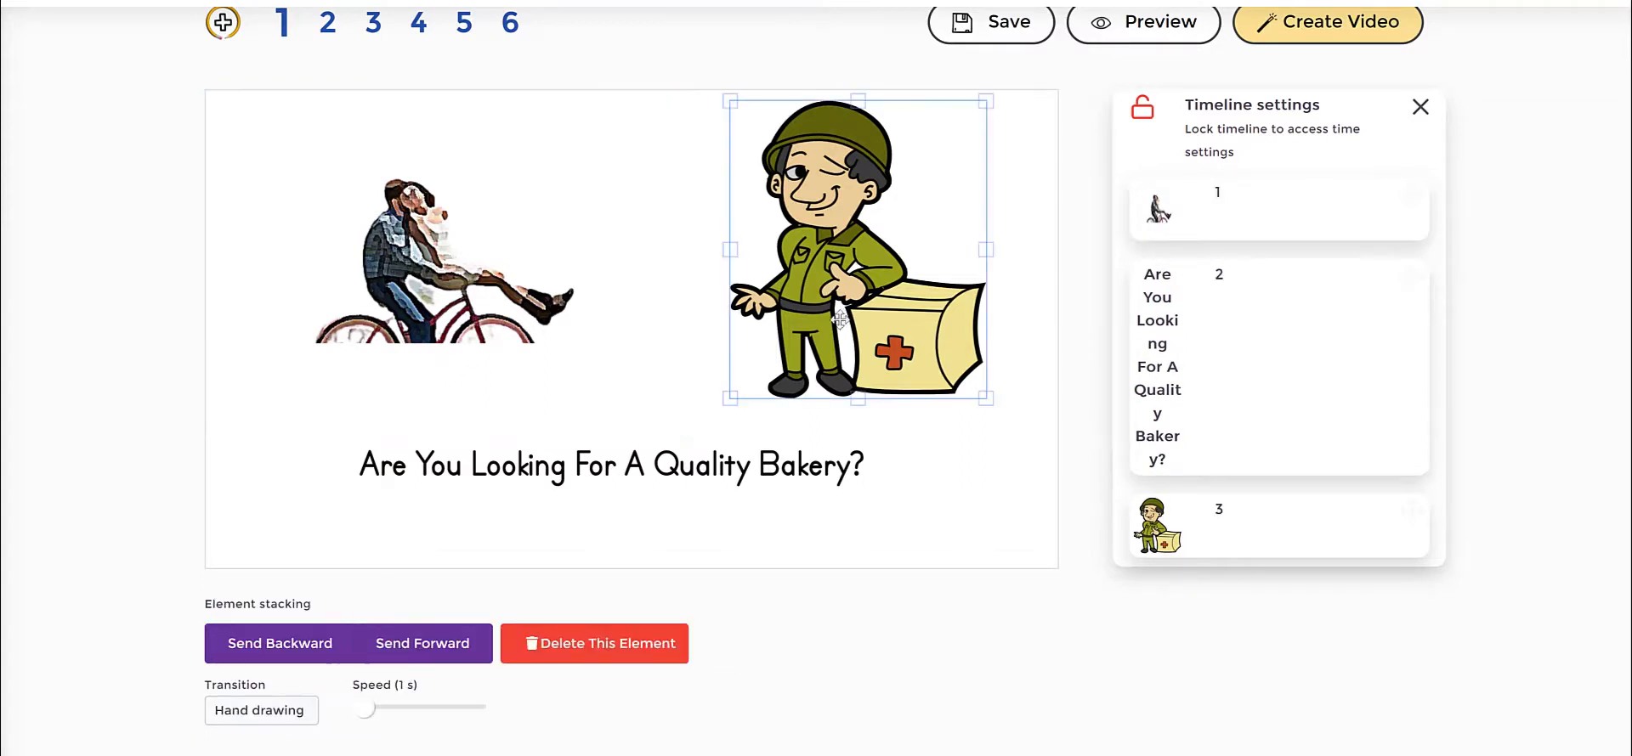
click(606, 661)
drag(476, 261, 646, 260)
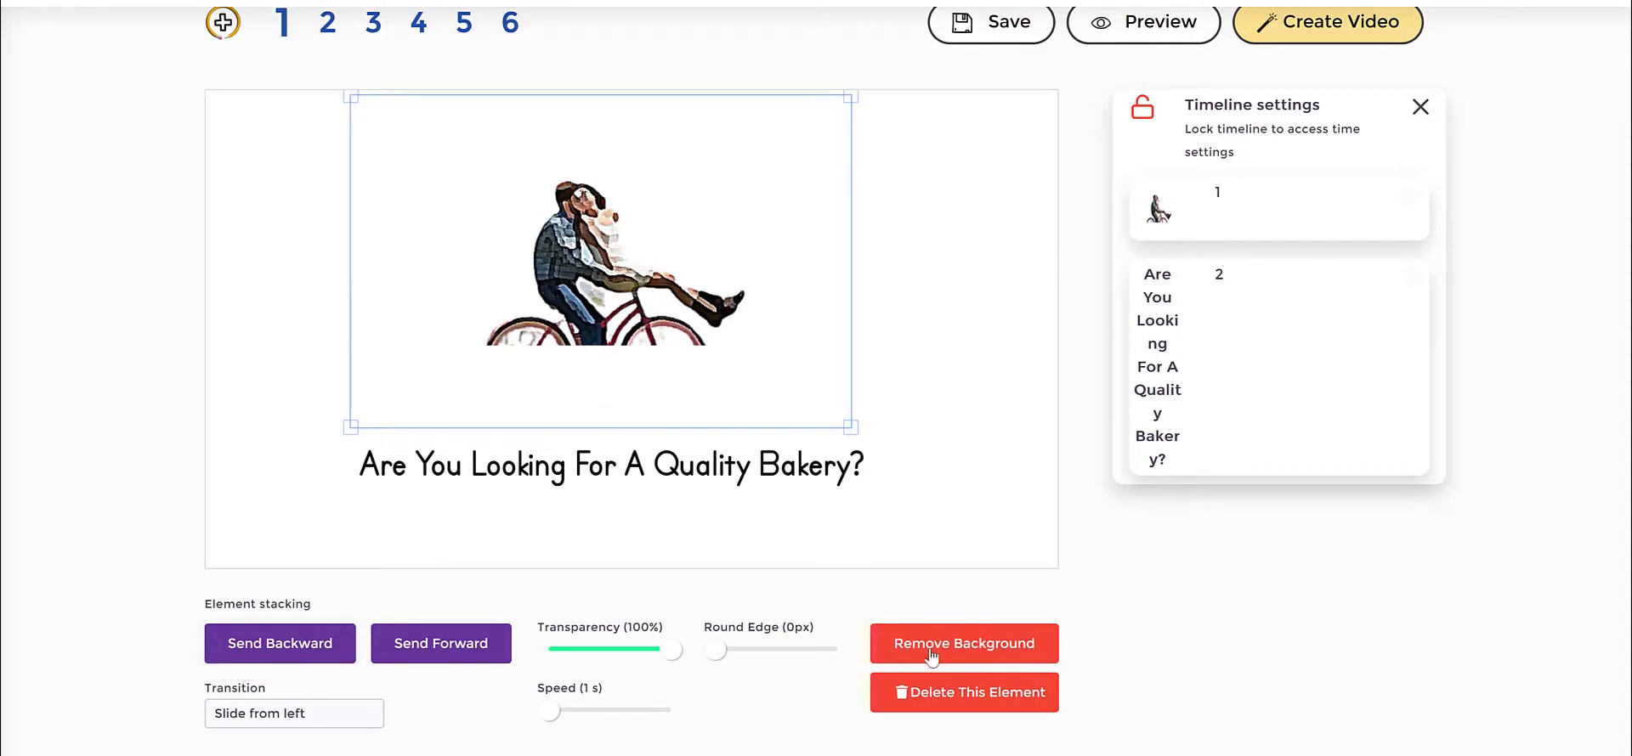
drag(625, 288, 607, 294)
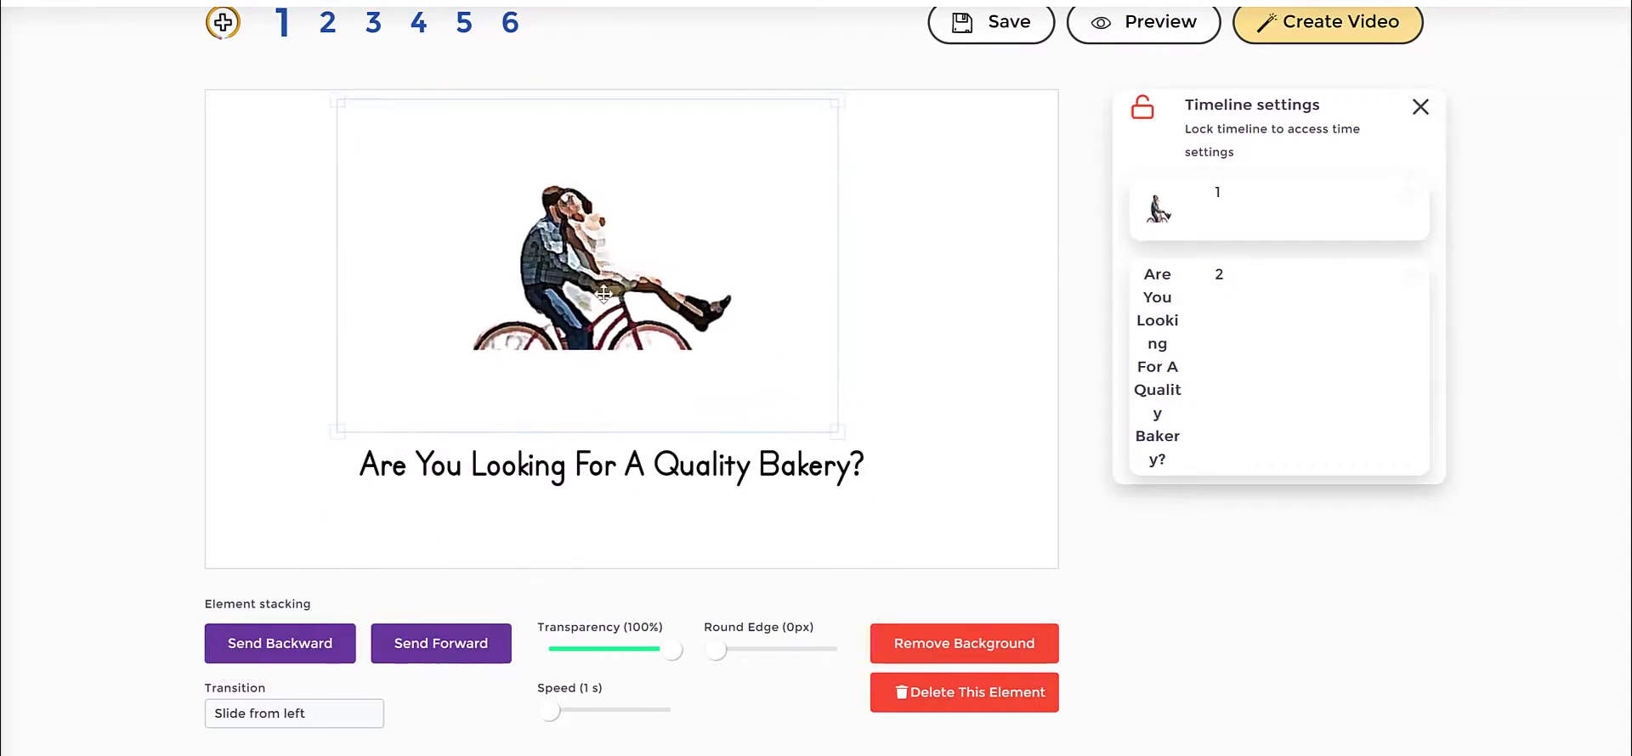
click(991, 247)
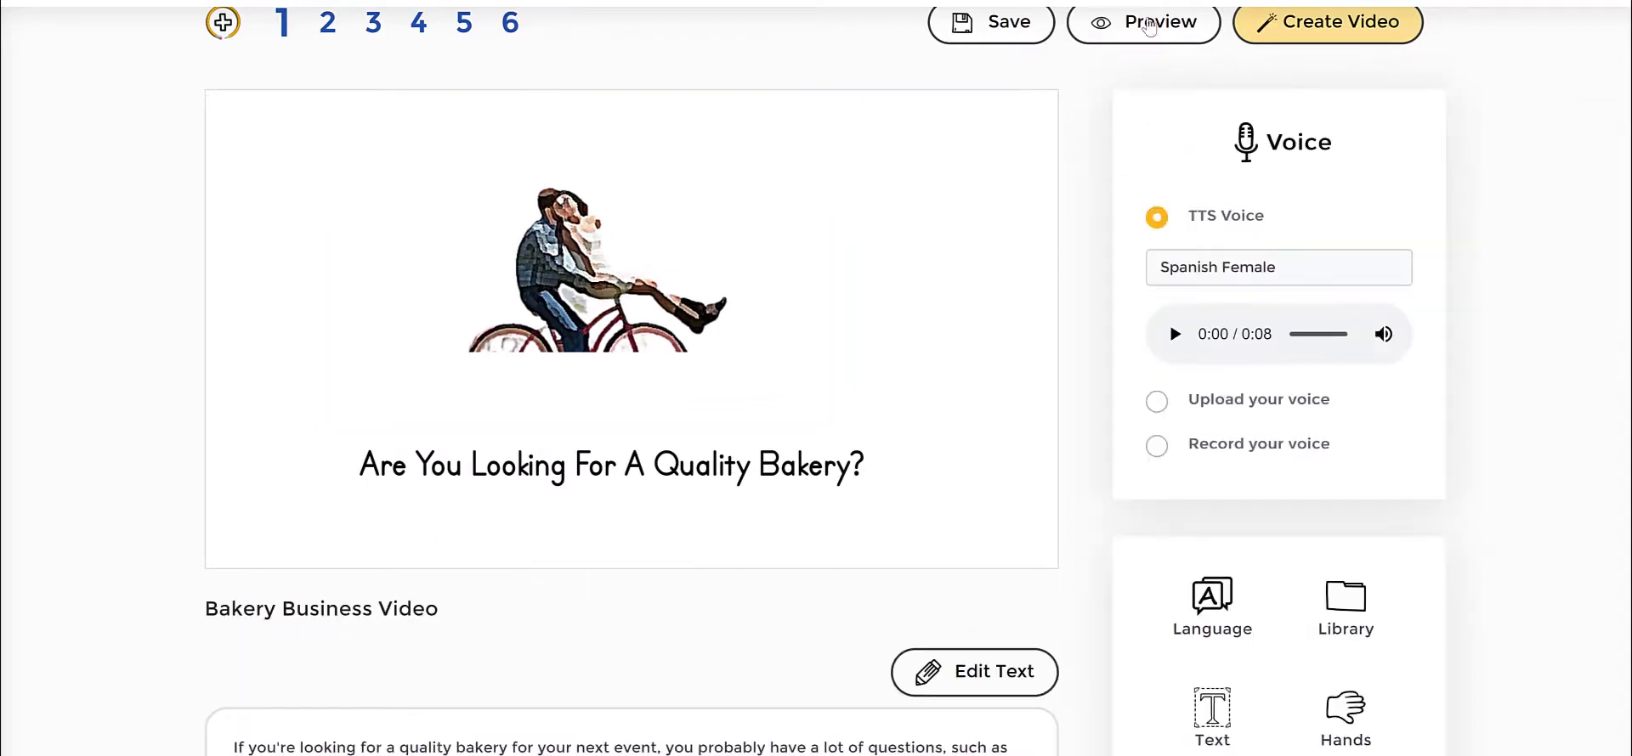
Step: Preview slide 1 with the sliding couple cutout and return to the editor
click(1139, 23)
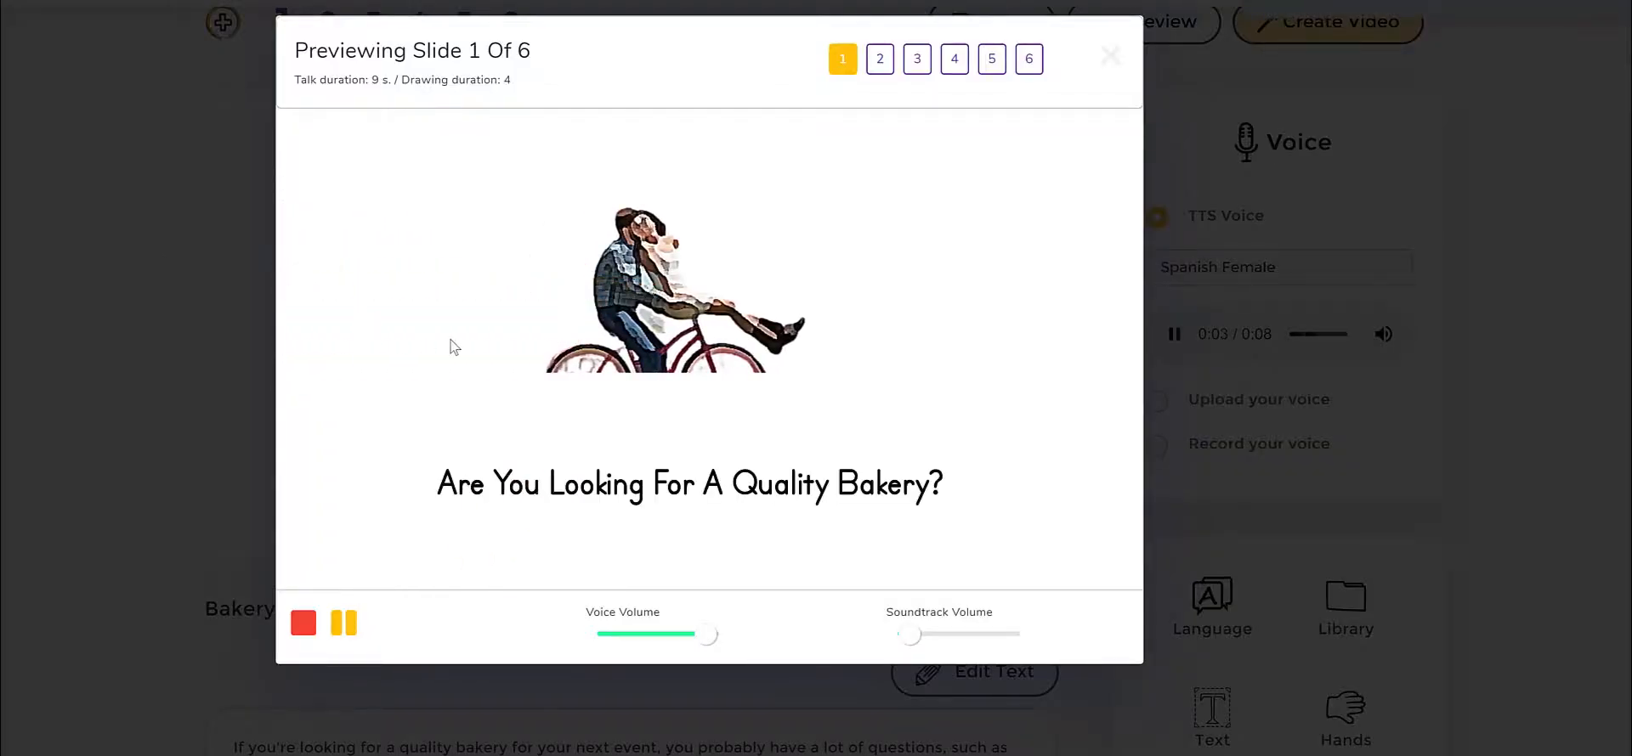
click(195, 332)
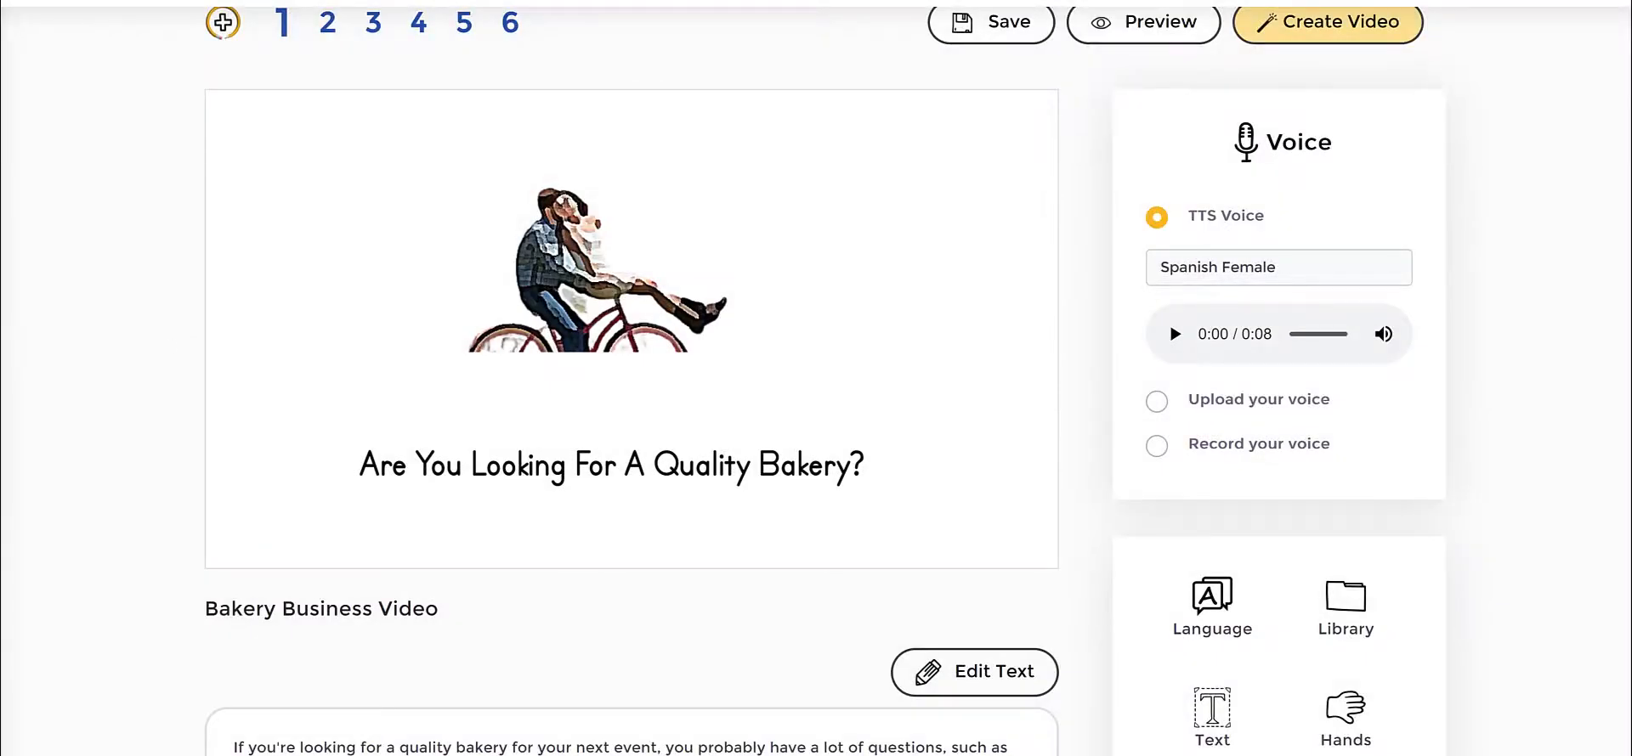
click(555, 292)
click(878, 309)
Step: View the library's PhotoBin images and search its JumpStory collection for "bake"
click(1345, 604)
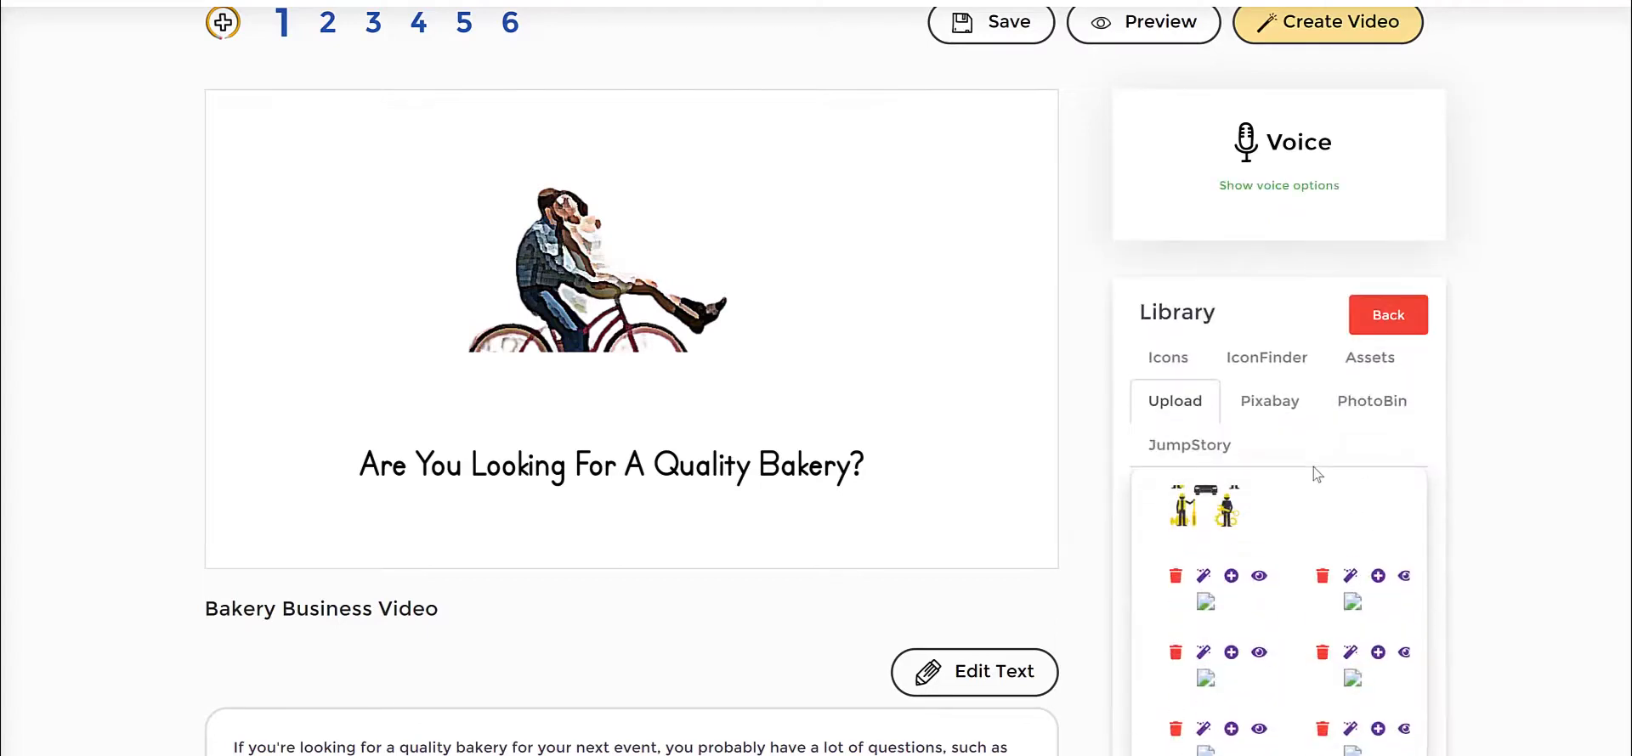
click(1360, 410)
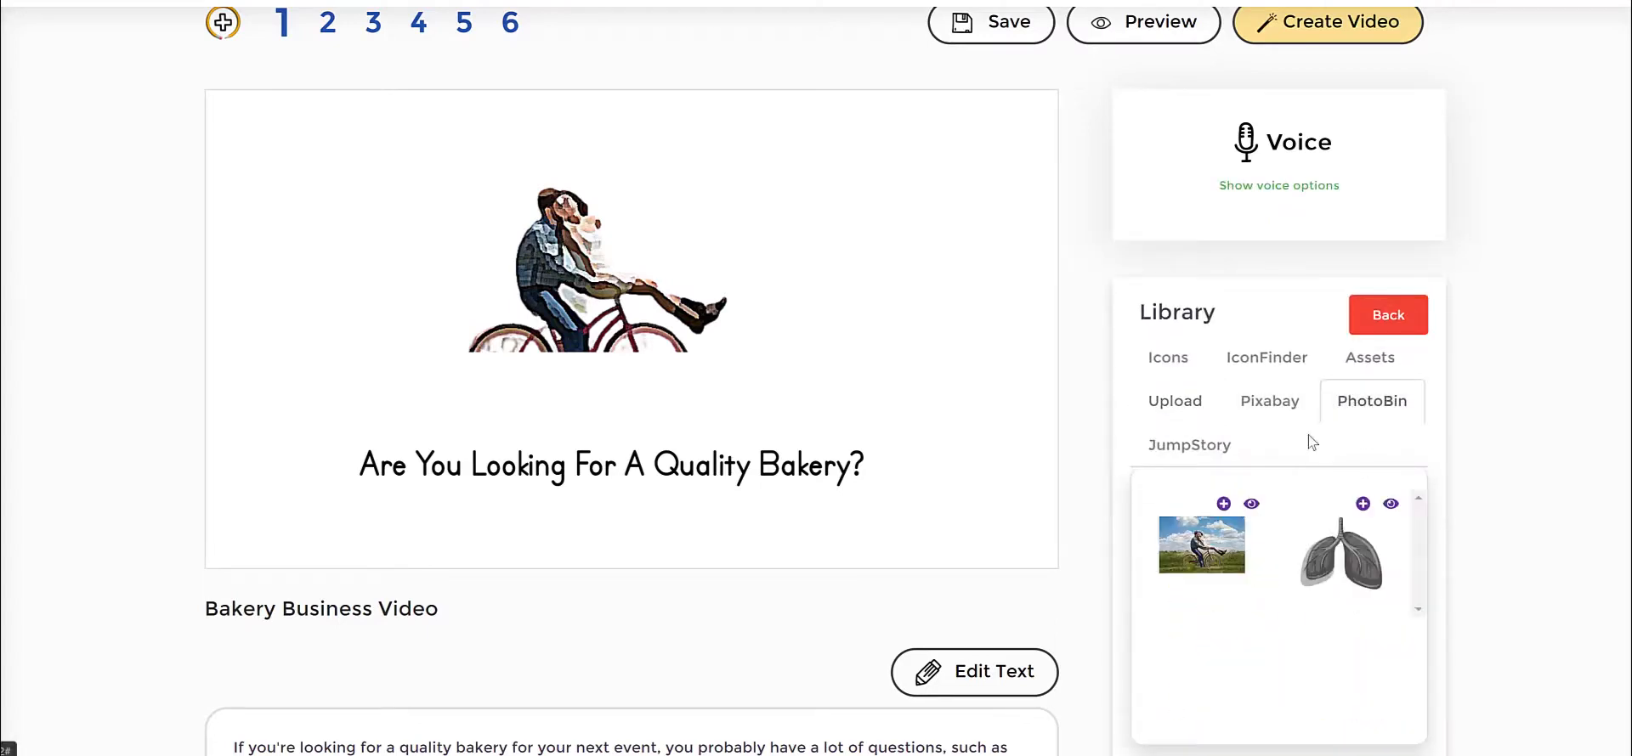
click(1202, 448)
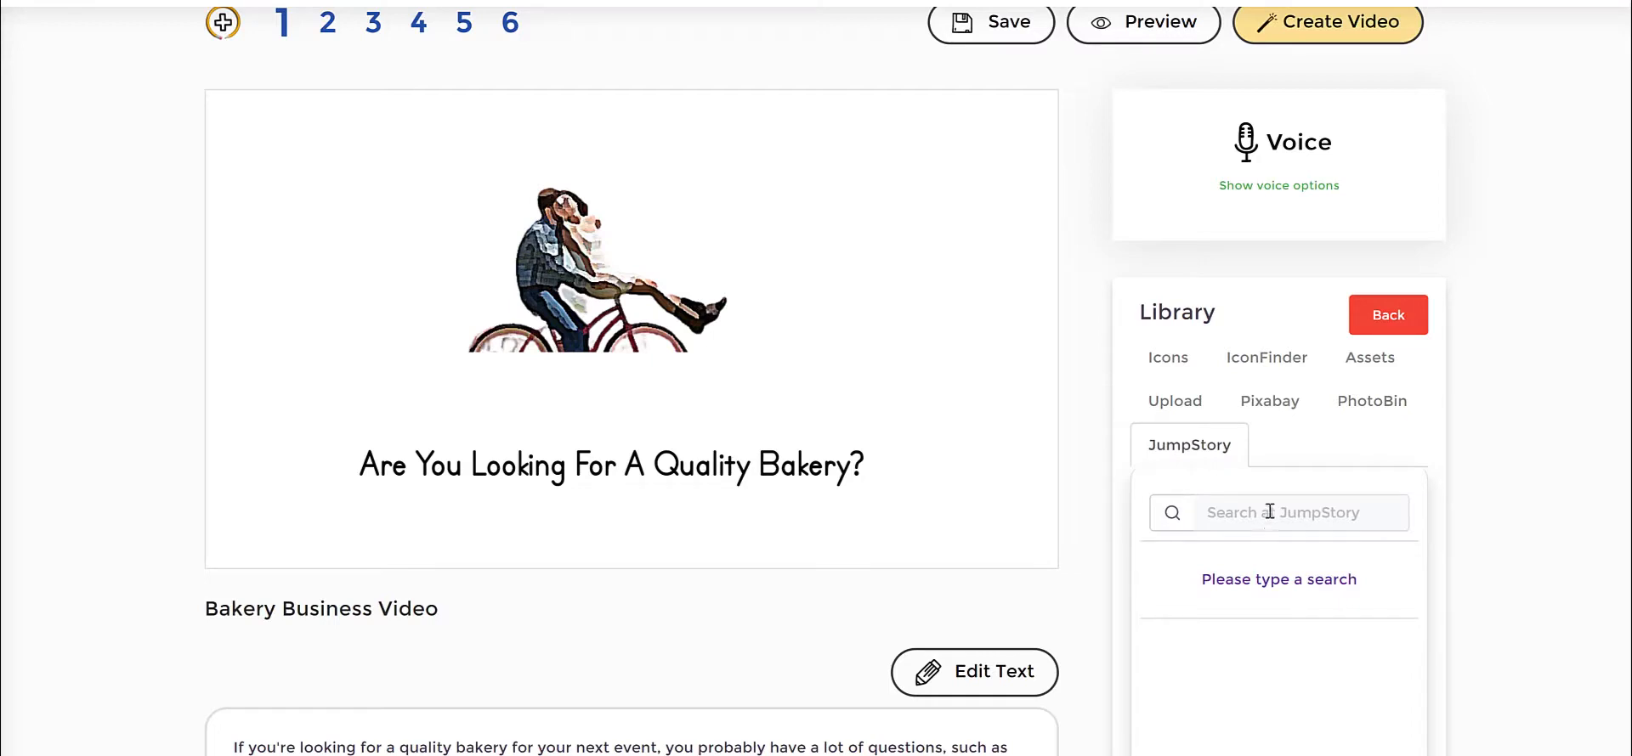
click(1269, 511)
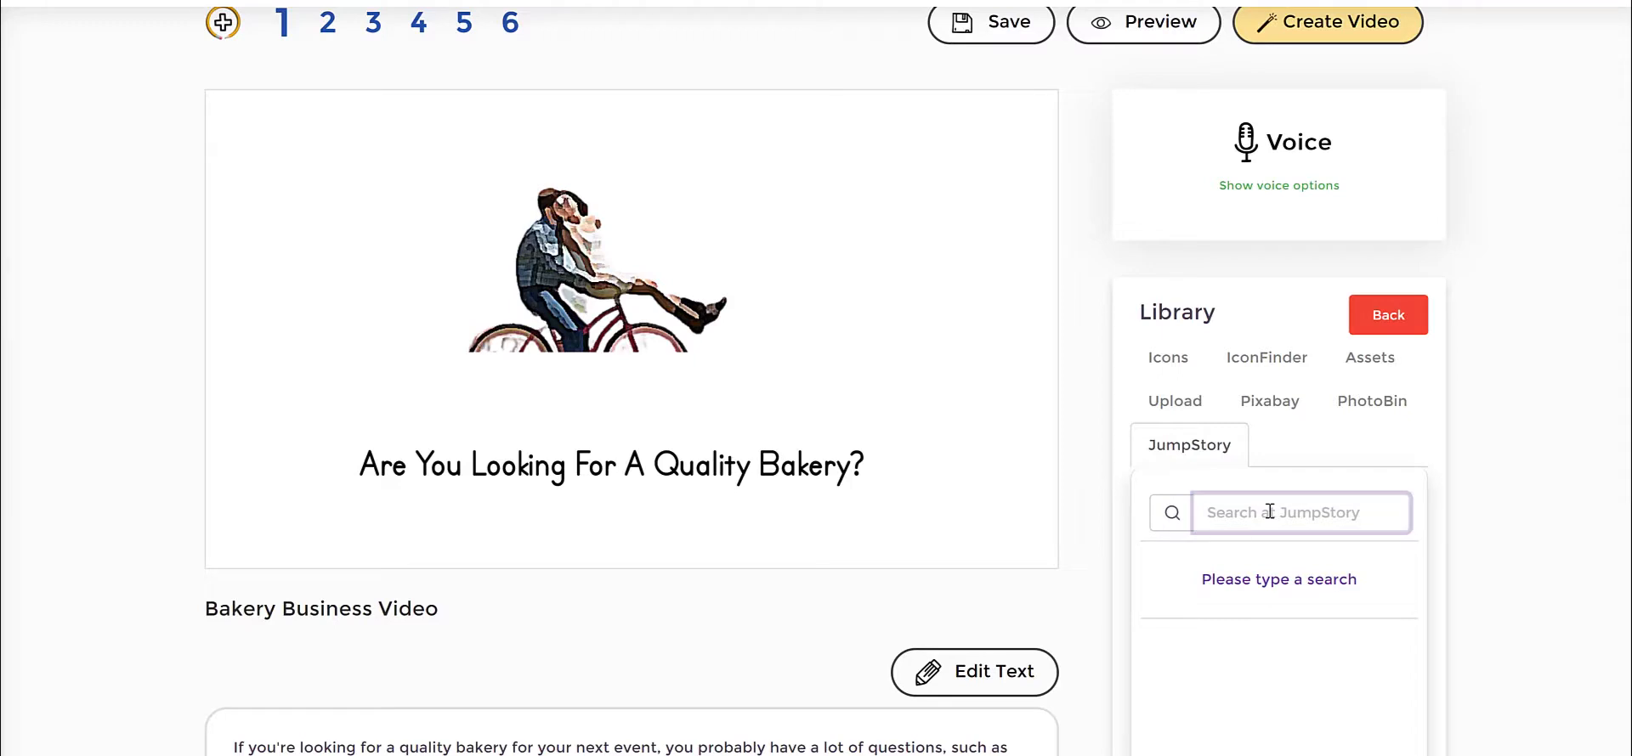
text(bake)
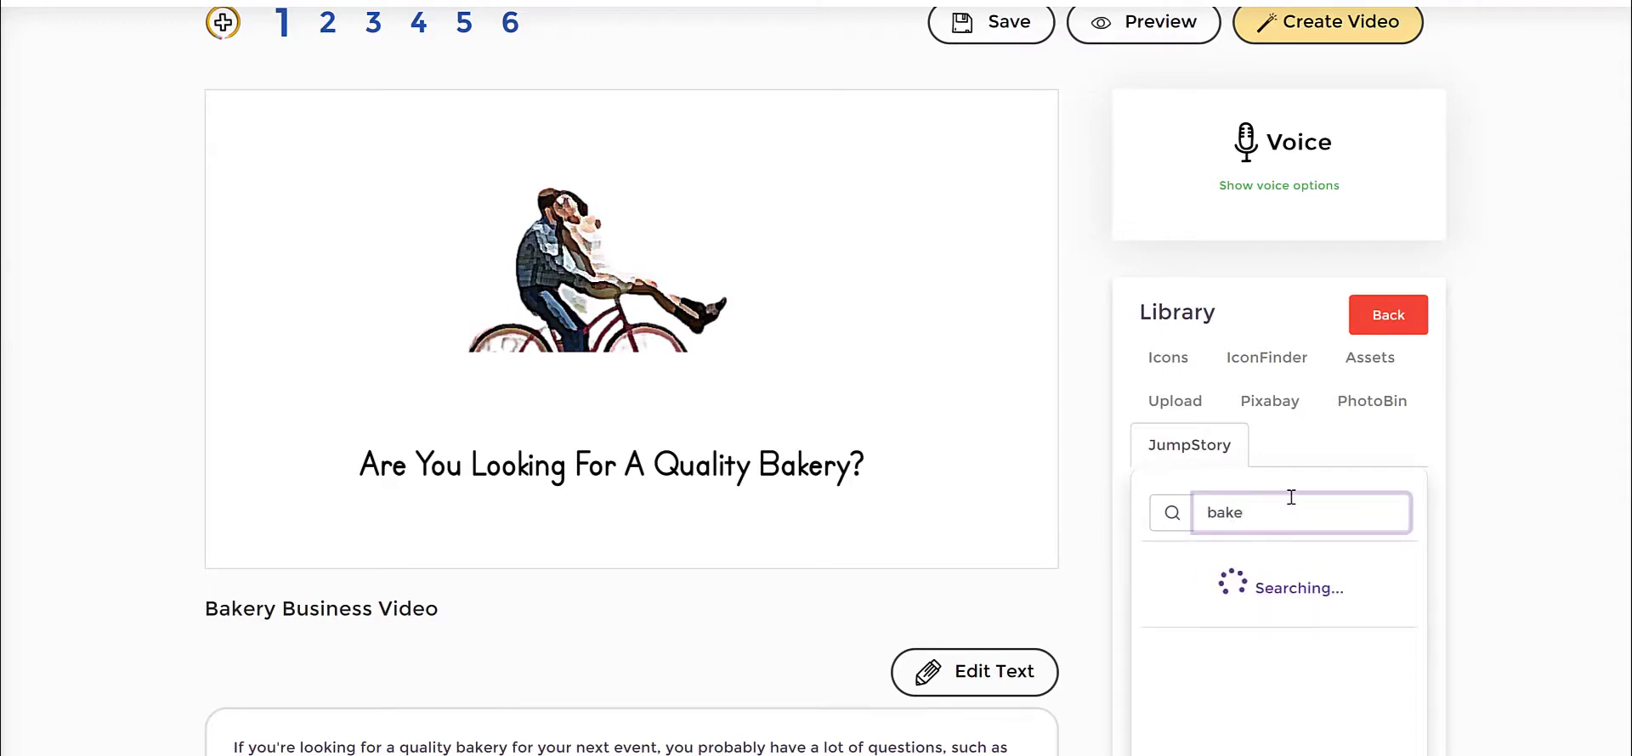
scroll(1421, 589, down, 1)
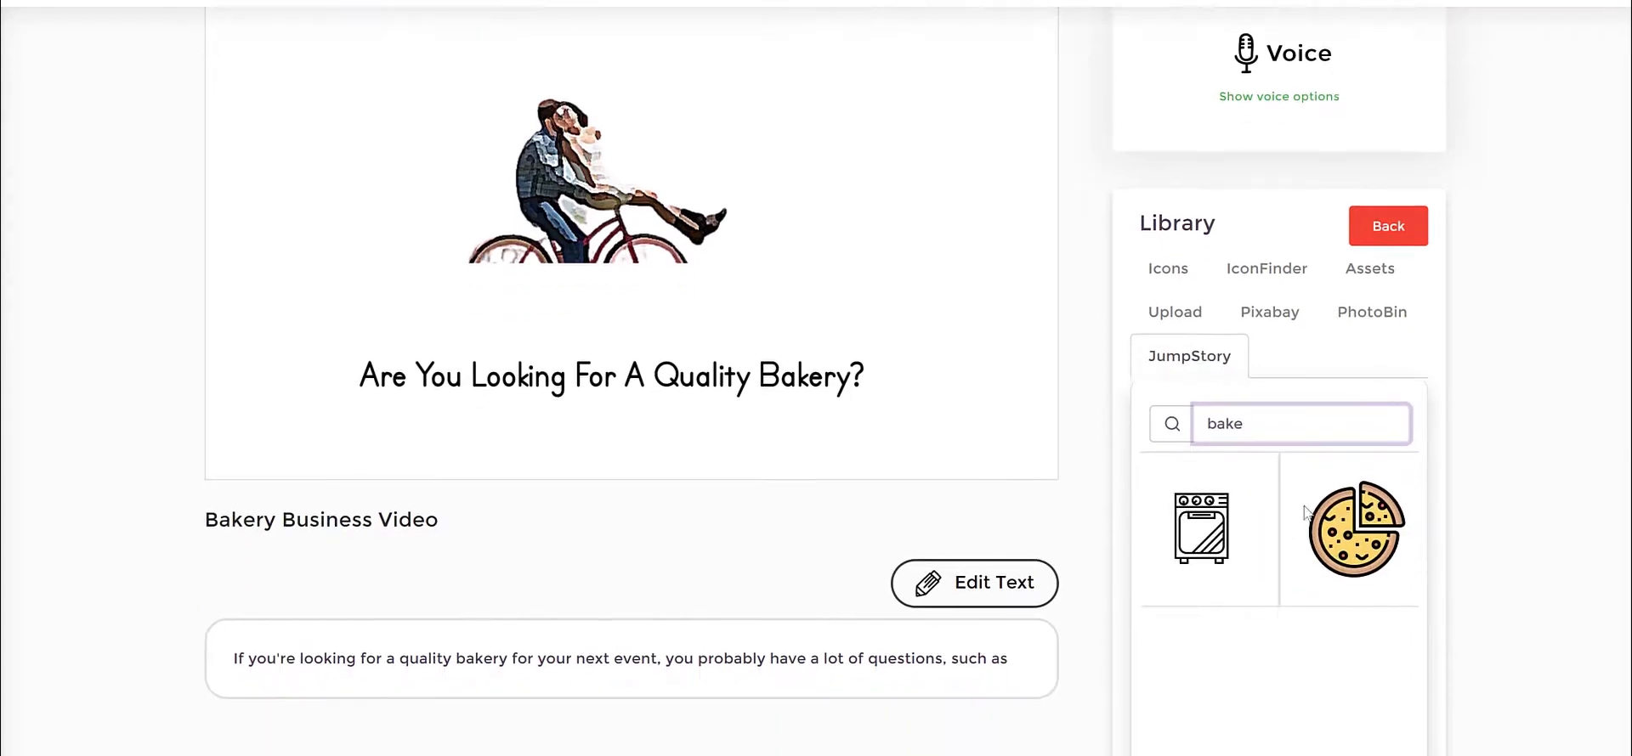
Step: Search JumpStory for "business" and look through the icons
drag(1290, 424, 1071, 430)
key(BackSpace)
text(business)
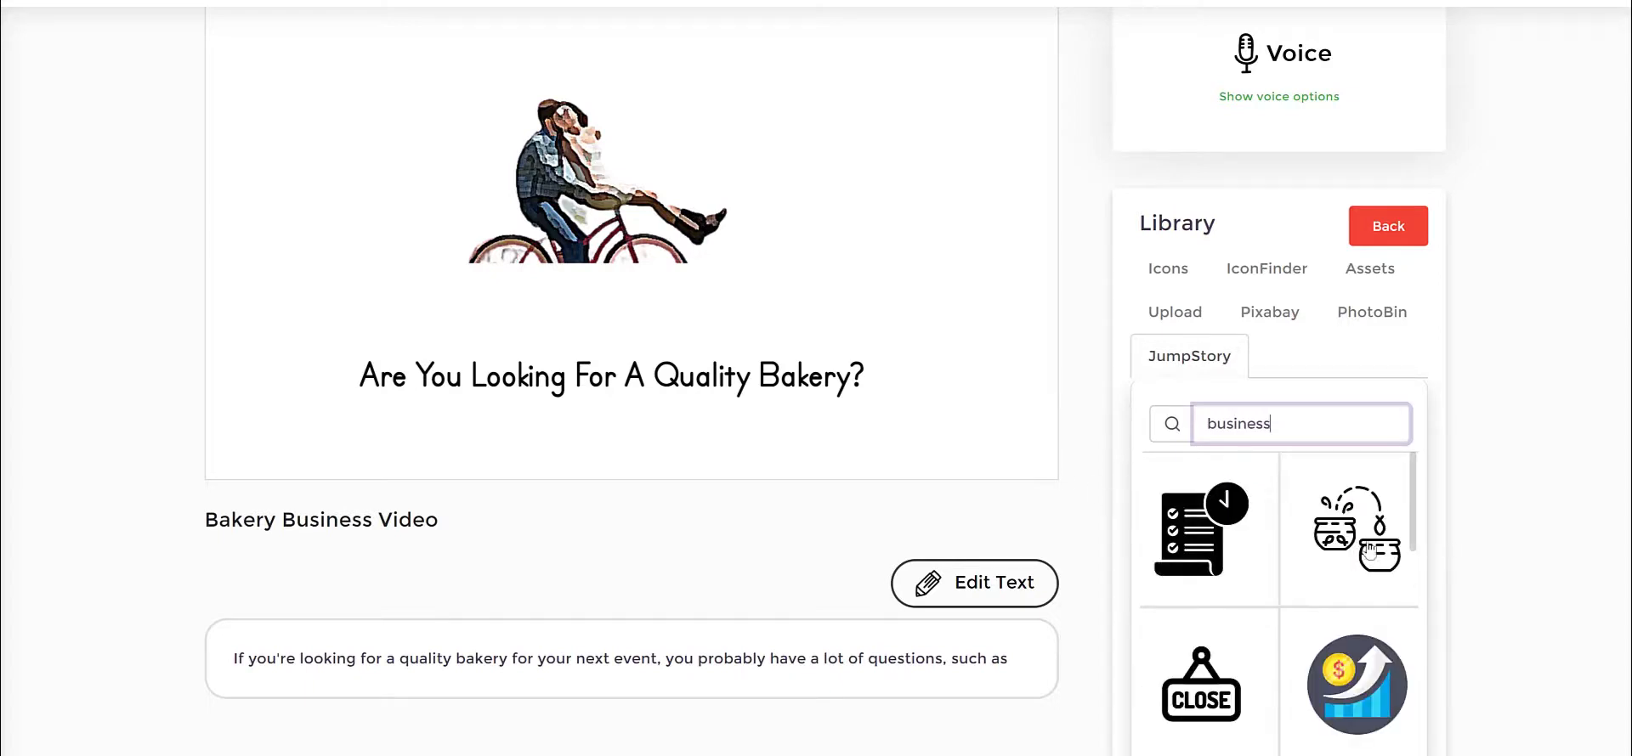
scroll(1369, 551, down, 2)
scroll(1370, 551, down, 3)
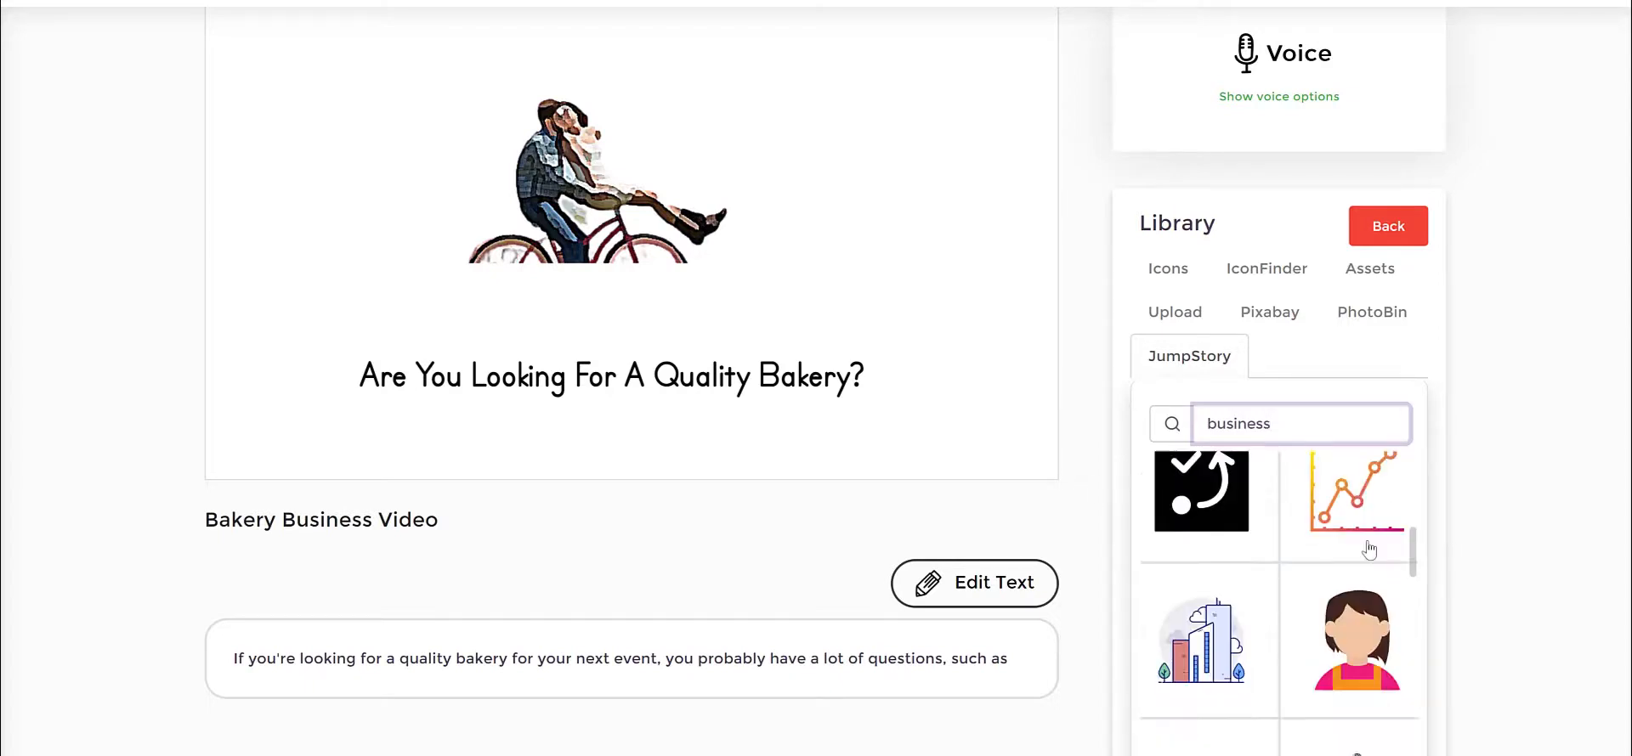
scroll(1369, 550, down, 3)
scroll(1369, 549, up, 3)
scroll(1370, 549, down, 3)
scroll(1369, 544, up, 3)
Step: Add the brown box icon and the icon of the woman in an orange apron to the slide
click(1370, 644)
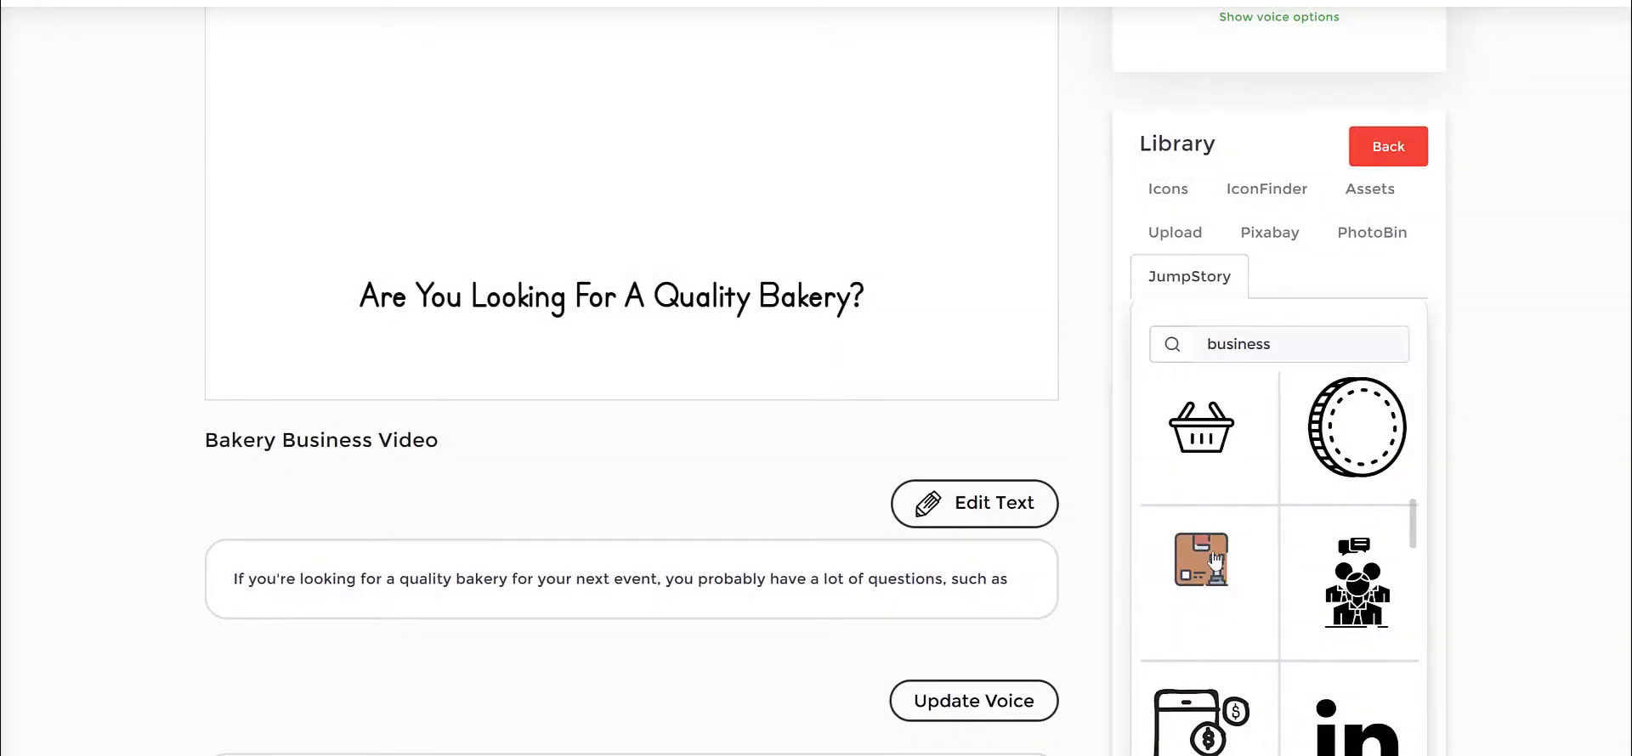
click(1215, 561)
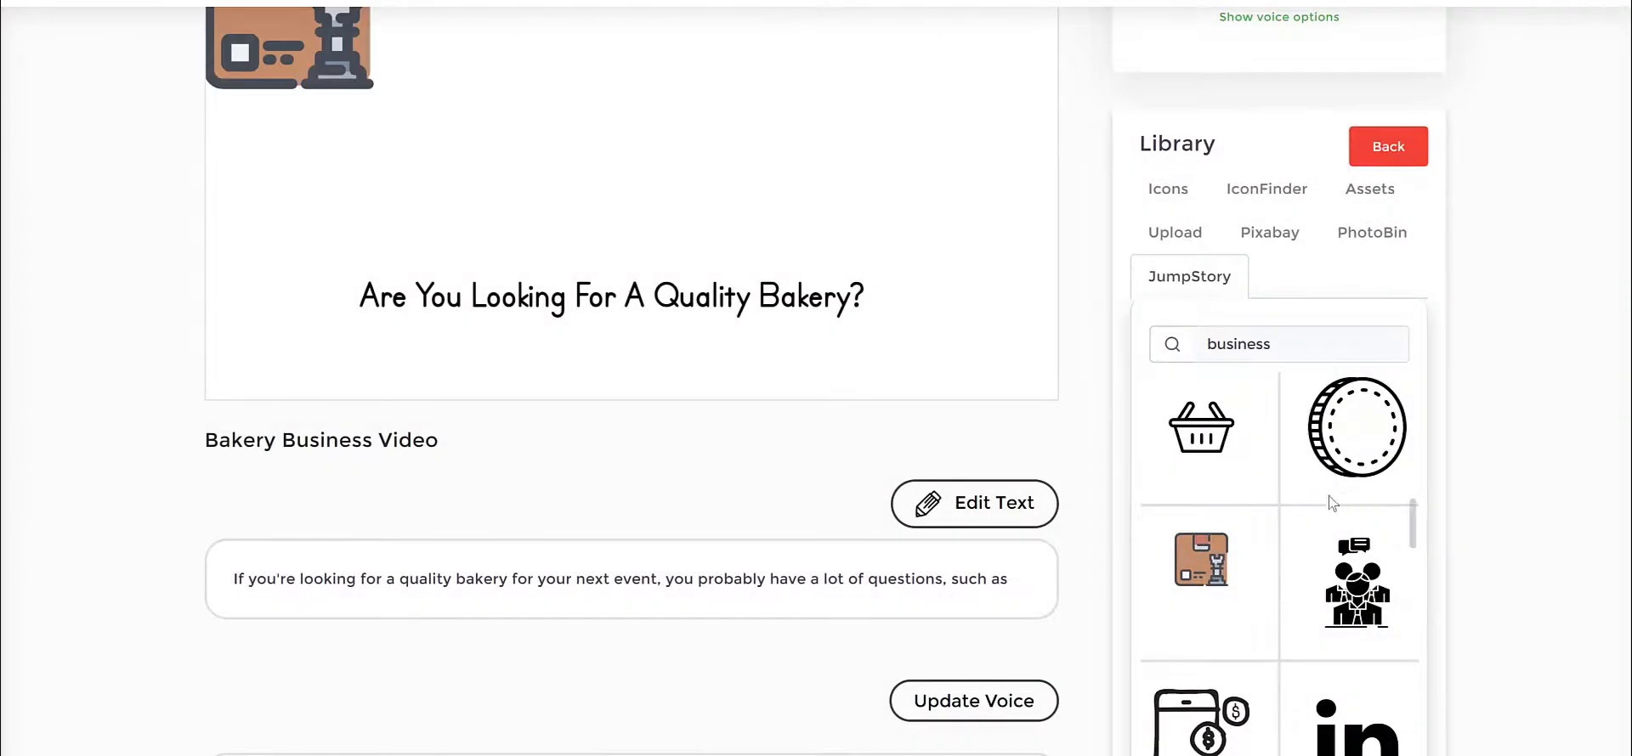
scroll(1343, 536, up, 6)
scroll(1369, 476, down, 5)
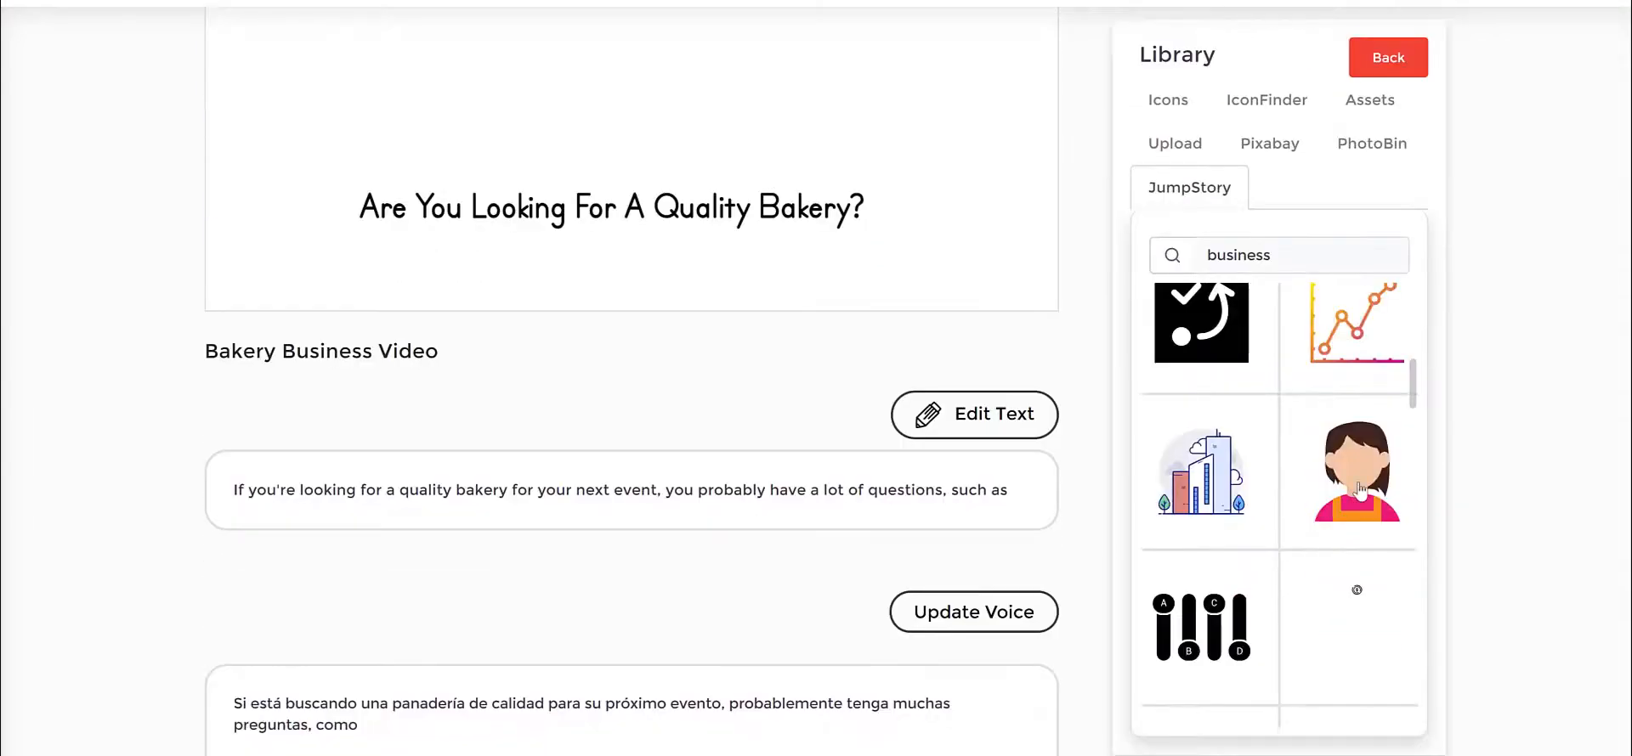
Step: Move the woman icon to the slide's right half and enlarge it, and place the box icon on the left half
scroll(753, 241, up, 4)
drag(339, 270, 808, 301)
drag(238, 265, 372, 312)
drag(808, 324, 840, 334)
drag(900, 388, 914, 470)
Step: Enlarge the box icon to about the woman icon's height and align it beside her above the headline
click(450, 402)
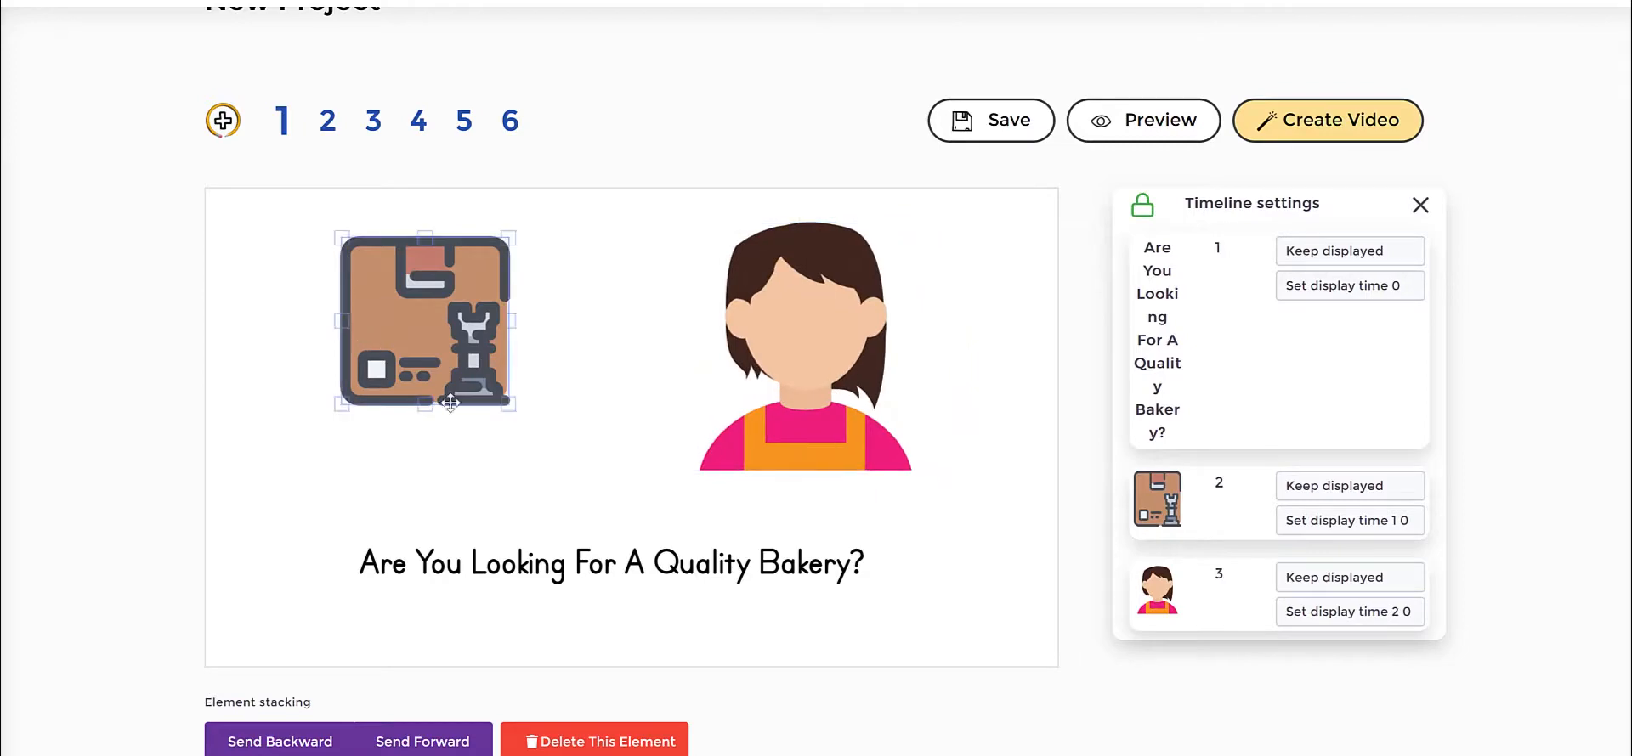
drag(510, 406, 575, 470)
drag(536, 390, 524, 386)
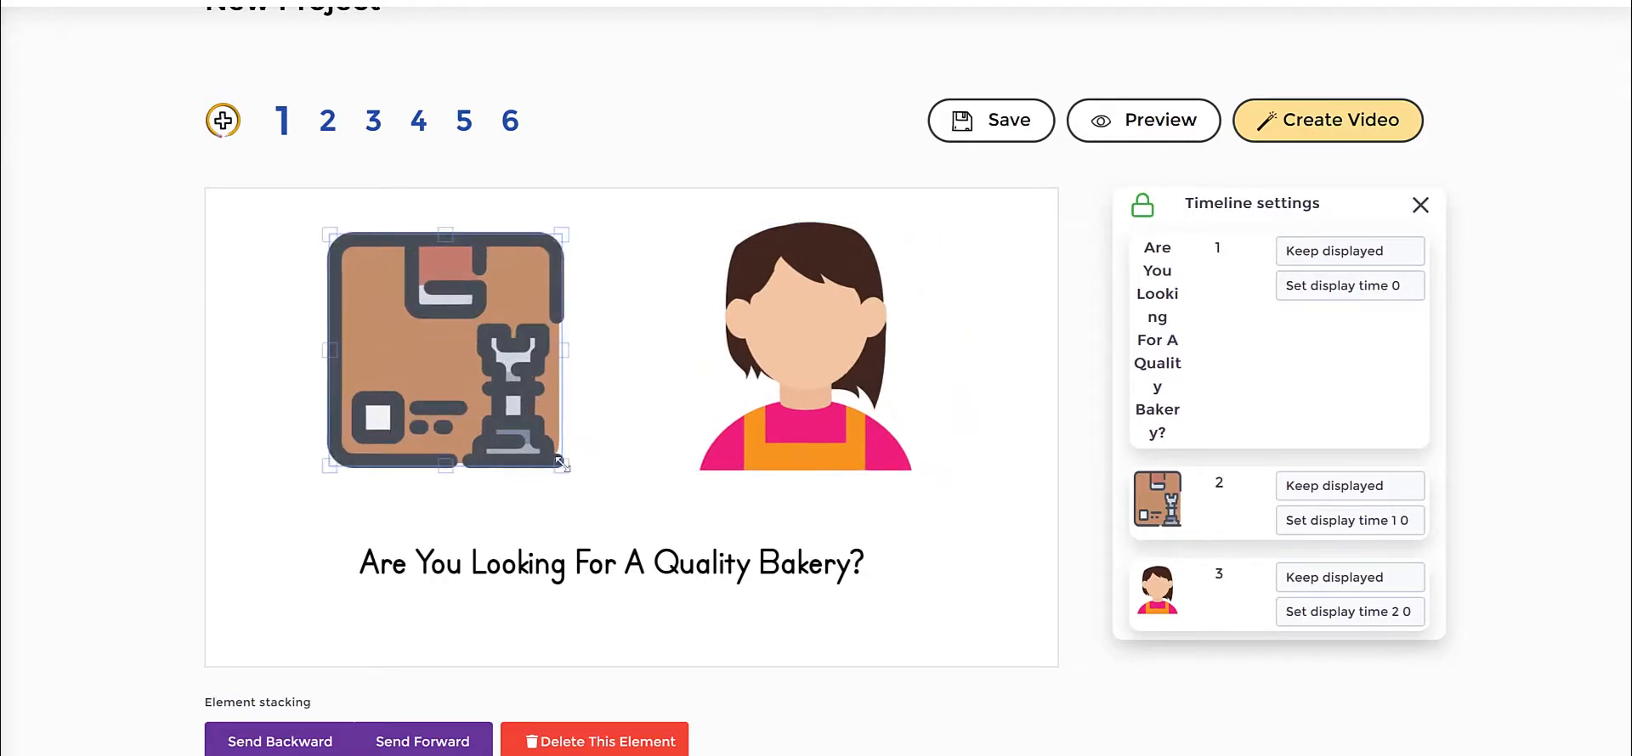
drag(562, 466, 576, 480)
click(606, 426)
Step: Adjust the woman icon's drawing speed, and give the box icon the Hand drawing transition with a 2 s speed
scroll(803, 277, down, 2)
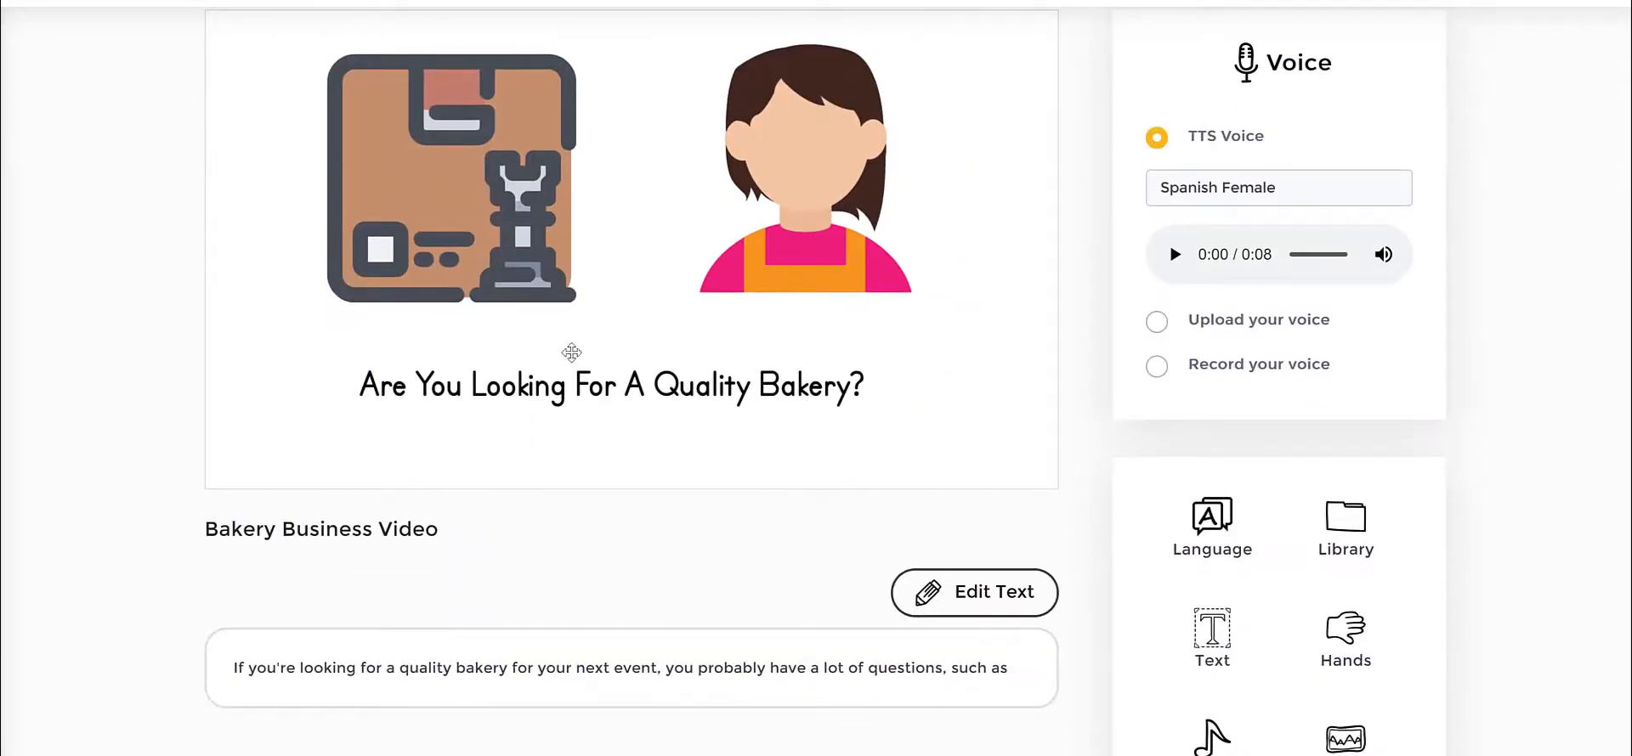
click(863, 245)
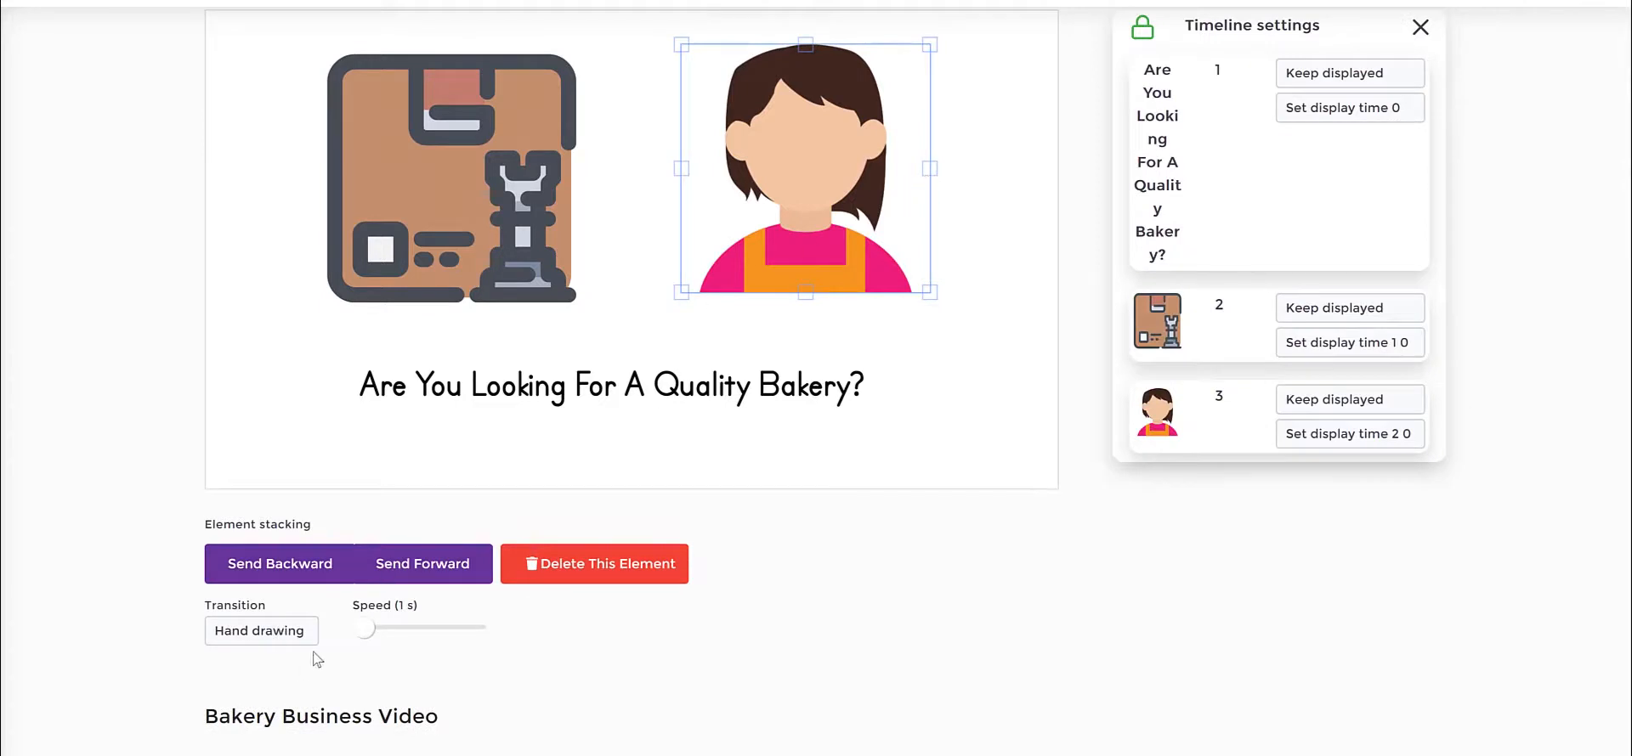
drag(363, 632, 399, 626)
click(516, 202)
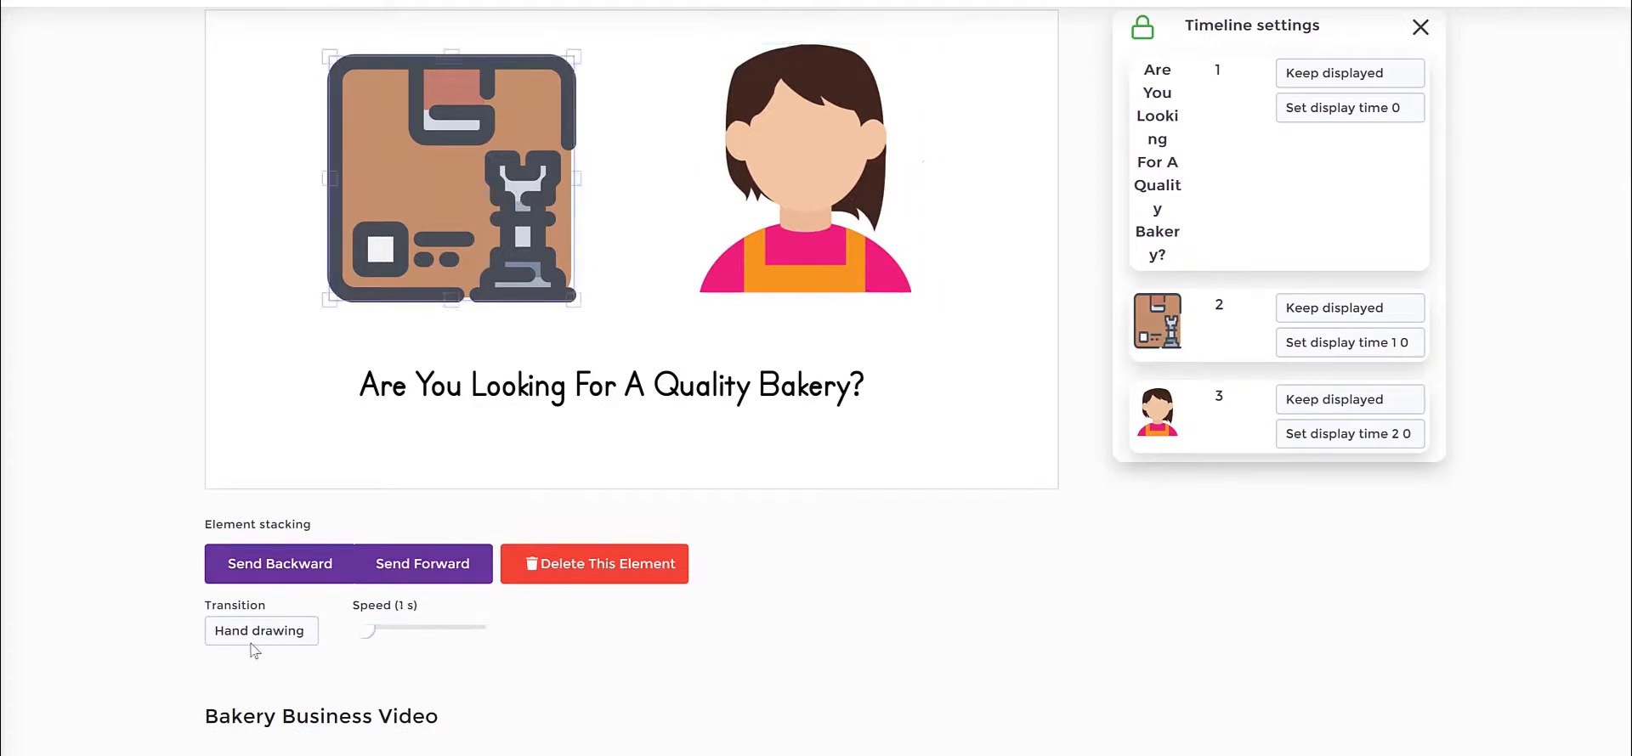
click(276, 642)
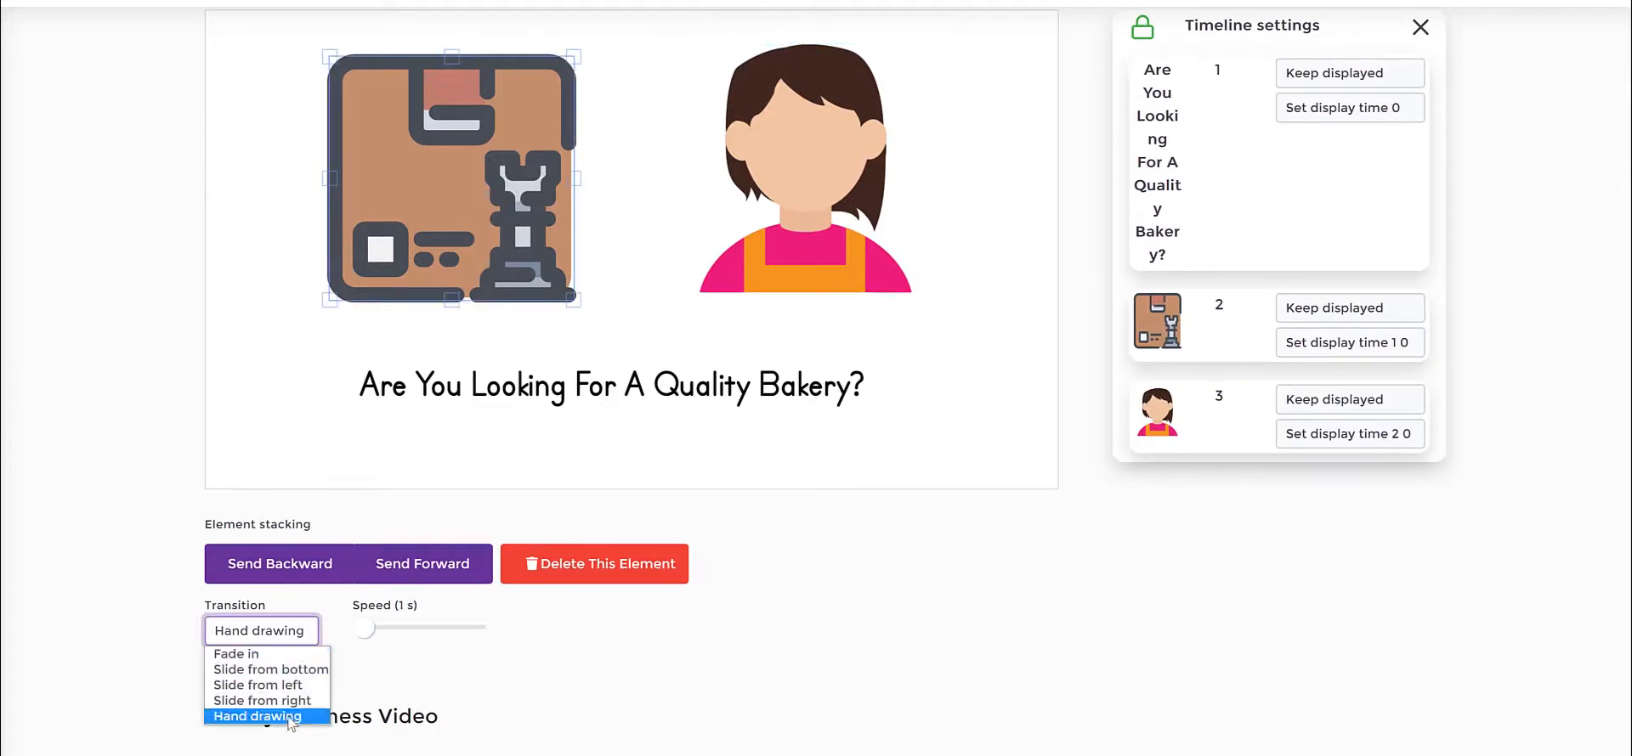
click(289, 721)
click(379, 637)
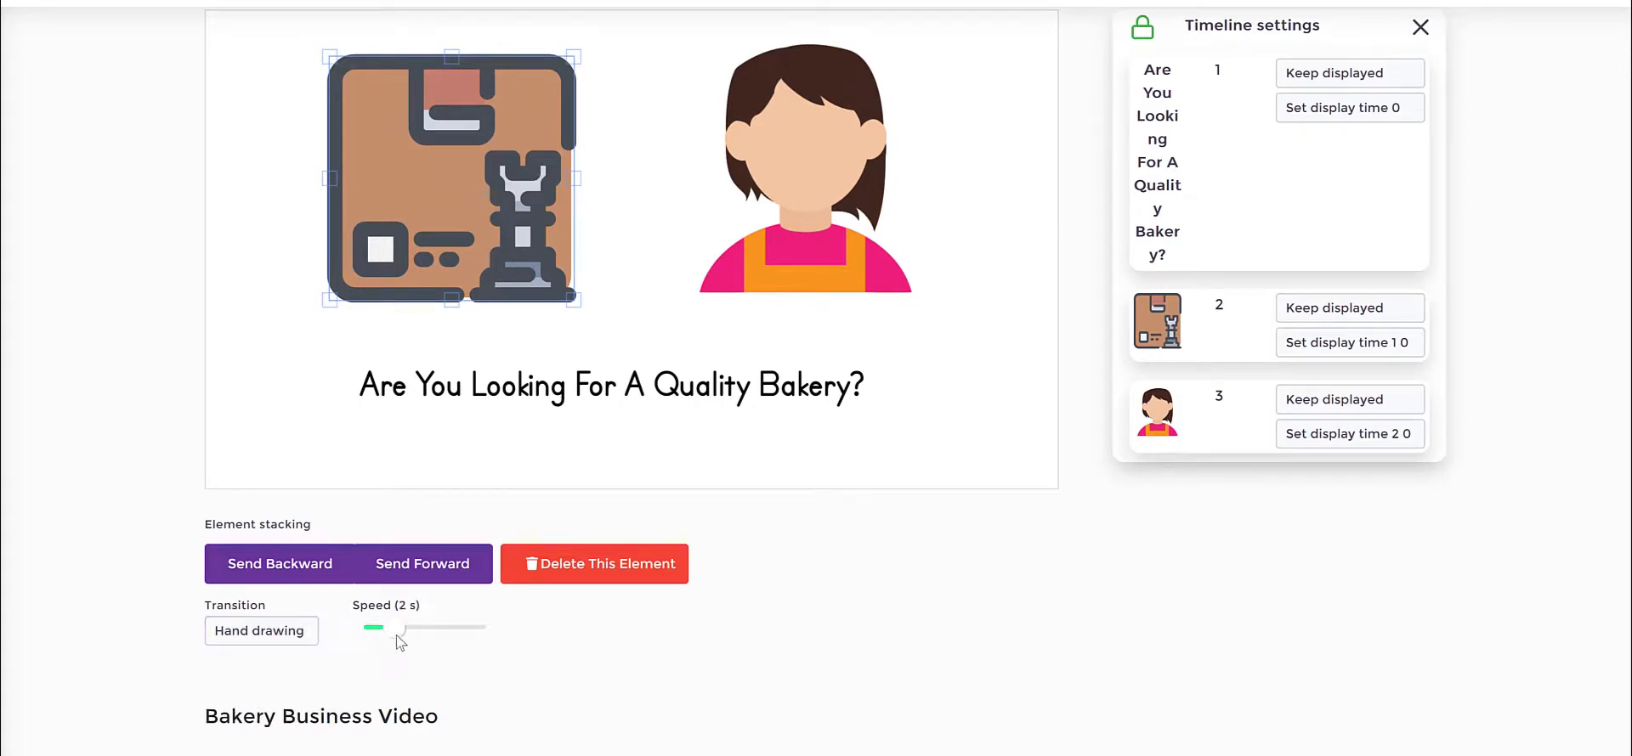
click(716, 461)
scroll(1011, 366, up, 1)
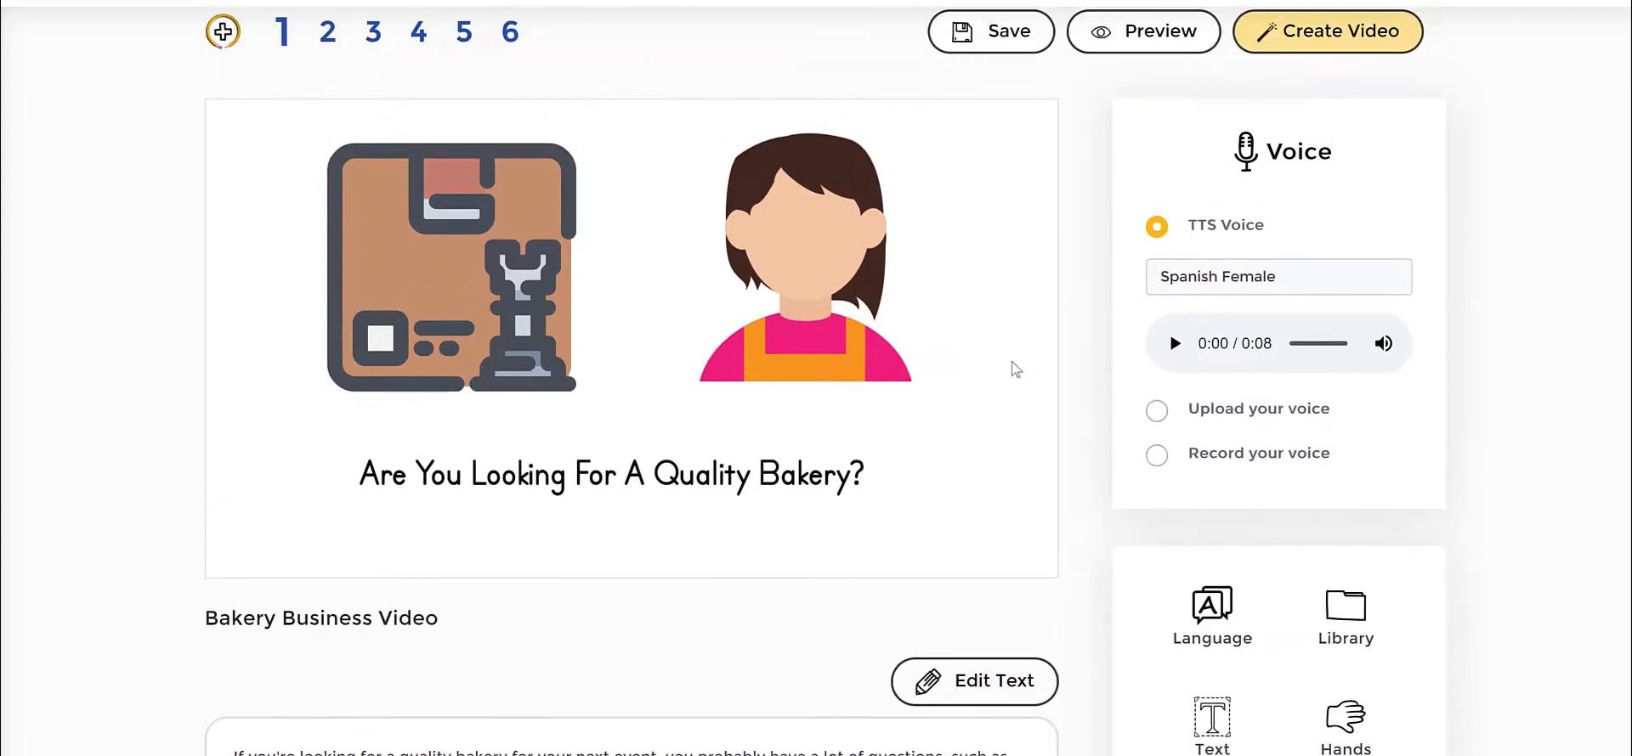
Step: Change the project's speech language to English and save the language settings
scroll(1246, 489, down, 2)
scroll(1242, 255, up, 1)
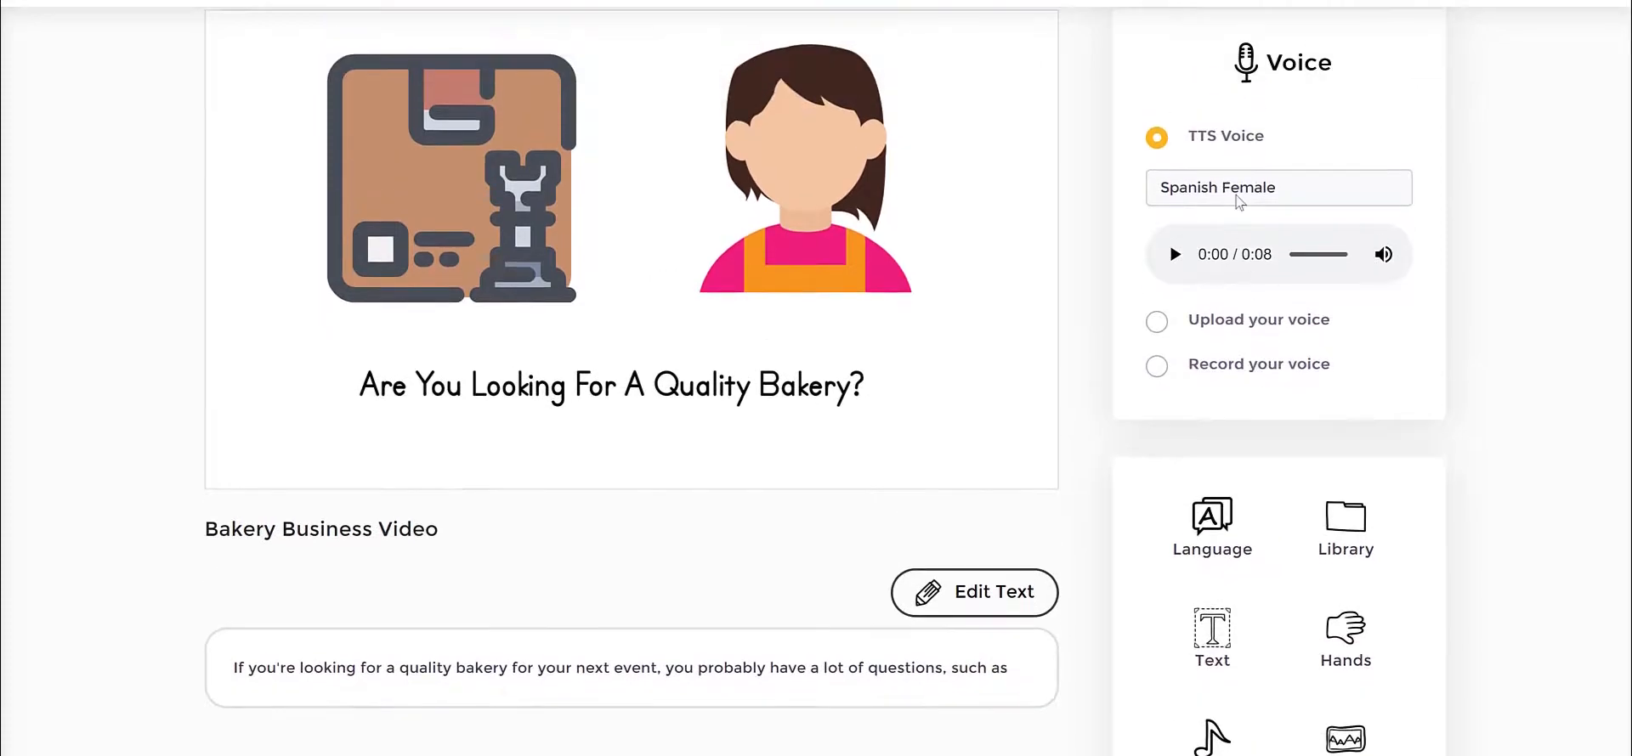
click(1237, 197)
click(1237, 197)
scroll(1221, 415, down, 1)
click(1222, 416)
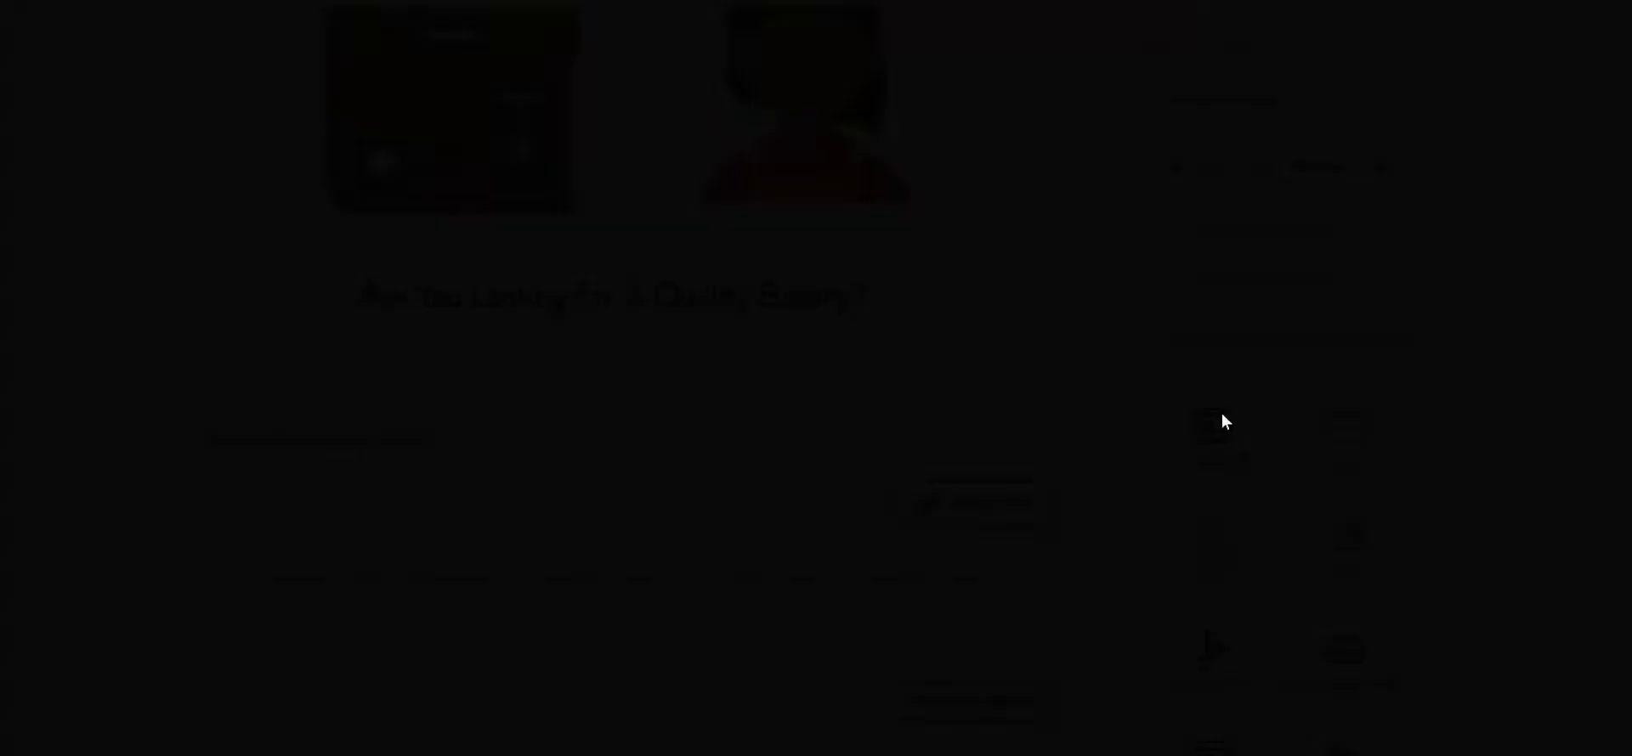
click(589, 103)
scroll(604, 204, up, 8)
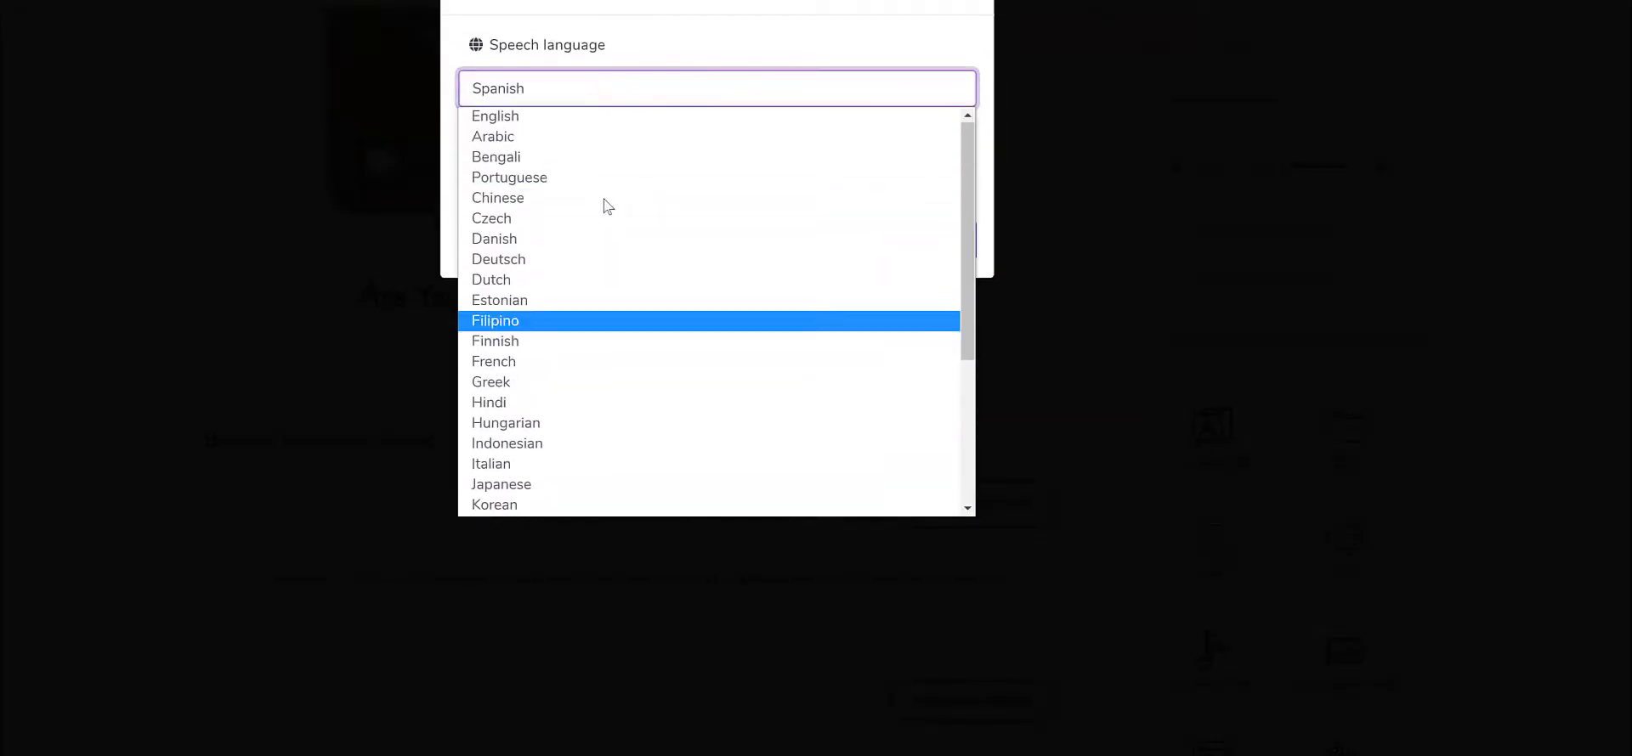
click(532, 123)
click(945, 253)
scroll(1224, 344, up, 2)
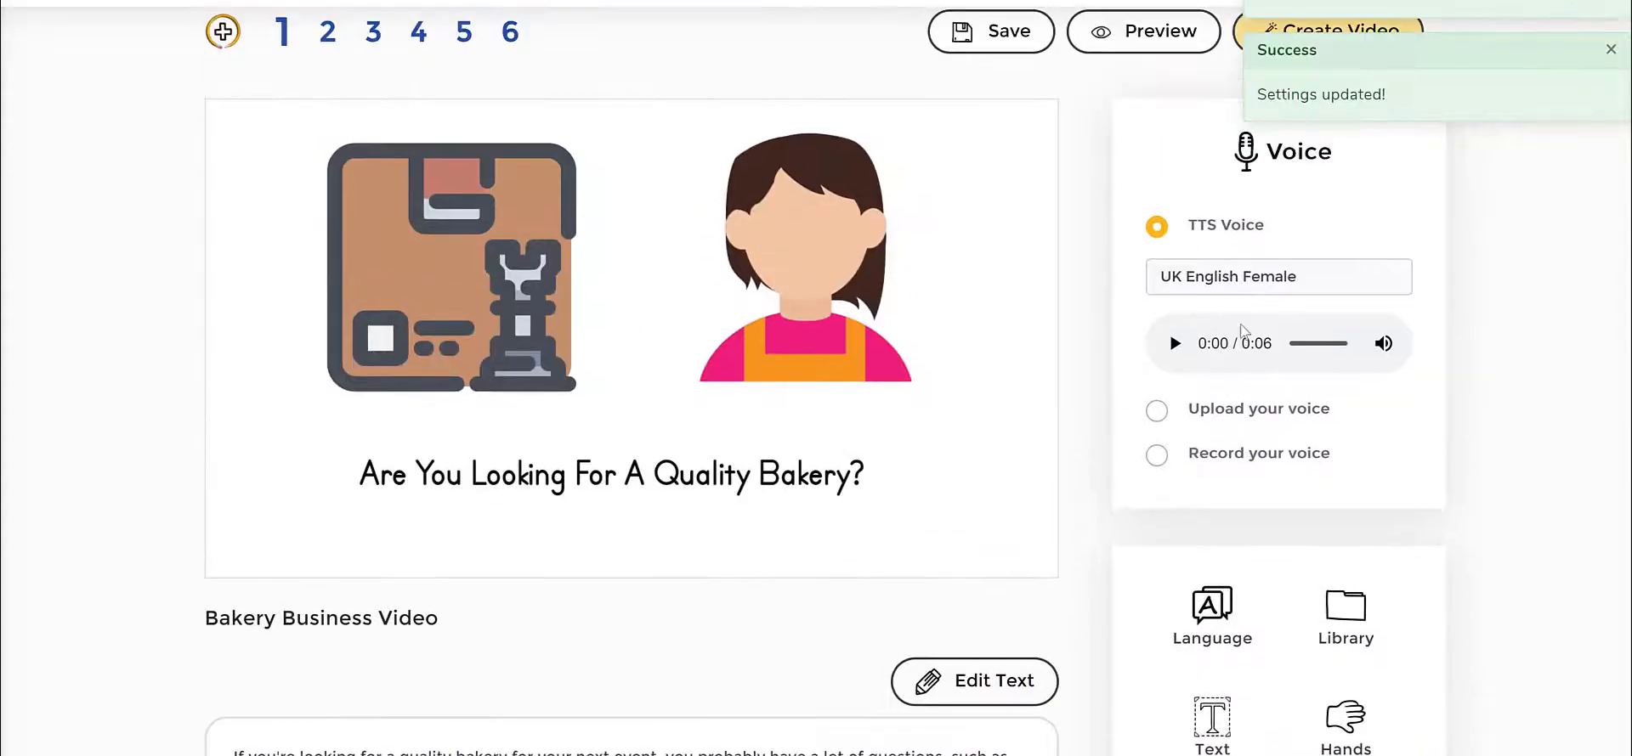
Step: Set slide 1's text-to-speech voice to English UK - Harry (Male) and preview the project
click(1303, 283)
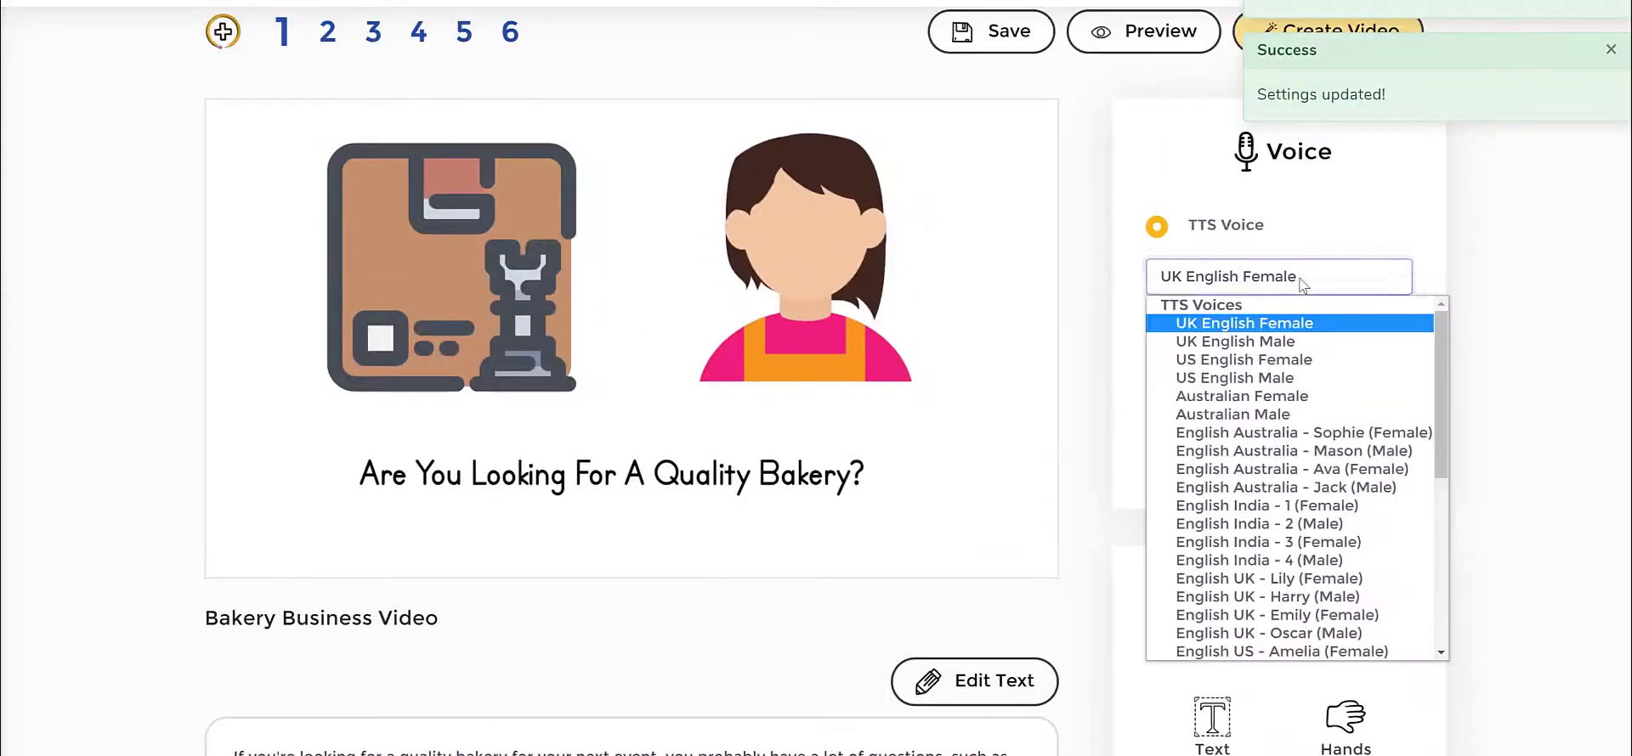
click(1343, 597)
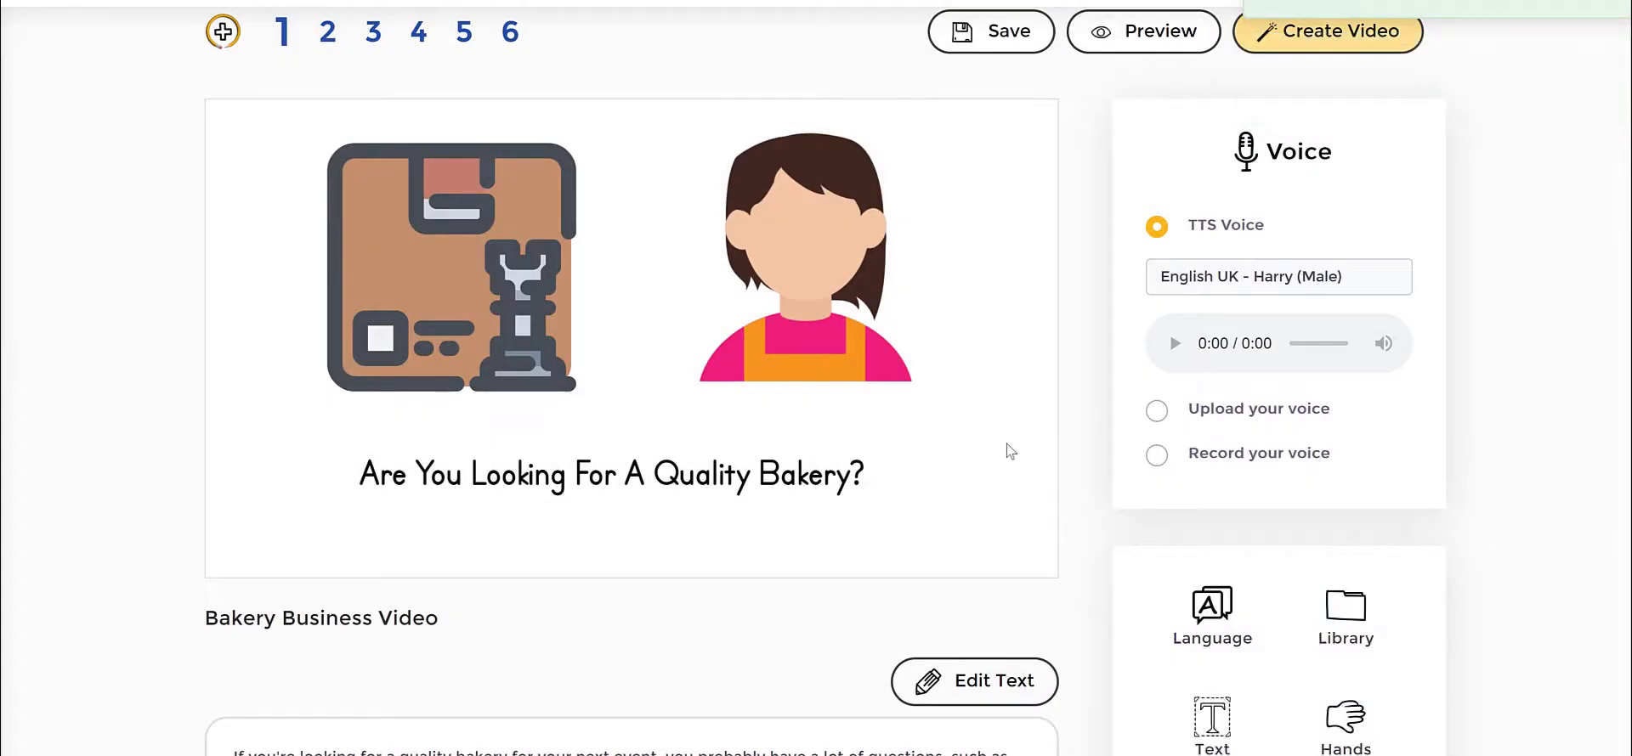
scroll(693, 436, down, 5)
scroll(777, 436, up, 5)
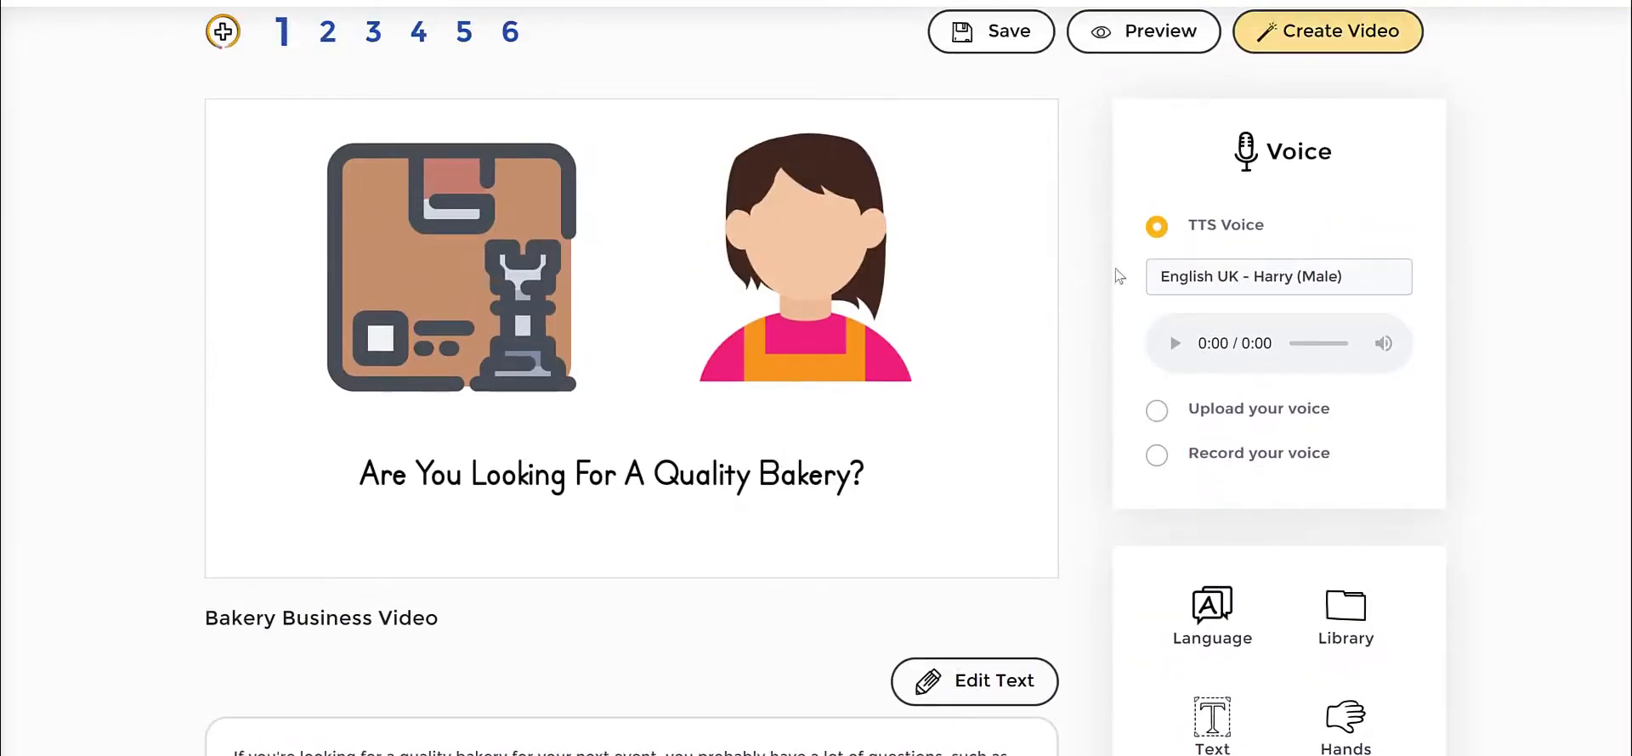
click(1151, 42)
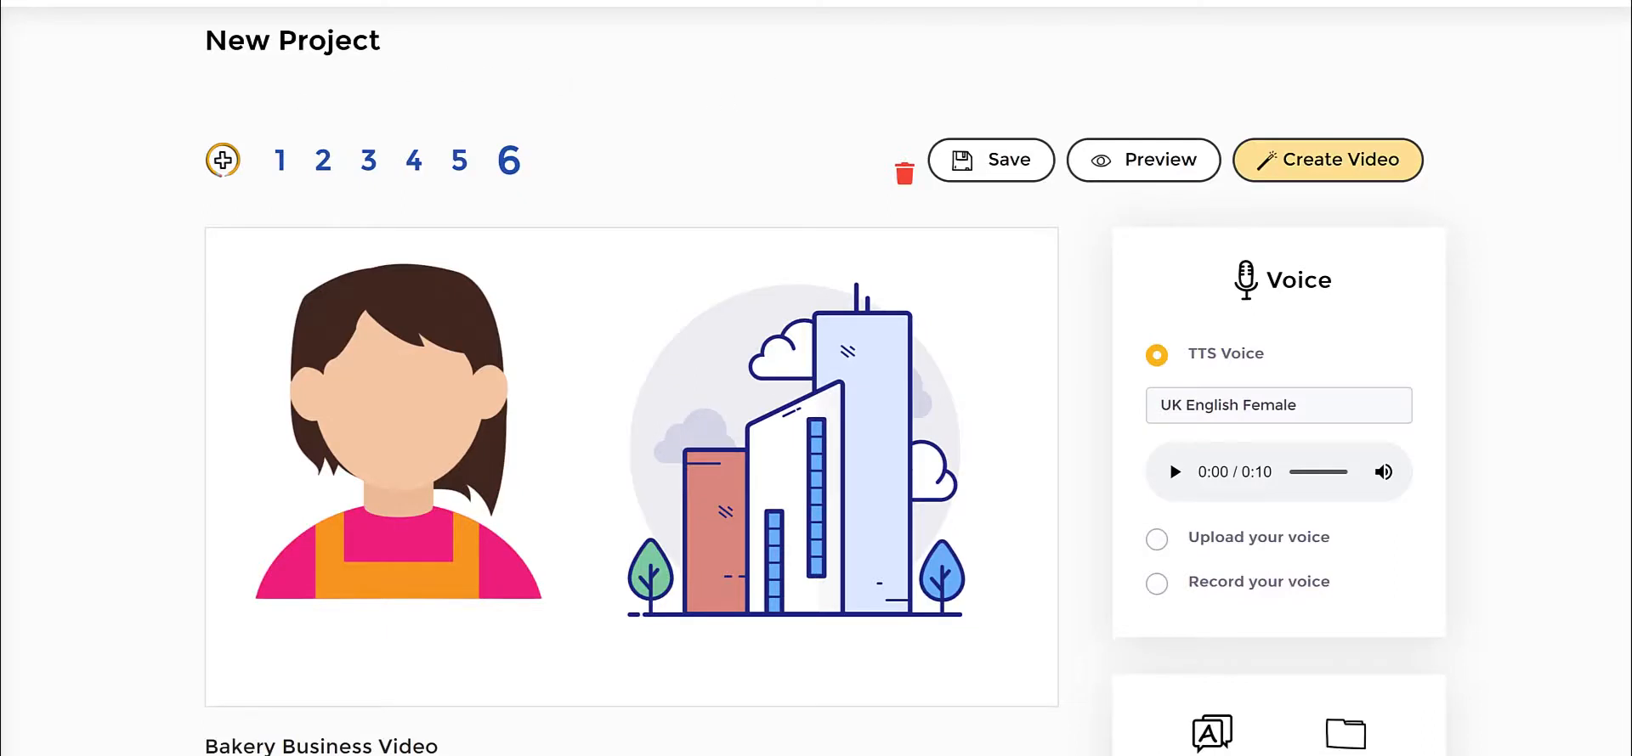
Step: Add a new blank slide after slide 6 and look over its canvas and script area
mouse_move(204, 123)
mouse_down()
mouse_move(260, 193)
mouse_move(184, 117)
mouse_up()
mouse_move(630, 90)
mouse_down()
mouse_move(555, 125)
mouse_move(593, 138)
mouse_up()
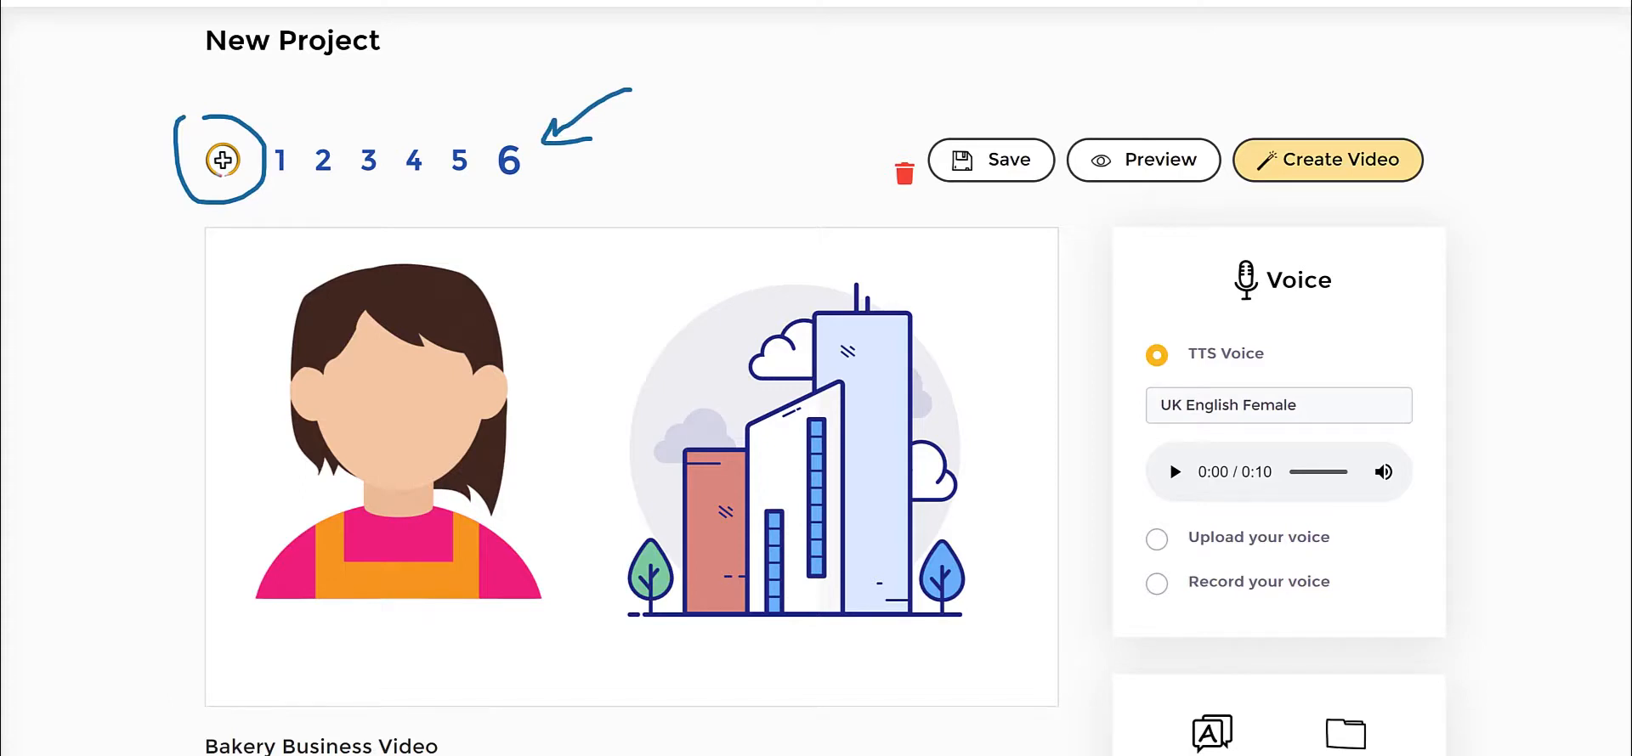
click(223, 160)
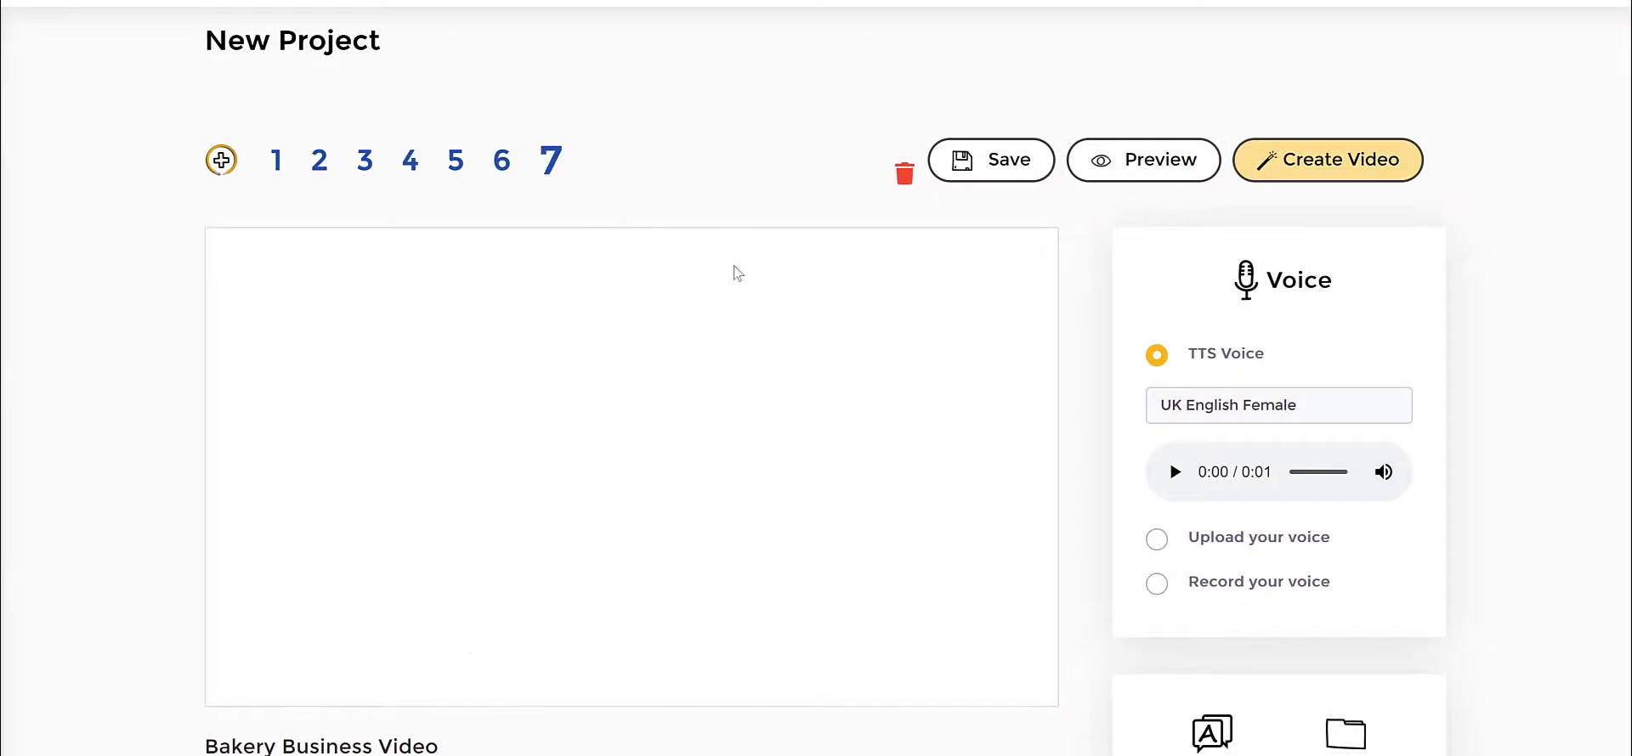
scroll(504, 523, down, 3)
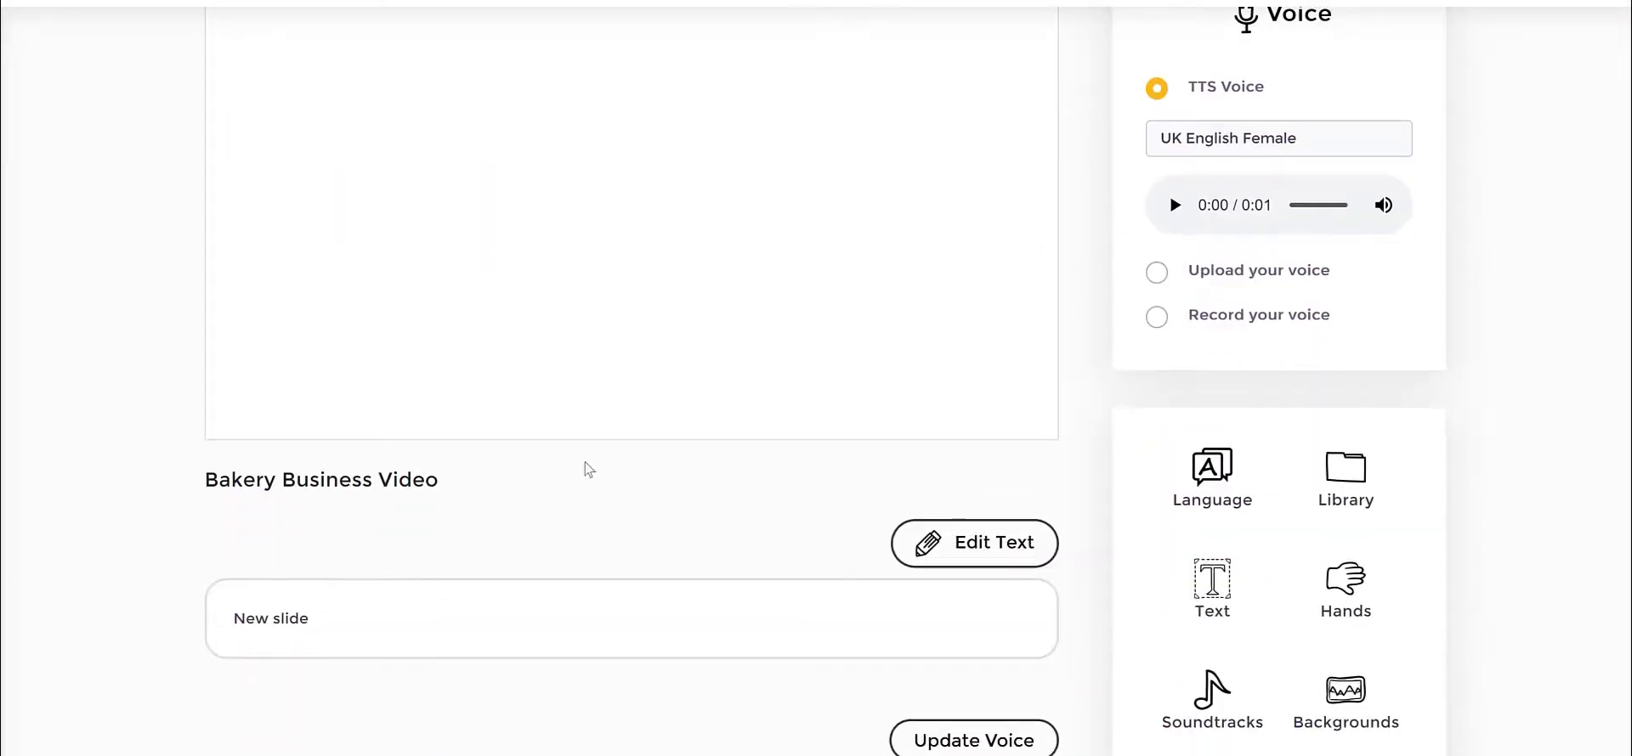
scroll(589, 469, up, 3)
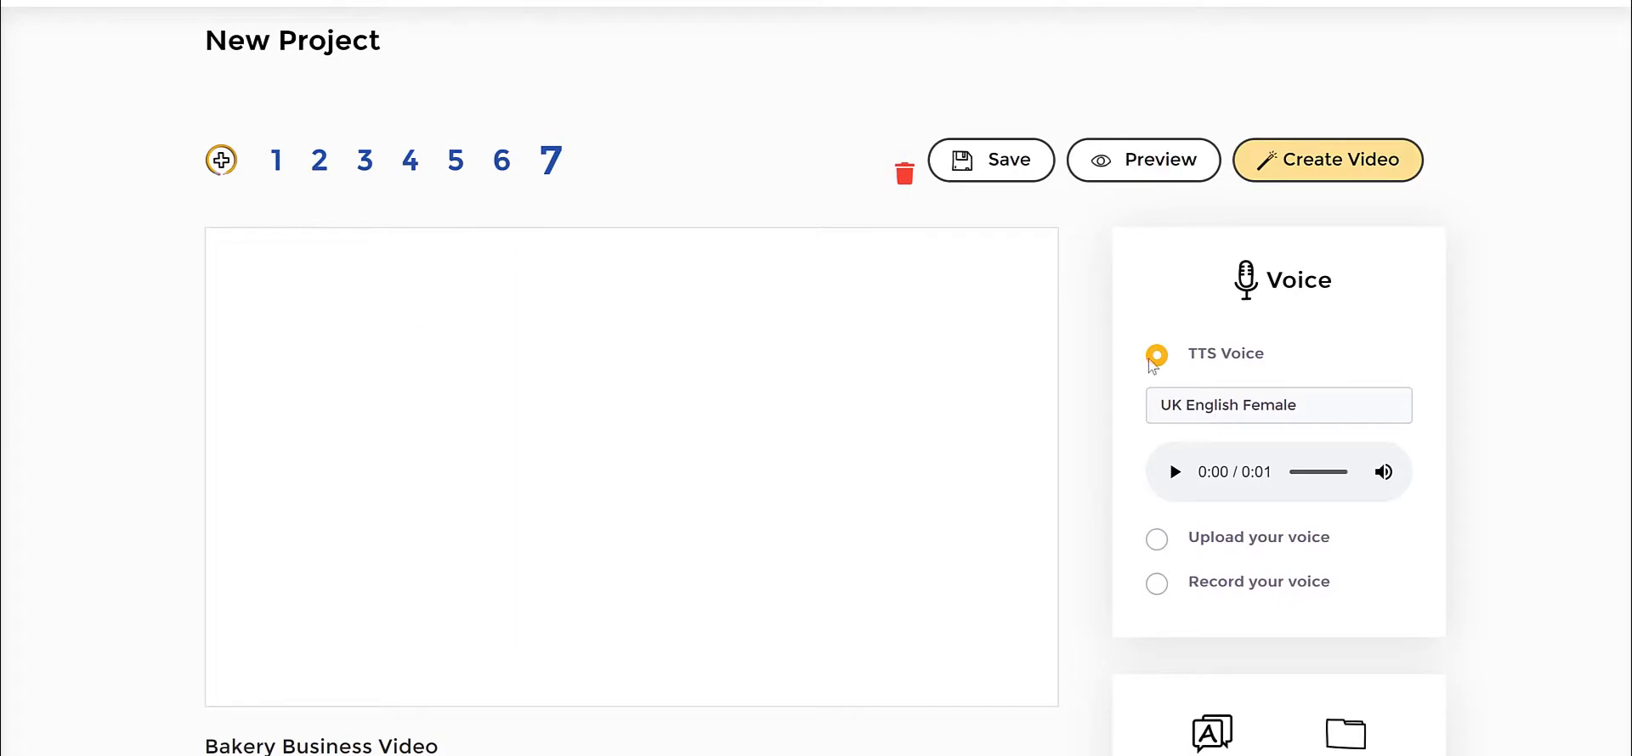
Step: Open the image library for the blank slide and view the JumpStory images for "business"
scroll(1515, 304, down, 6)
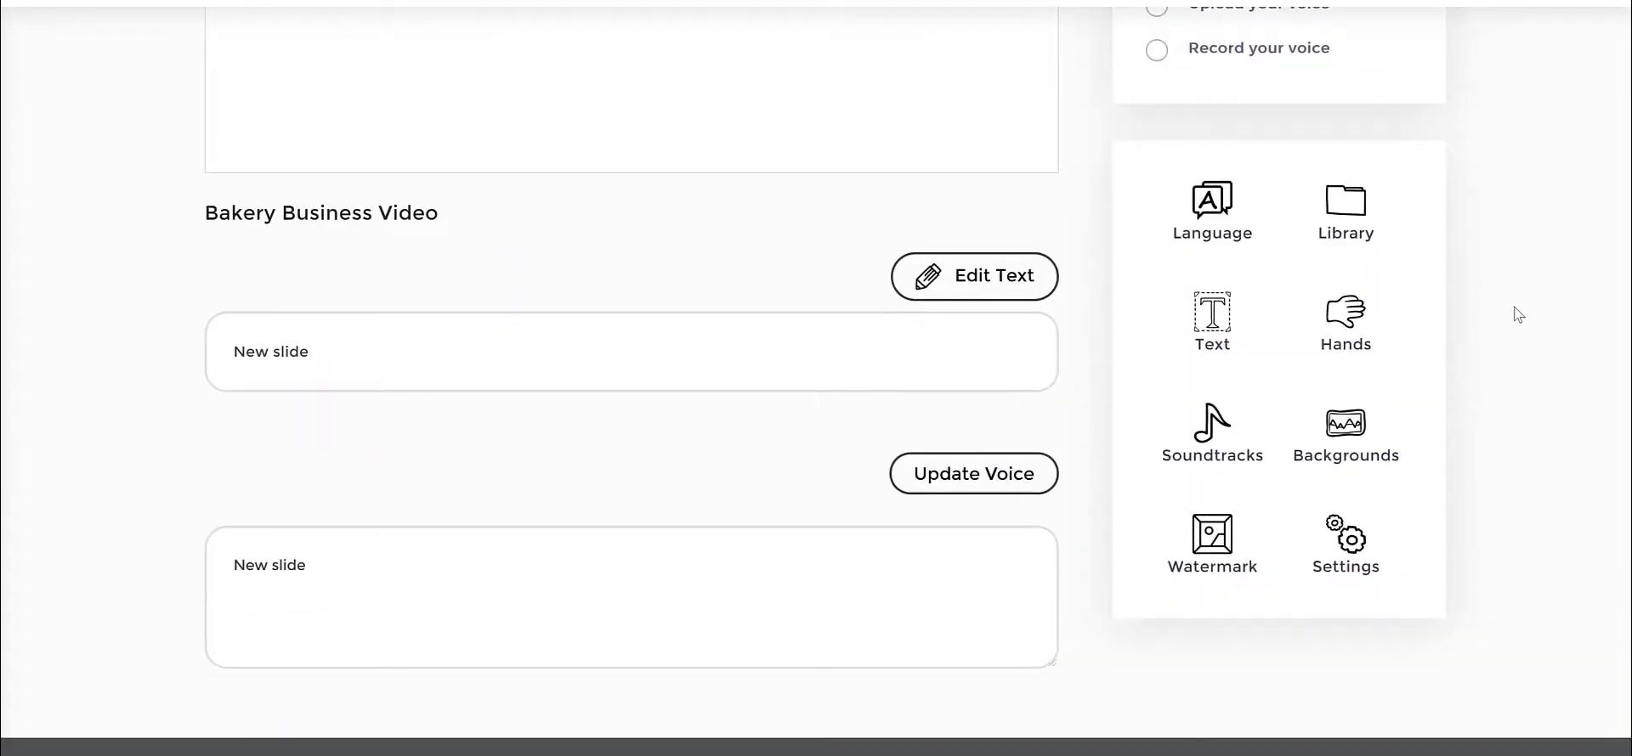
scroll(1518, 315, up, 1)
click(1373, 309)
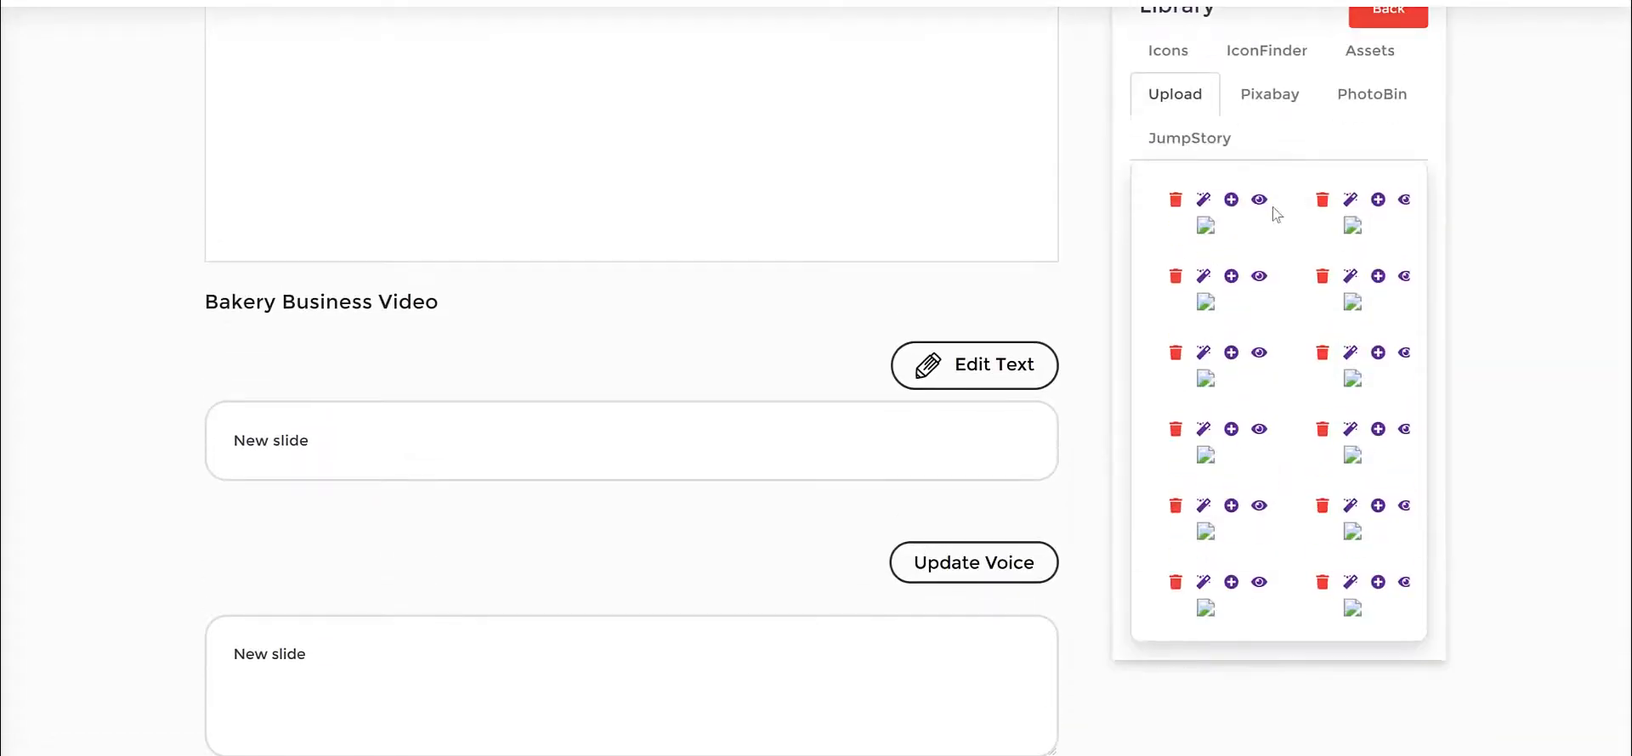
click(1186, 140)
scroll(1309, 111, up, 2)
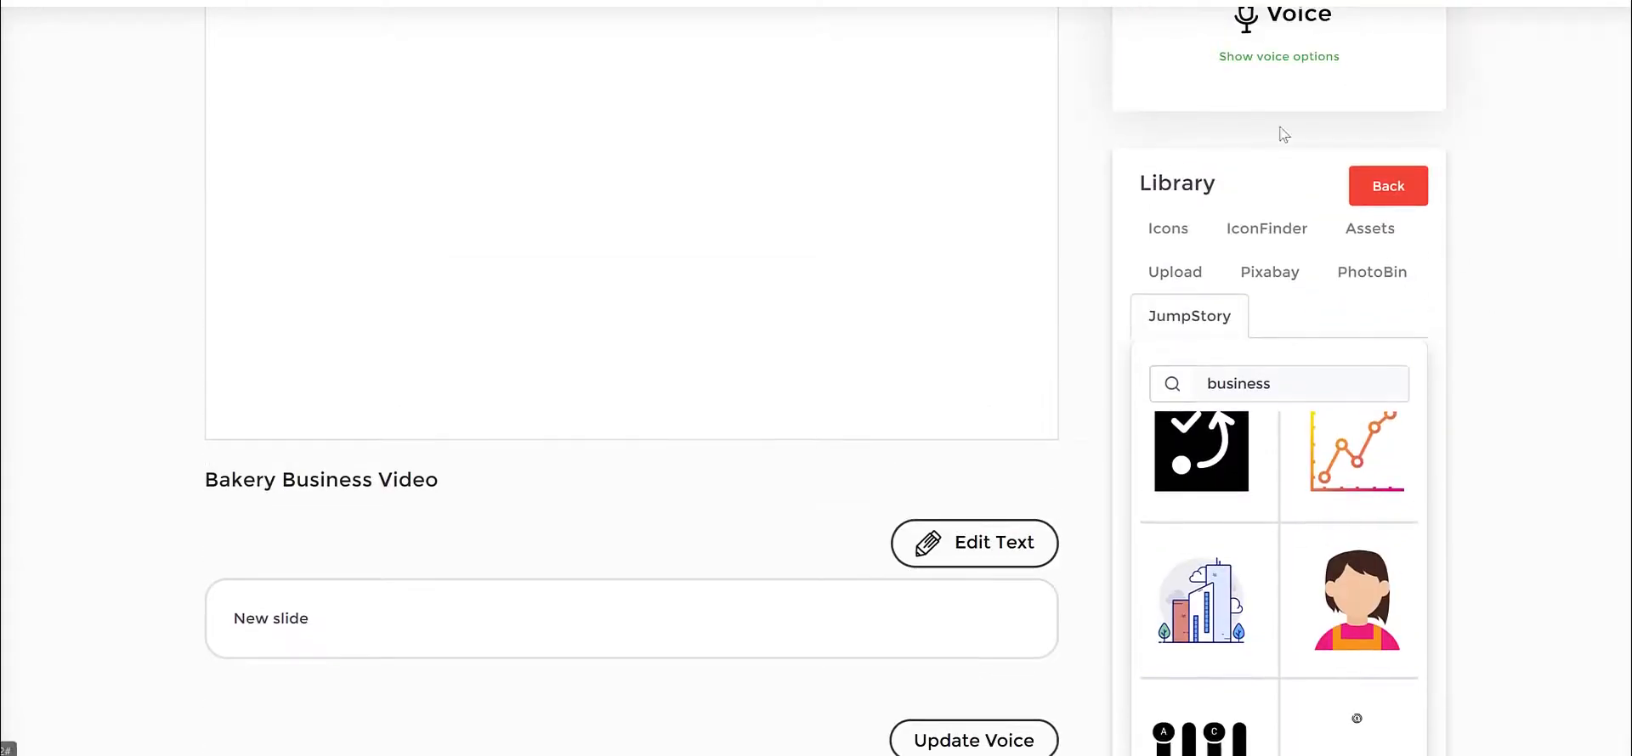
scroll(1272, 360, up, 3)
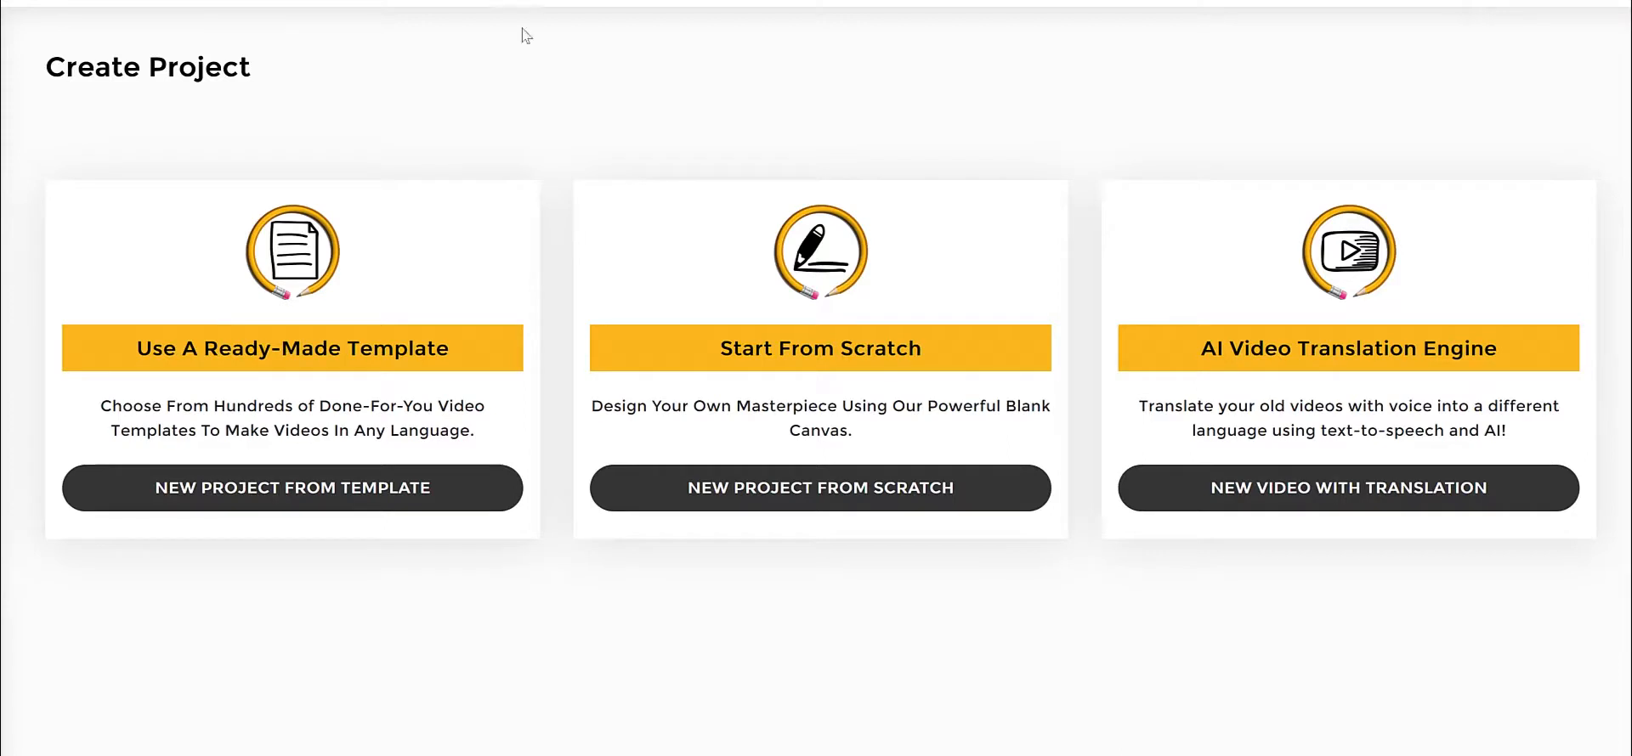
drag(712, 343, 952, 352)
click(952, 352)
drag(1265, 348, 1494, 350)
click(1494, 349)
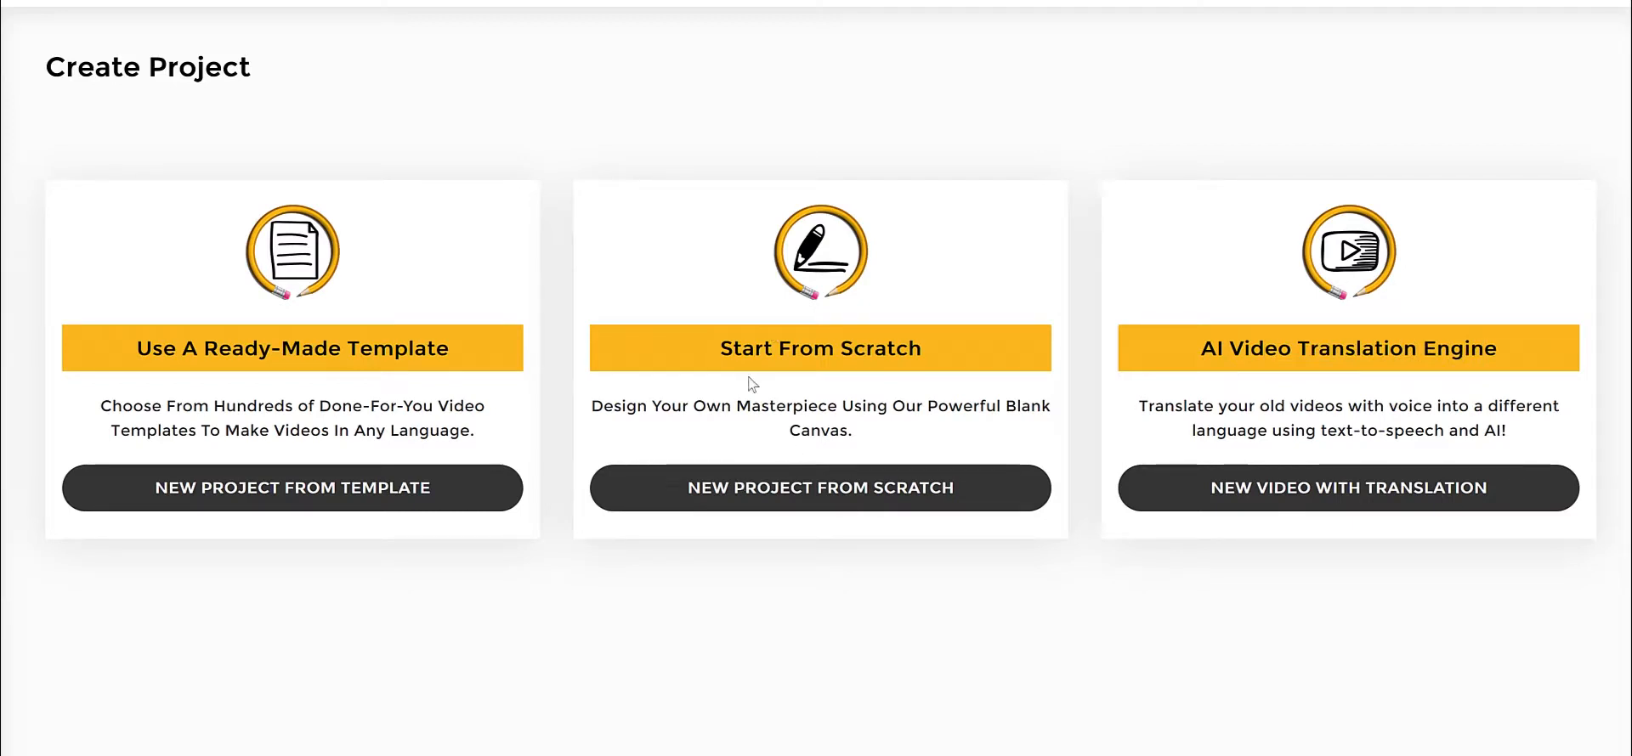
Step: Start a new project from scratch and title it "how to lose weight"
click(774, 486)
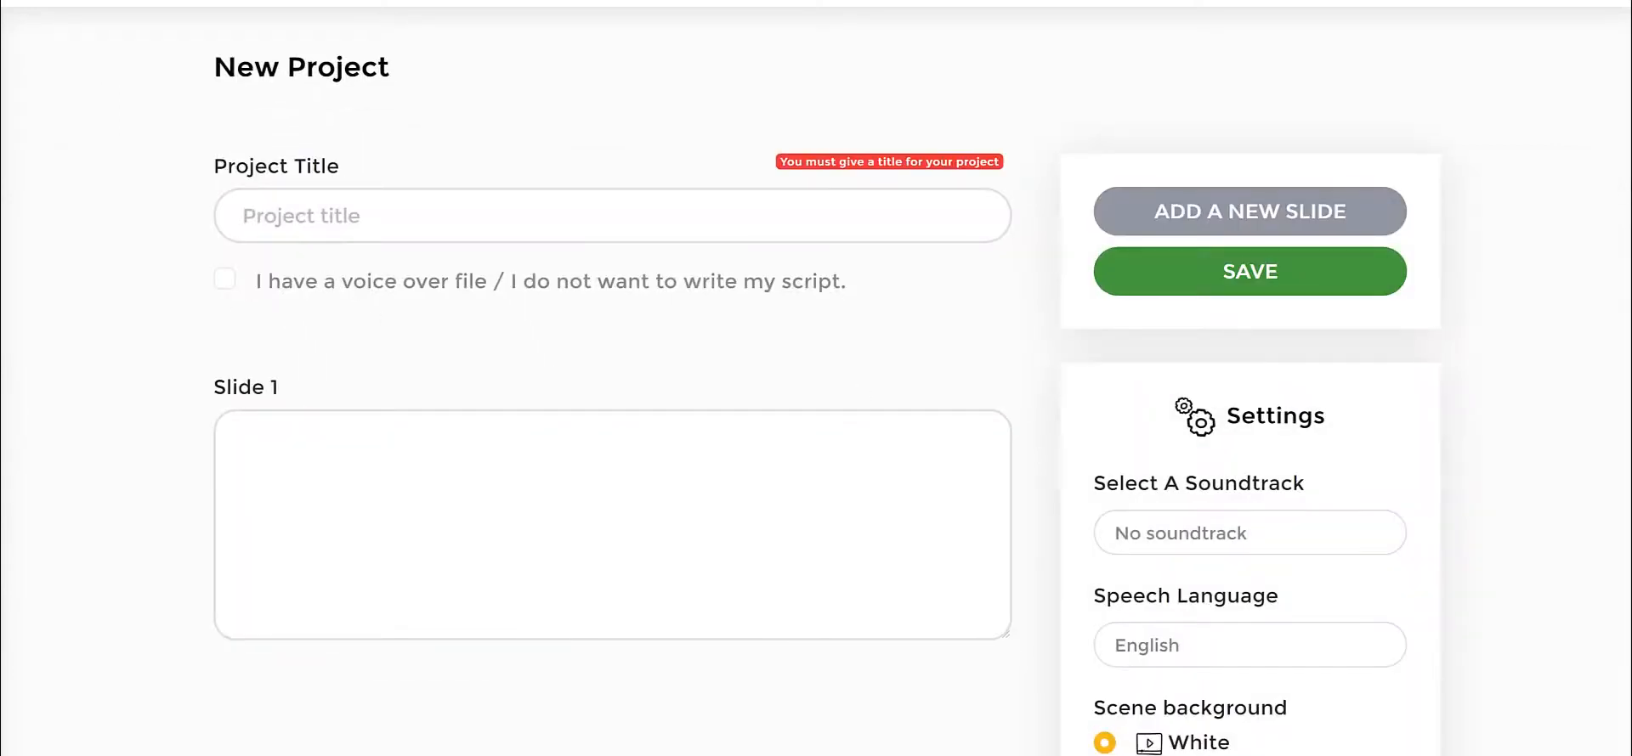
click(385, 205)
text(how to lose )
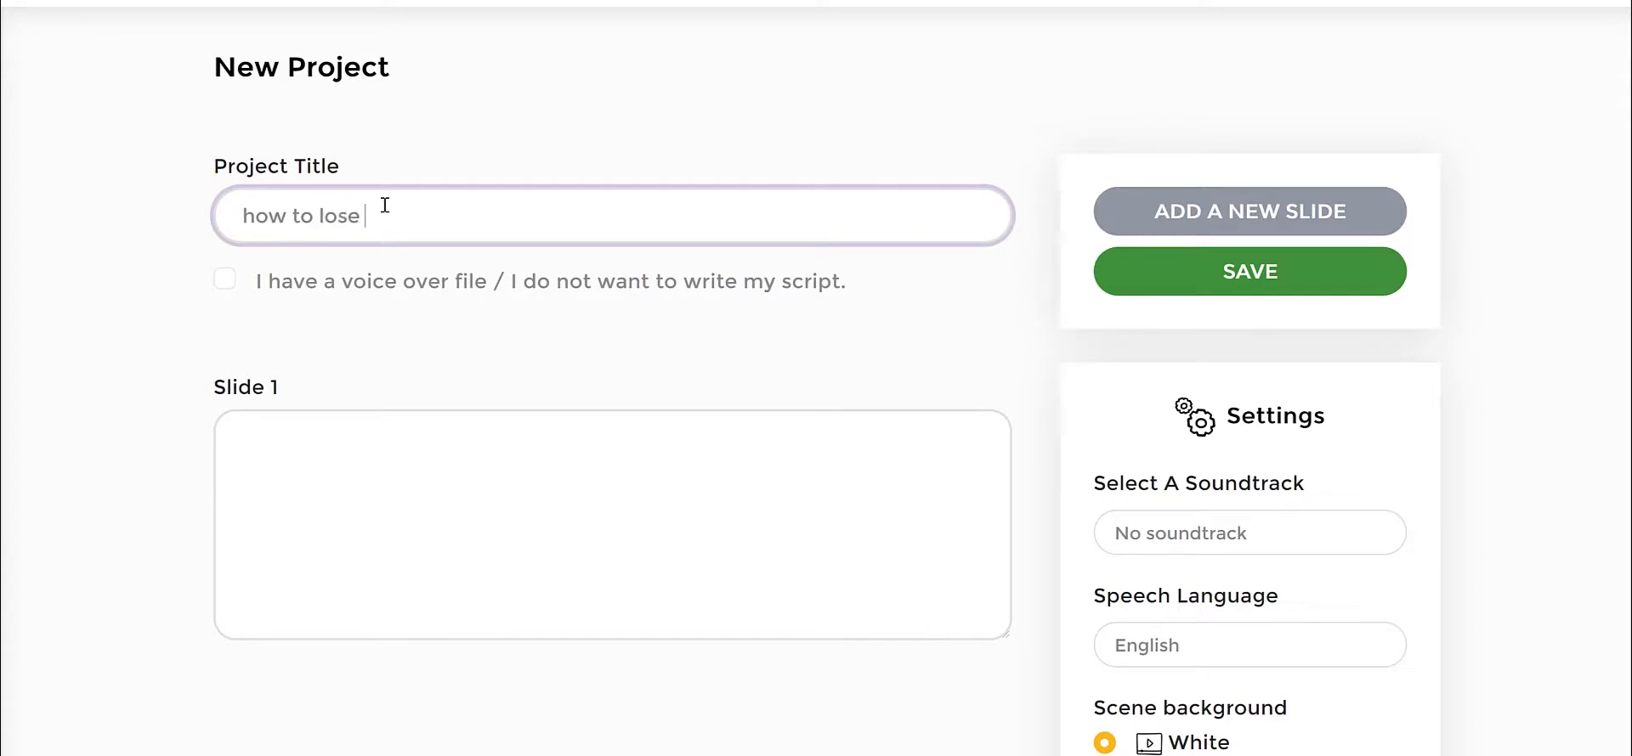
text(wieght)
key(Tab)
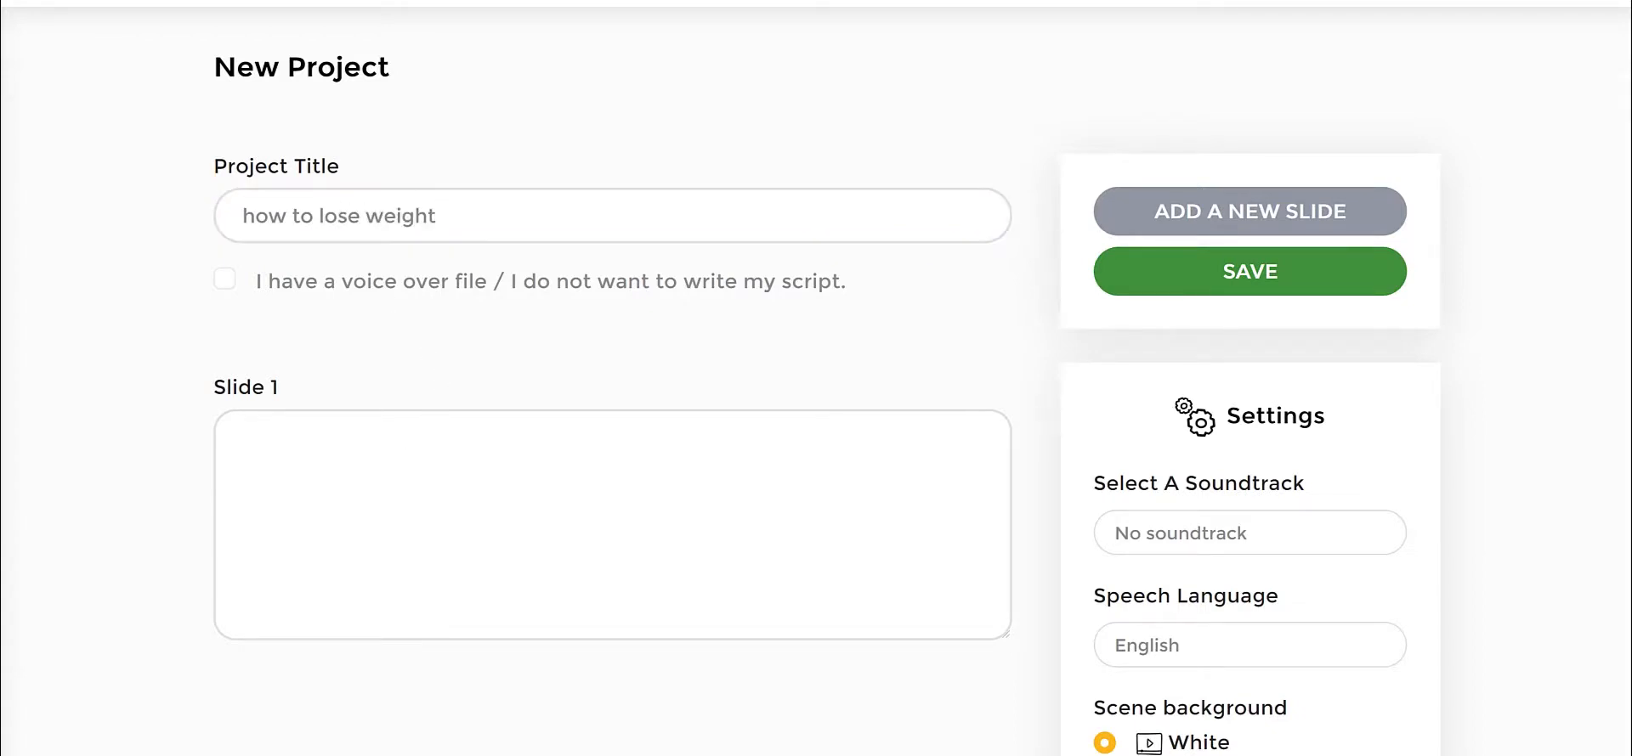
key(Tab)
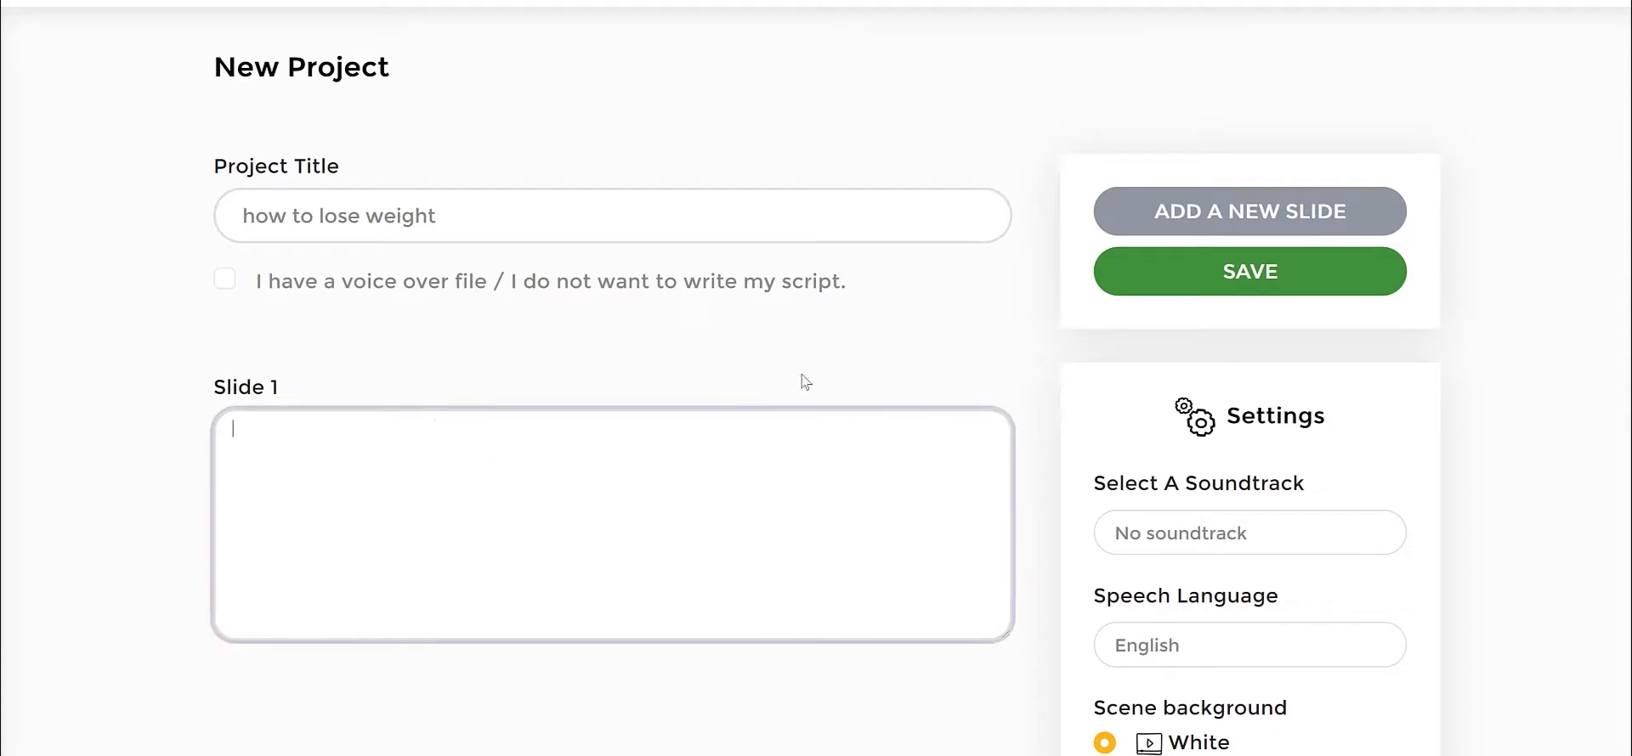
Step: Enter "Eat a high protein breakfast" as slide 1's script and add slide 2 with "Avoid sugary drinks and fruit juice"
text(Eat a high protein breakfast)
click(1213, 208)
scroll(368, 489, down, 1)
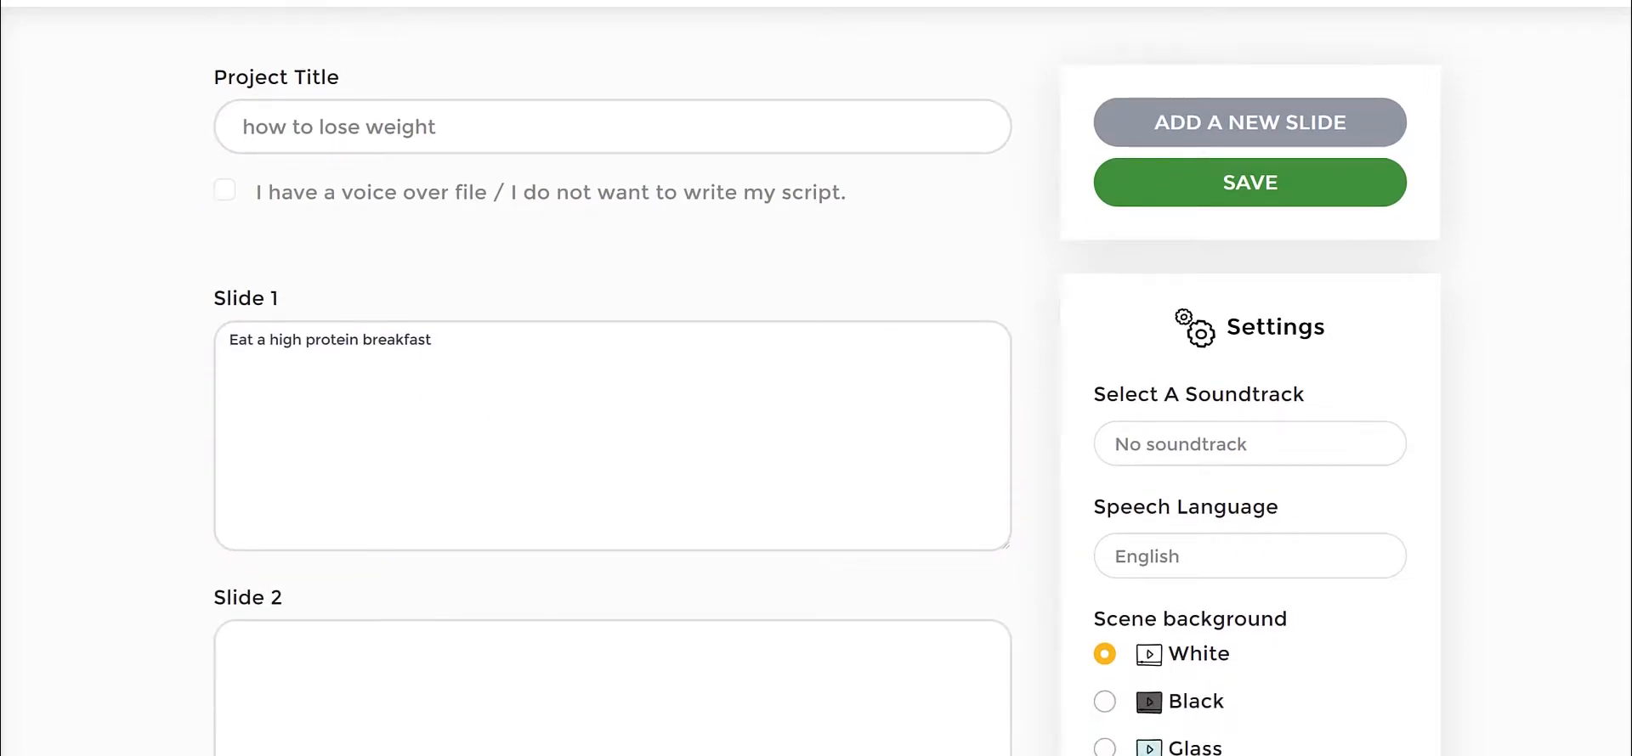
click(532, 655)
text(Avoid sugary drinks and fruit juice)
Step: Add a third slide with the script "Drink coffee or tea"
click(1224, 119)
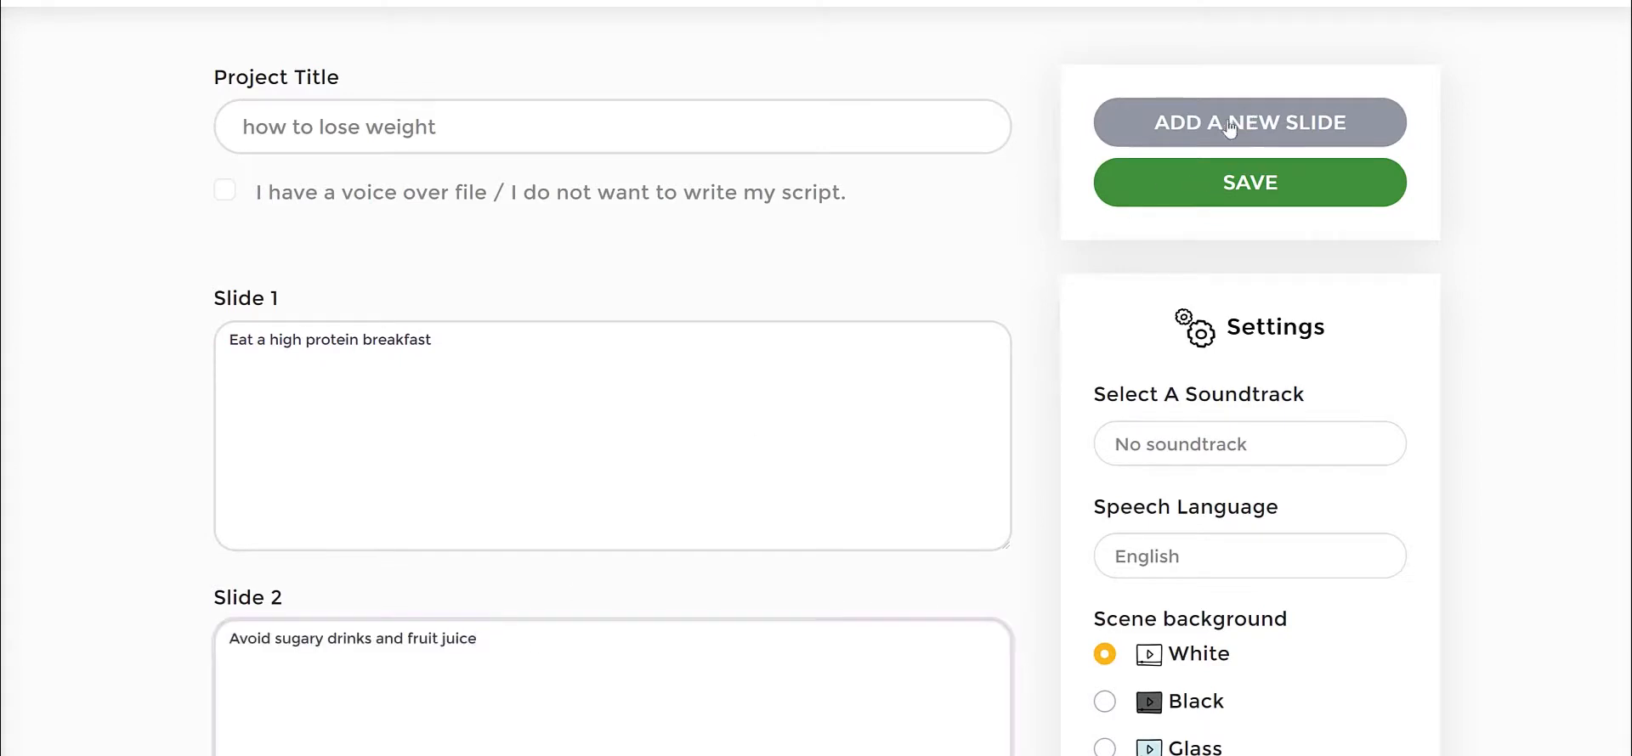
scroll(481, 500, down, 4)
click(426, 595)
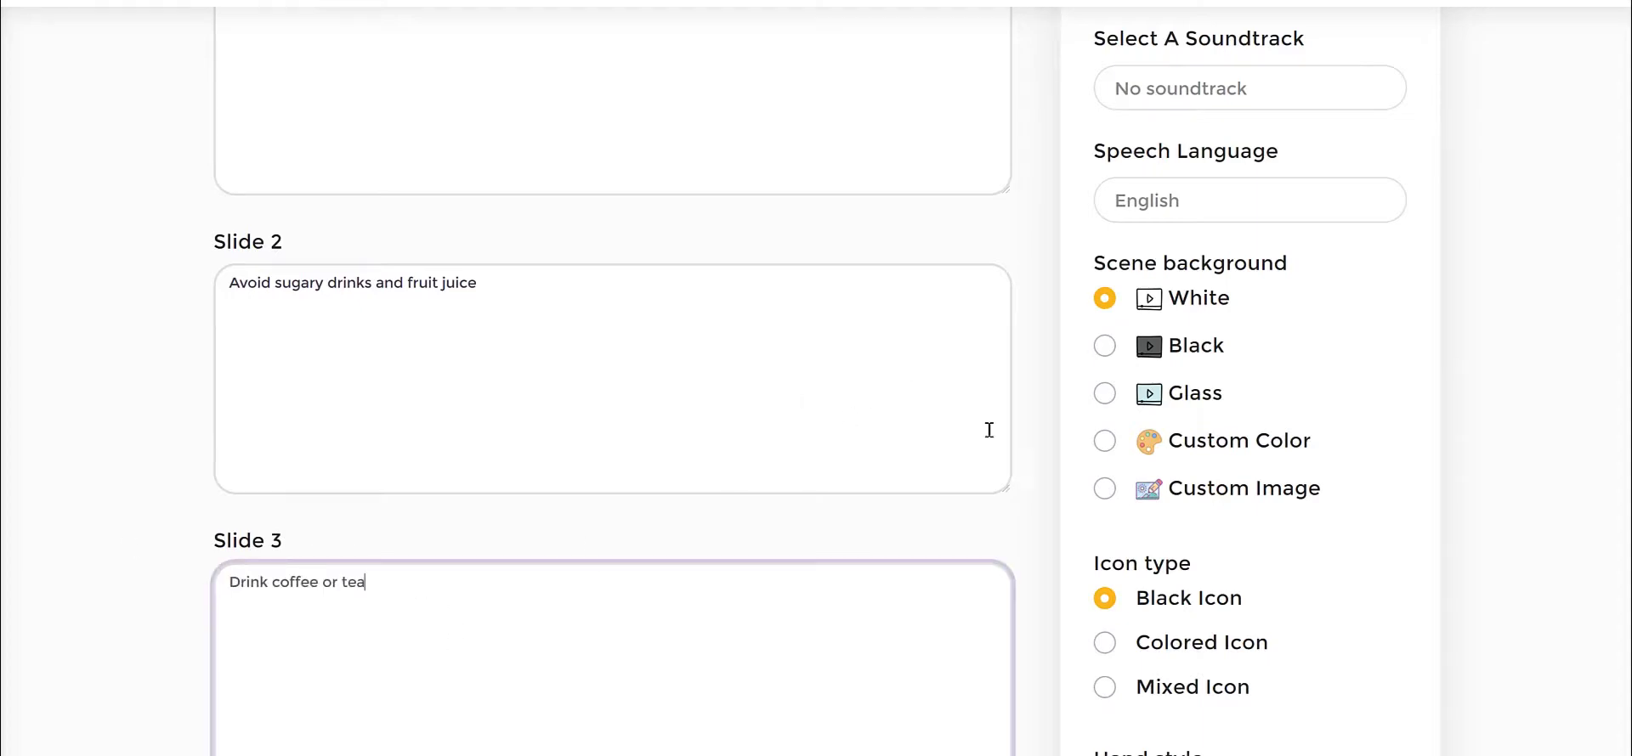
Step: Review the new project's settings for soundtrack, speech language, scene background, icon type and hand style
scroll(1512, 422, down, 4)
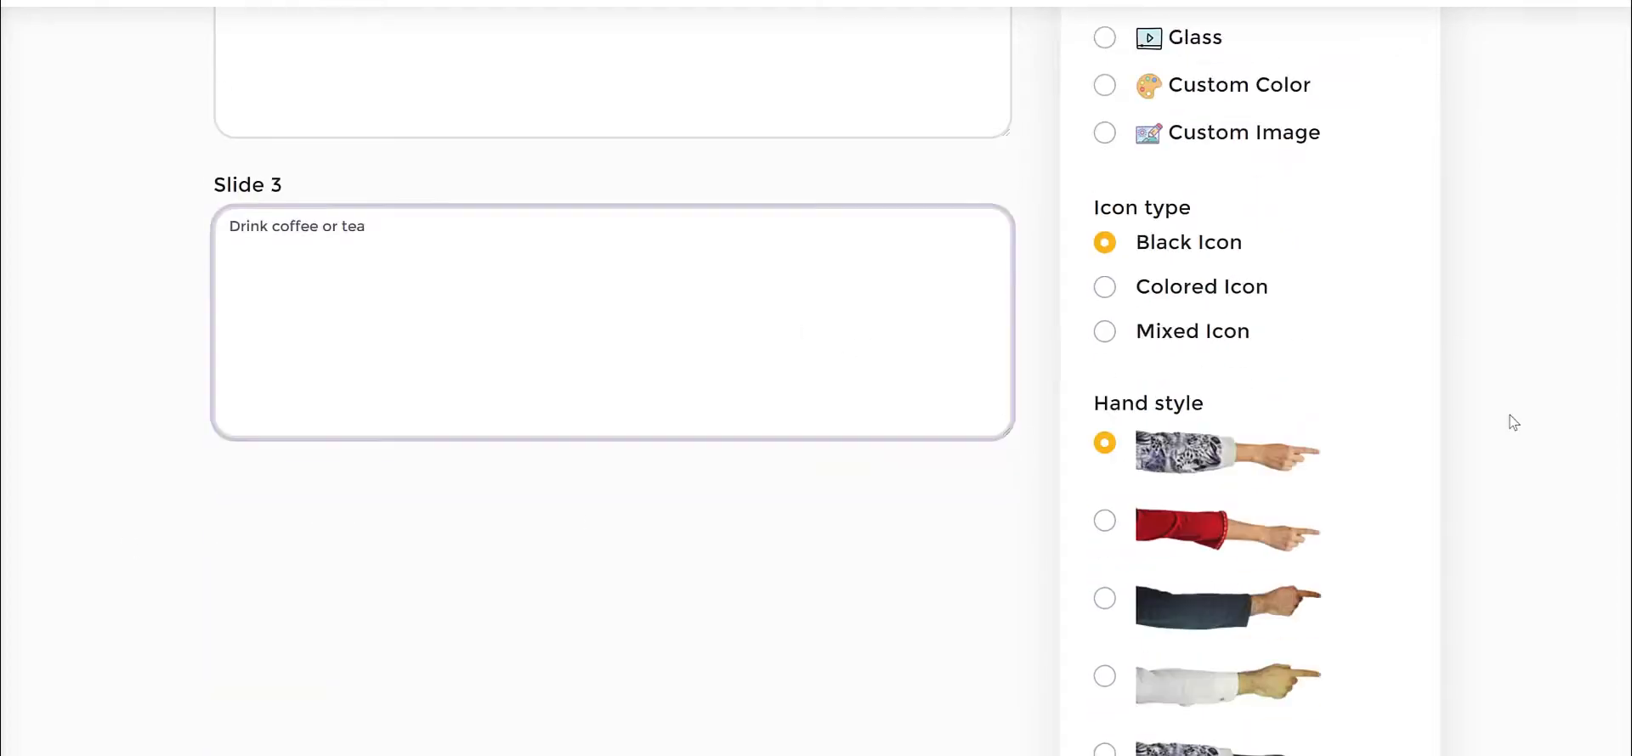
scroll(1445, 422, up, 5)
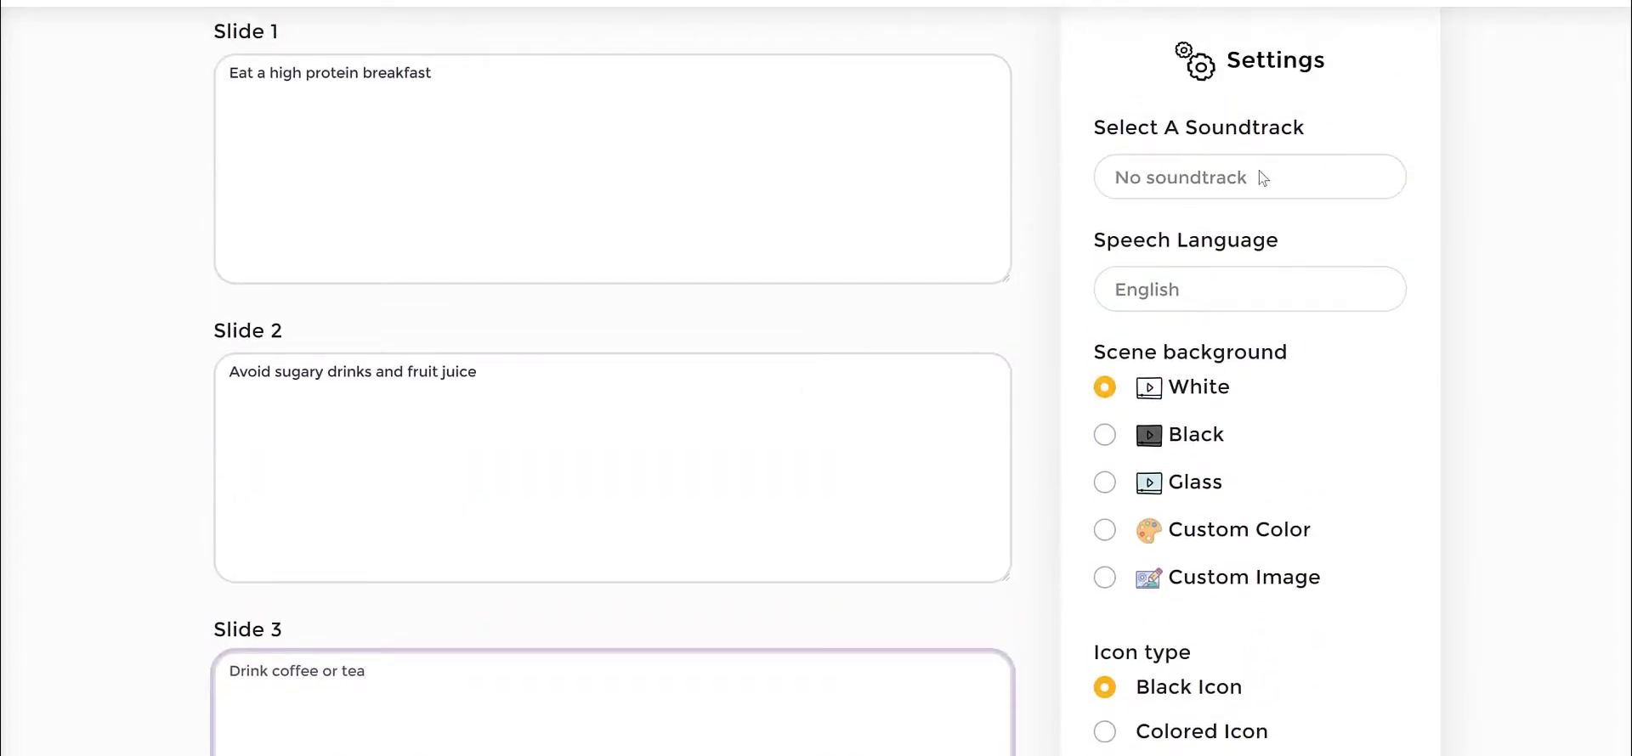
click(1139, 177)
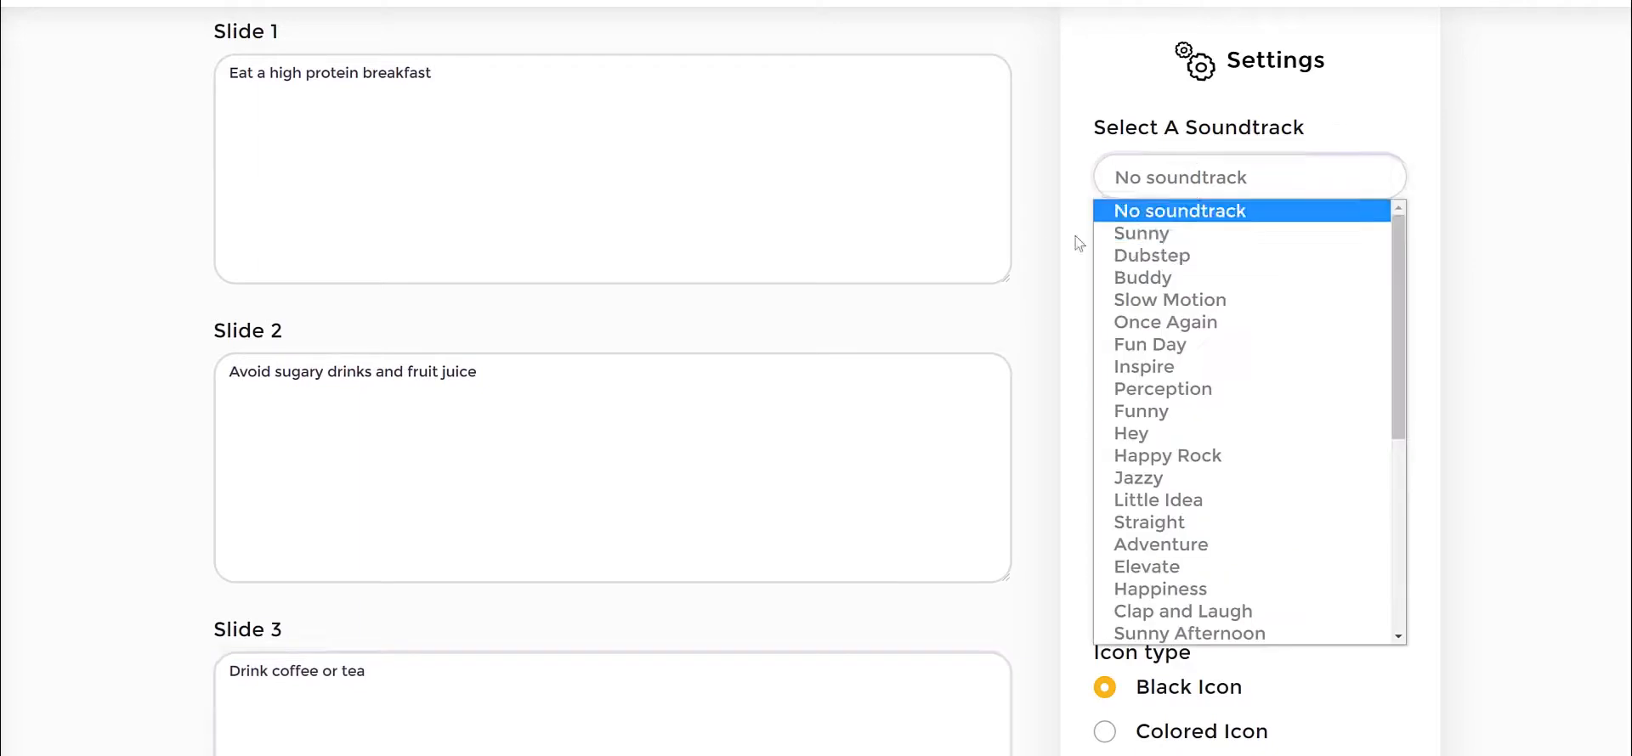
click(1190, 115)
scroll(1421, 276, down, 1)
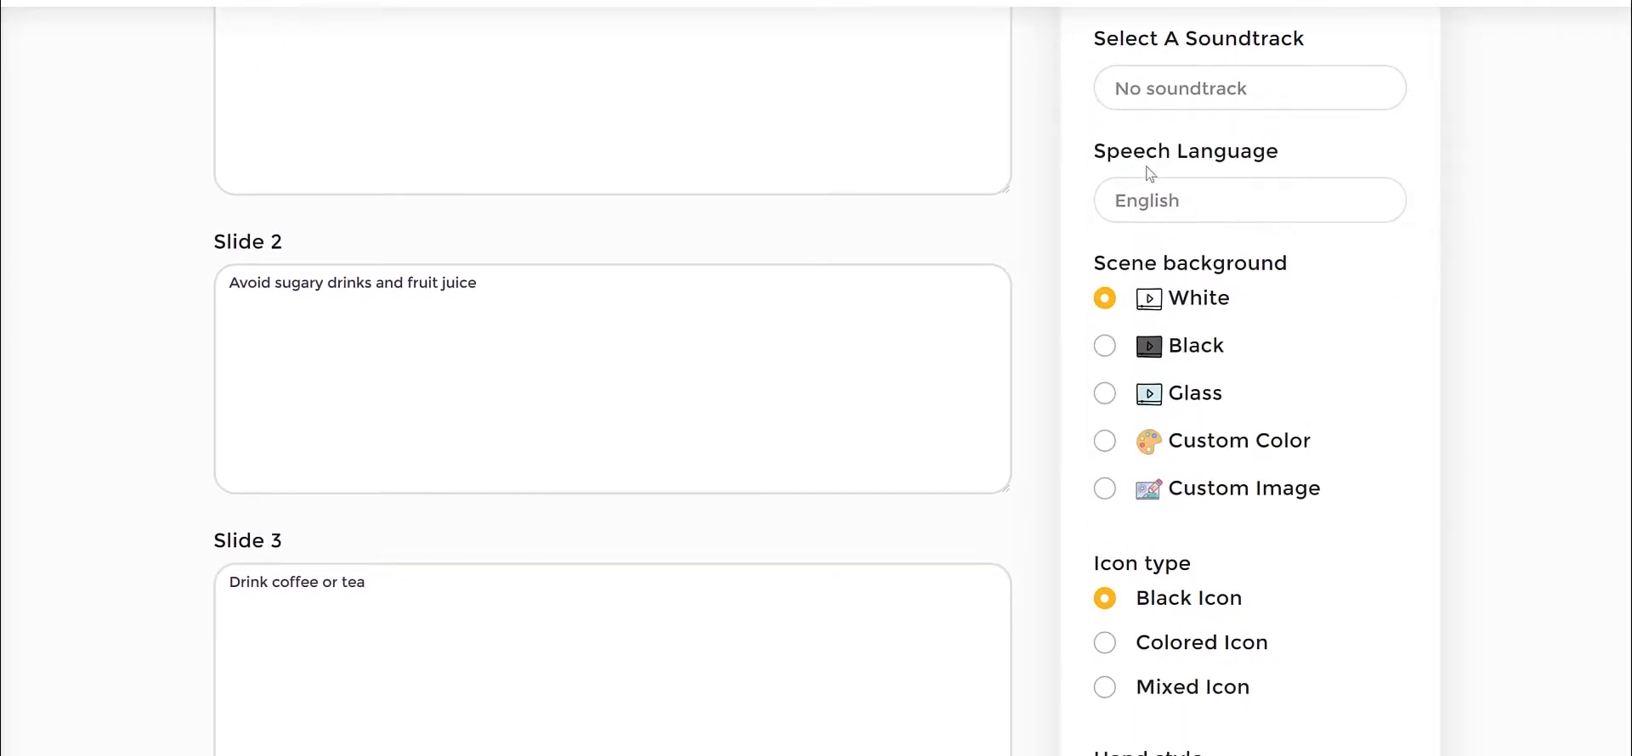
click(1188, 204)
click(1262, 232)
click(1500, 300)
scroll(1200, 283, down, 1)
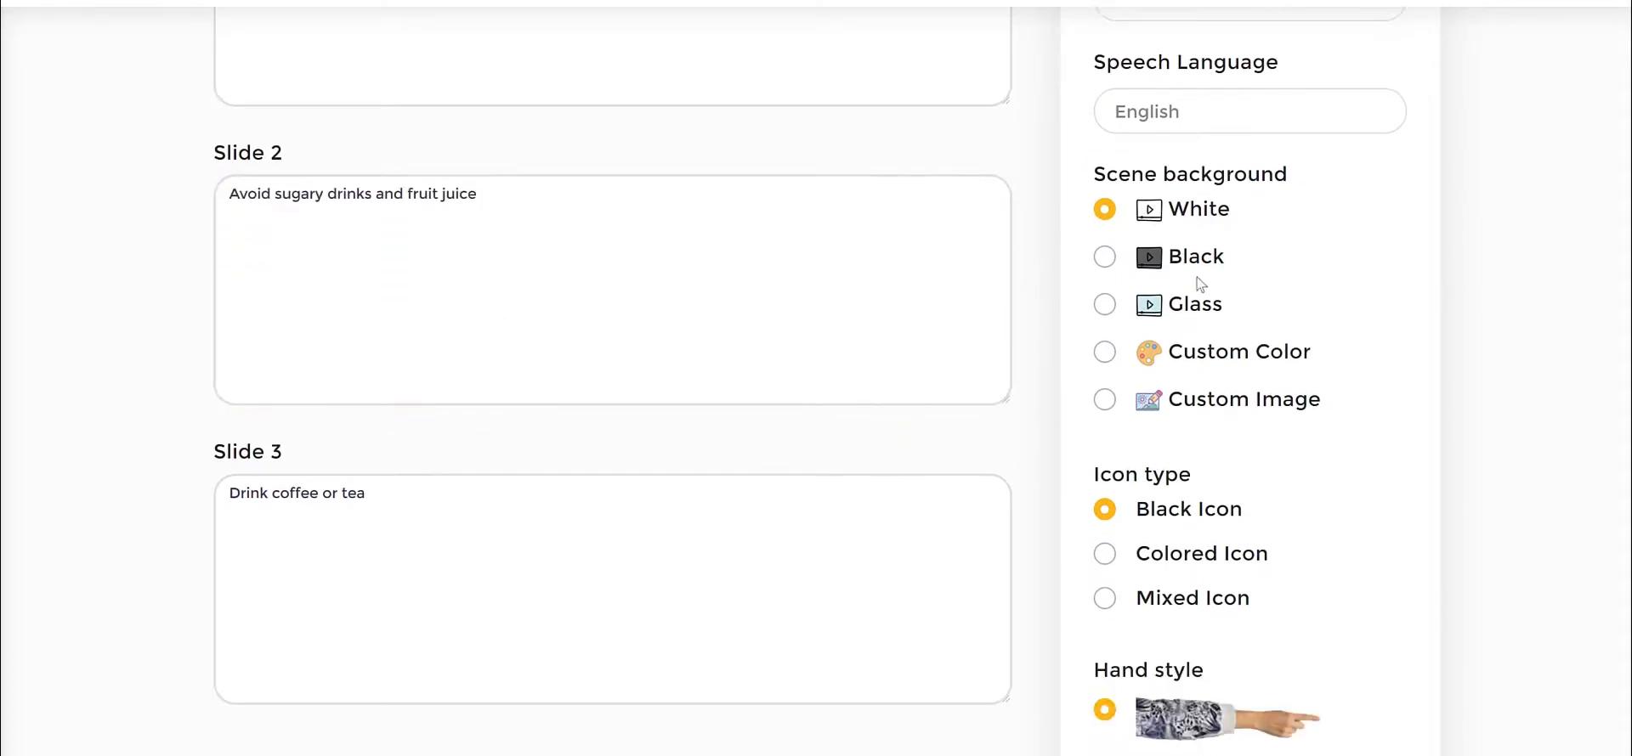
Step: Examine the scene background and icon type options in the new project's settings
drag(1107, 175, 1411, 201)
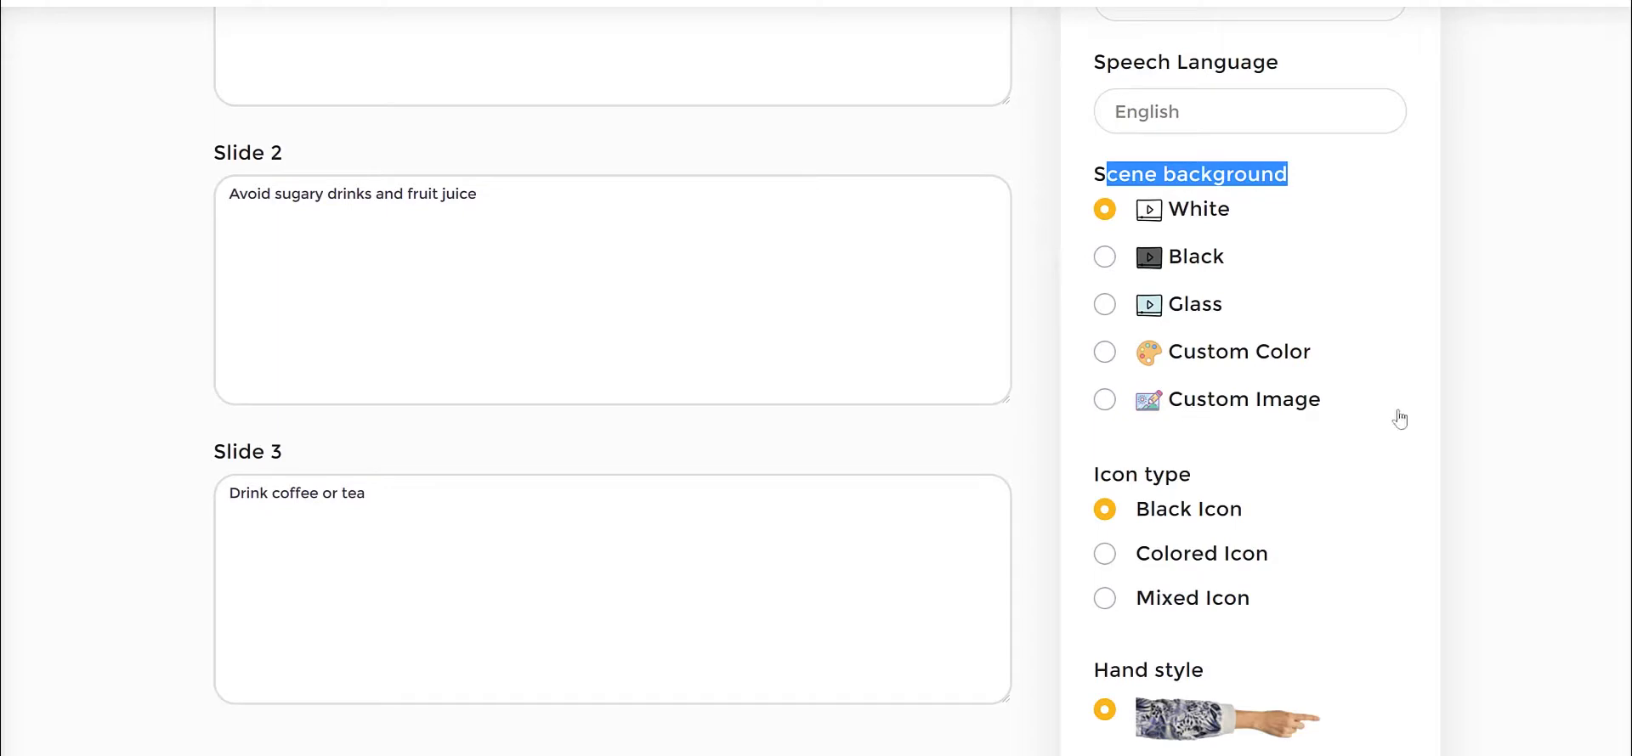
click(1568, 381)
scroll(1568, 382, down, 2)
drag(1092, 311, 1286, 292)
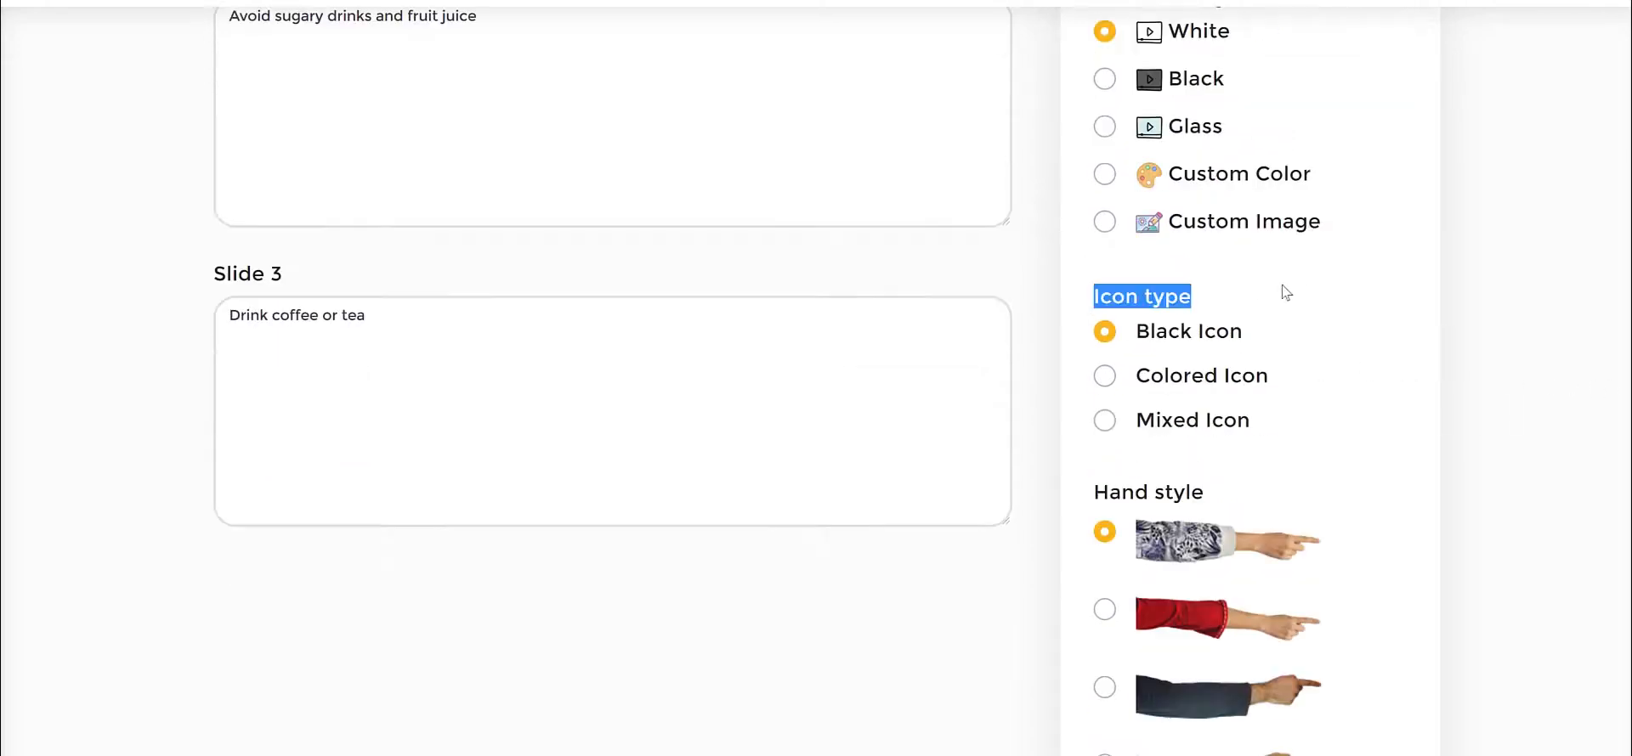
scroll(1380, 280, up, 2)
scroll(1379, 281, down, 1)
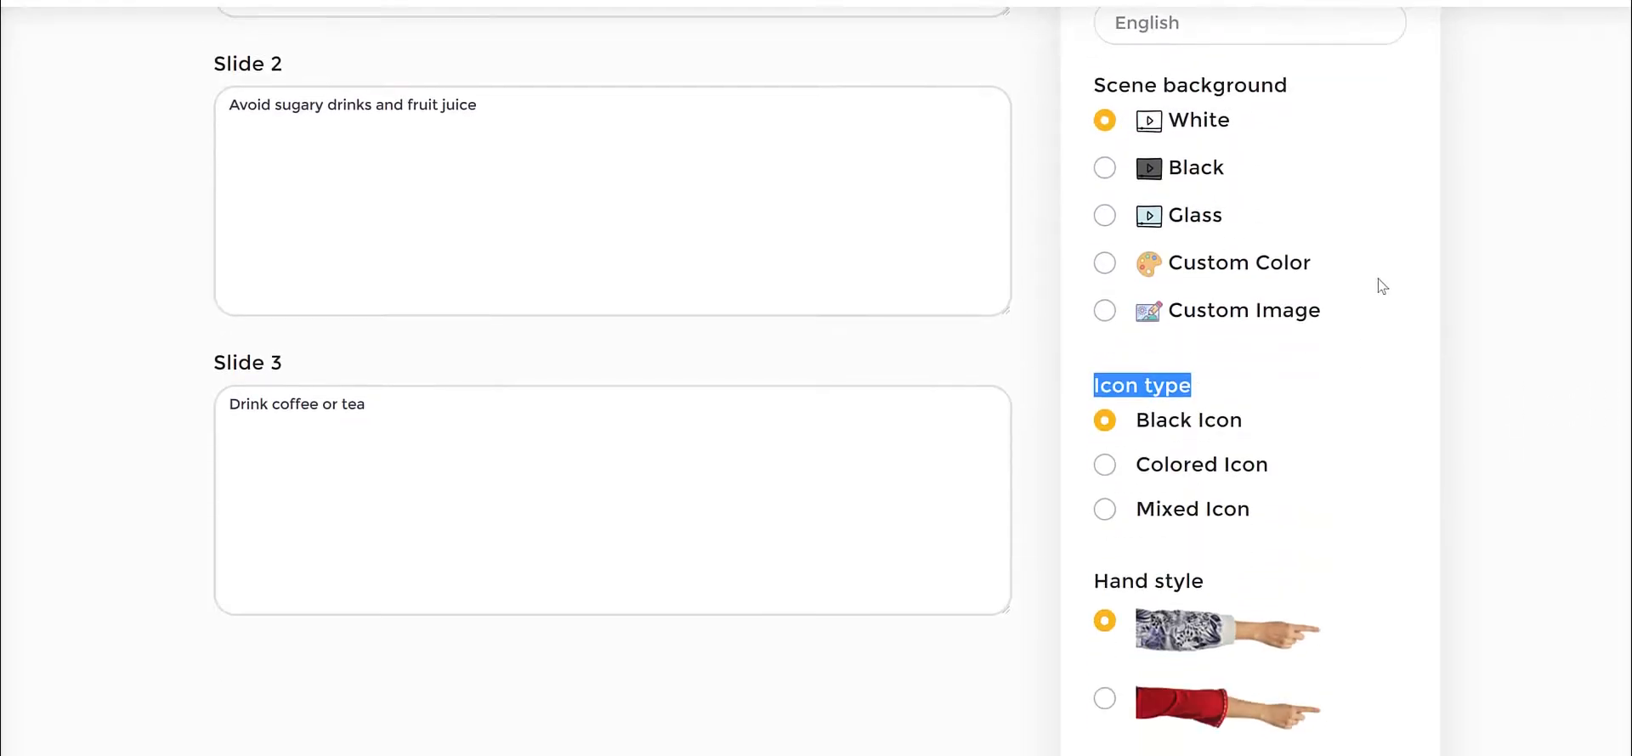
click(1155, 388)
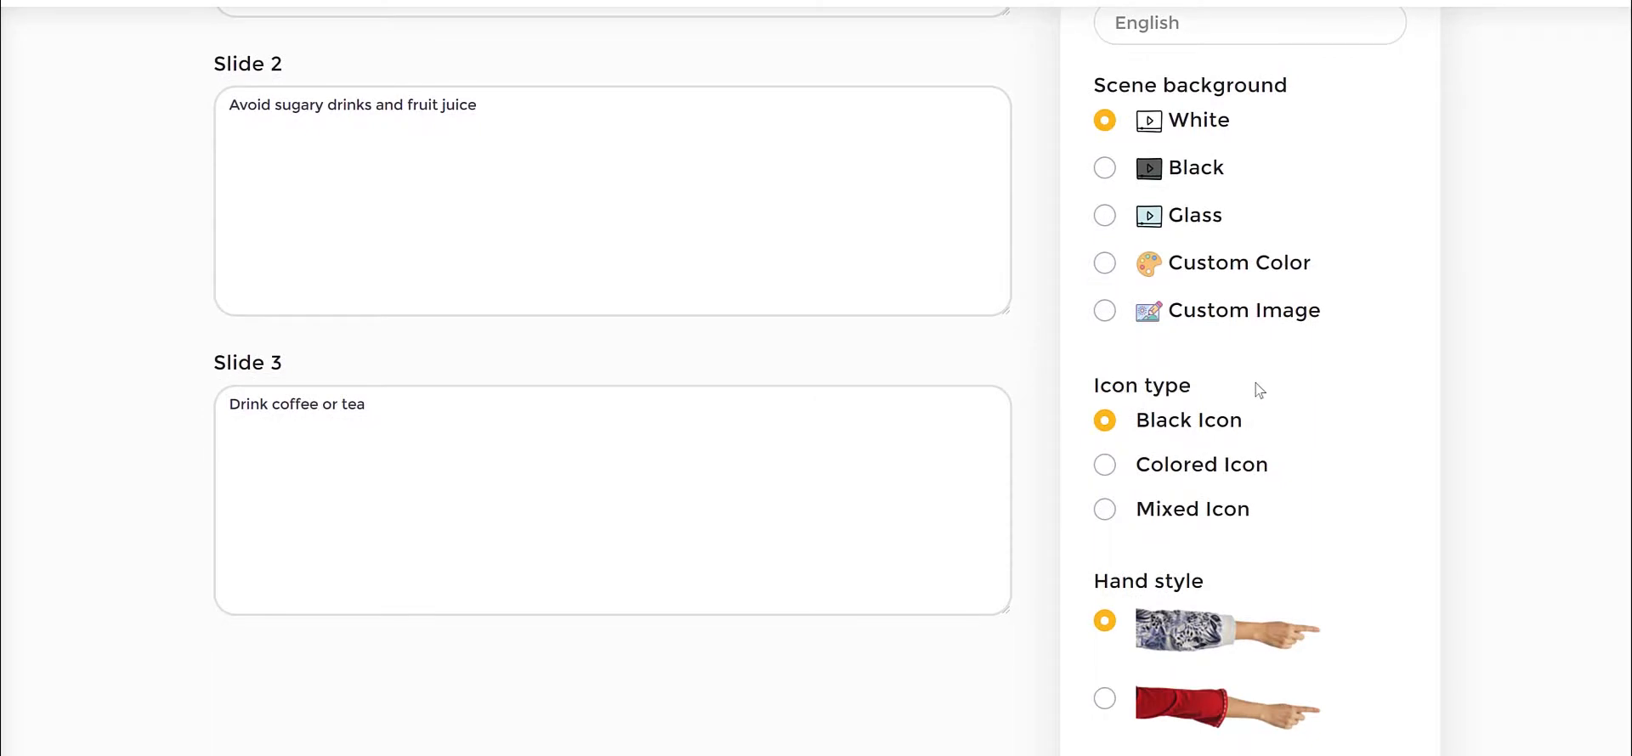
scroll(1257, 388, down, 2)
scroll(1227, 323, up, 1)
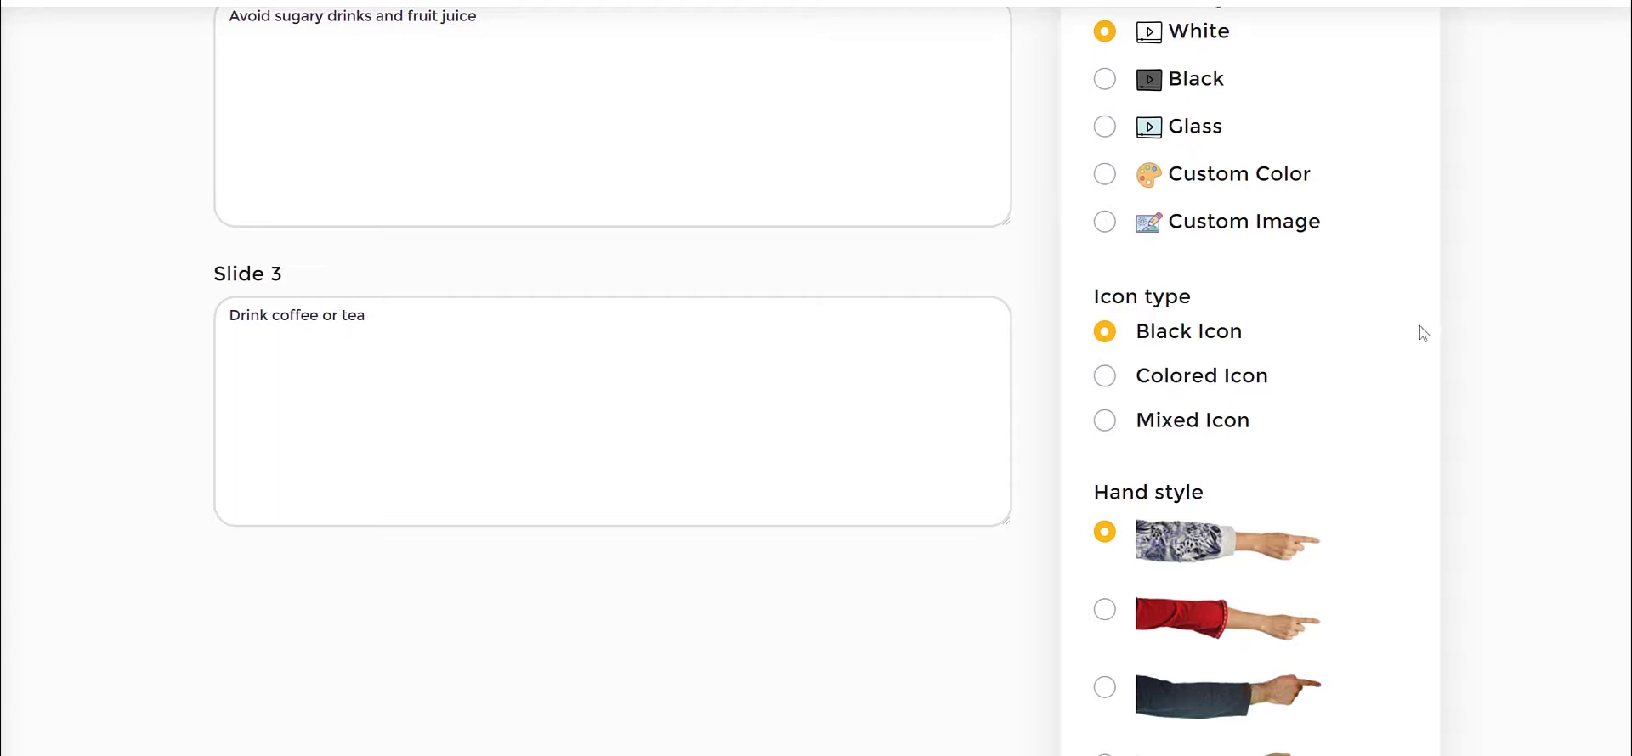
Step: Set the icon type to Colored Icon and the hand style to the dark-skinned hand with the dark blue sleeve, and save the project
click(1105, 423)
click(1105, 380)
scroll(1483, 357, down, 5)
scroll(1230, 220, down, 2)
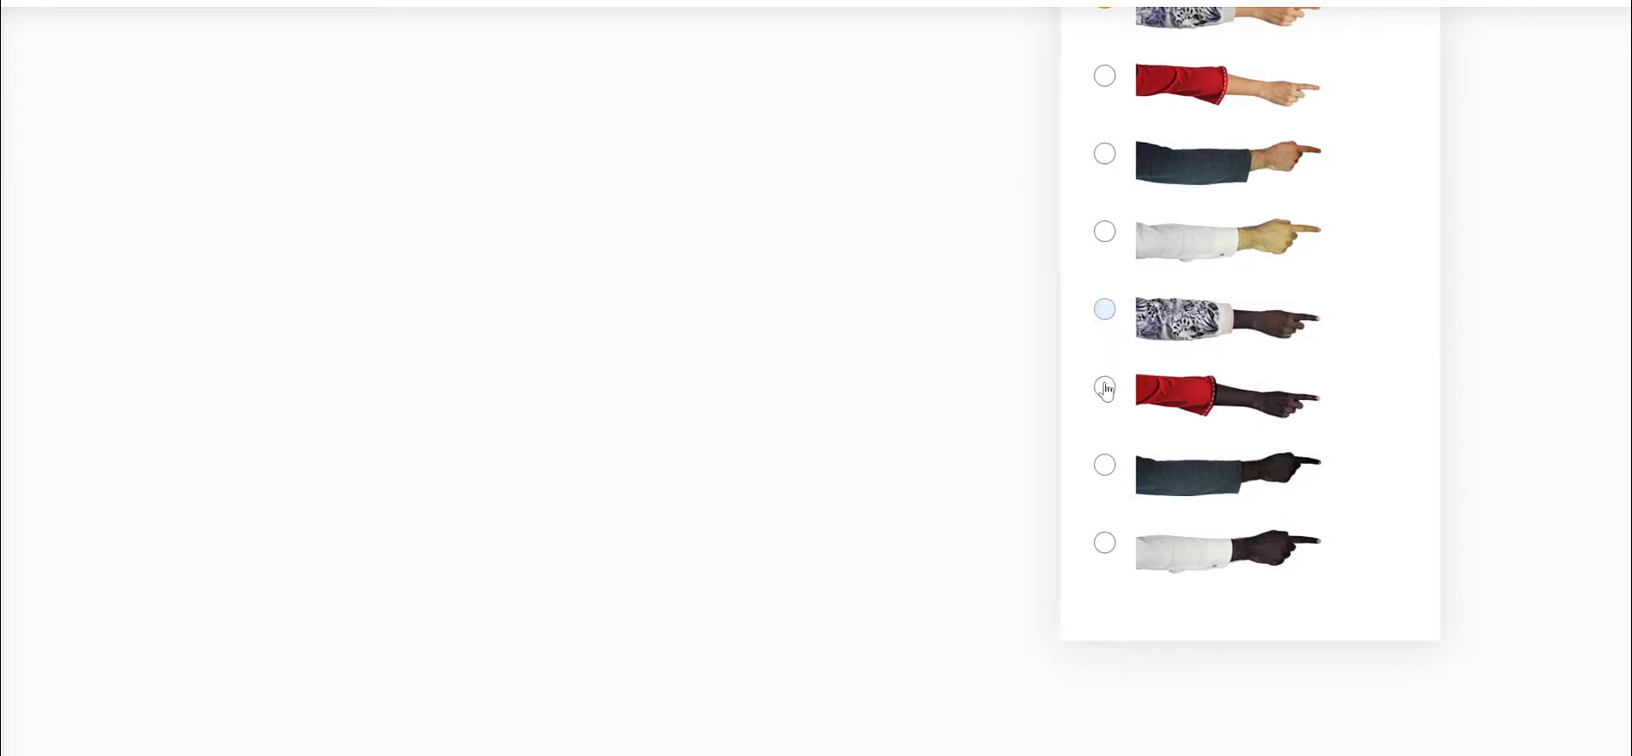
click(1104, 467)
scroll(1545, 360, up, 15)
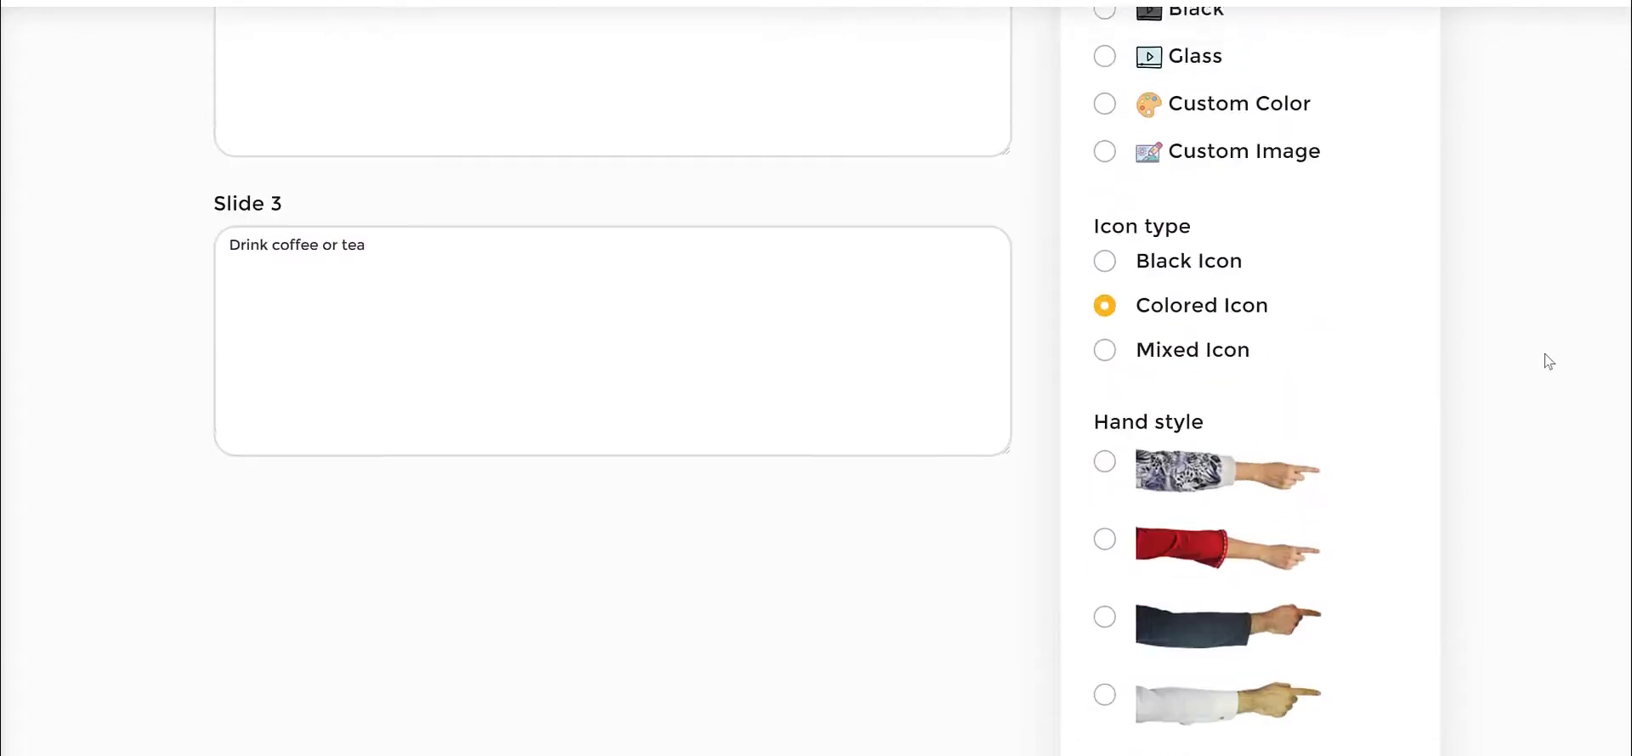
click(1268, 272)
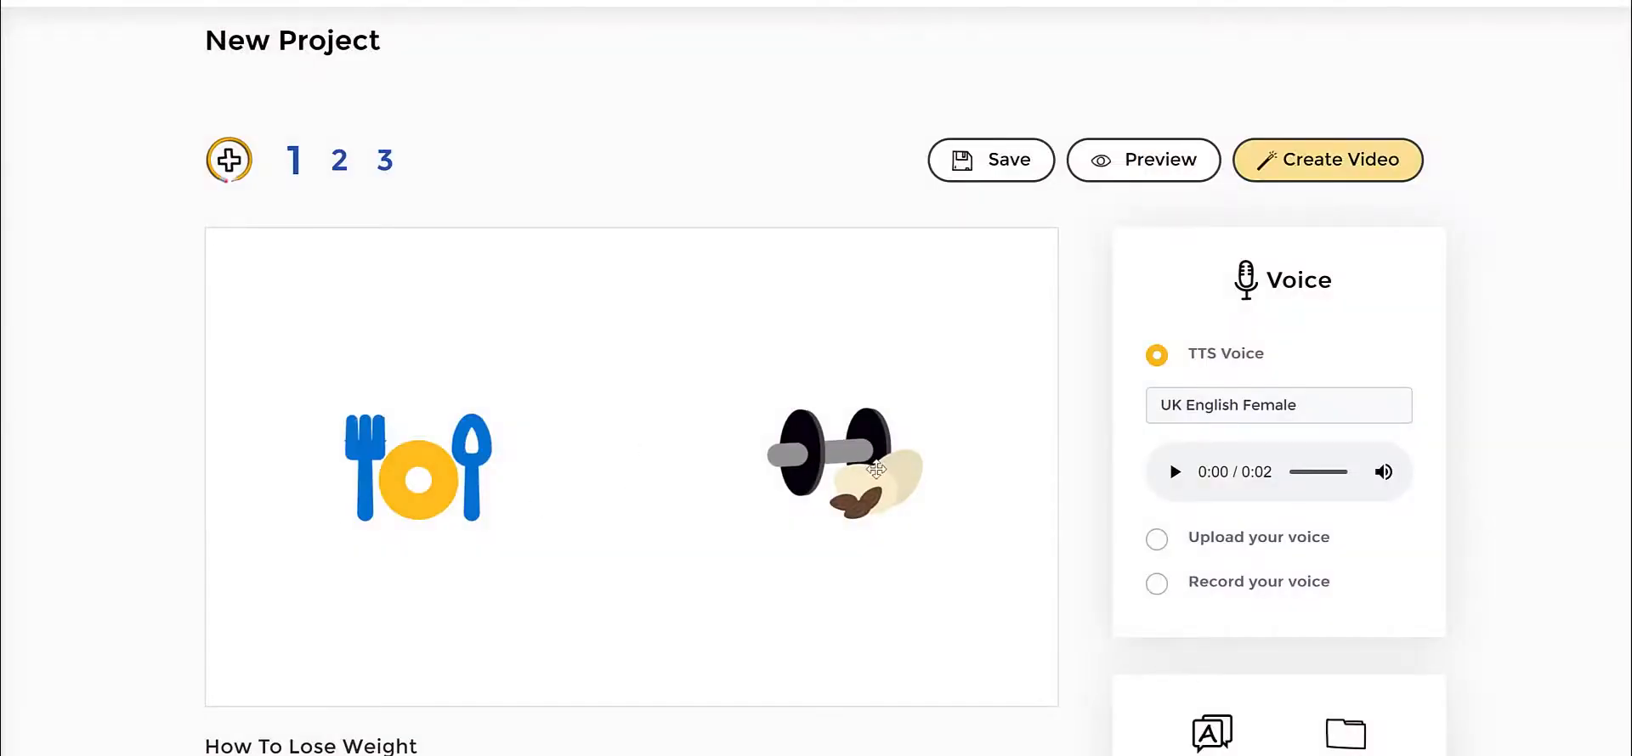
Step: Look over slide 1's generated scene and script, and move the dumbbell icon slightly to the left
scroll(850, 488, down, 2)
scroll(362, 484, down, 1)
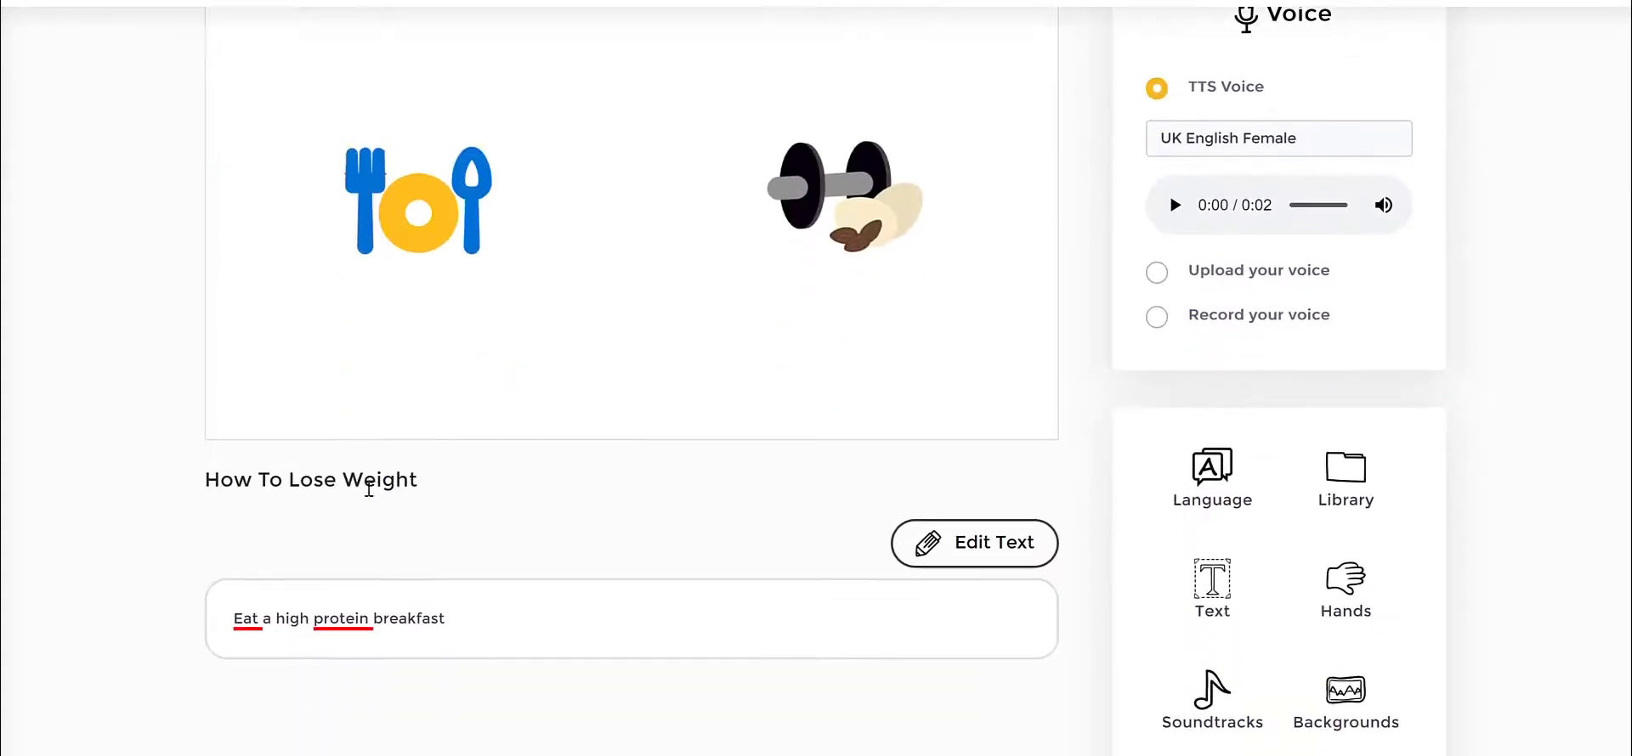
drag(236, 627, 363, 631)
click(616, 493)
scroll(1105, 413, up, 2)
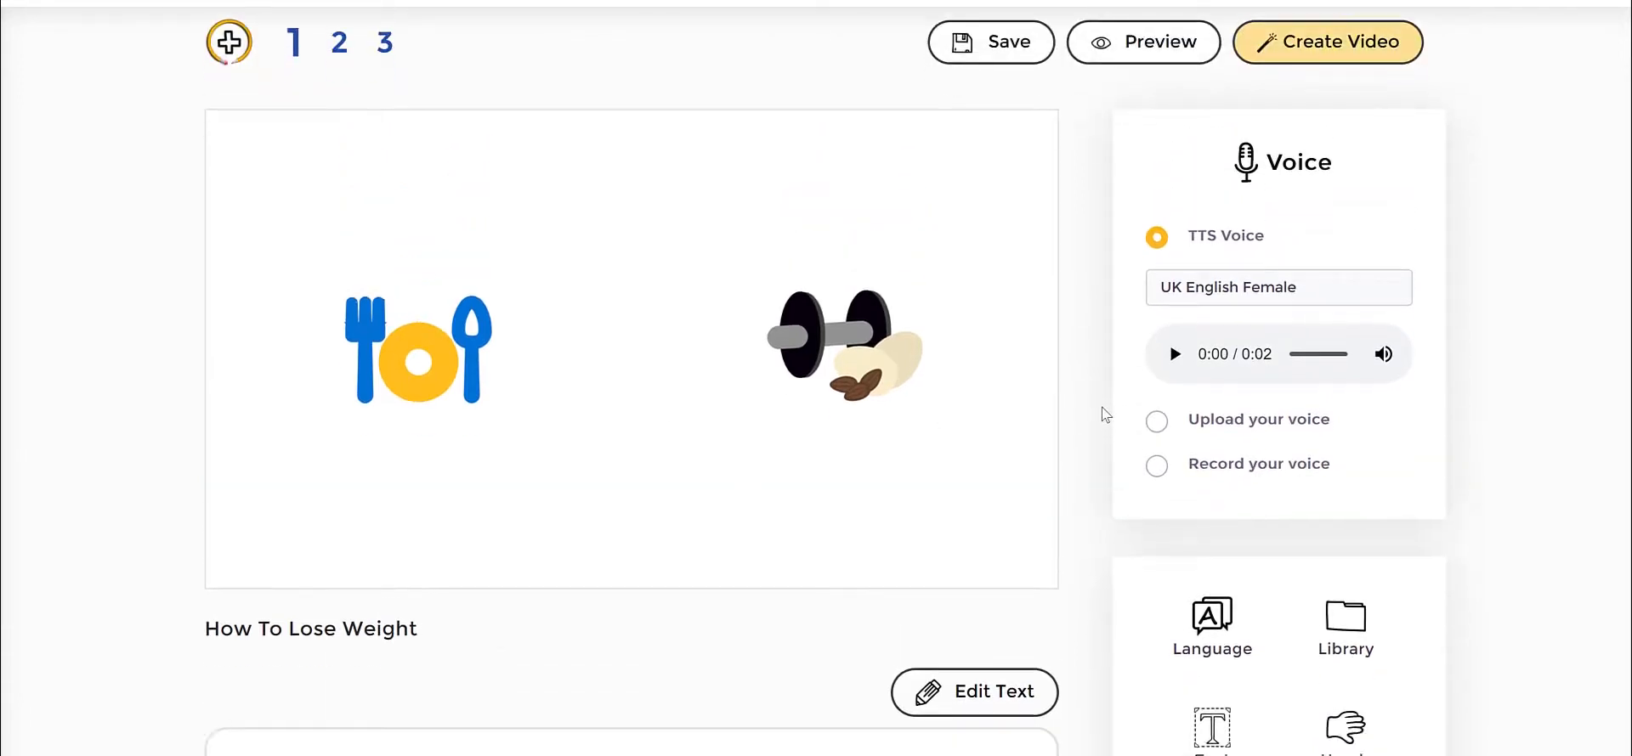
scroll(1102, 409, down, 1)
drag(841, 277, 806, 285)
click(901, 300)
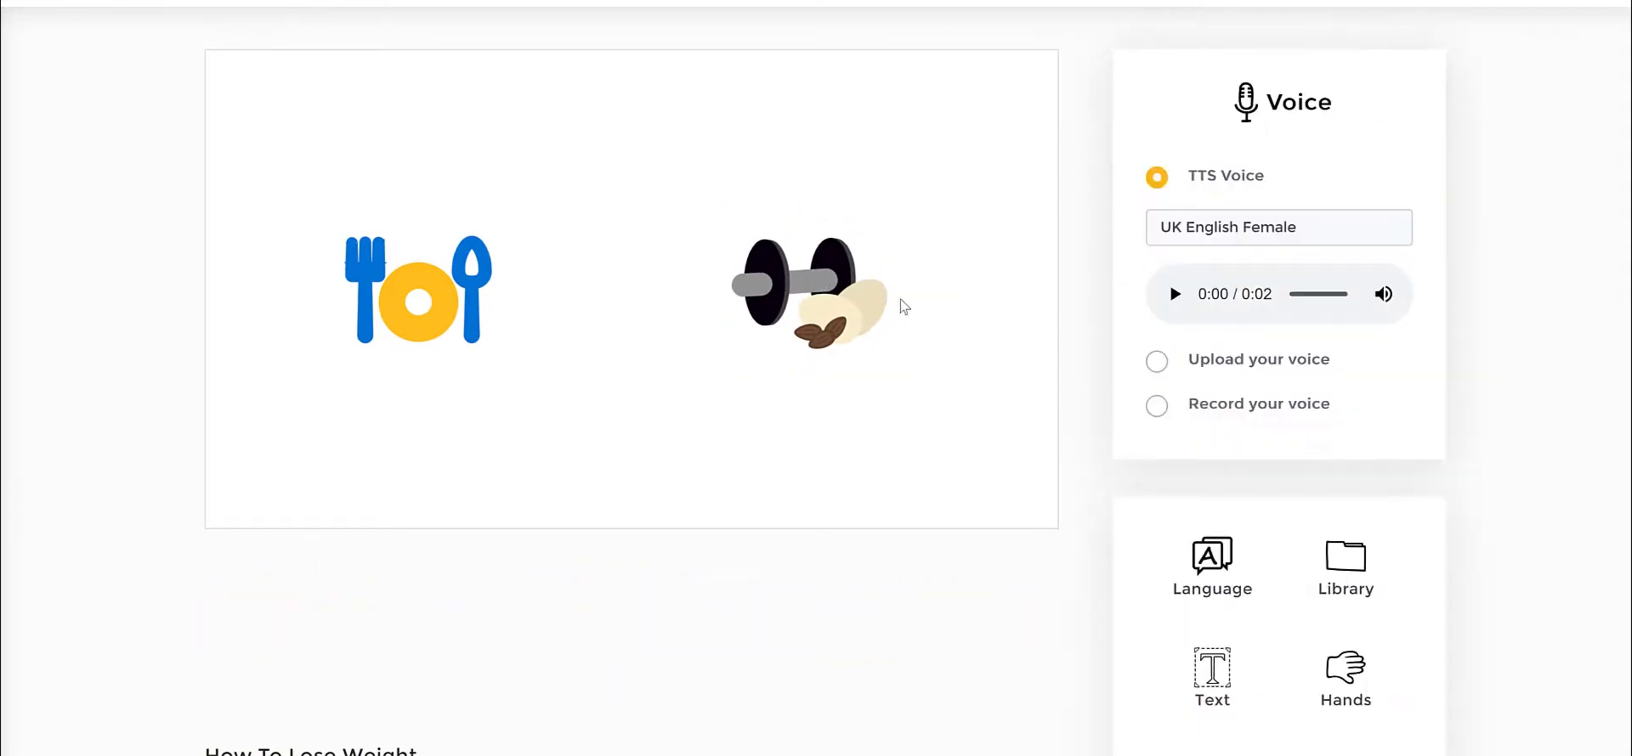
Step: Check the timeline settings of the dumbbell and cutlery icons on slide 1
click(829, 293)
click(407, 297)
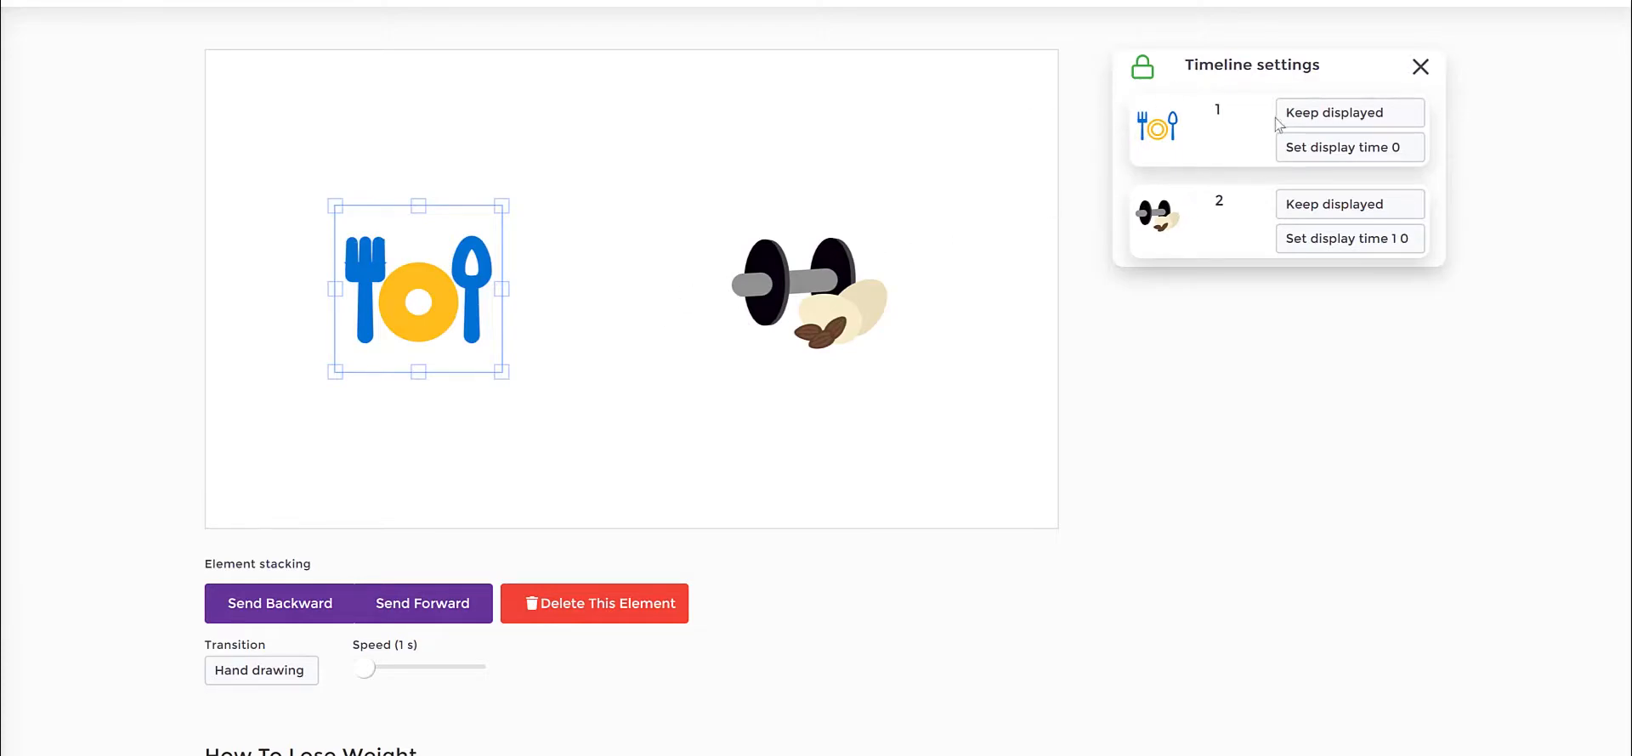
click(844, 420)
Step: Search the library's JumpStory collection for "gym"
scroll(1264, 390, down, 2)
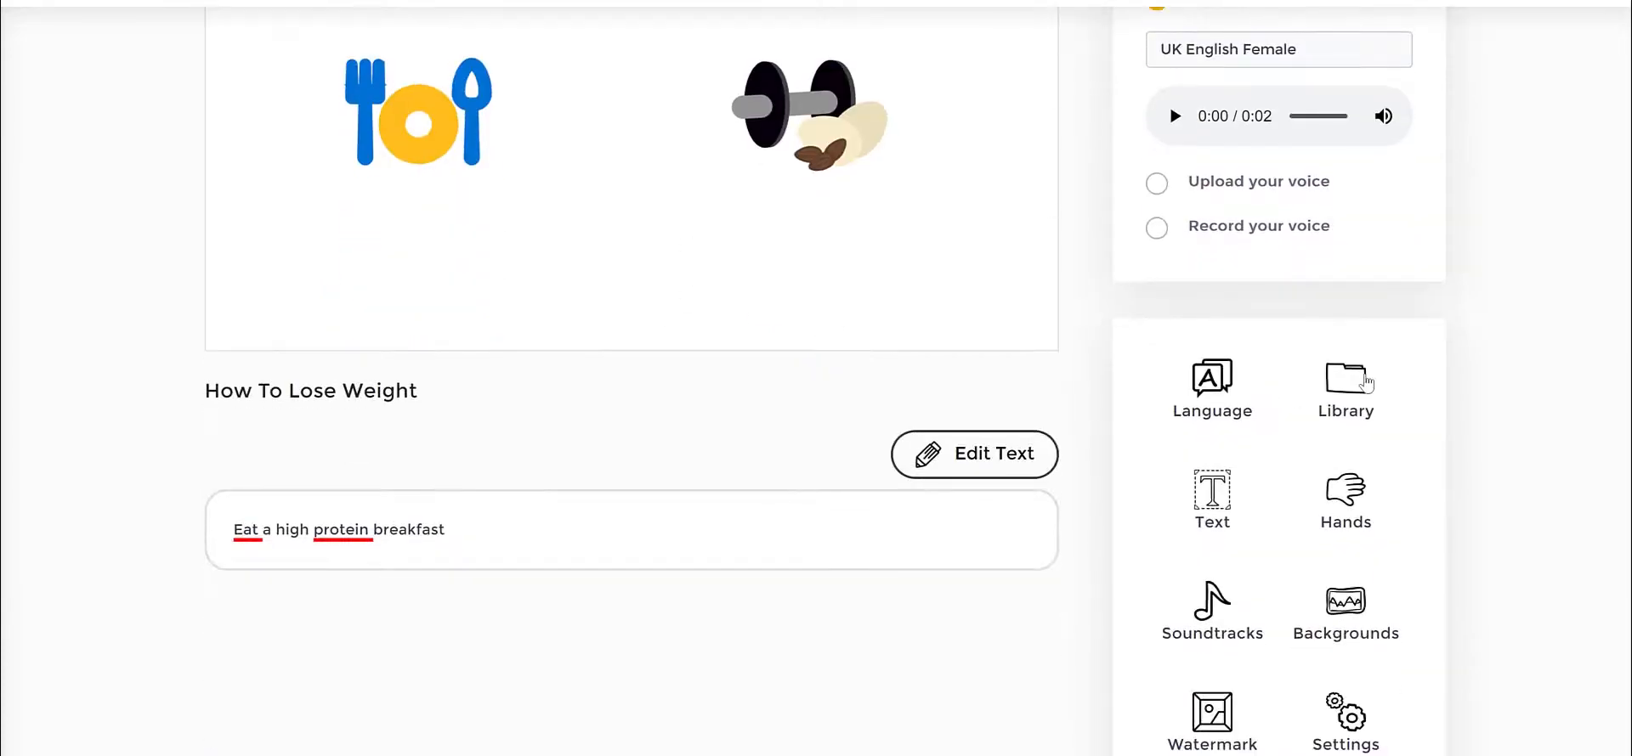
click(1360, 384)
scroll(1290, 385, down, 3)
scroll(1291, 366, up, 5)
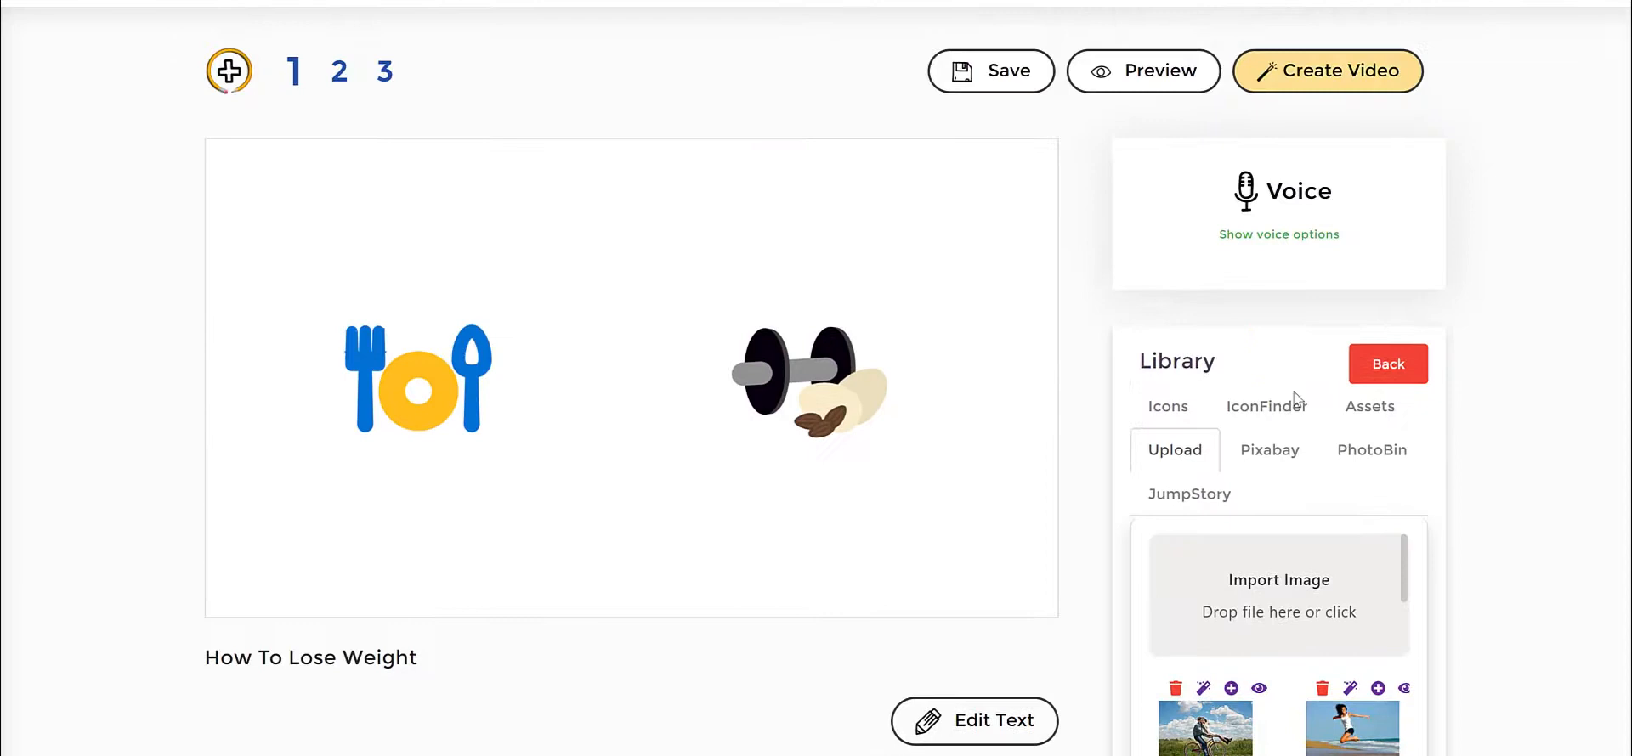
click(1190, 493)
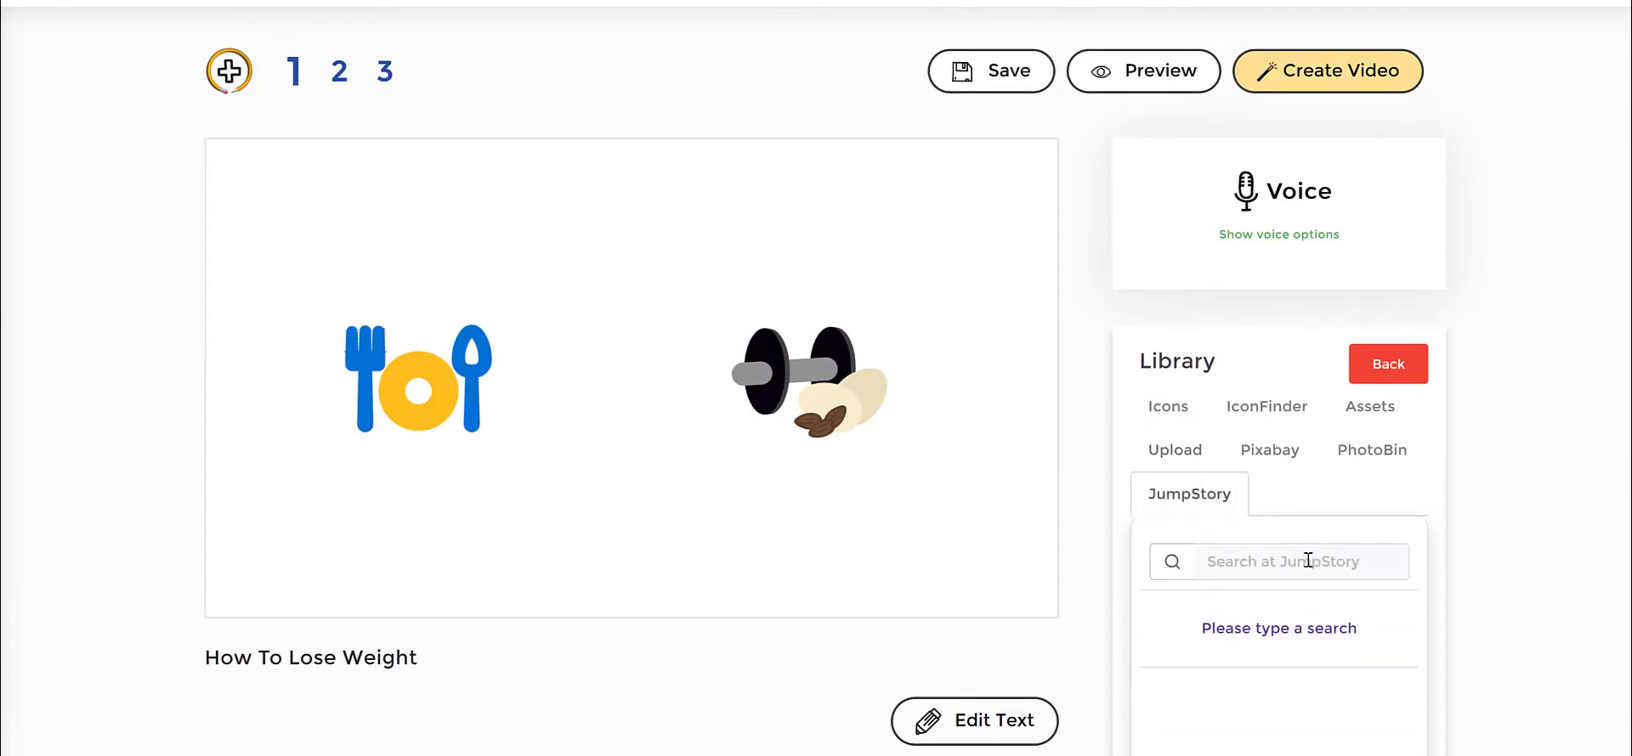
click(1308, 561)
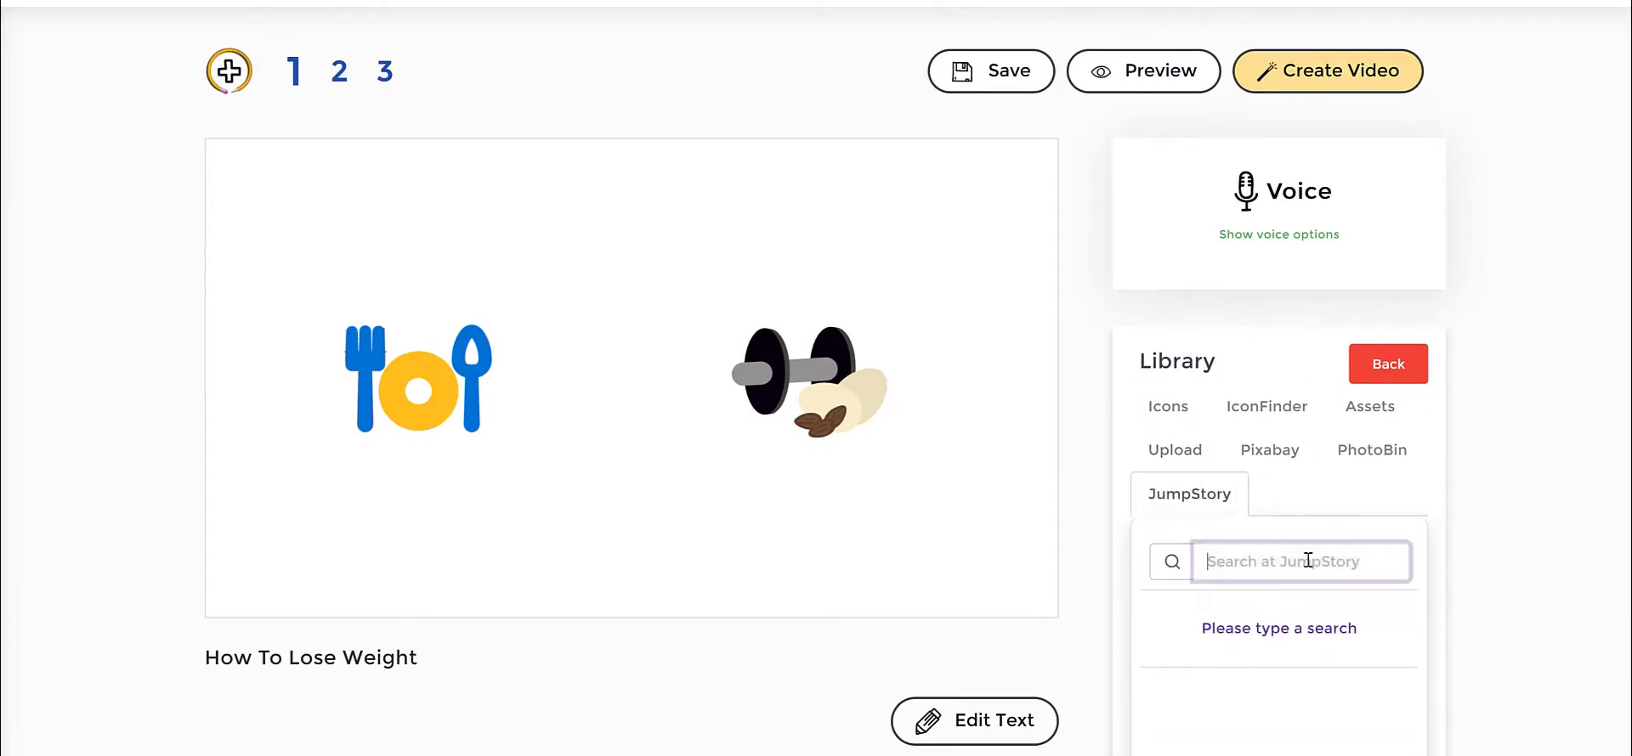
text(gym)
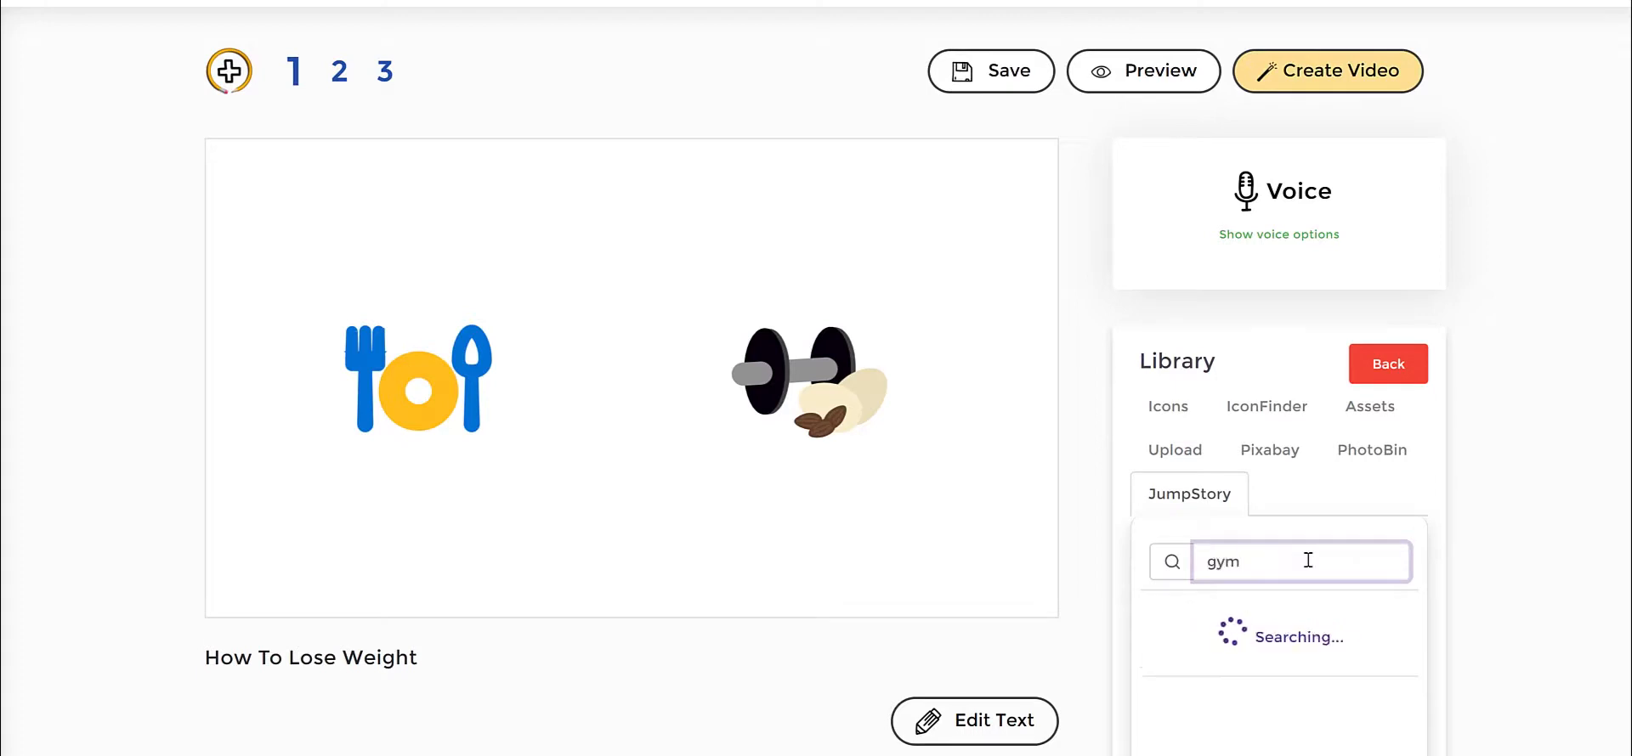
Step: Insert the colored GYM building icon and arrange it between the cutlery and dumbbell icons, shifting the dumbbell to the right
scroll(1334, 459, down, 3)
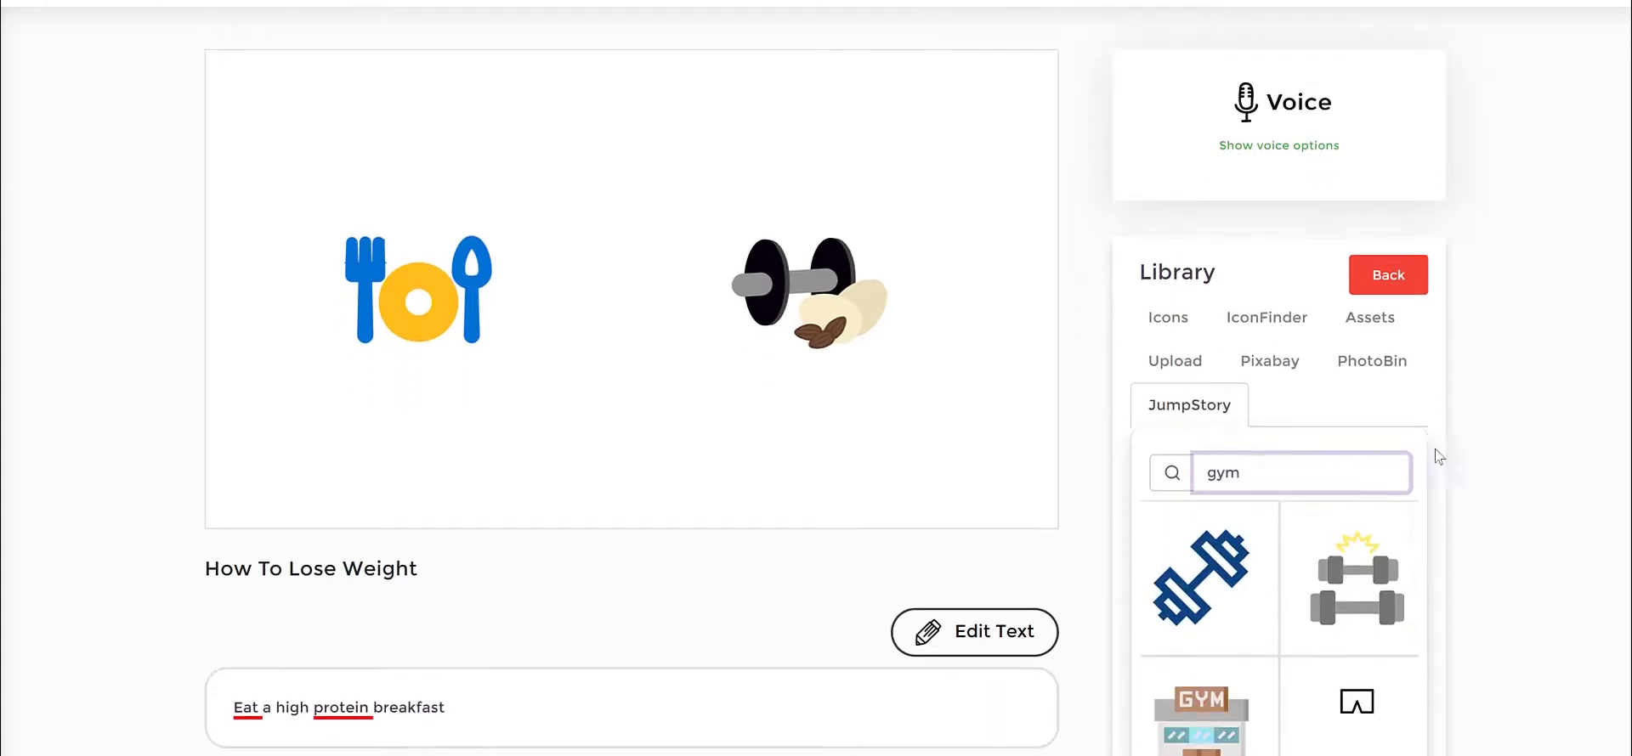
scroll(1334, 578, down, 3)
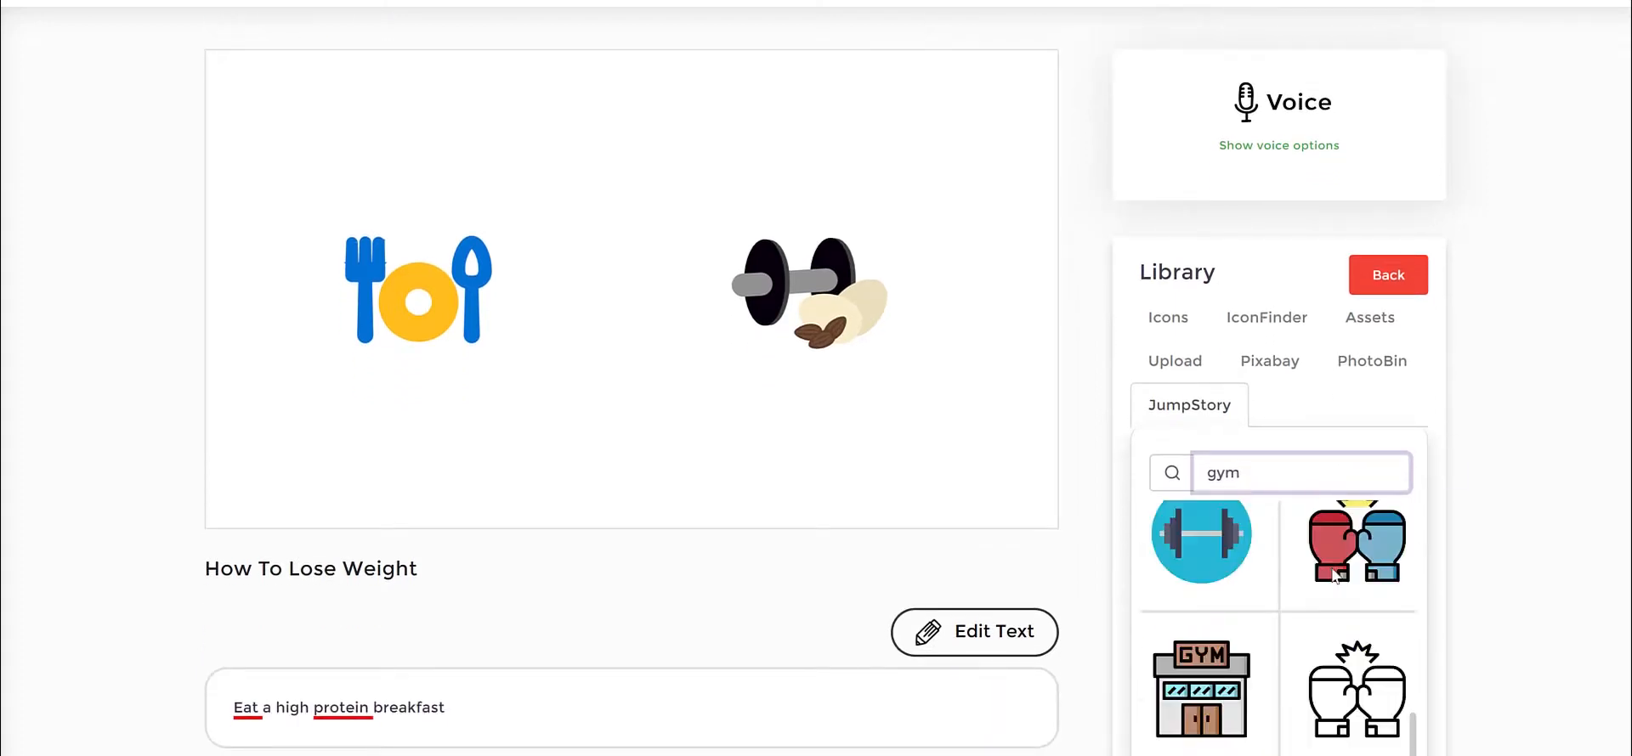
click(1220, 682)
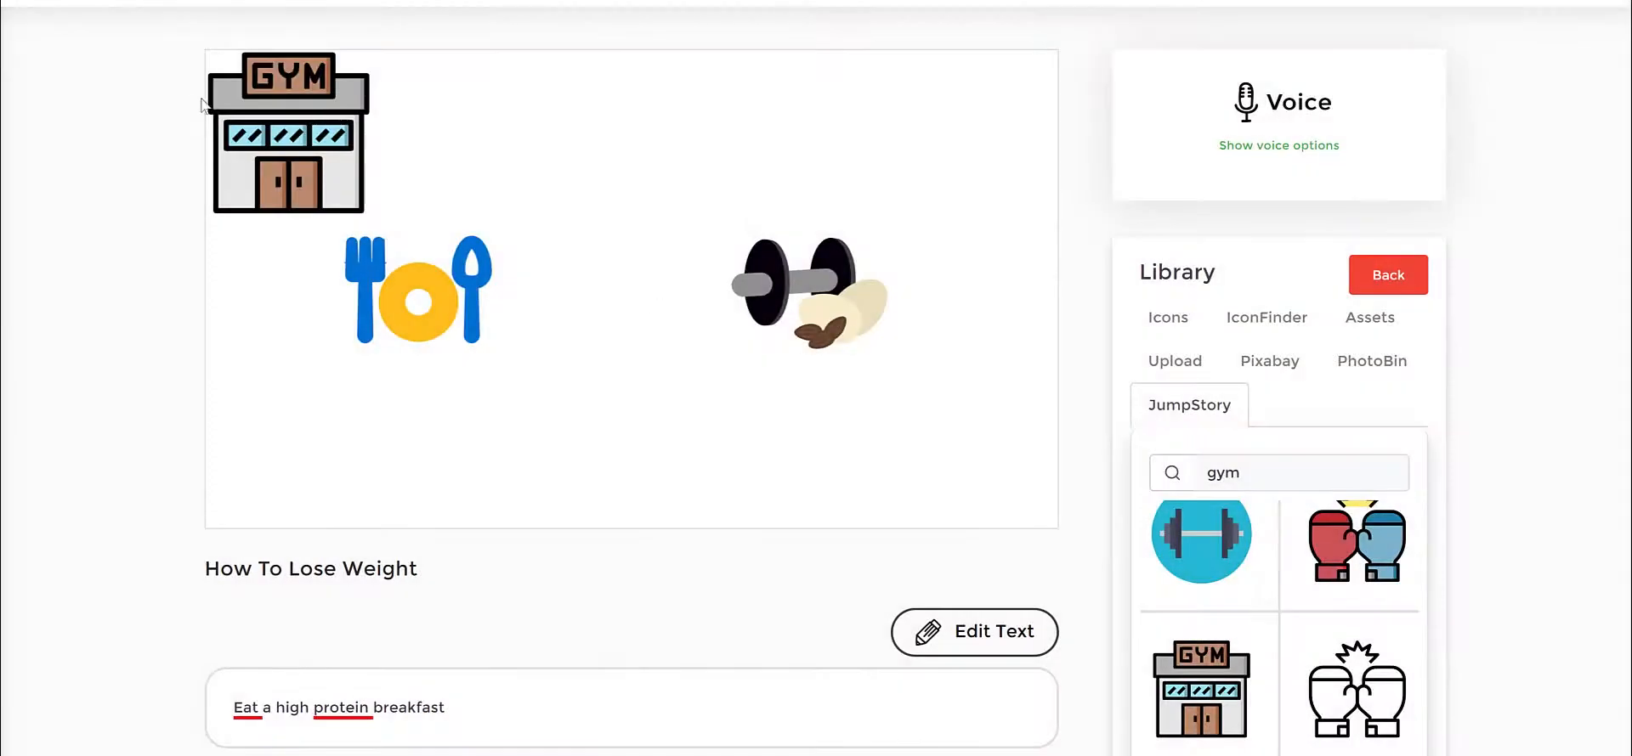
drag(285, 136, 614, 288)
drag(794, 286, 858, 278)
drag(615, 289, 653, 289)
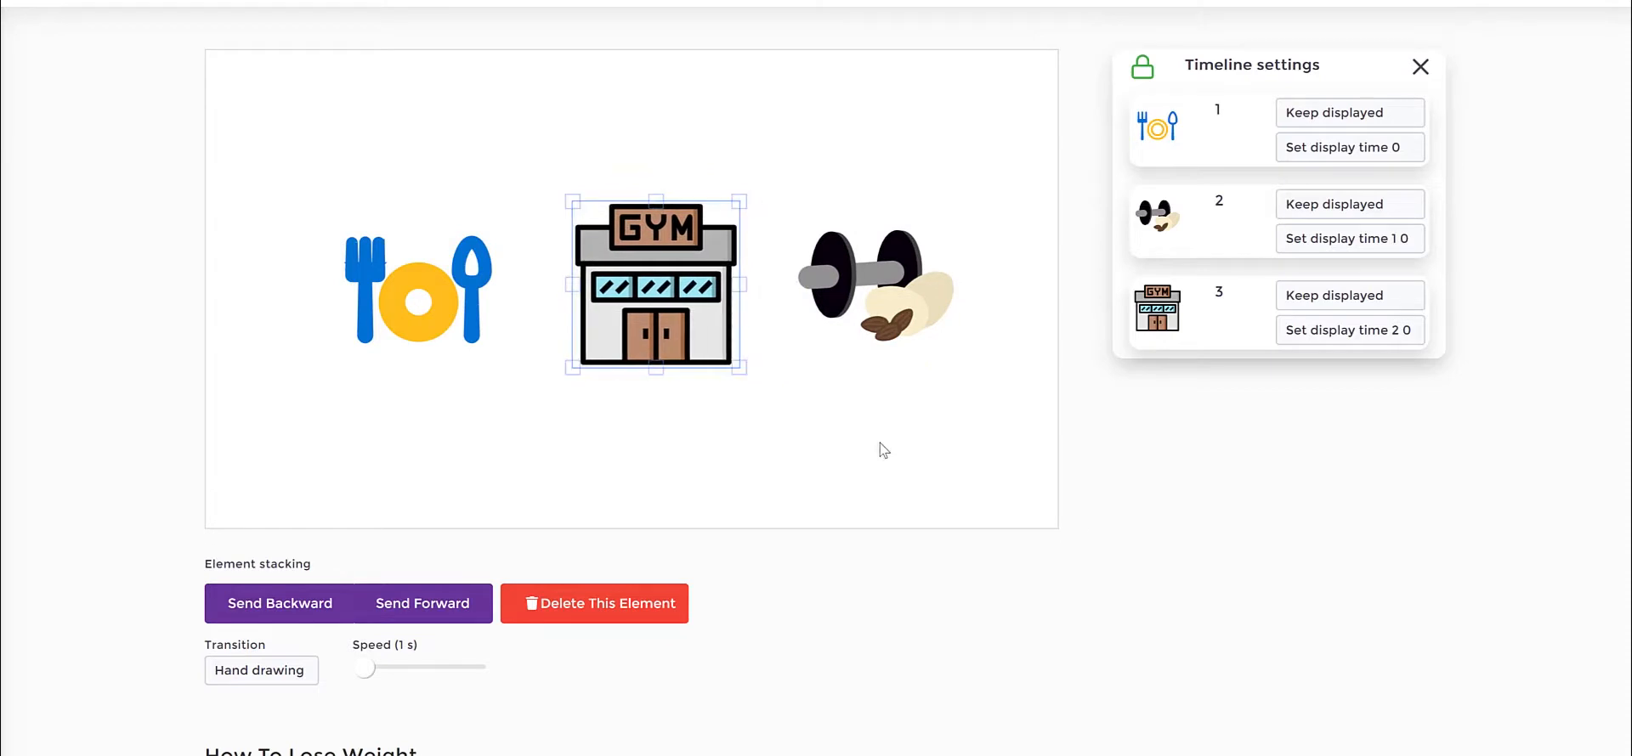
click(881, 451)
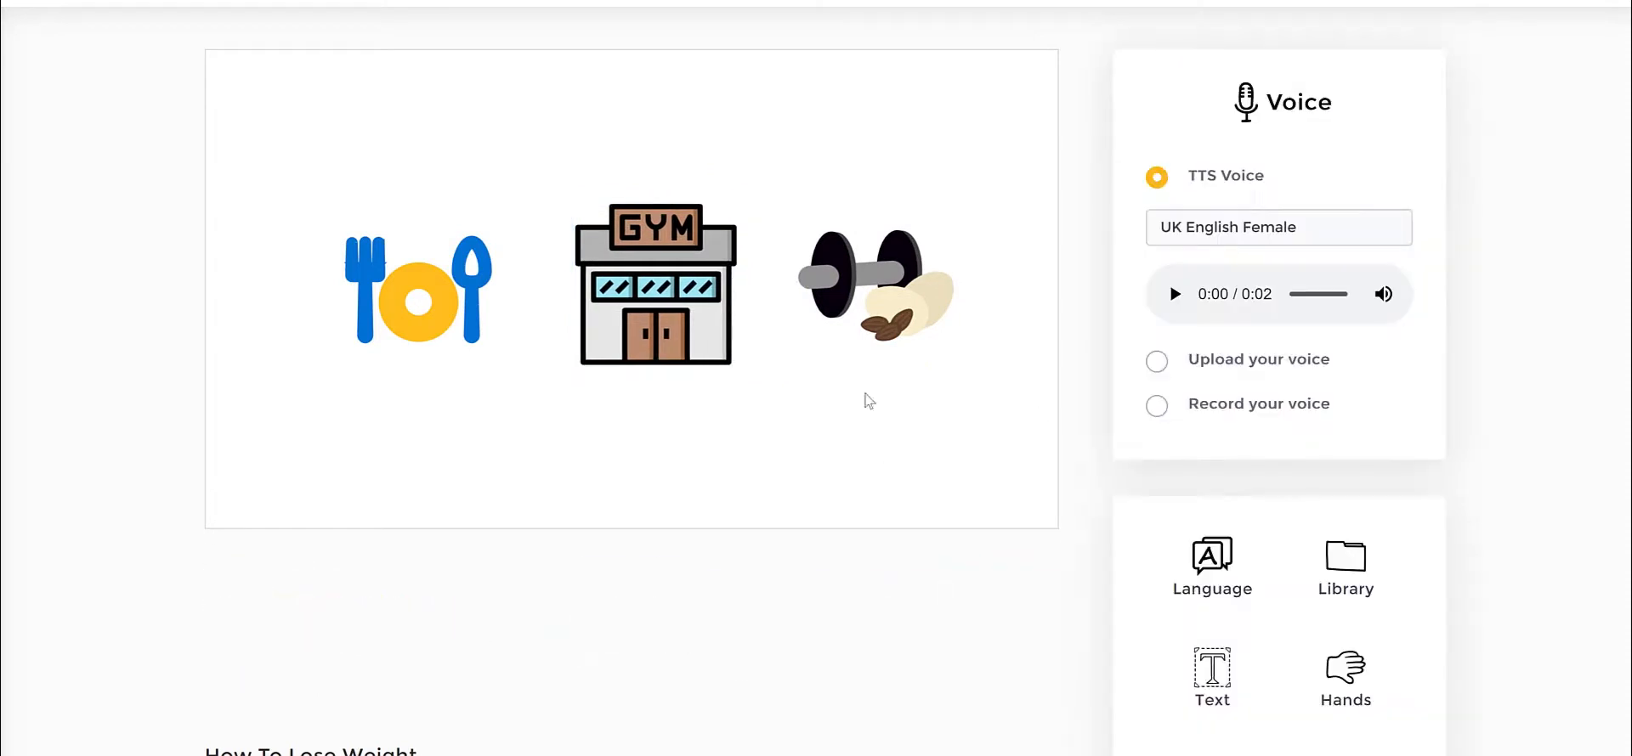
Step: Insert the text "How To Lose Weight" on slide 1 and position it below the gym building
click(1213, 679)
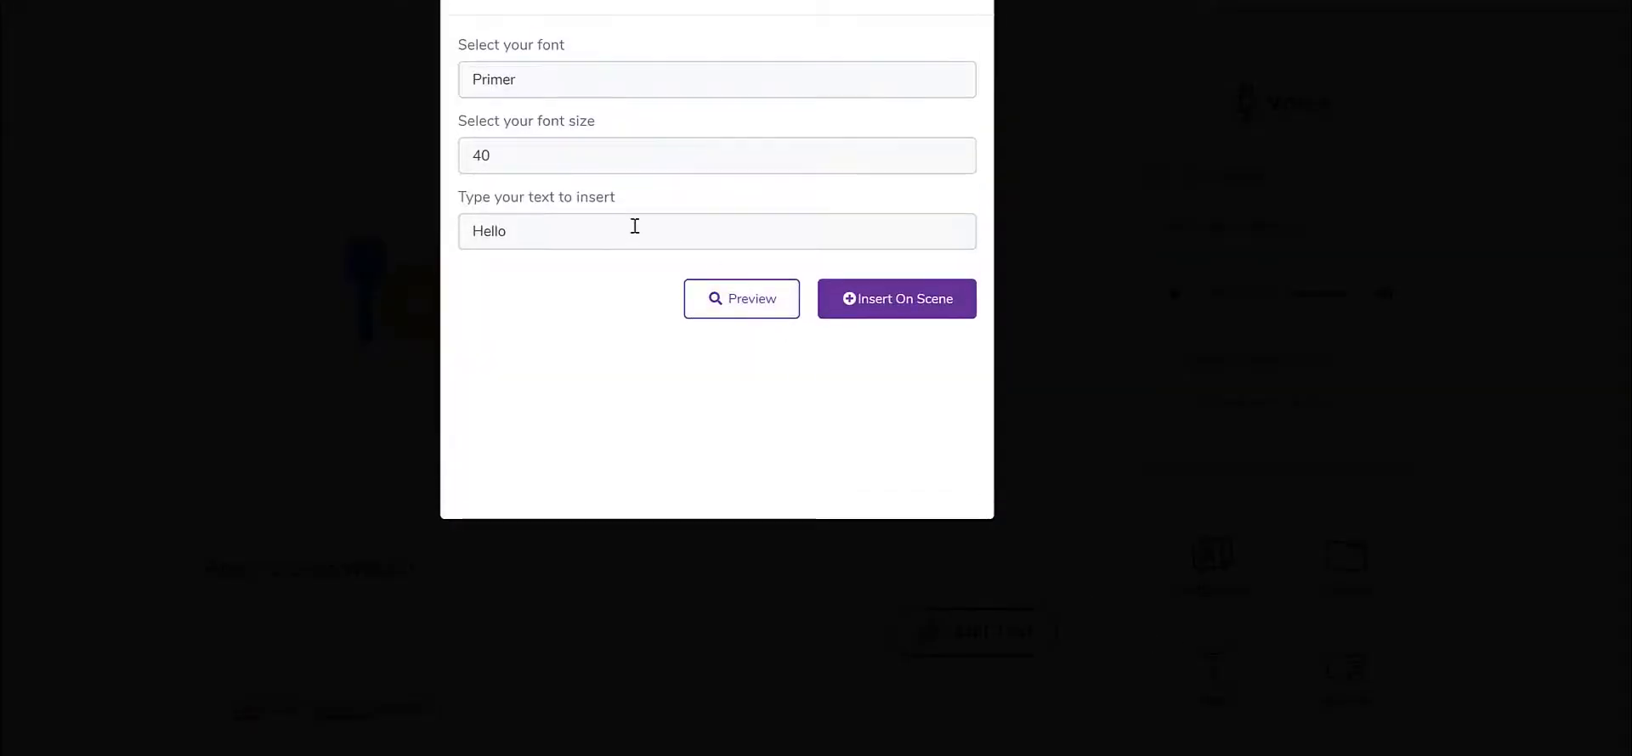
double_click(644, 233)
text(How OT)
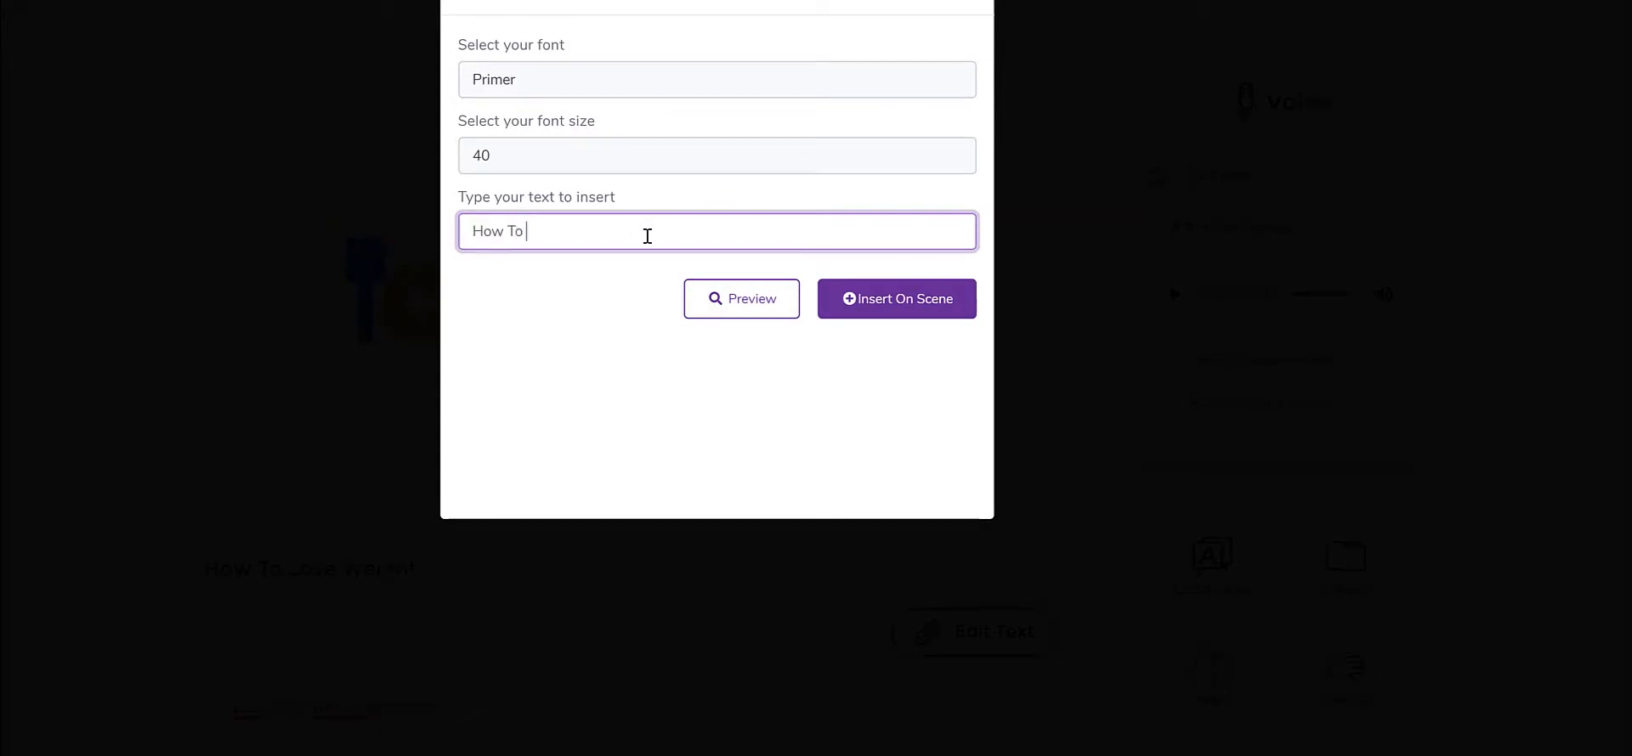
text( Lose Weight)
key(Return)
click(514, 423)
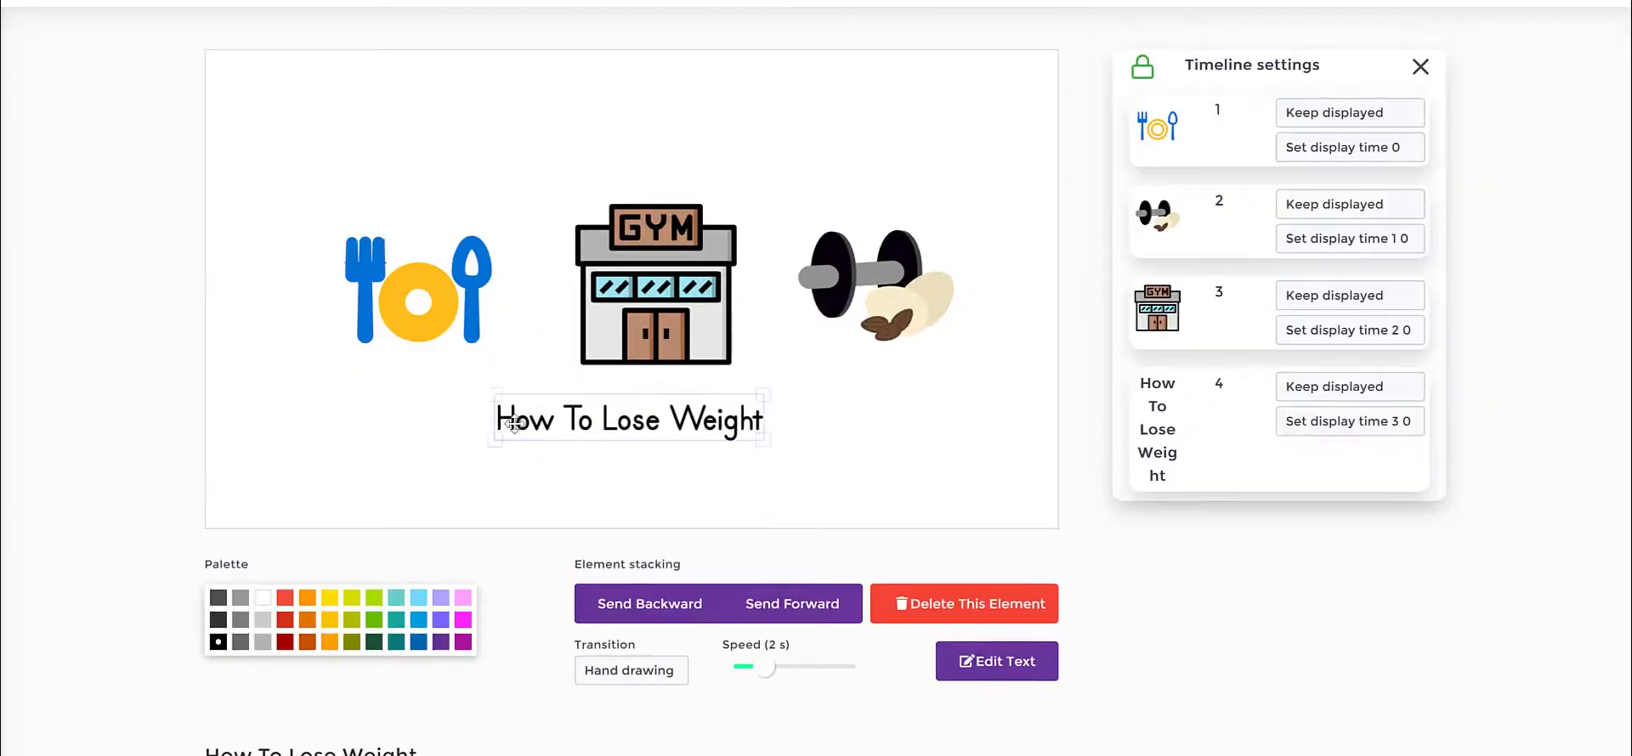
drag(515, 423, 535, 429)
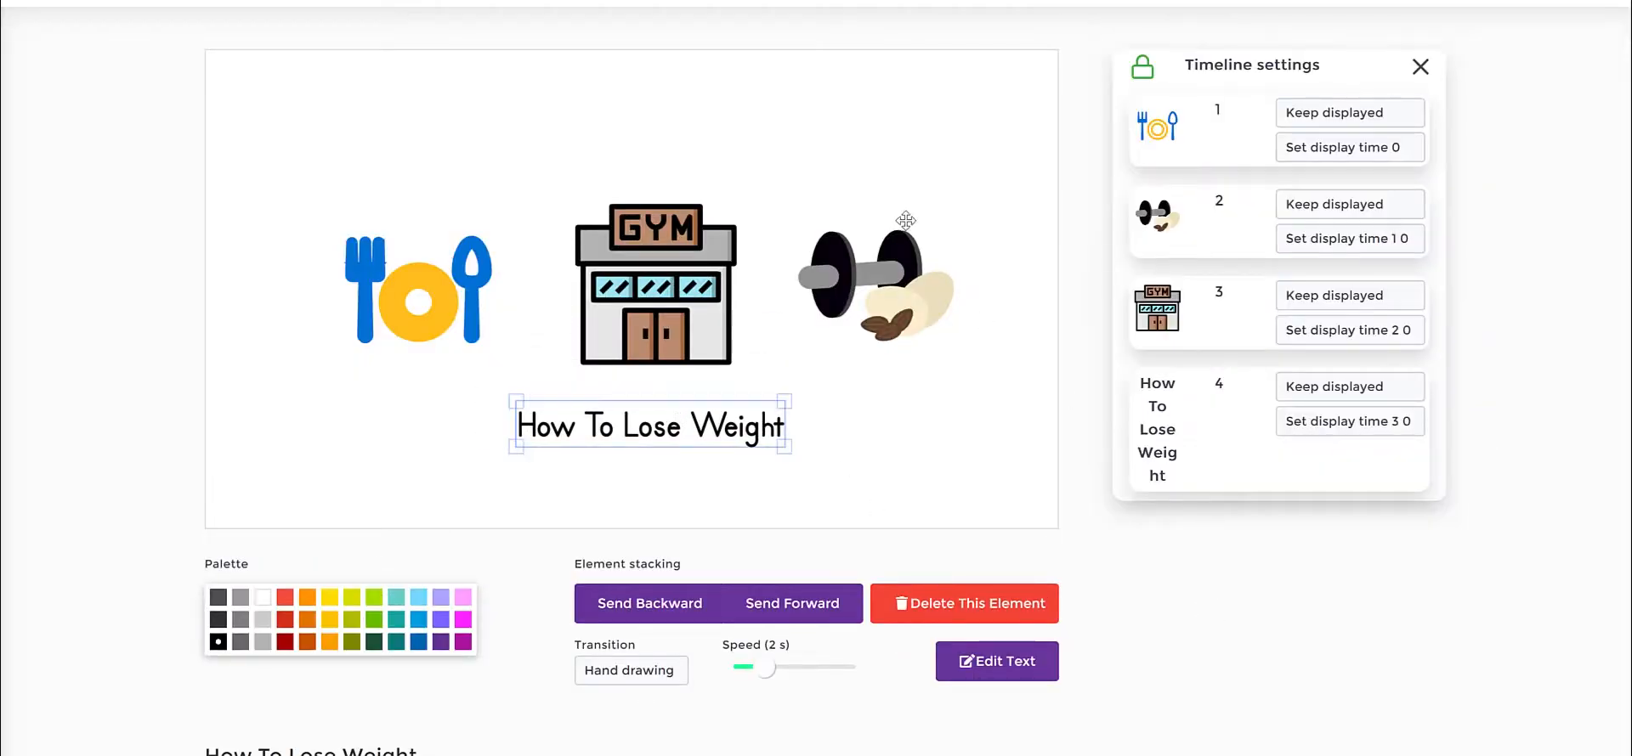
scroll(893, 189, up, 2)
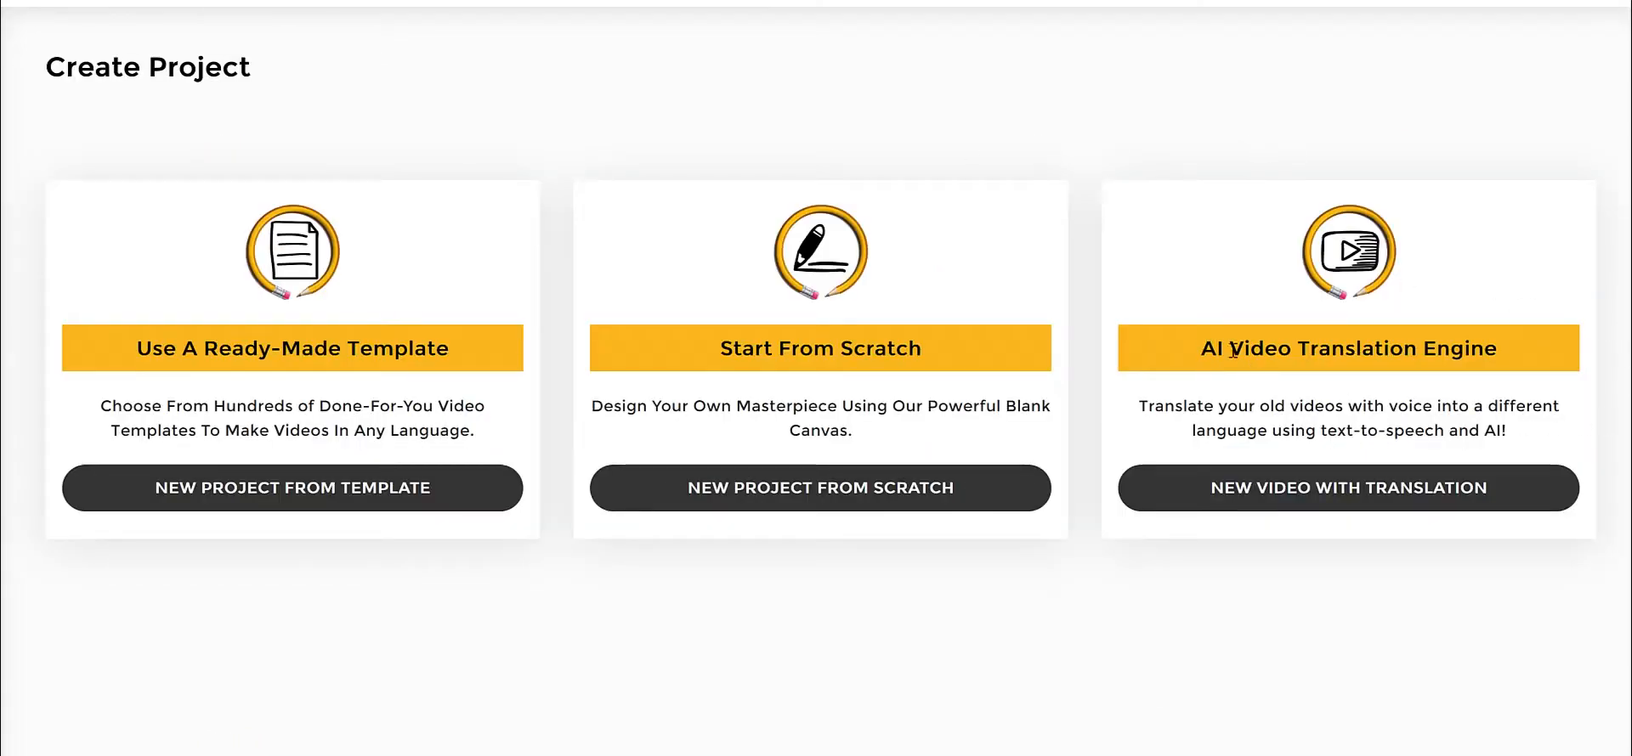
Step: Start a new video project with the AI Video Translation Engine
drag(1218, 350, 1592, 361)
click(1542, 361)
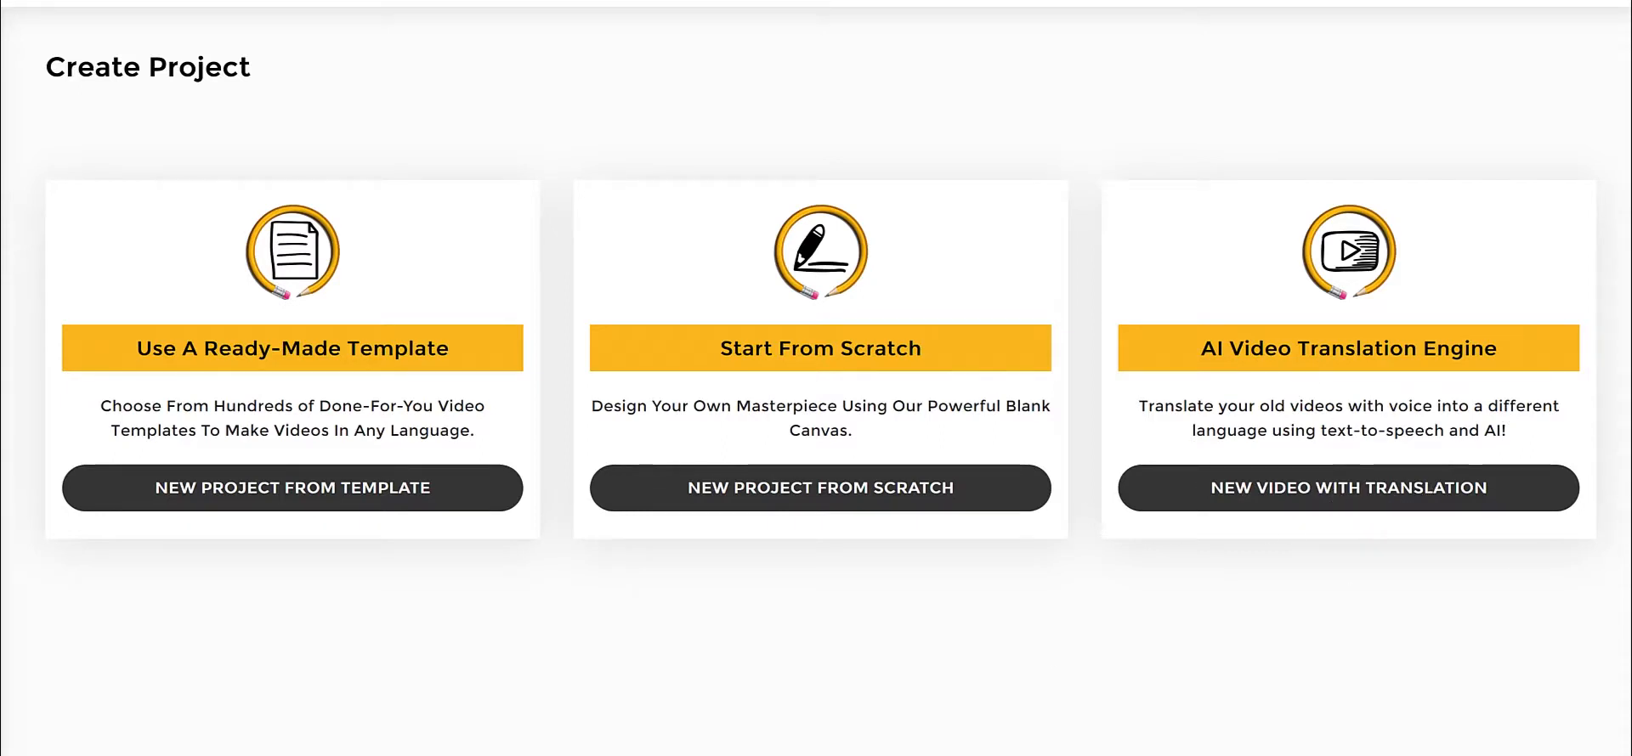
drag(1205, 344, 1509, 350)
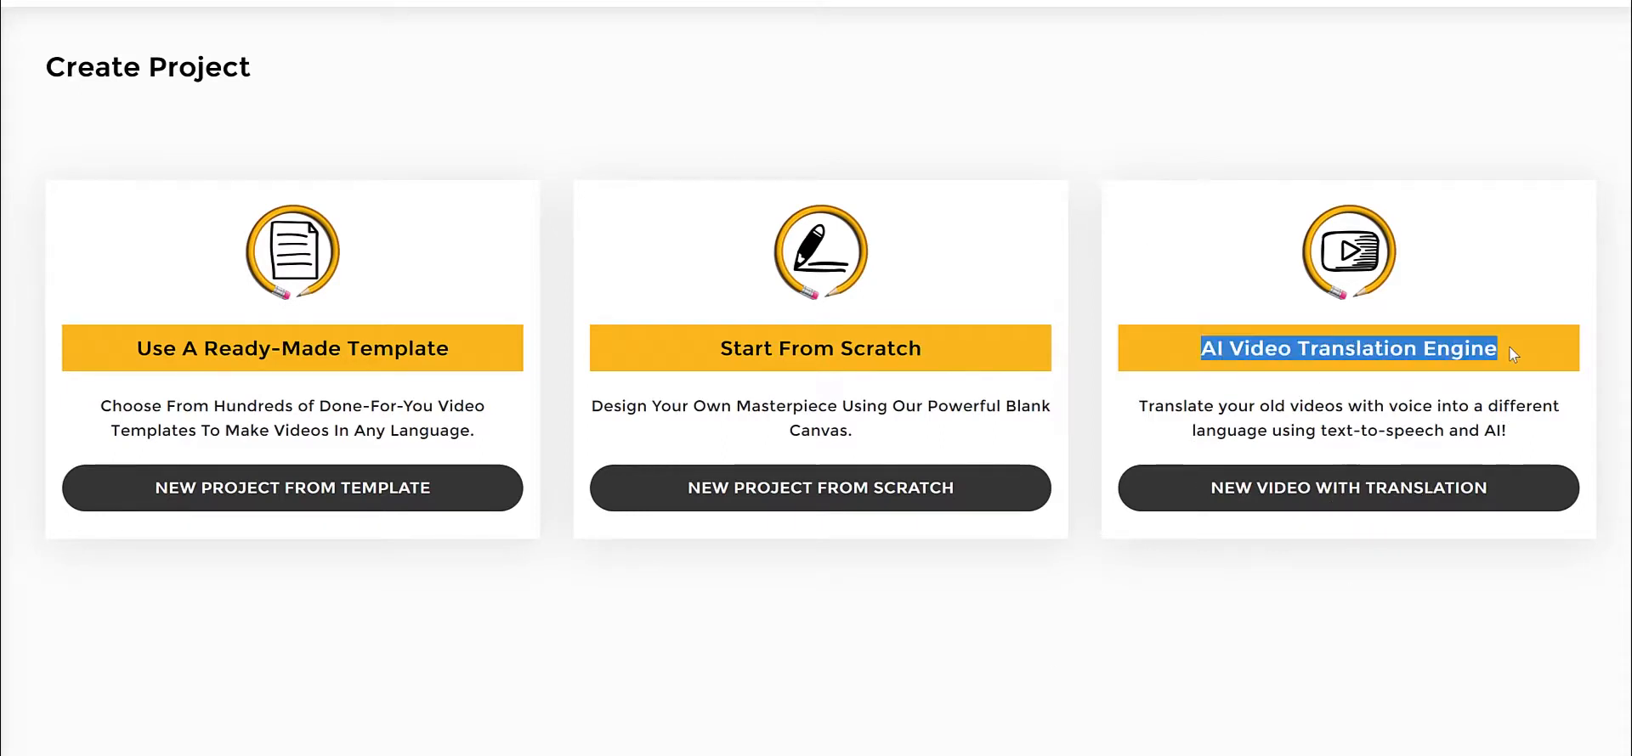
click(1509, 350)
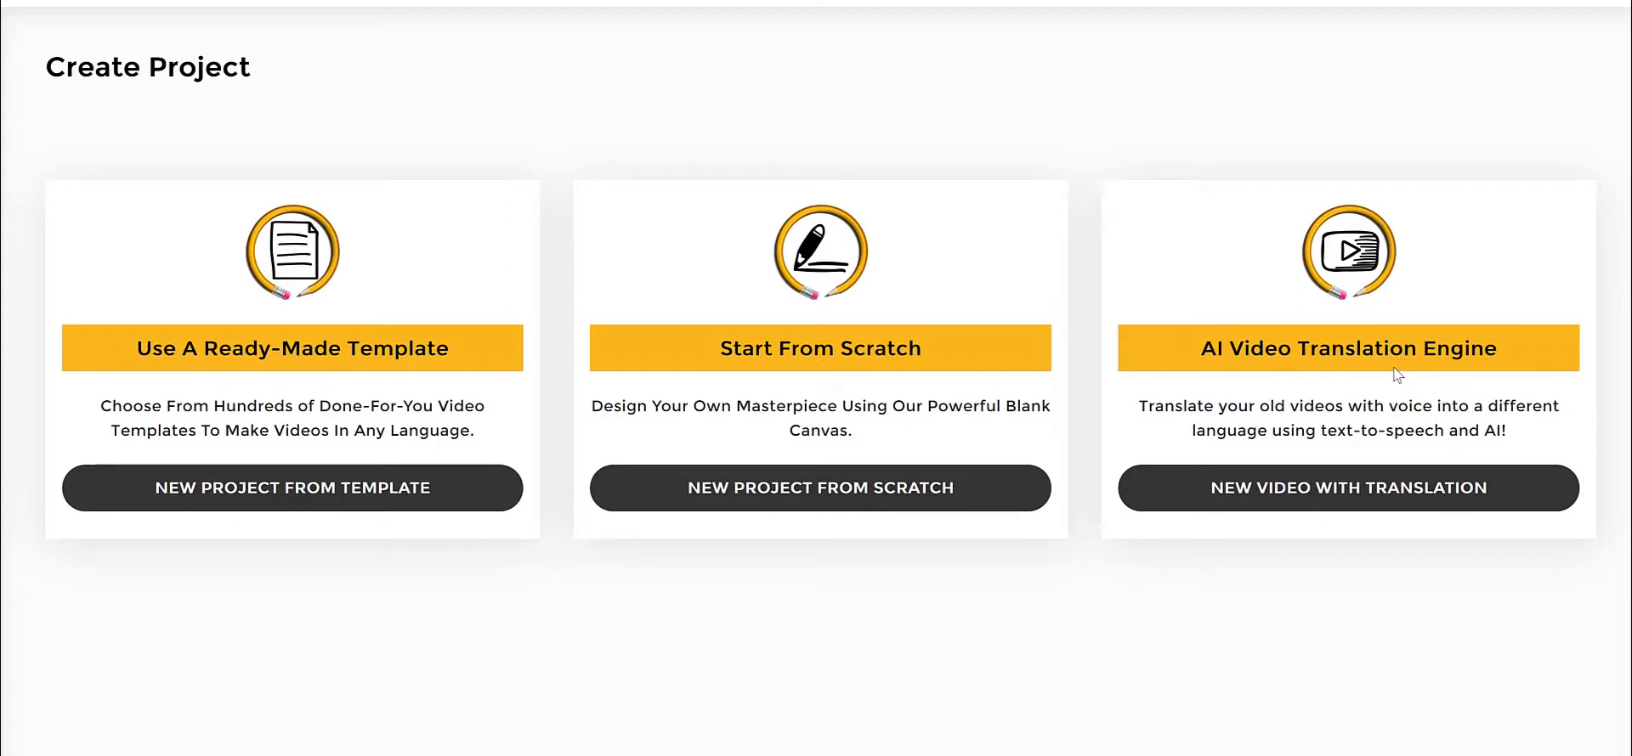
click(1380, 505)
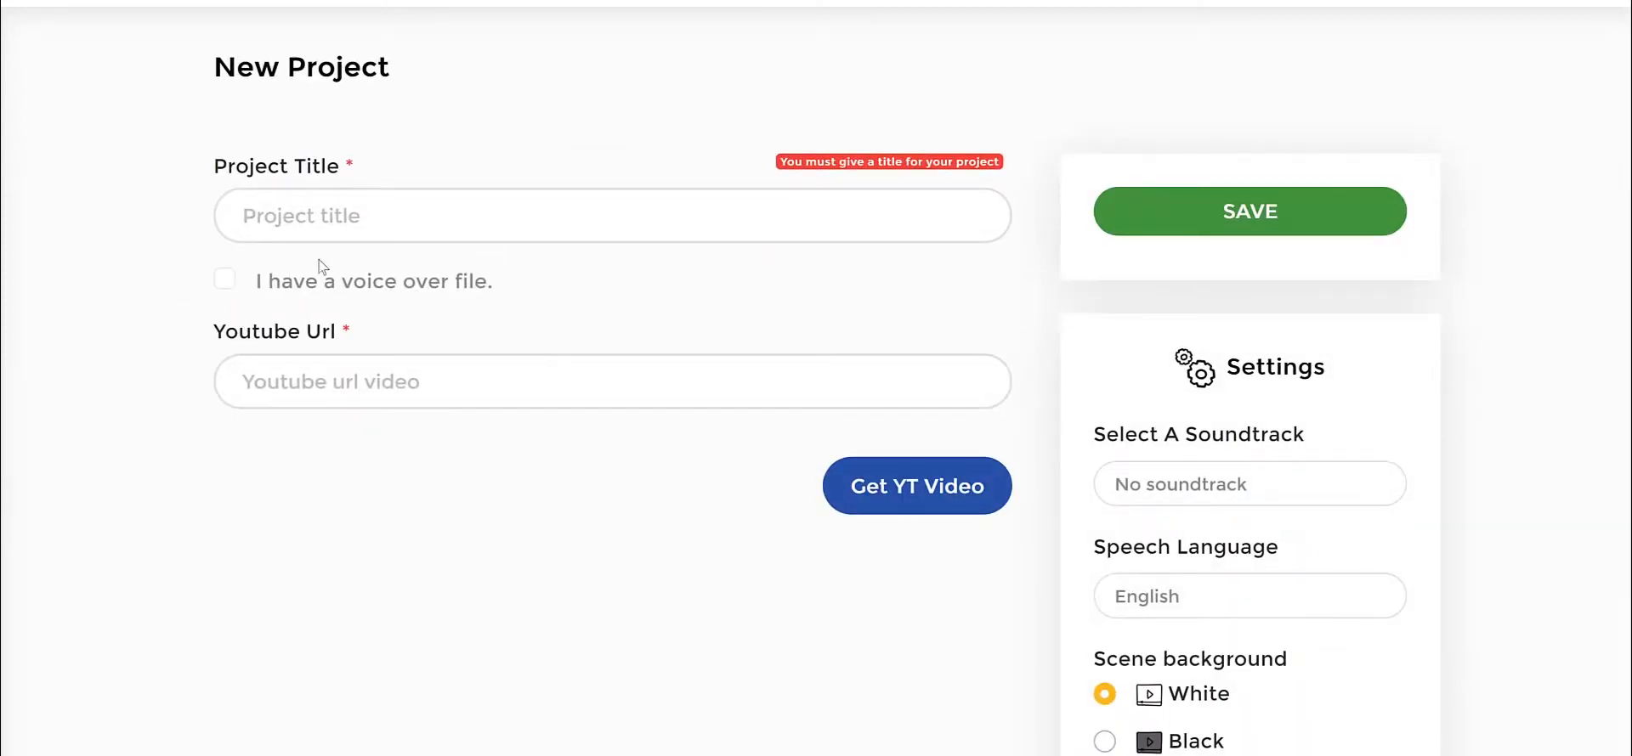
Step: Title the translation project "How To Eat Healthy On A Budget"
click(386, 219)
text(How To Eay)
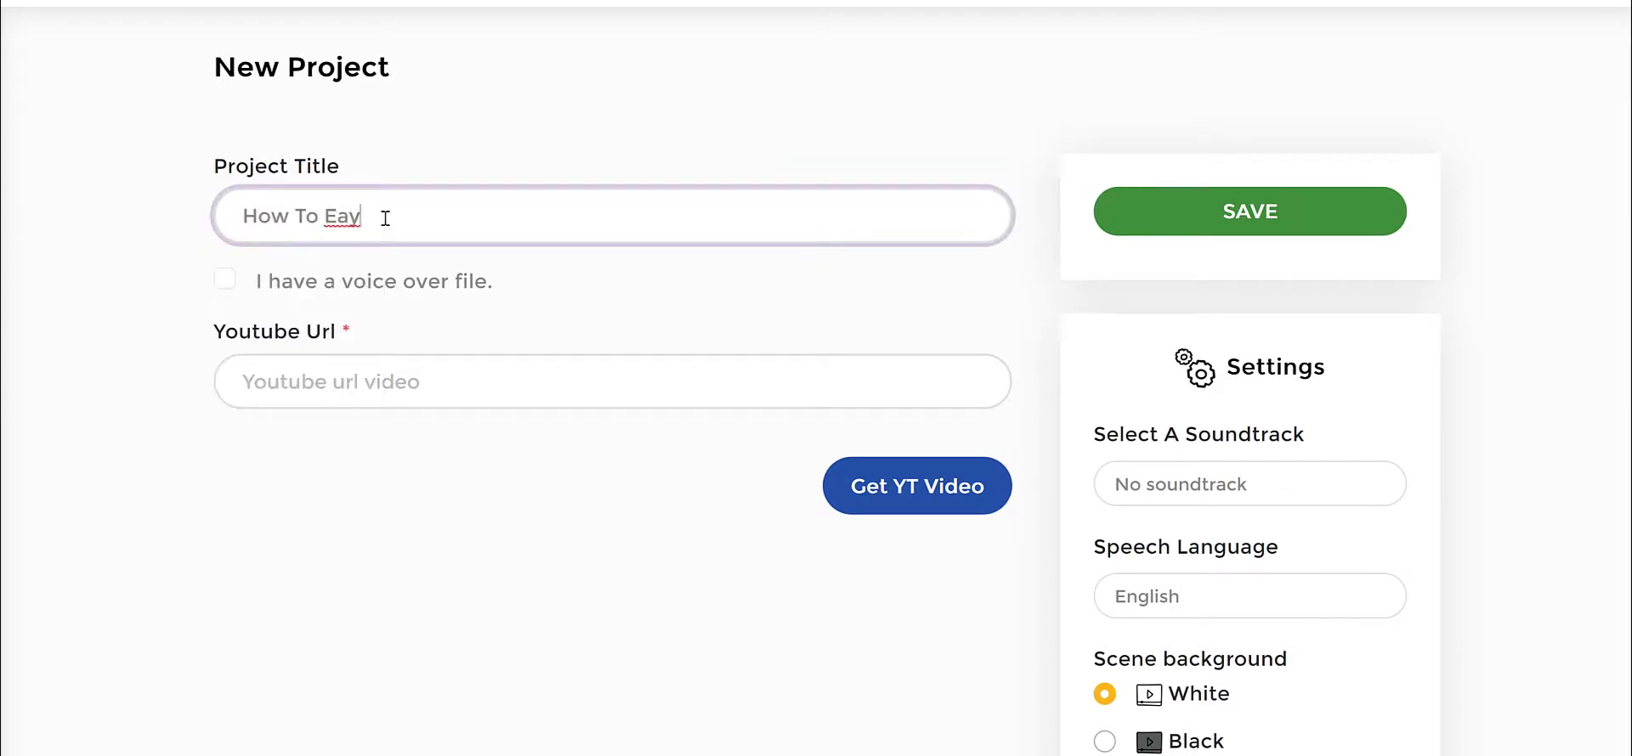
key(BackSpace)
text(T)
text( Healthy)
text( For)
text( Budget)
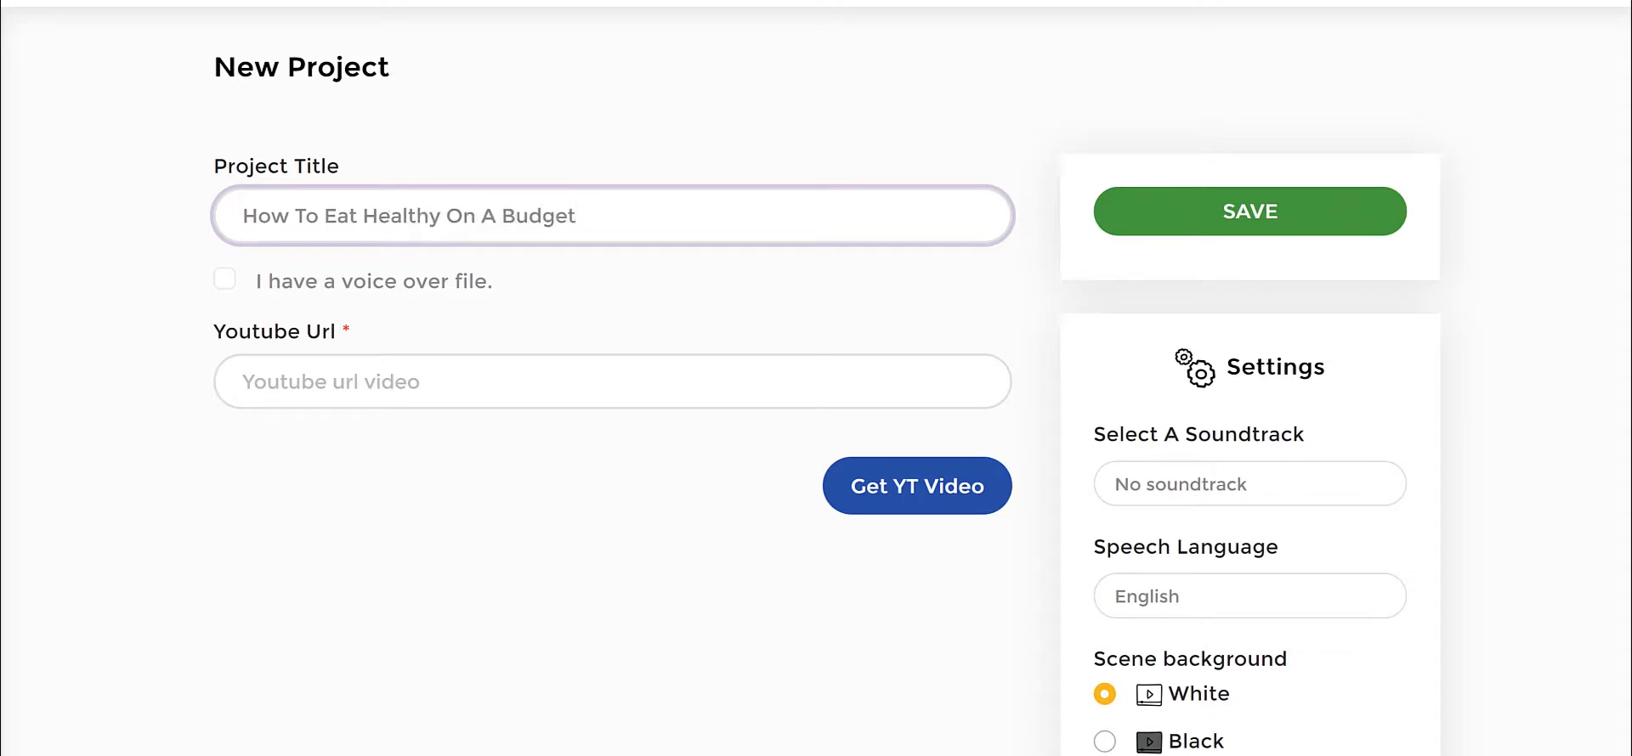
key(Tab)
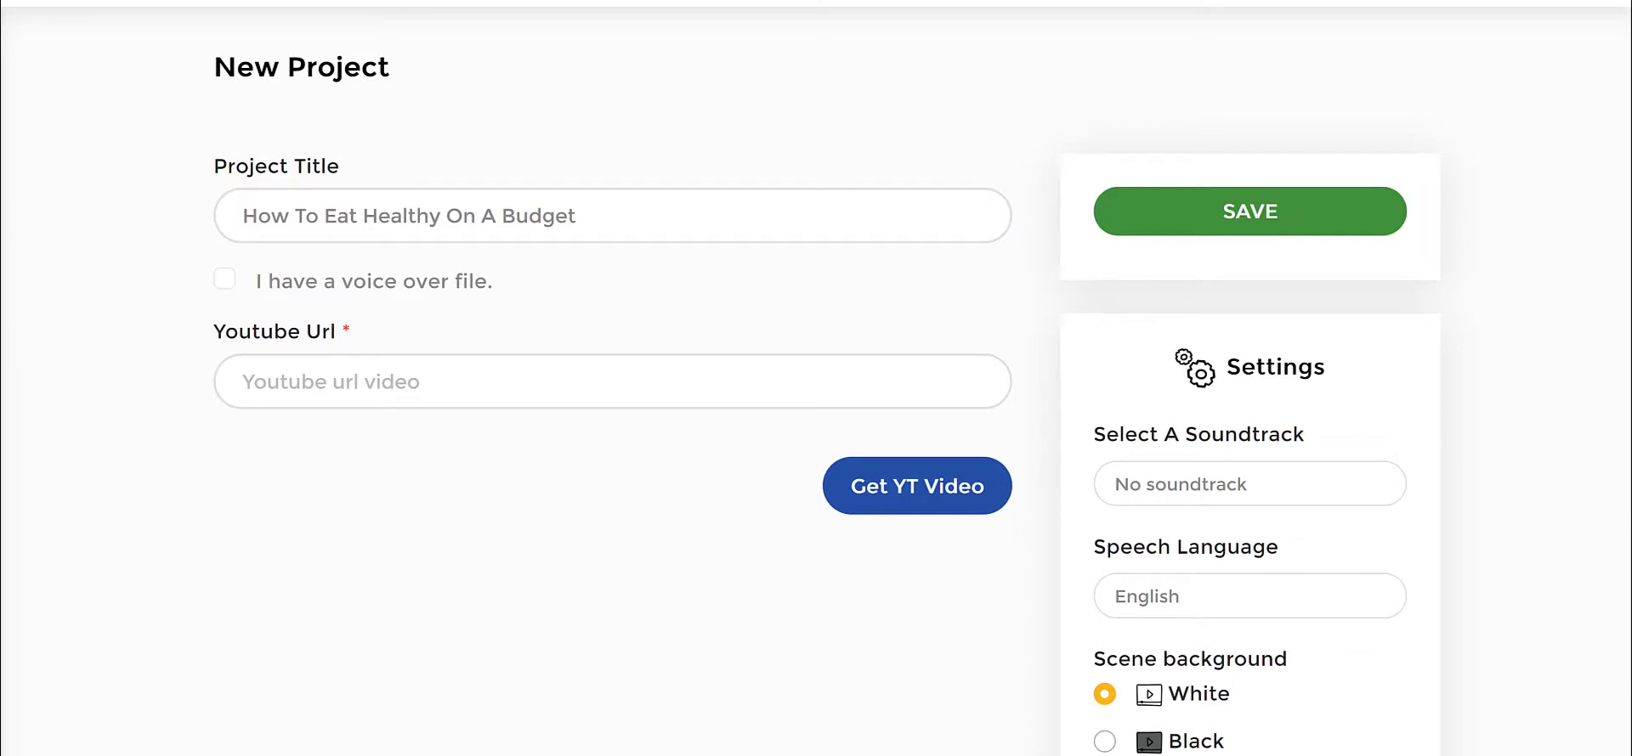
click(527, 378)
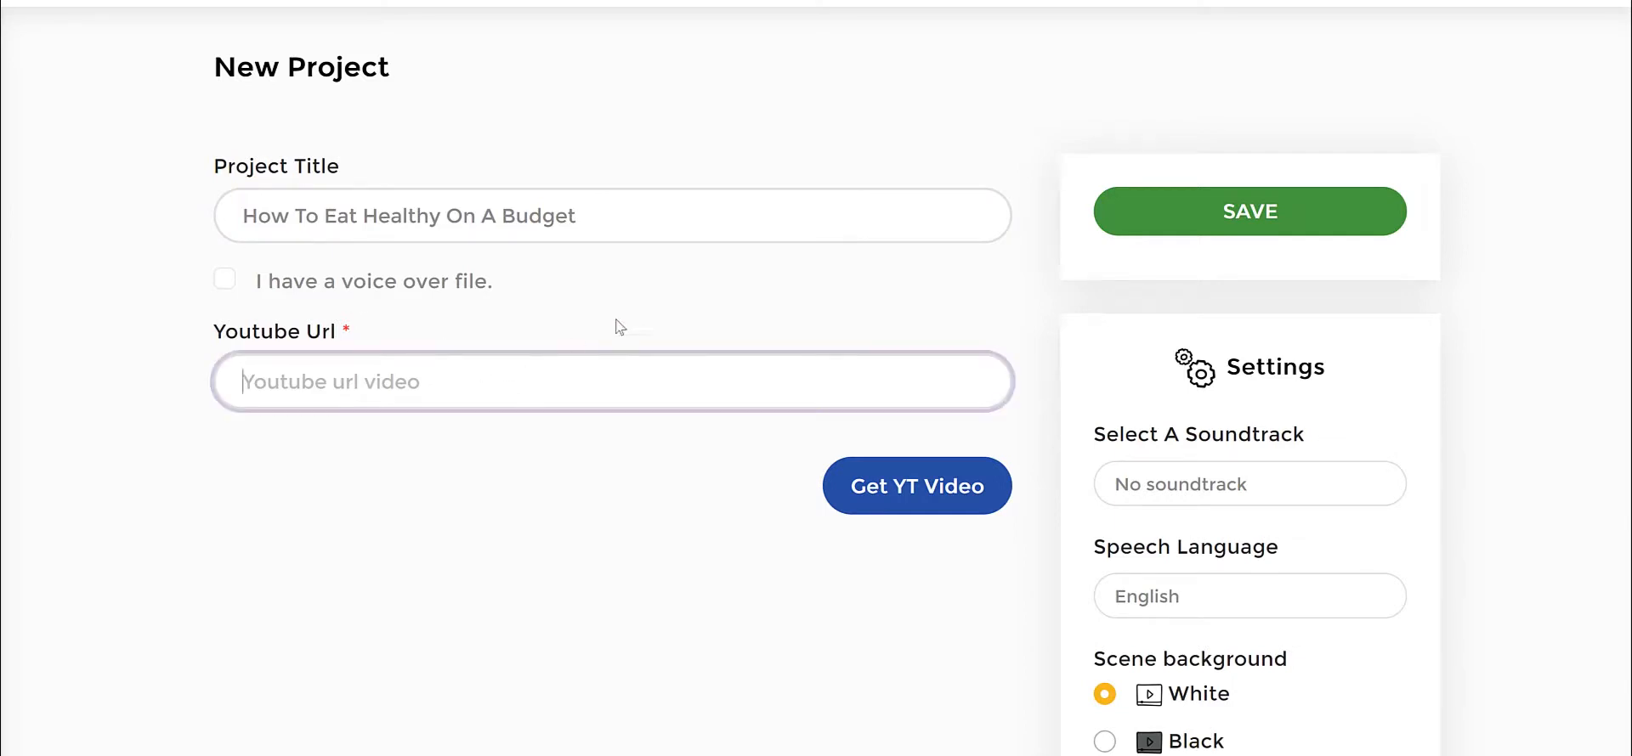
text(https://www.youtube.com/watch?v=A0aICSsoIlw)
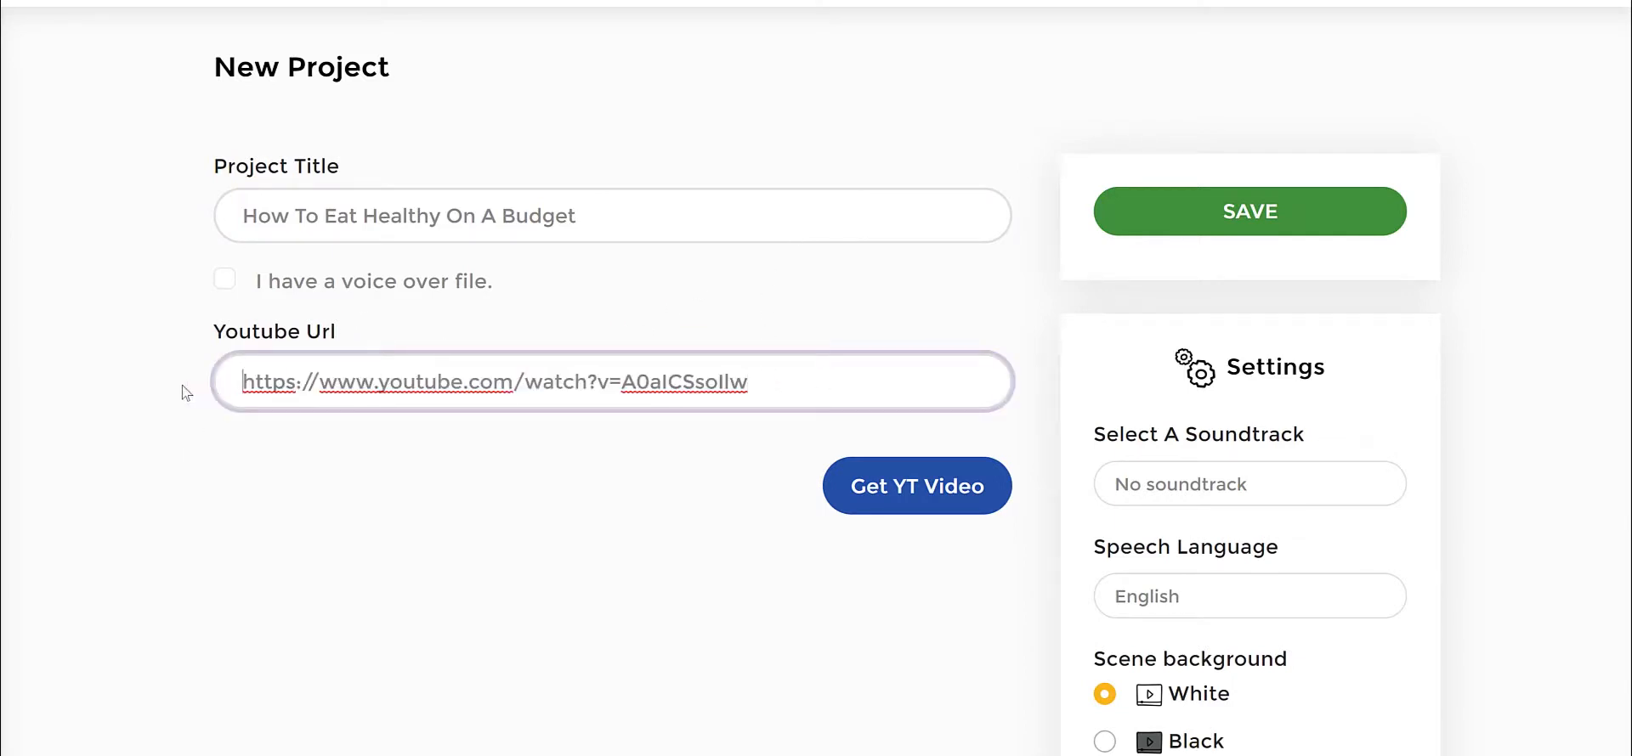
click(662, 225)
click(681, 477)
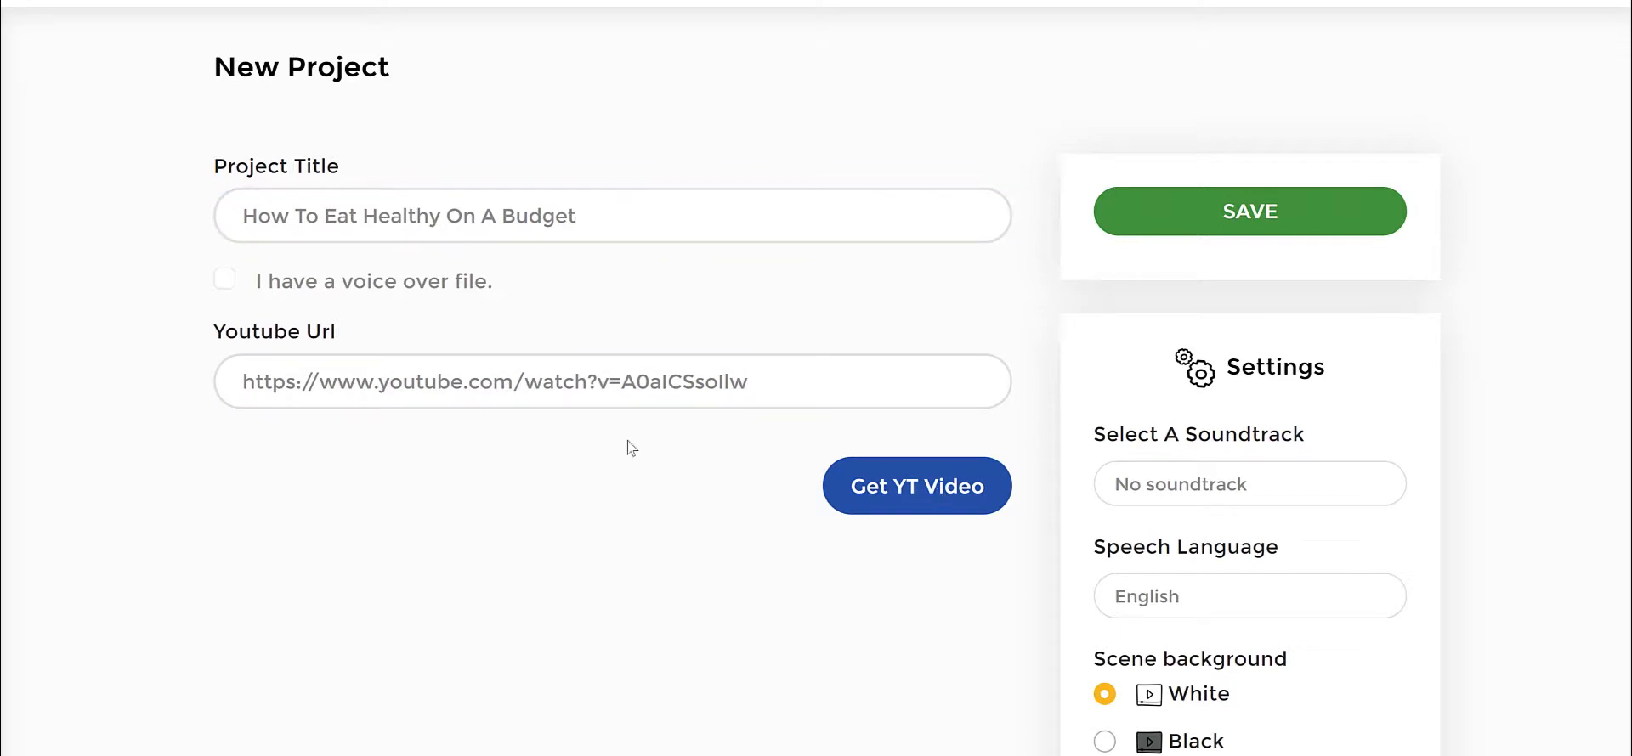
Step: Set the project's scene background to Black and its icon type to Black Icon
scroll(1456, 407, down, 2)
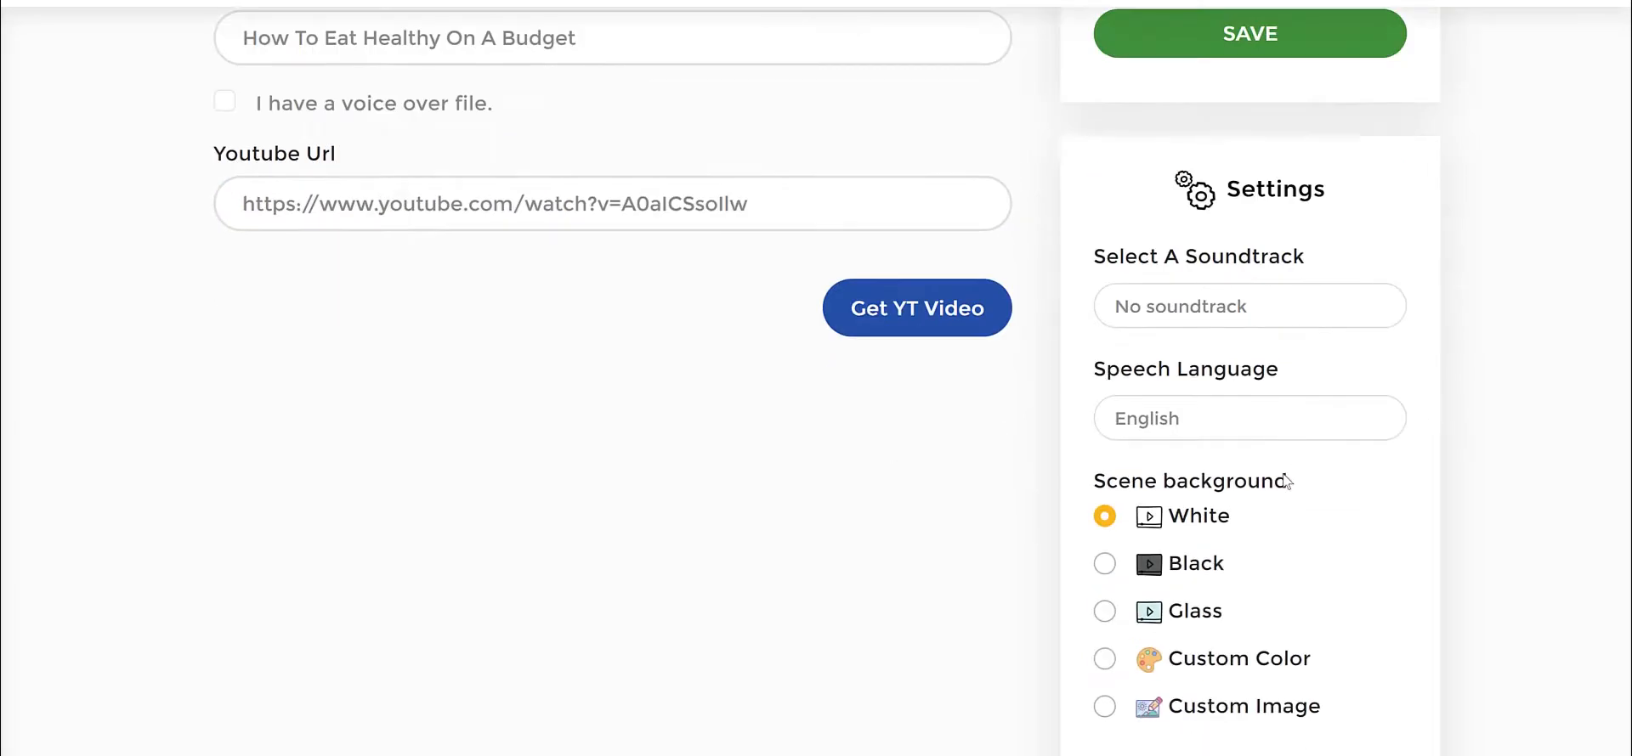
scroll(1275, 459, down, 2)
scroll(1419, 302, down, 3)
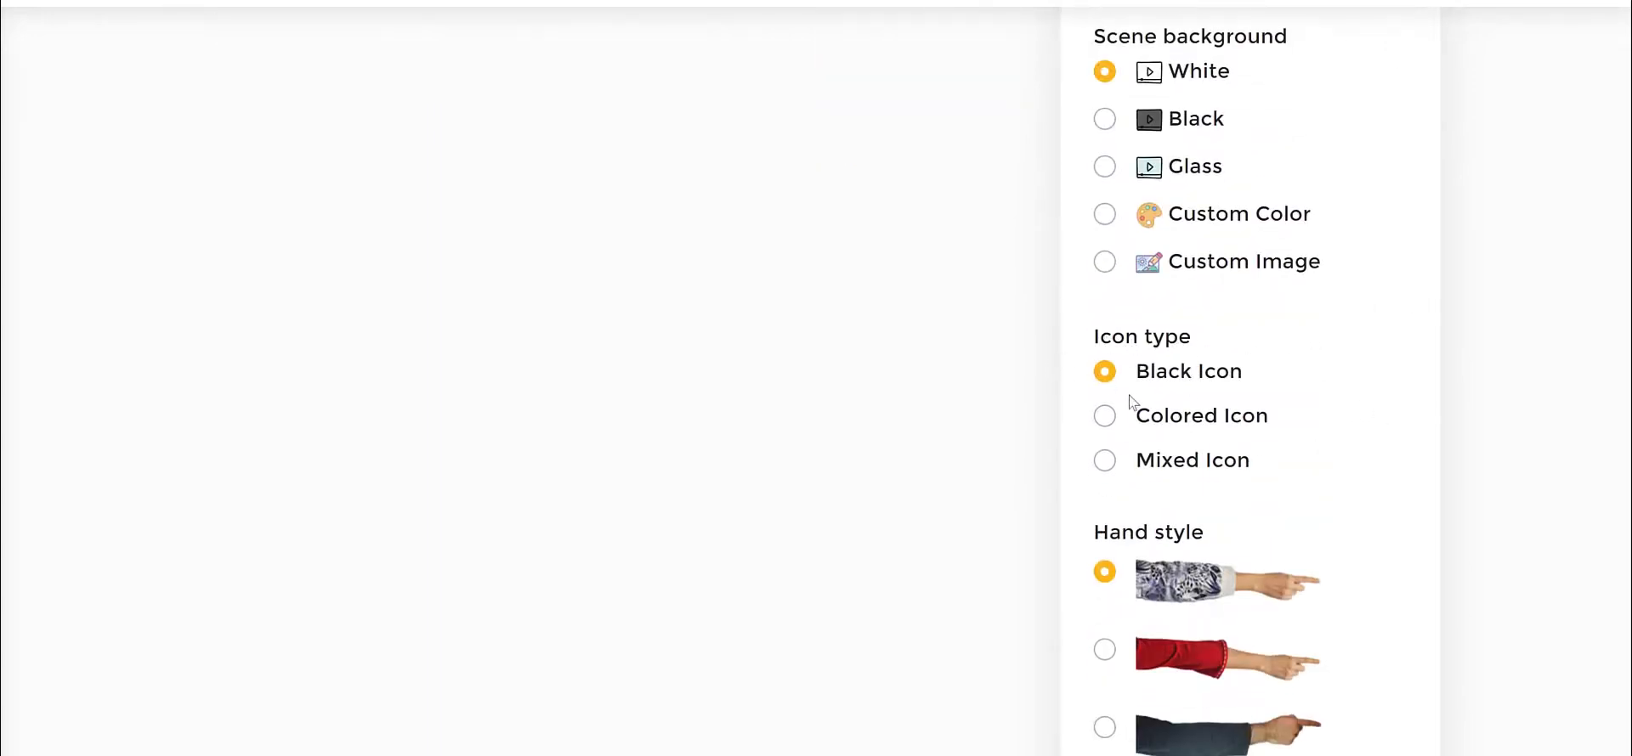
click(1104, 371)
click(1105, 119)
scroll(1465, 207, down, 5)
scroll(1461, 240, up, 3)
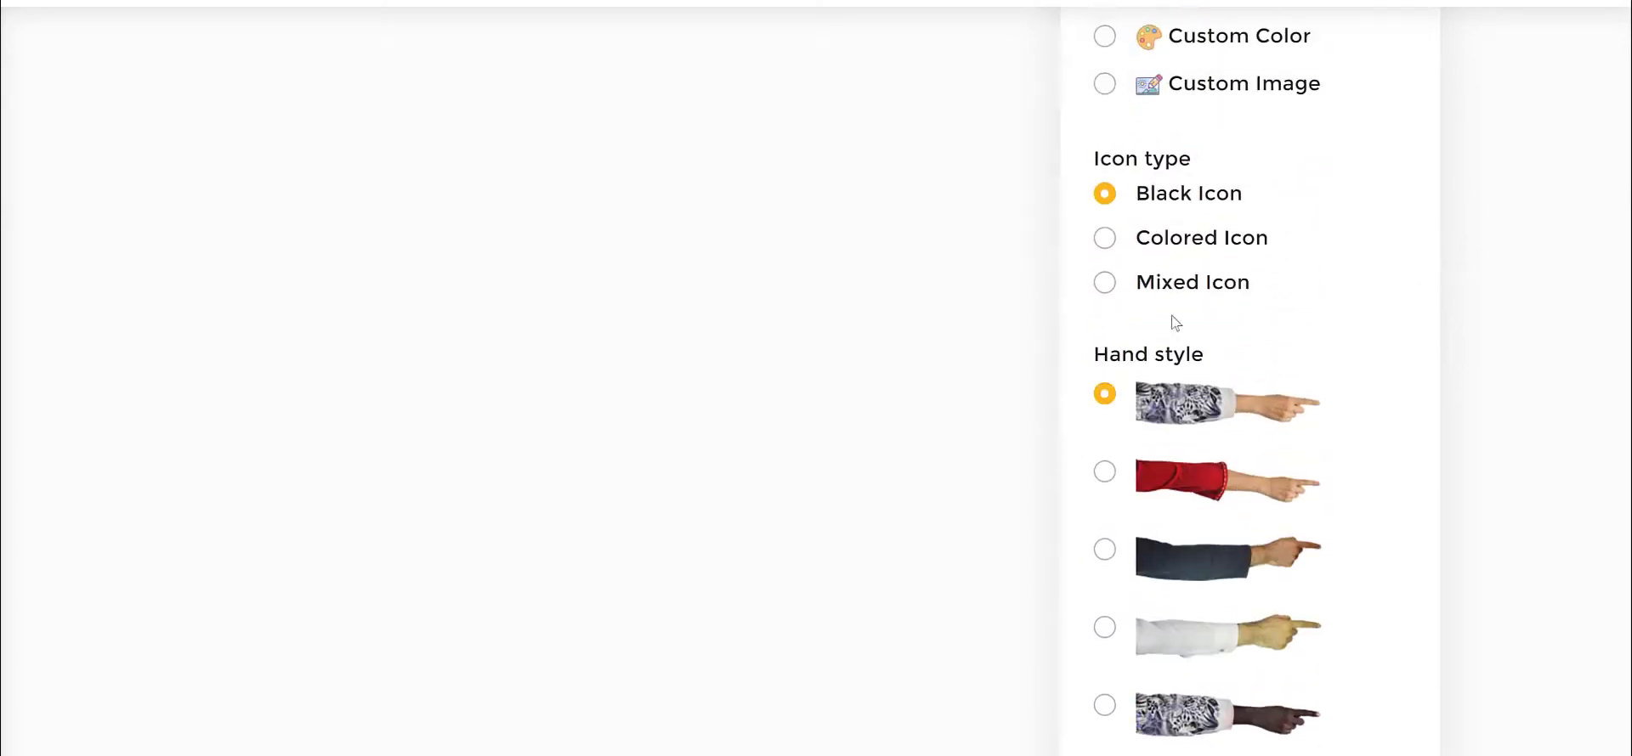
scroll(1462, 429, up, 8)
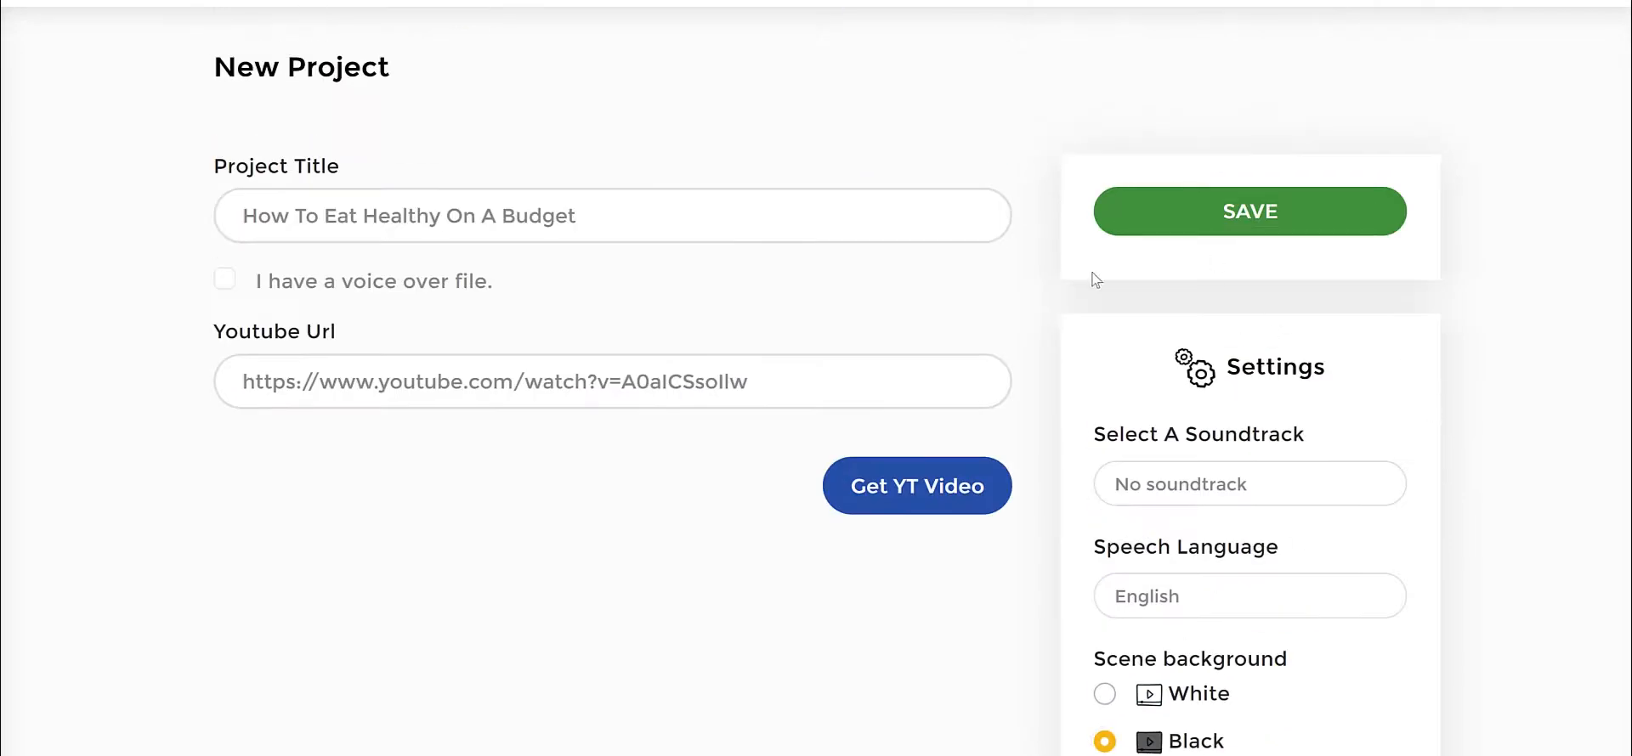
Step: Fetch the YouTube video's transcript into the project's slides and read through the slide scripts
click(949, 497)
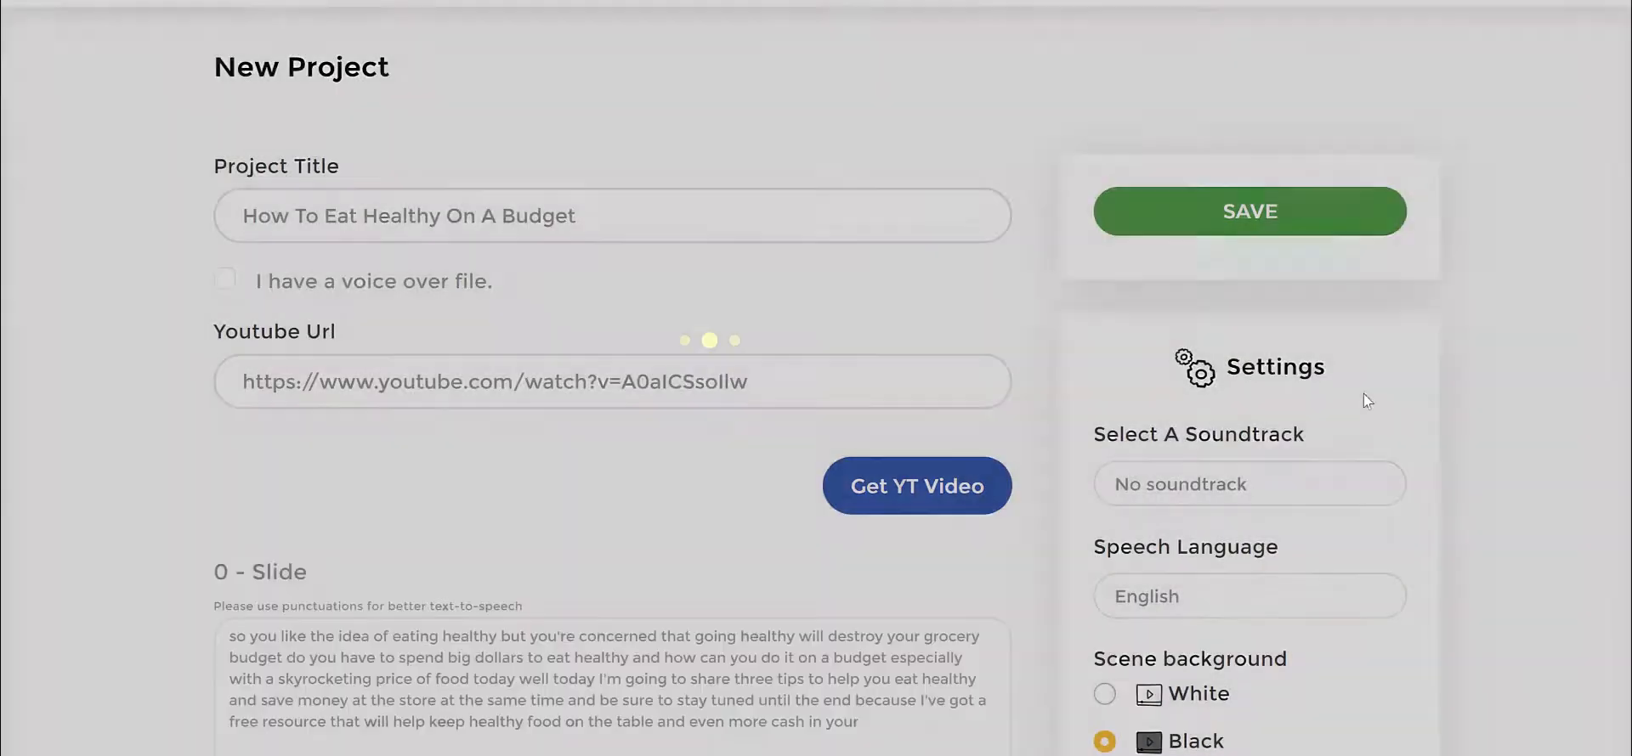
scroll(969, 378, down, 2)
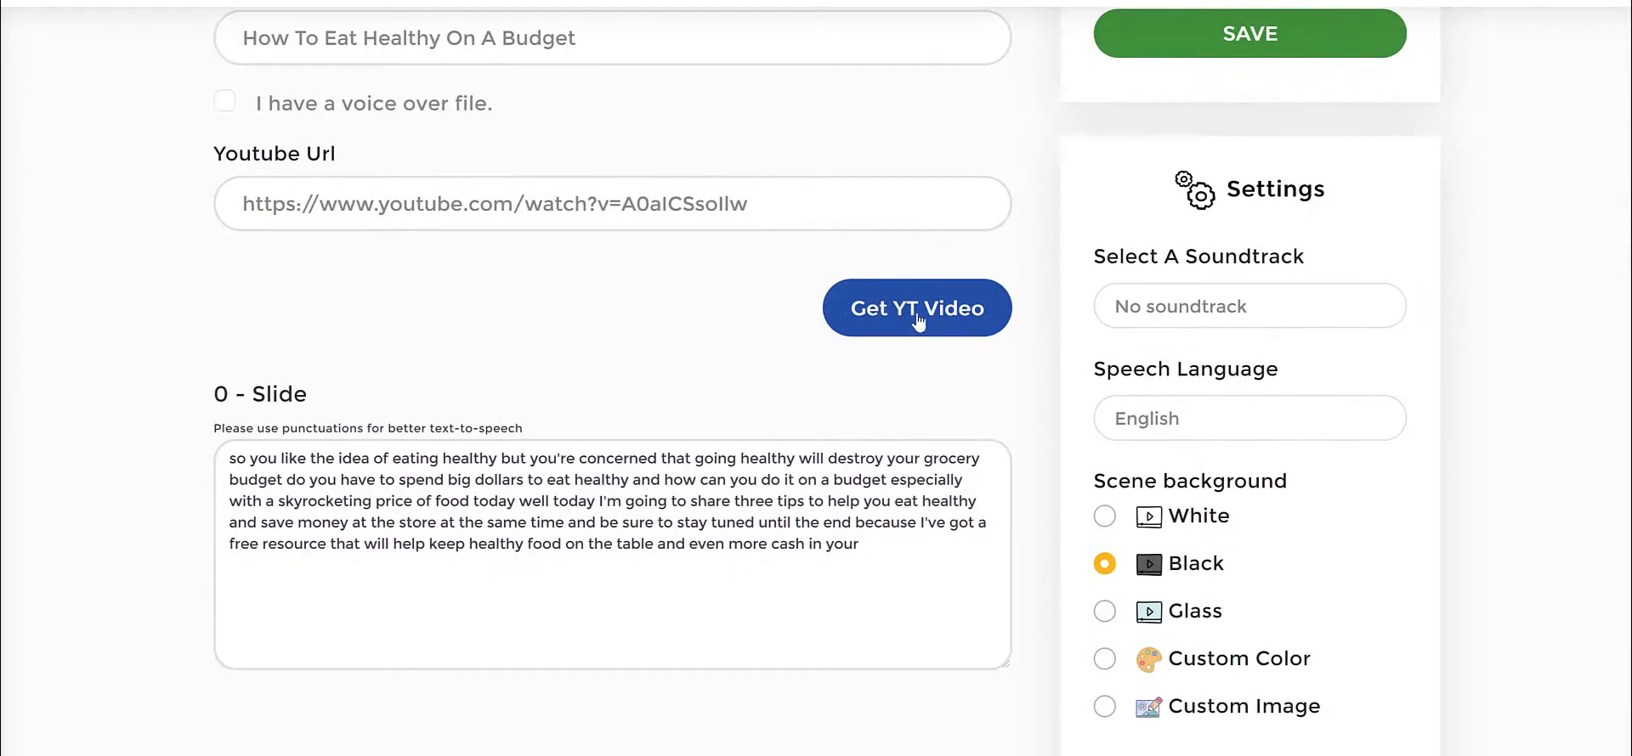
scroll(227, 455, down, 2)
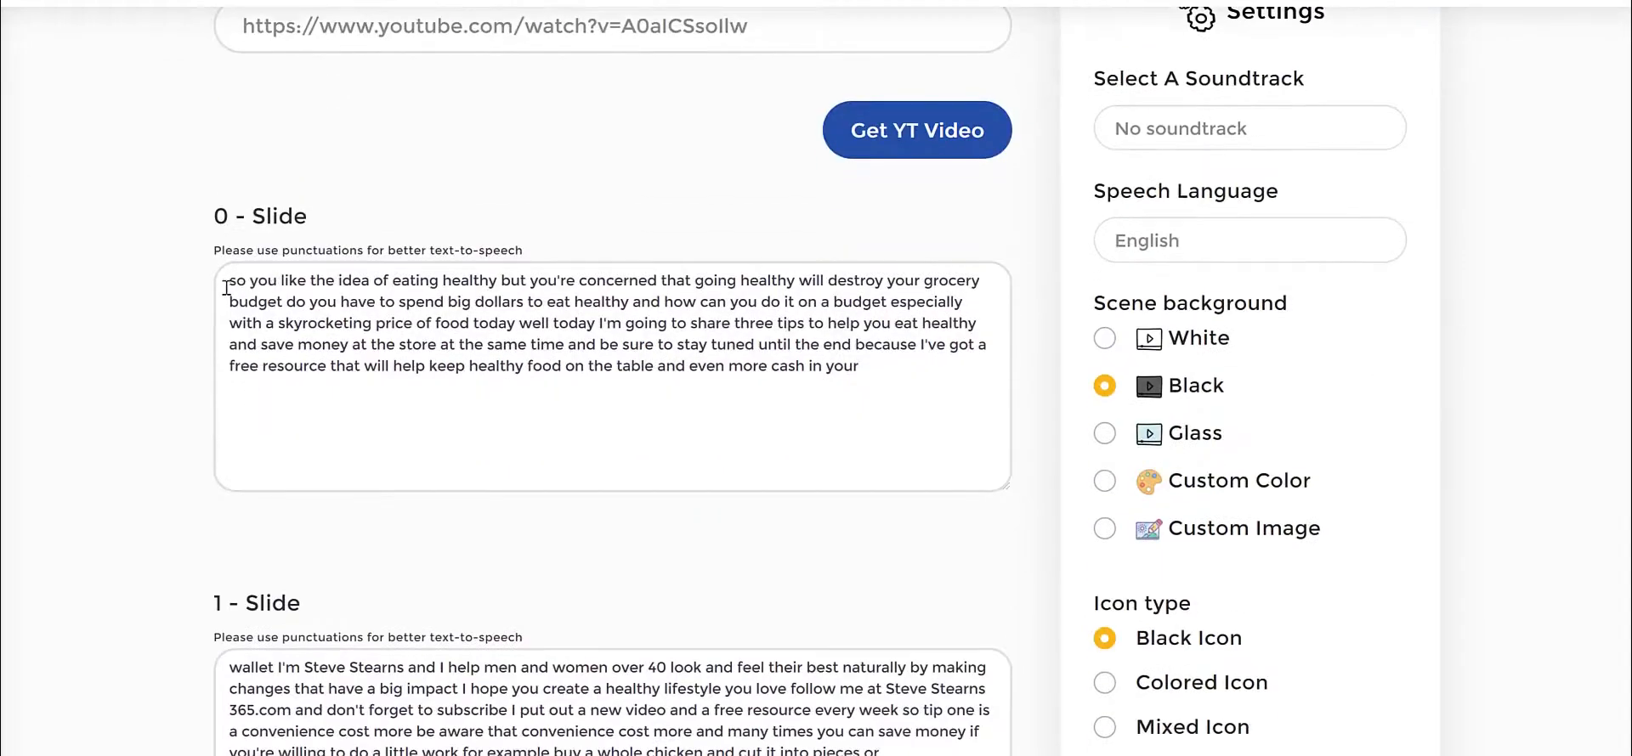
drag(230, 285, 962, 401)
click(834, 418)
scroll(687, 308, down, 10)
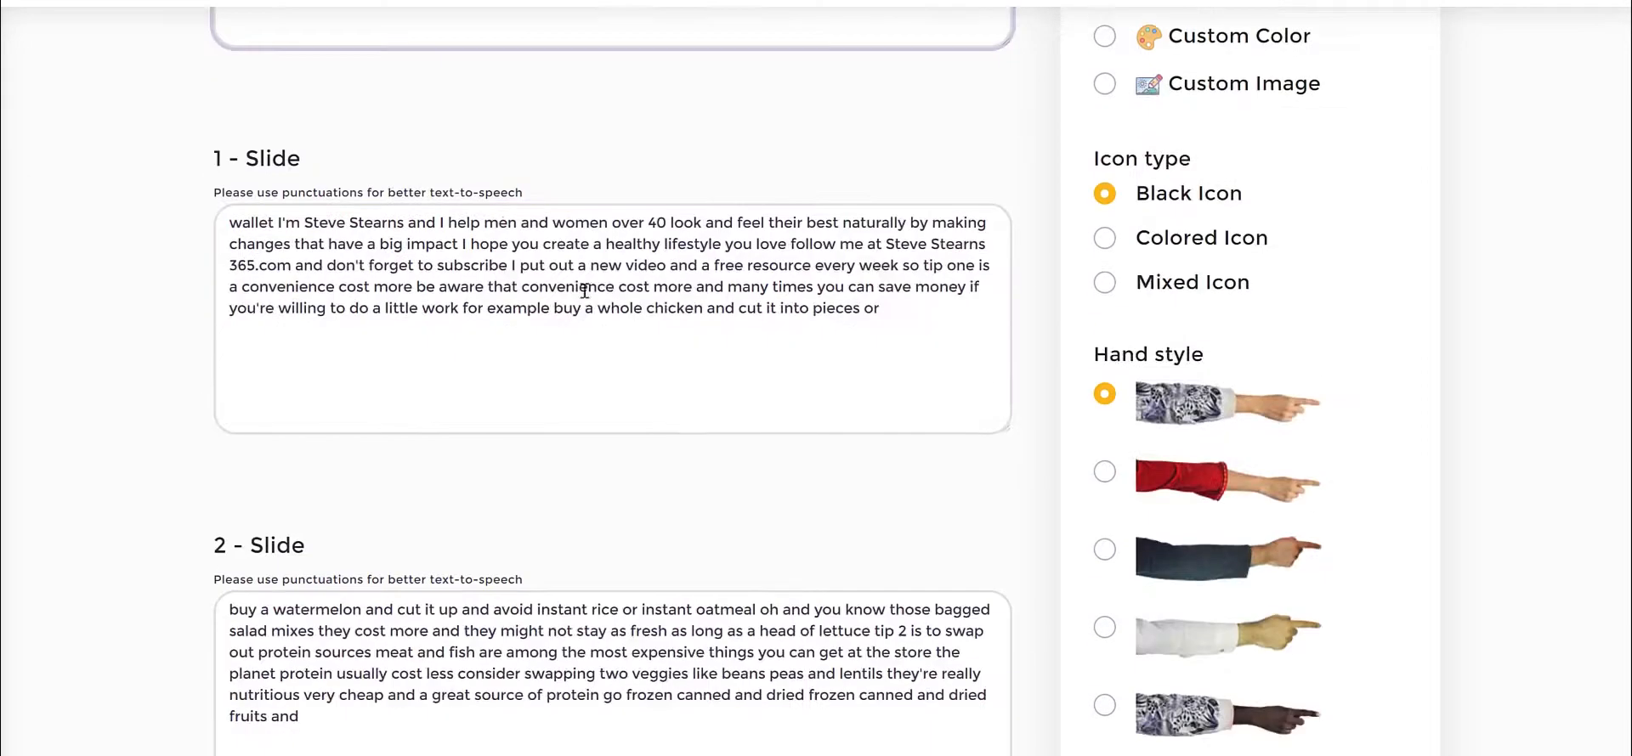
scroll(688, 309, down, 8)
scroll(875, 339, up, 5)
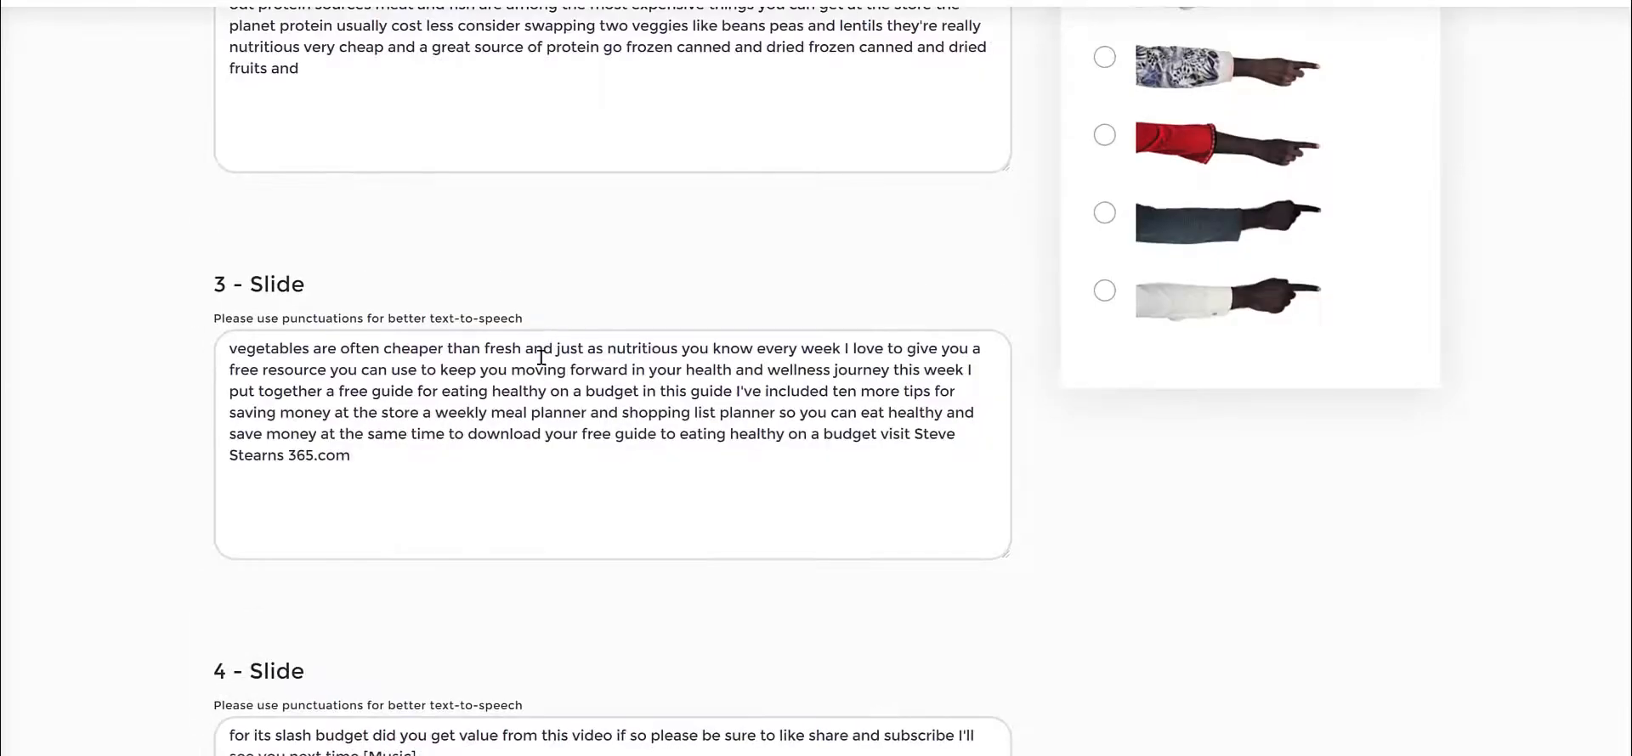
Step: Delete the closing website invitation, from "budget visit" onward, in the slide 3 script
drag(536, 370, 457, 370)
click(442, 474)
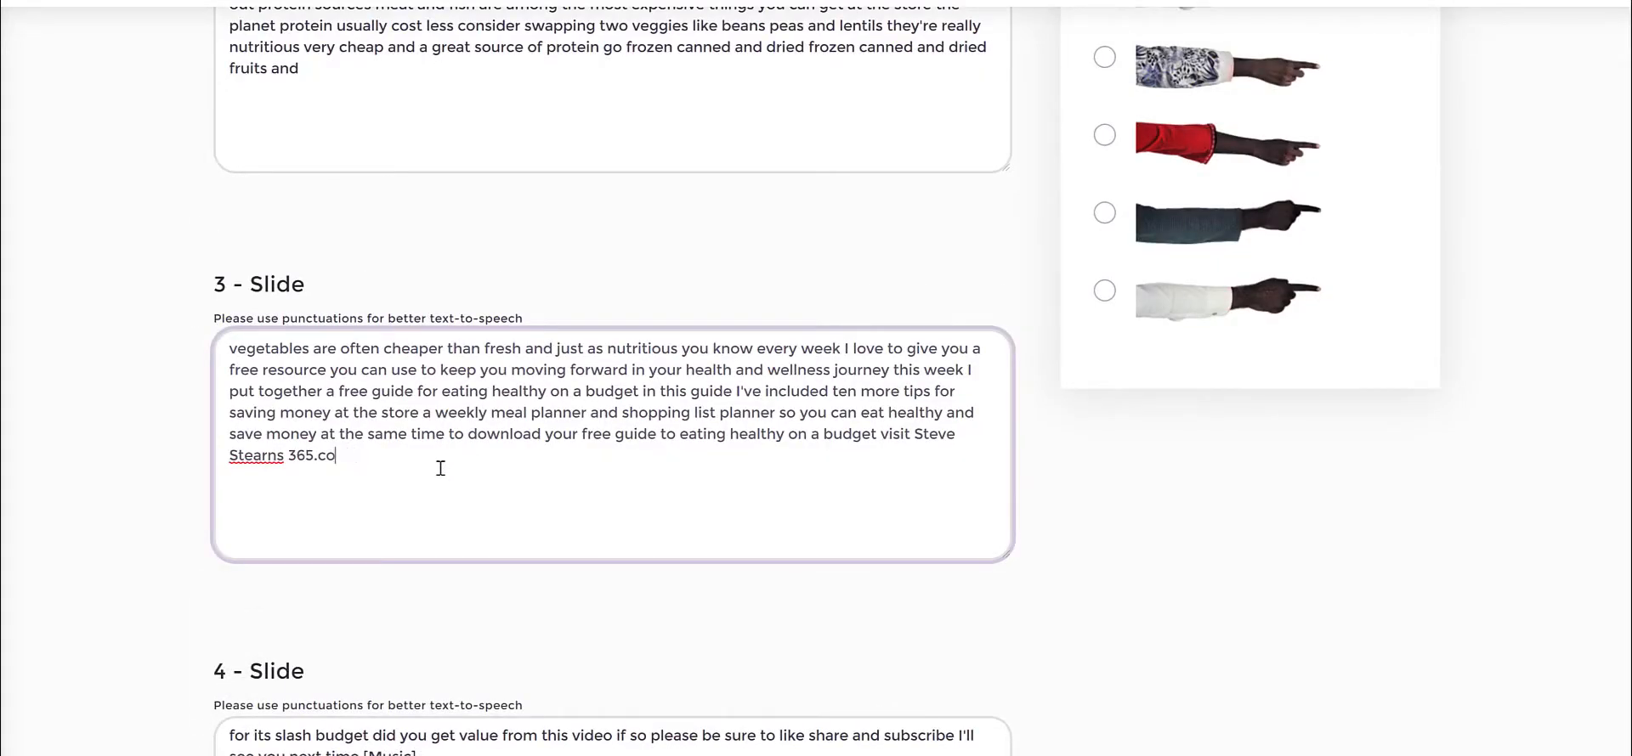
drag(386, 455, 93, 486)
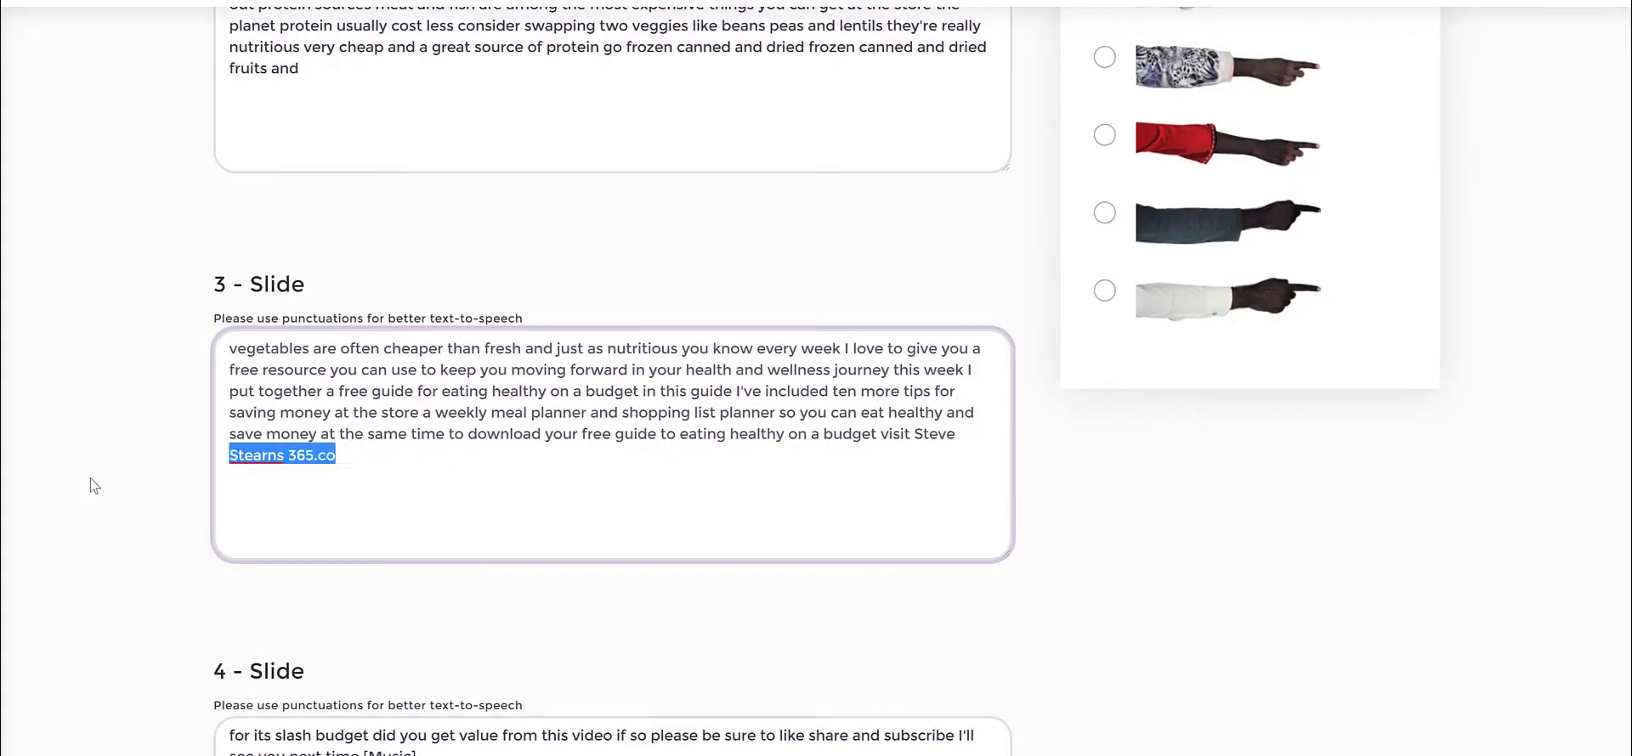
key(BackSpace)
drag(823, 434, 965, 477)
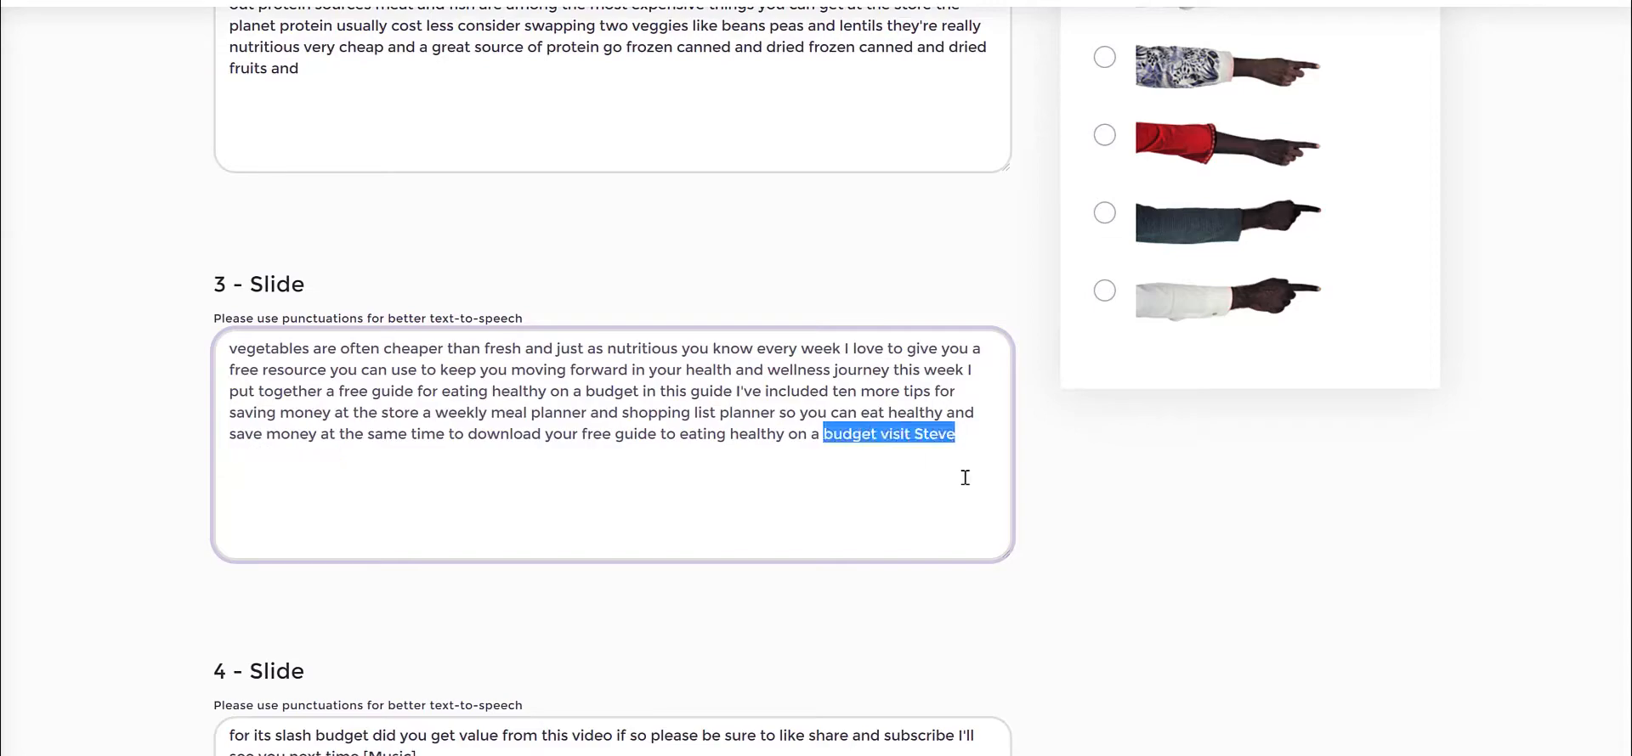
key(BackSpace)
Step: Review the scripts of slides 0 to 4 together with the scene background, icon type and hand style settings
scroll(846, 439, up, 2)
scroll(867, 446, up, 3)
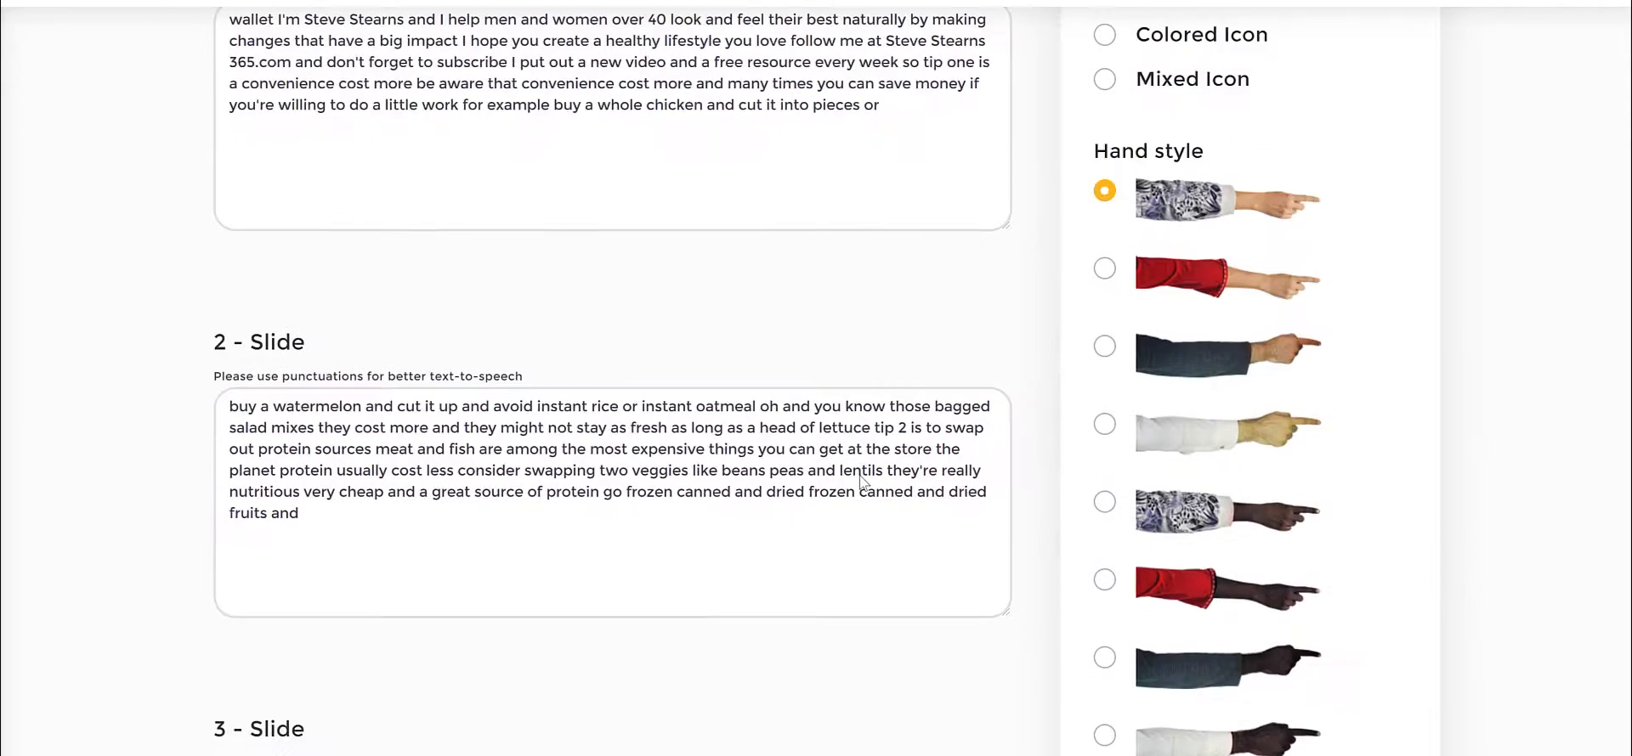
scroll(860, 476, up, 5)
scroll(935, 468, up, 2)
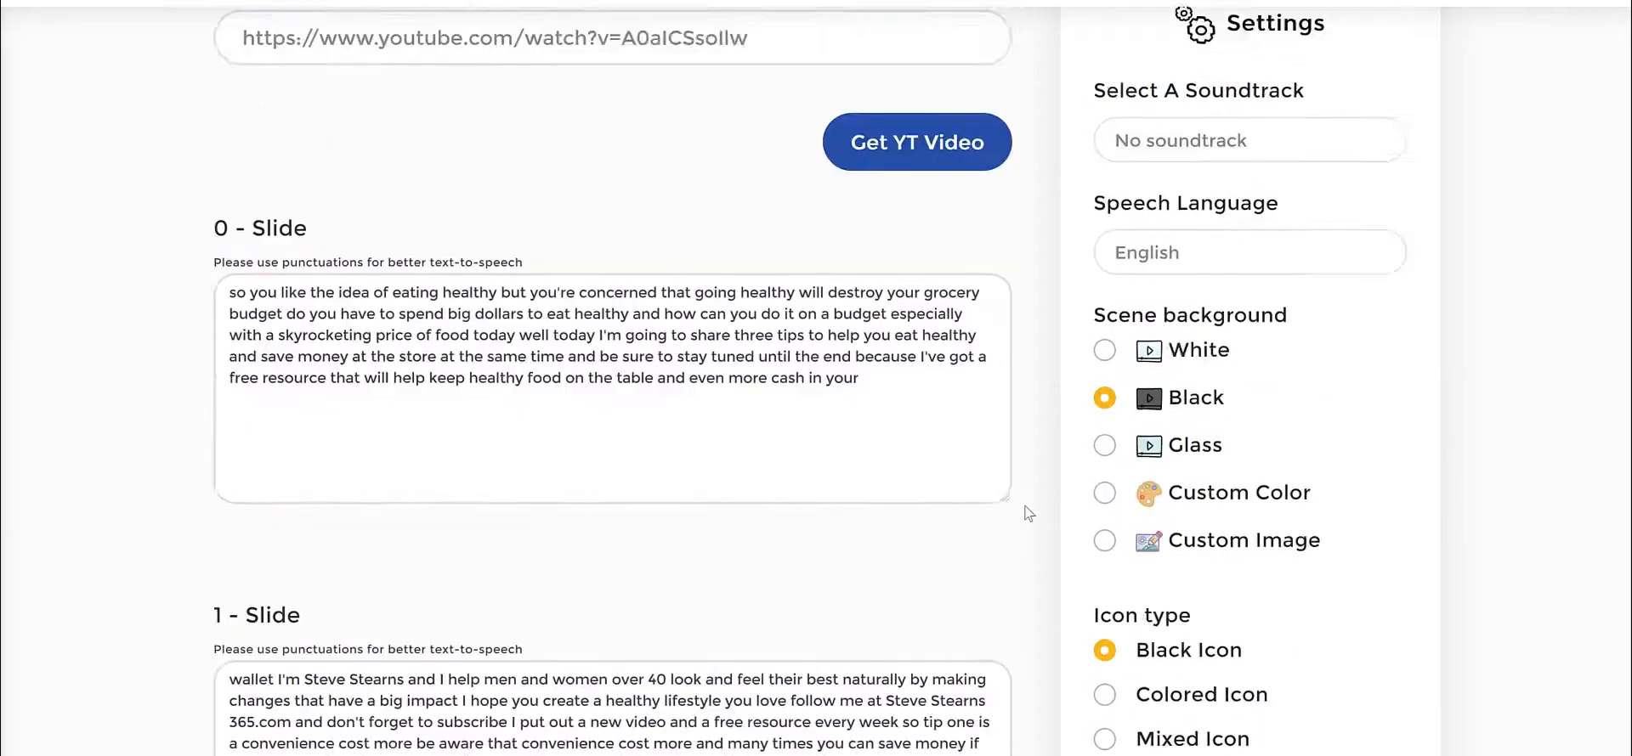
scroll(1016, 476, up, 2)
scroll(1031, 344, down, 18)
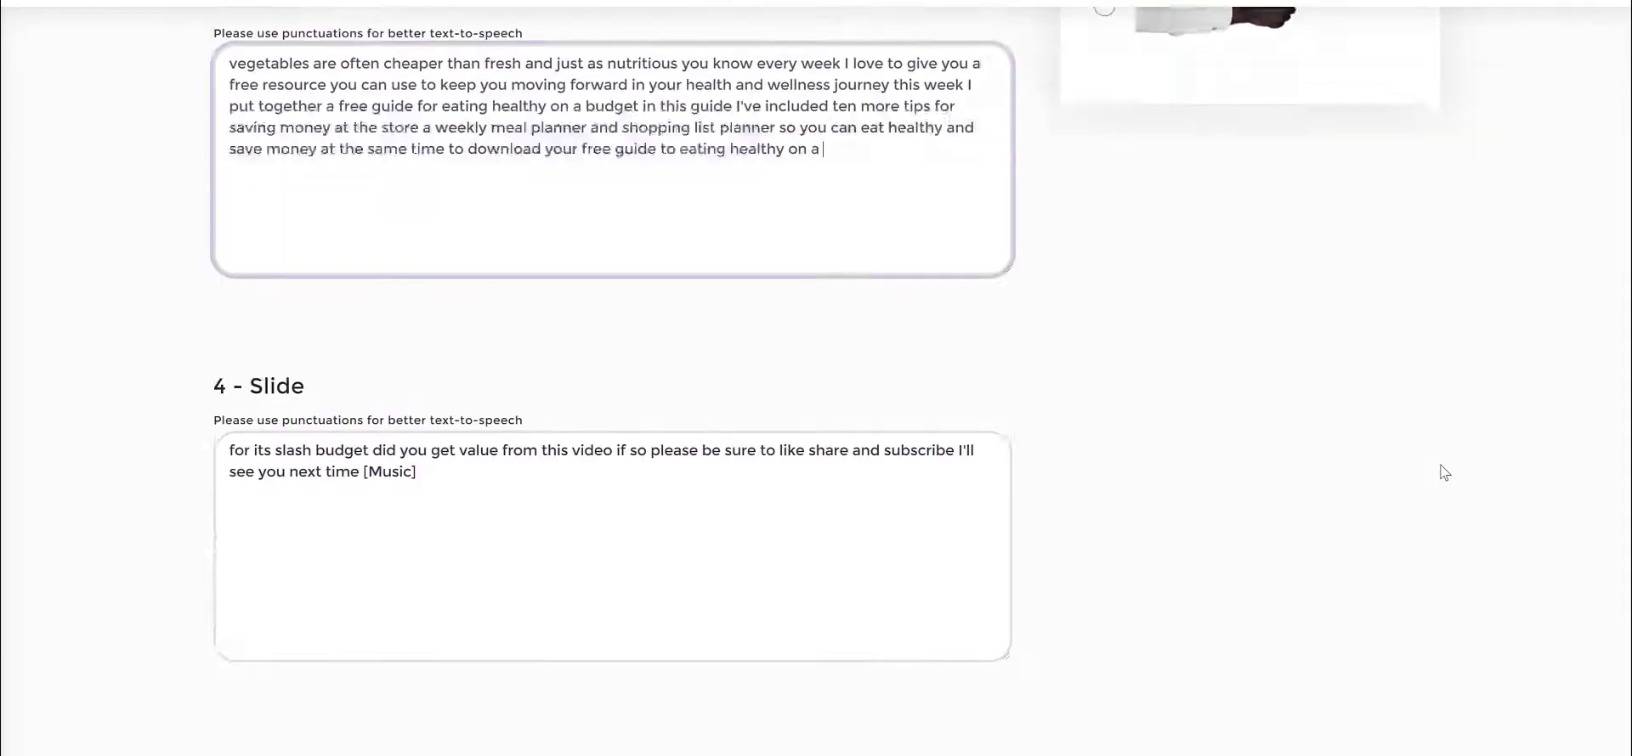
scroll(1443, 470, up, 19)
scroll(1395, 111, up, 2)
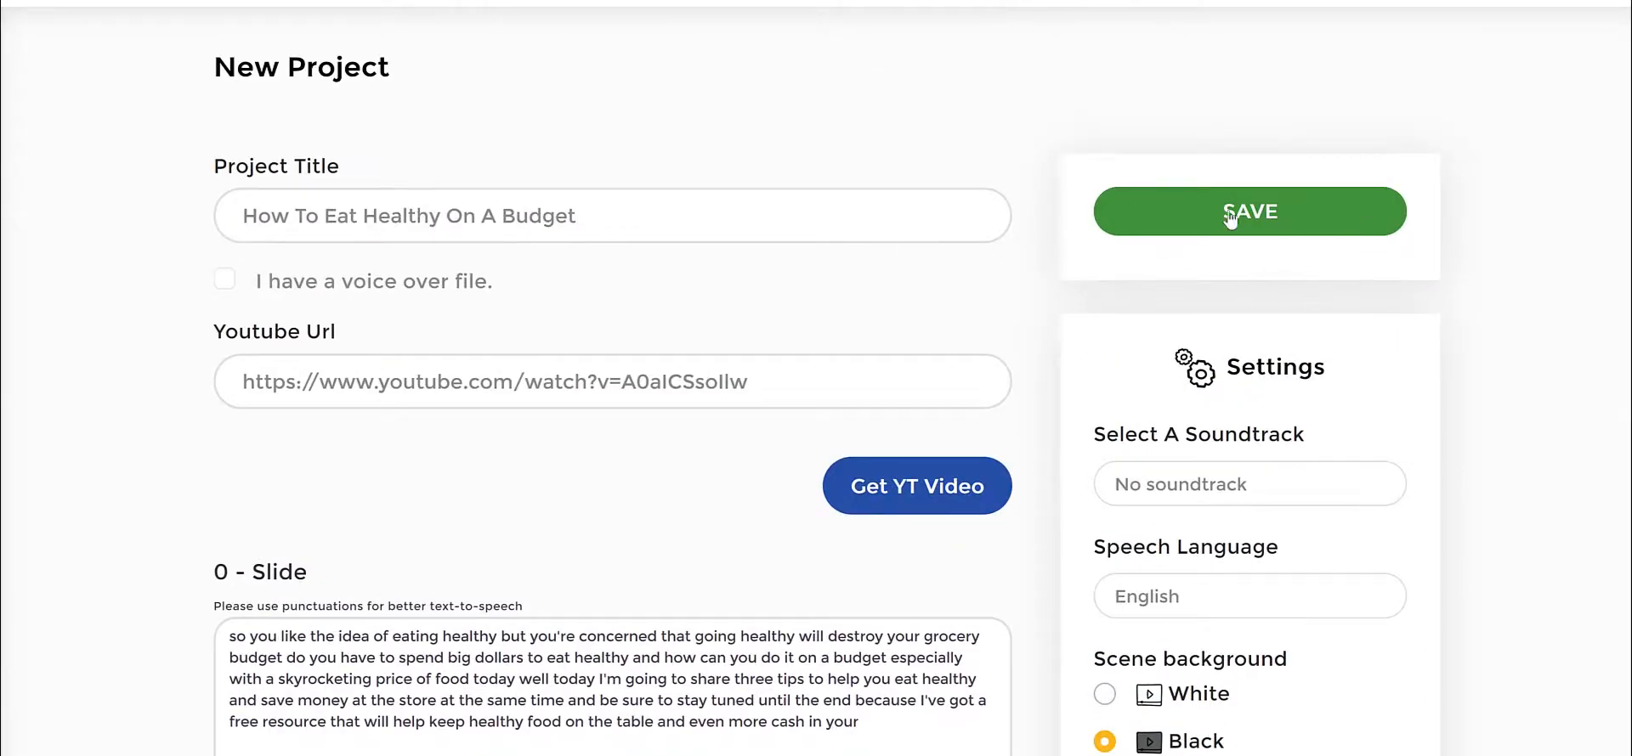
scroll(1506, 354, down, 14)
scroll(1506, 355, up, 15)
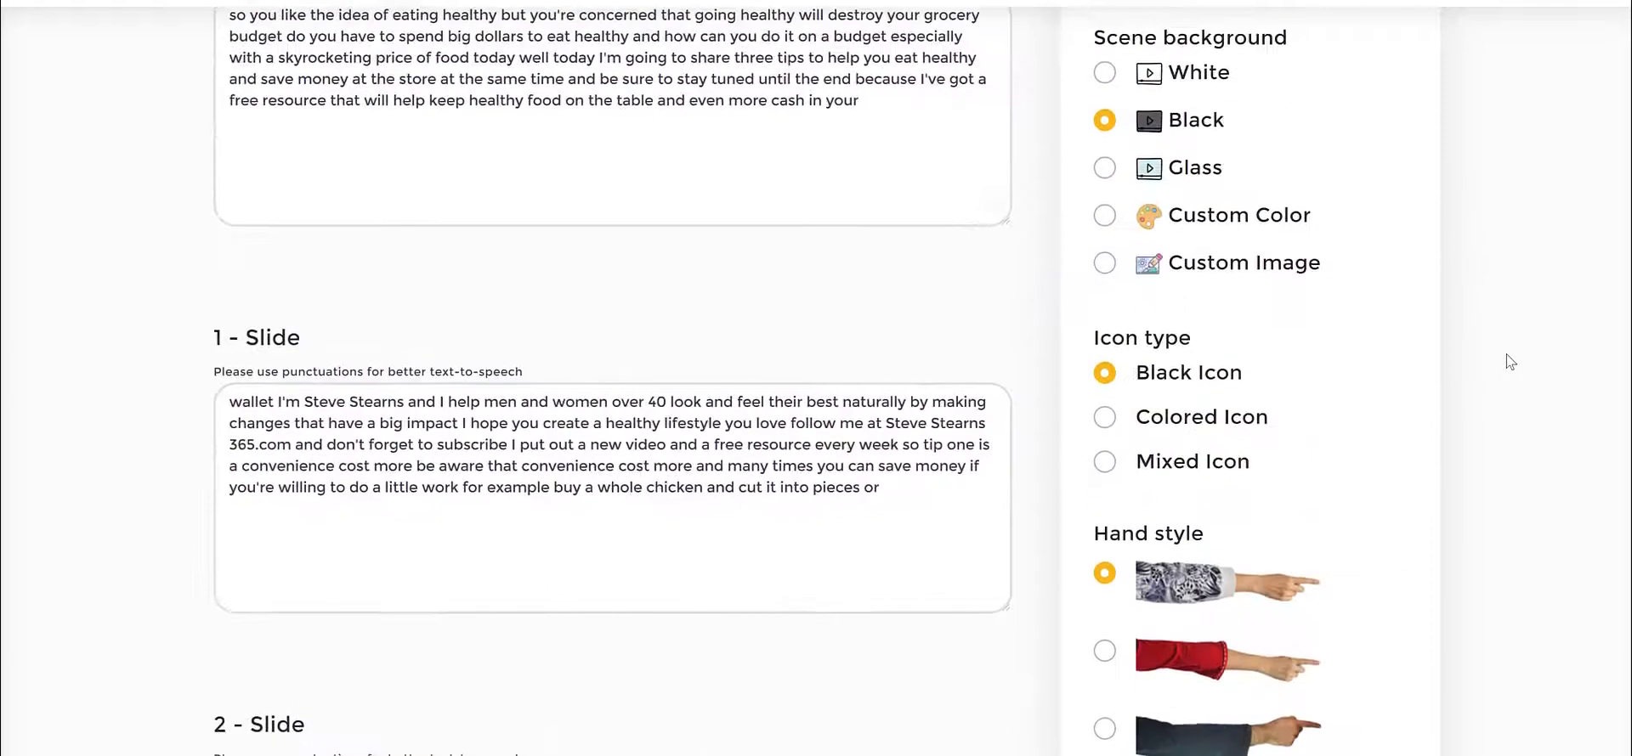
scroll(1506, 355, down, 5)
scroll(1506, 357, down, 6)
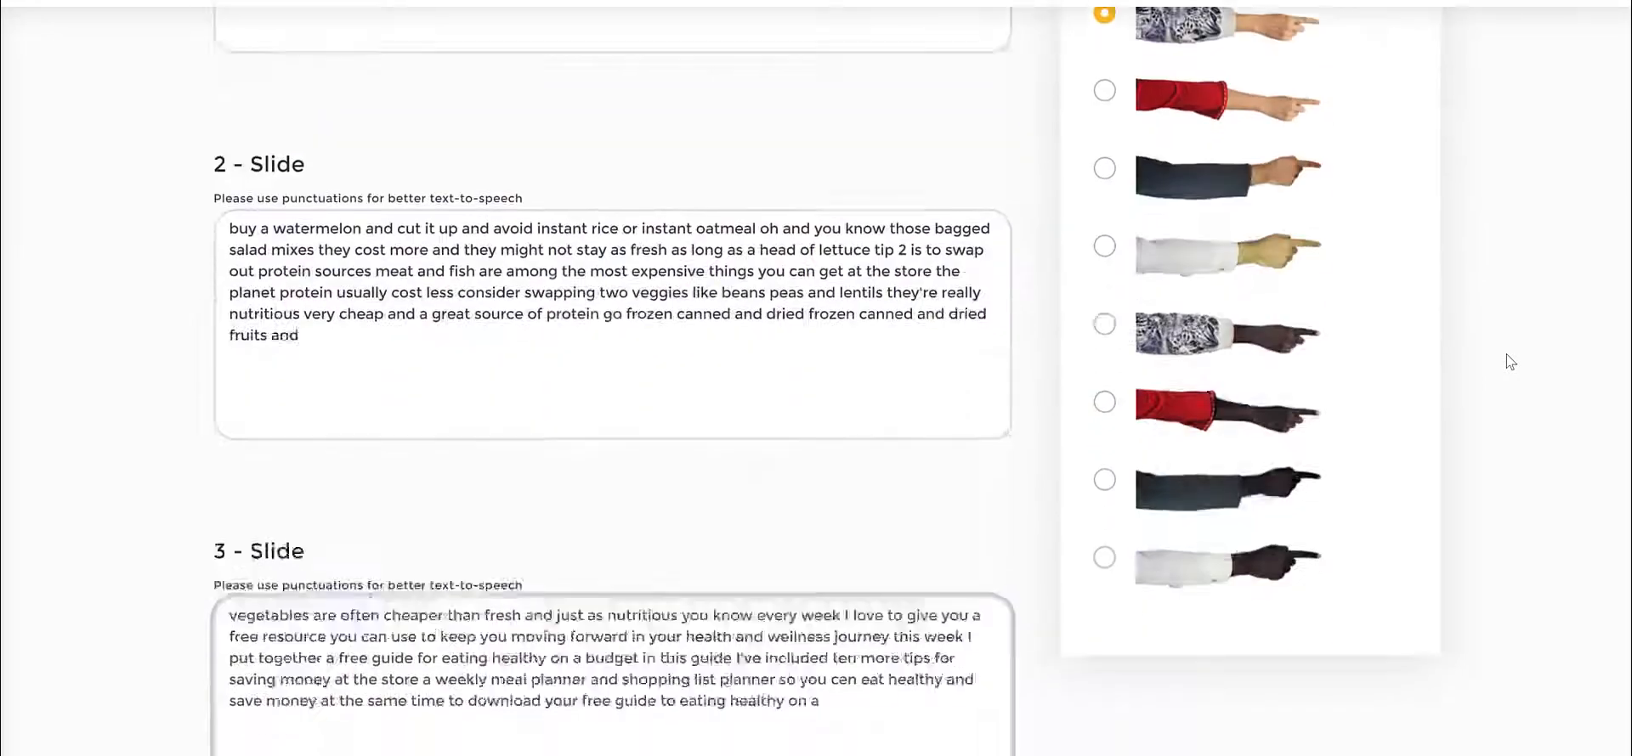
scroll(1506, 357, up, 14)
Step: Save the translation project to generate its scenes, and look over slide 1's icons and script
click(1332, 228)
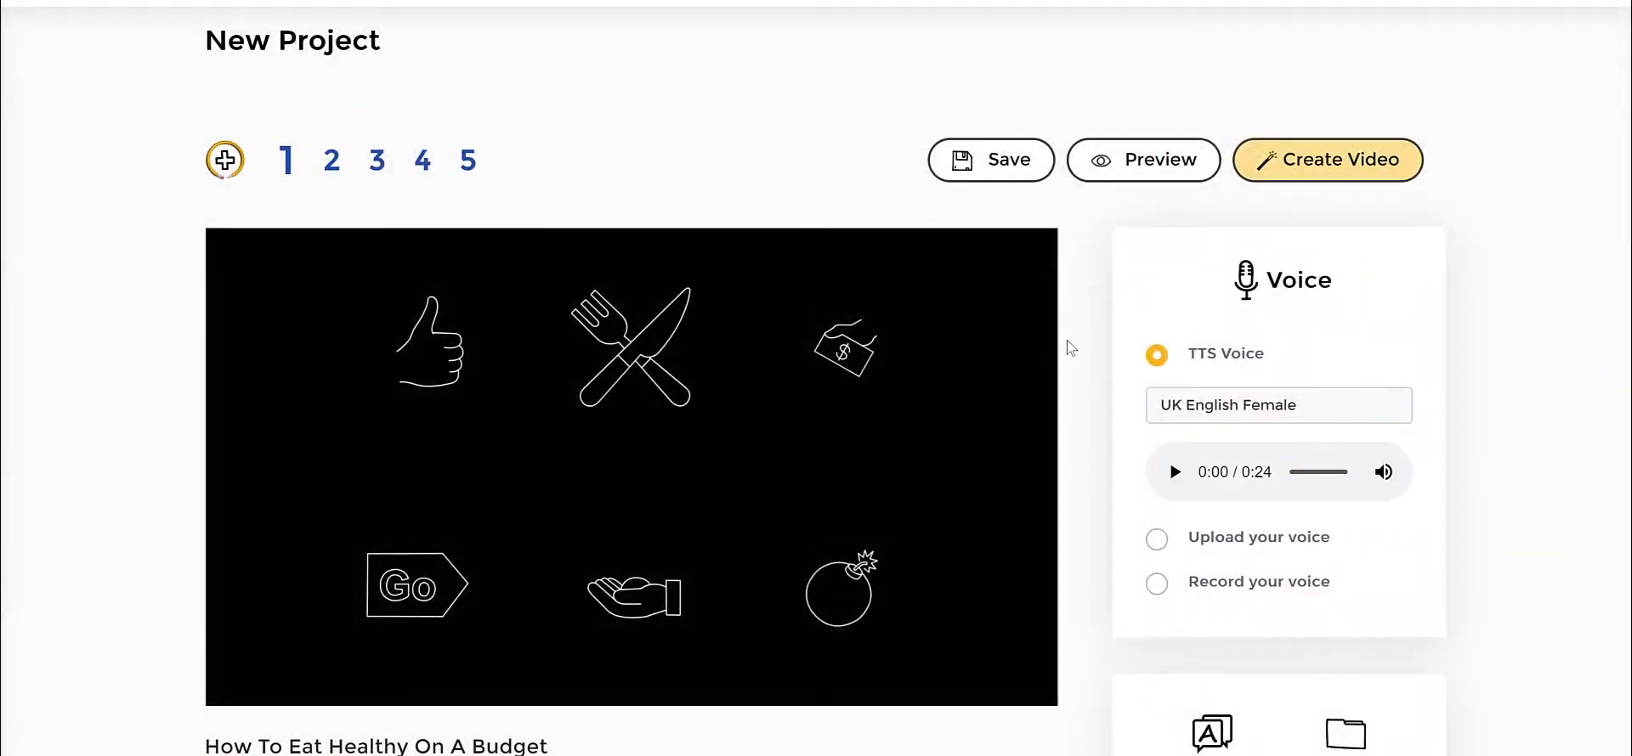
scroll(955, 386, down, 2)
scroll(1048, 374, down, 2)
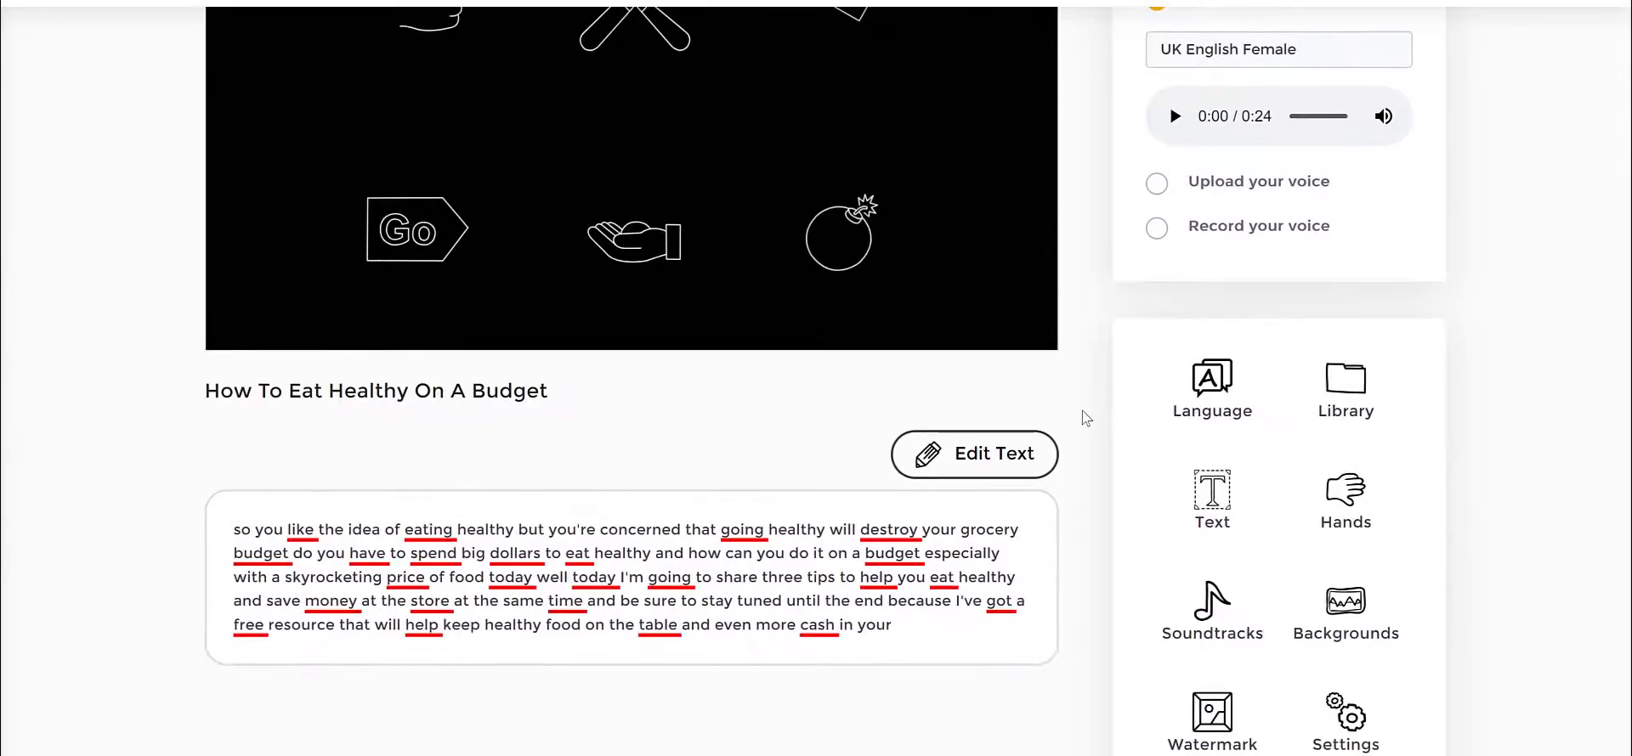
scroll(1082, 417, down, 2)
Step: Set slide 1's text-to-speech voice to English UK - Harry (Male)
scroll(1082, 408, up, 6)
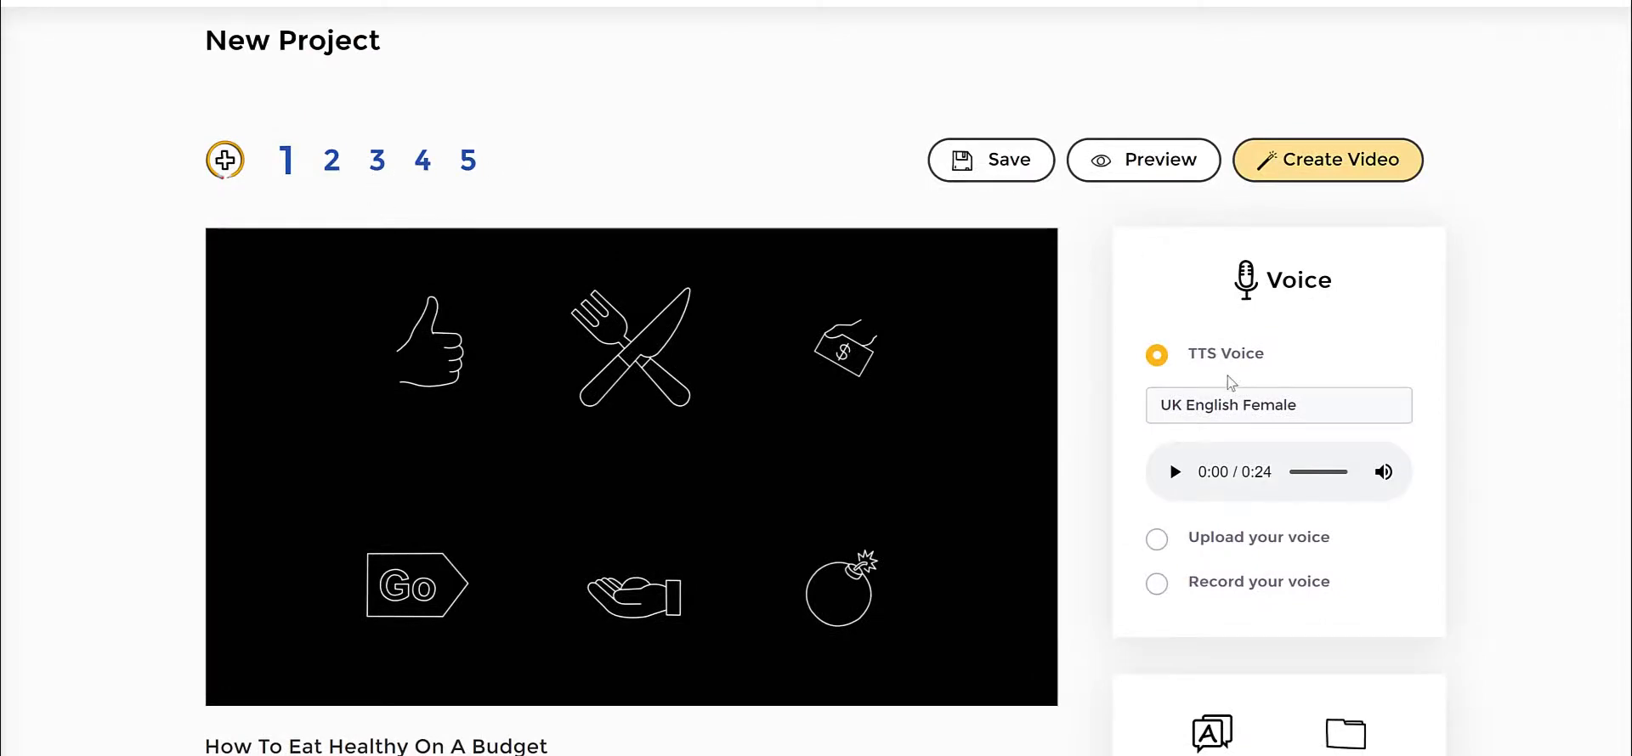
click(1217, 413)
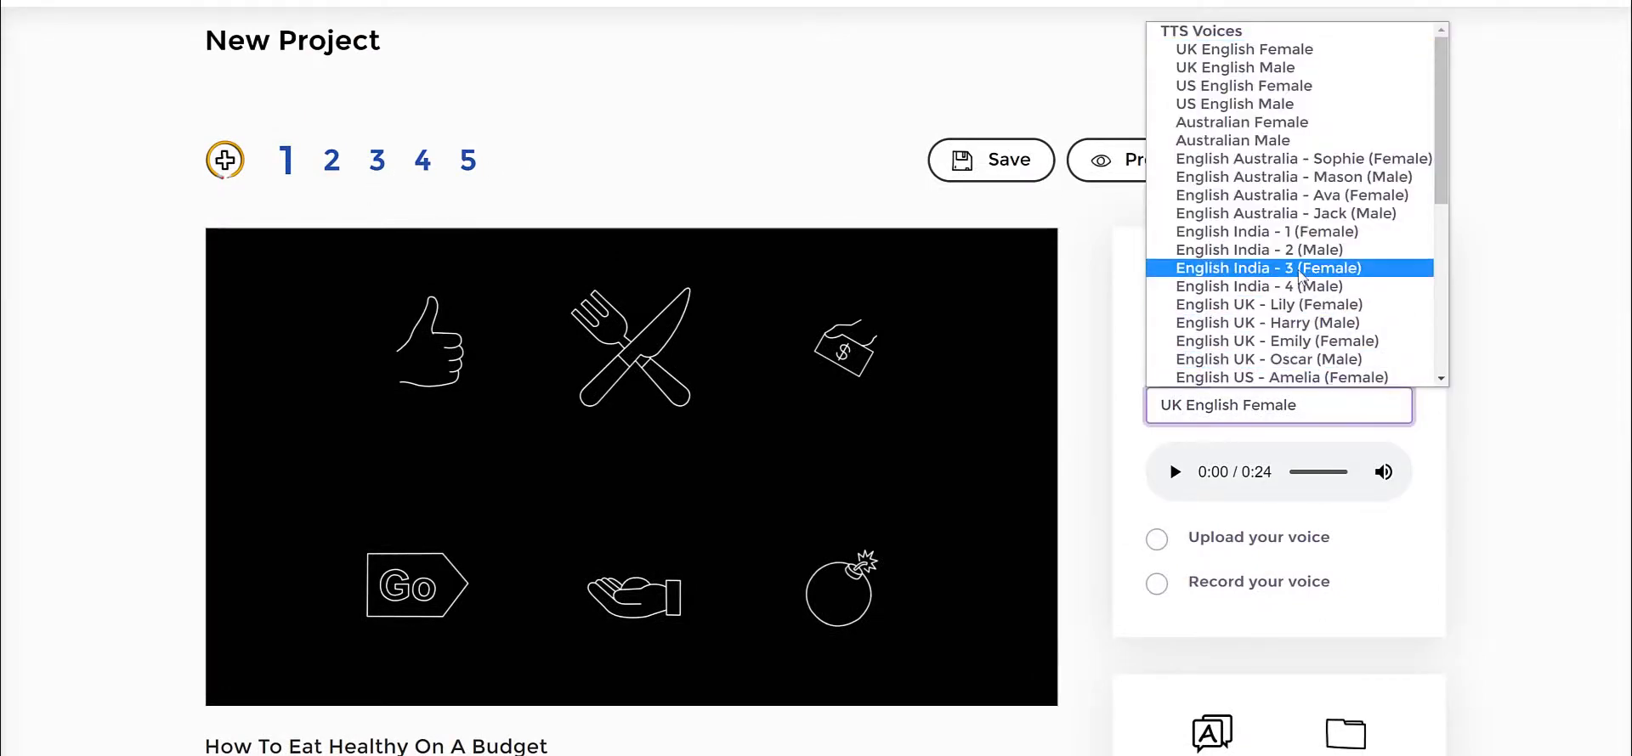
click(1303, 323)
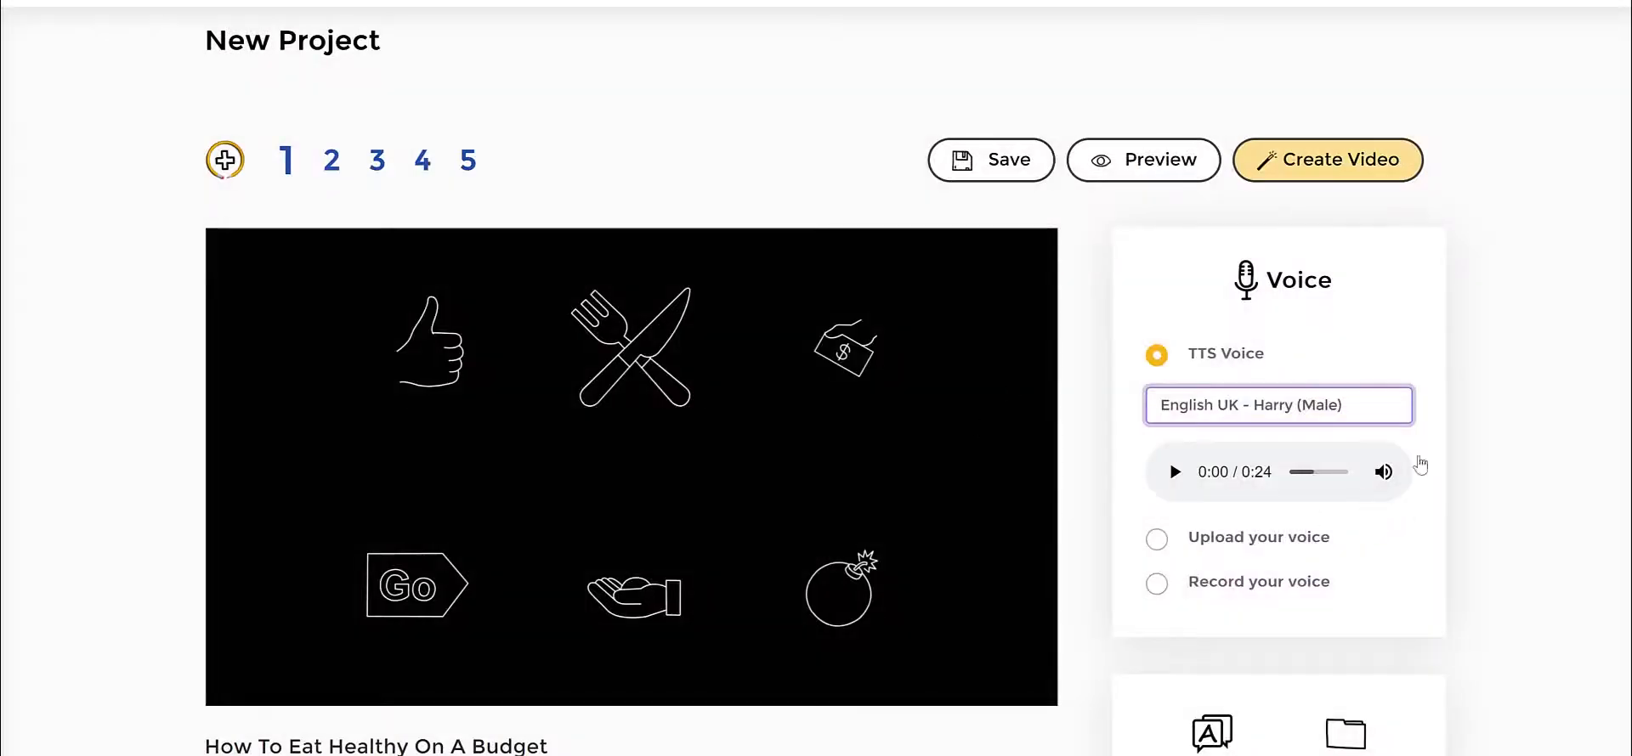
Step: Look over slide 1's editing tools and view the text insertion options without adding anything
scroll(1526, 383, down, 3)
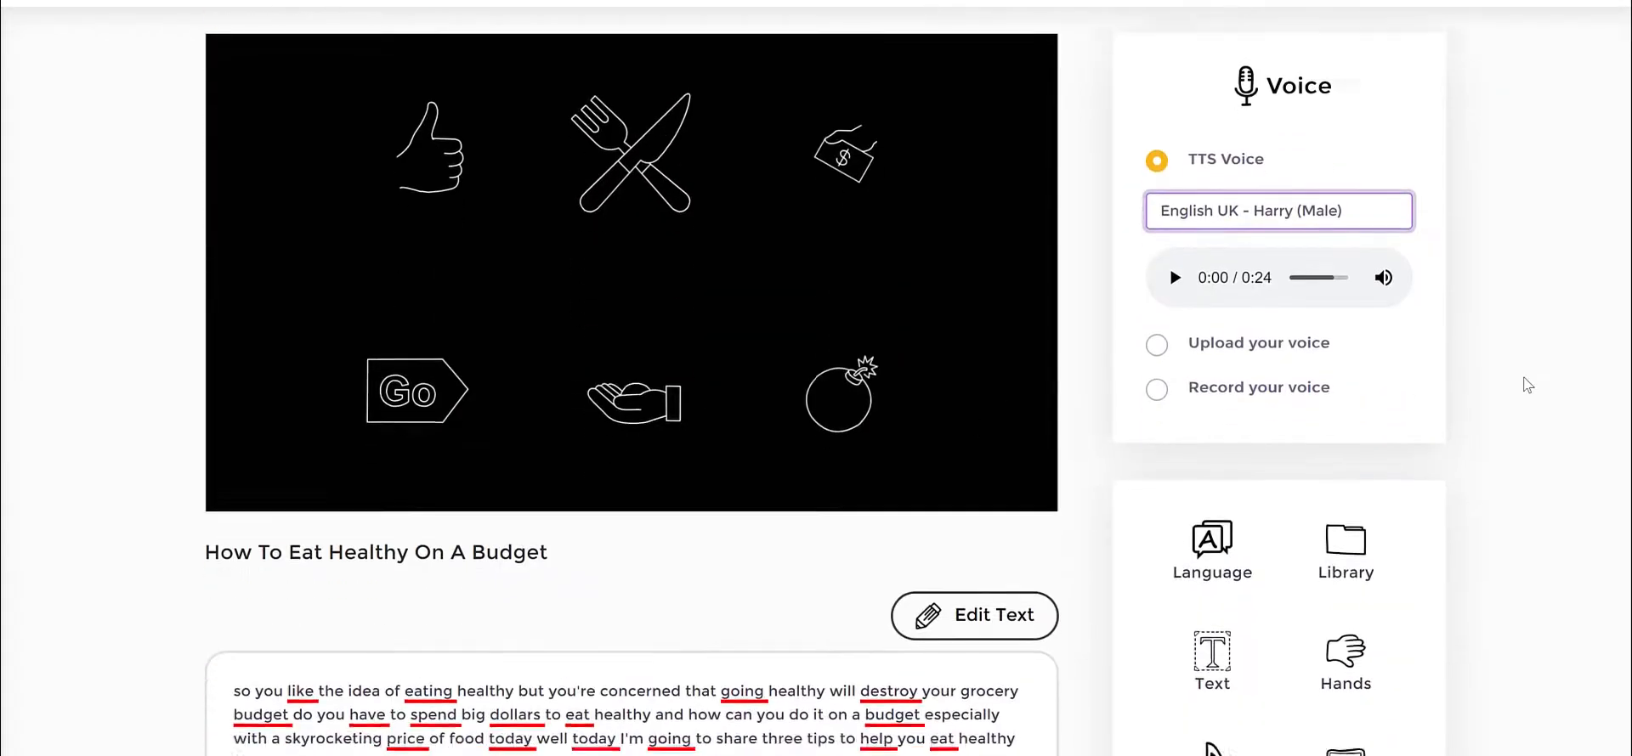
scroll(1465, 502, down, 2)
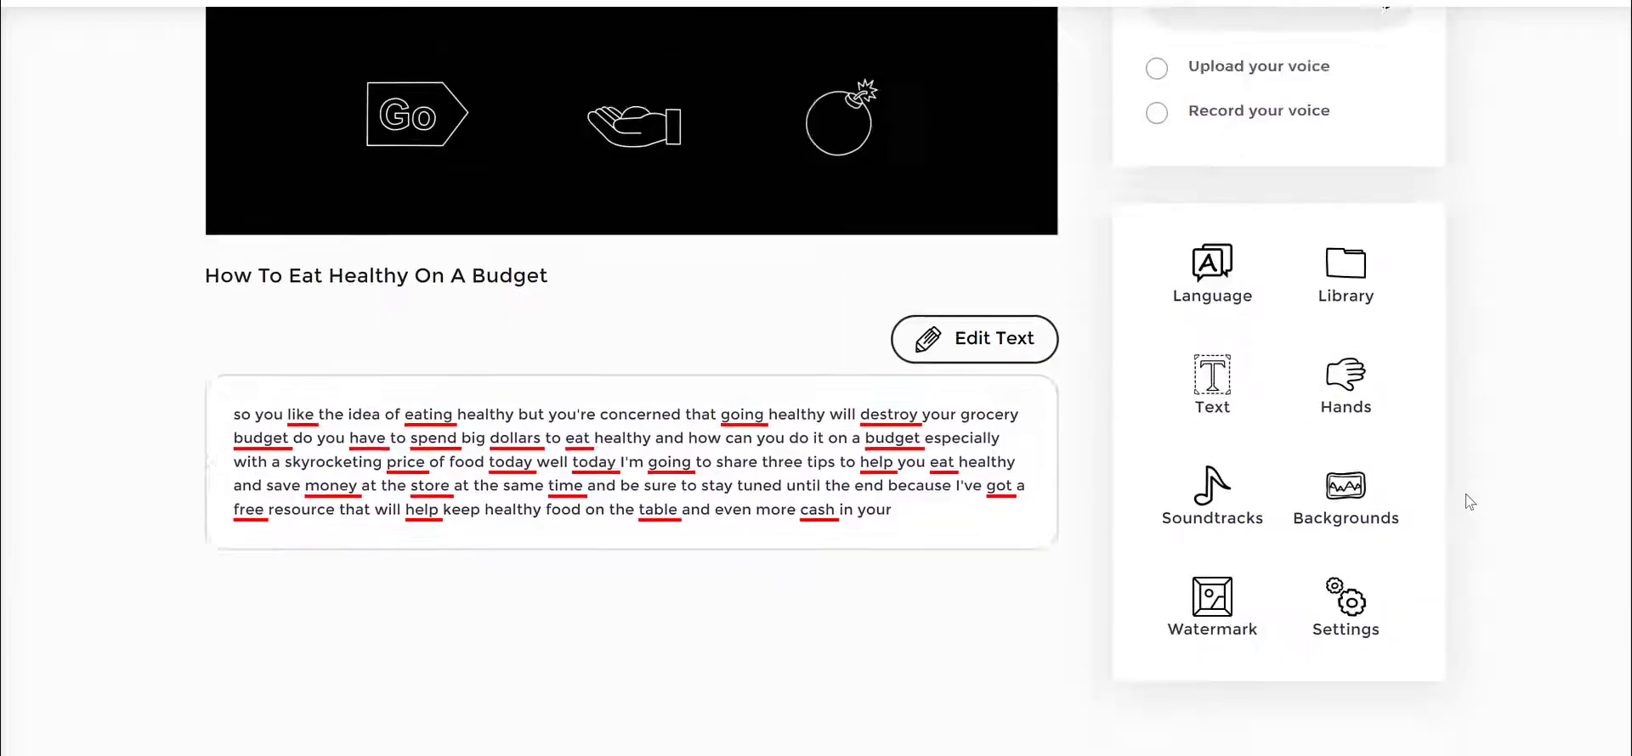
scroll(1467, 501, up, 5)
scroll(1465, 502, down, 3)
click(1212, 510)
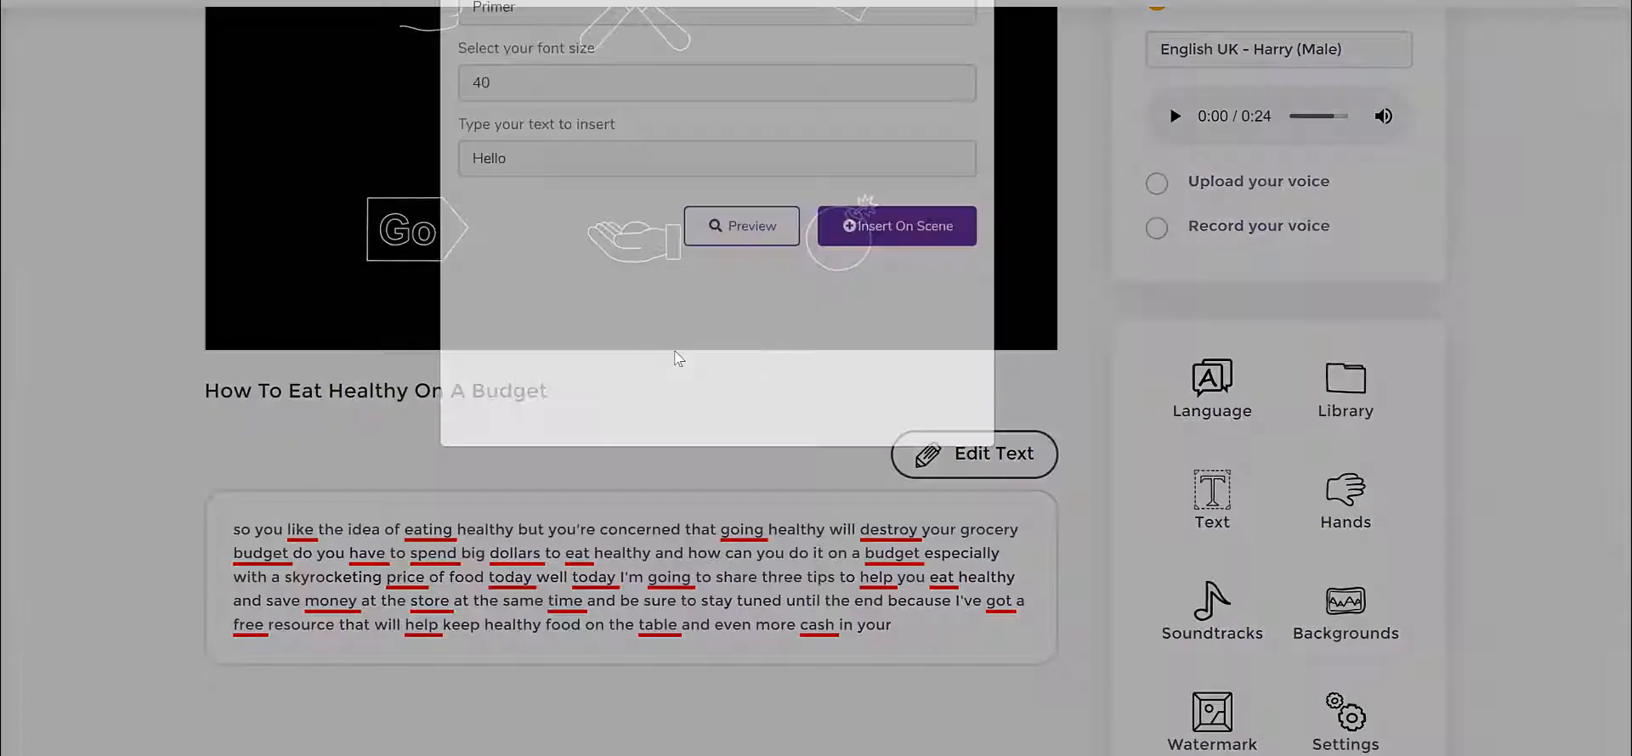
click(966, 4)
scroll(1497, 240, up, 4)
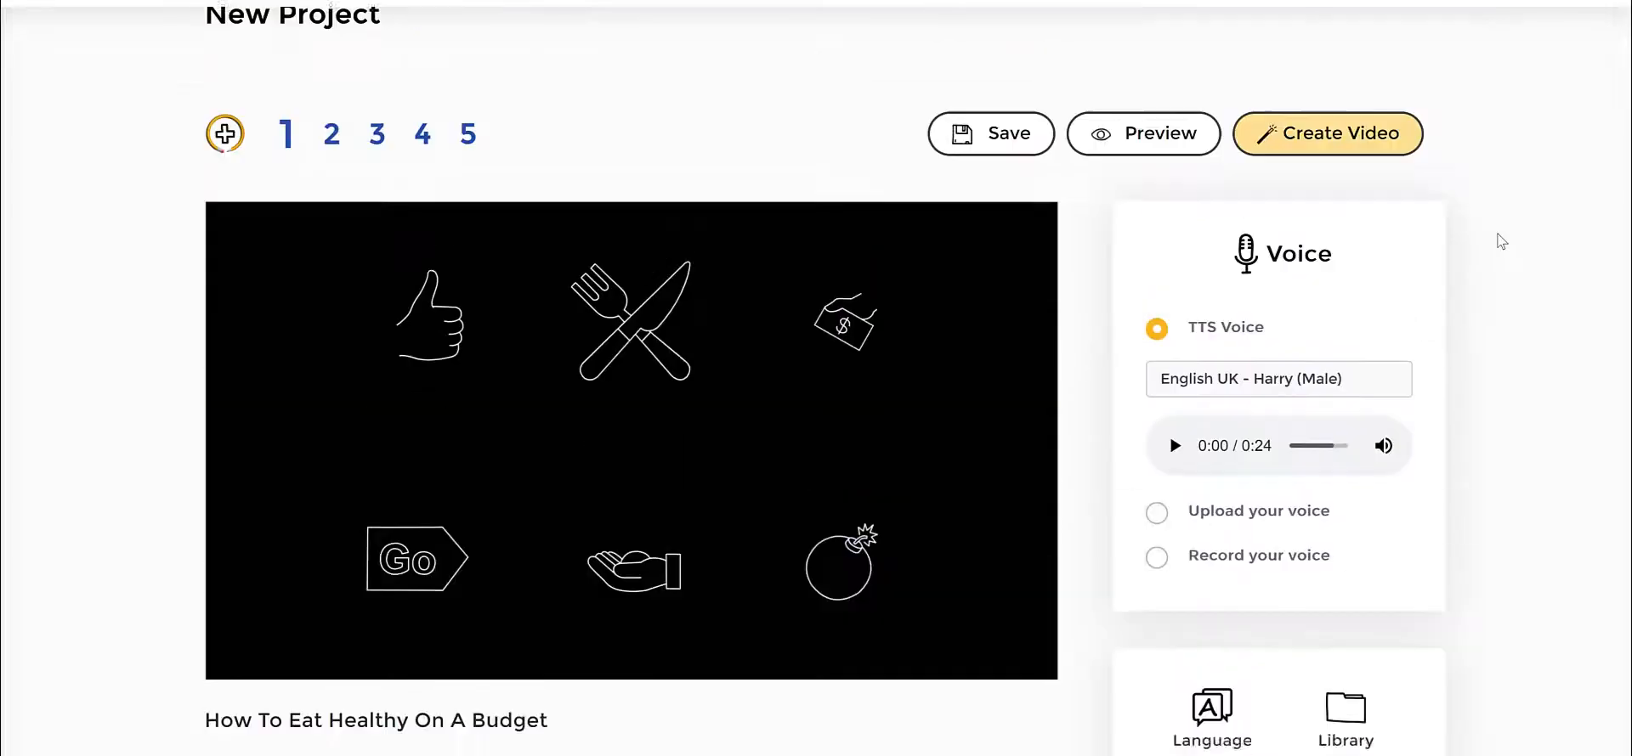